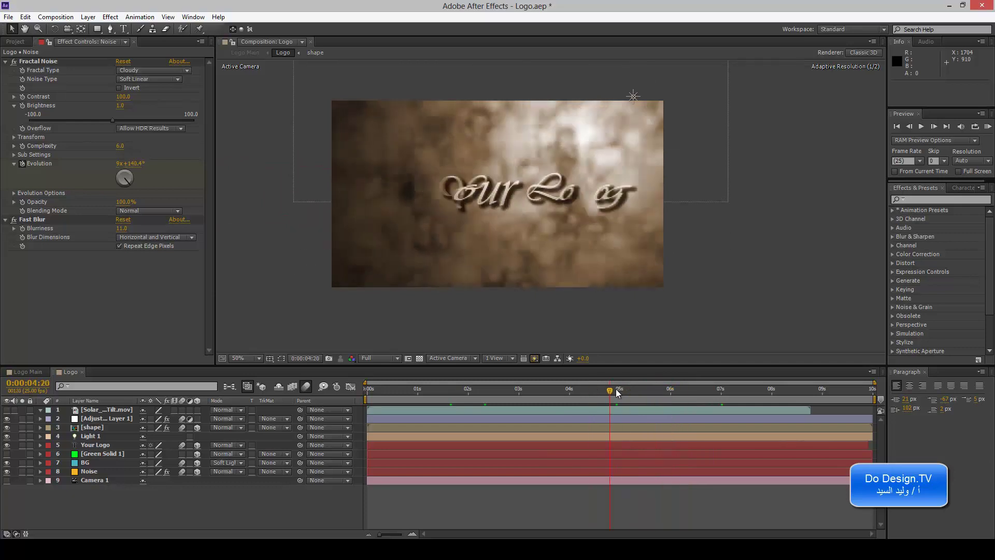
# Scrub the Logo and Logo Main comps' timelines to preview their animations
pyautogui.moveTo(641, 392); pyautogui.dragTo(662, 392)
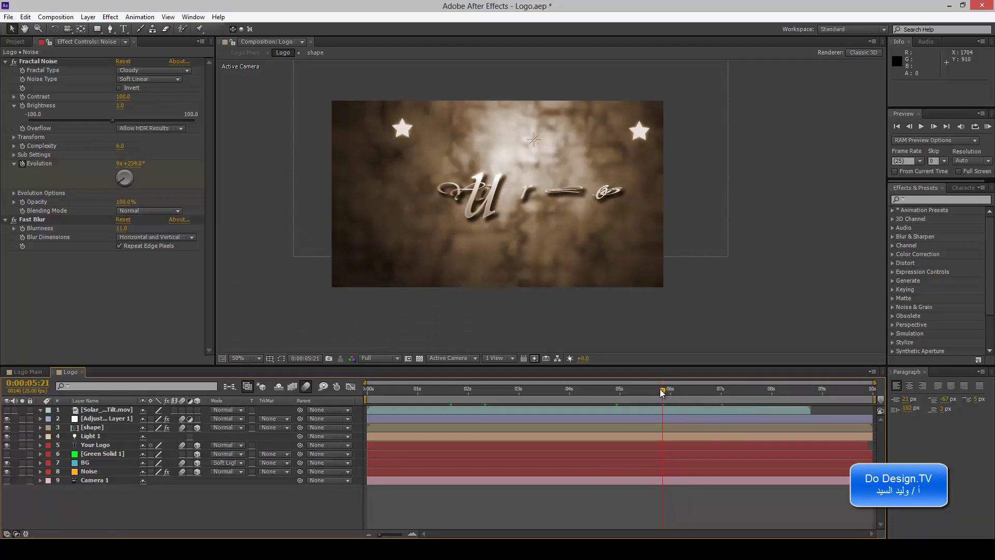
pyautogui.moveTo(662, 392)
pyautogui.mouseDown()
pyautogui.moveTo(728, 396)
pyautogui.moveTo(466, 394)
pyautogui.mouseUp()
pyautogui.moveTo(536, 394)
pyautogui.mouseDown()
pyautogui.moveTo(406, 397)
pyautogui.moveTo(654, 394)
pyautogui.mouseUp()
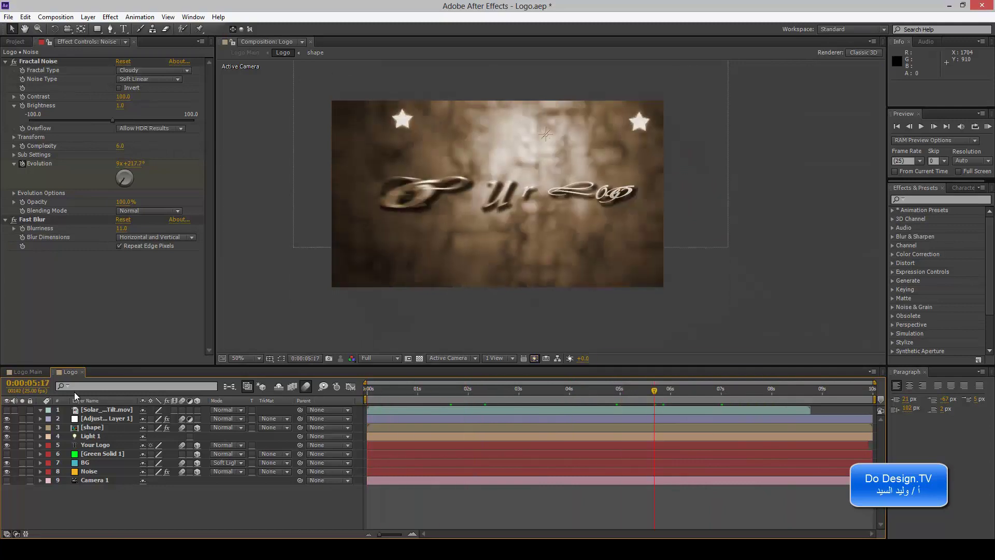
pyautogui.click(30, 374)
pyautogui.moveTo(371, 387); pyautogui.dragTo(645, 400)
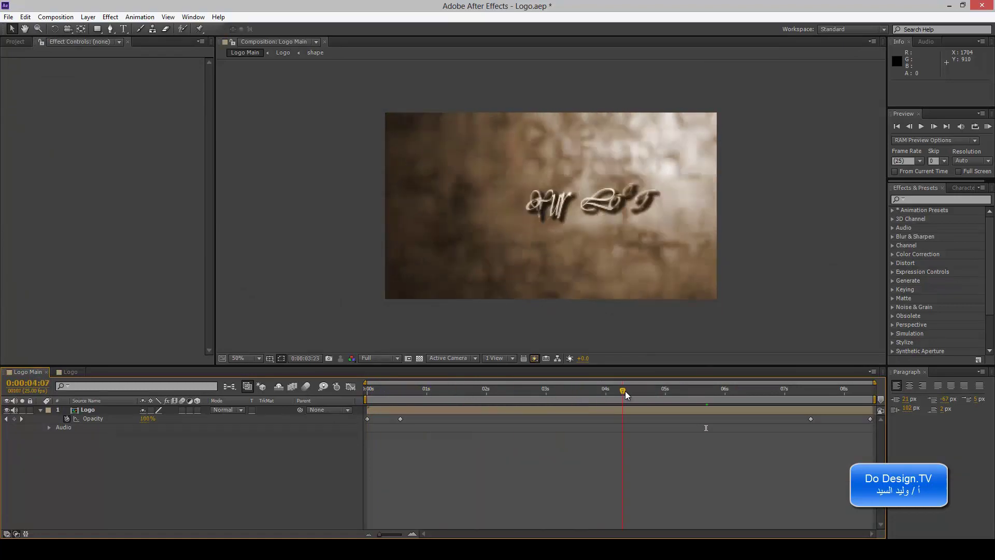
pyautogui.moveTo(639, 390)
pyautogui.mouseDown()
pyautogui.moveTo(851, 393)
pyautogui.moveTo(696, 389)
pyautogui.mouseUp()
# Return to the Logo comp, preview around 4 seconds, and show the Project item list
pyautogui.click(72, 372)
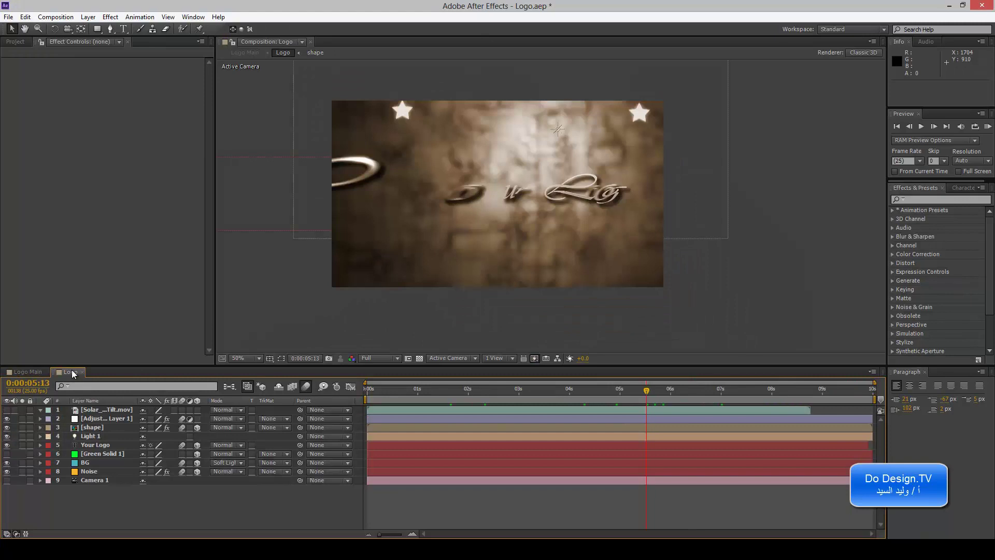
pyautogui.moveTo(629, 392); pyautogui.dragTo(608, 394)
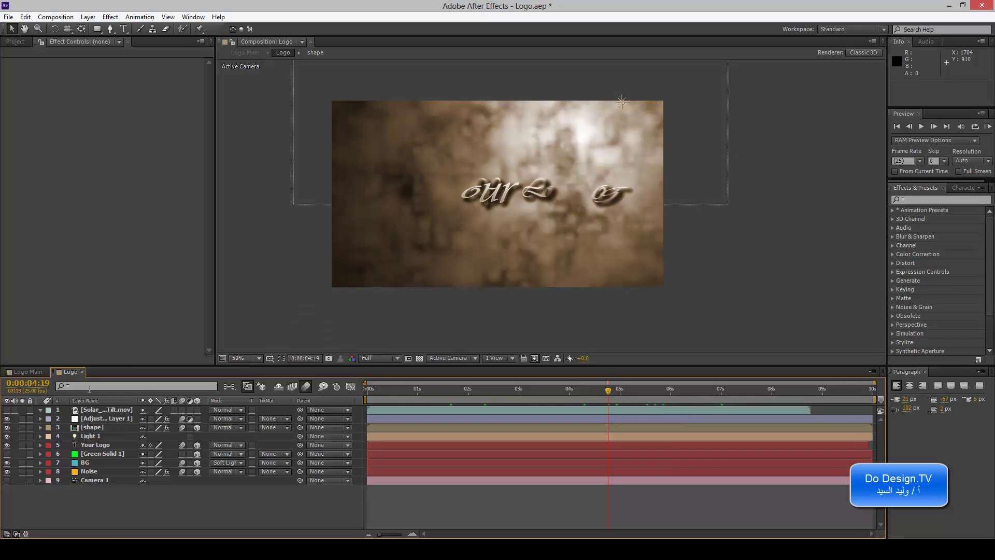
pyautogui.click(15, 41)
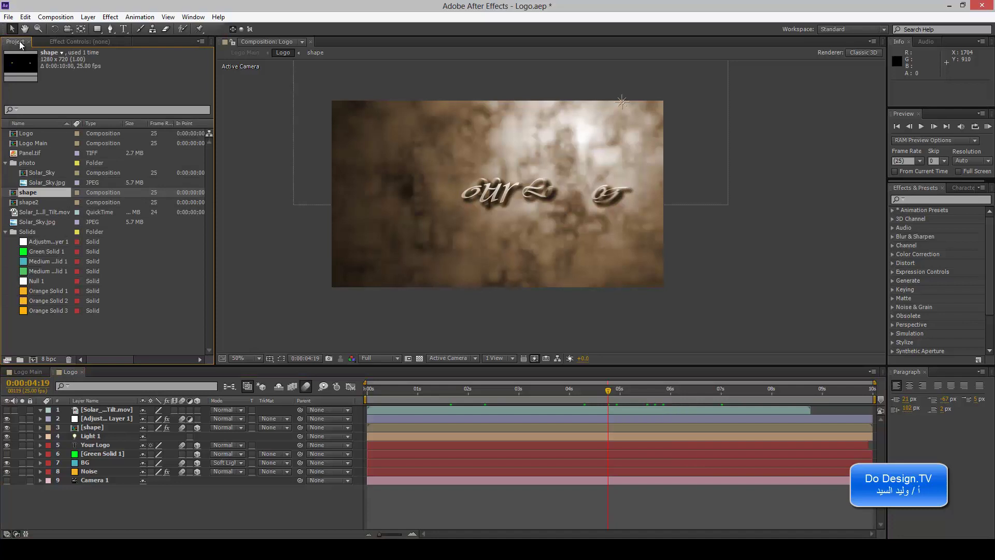
# Start a new composition and try the PAL D1/DV size presets, ending on PAL D1/DV Square Pixel
pyautogui.click(55, 17)
pyautogui.click(67, 30)
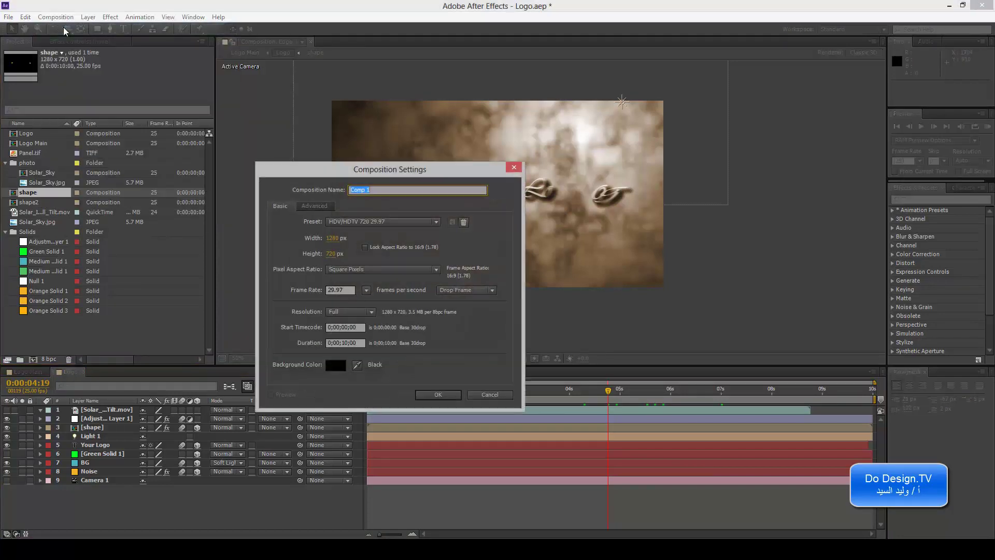
pyautogui.moveTo(397, 170); pyautogui.dragTo(479, 170)
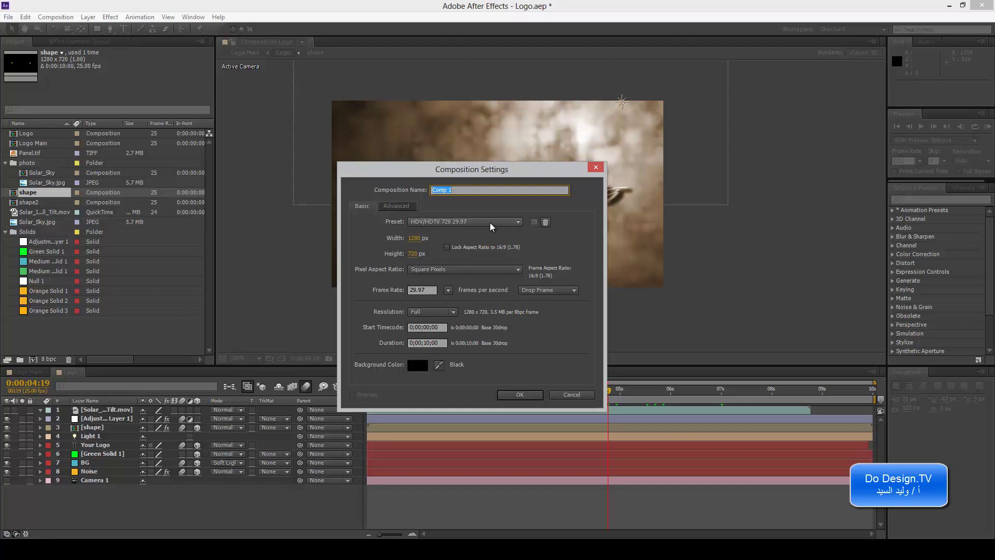
pyautogui.click(490, 222)
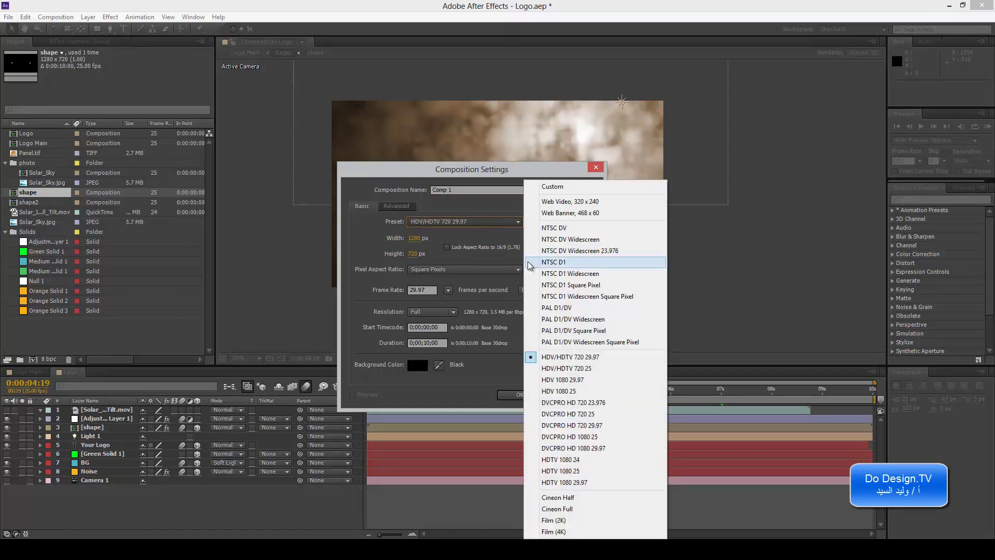
pyautogui.click(559, 331)
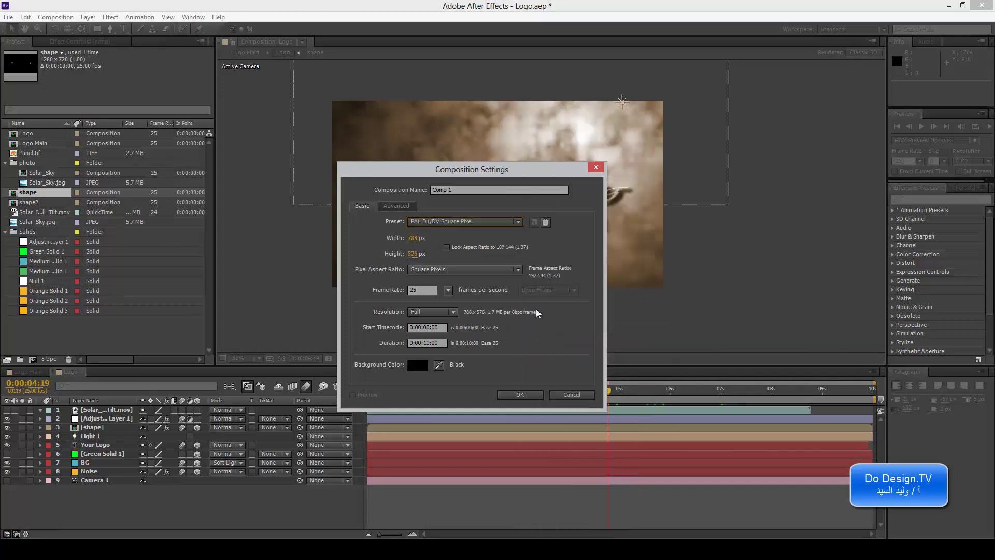
pyautogui.click(508, 228)
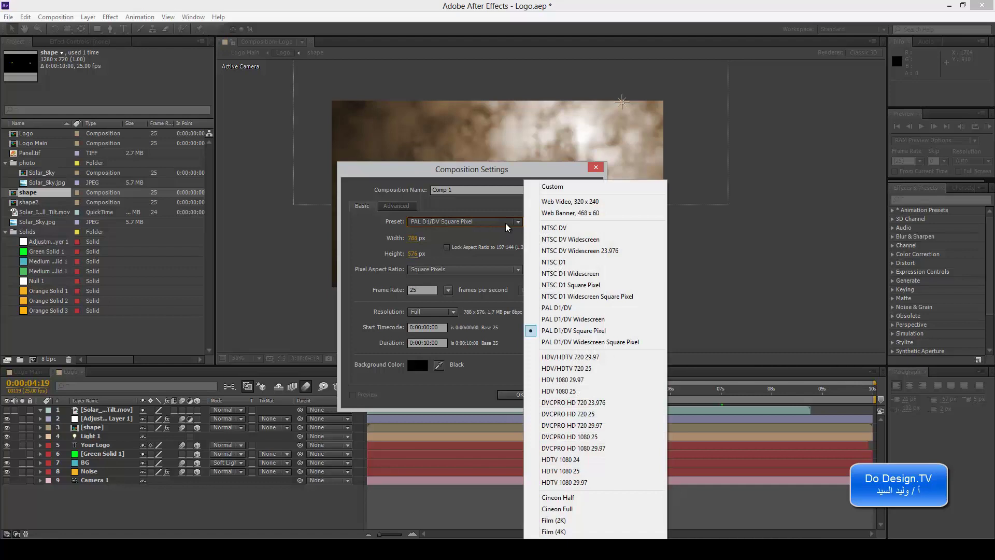
pyautogui.click(586, 342)
pyautogui.click(514, 228)
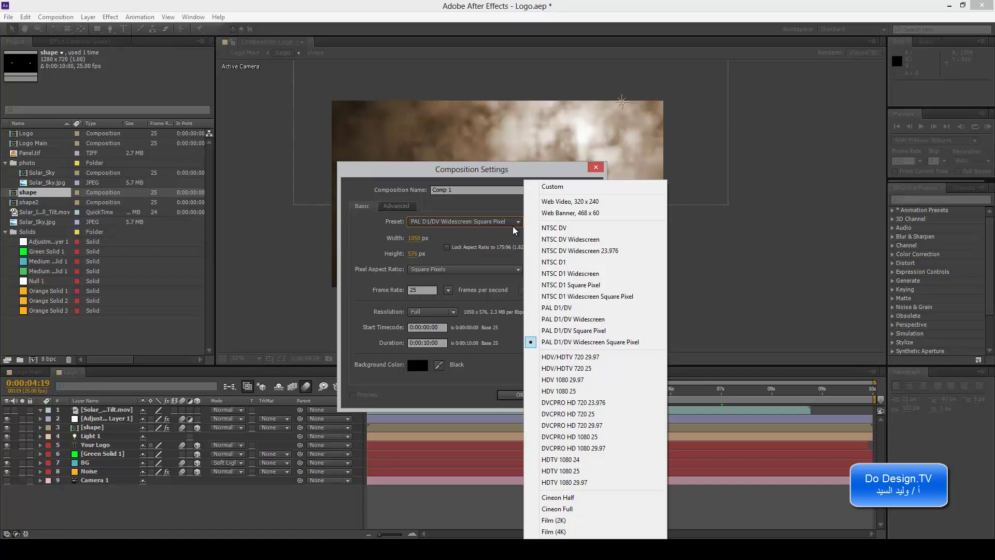
pyautogui.click(549, 319)
pyautogui.click(515, 221)
pyautogui.click(550, 327)
# Set width 1280 and height 720 at 25 fps and create Comp 1
pyautogui.click(414, 237)
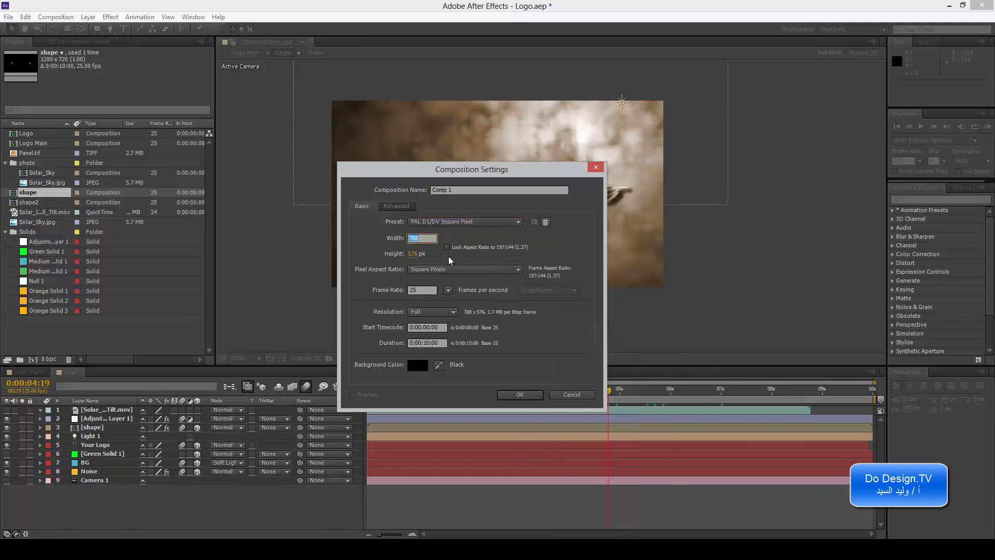
pyautogui.write('1280')
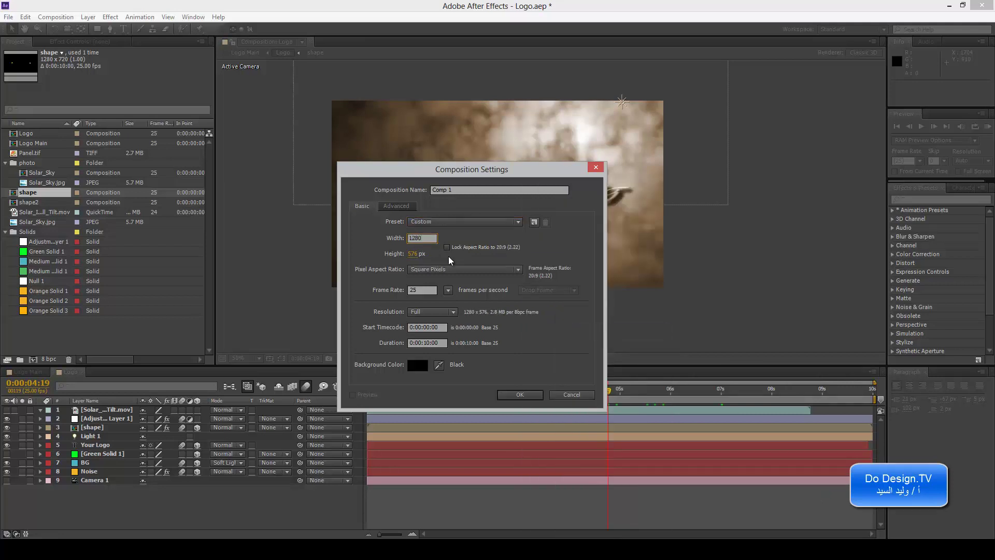
pyautogui.click(414, 254)
pyautogui.write('720')
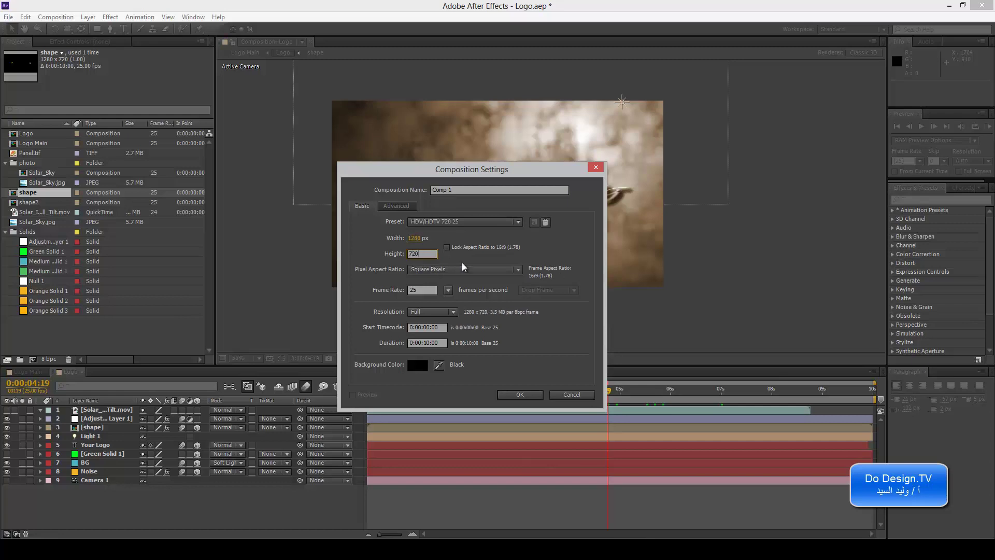
pyautogui.press('Return')
pyautogui.click(518, 394)
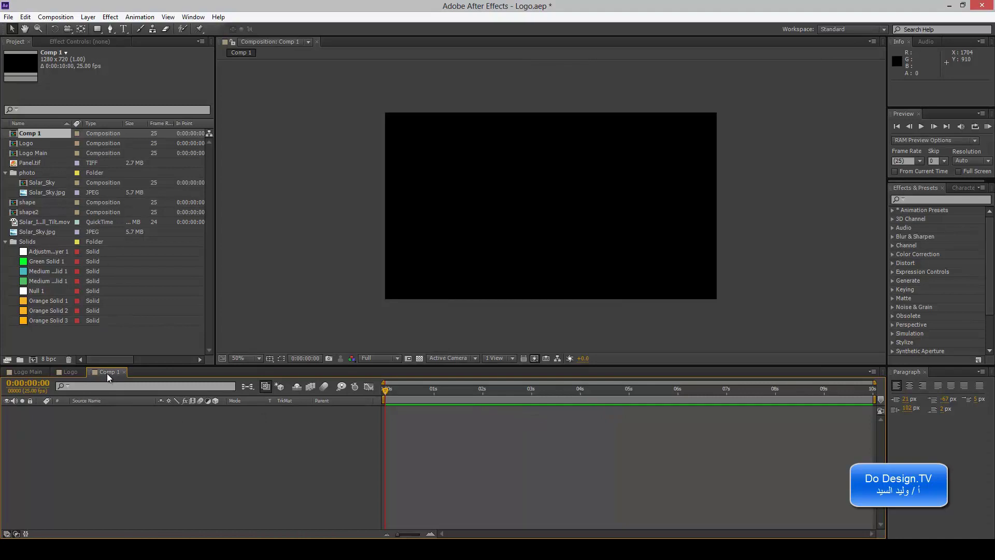
# In Composition Settings, change the name Comp 1 to 'Logo Animation' and confirm
pyautogui.click(55, 17)
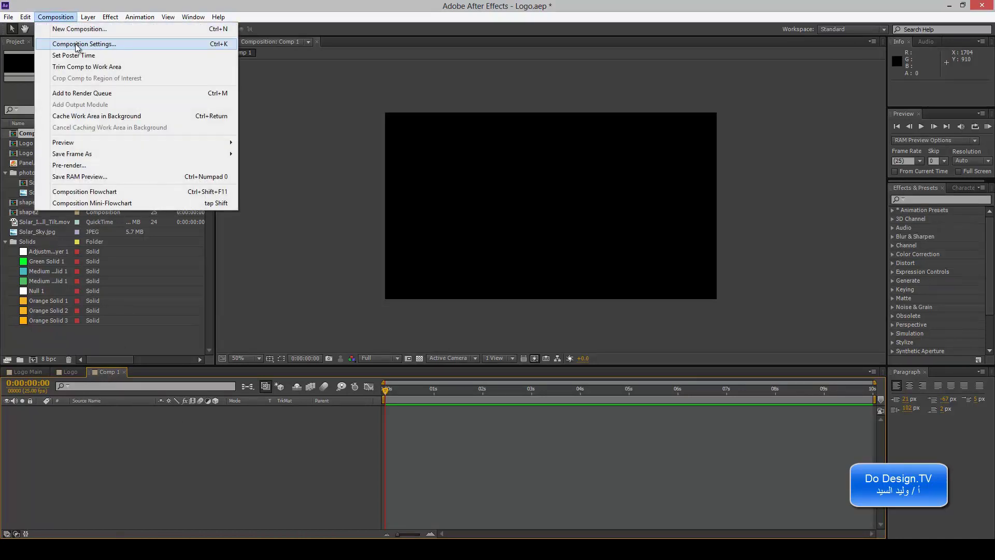
pyautogui.click(77, 45)
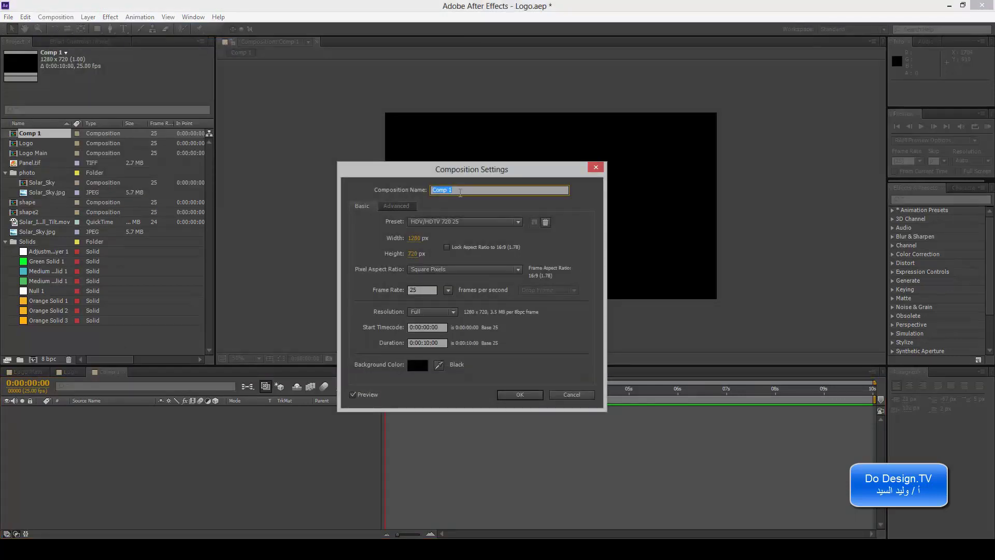
pyautogui.moveTo(461, 192); pyautogui.dragTo(418, 194)
pyautogui.write('Lo')
pyautogui.write('go Animation')
pyautogui.click(519, 395)
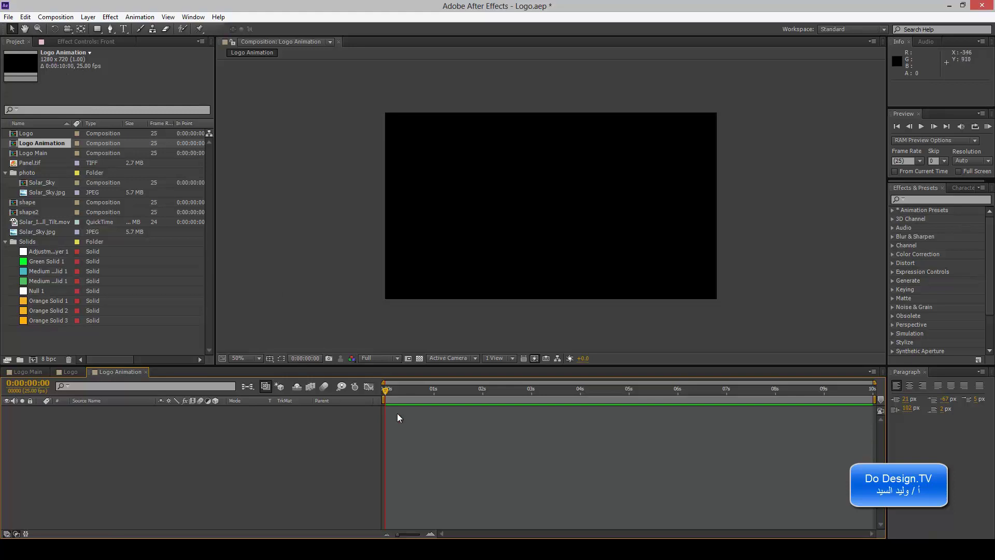
# Pick the type tool, set Arial Bold in the Character panel, and start a text layer in the viewer
pyautogui.moveTo(387, 393); pyautogui.dragTo(369, 399)
pyautogui.click(125, 29)
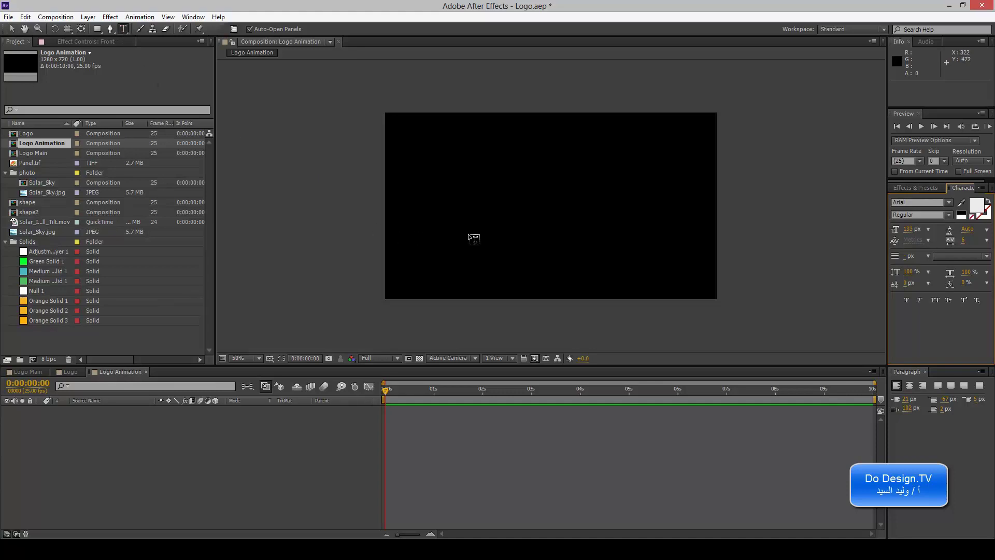
pyautogui.click(949, 216)
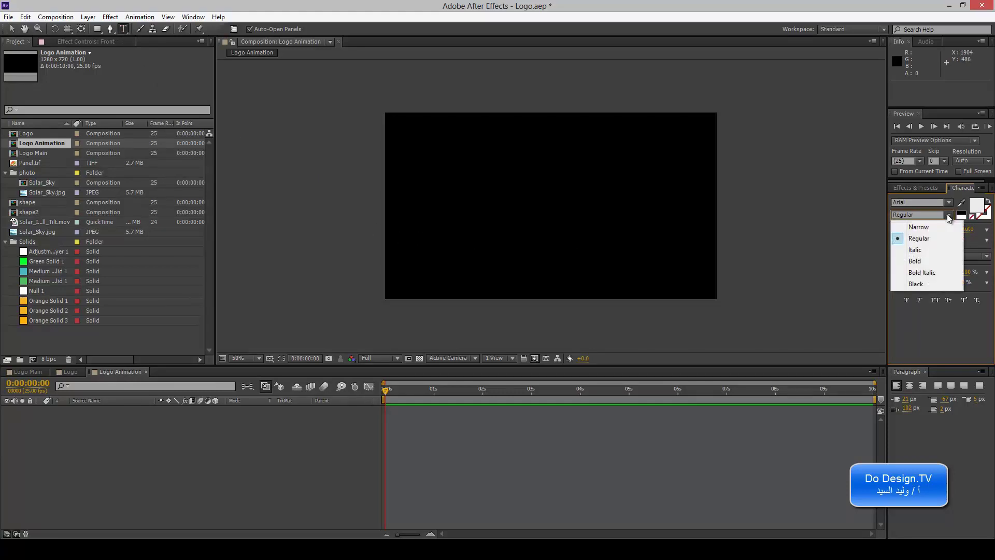
pyautogui.click(920, 262)
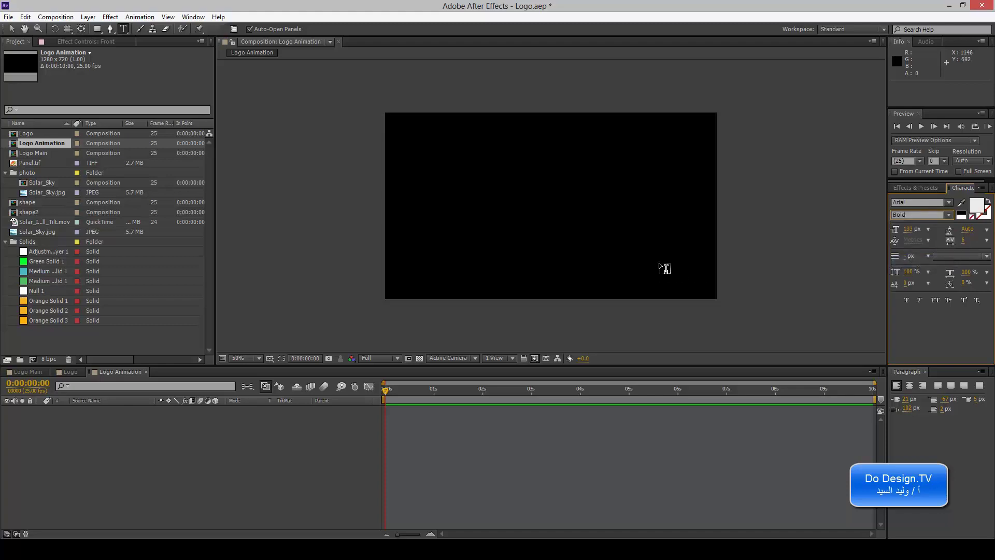
pyautogui.click(950, 205)
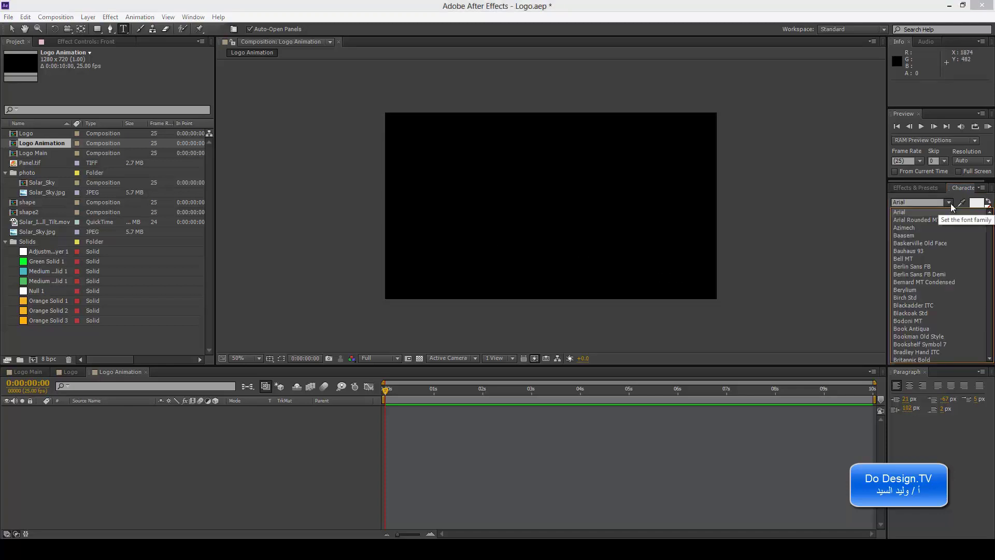
pyautogui.click(502, 236)
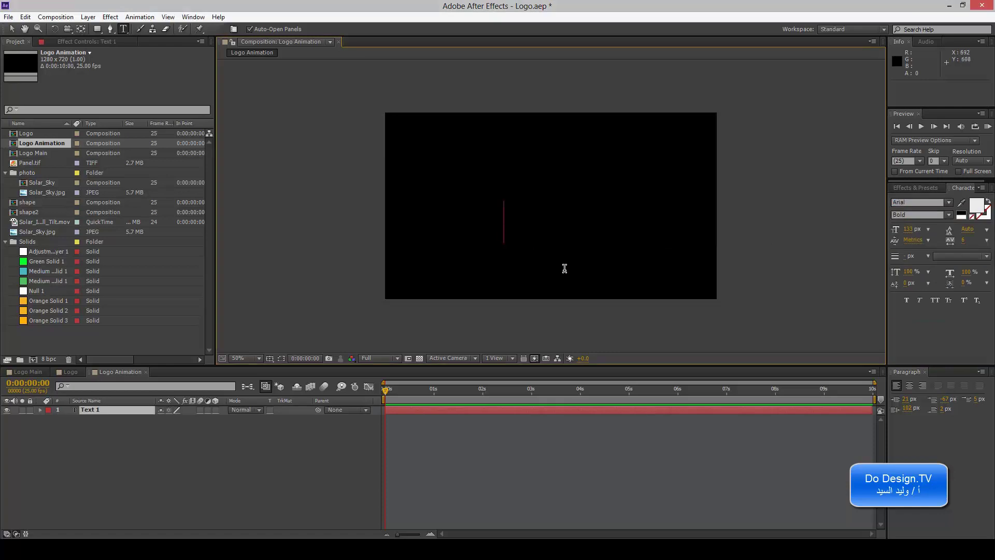
# Type the title 'Logo Animation' and finish text editing
pyautogui.write('L')
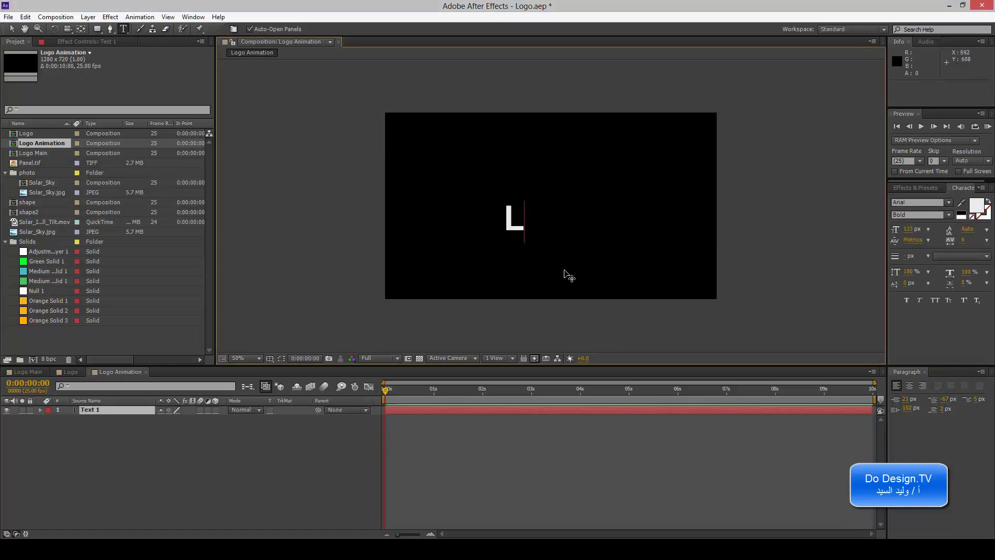
pyautogui.write('ogo Anima')
pyautogui.write('tion')
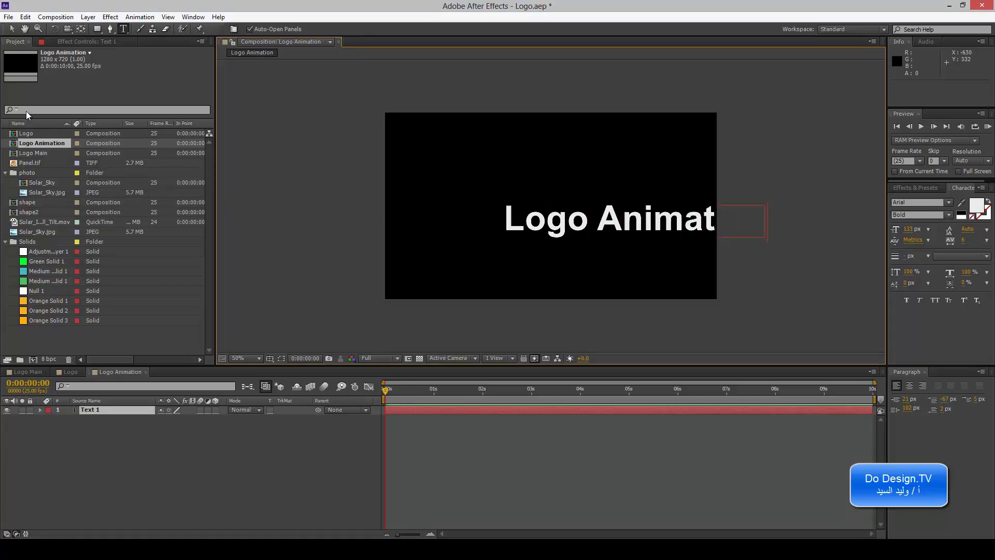
pyautogui.click(11, 28)
# Move the title, shrink its font size to 81 px, and shift it toward the frame centre
pyautogui.moveTo(579, 228); pyautogui.dragTo(537, 220)
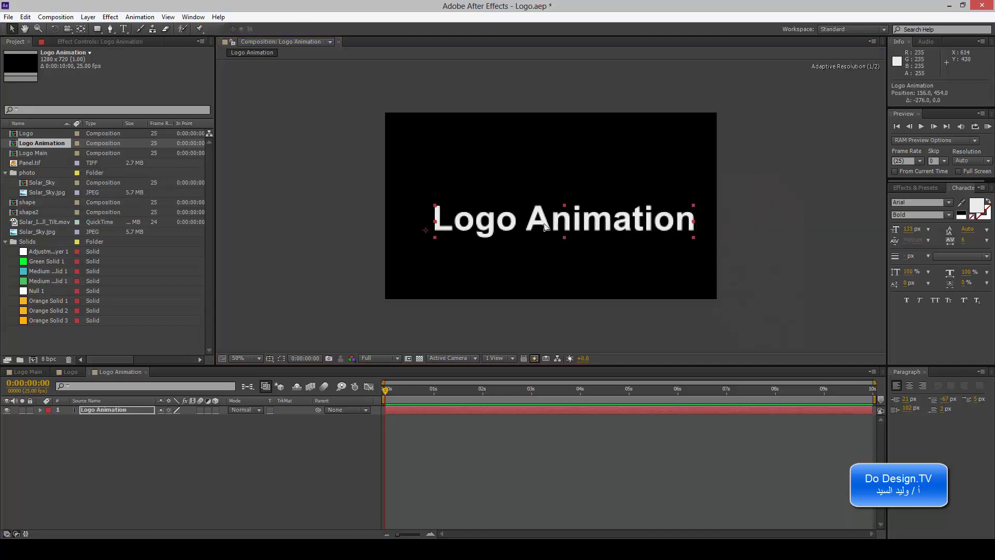
pyautogui.hotkey('shift', 'Right')
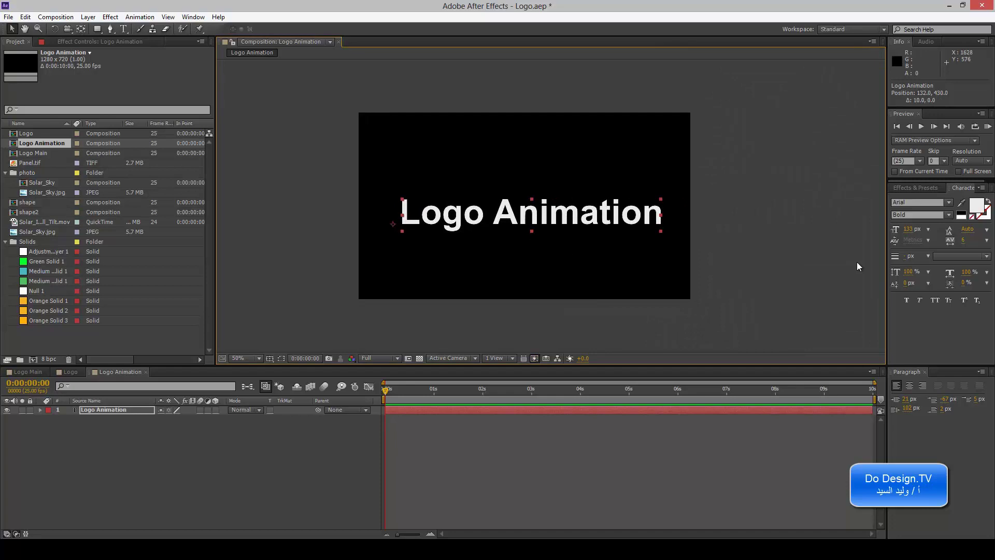
pyautogui.moveTo(892, 231); pyautogui.dragTo(884, 230)
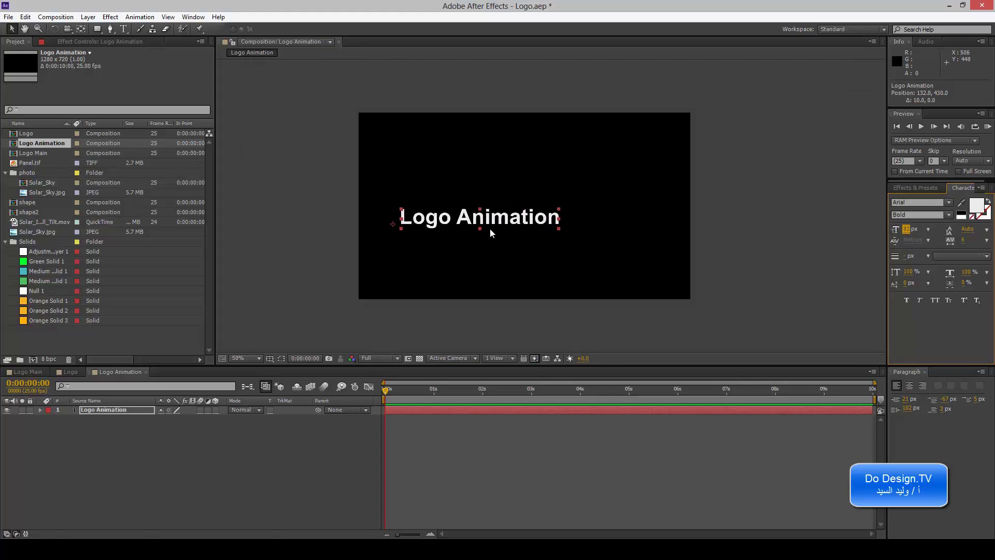
pyautogui.moveTo(502, 221)
pyautogui.mouseDown()
pyautogui.moveTo(542, 213)
pyautogui.moveTo(530, 239)
pyautogui.mouseUp()
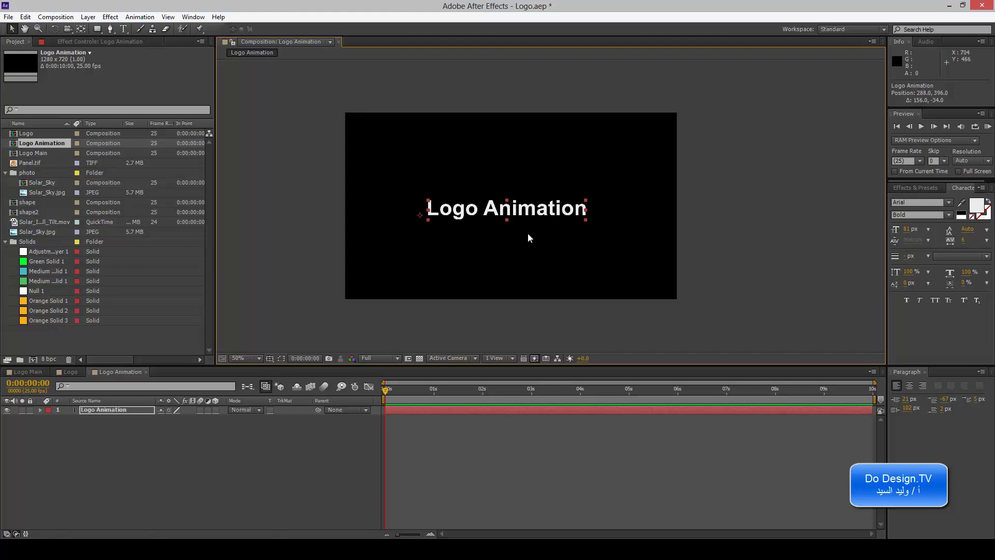
# Show the Title/Action Safe guides and drag the title to just above centre
pyautogui.click(270, 358)
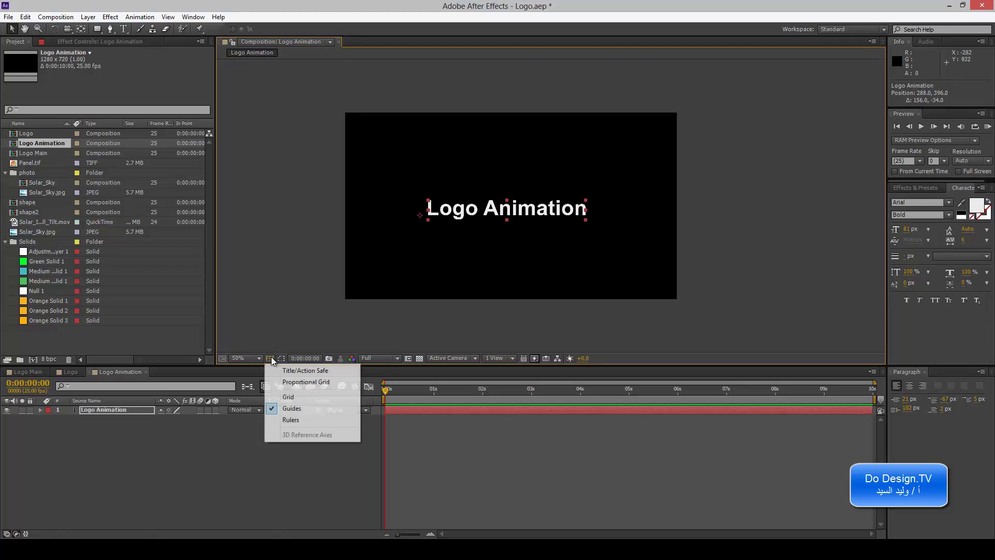
pyautogui.click(304, 370)
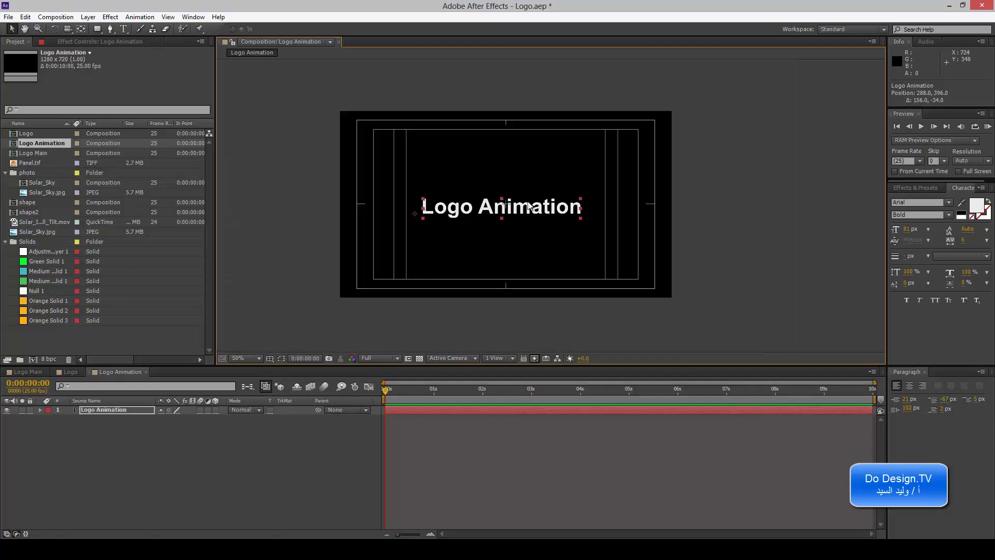
pyautogui.moveTo(524, 213); pyautogui.dragTo(525, 241)
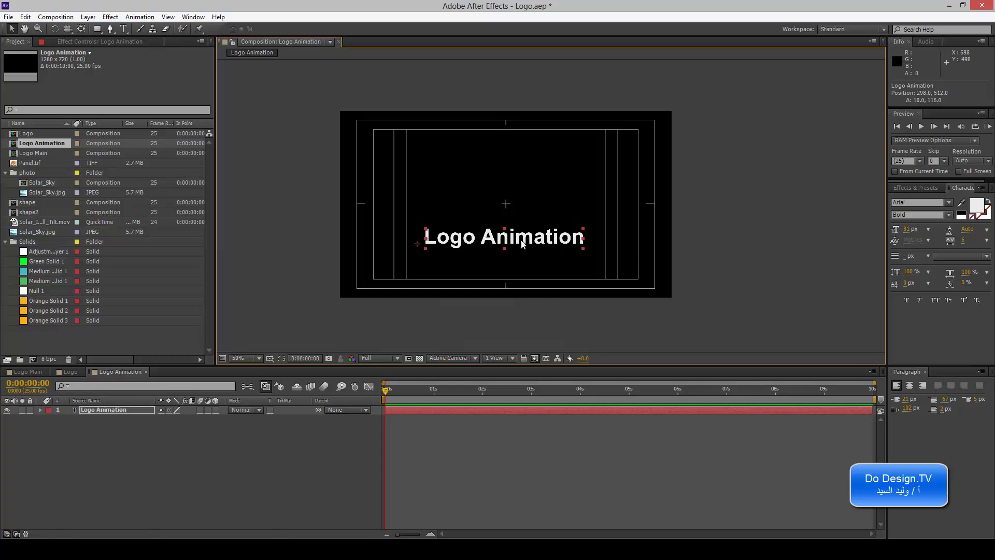
pyautogui.moveTo(525, 242); pyautogui.dragTo(524, 209)
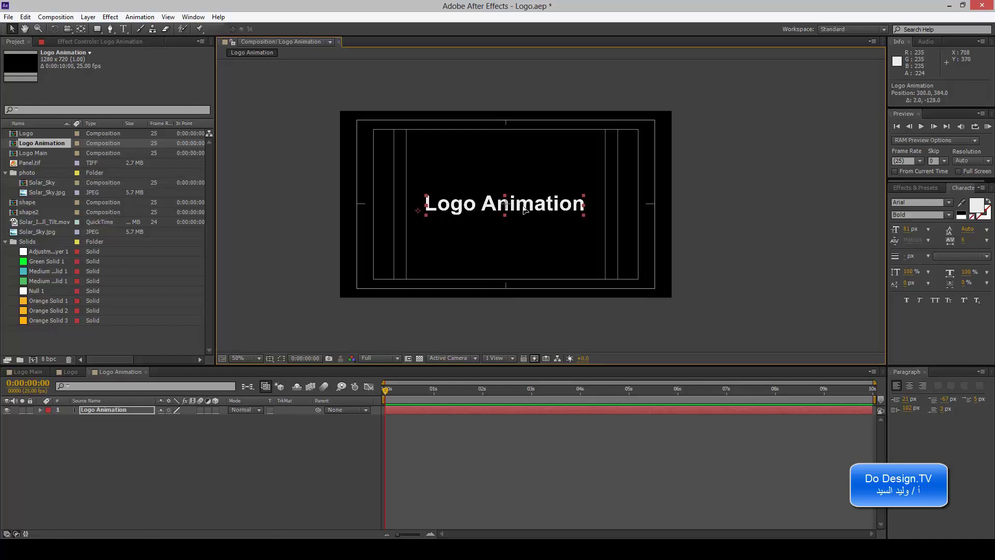
pyautogui.scroll(2, 516, 291)
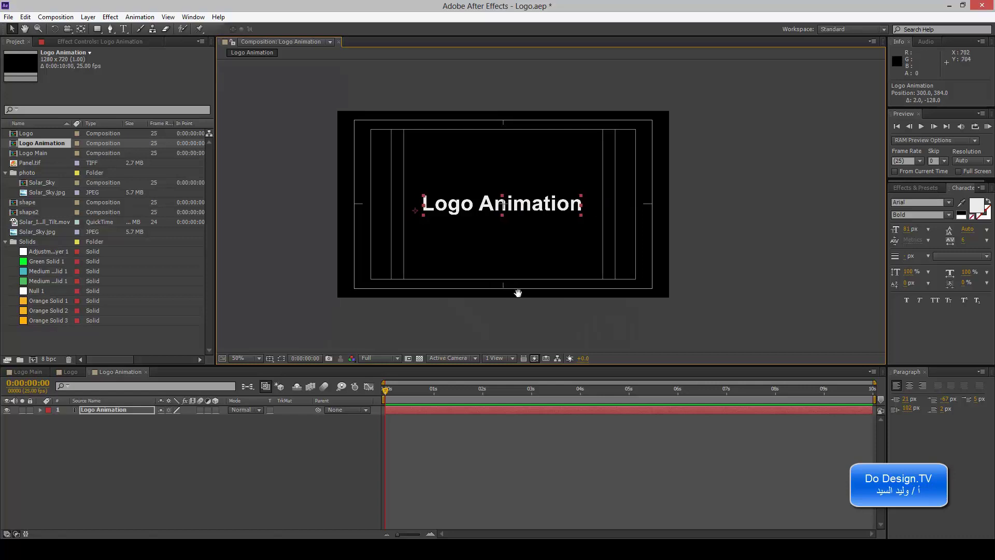
pyautogui.scroll(-2, 516, 294)
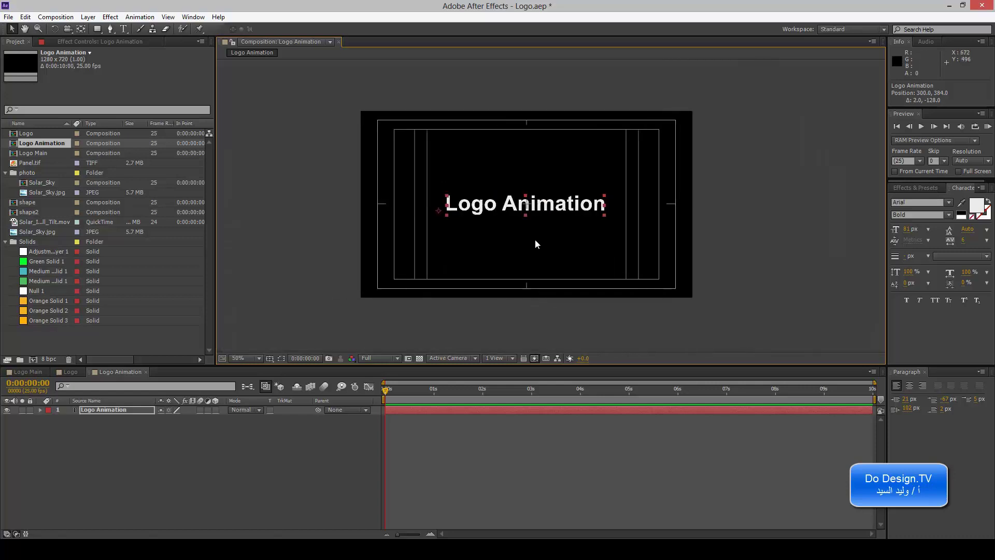
# Hide the safe guides and select the Logo Animation text layer
pyautogui.click(274, 361)
pyautogui.click(290, 370)
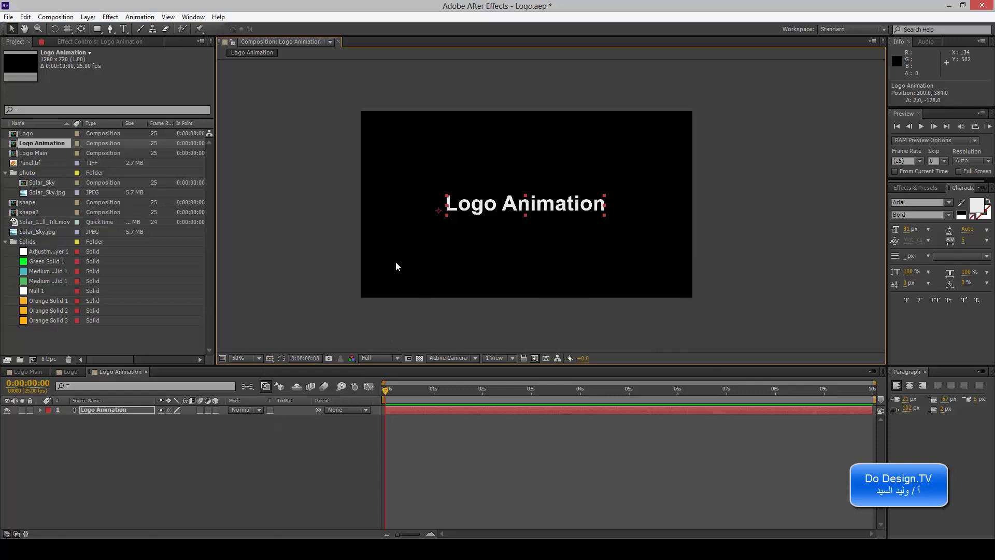
pyautogui.moveTo(396, 262); pyautogui.dragTo(384, 263)
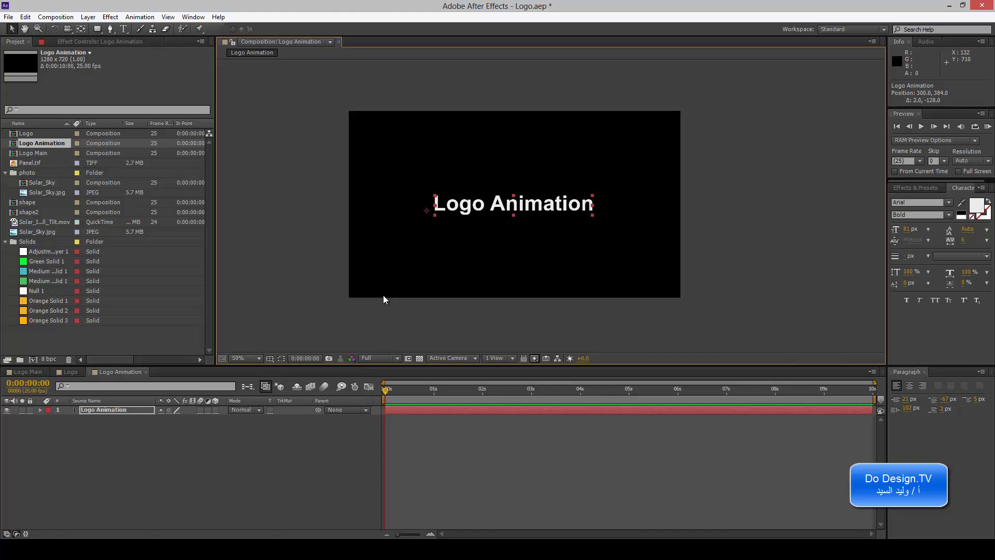
pyautogui.click(108, 412)
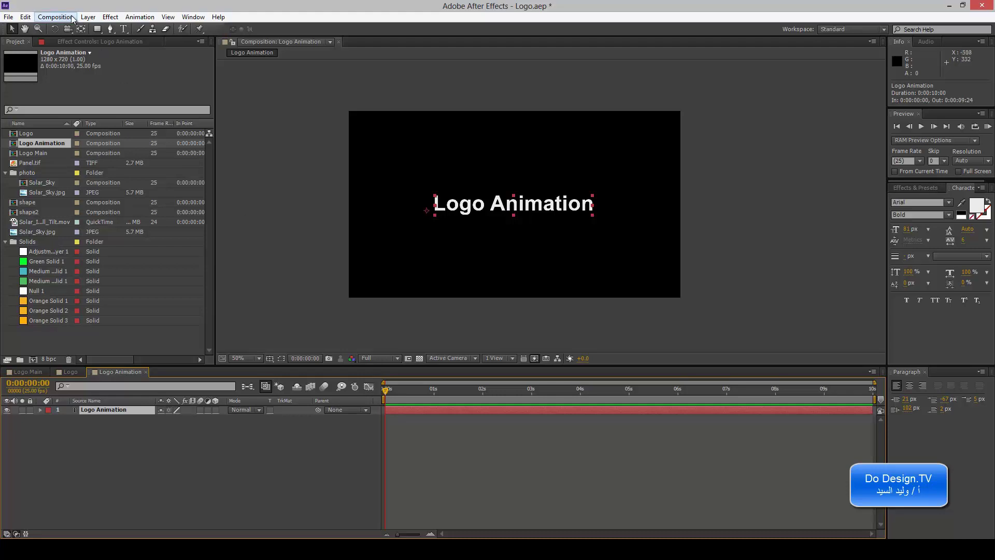
# Start a new solid layer named BG and open its colour swatch
pyautogui.click(89, 18)
pyautogui.moveTo(145, 29)
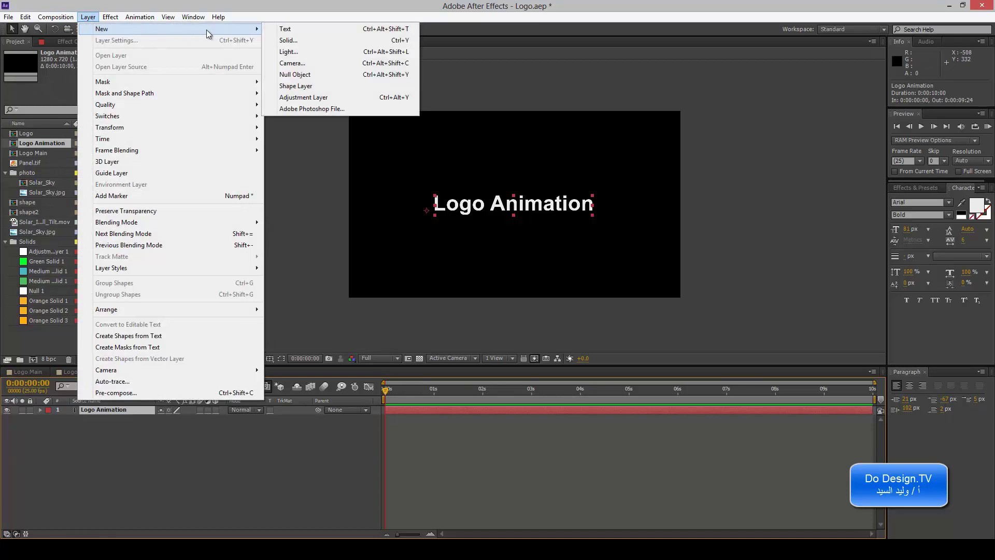
pyautogui.click(288, 41)
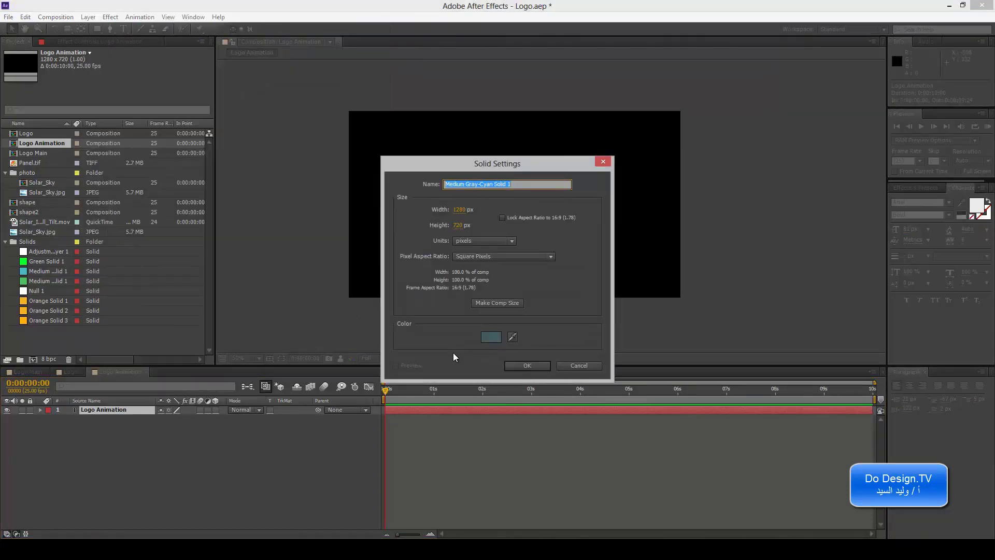
pyautogui.write('BG')
pyautogui.click(499, 304)
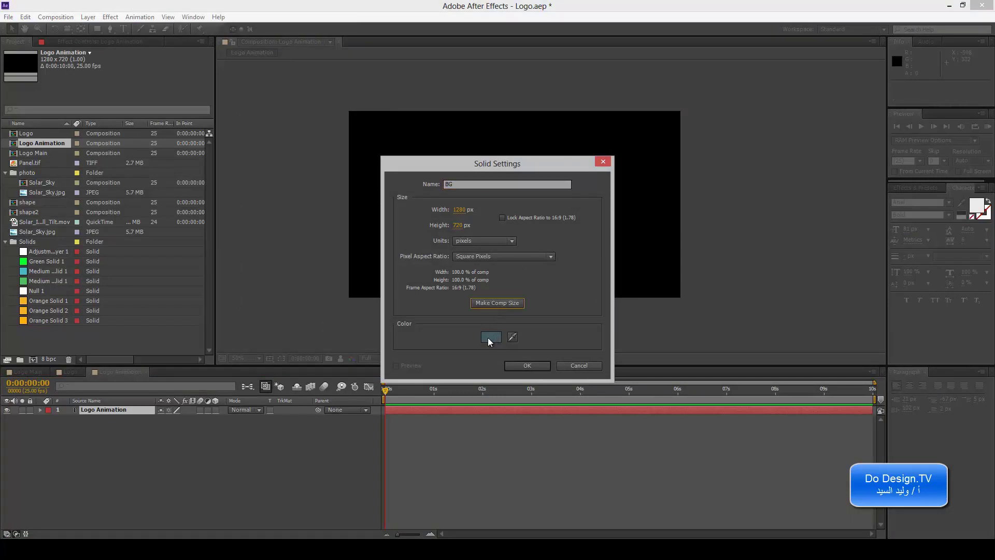
pyautogui.click(490, 338)
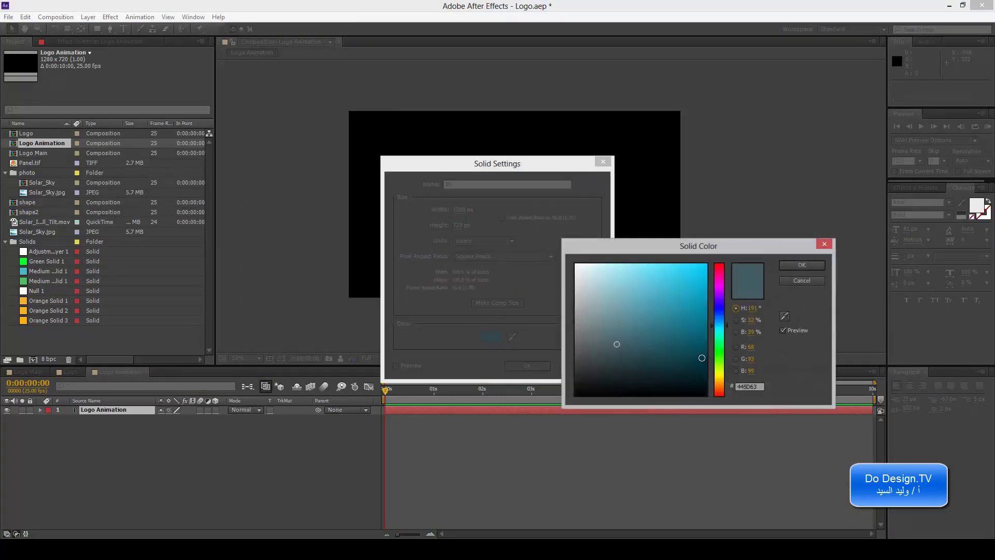
# Pick the dark brown 342828 and create the full-comp BG solid
pyautogui.click(719, 370)
pyautogui.click(720, 380)
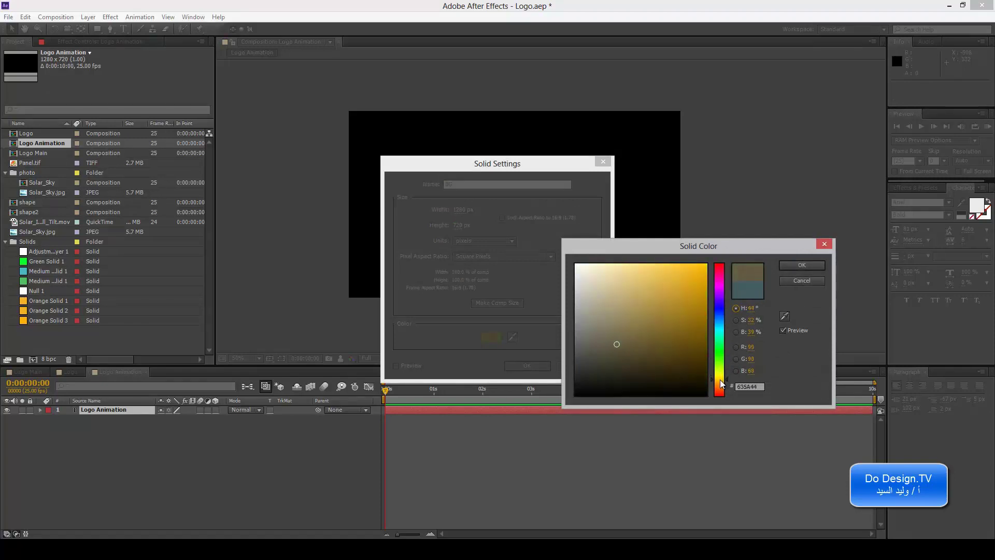
pyautogui.click(660, 293)
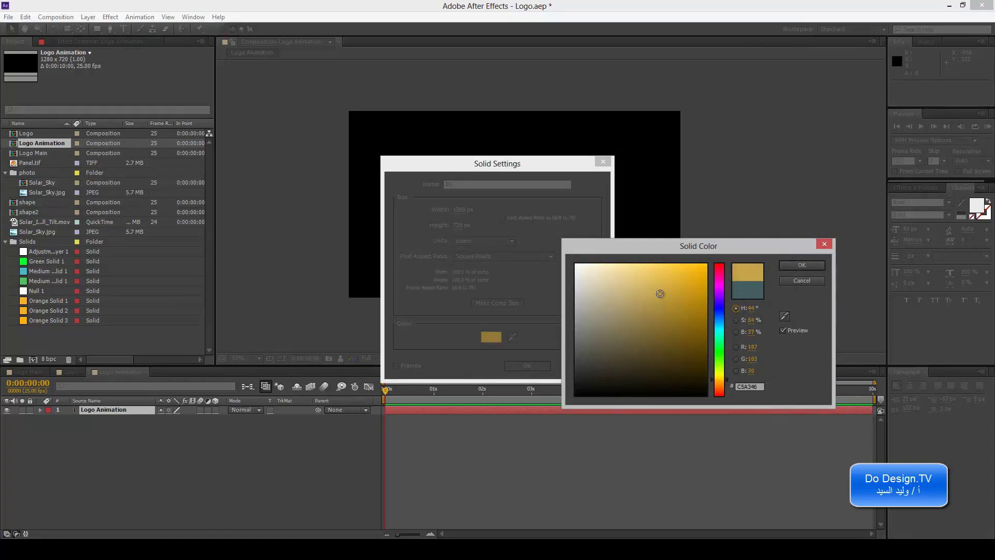
pyautogui.moveTo(660, 293)
pyautogui.mouseDown()
pyautogui.moveTo(676, 342)
pyautogui.moveTo(682, 334)
pyautogui.moveTo(671, 351)
pyautogui.moveTo(666, 333)
pyautogui.mouseUp()
pyautogui.click(720, 390)
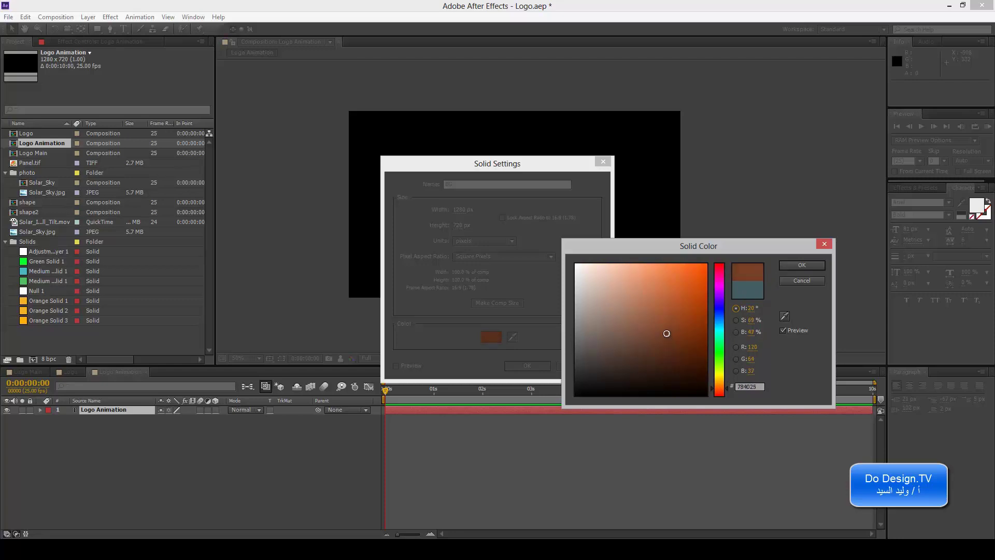
pyautogui.click(719, 382)
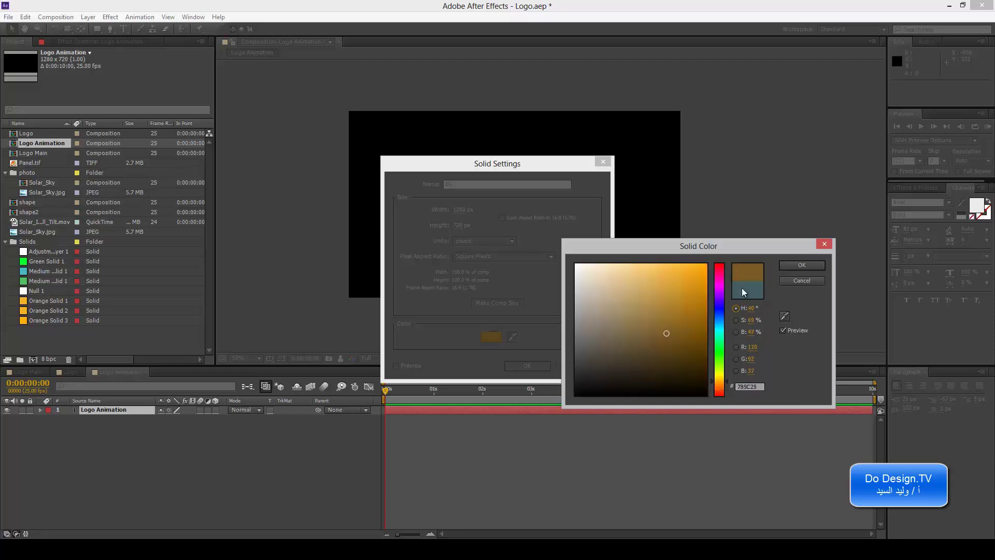
pyautogui.moveTo(665, 332)
pyautogui.mouseDown()
pyautogui.moveTo(644, 284)
pyautogui.moveTo(676, 369)
pyautogui.moveTo(717, 399)
pyautogui.mouseUp()
pyautogui.moveTo(648, 383)
pyautogui.mouseDown()
pyautogui.moveTo(603, 384)
pyautogui.moveTo(604, 368)
pyautogui.mouseUp()
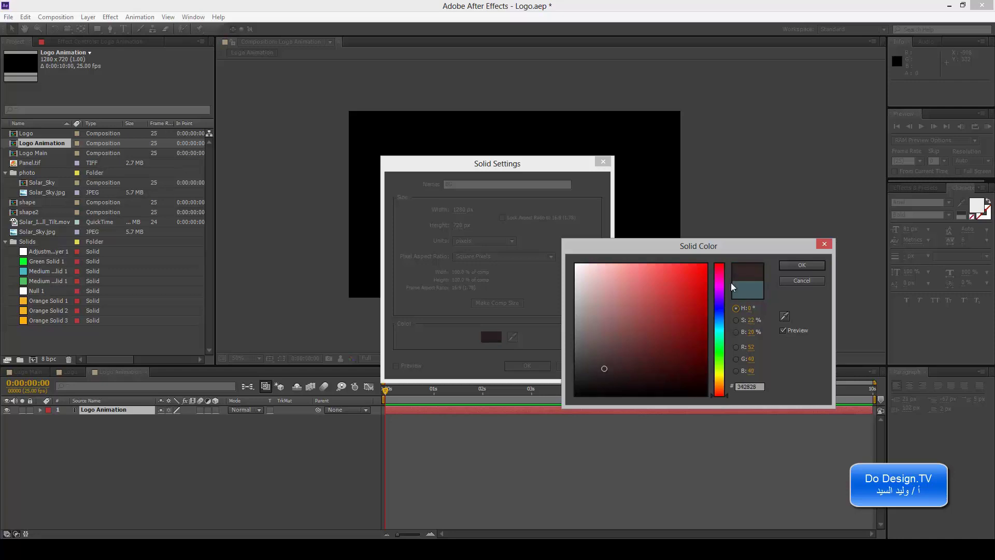
pyautogui.click(793, 263)
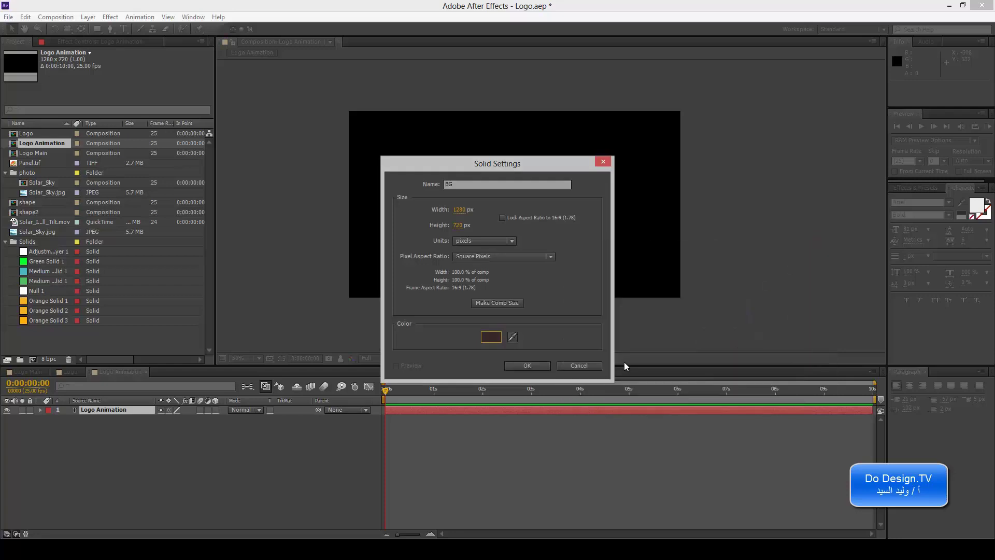
pyautogui.click(531, 365)
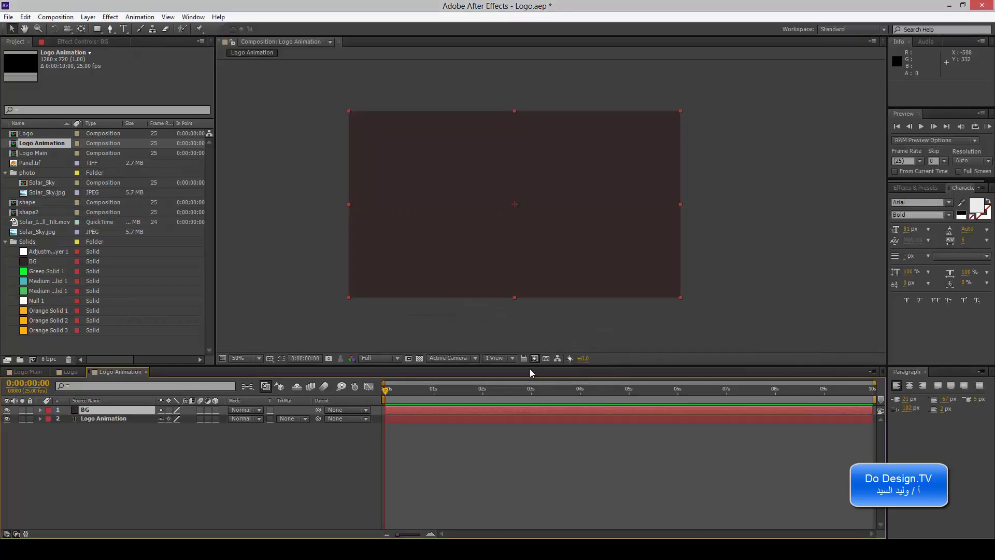
# Drag the BG layer below the title layer and check it at 100% and 50% zoom
pyautogui.moveTo(117, 410); pyautogui.dragTo(119, 420)
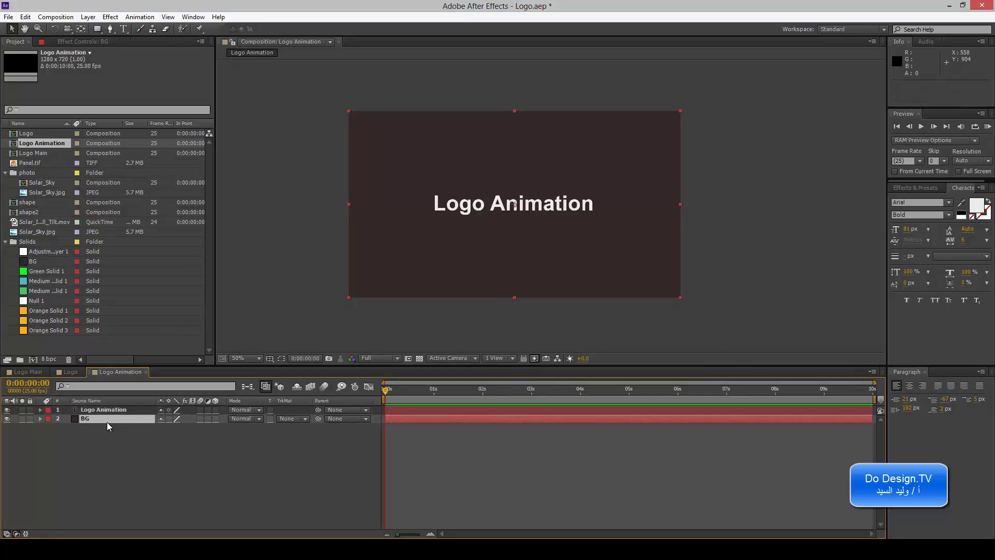
pyautogui.press('.')
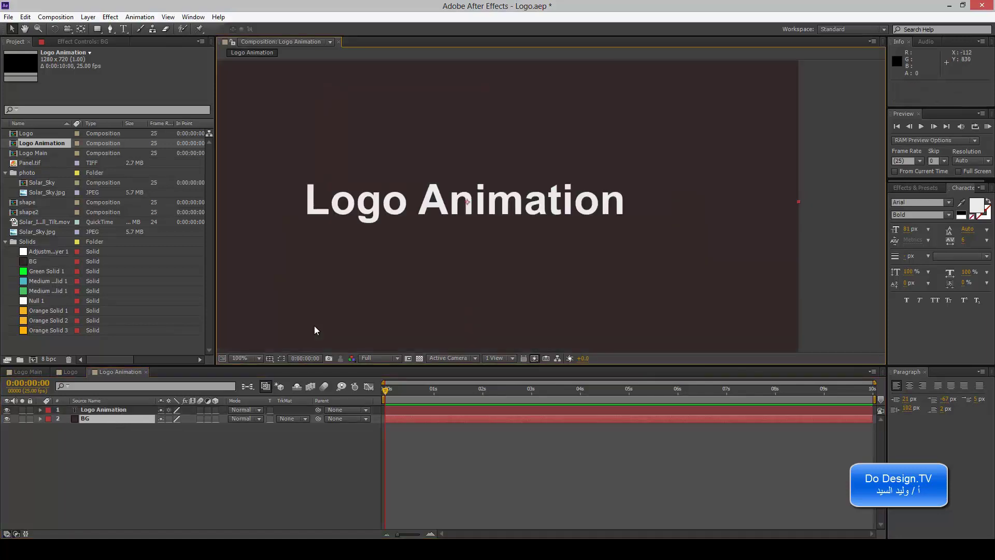
pyautogui.press(',')
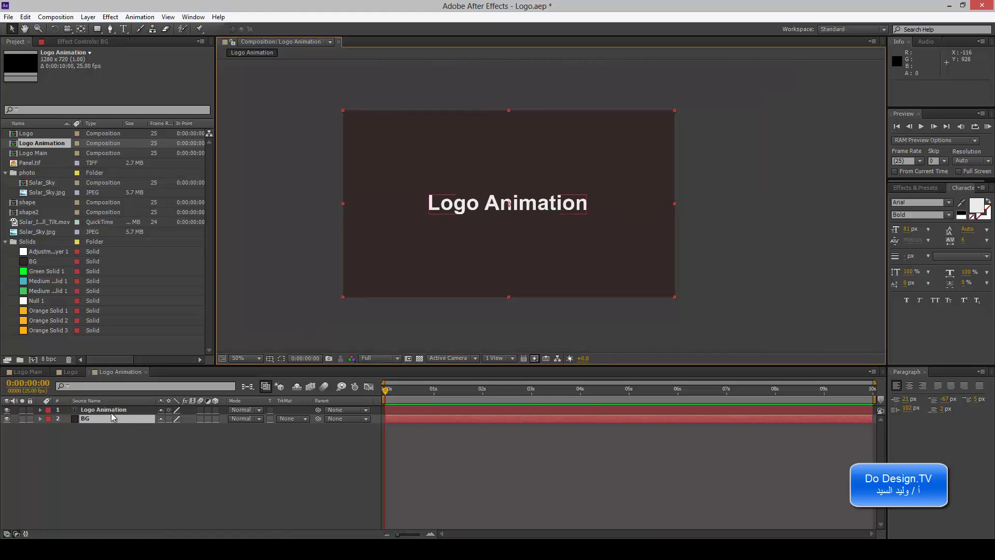
# Select the Logo Animation and BG layers in turn to check their stacking order
pyautogui.click(110, 409)
pyautogui.click(111, 418)
pyautogui.click(110, 411)
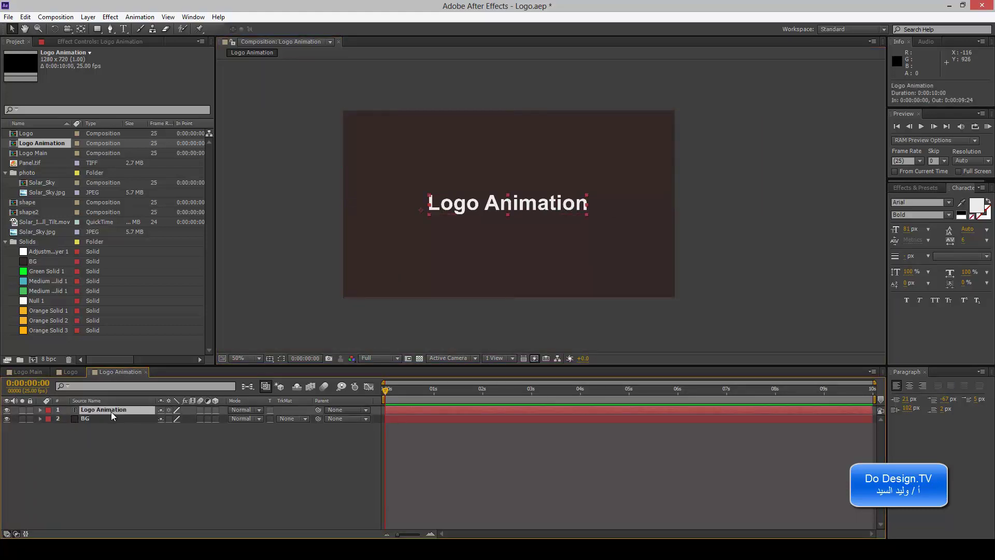
pyautogui.click(110, 418)
pyautogui.click(110, 409)
pyautogui.click(111, 417)
pyautogui.click(111, 409)
pyautogui.click(110, 419)
pyautogui.click(117, 411)
pyautogui.moveTo(292, 320); pyautogui.dragTo(300, 320)
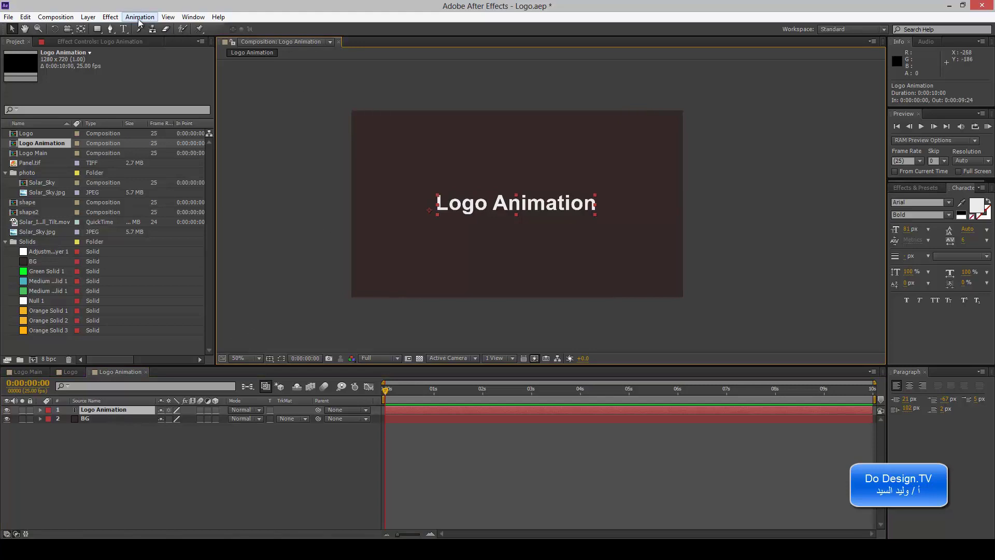
# Start a new comp-size solid layer named Star
pyautogui.click(88, 16)
pyautogui.moveTo(160, 29)
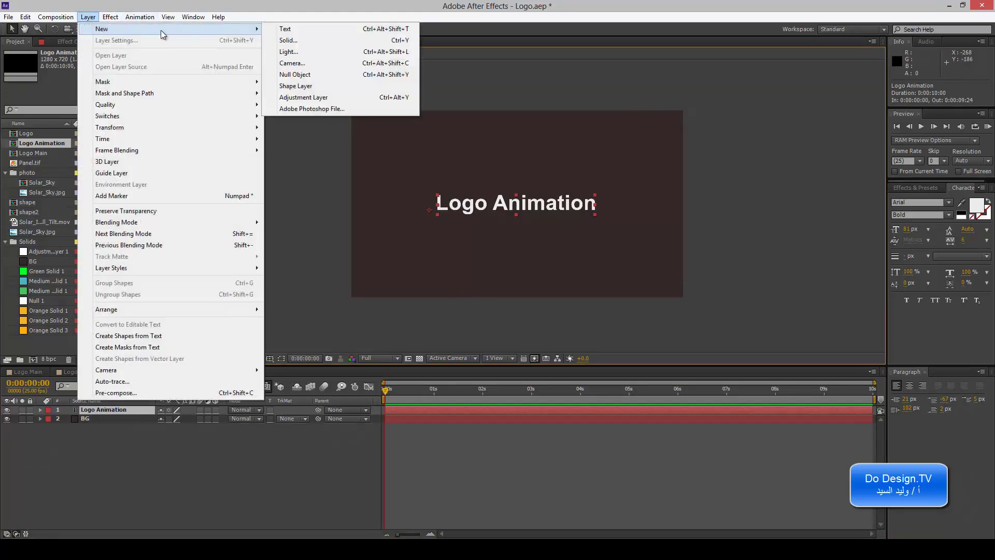
pyautogui.click(286, 41)
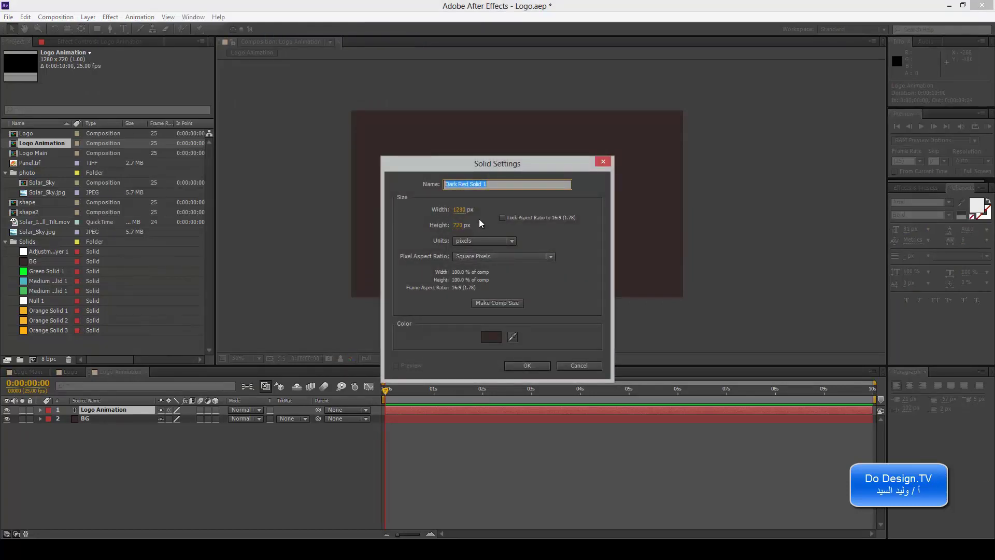
pyautogui.write('Star')
pyautogui.click(496, 304)
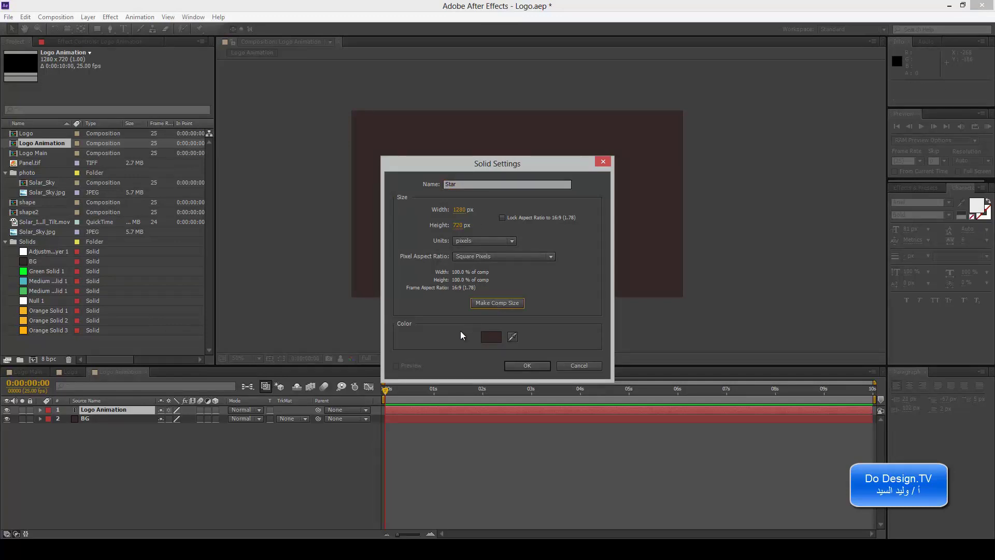
# Give the Star solid a bright orange colour and create it
pyautogui.click(487, 337)
pyautogui.moveTo(719, 374); pyautogui.dragTo(720, 383)
pyautogui.moveTo(689, 298); pyautogui.dragTo(682, 284)
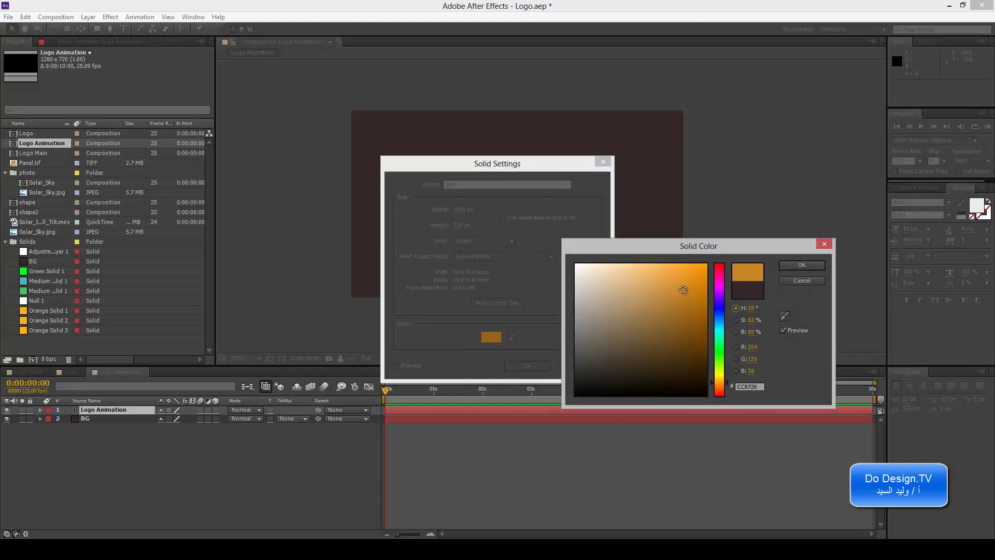
pyautogui.click(793, 265)
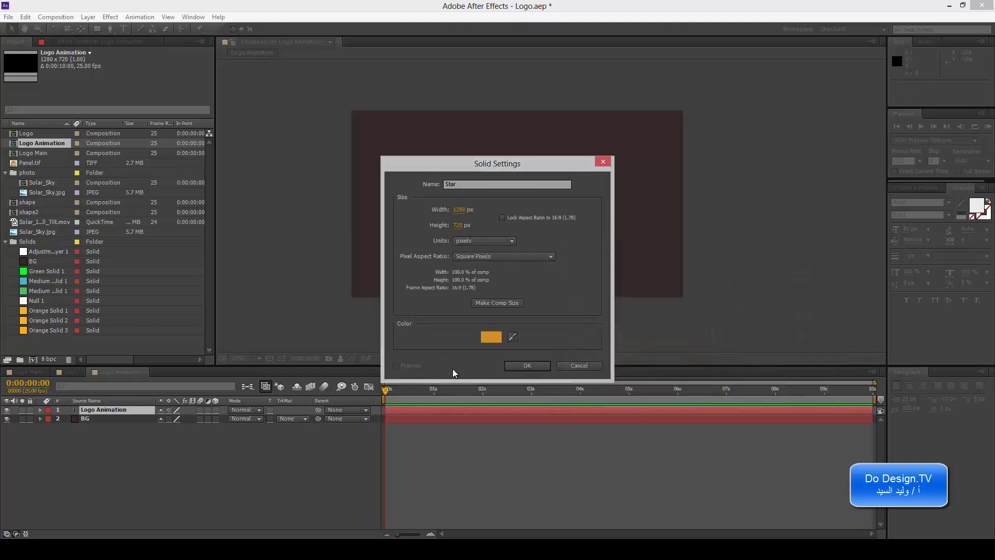
pyautogui.click(534, 366)
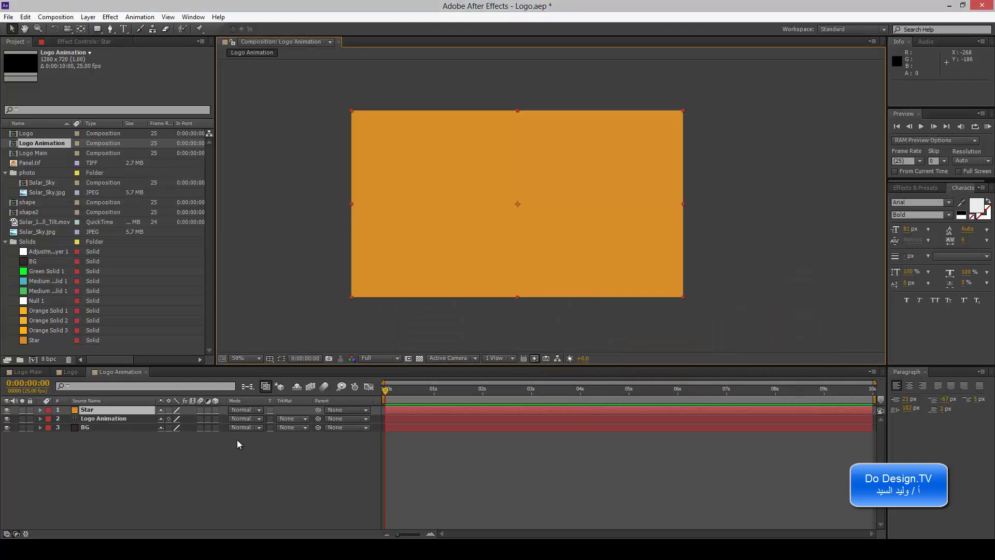
# Nudge the Star solid left and down, then draw a star mask with the Star Tool
pyautogui.moveTo(352, 301); pyautogui.dragTo(342, 303)
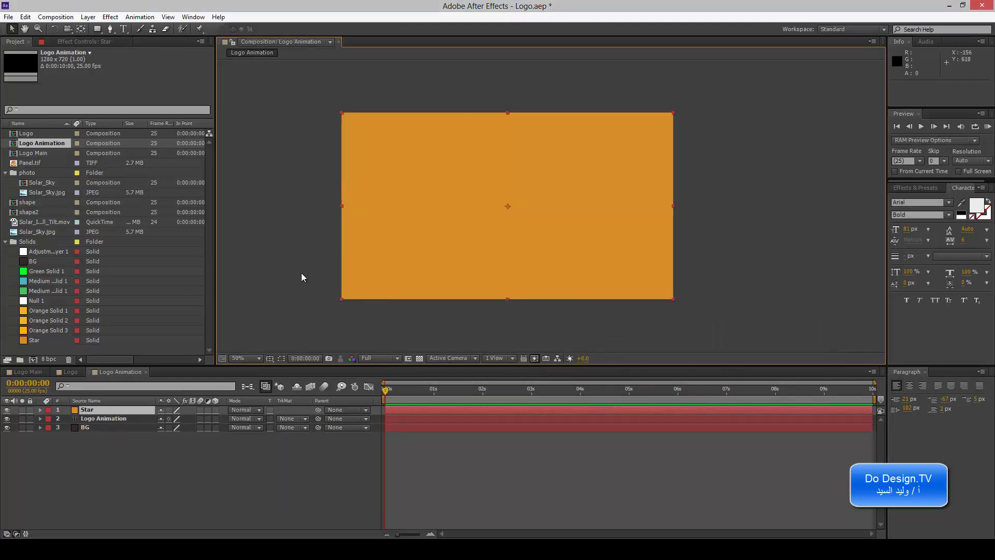
pyautogui.press('Down')
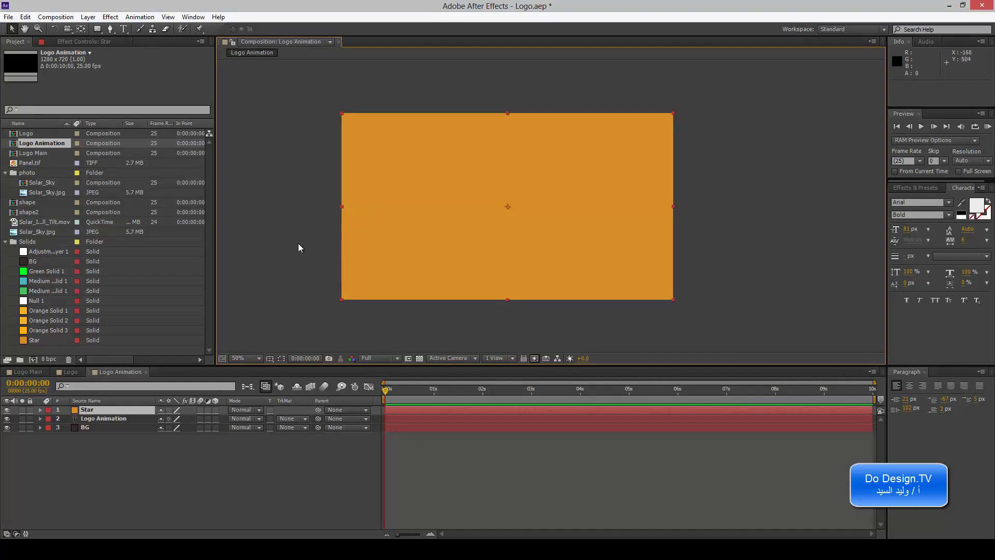
pyautogui.click(96, 30)
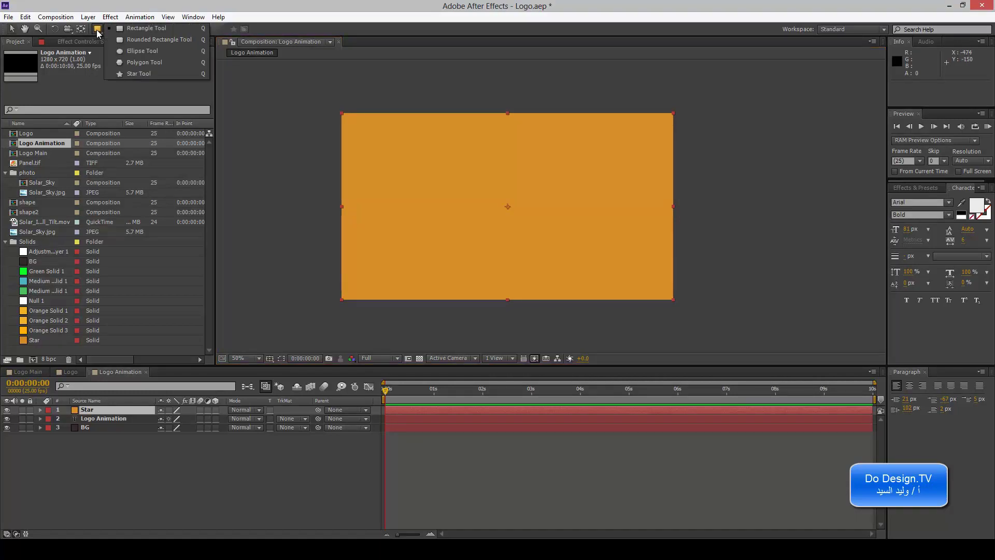
pyautogui.click(144, 73)
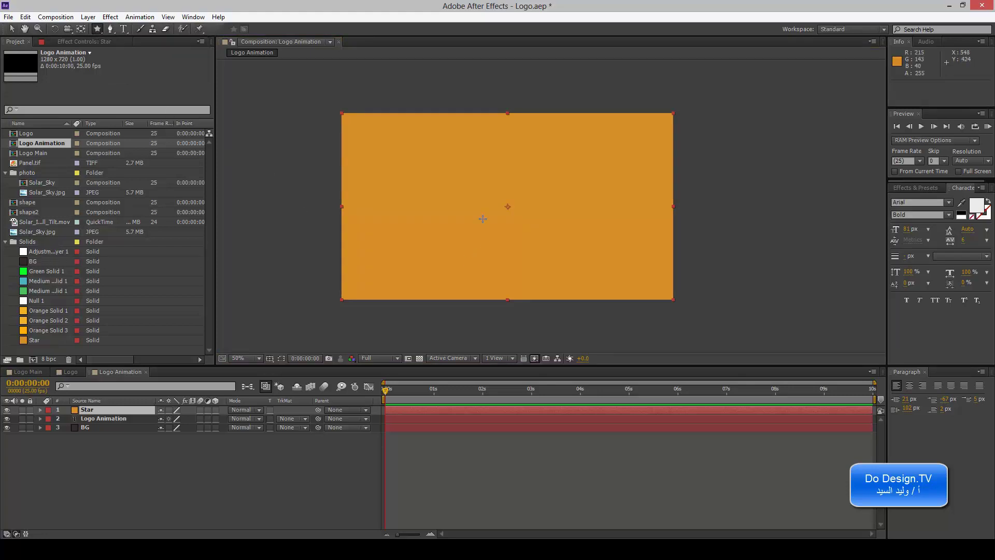
pyautogui.moveTo(461, 198); pyautogui.dragTo(497, 244)
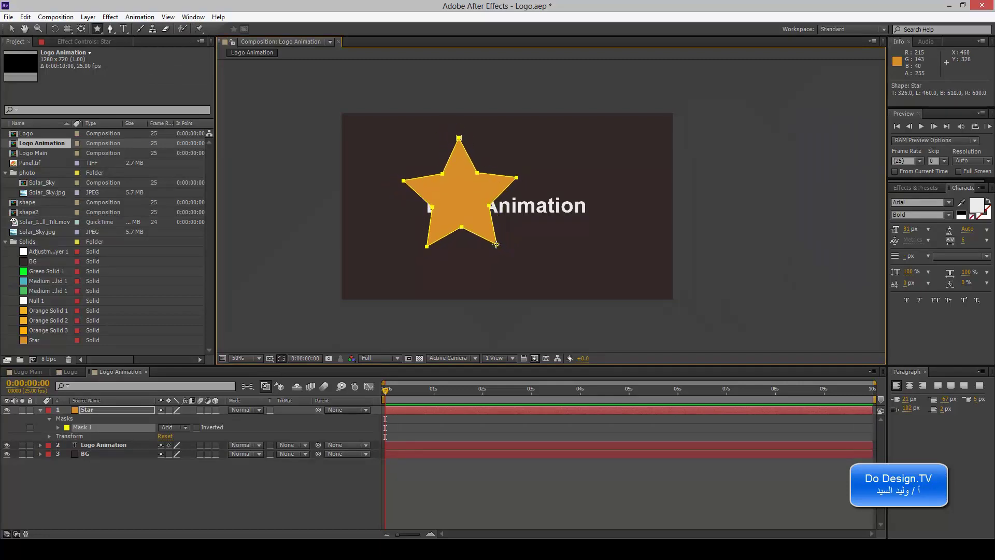
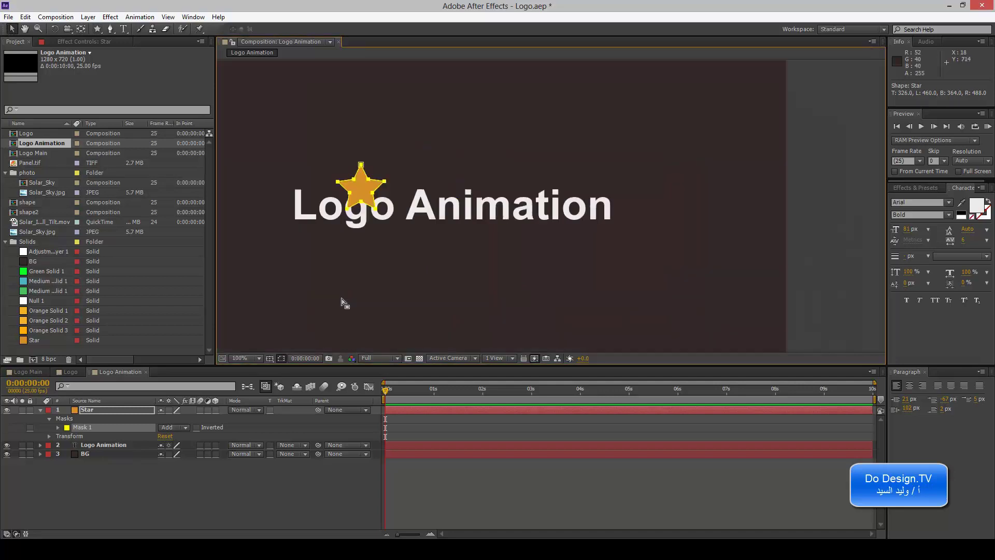
# Select the whole Star layer and drag the star to the left of the Logo Animation text
pyautogui.moveTo(284, 304); pyautogui.dragTo(396, 297)
pyautogui.moveTo(475, 187); pyautogui.dragTo(426, 224)
pyautogui.click(96, 409)
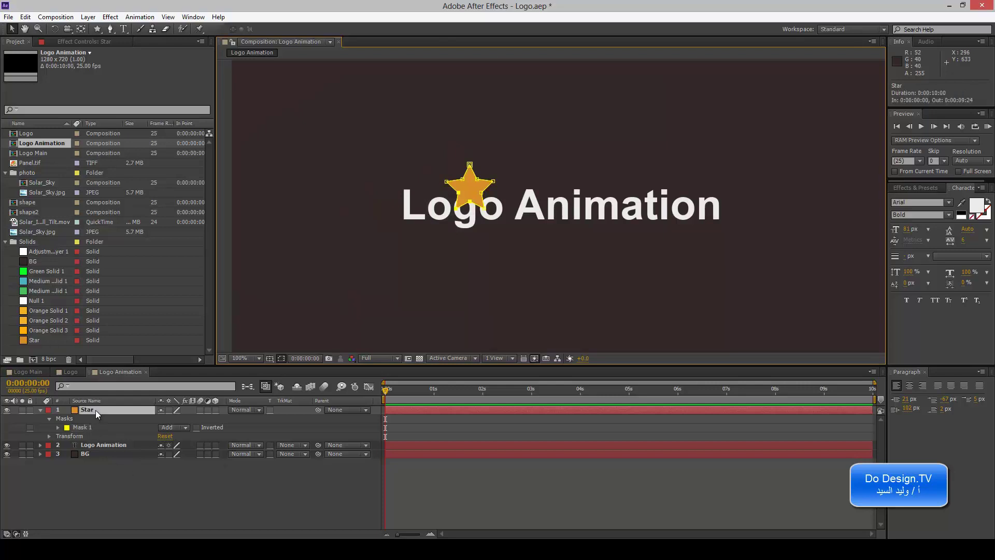
pyautogui.moveTo(469, 192)
pyautogui.mouseDown()
pyautogui.moveTo(436, 213)
pyautogui.moveTo(357, 206)
pyautogui.mouseUp()
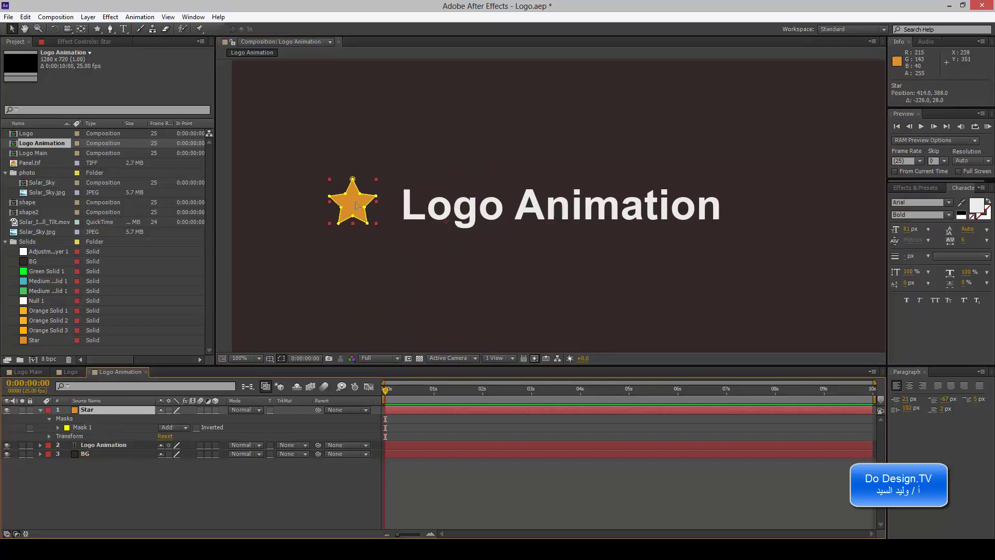
# Hide the star's mask path outline, nudge it slightly right, and collapse the Star layer
pyautogui.click(282, 359)
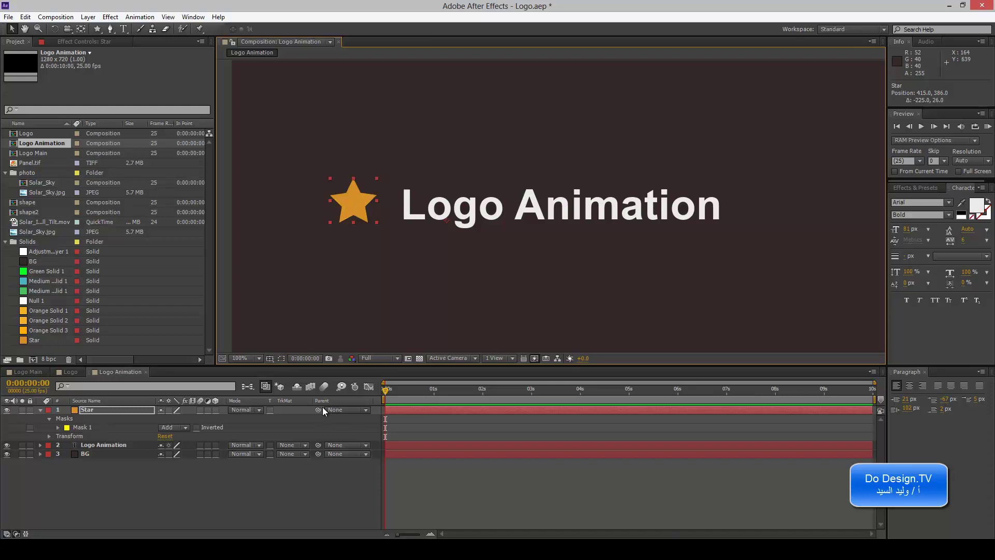
pyautogui.moveTo(356, 208); pyautogui.dragTo(359, 207)
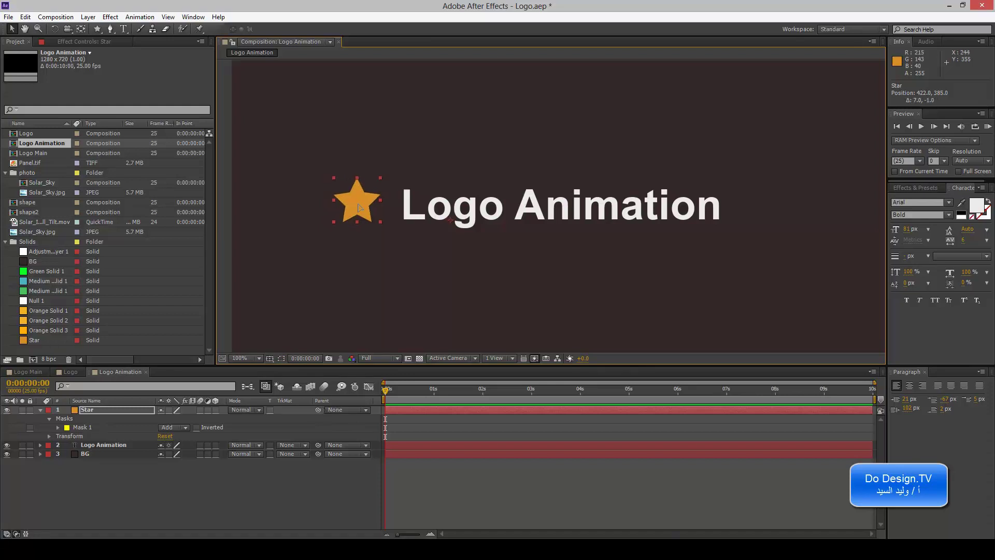
pyautogui.click(132, 409)
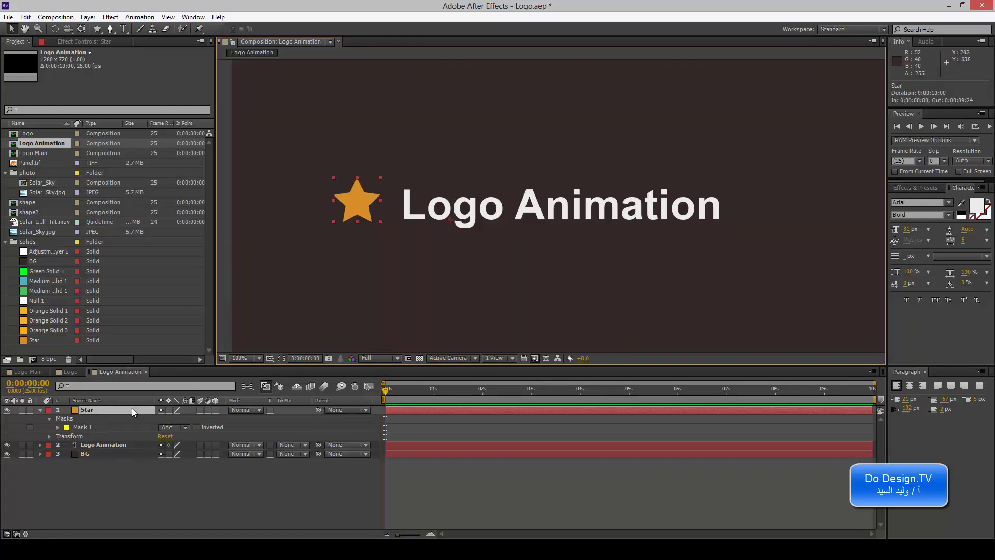
pyautogui.click(41, 411)
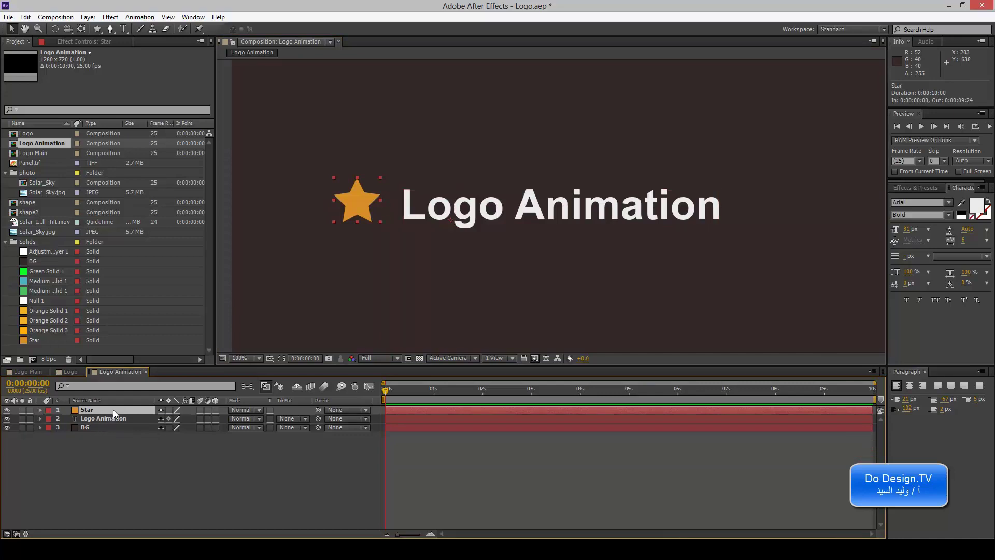
# Nudge the star slightly down beside the Logo Animation text
pyautogui.scroll(-2, 400, 296)
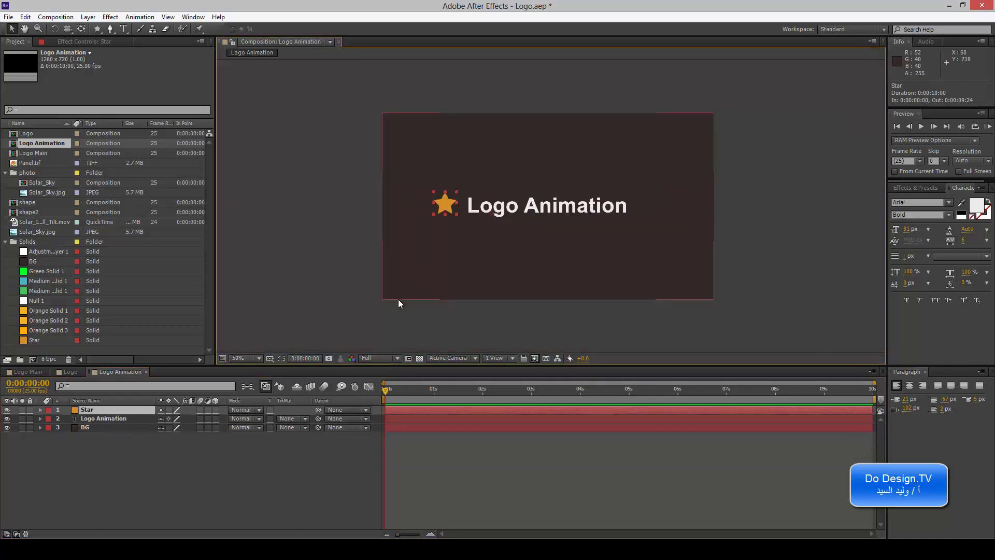
pyautogui.scroll(2, 409, 296)
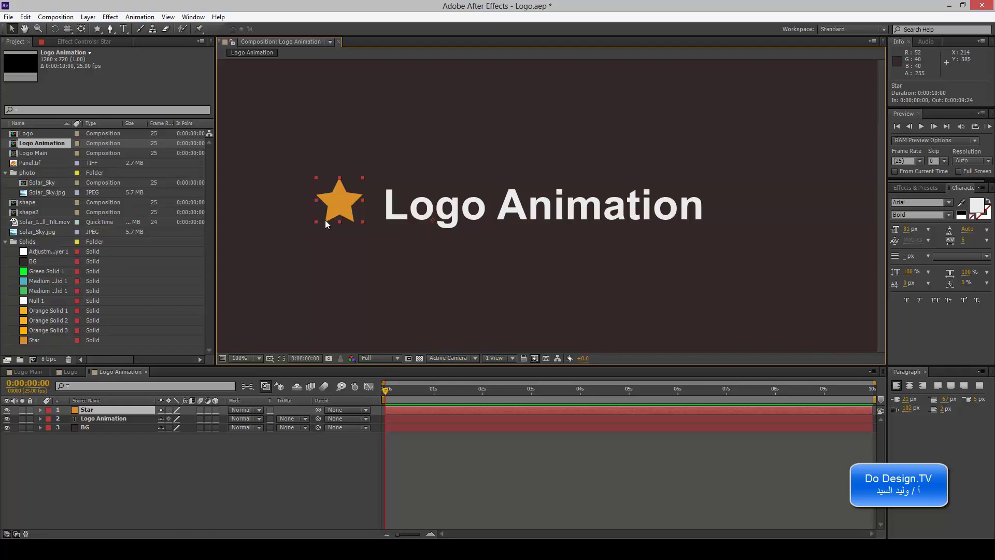
pyautogui.moveTo(343, 210); pyautogui.dragTo(343, 214)
pyautogui.scroll(1, 508, 231)
pyautogui.hscroll(-5, 508, 231)
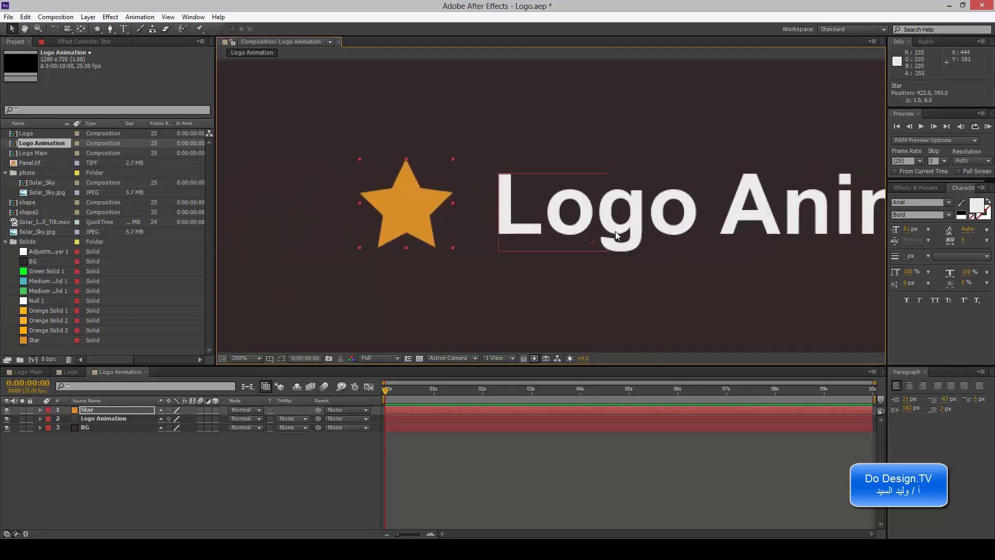
pyautogui.hscroll(-1, 469, 236)
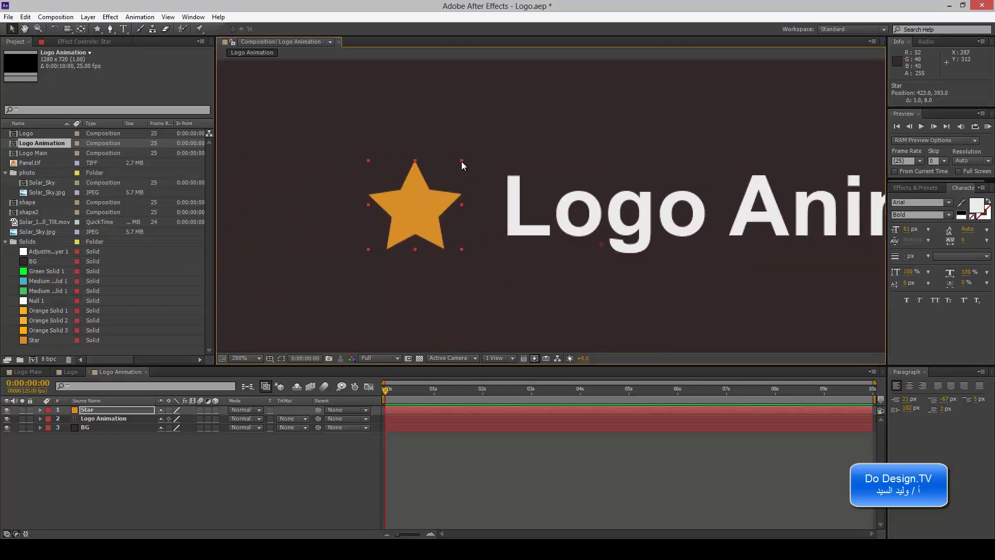
# Reduce the Star layer's Scale to 85% and hide the Scale property again
pyautogui.click(134, 410)
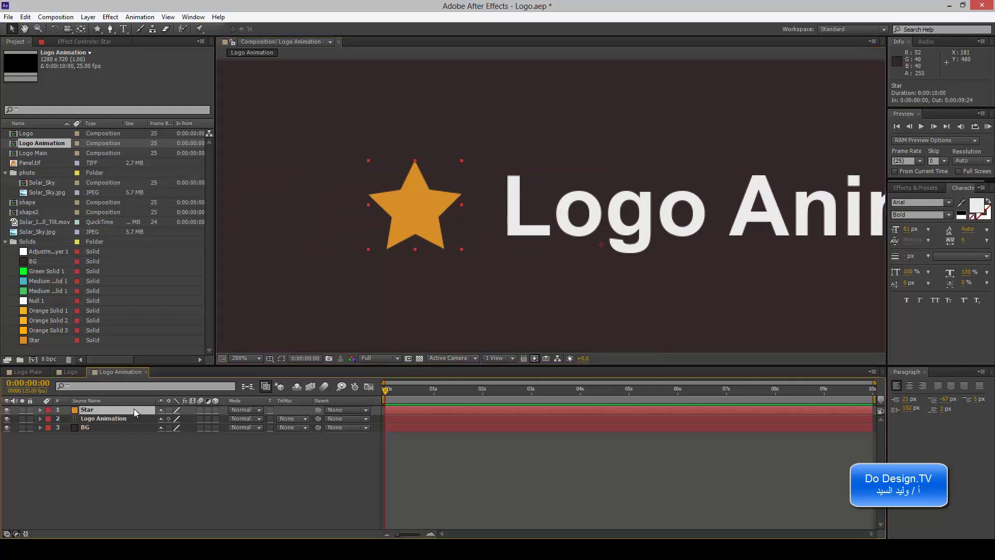
pyautogui.press('s')
pyautogui.moveTo(172, 419); pyautogui.dragTo(161, 418)
pyautogui.moveTo(437, 228); pyautogui.dragTo(391, 216)
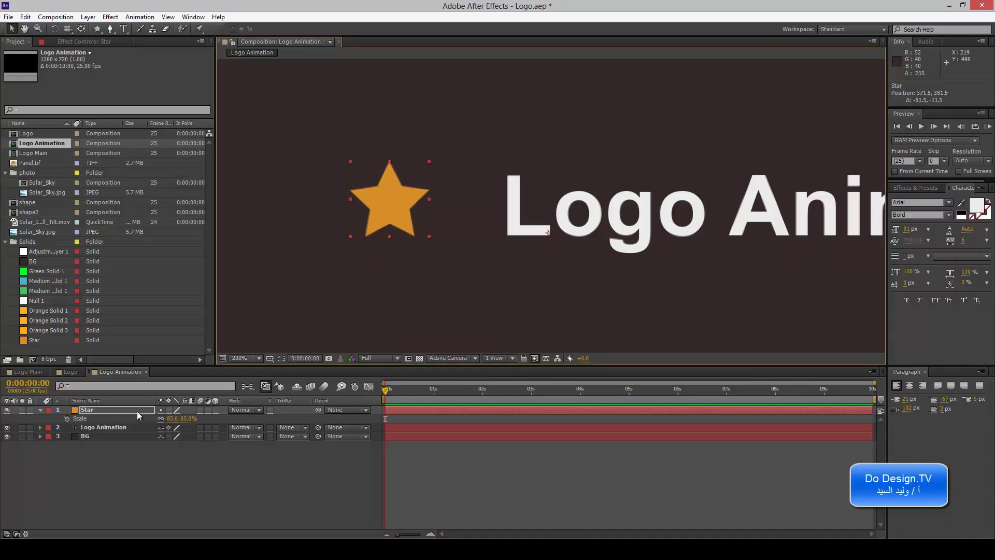
pyautogui.click(94, 410)
pyautogui.click(40, 411)
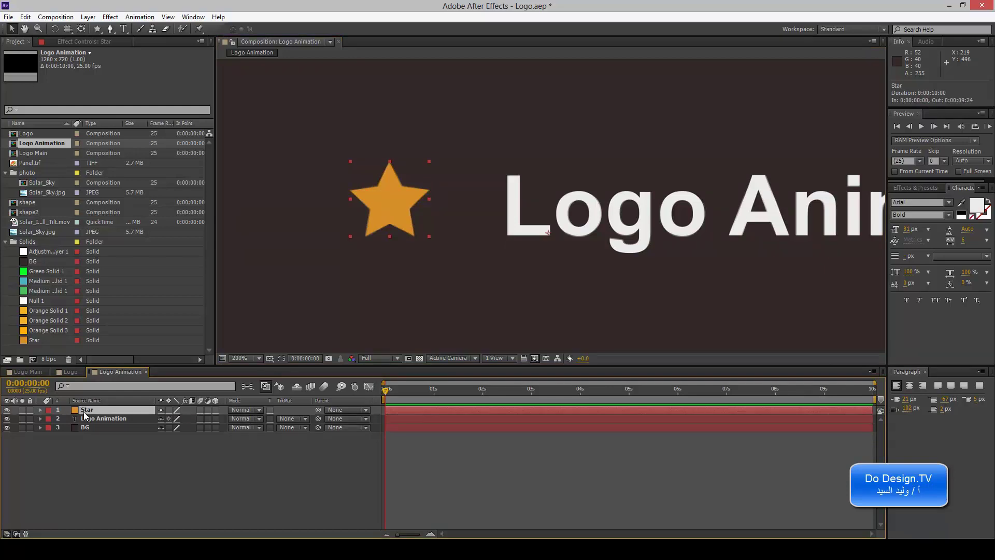
# Add a Drop Shadow layer style to the Star layer and reposition the star
pyautogui.rightClick(116, 412)
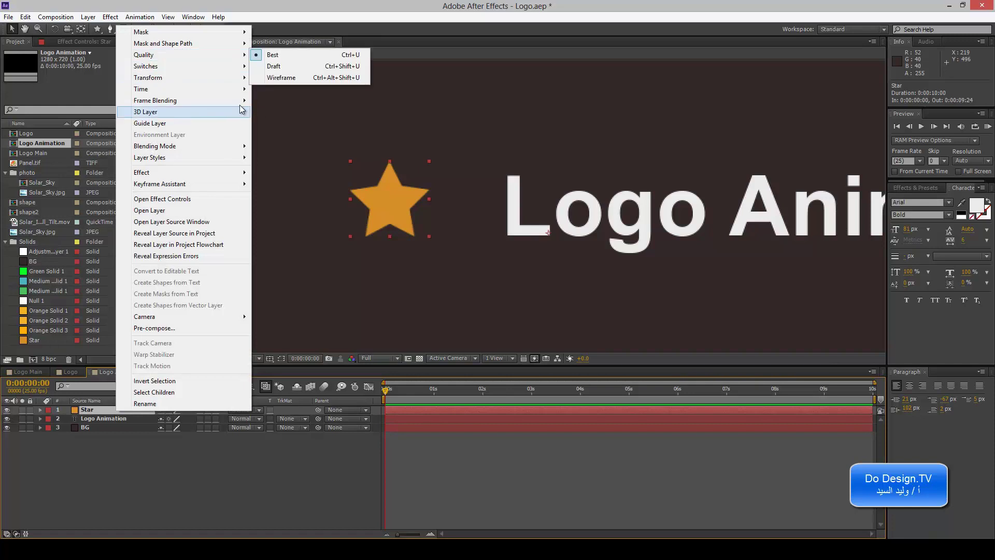
pyautogui.moveTo(241, 163)
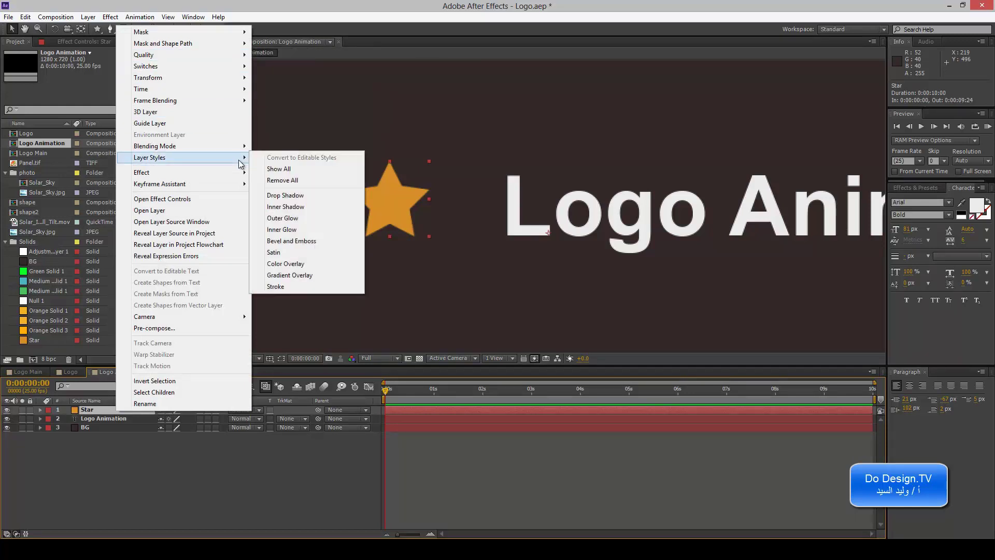
pyautogui.click(284, 197)
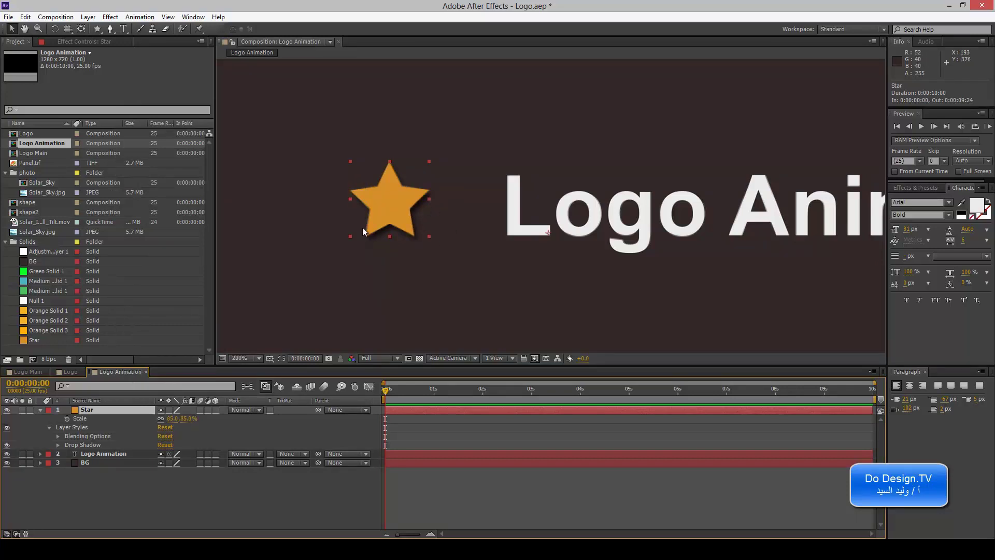
pyautogui.press(',')
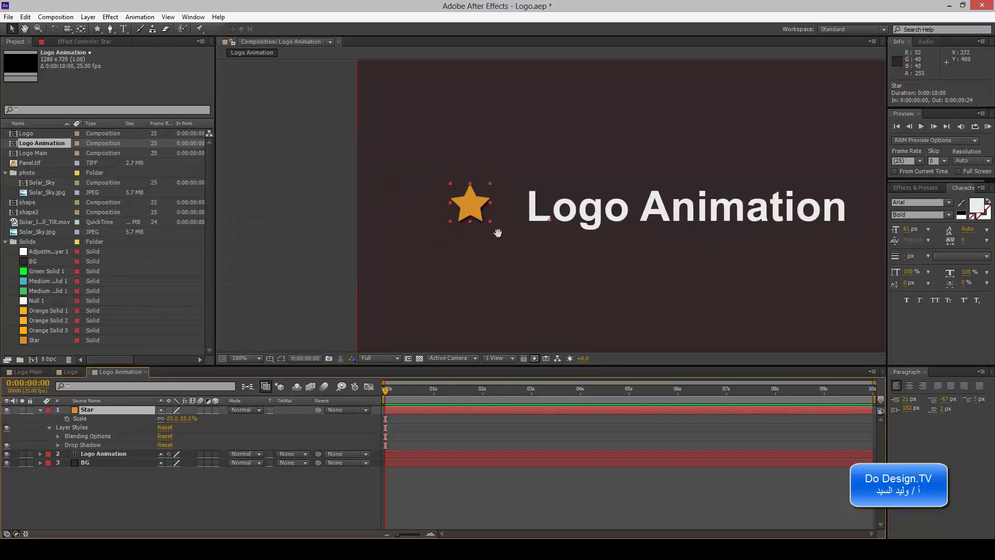
pyautogui.moveTo(382, 214); pyautogui.dragTo(399, 214)
pyautogui.moveTo(425, 251)
pyautogui.mouseDown()
pyautogui.moveTo(364, 251)
pyautogui.moveTo(530, 267)
pyautogui.mouseUp()
pyautogui.press('.')
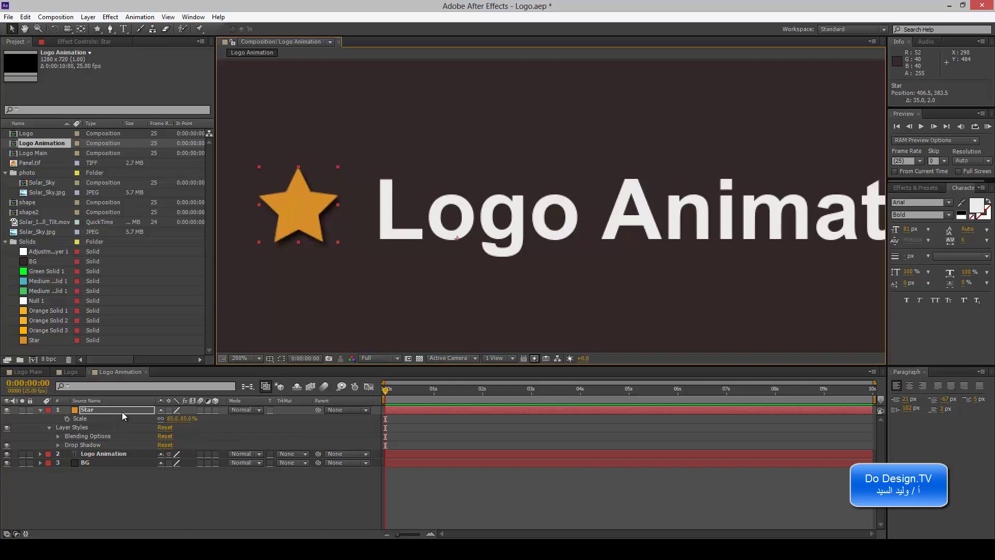
# Expand the Drop Shadow settings and open its Blend Mode dropdown
pyautogui.click(57, 444)
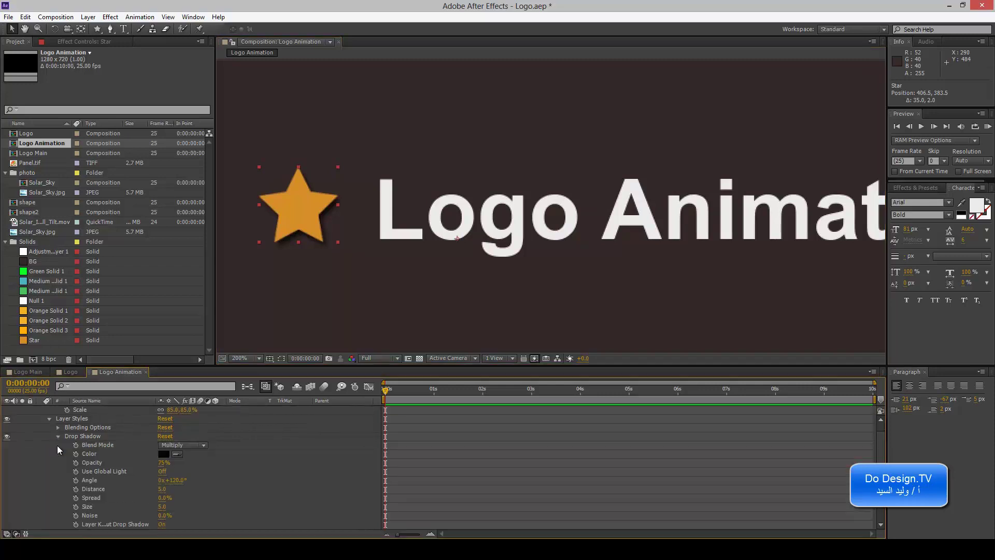
pyautogui.scroll(-1, 66, 450)
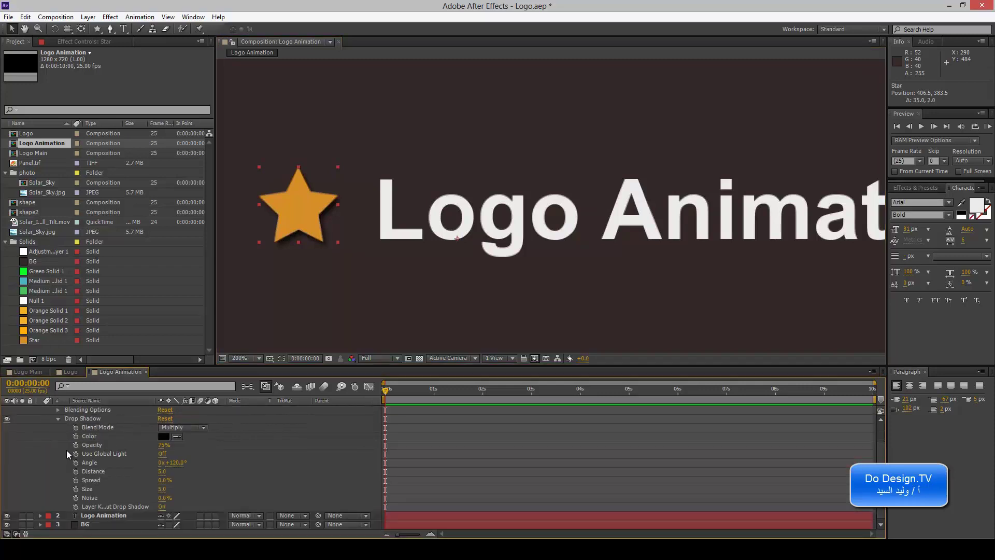
pyautogui.scroll(2, 66, 450)
pyautogui.scroll(-1, 66, 453)
pyautogui.scroll(1, 87, 435)
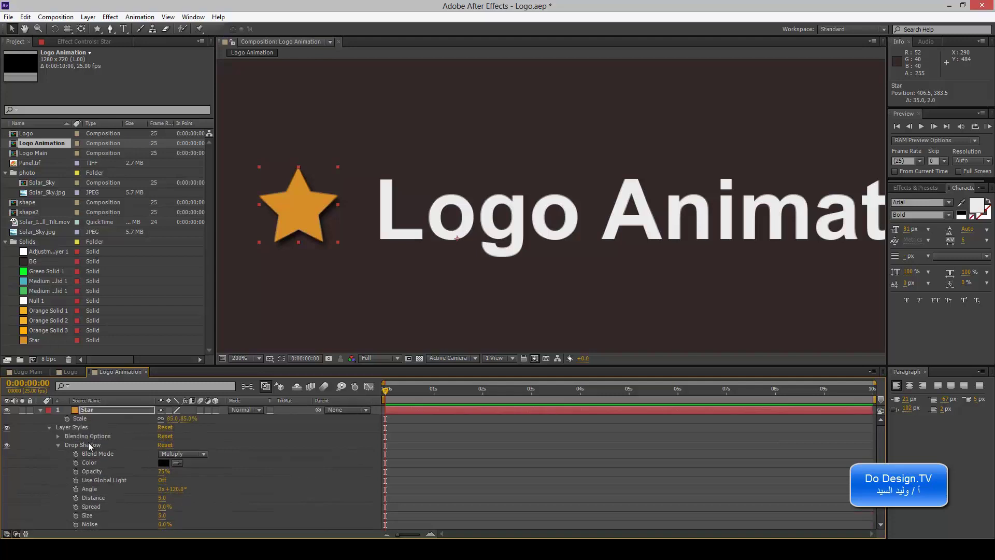
pyautogui.click(89, 446)
pyautogui.scroll(-1, 77, 461)
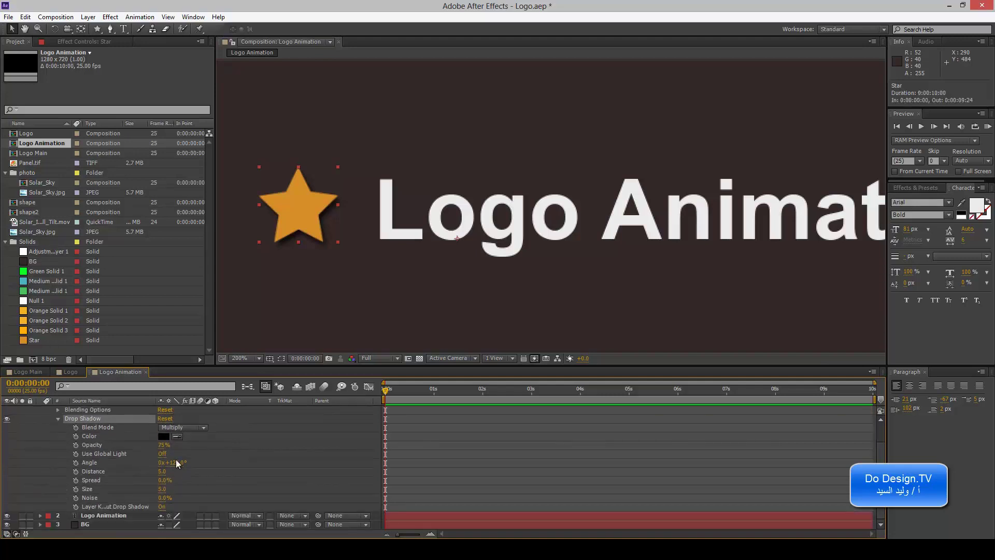
pyautogui.click(203, 427)
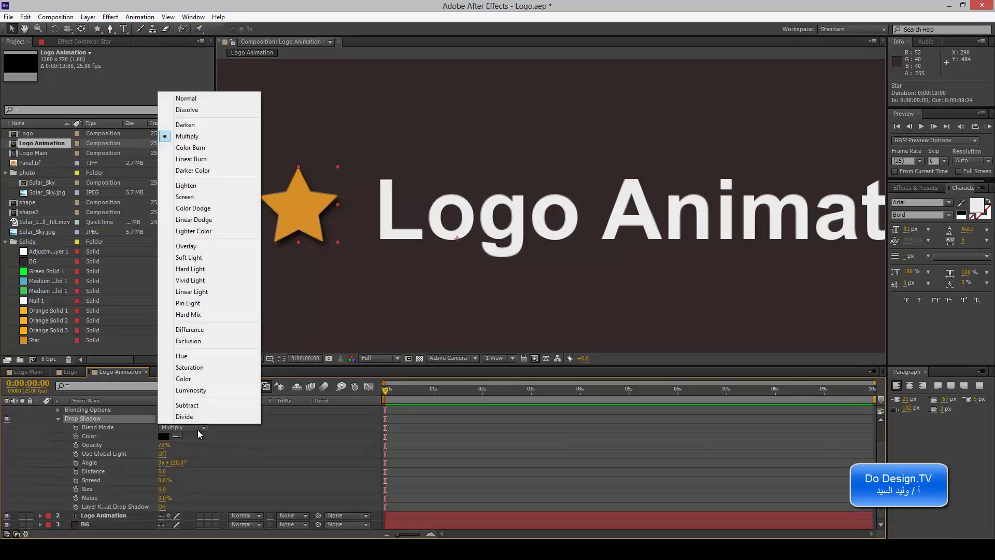
pyautogui.click(207, 245)
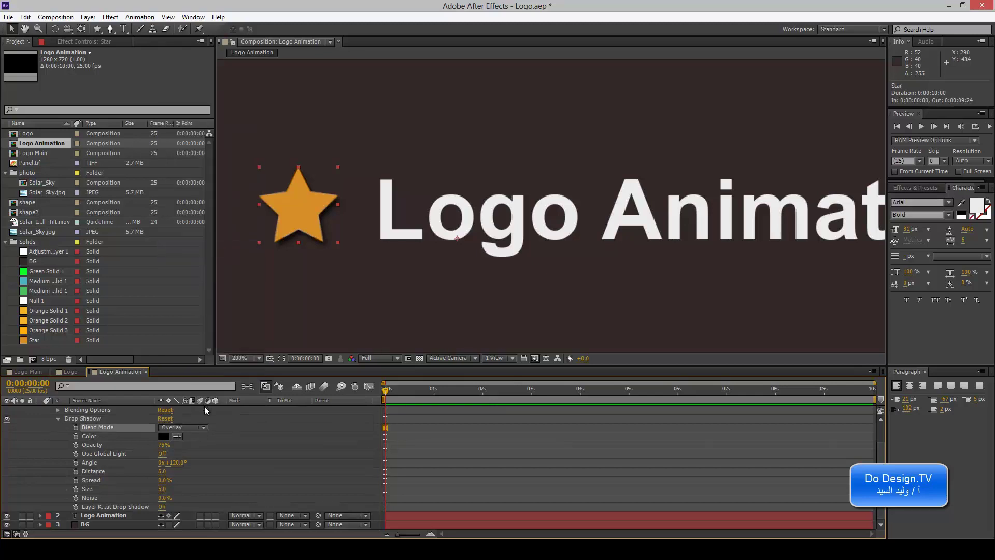
pyautogui.click(194, 424)
pyautogui.click(197, 314)
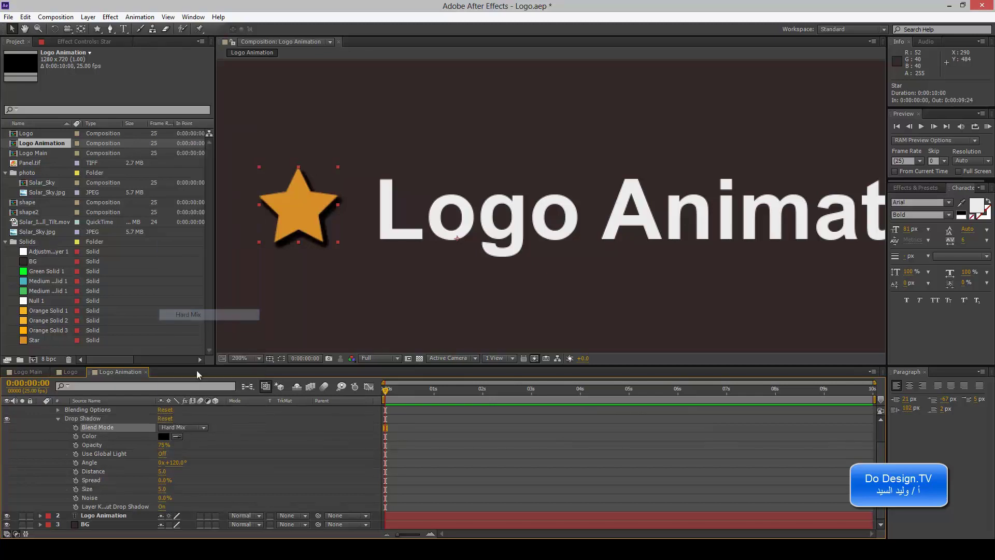
pyautogui.press(',')
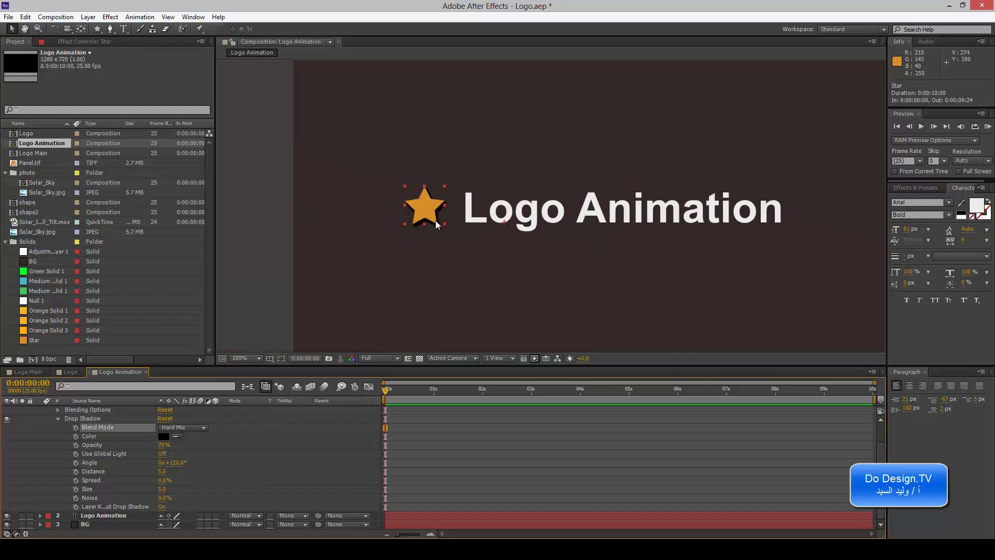
pyautogui.click(183, 428)
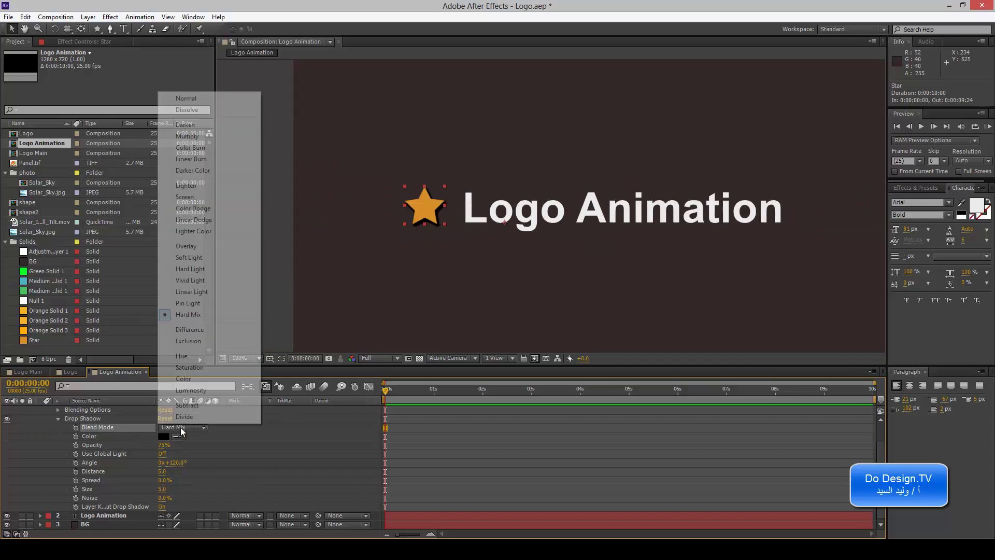
pyautogui.click(198, 331)
pyautogui.click(202, 427)
pyautogui.click(195, 352)
pyautogui.click(203, 427)
pyautogui.click(203, 190)
pyautogui.click(206, 426)
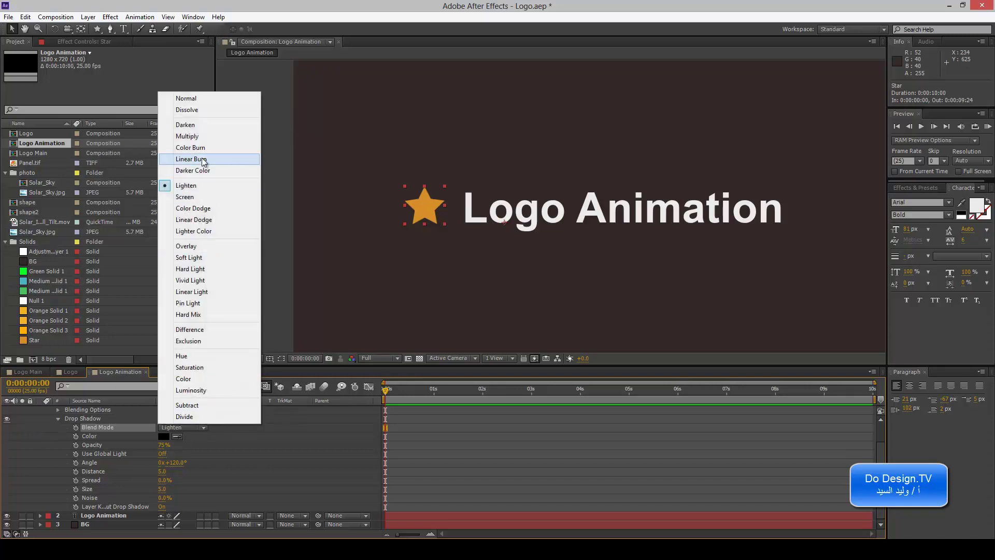
pyautogui.click(206, 171)
pyautogui.click(203, 427)
pyautogui.click(209, 144)
pyautogui.click(203, 426)
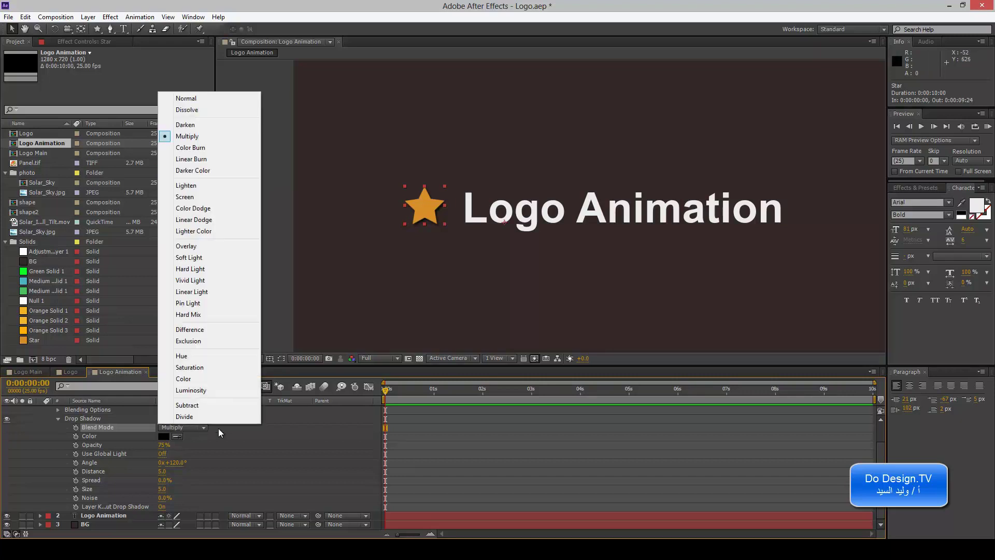
pyautogui.click(198, 5)
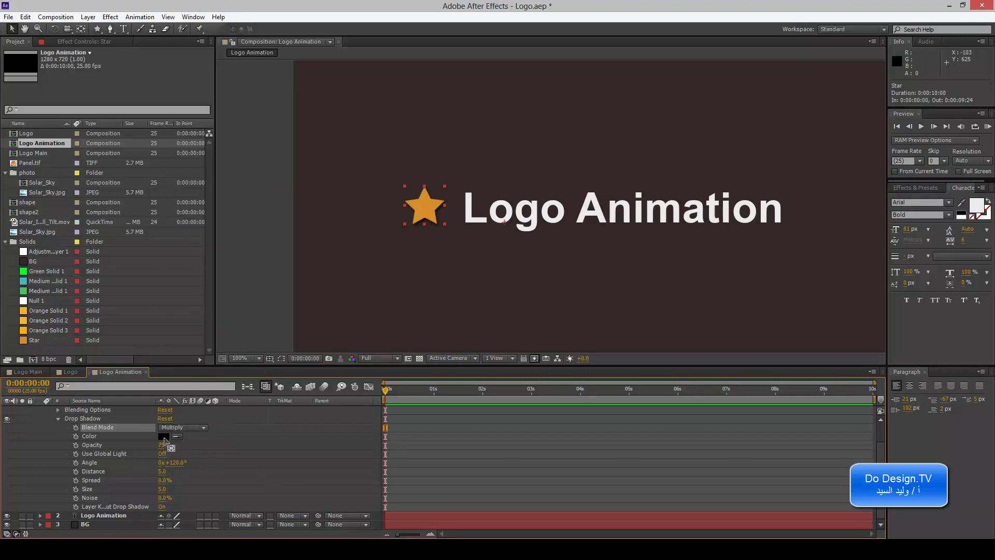
pyautogui.click(165, 436)
pyautogui.click(692, 275)
pyautogui.click(647, 384)
pyautogui.moveTo(719, 395); pyautogui.dragTo(719, 377)
pyautogui.click(630, 270)
pyautogui.click(647, 384)
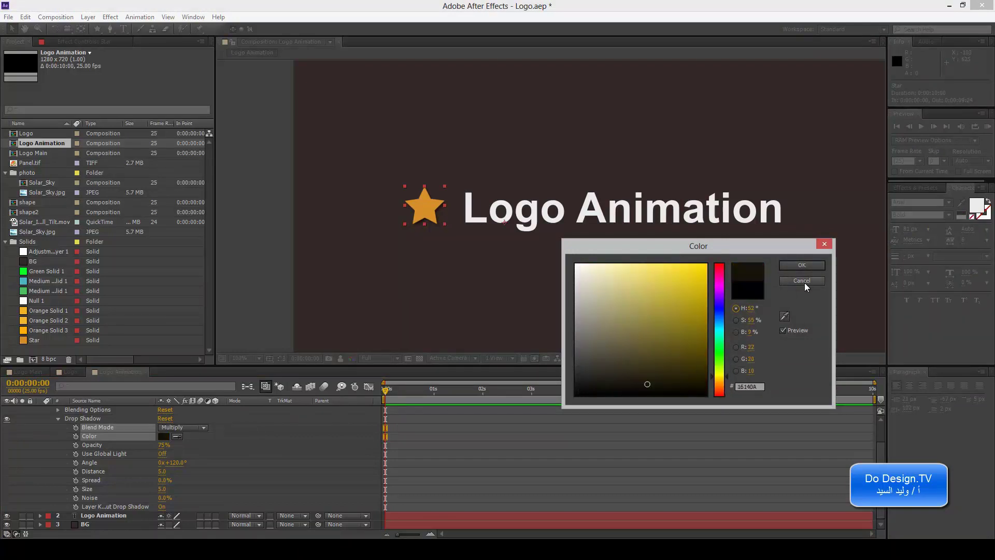
pyautogui.click(802, 265)
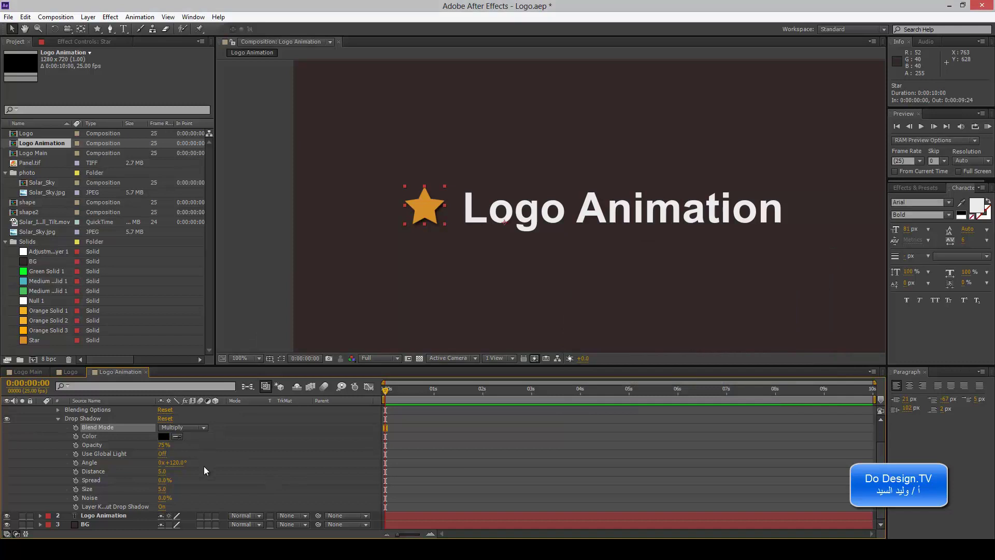
# Set the drop shadow to 89% opacity, 134° angle and distance 8
pyautogui.moveTo(164, 444)
pyautogui.mouseDown()
pyautogui.moveTo(101, 444)
pyautogui.moveTo(258, 446)
pyautogui.mouseUp()
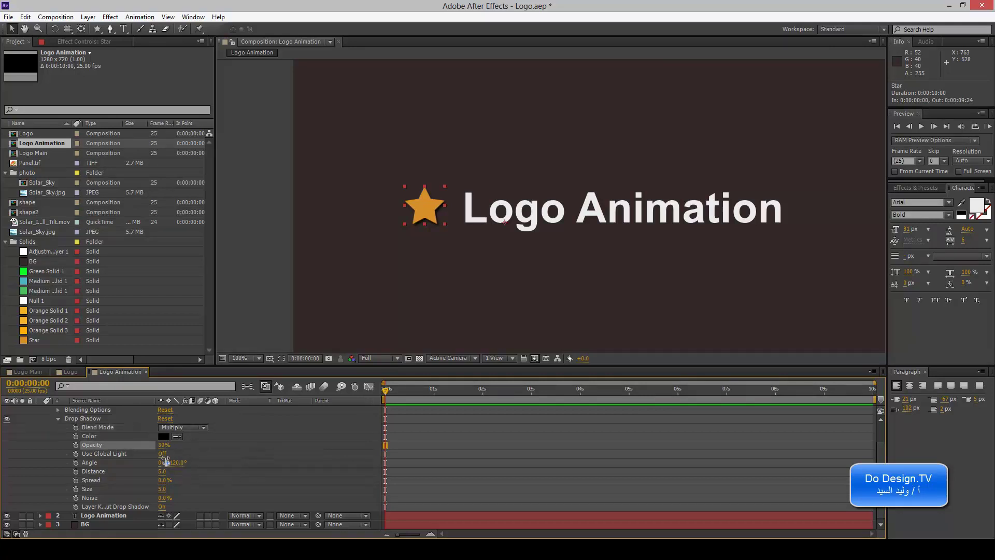
pyautogui.click(162, 455)
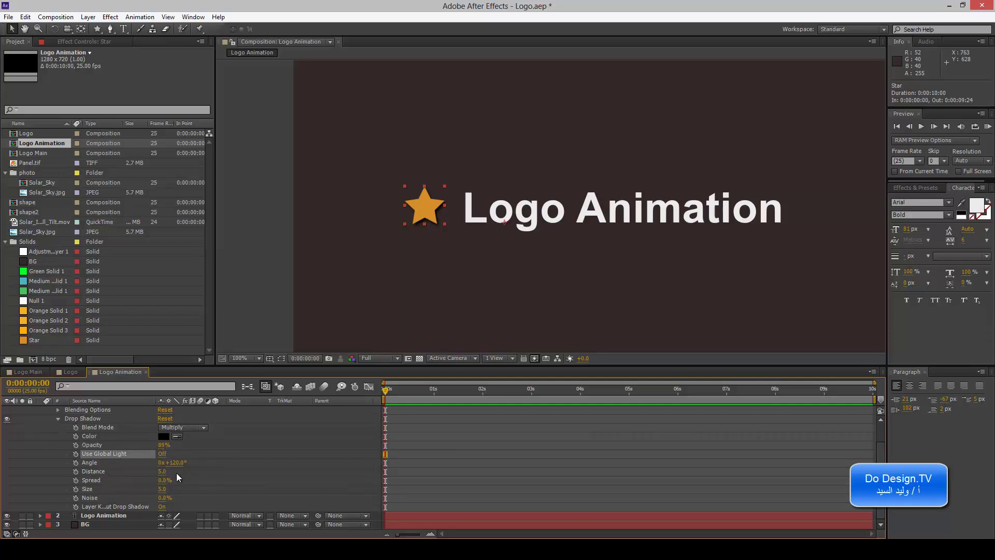
pyautogui.moveTo(163, 465)
pyautogui.mouseDown()
pyautogui.moveTo(345, 468)
pyautogui.moveTo(187, 469)
pyautogui.mouseUp()
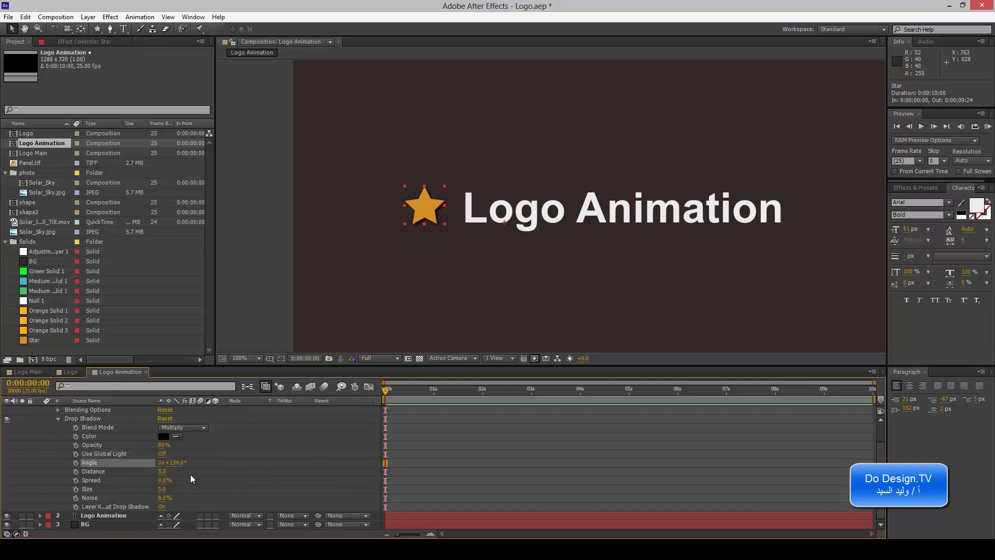
pyautogui.click(162, 472)
pyautogui.moveTo(162, 472)
pyautogui.mouseDown()
pyautogui.moveTo(176, 471)
pyautogui.moveTo(163, 472)
pyautogui.mouseUp()
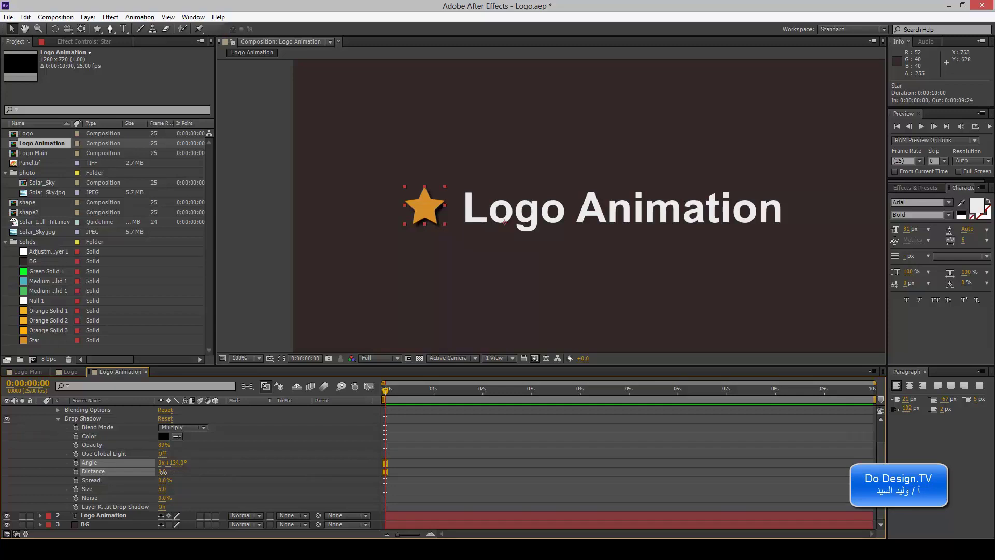
# Set the shadow spread to 9% and size to 11, then collapse Drop Shadow
pyautogui.moveTo(162, 480)
pyautogui.mouseDown()
pyautogui.moveTo(286, 481)
pyautogui.moveTo(131, 481)
pyautogui.mouseUp()
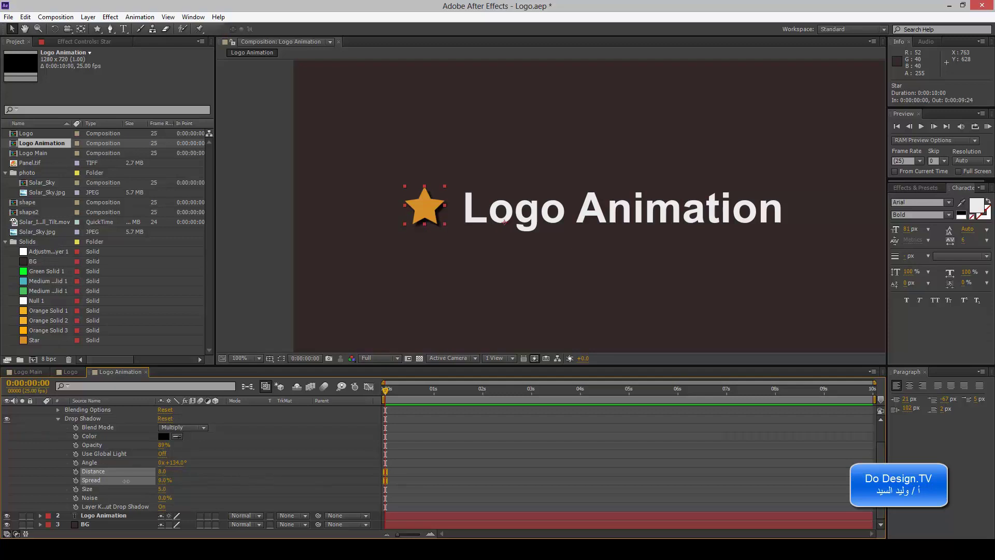
pyautogui.moveTo(163, 488); pyautogui.dragTo(178, 499)
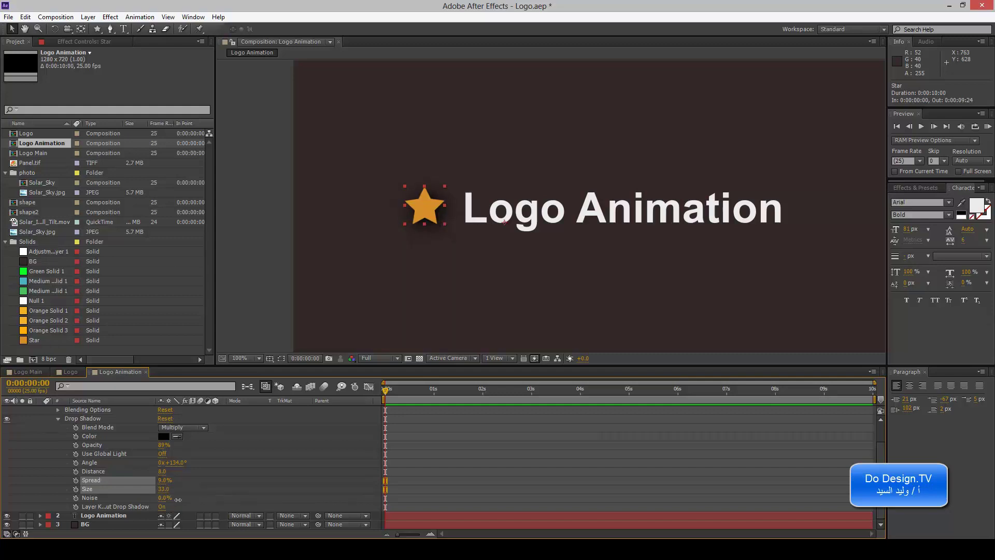
pyautogui.moveTo(169, 498)
pyautogui.mouseDown()
pyautogui.moveTo(161, 498)
pyautogui.moveTo(176, 497)
pyautogui.mouseUp()
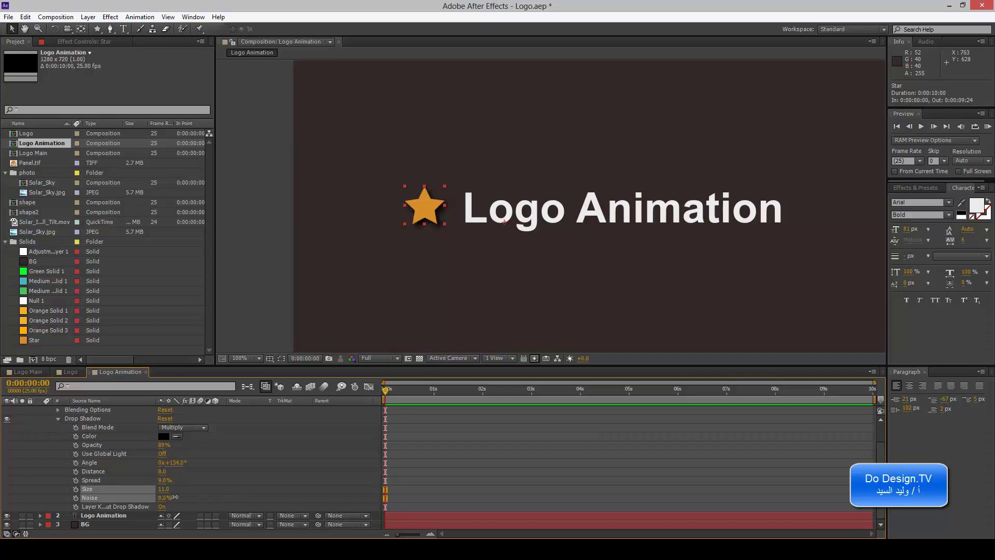
pyautogui.click(141, 497)
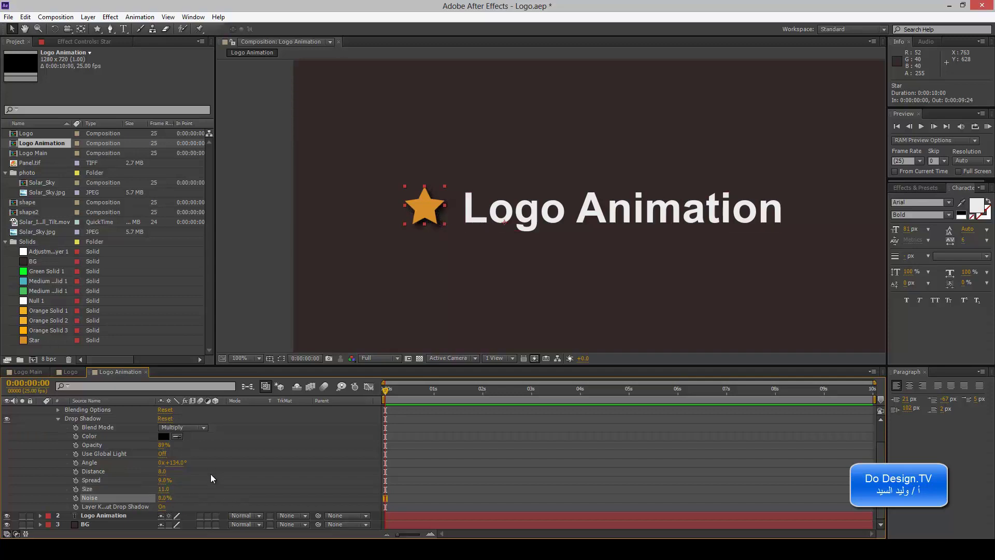
pyautogui.moveTo(157, 402)
pyautogui.mouseDown()
pyautogui.moveTo(191, 402)
pyautogui.moveTo(182, 400)
pyautogui.mouseUp()
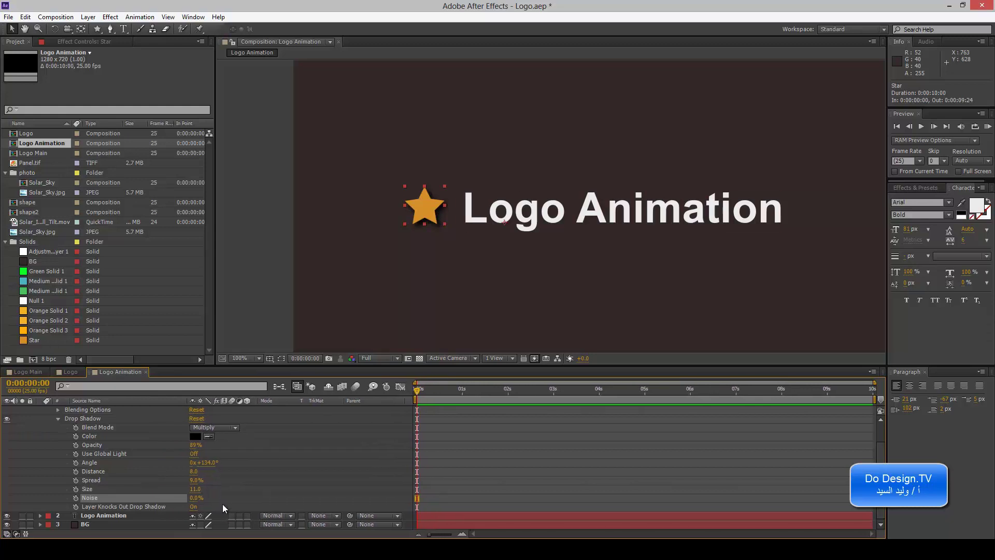
pyautogui.click(193, 507)
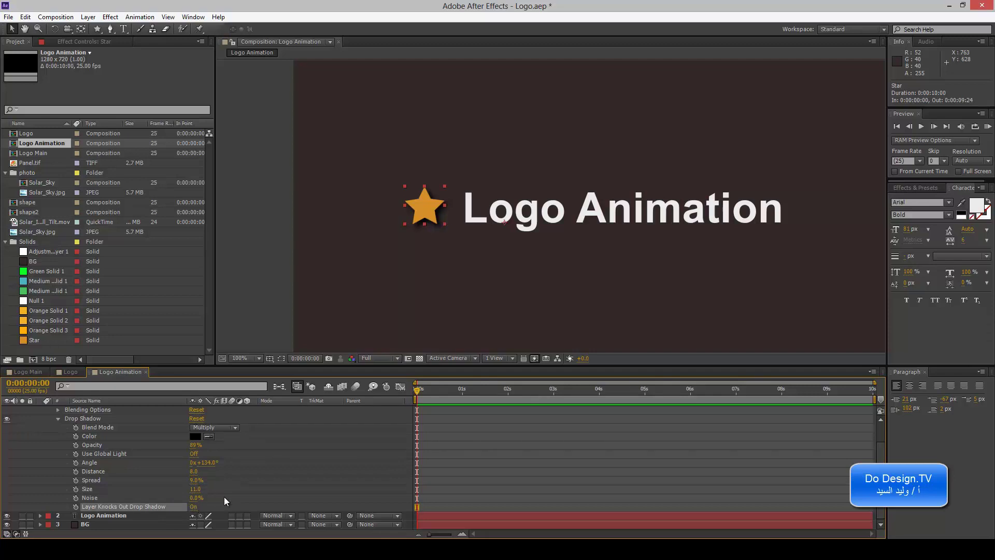
pyautogui.moveTo(185, 401); pyautogui.dragTo(161, 401)
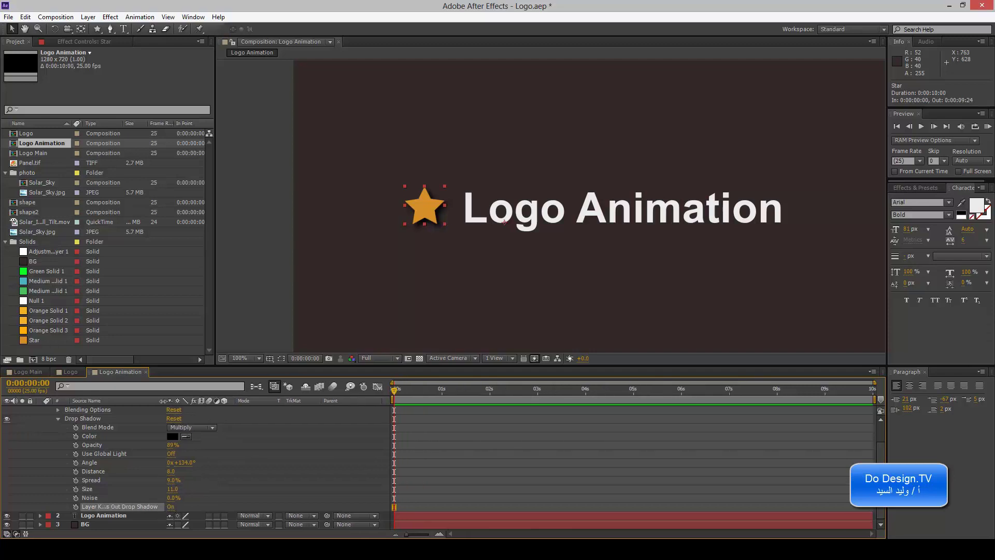
pyautogui.scroll(3, 104, 440)
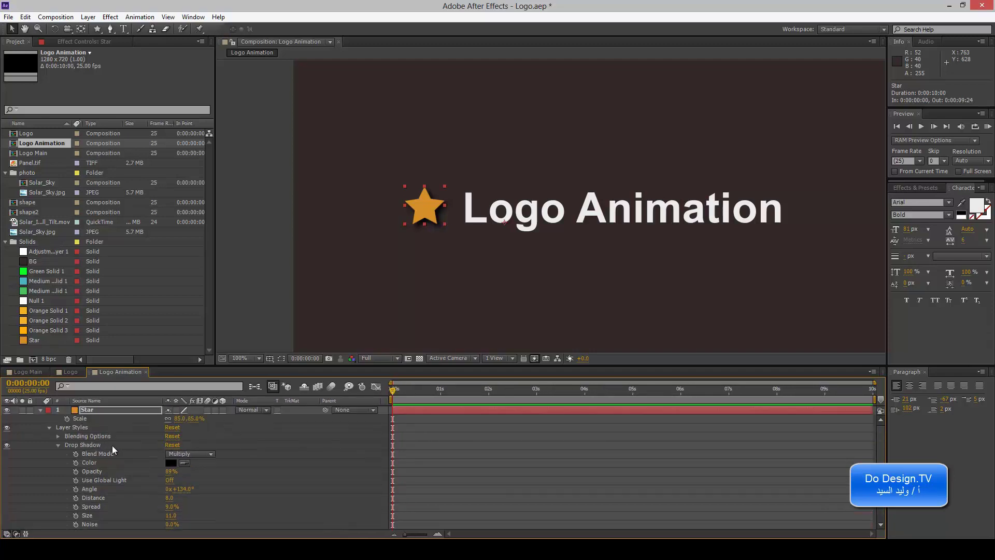
pyautogui.click(58, 445)
# Apply Effect > Stylize > Glow to the selected Star layer
pyautogui.click(94, 409)
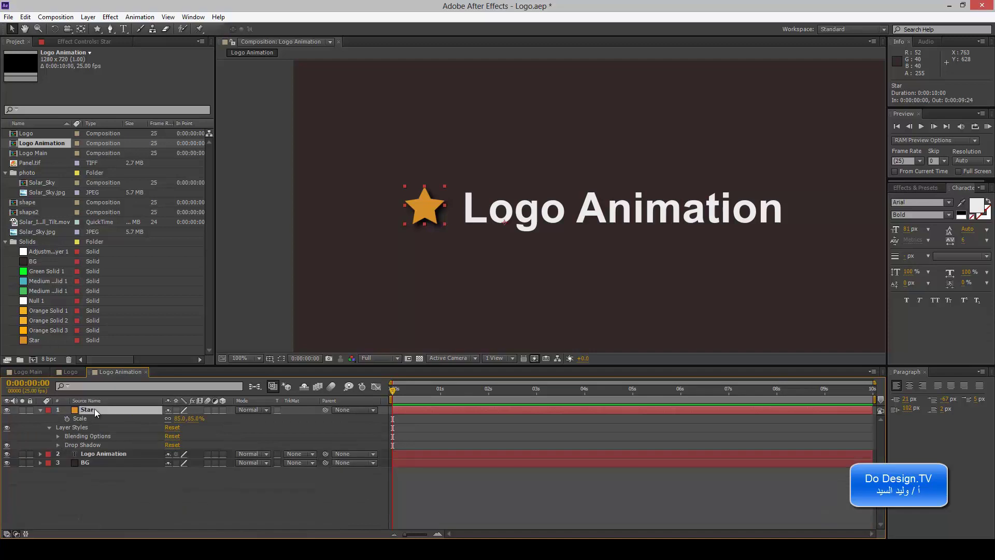
pyautogui.rightClick(94, 408)
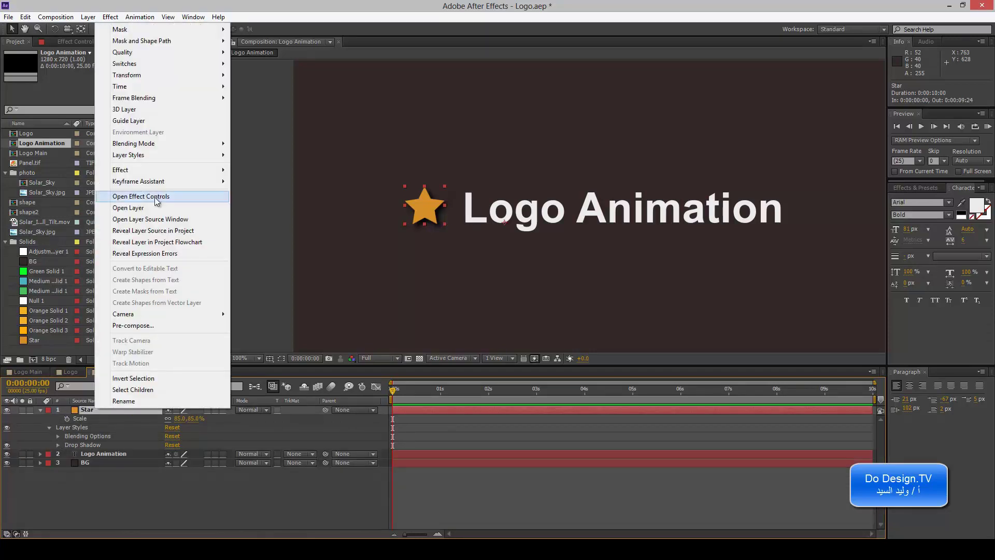
pyautogui.moveTo(204, 160)
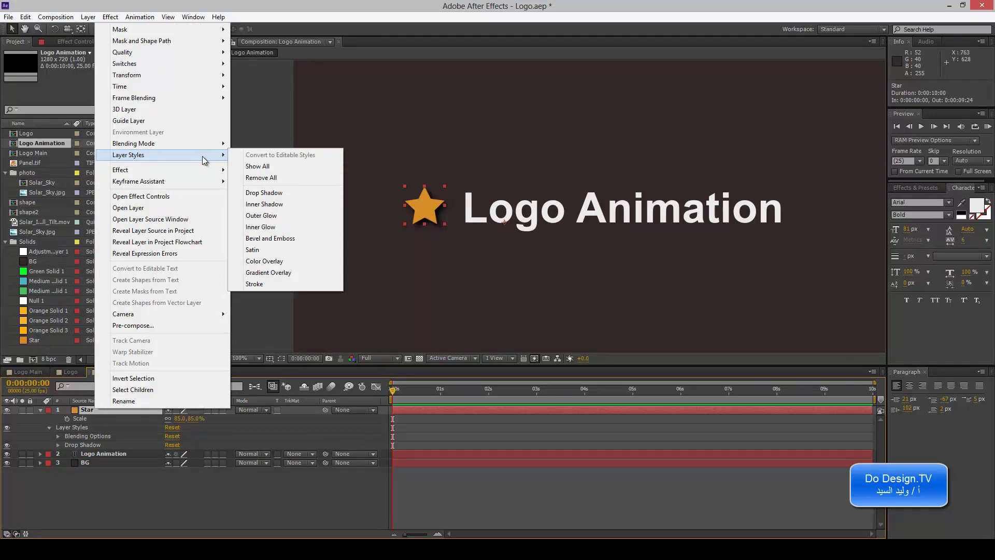
pyautogui.click(109, 23)
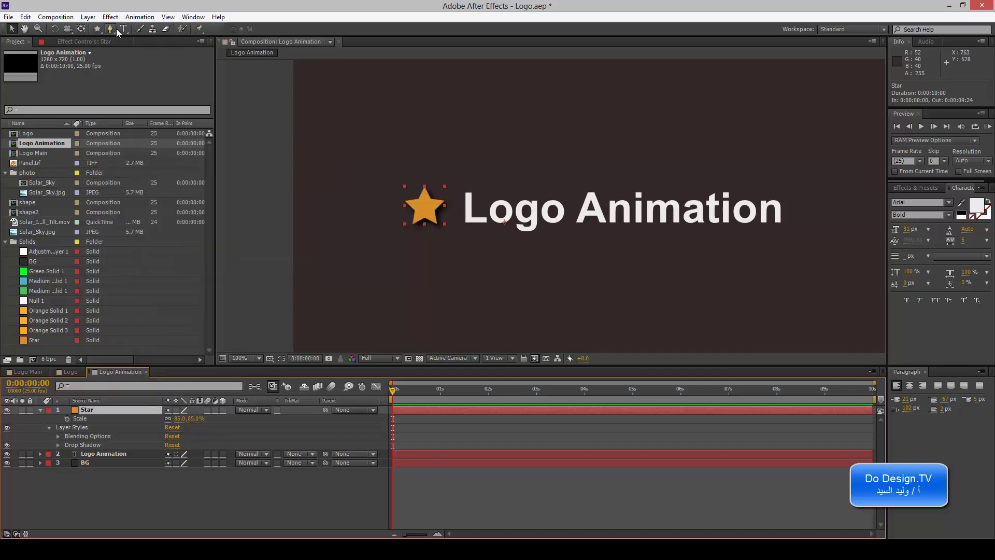
pyautogui.click(110, 17)
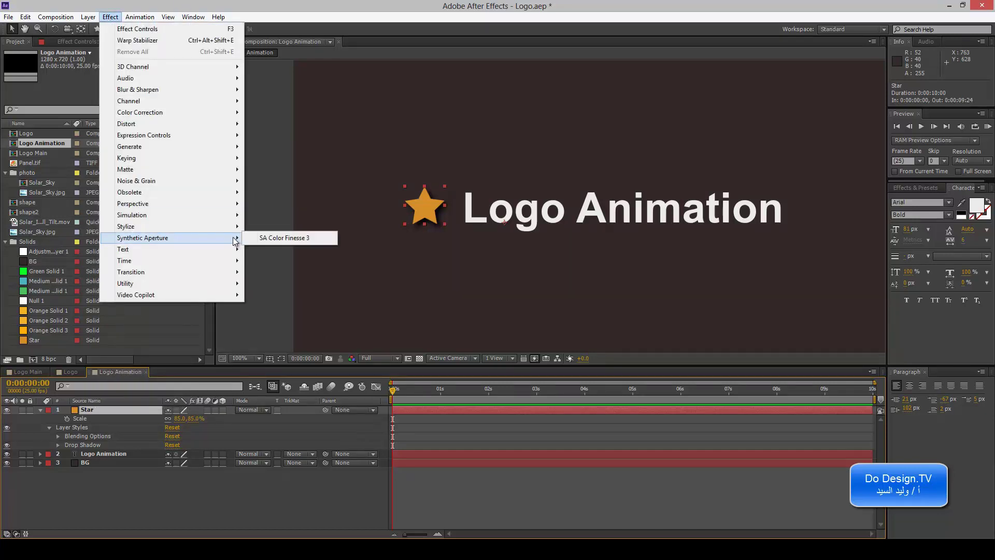
pyautogui.moveTo(236, 227)
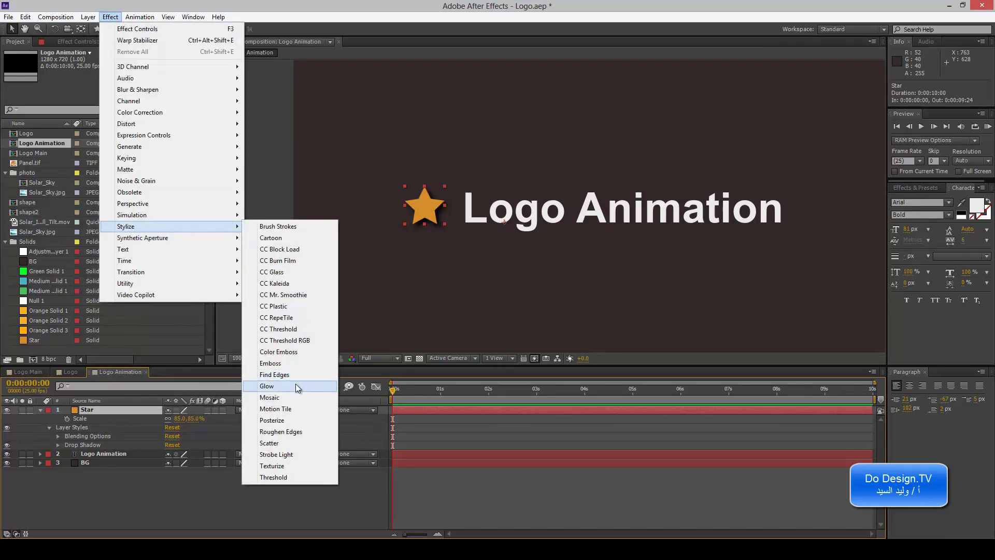
pyautogui.click(295, 385)
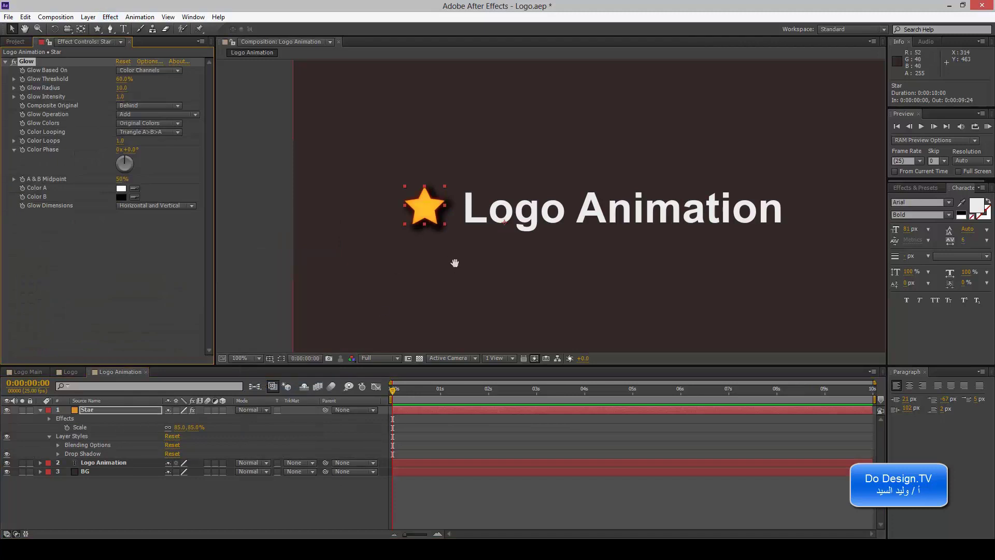
# Scrub the star's Glow Threshold to about 79%, keeping radius 4 and intensity 3
pyautogui.moveTo(455, 262); pyautogui.dragTo(406, 262)
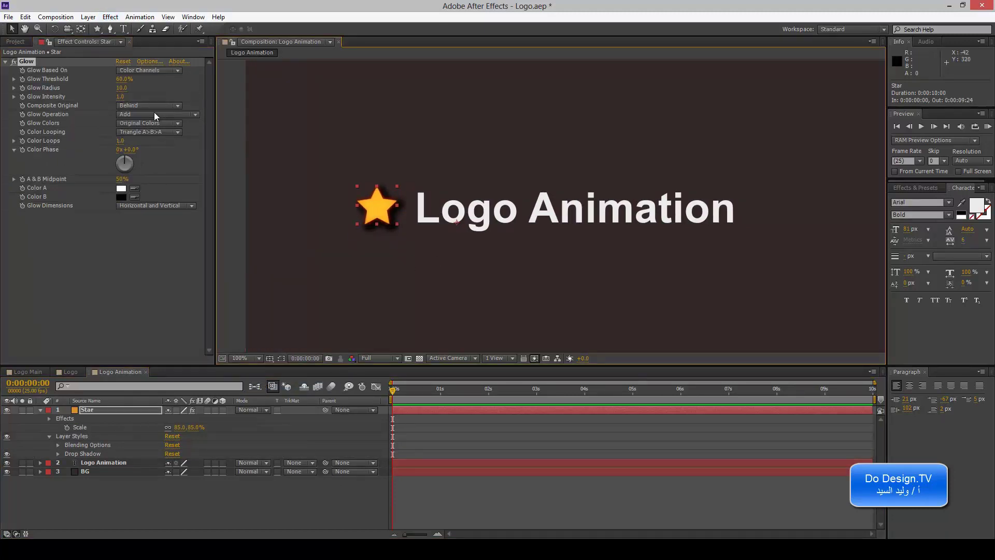
pyautogui.click(30, 63)
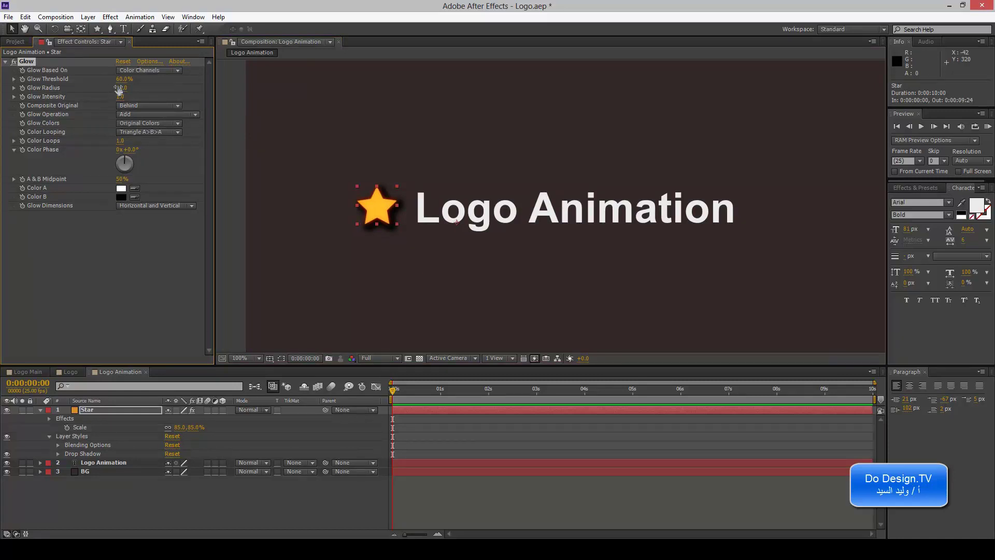
pyautogui.moveTo(123, 78); pyautogui.dragTo(191, 79)
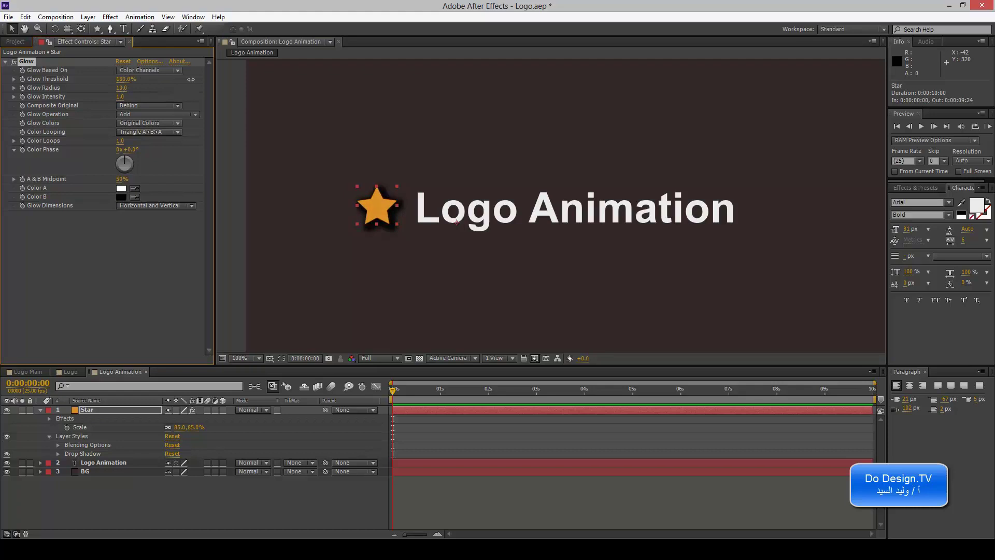
pyautogui.moveTo(216, 80)
pyautogui.mouseDown()
pyautogui.moveTo(83, 82)
pyautogui.moveTo(175, 83)
pyautogui.moveTo(166, 83)
pyautogui.moveTo(222, 90)
pyautogui.moveTo(117, 92)
pyautogui.moveTo(255, 101)
pyautogui.mouseUp()
pyautogui.moveTo(124, 78); pyautogui.dragTo(142, 79)
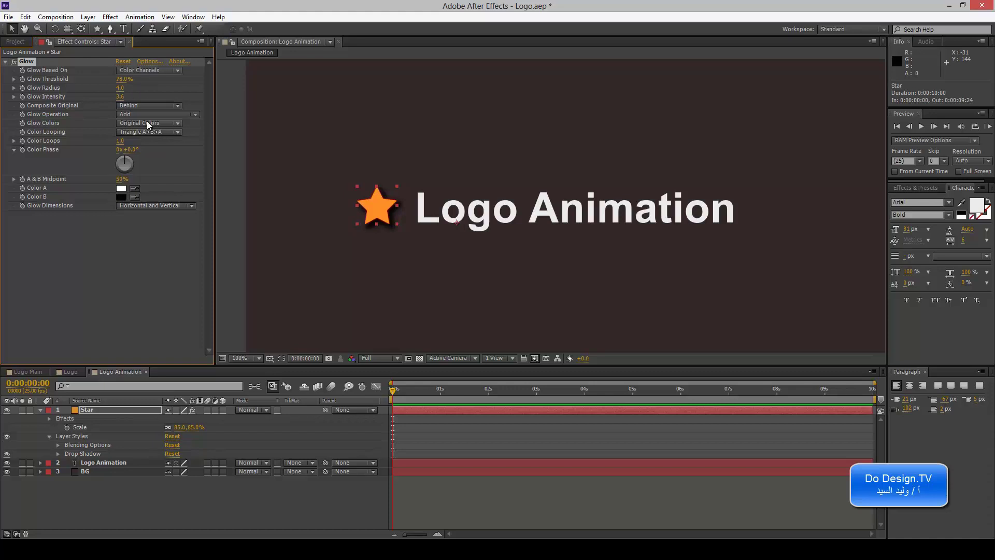
# Try the Glow's Composite Original options, ending with the star behind its glow
pyautogui.click(152, 104)
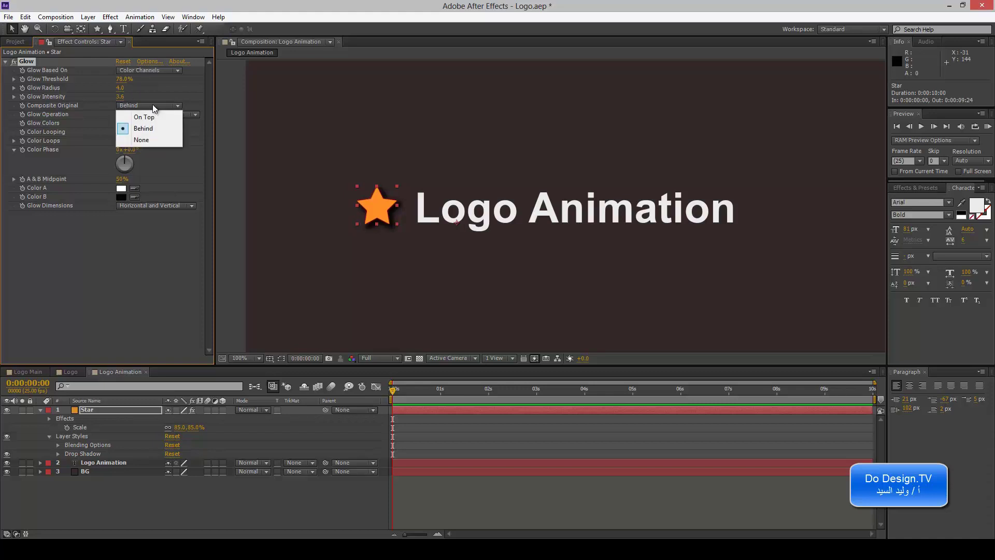
pyautogui.click(154, 112)
pyautogui.click(154, 105)
pyautogui.click(151, 128)
pyautogui.click(151, 106)
pyautogui.click(143, 141)
pyautogui.click(150, 106)
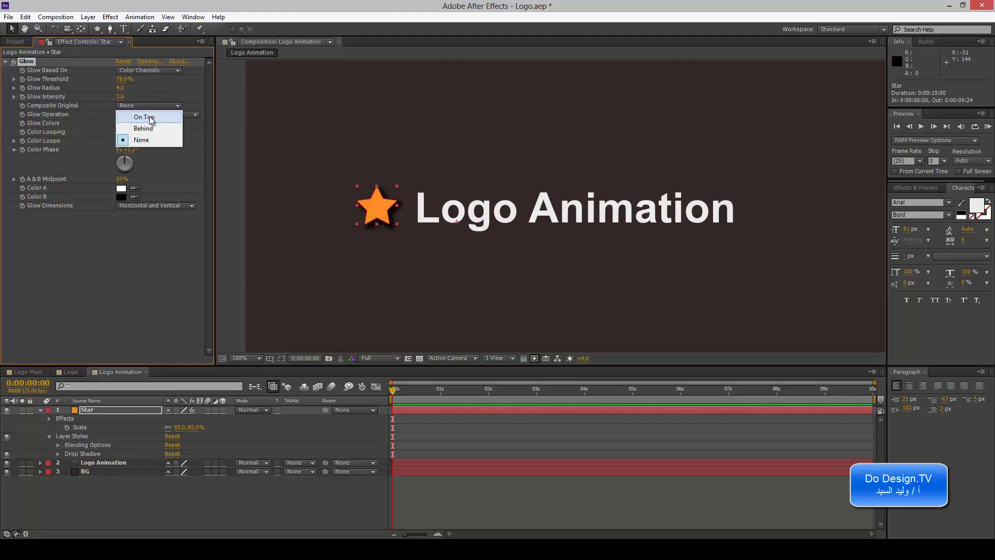
pyautogui.click(145, 128)
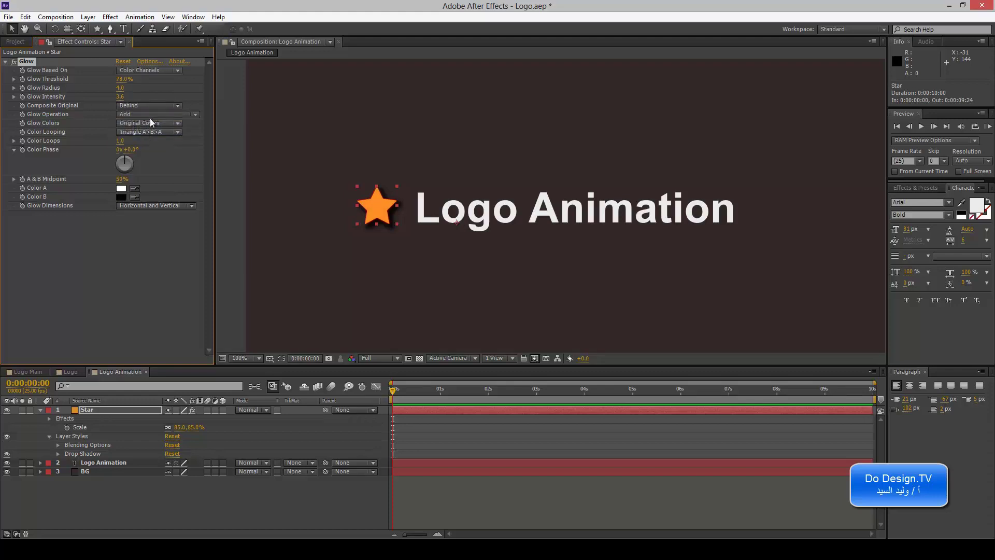
# Change the Glow Colors setting from Original Colors to A & B Colors
pyautogui.click(155, 124)
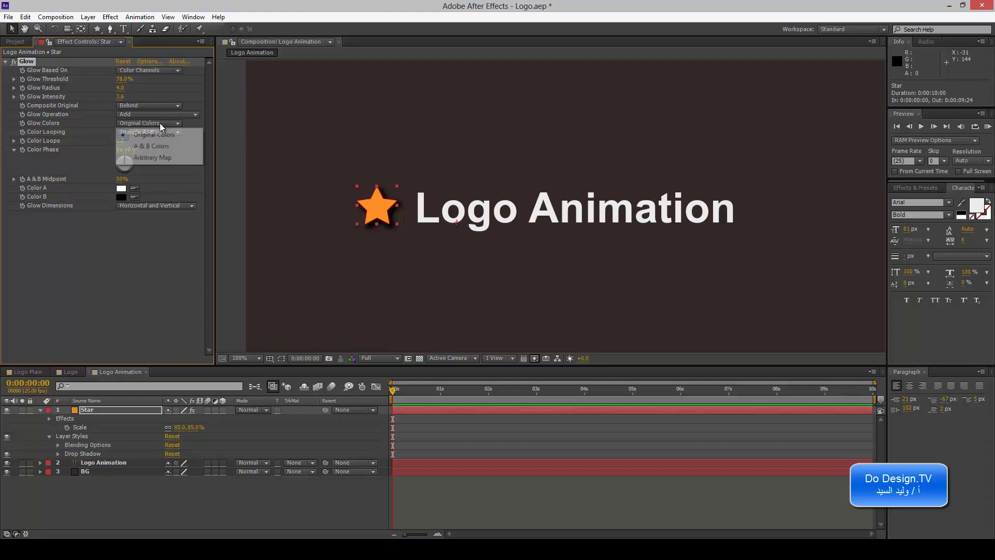
pyautogui.click(211, 109)
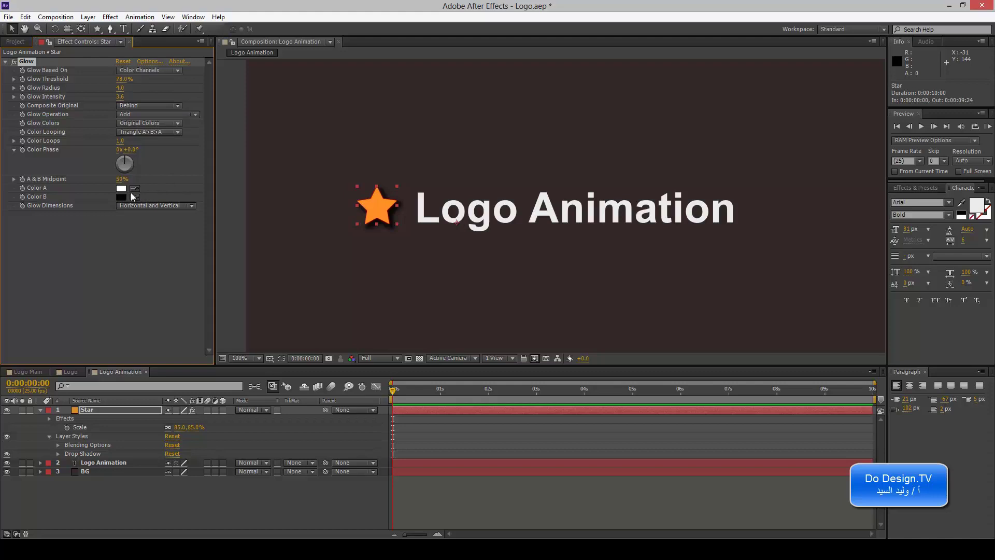
pyautogui.click(145, 123)
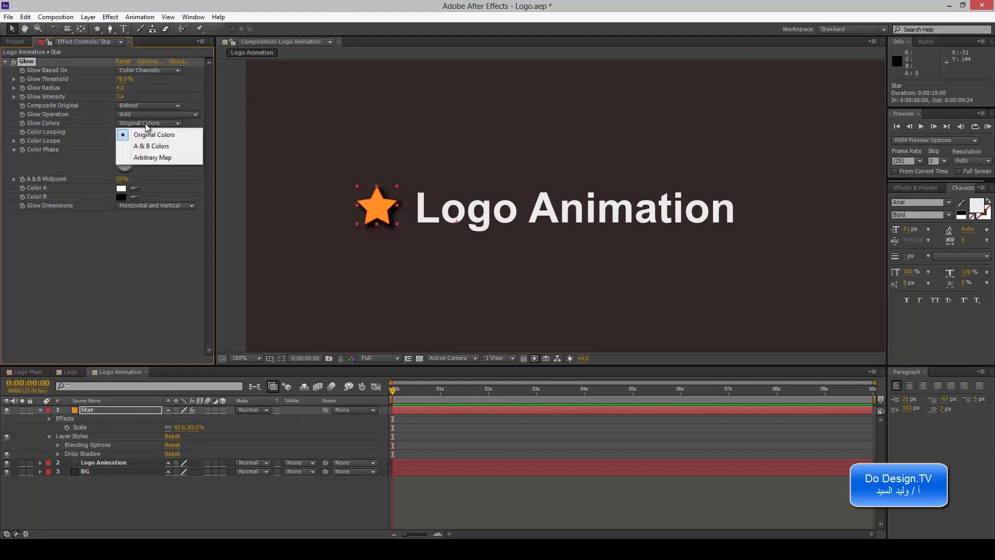
pyautogui.click(158, 147)
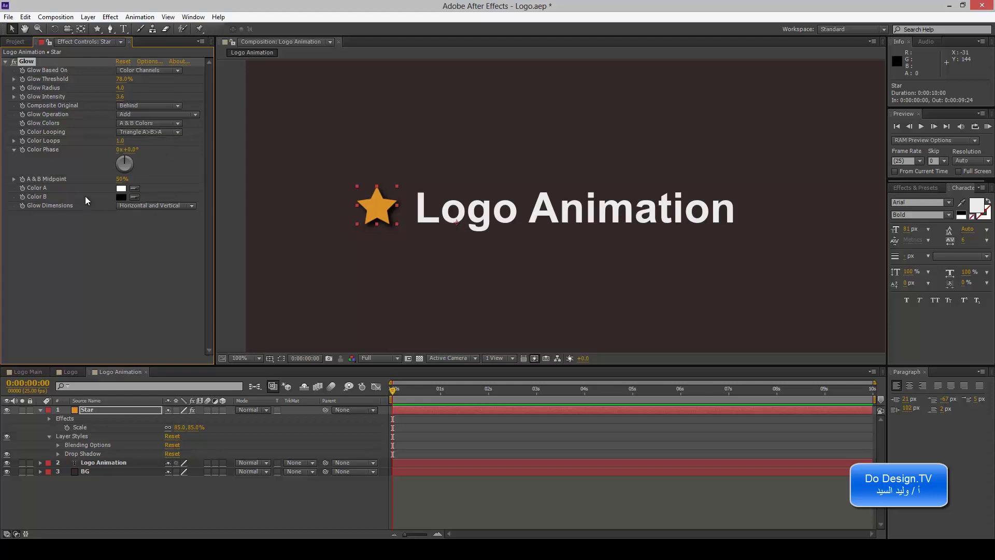
# Set glow Color A to bright gold and Color B to bright red
pyautogui.click(120, 191)
pyautogui.click(698, 288)
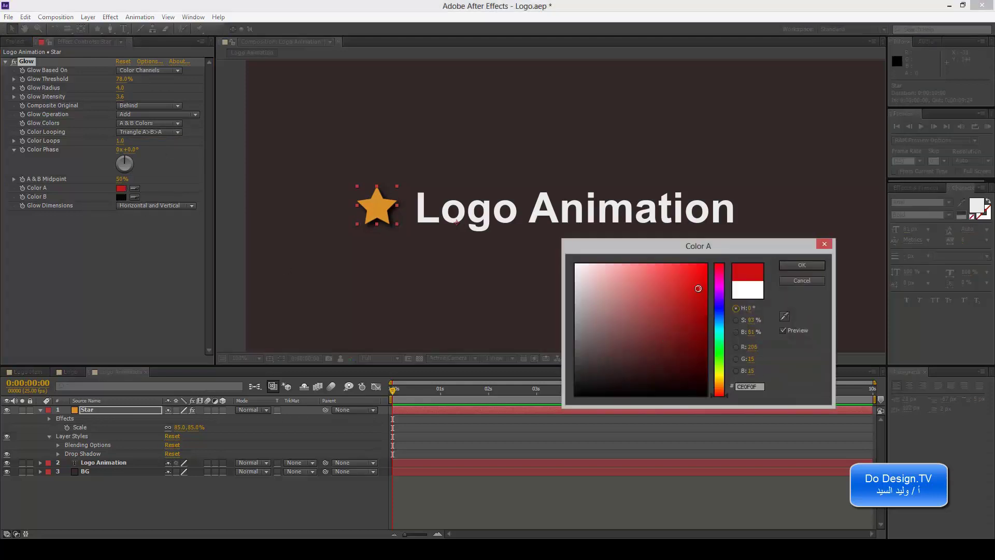
pyautogui.click(721, 380)
pyautogui.moveTo(685, 306); pyautogui.dragTo(675, 274)
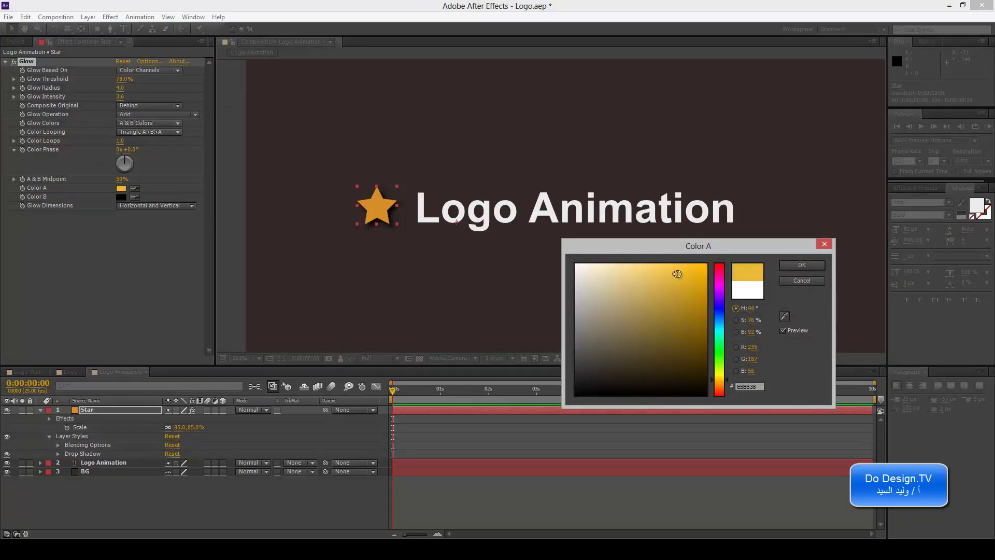
pyautogui.click(801, 265)
pyautogui.click(122, 196)
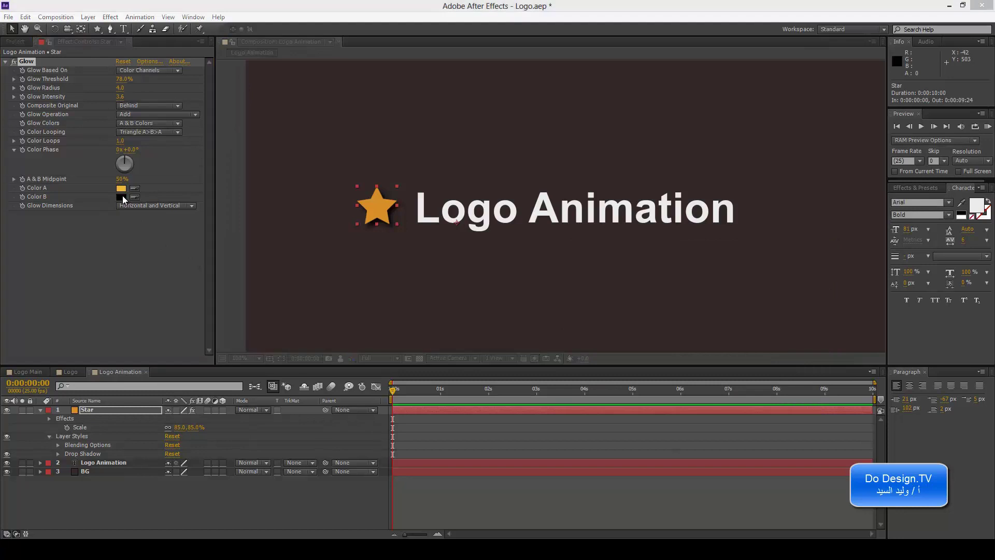
pyautogui.moveTo(677, 368); pyautogui.dragTo(698, 265)
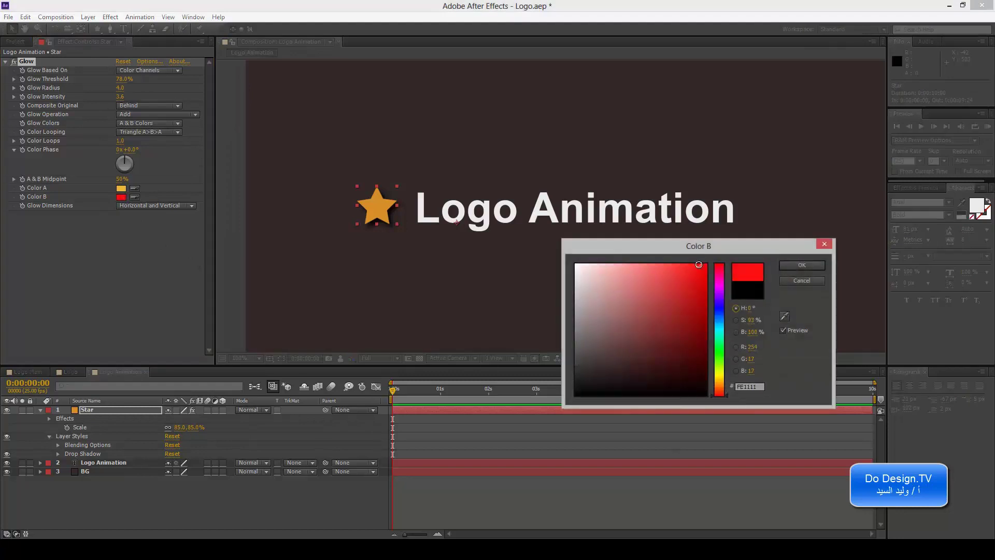
pyautogui.click(802, 266)
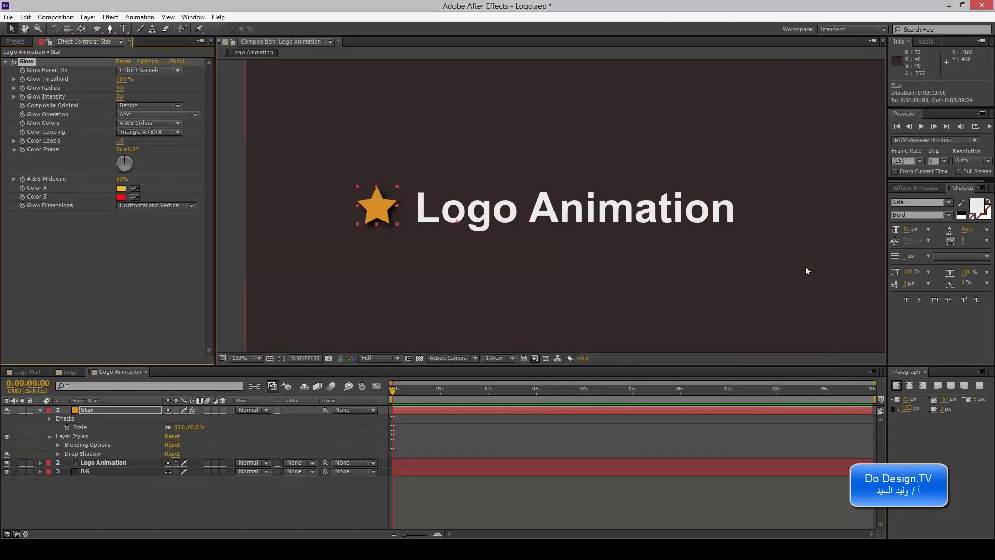
# Raise A & B Midpoint to 58%, keep Horizontal and Vertical, set Color Looping to Sawtooth A>B
pyautogui.moveTo(128, 180); pyautogui.dragTo(340, 181)
pyautogui.click(176, 206)
pyautogui.click(181, 182)
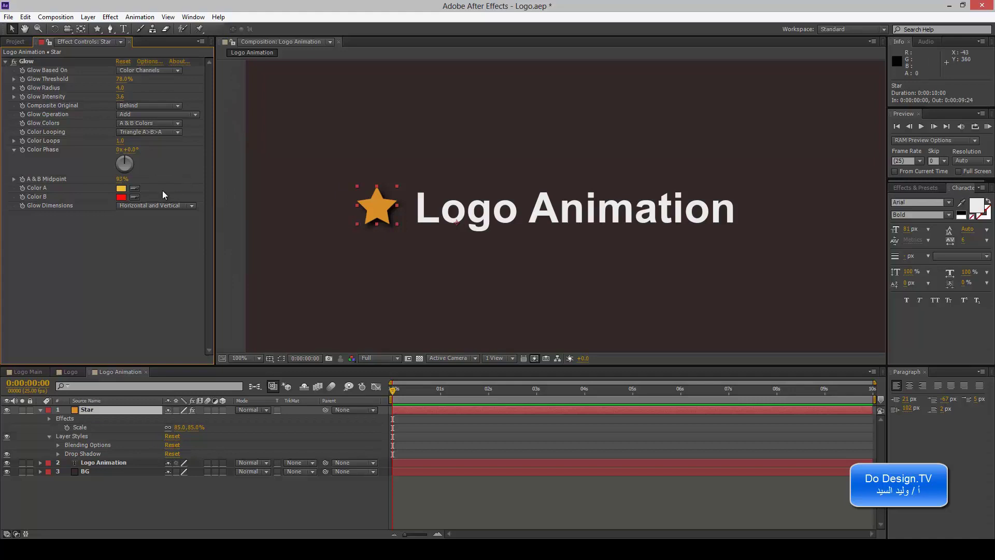
pyautogui.click(170, 132)
pyautogui.click(170, 144)
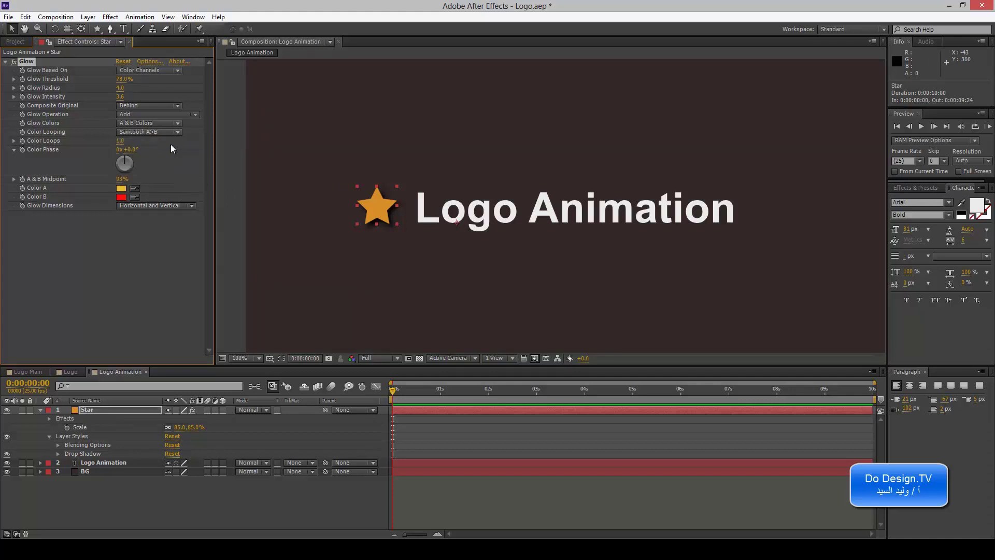
pyautogui.click(173, 125)
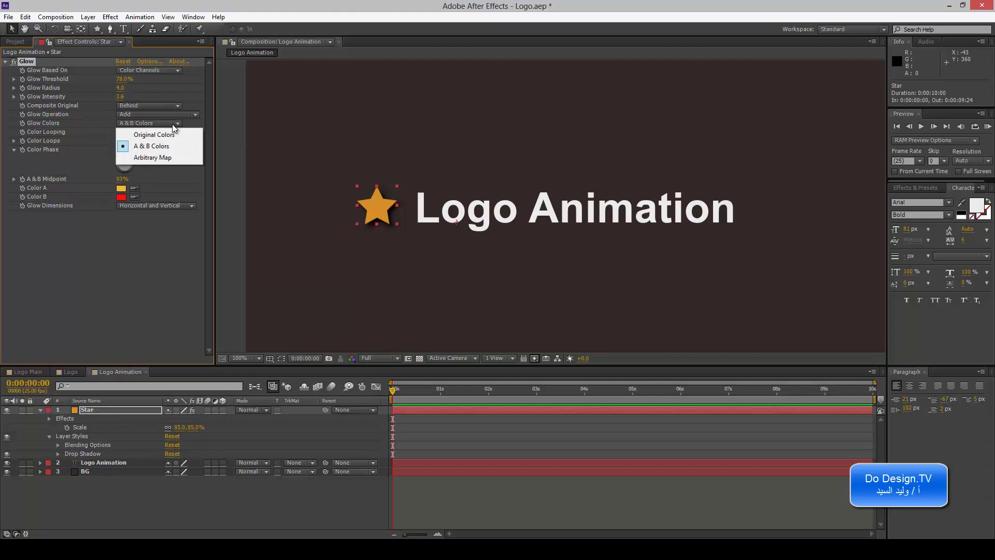
pyautogui.click(104, 215)
# Change glow Color B to light grey and start making Color A near-white
pyautogui.click(121, 197)
pyautogui.moveTo(611, 277); pyautogui.dragTo(544, 273)
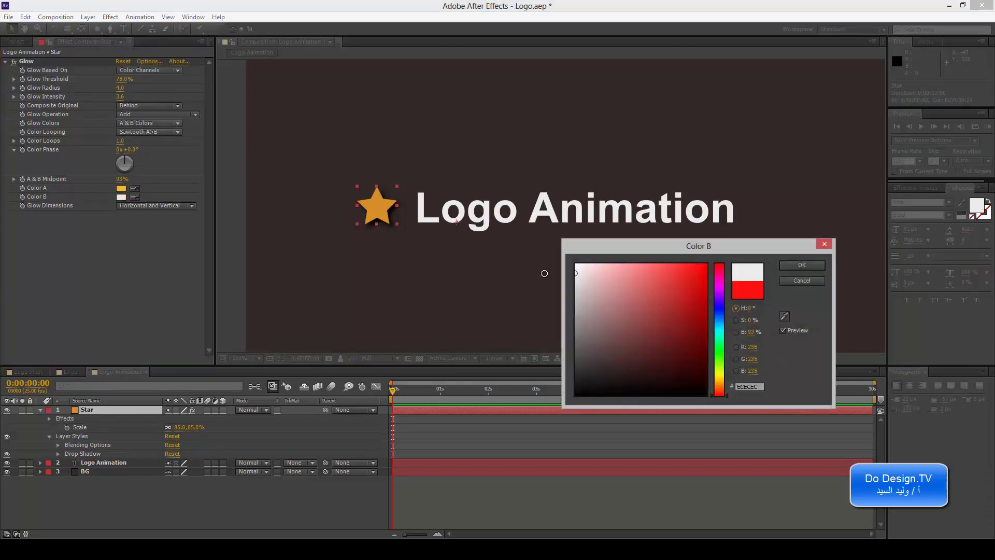
pyautogui.click(798, 265)
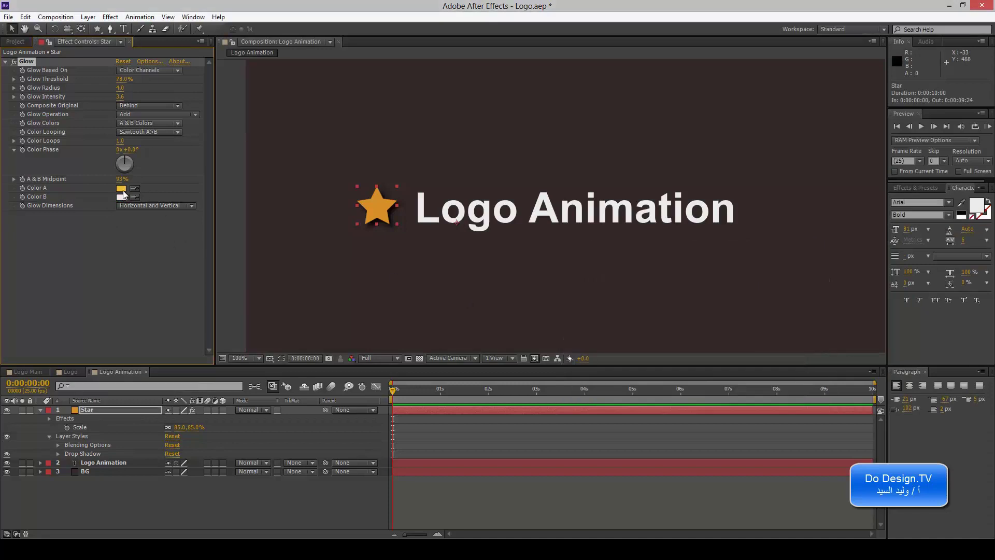
pyautogui.click(121, 188)
pyautogui.moveTo(617, 272); pyautogui.dragTo(556, 272)
# Confirm the near-white Color A, then switch Glow Colors back to Original Colors
pyautogui.click(802, 266)
pyautogui.click(159, 122)
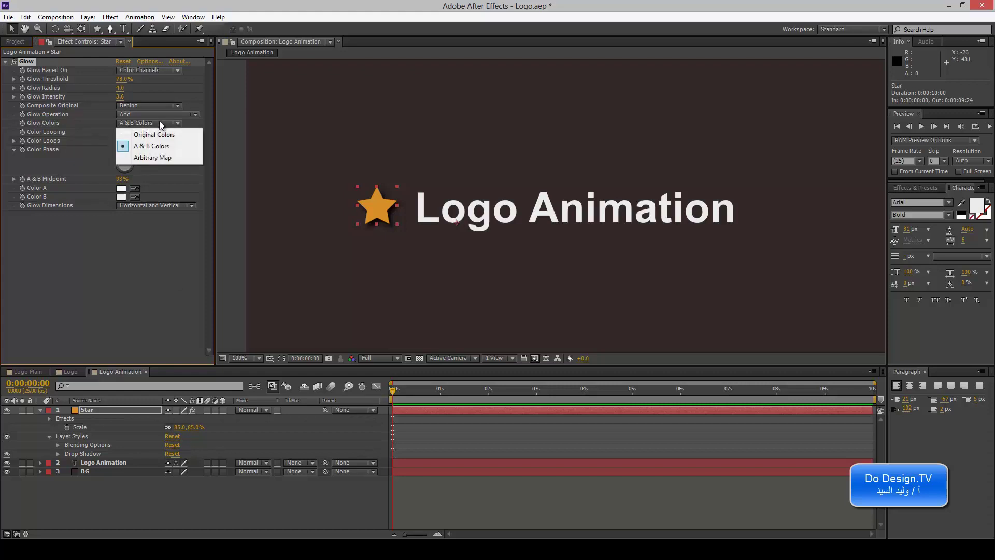
pyautogui.click(155, 133)
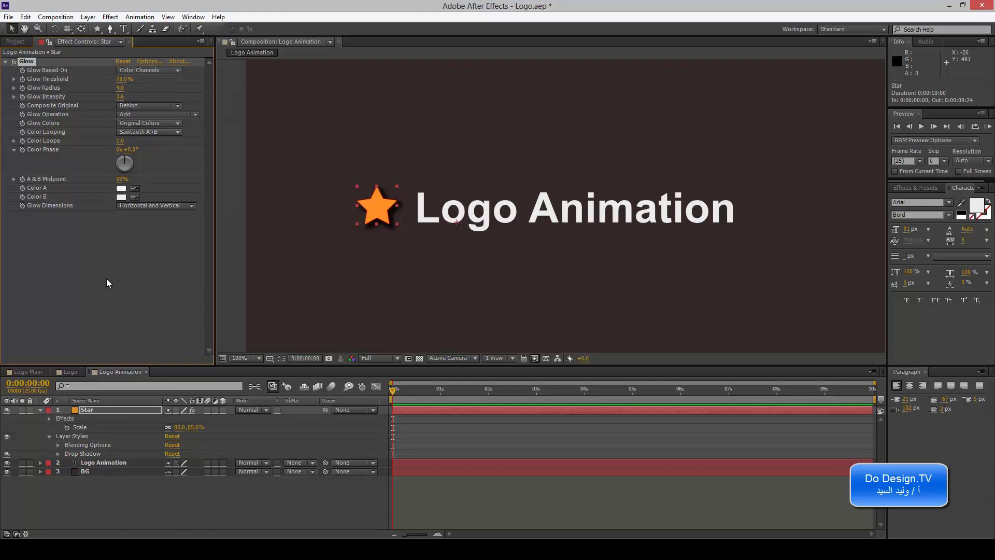
pyautogui.scroll(-1, 409, 309)
pyautogui.scroll(1, 407, 306)
# Duplicate the Star layer with Edit > Duplicate and drag the copy right of the Logo Animation text
pyautogui.moveTo(380, 270); pyautogui.dragTo(364, 269)
pyautogui.press('Return')
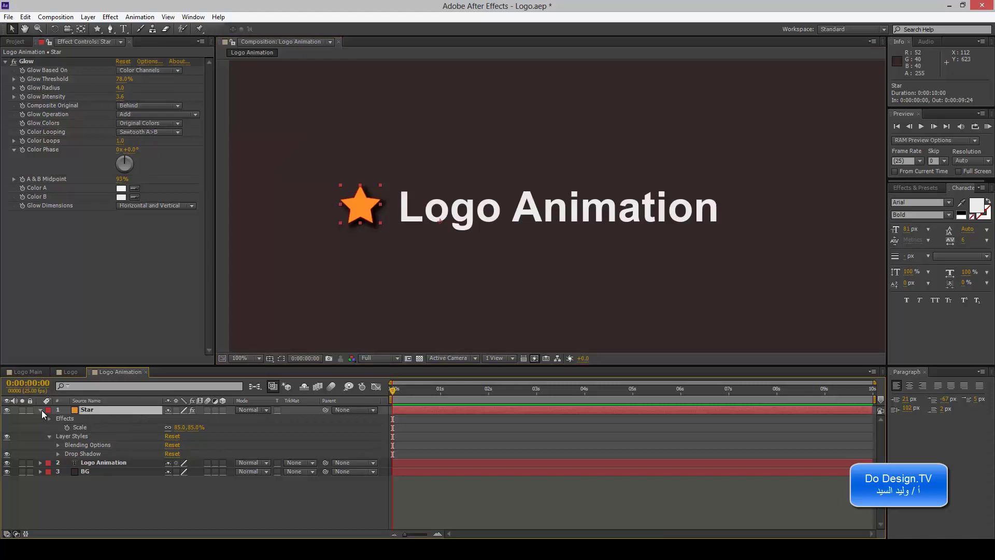
pyautogui.click(41, 409)
pyautogui.click(41, 409)
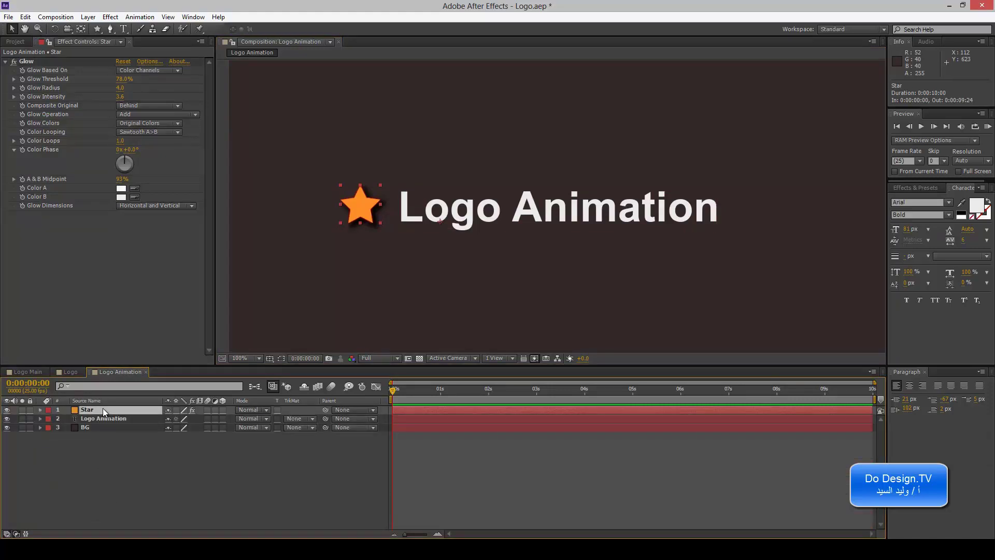
pyautogui.click(25, 16)
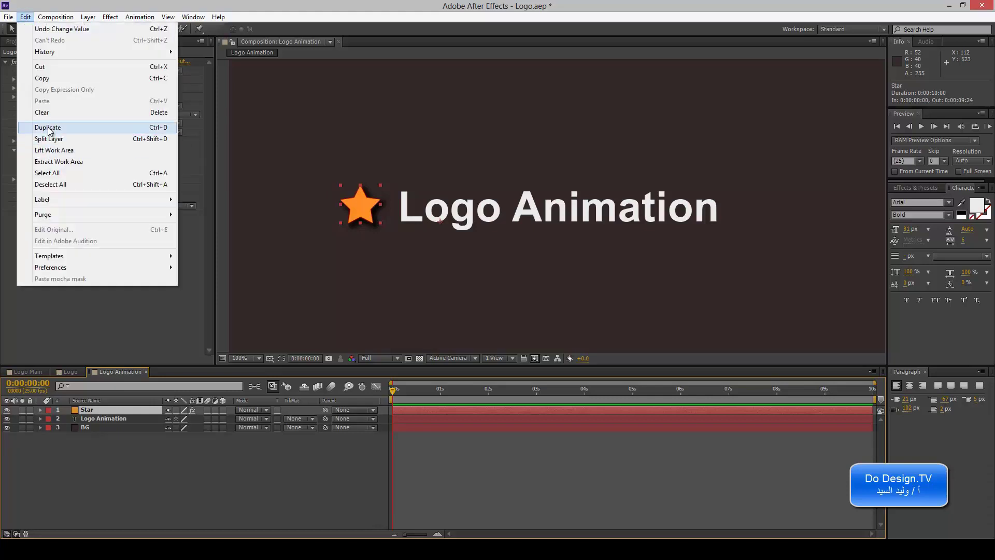
pyautogui.click(47, 128)
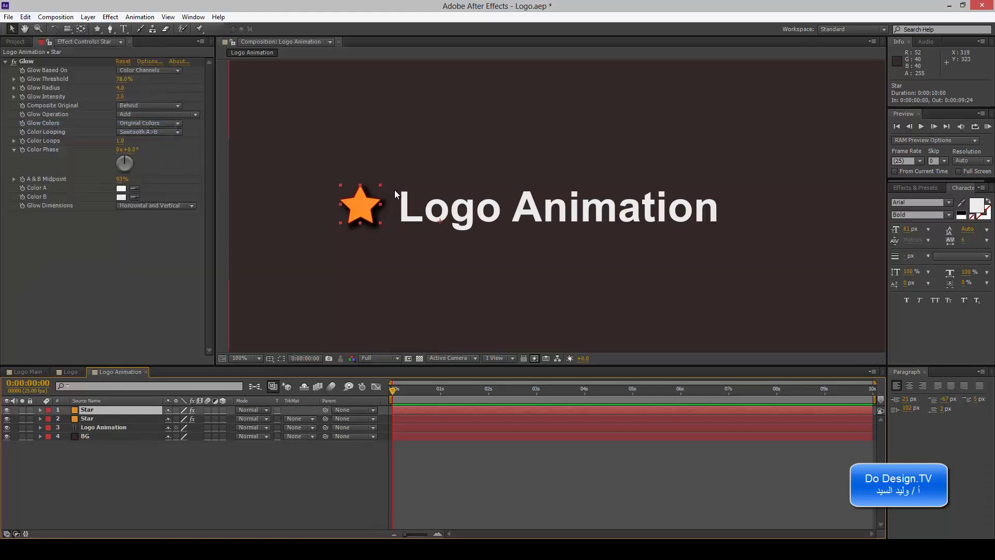
pyautogui.moveTo(364, 213); pyautogui.dragTo(760, 218)
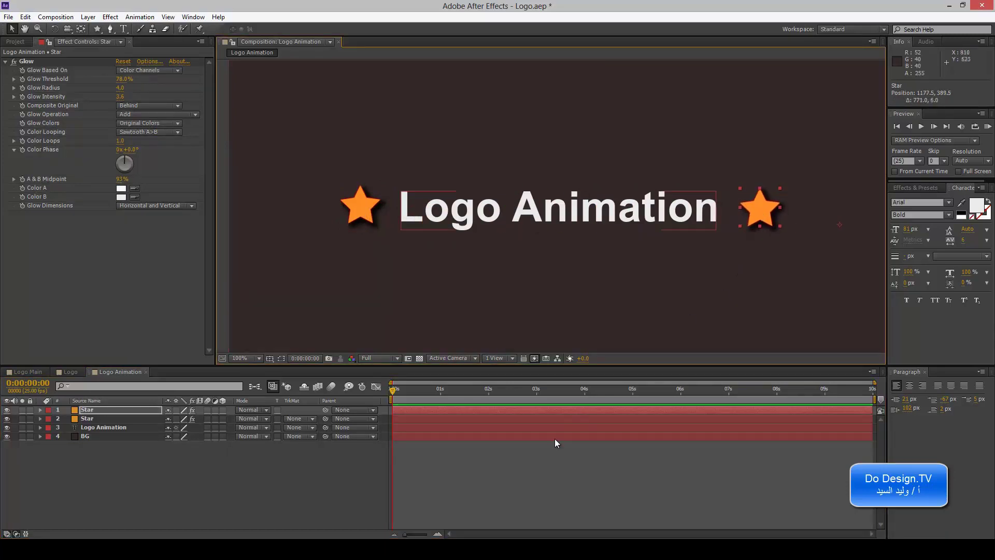
pyautogui.click(327, 496)
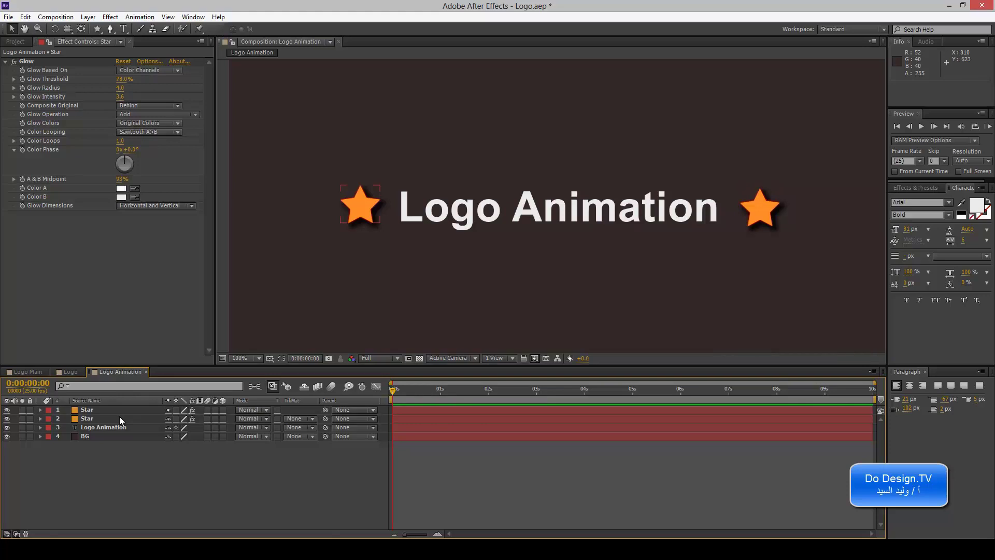
# Zoom the viewer to 50% and open Solid Settings for the 1280×720 dark brown BG solid
pyautogui.click(107, 437)
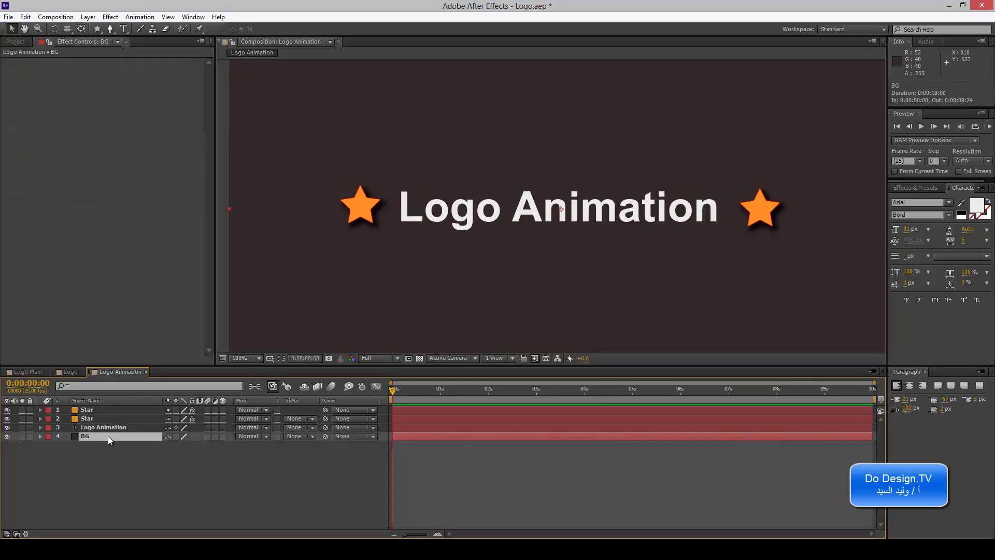
pyautogui.press(',')
pyautogui.press(',')
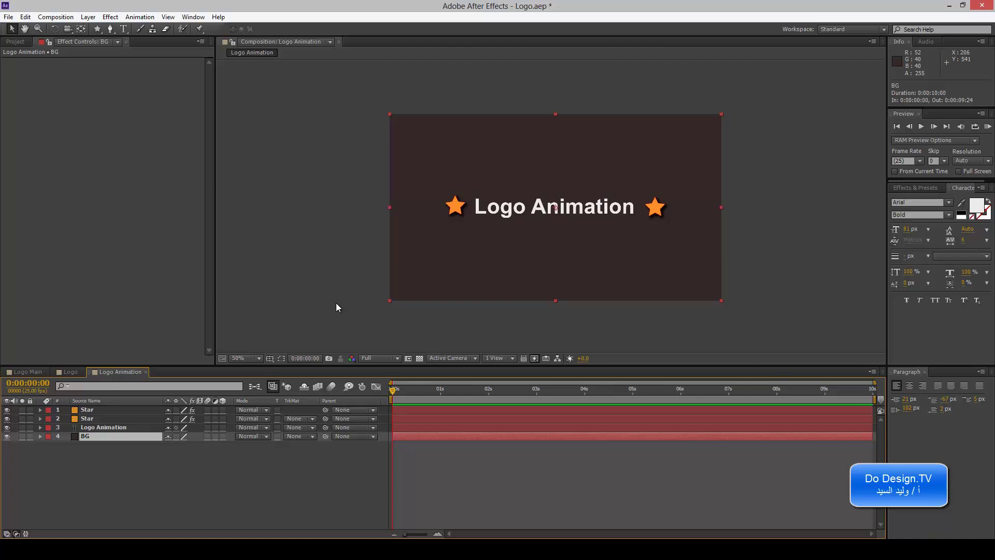
pyautogui.moveTo(346, 285); pyautogui.dragTo(284, 288)
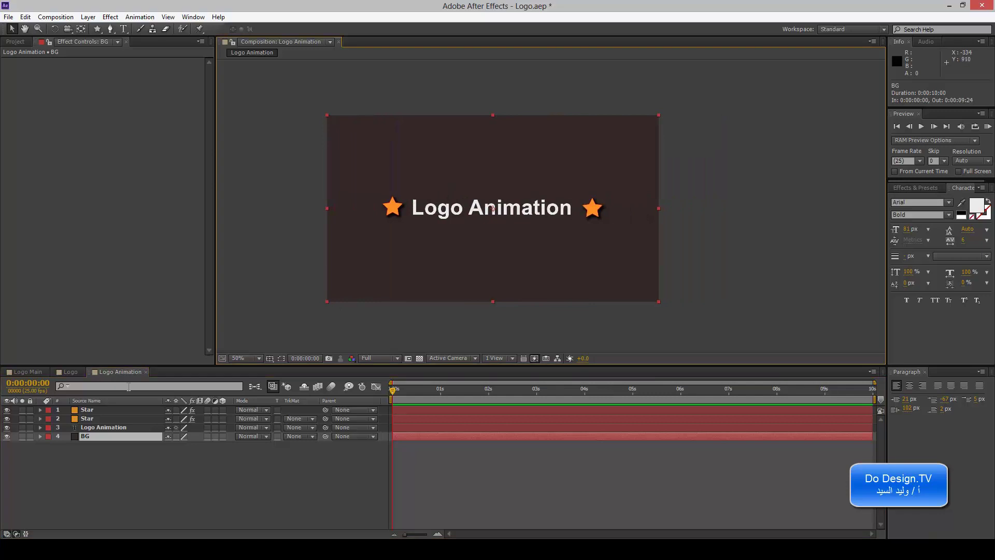
pyautogui.click(39, 373)
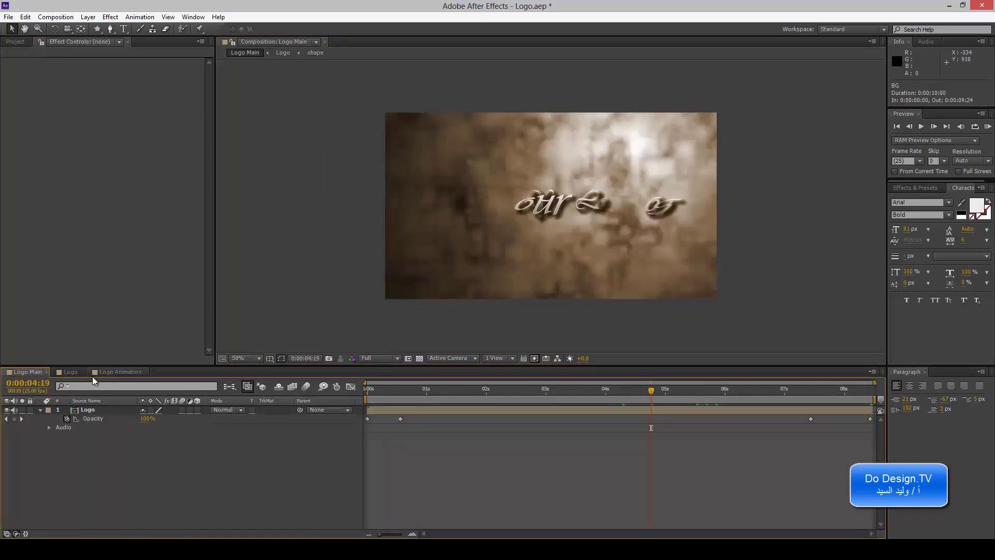
pyautogui.click(117, 372)
pyautogui.moveTo(359, 288); pyautogui.dragTo(386, 286)
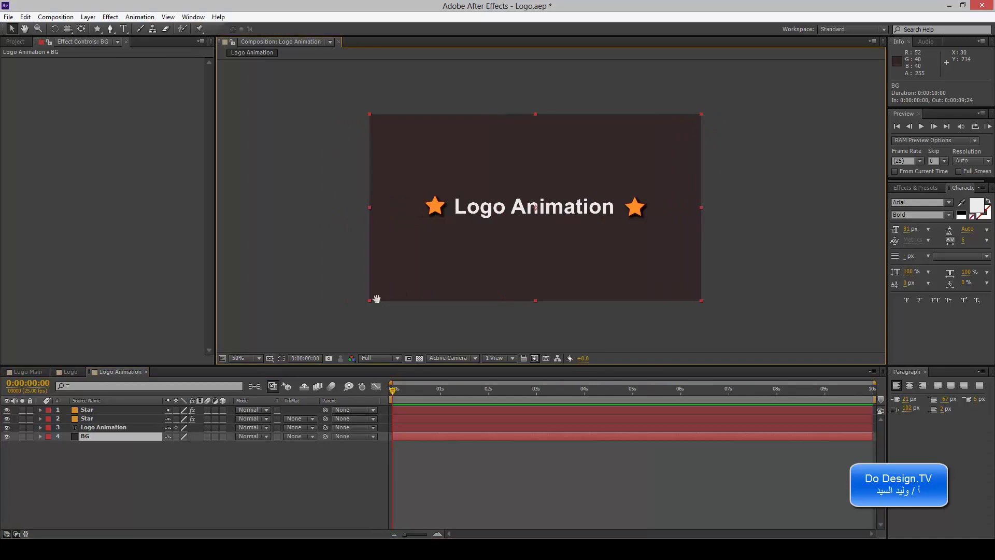
pyautogui.click(112, 374)
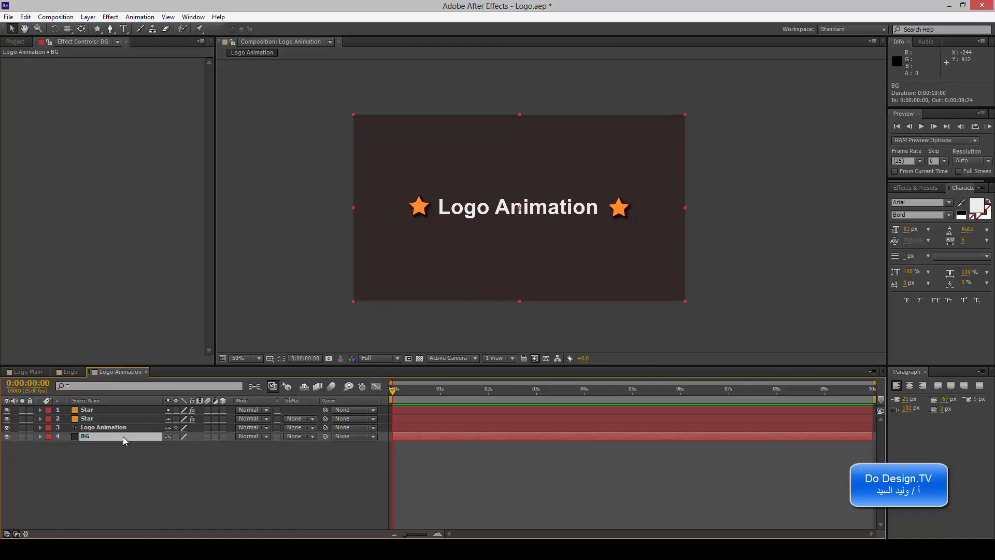
pyautogui.click(88, 17)
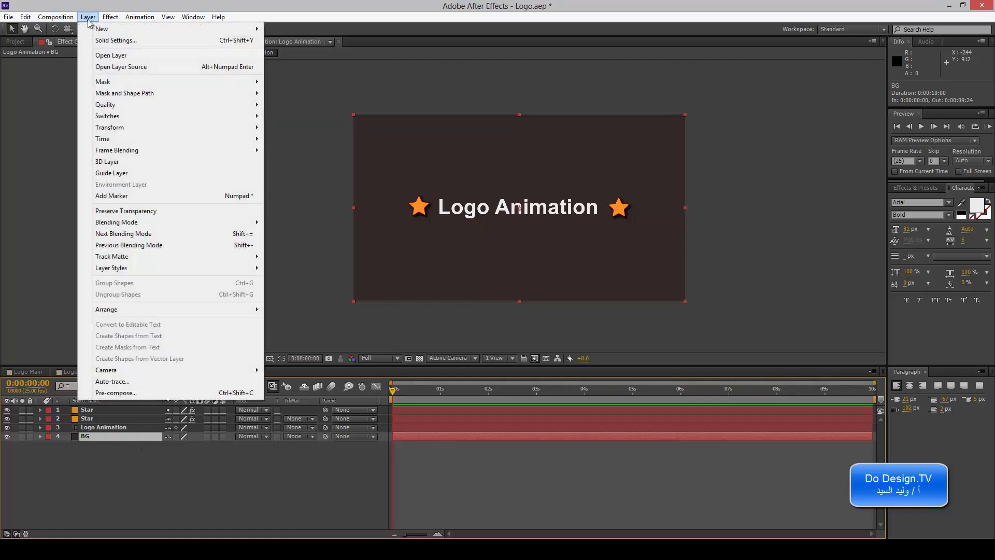
pyautogui.click(101, 41)
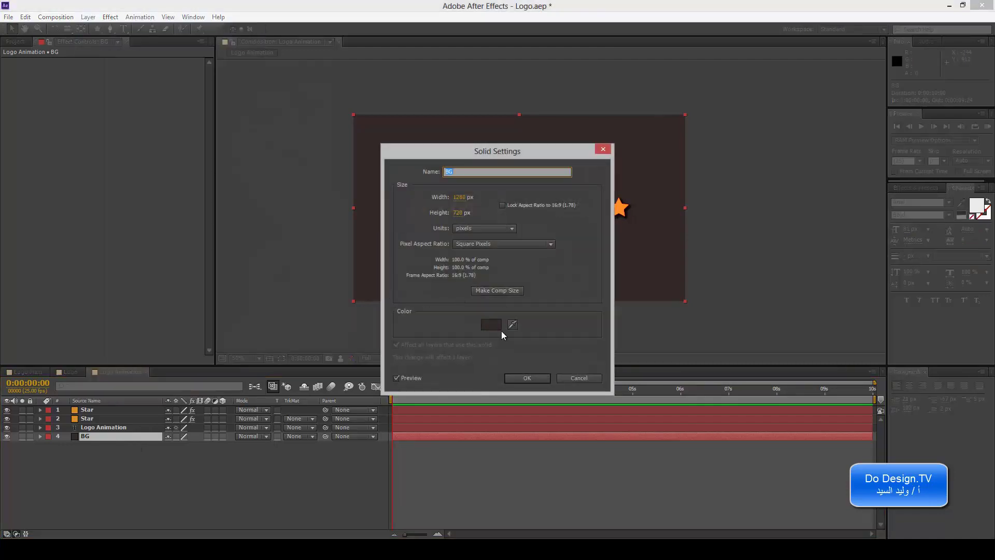
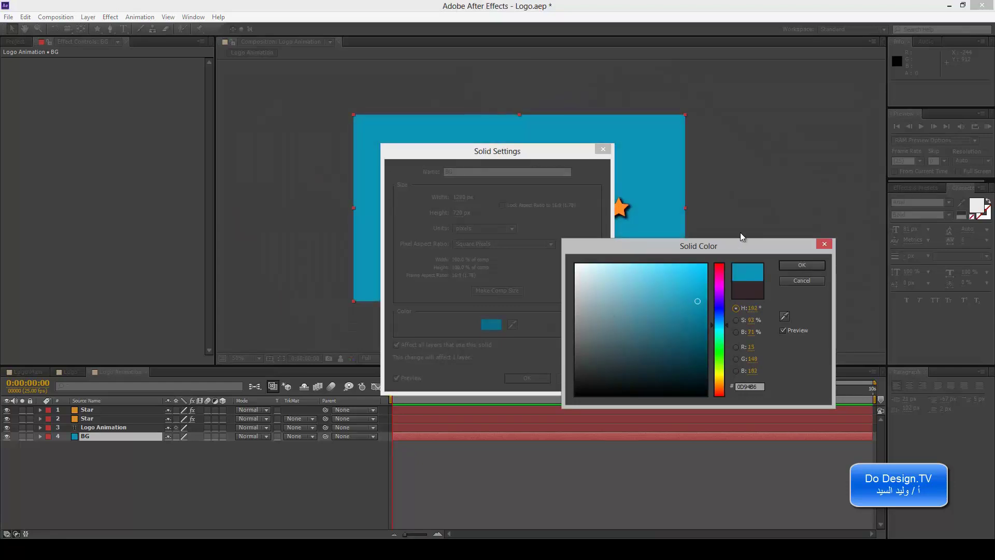
# Try a lighter cyan for the BG solid, then discard it and close Solid Settings unchanged
pyautogui.click(794, 281)
pyautogui.moveTo(513, 151); pyautogui.dragTo(161, 117)
pyautogui.click(137, 290)
pyautogui.moveTo(683, 244); pyautogui.dragTo(764, 264)
pyautogui.click(801, 346)
pyautogui.moveTo(801, 347)
pyautogui.mouseDown()
pyautogui.moveTo(692, 320)
pyautogui.moveTo(727, 294)
pyautogui.moveTo(776, 286)
pyautogui.moveTo(790, 307)
pyautogui.moveTo(780, 287)
pyautogui.mouseUp()
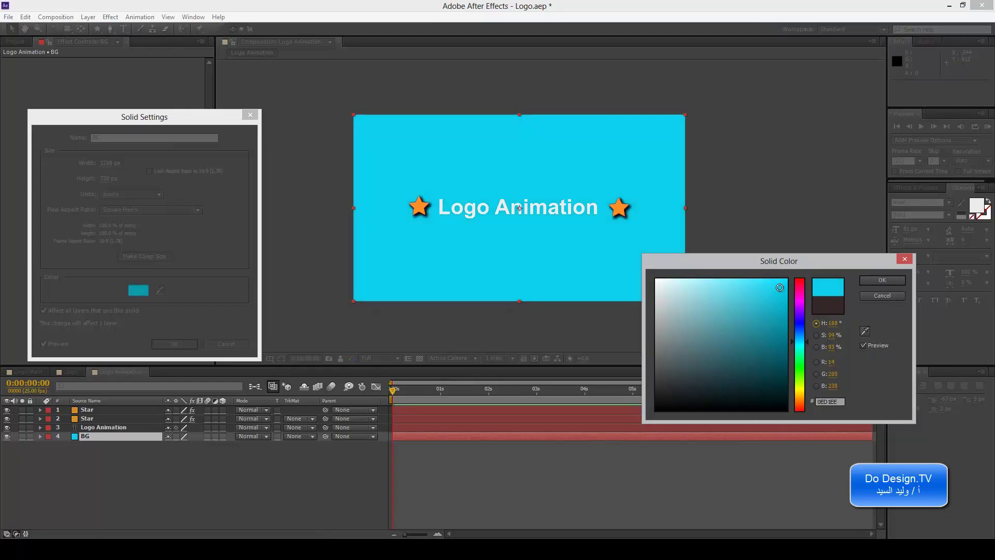
pyautogui.click(874, 296)
pyautogui.click(250, 115)
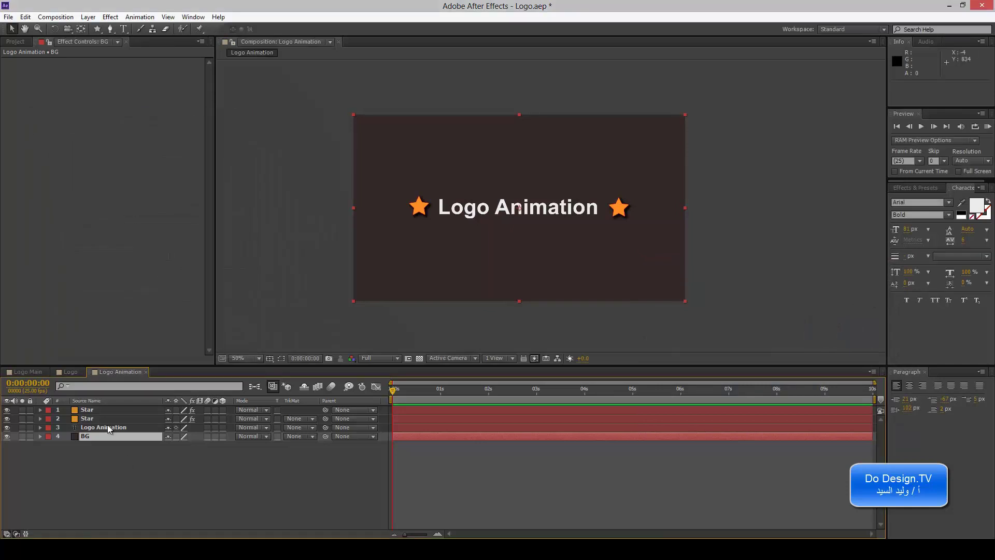
# Look for the Ramp effect in the Effect menu and Effects & Presets search, then clear the search
pyautogui.click(110, 17)
pyautogui.moveTo(222, 115)
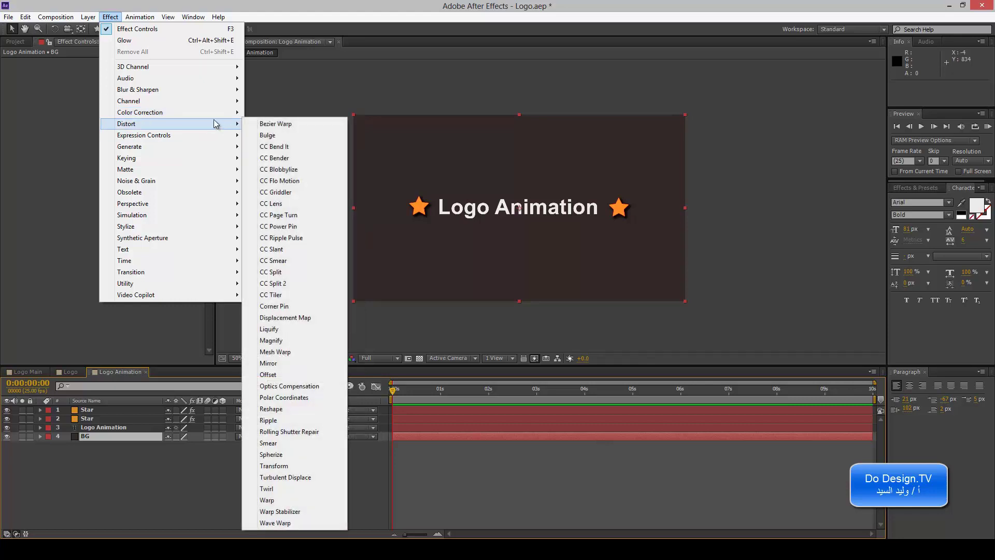
pyautogui.click(746, 108)
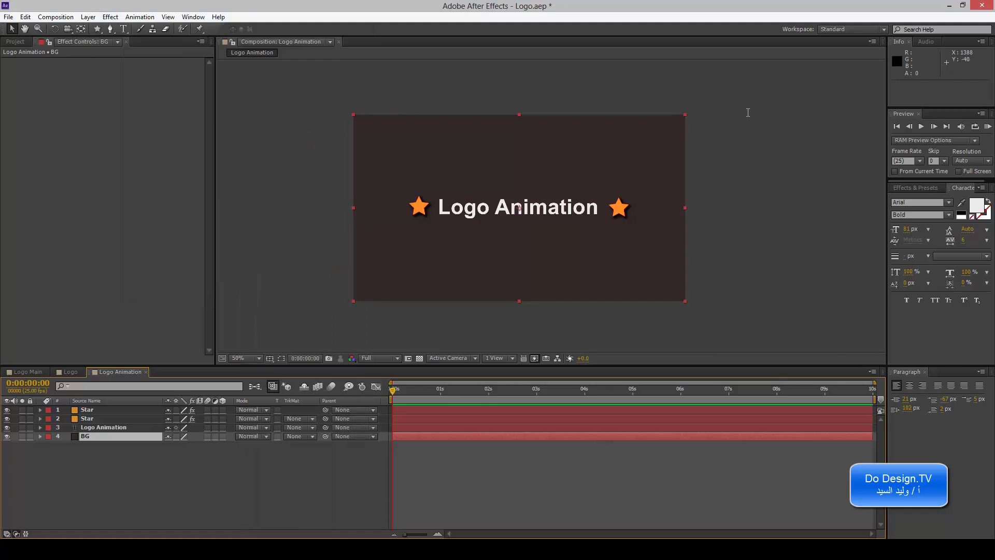
pyautogui.click(915, 187)
pyautogui.click(913, 201)
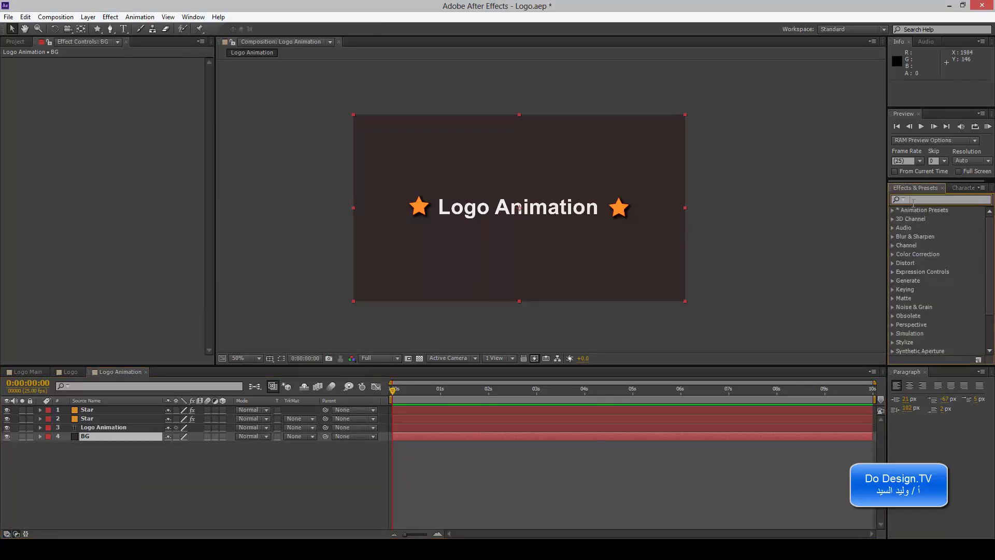
pyautogui.write('ram')
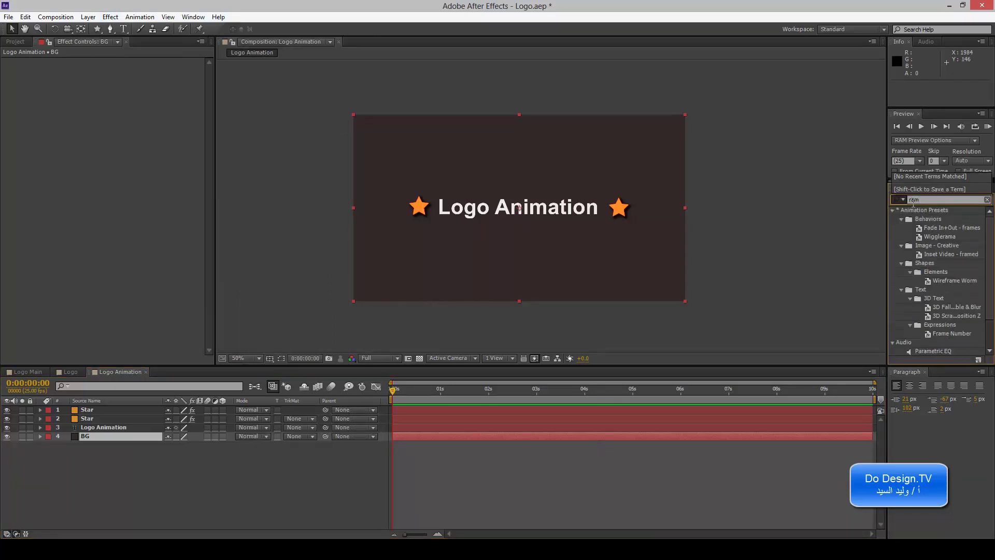
pyautogui.write('p')
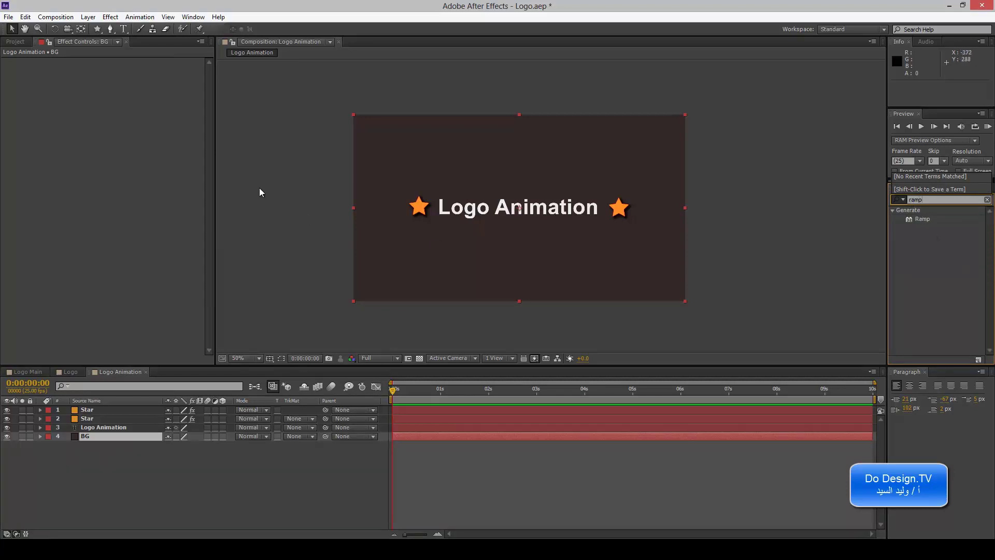
pyautogui.press('BackSpace')
pyautogui.press('BackSpace')
pyautogui.press('BackSpace')
pyautogui.press('BackSpace')
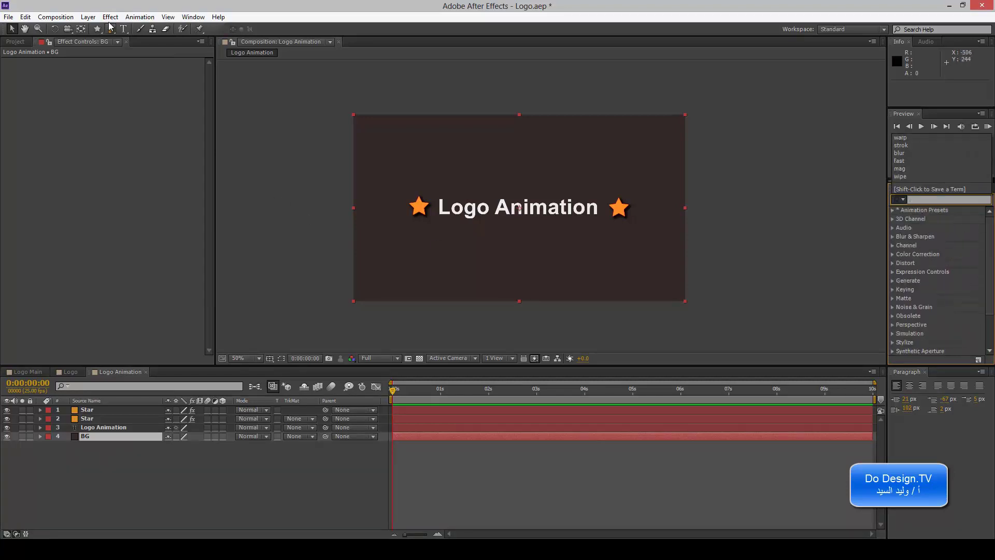
# Apply Effect > Generate > Ramp to the BG layer
pyautogui.click(102, 19)
pyautogui.click(142, 344)
pyautogui.click(110, 16)
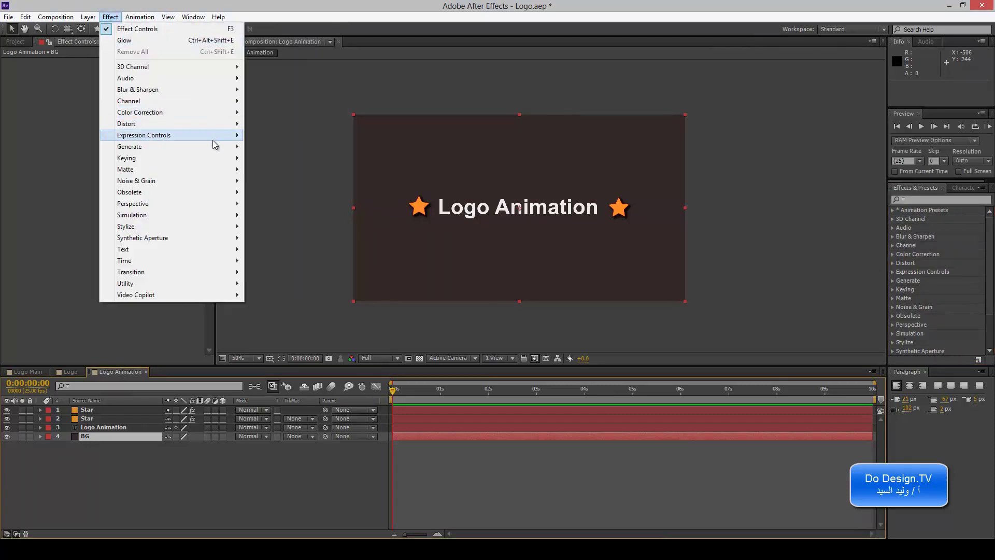
pyautogui.moveTo(215, 150)
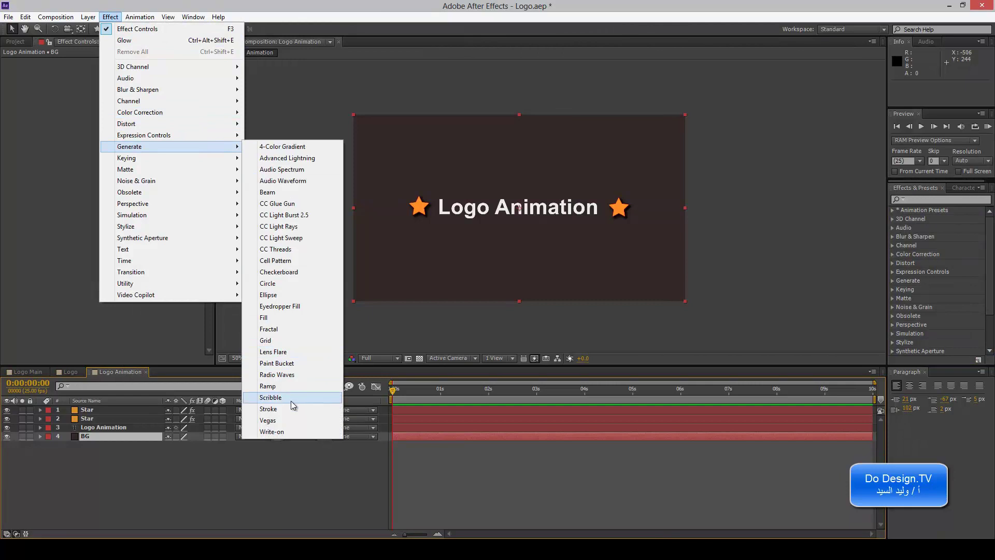
pyautogui.click(279, 386)
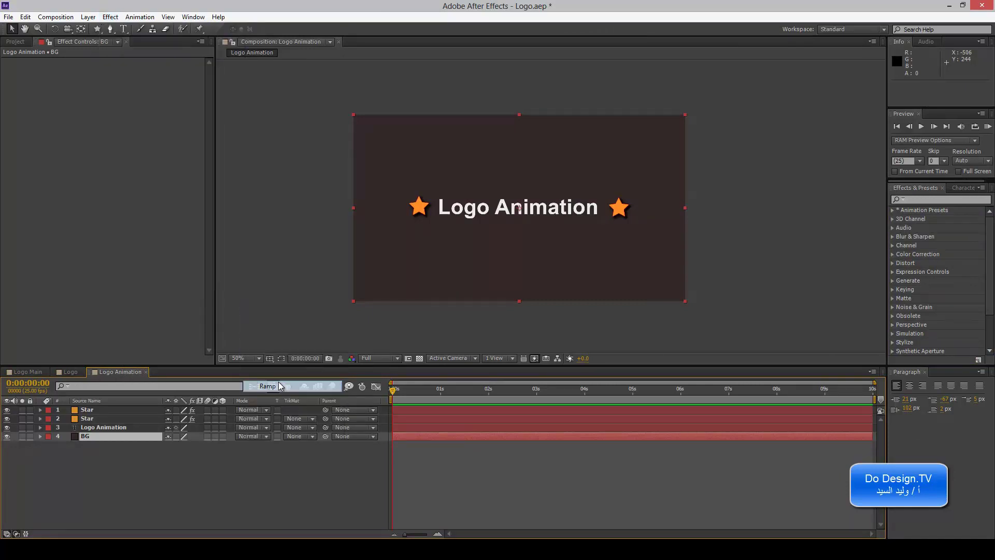
# Place the Ramp start point at upper right and the end point at lower left
pyautogui.moveTo(274, 284); pyautogui.dragTo(269, 276)
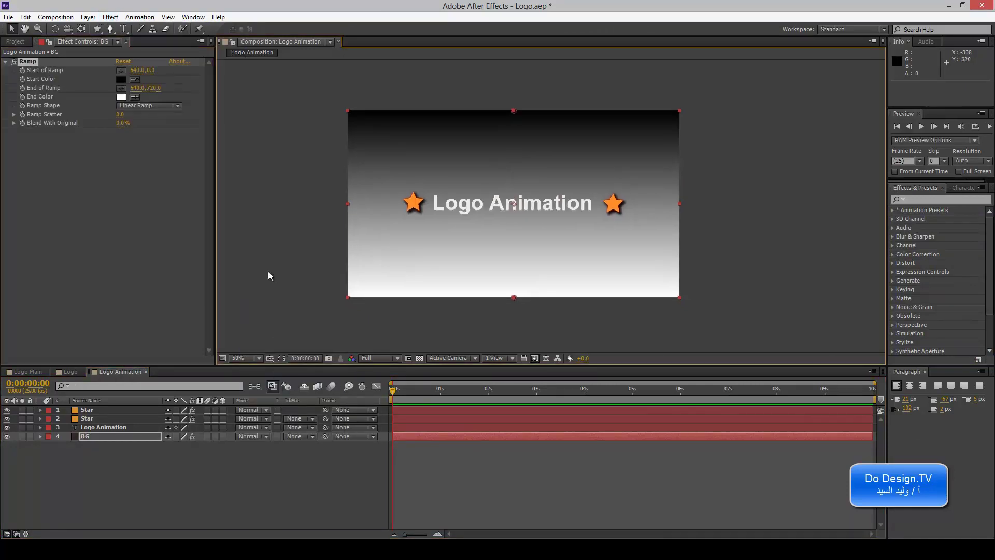
pyautogui.click(30, 61)
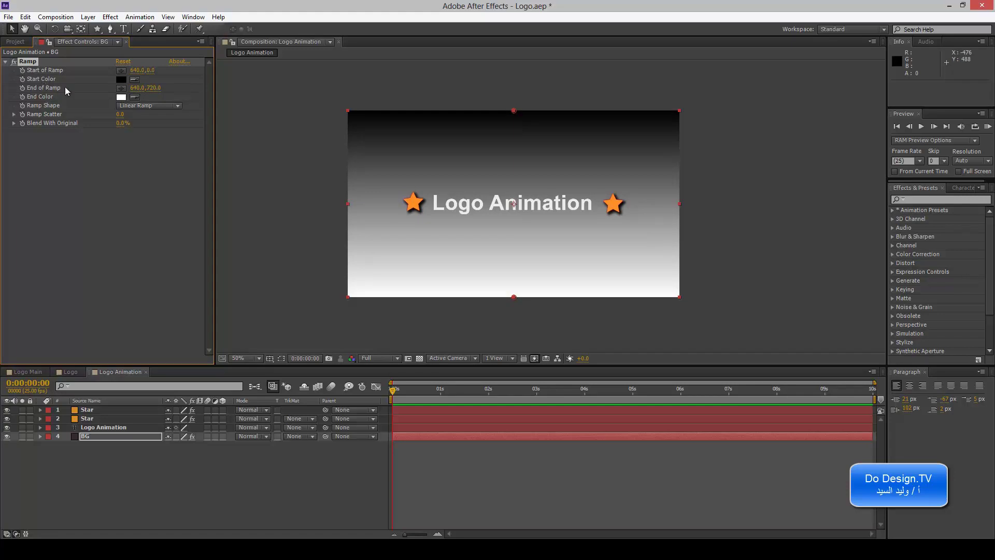
pyautogui.click(121, 70)
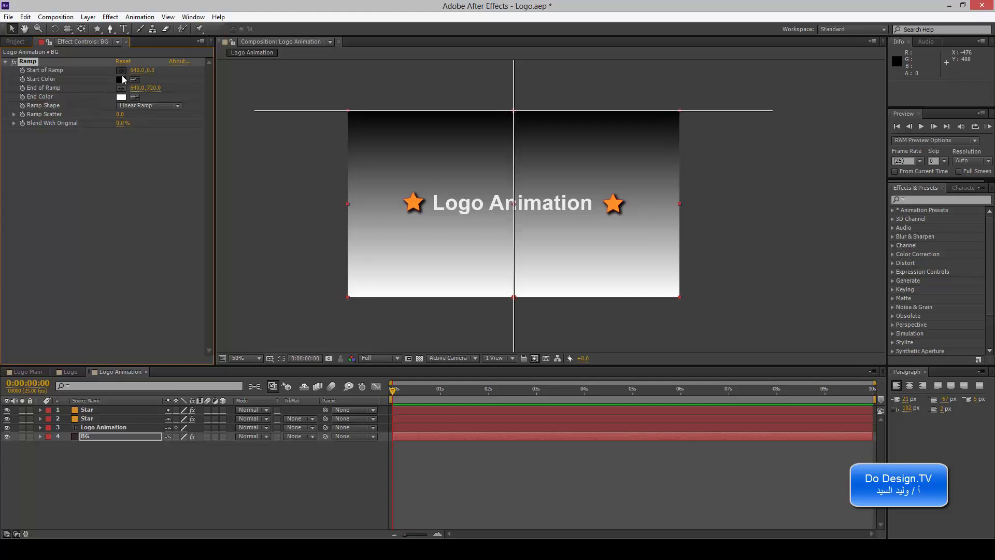
pyautogui.click(632, 140)
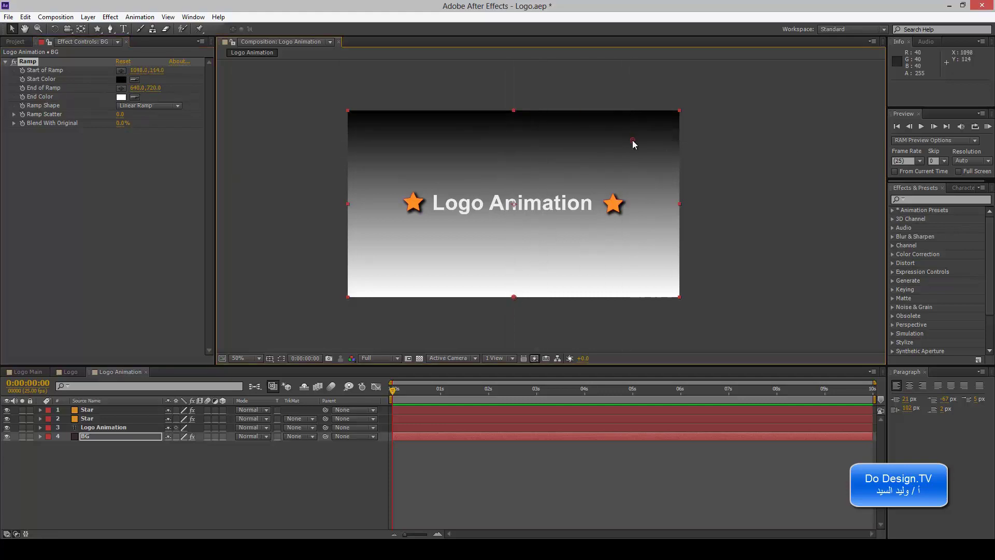
pyautogui.click(122, 88)
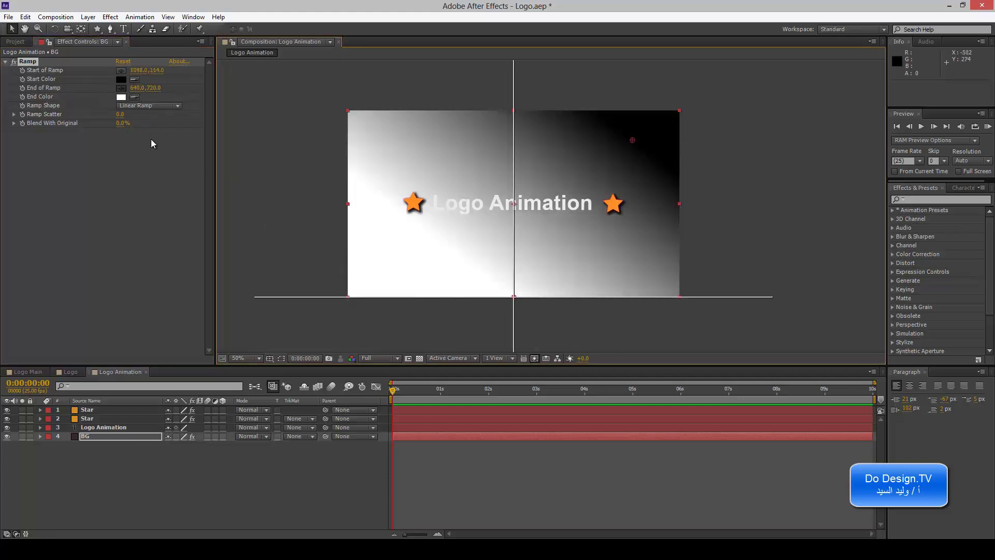
pyautogui.click(406, 252)
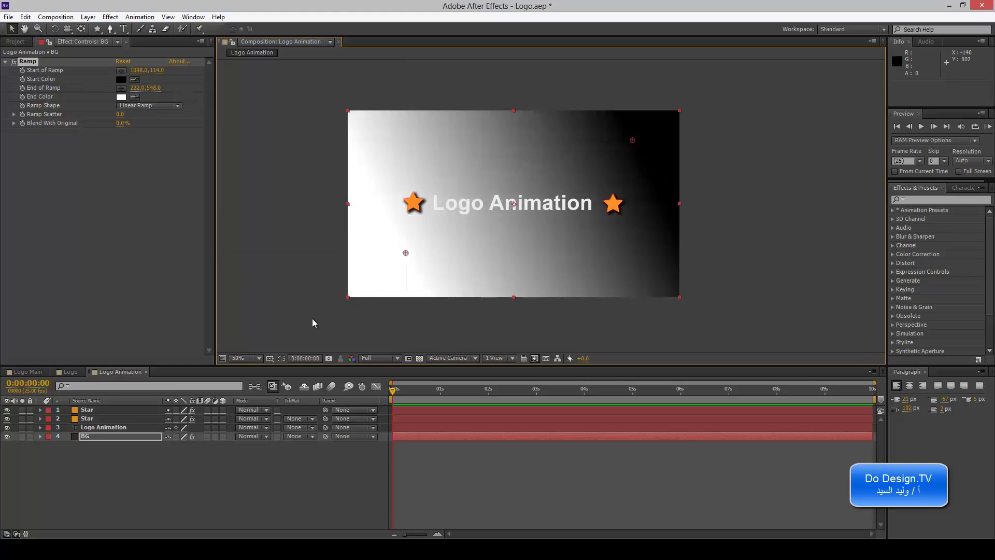
pyautogui.moveTo(405, 253)
pyautogui.mouseDown()
pyautogui.moveTo(543, 241)
pyautogui.moveTo(492, 207)
pyautogui.mouseUp()
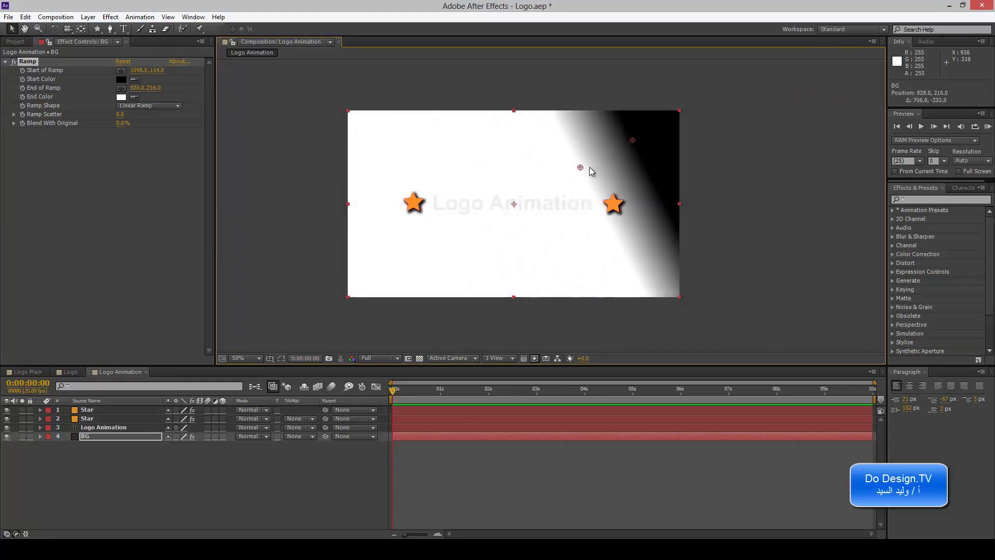
pyautogui.moveTo(492, 207); pyautogui.dragTo(413, 257)
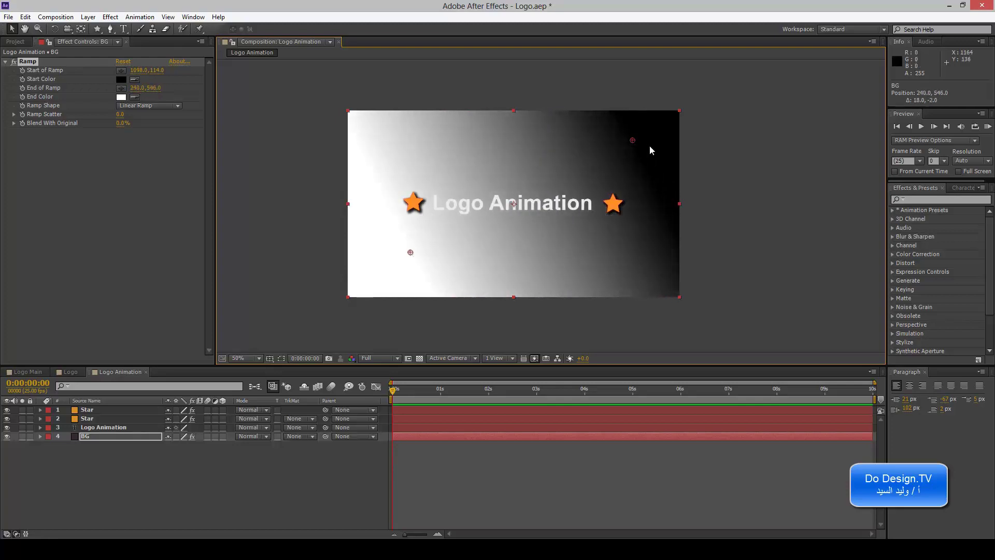
pyautogui.moveTo(633, 140)
pyautogui.mouseDown()
pyautogui.moveTo(373, 295)
pyautogui.moveTo(410, 252)
pyautogui.moveTo(414, 264)
pyautogui.mouseUp()
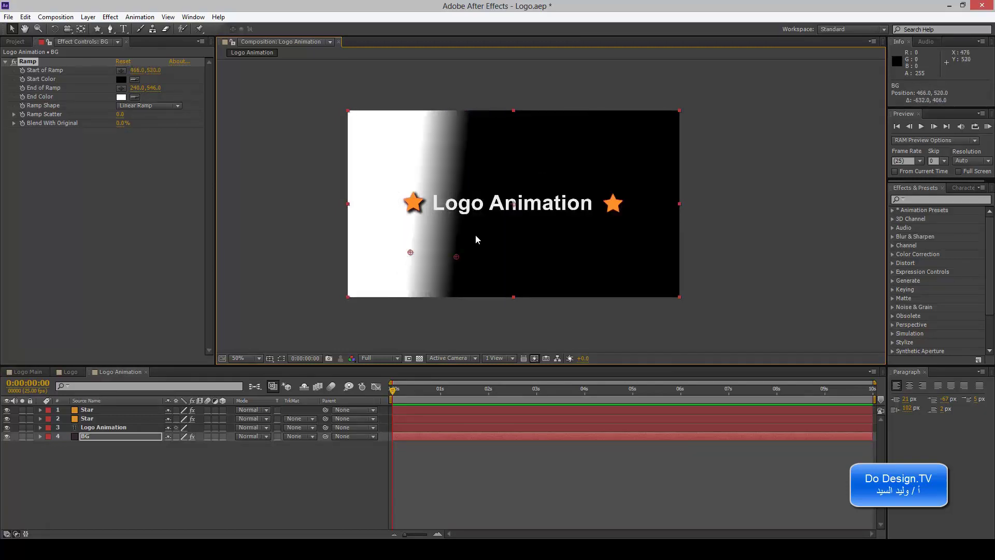
pyautogui.moveTo(414, 263); pyautogui.dragTo(626, 163)
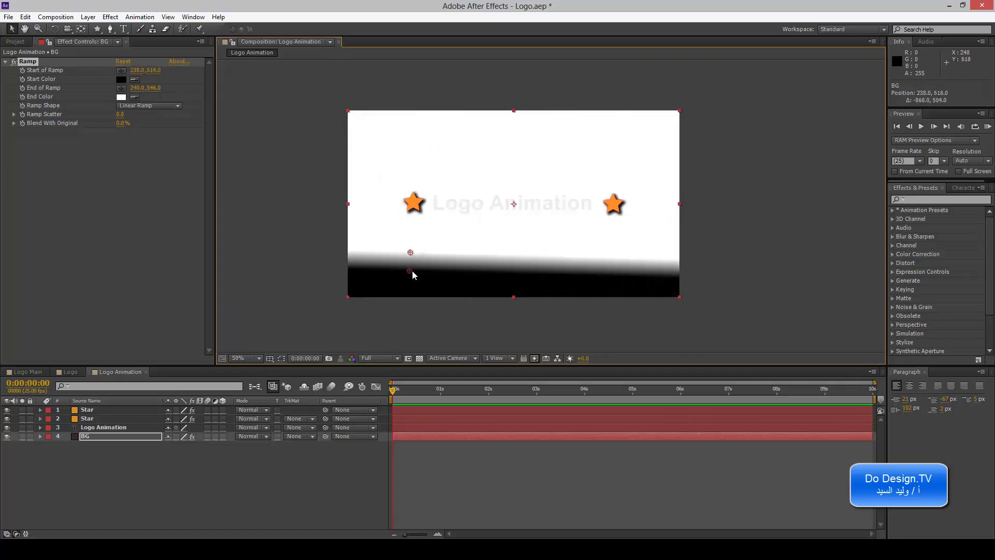
# Switch Ramp Shape to Radial Ramp and move its dark centre toward the right star
pyautogui.click(154, 106)
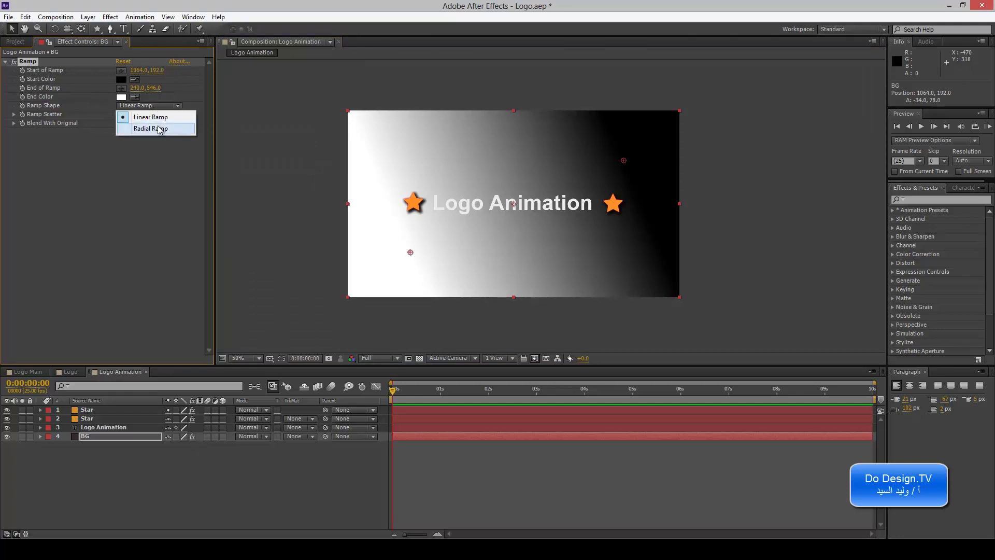
pyautogui.click(151, 129)
pyautogui.moveTo(624, 161)
pyautogui.mouseDown()
pyautogui.moveTo(506, 217)
pyautogui.moveTo(516, 191)
pyautogui.mouseUp()
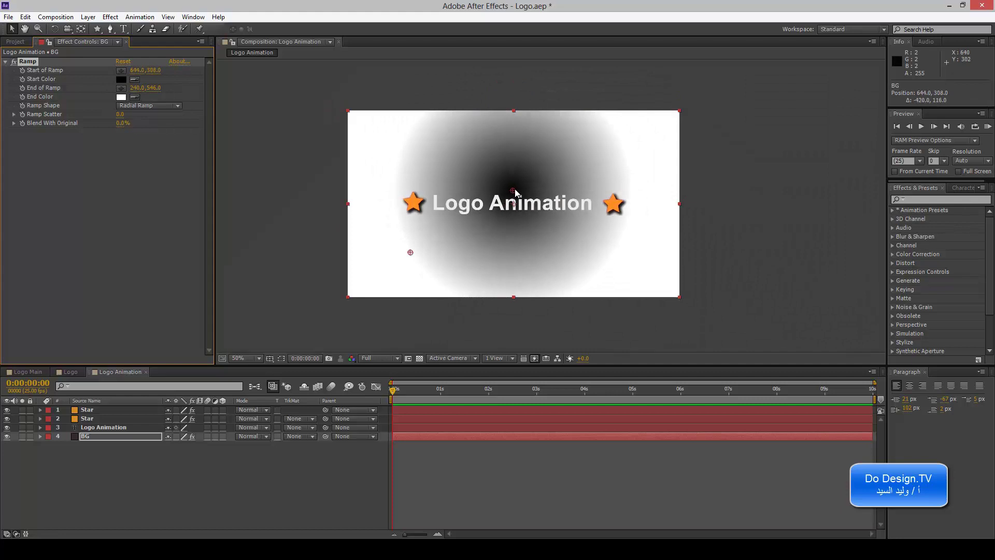
pyautogui.moveTo(411, 251)
pyautogui.mouseDown()
pyautogui.moveTo(326, 293)
pyautogui.moveTo(428, 273)
pyautogui.mouseUp()
pyautogui.moveTo(514, 192)
pyautogui.mouseDown()
pyautogui.moveTo(636, 214)
pyautogui.moveTo(607, 118)
pyautogui.moveTo(518, 180)
pyautogui.mouseUp()
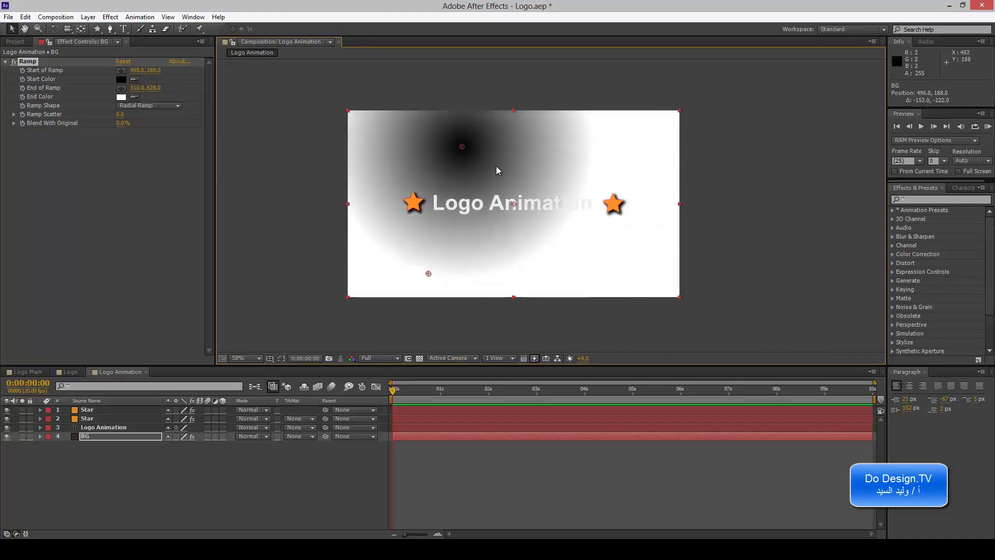
# Drag the radial ramp's handles to enlarge and fine-tune the gradient's spread
pyautogui.moveTo(436, 273)
pyautogui.mouseDown()
pyautogui.moveTo(453, 269)
pyautogui.moveTo(521, 183)
pyautogui.mouseUp()
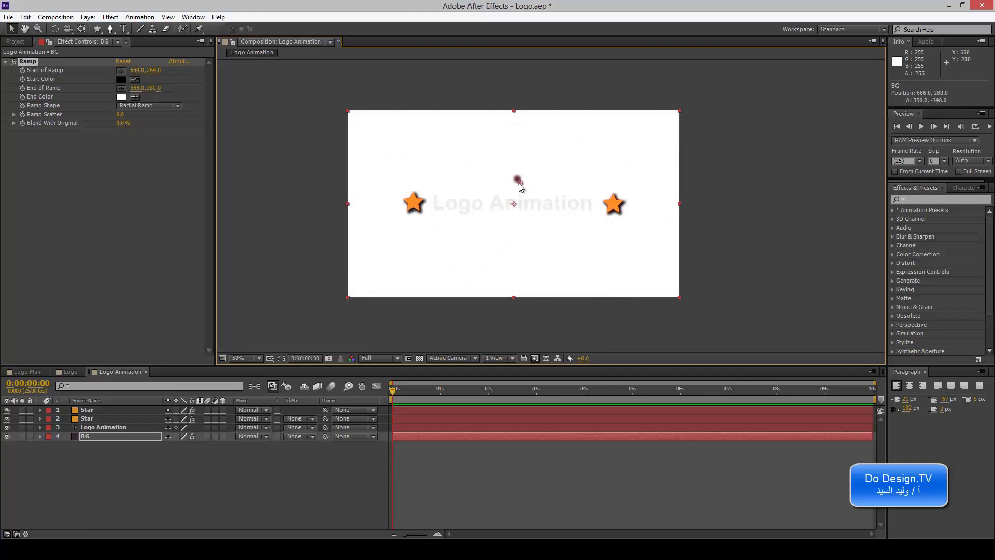
pyautogui.moveTo(536, 198); pyautogui.dragTo(530, 200)
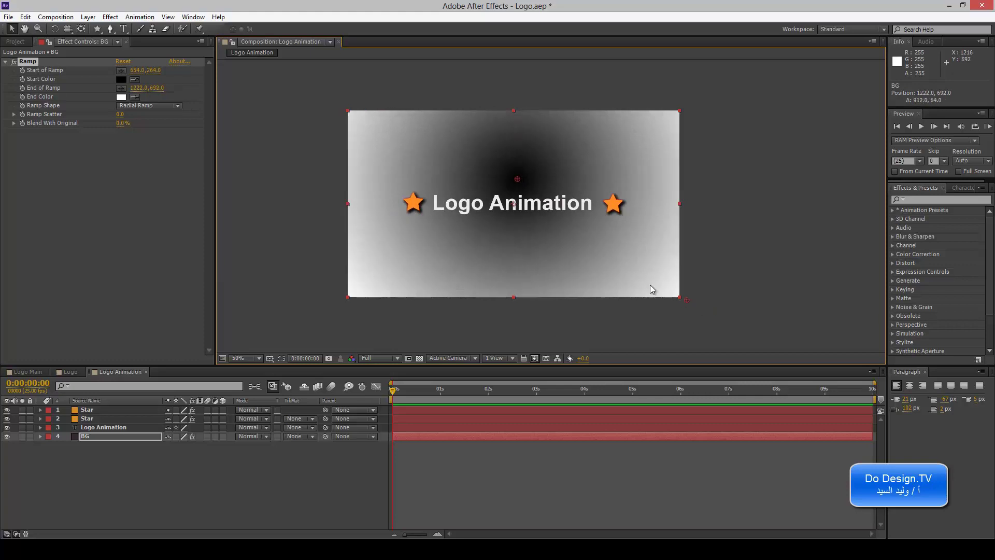
pyautogui.moveTo(529, 201); pyautogui.dragTo(581, 233)
pyautogui.moveTo(636, 272)
pyautogui.mouseDown()
pyautogui.moveTo(599, 243)
pyautogui.moveTo(597, 284)
pyautogui.moveTo(407, 284)
pyautogui.mouseUp()
pyautogui.click(158, 104)
# Return to Linear Ramp, expand Ramp Scatter and Blend With Original, and set Ramp Scatter to about 31.5
pyautogui.click(155, 116)
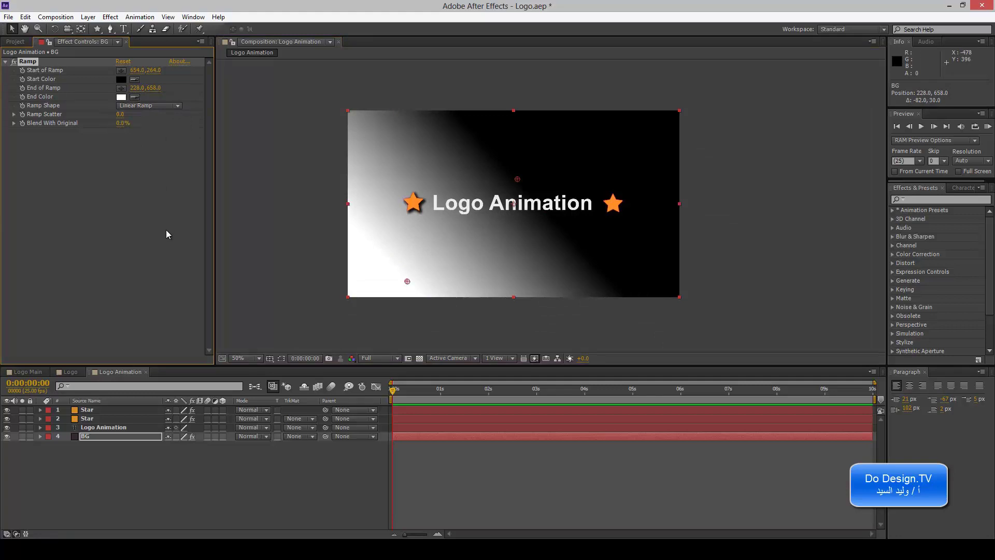
pyautogui.click(13, 114)
pyautogui.click(13, 138)
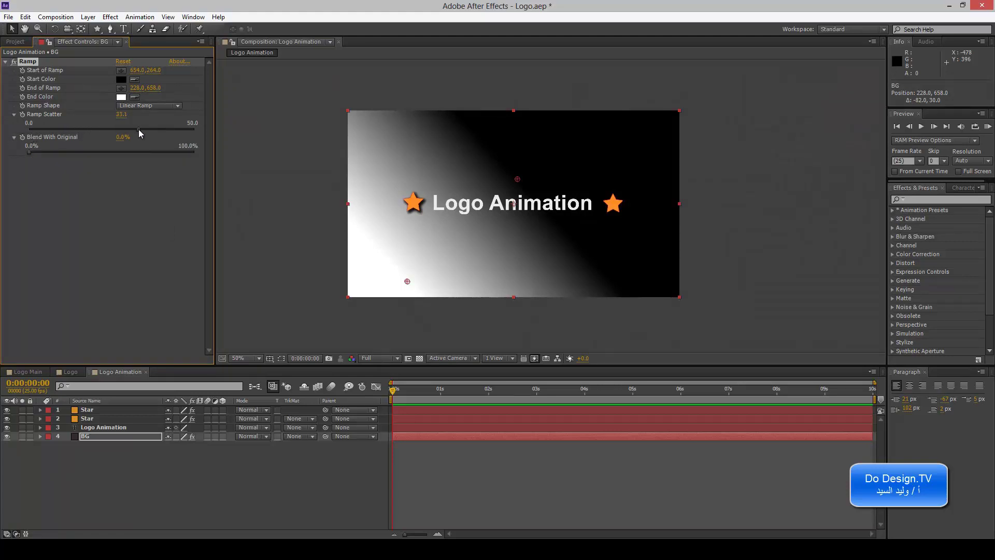
pyautogui.moveTo(192, 129); pyautogui.dragTo(12, 129)
pyautogui.scroll(2, 366, 185)
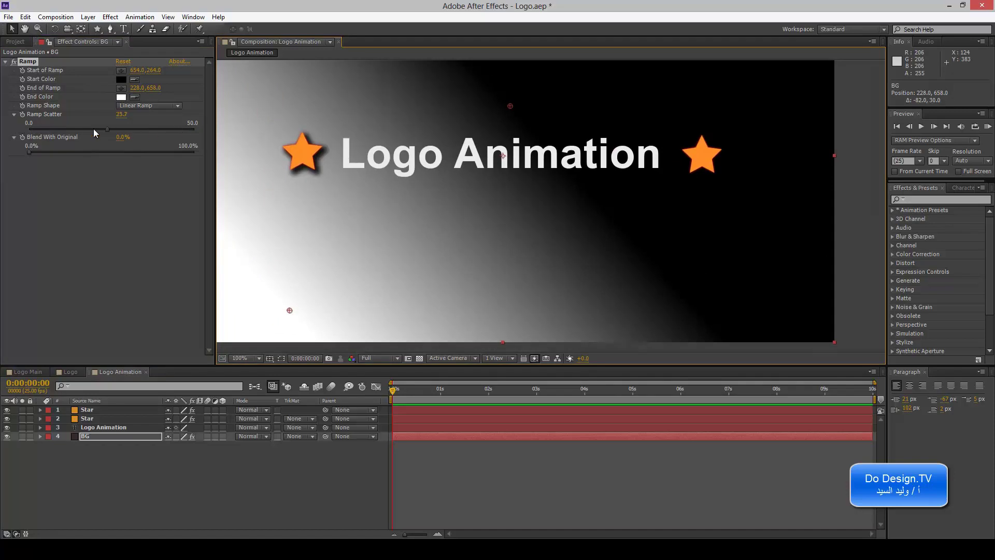
pyautogui.moveTo(95, 130); pyautogui.dragTo(39, 130)
pyautogui.moveTo(133, 133); pyautogui.dragTo(133, 132)
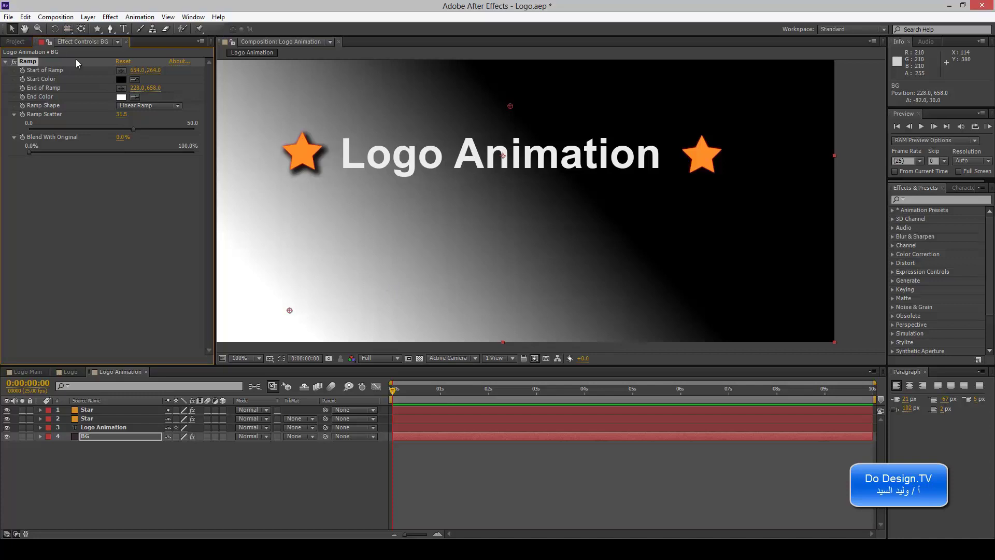
# Try a red End Color on the ramp and lower Ramp Scatter to 21.3
pyautogui.click(121, 98)
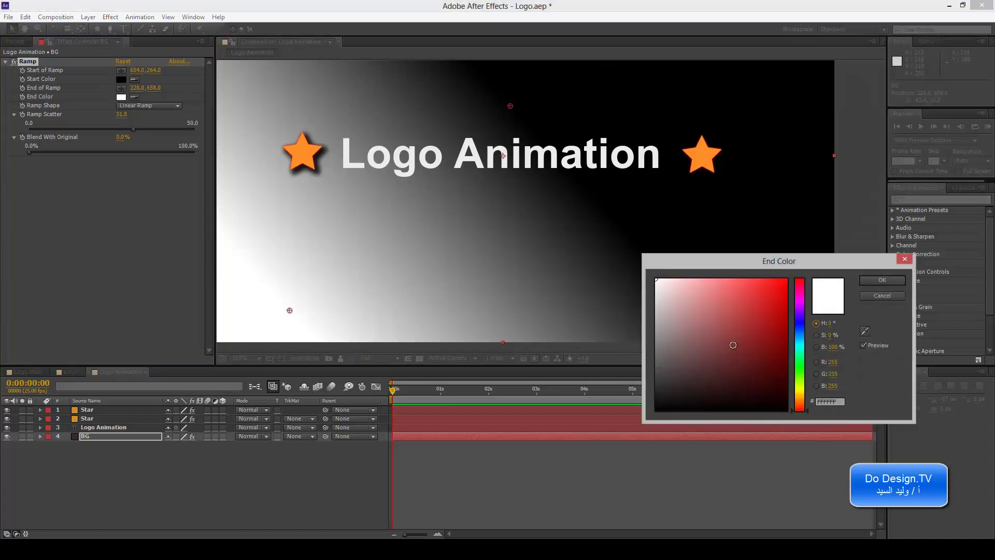
pyautogui.moveTo(777, 344); pyautogui.dragTo(780, 295)
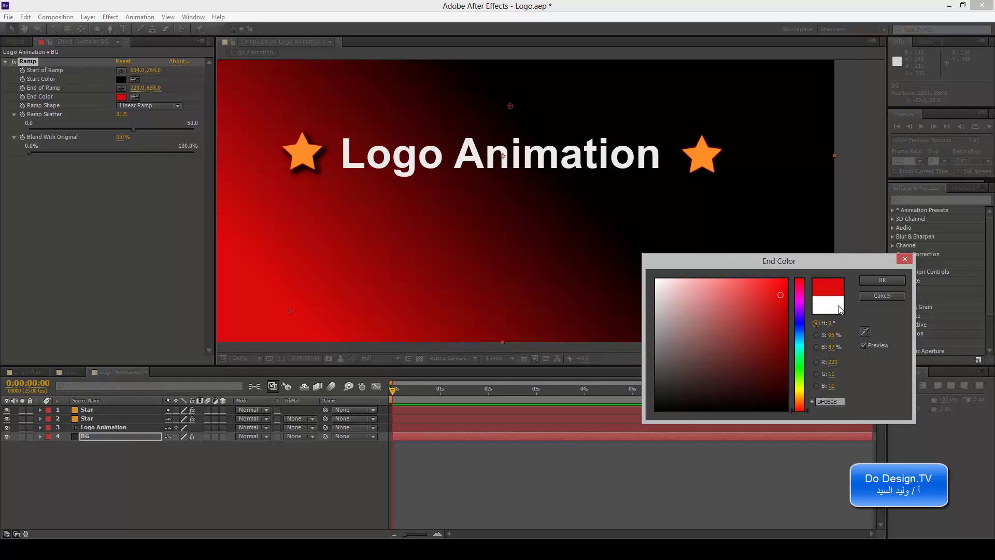
pyautogui.click(882, 280)
pyautogui.moveTo(133, 132); pyautogui.dragTo(99, 130)
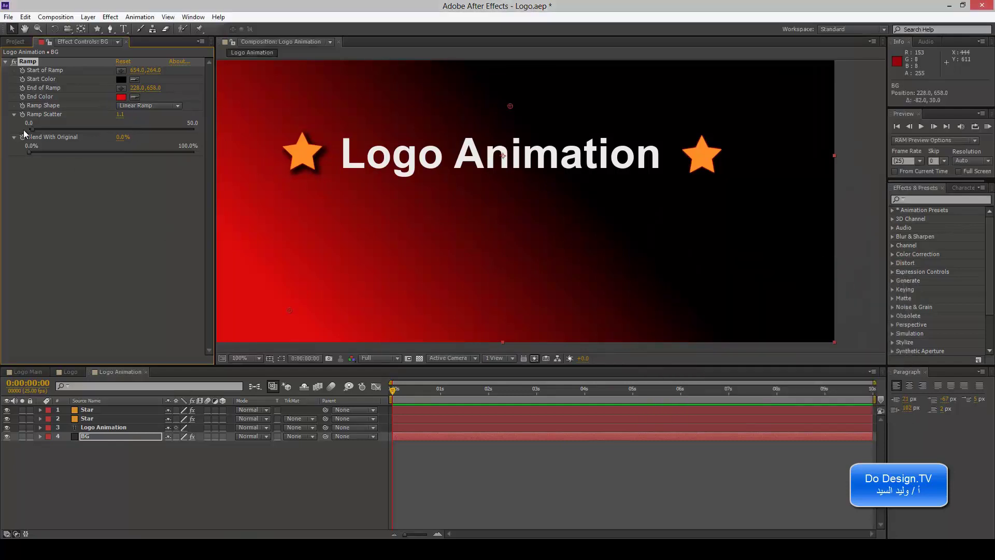
# Change the ramp's End Color from red to a bright cyan
pyautogui.click(121, 98)
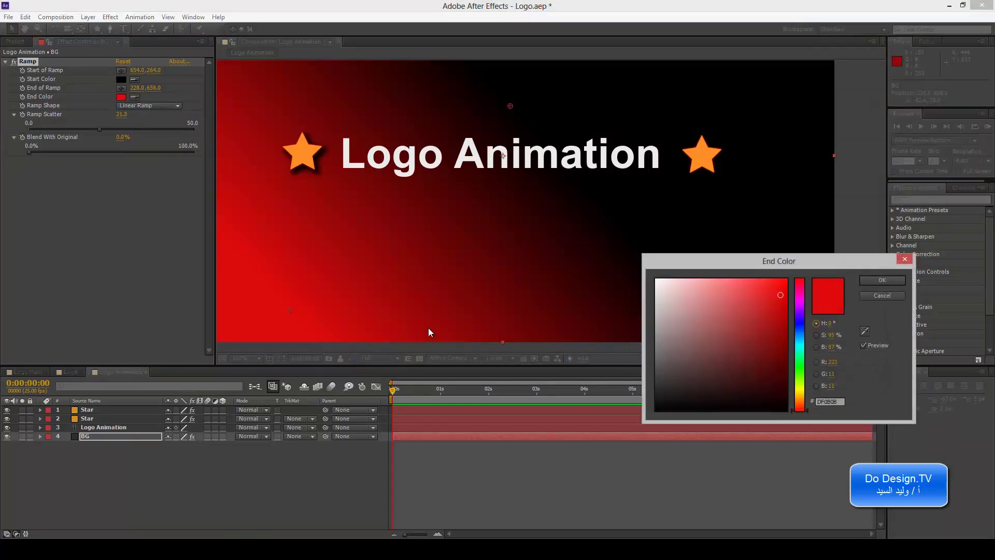
pyautogui.moveTo(804, 362); pyautogui.dragTo(804, 344)
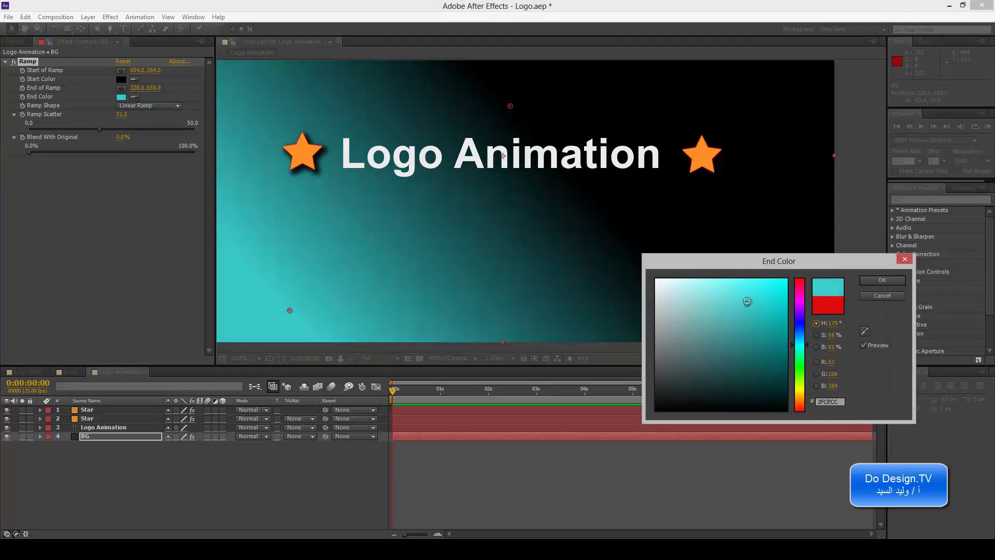
pyautogui.moveTo(746, 302); pyautogui.dragTo(724, 284)
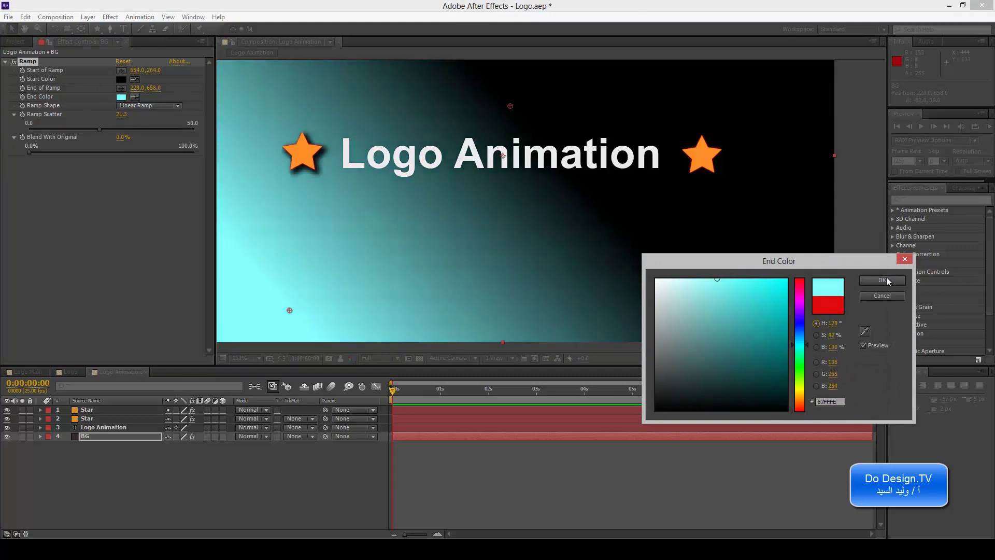
pyautogui.click(881, 279)
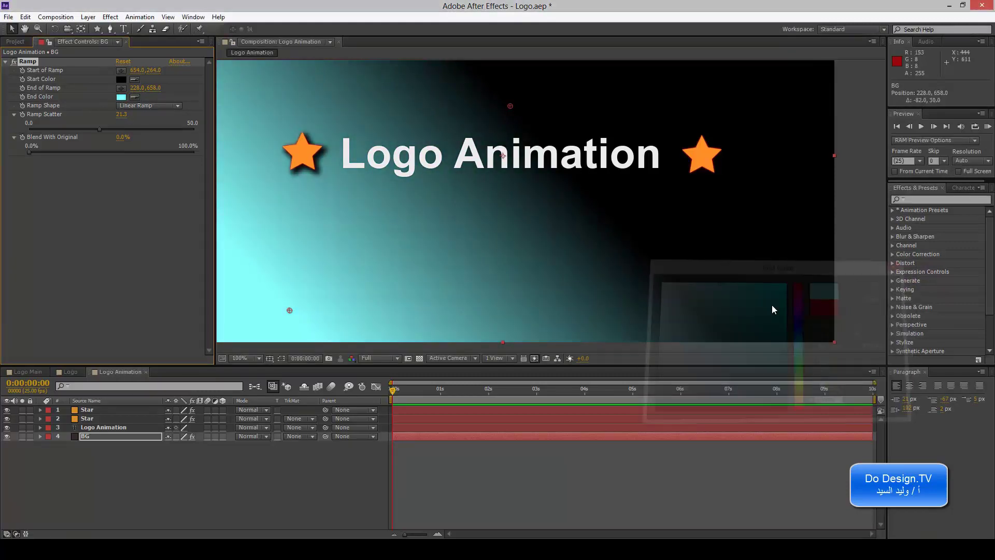
# Drag Ramp Scatter down to 0 and switch off the Ramp effect on BG
pyautogui.click(105, 129)
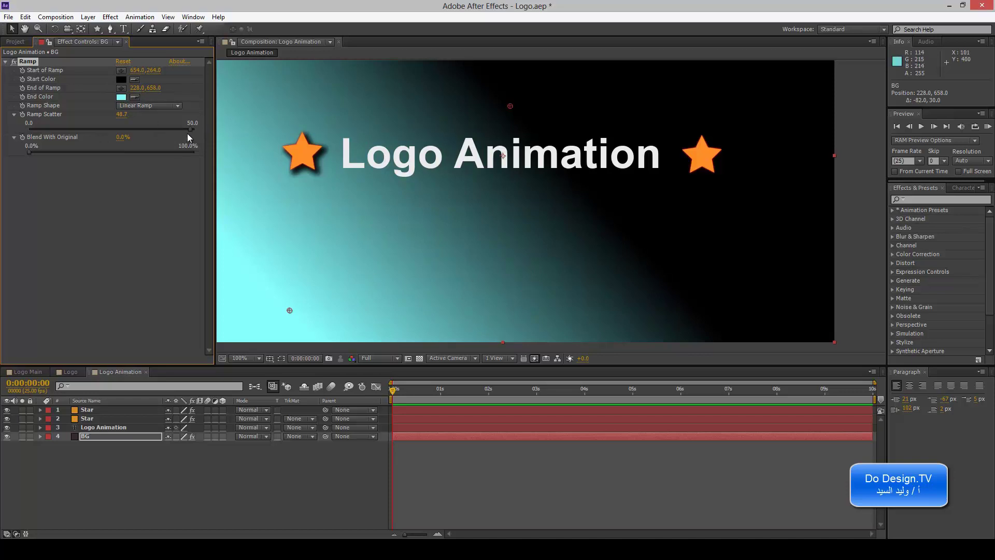
pyautogui.moveTo(119, 132); pyautogui.dragTo(11, 132)
pyautogui.scroll(-1, 470, 211)
pyautogui.scroll(-1, 470, 210)
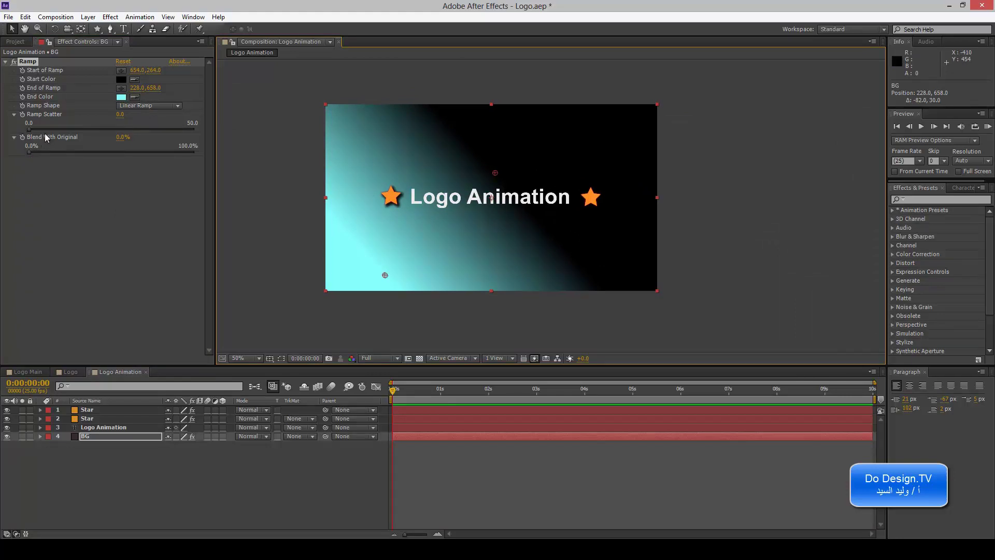
pyautogui.click(14, 61)
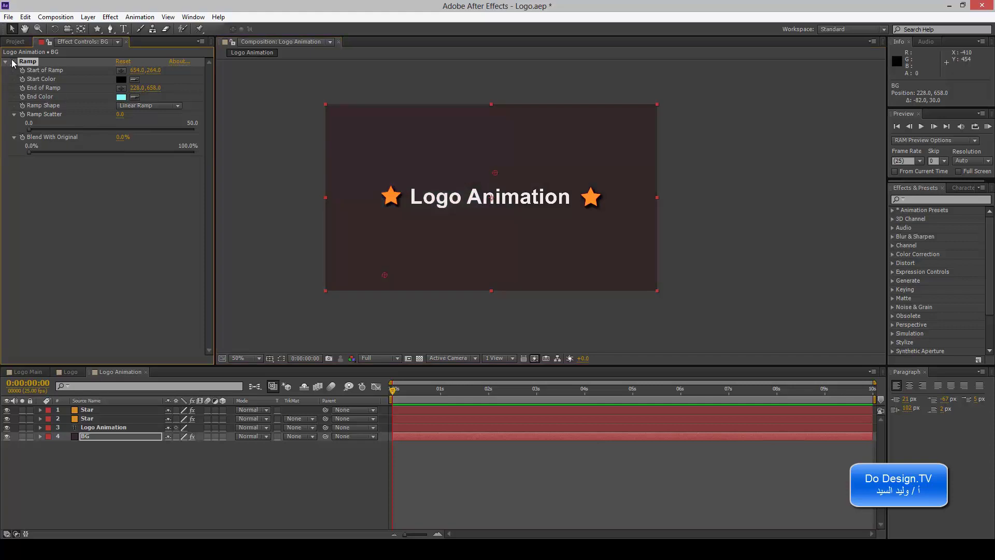
# Re-enable the Ramp effect and set Blend With Original to 1.0%
pyautogui.click(126, 437)
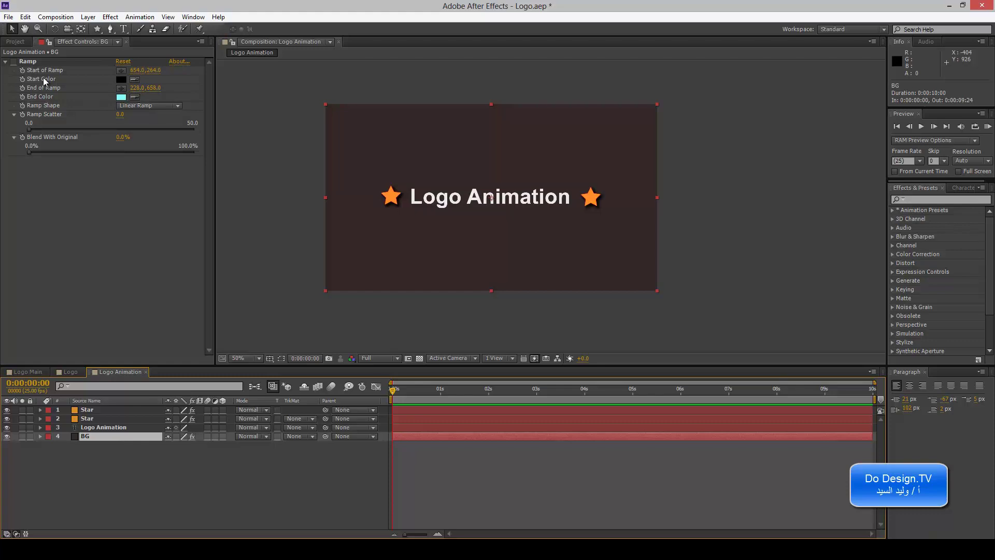
pyautogui.click(13, 62)
pyautogui.moveTo(123, 137); pyautogui.dragTo(187, 139)
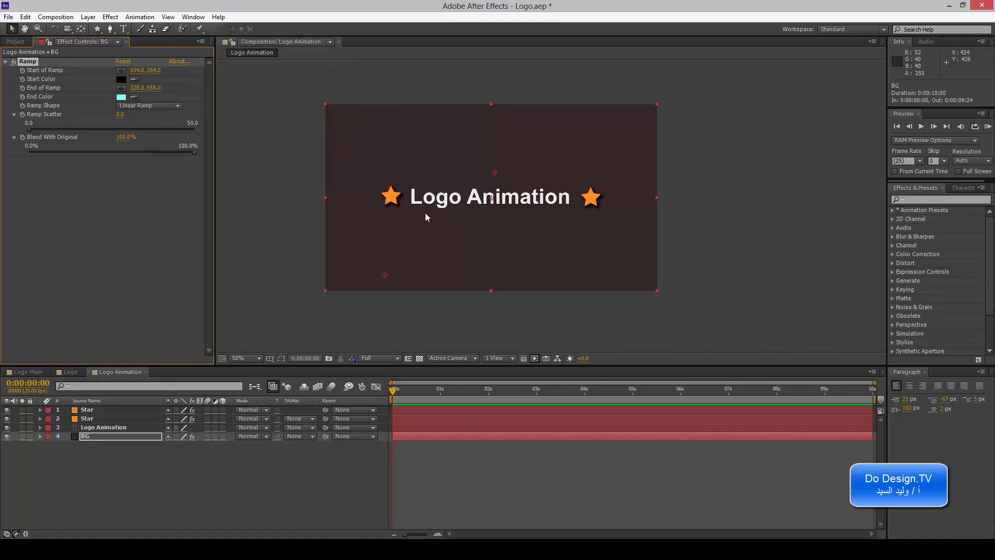
pyautogui.moveTo(124, 137); pyautogui.dragTo(70, 141)
pyautogui.moveTo(1, 141); pyautogui.dragTo(7, 171)
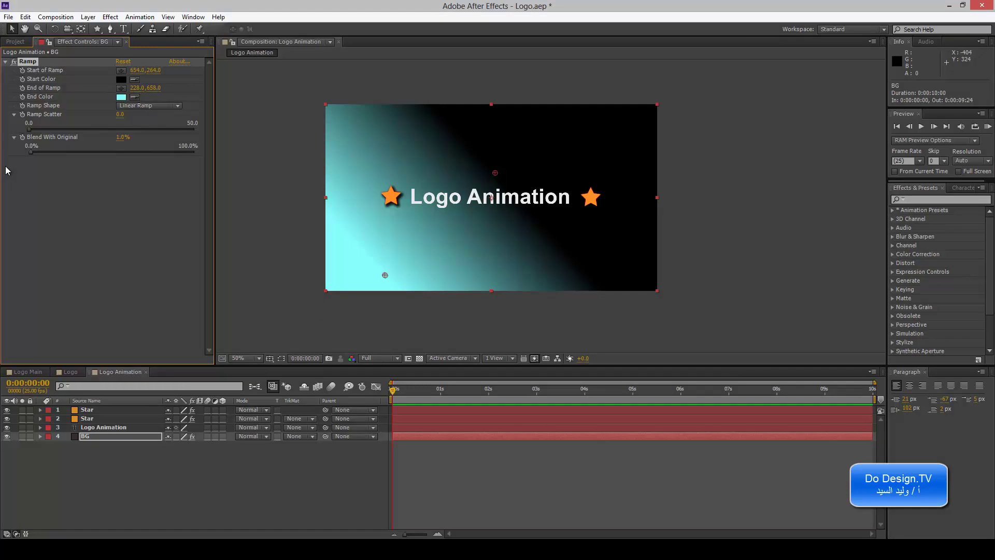
# Toggle the Ramp effect off and on to compare, then collapse Ramp Scatter and Blend With Original
pyautogui.click(96, 439)
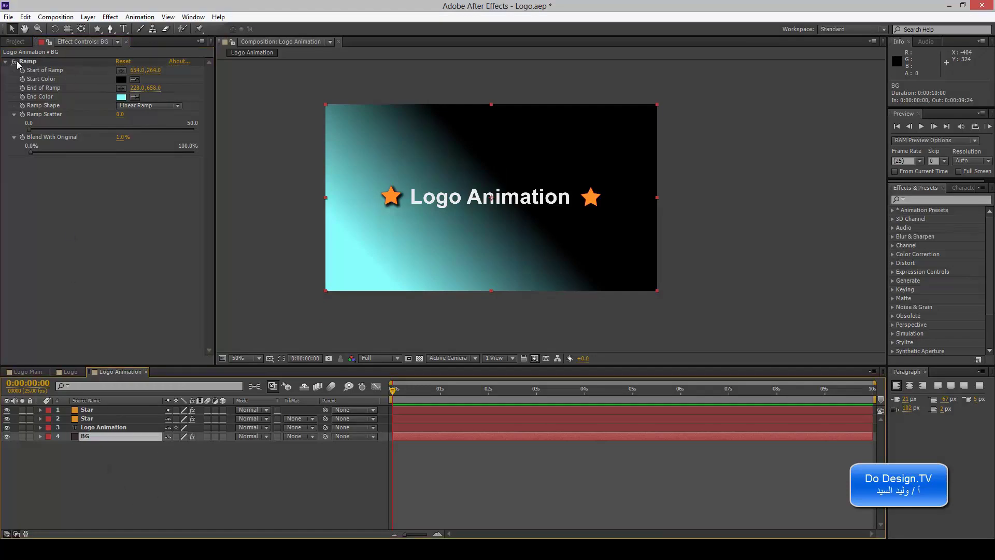
pyautogui.click(15, 62)
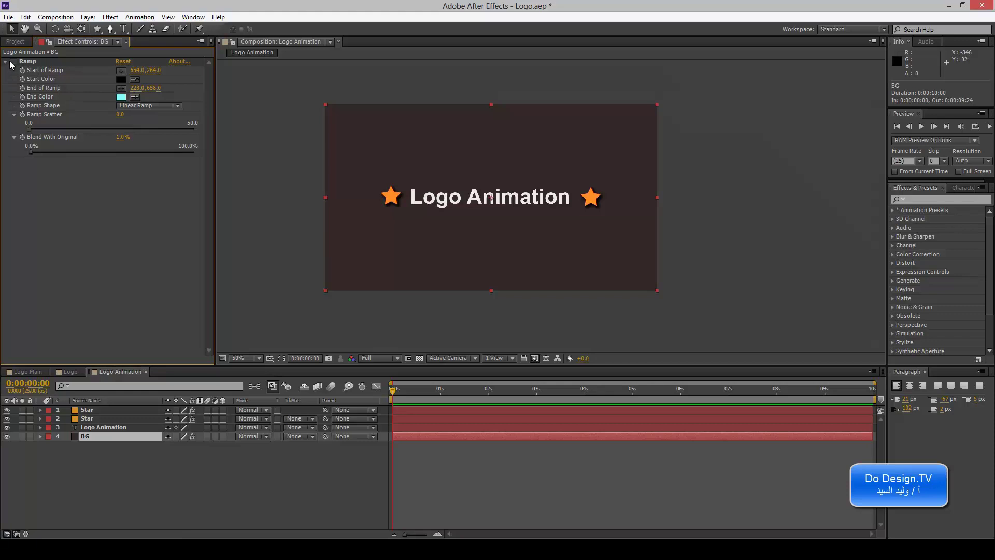
pyautogui.click(12, 61)
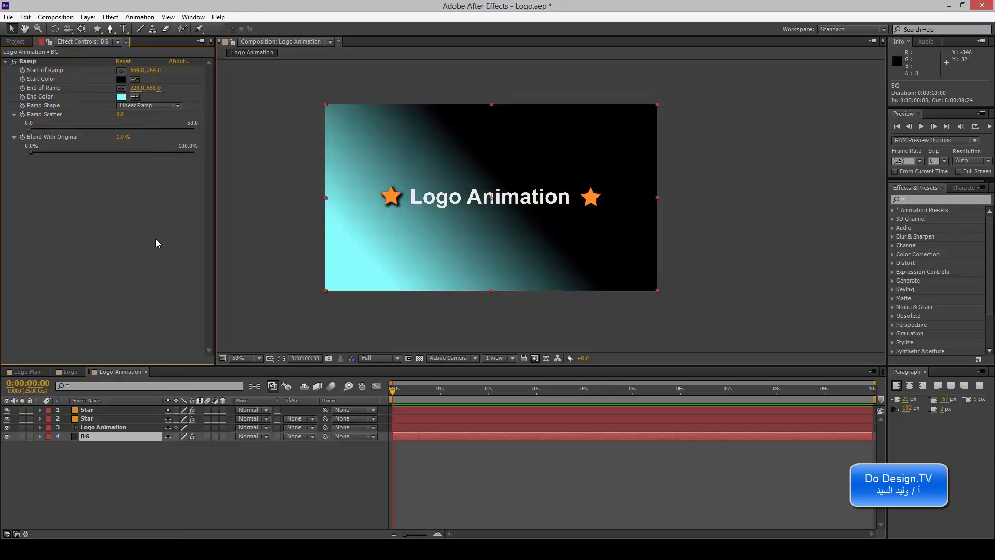
pyautogui.click(14, 114)
pyautogui.click(14, 124)
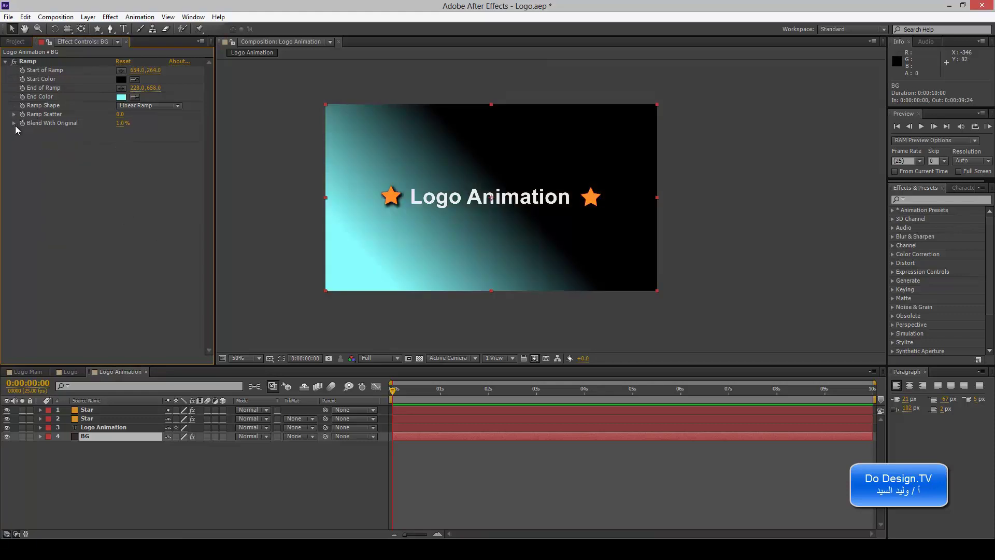
# Set Start Color to near-white and End Color to cyan 2CE0DE, then drag the start point upper right
pyautogui.click(120, 79)
pyautogui.moveTo(748, 344)
pyautogui.mouseDown()
pyautogui.moveTo(749, 304)
pyautogui.moveTo(693, 371)
pyautogui.moveTo(658, 284)
pyautogui.mouseUp()
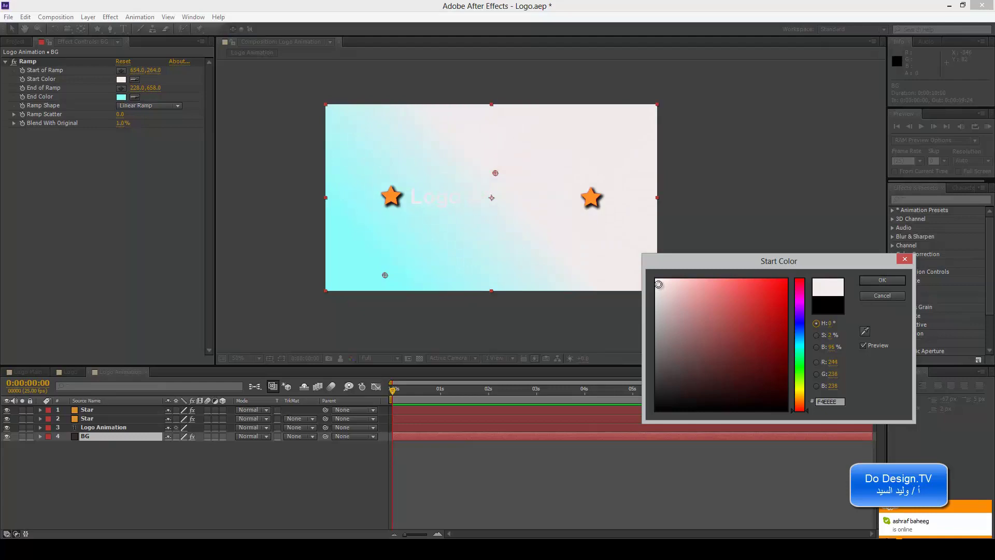
pyautogui.click(882, 281)
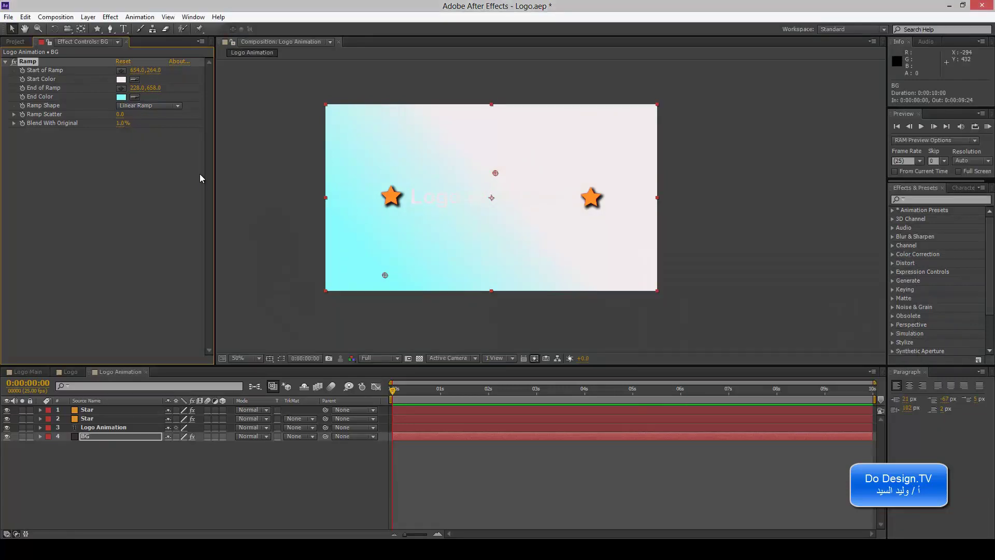
pyautogui.click(120, 97)
pyautogui.moveTo(741, 289); pyautogui.dragTo(762, 294)
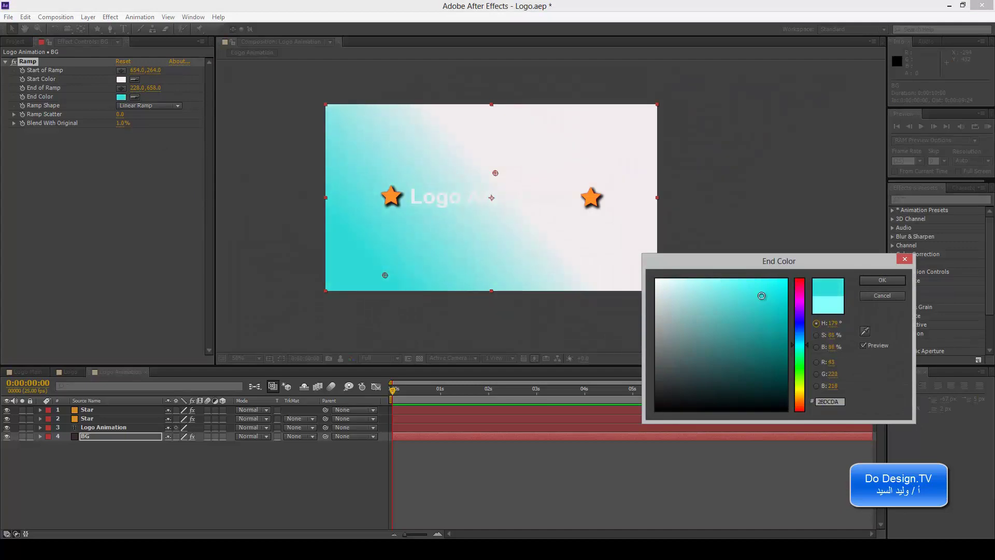
pyautogui.click(882, 281)
pyautogui.moveTo(497, 175)
pyautogui.mouseDown()
pyautogui.moveTo(584, 156)
pyautogui.moveTo(570, 174)
pyautogui.mouseUp()
# Drag the ramp handles so white starts at top centre and cyan ends at bottom centre
pyautogui.moveTo(385, 274)
pyautogui.mouseDown()
pyautogui.moveTo(555, 179)
pyautogui.moveTo(532, 177)
pyautogui.moveTo(551, 178)
pyautogui.moveTo(638, 132)
pyautogui.moveTo(551, 197)
pyautogui.moveTo(608, 160)
pyautogui.moveTo(483, 192)
pyautogui.moveTo(616, 150)
pyautogui.mouseUp()
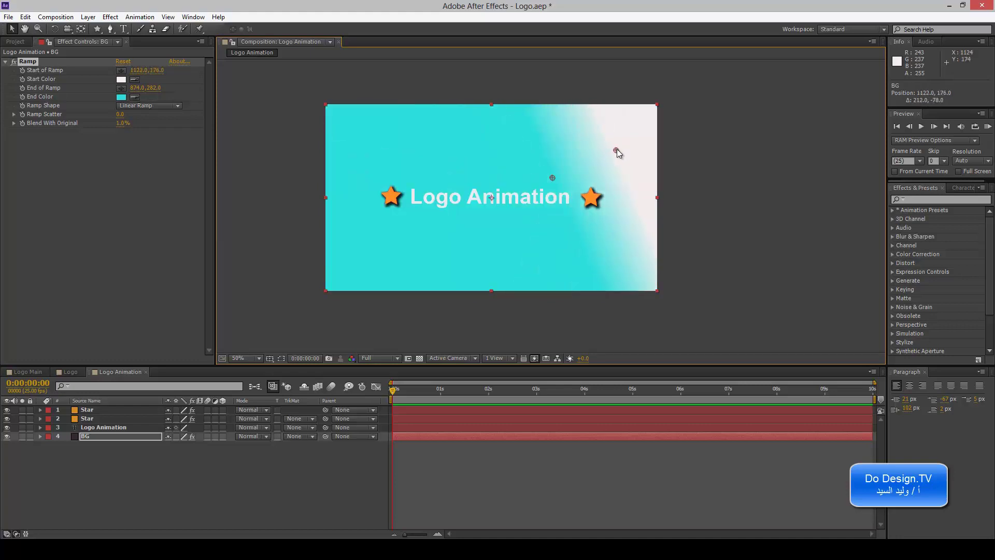
pyautogui.moveTo(553, 179)
pyautogui.mouseDown()
pyautogui.moveTo(493, 201)
pyautogui.moveTo(651, 130)
pyautogui.mouseUp()
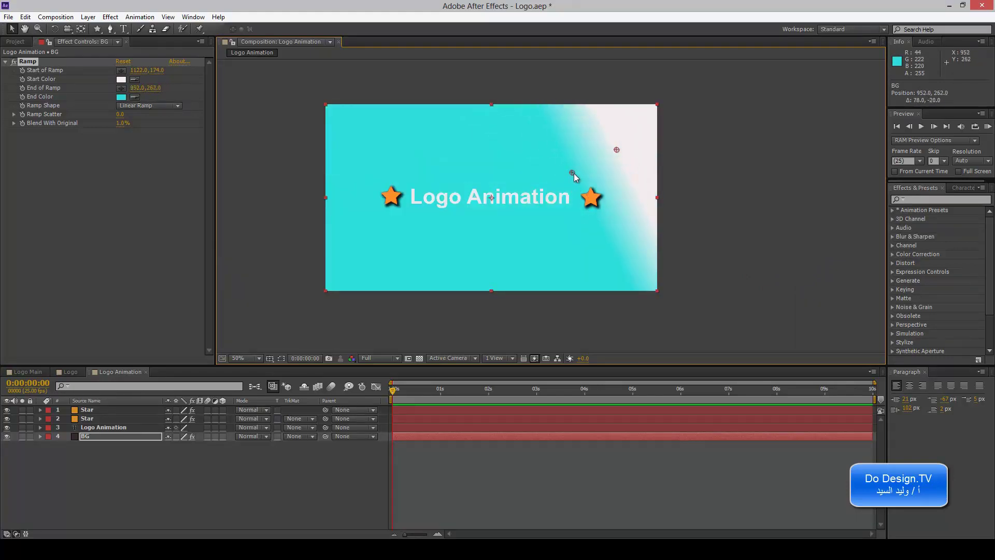
pyautogui.moveTo(652, 131); pyautogui.dragTo(649, 150)
pyautogui.moveTo(632, 183)
pyautogui.mouseDown()
pyautogui.moveTo(511, 179)
pyautogui.moveTo(577, 171)
pyautogui.moveTo(537, 190)
pyautogui.moveTo(583, 150)
pyautogui.moveTo(419, 247)
pyautogui.moveTo(363, 260)
pyautogui.mouseUp()
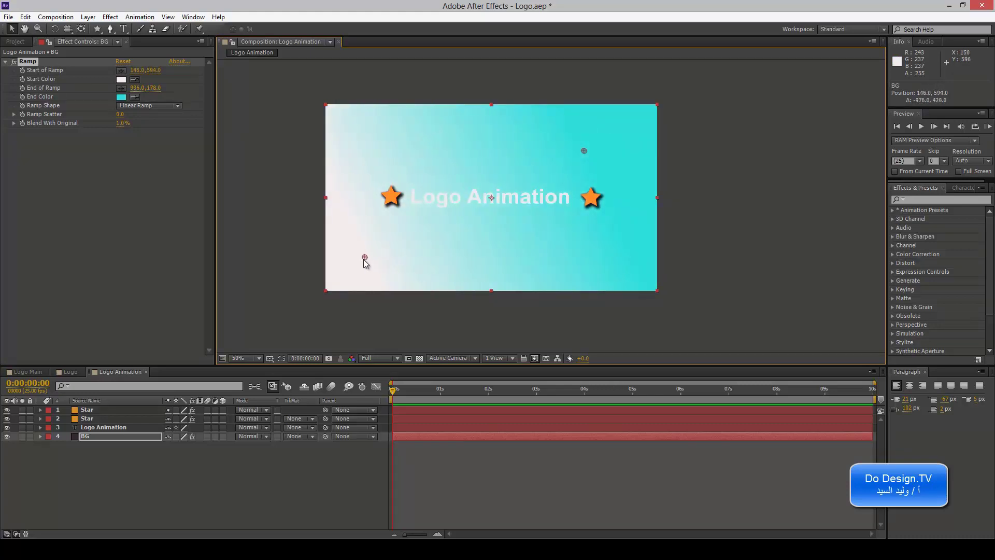
pyautogui.moveTo(583, 152); pyautogui.dragTo(489, 122)
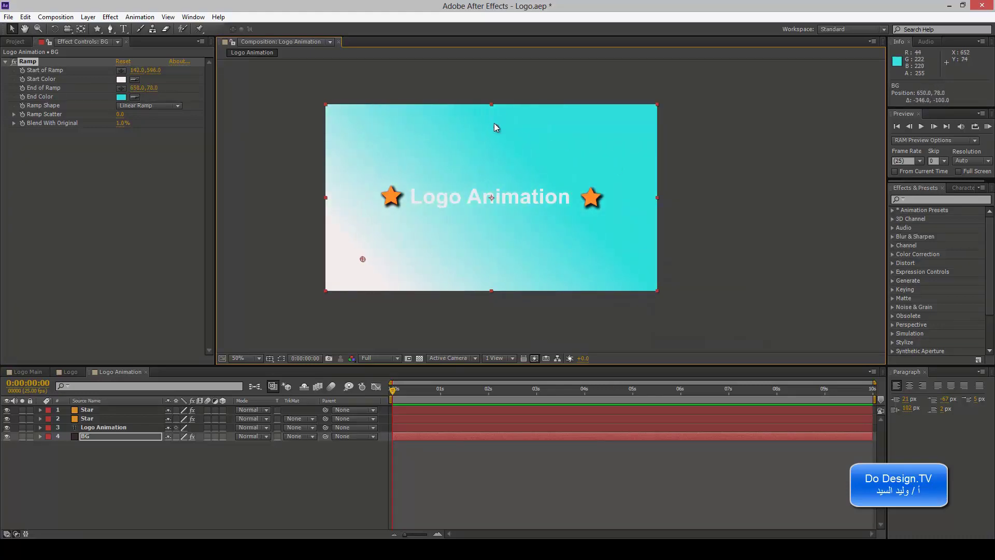
pyautogui.moveTo(362, 260); pyautogui.dragTo(493, 264)
pyautogui.moveTo(489, 121)
pyautogui.mouseDown()
pyautogui.moveTo(473, 264)
pyautogui.moveTo(492, 123)
pyautogui.mouseUp()
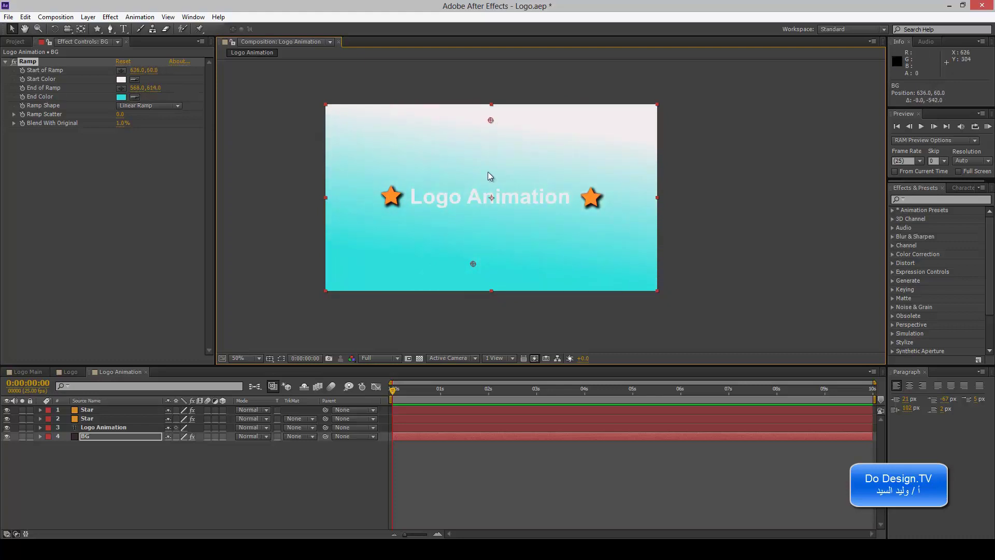
pyautogui.moveTo(473, 264); pyautogui.dragTo(483, 264)
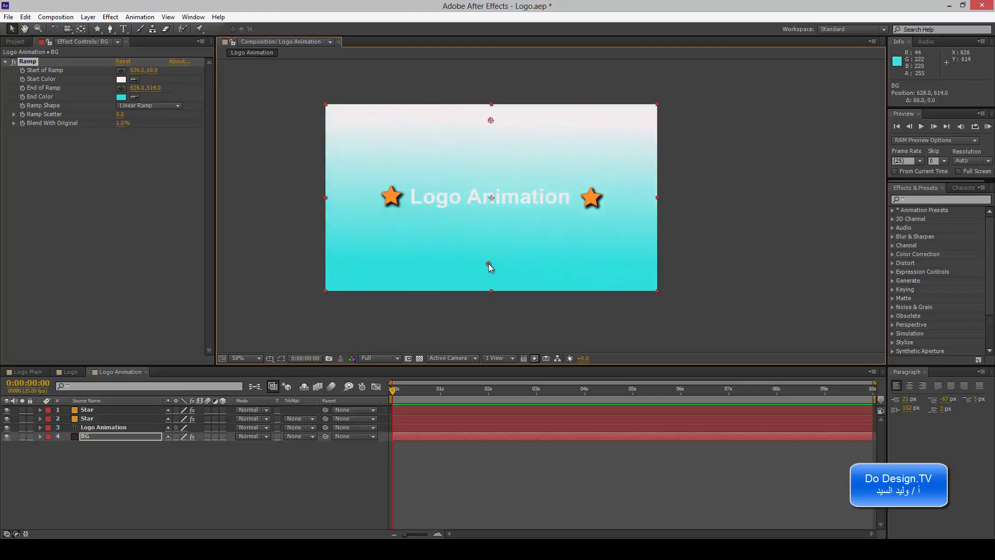
pyautogui.scroll(2, 437, 297)
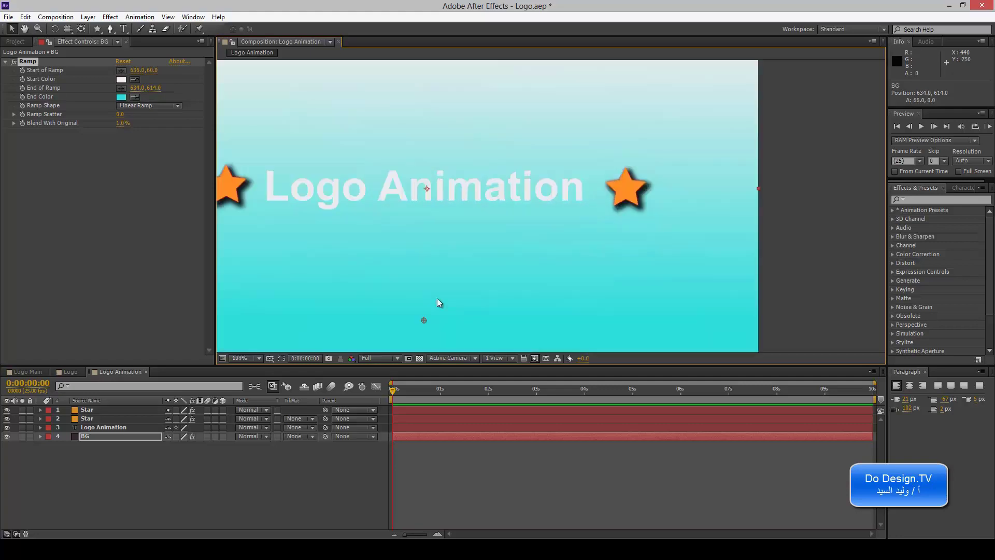
pyautogui.moveTo(434, 281); pyautogui.dragTo(513, 285)
pyautogui.scroll(-2, 511, 284)
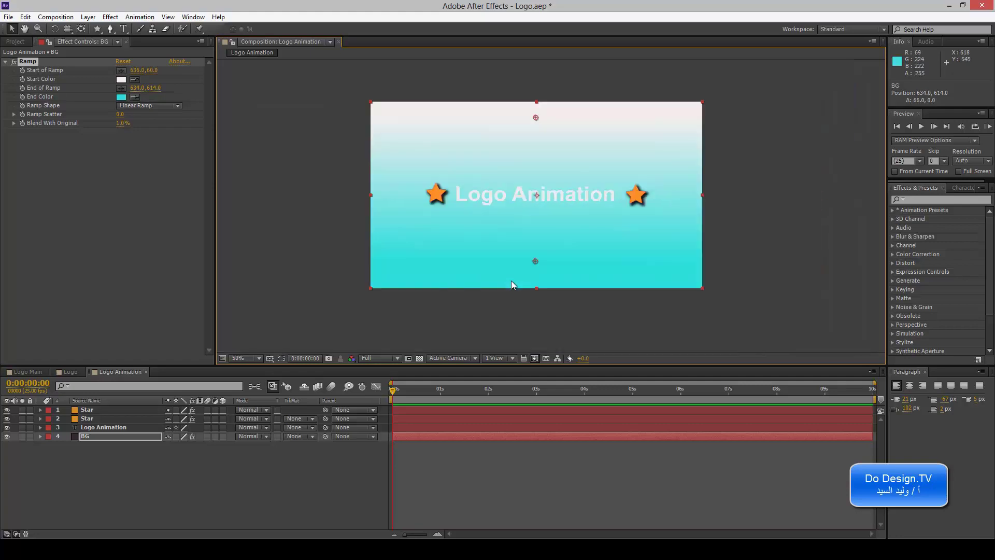
pyautogui.moveTo(431, 278); pyautogui.dragTo(397, 277)
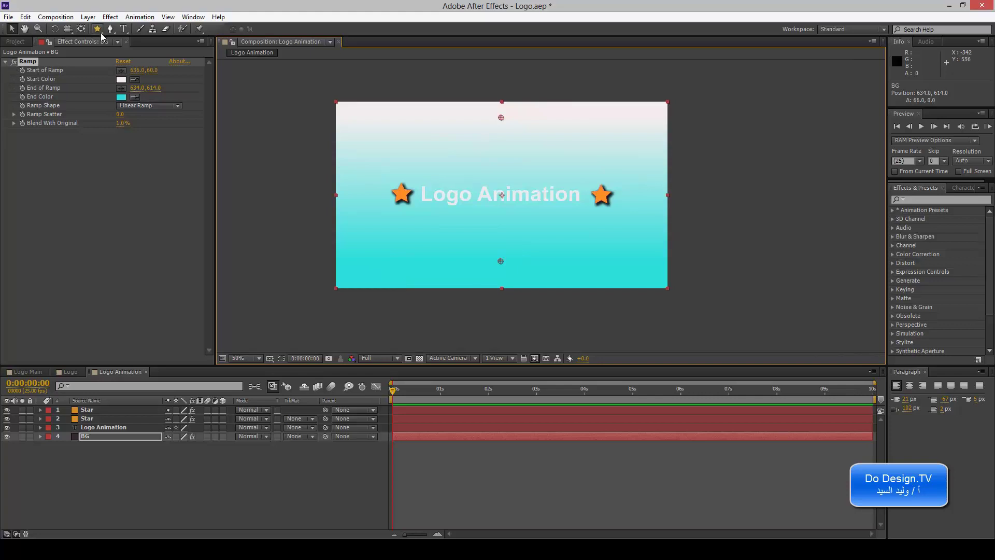
# Apply Color Correction > Tint to the BG layer, turning the cyan ramp white-to-grey
pyautogui.click(115, 18)
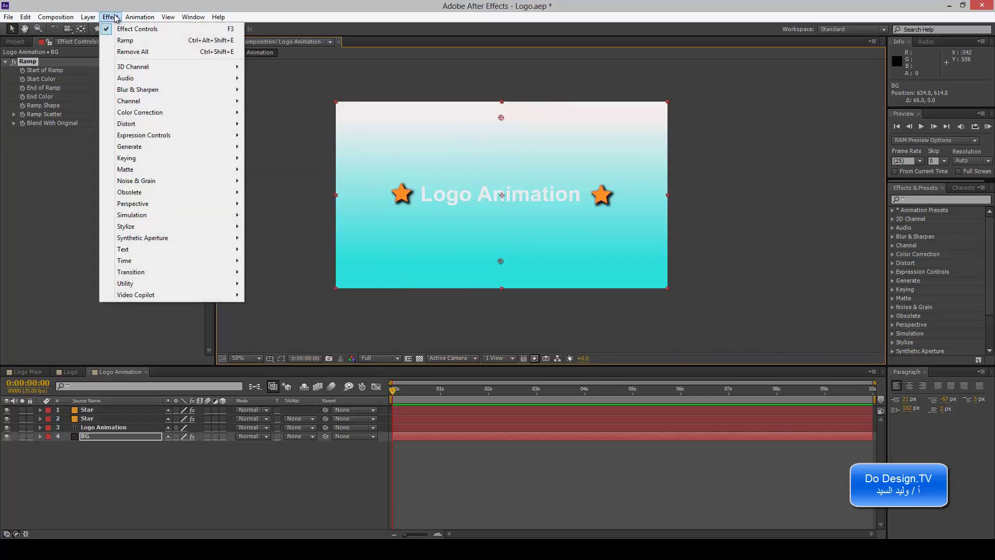
pyautogui.moveTo(211, 284)
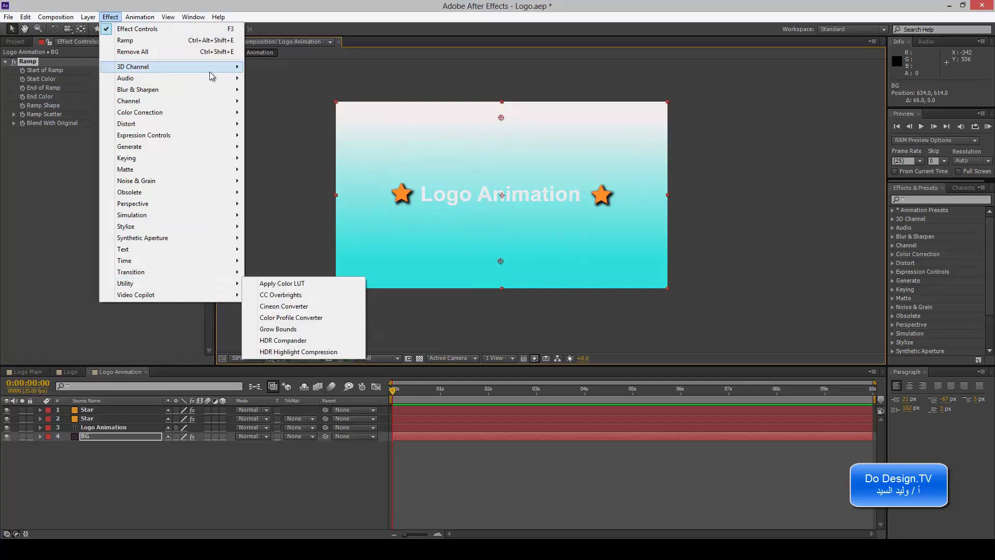
pyautogui.moveTo(215, 150)
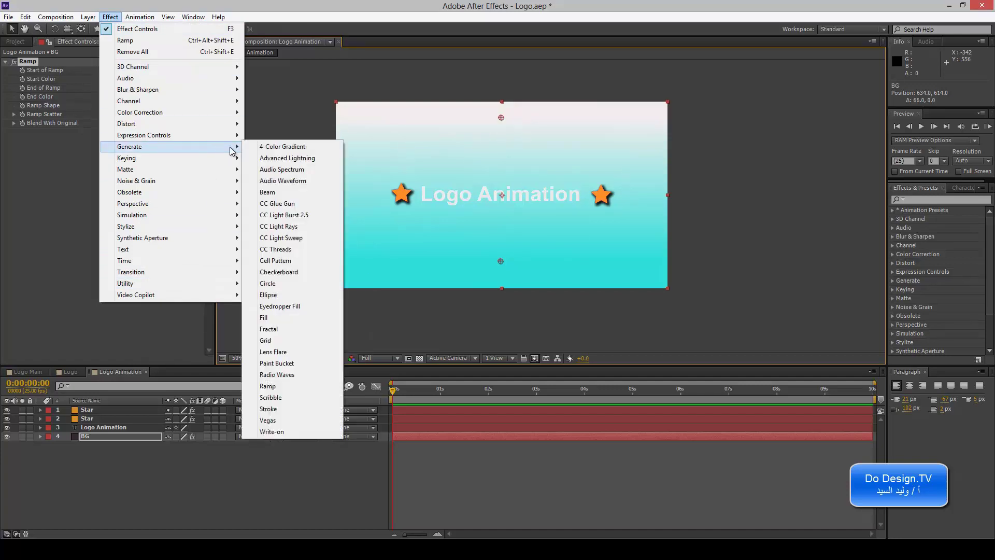
pyautogui.moveTo(231, 113)
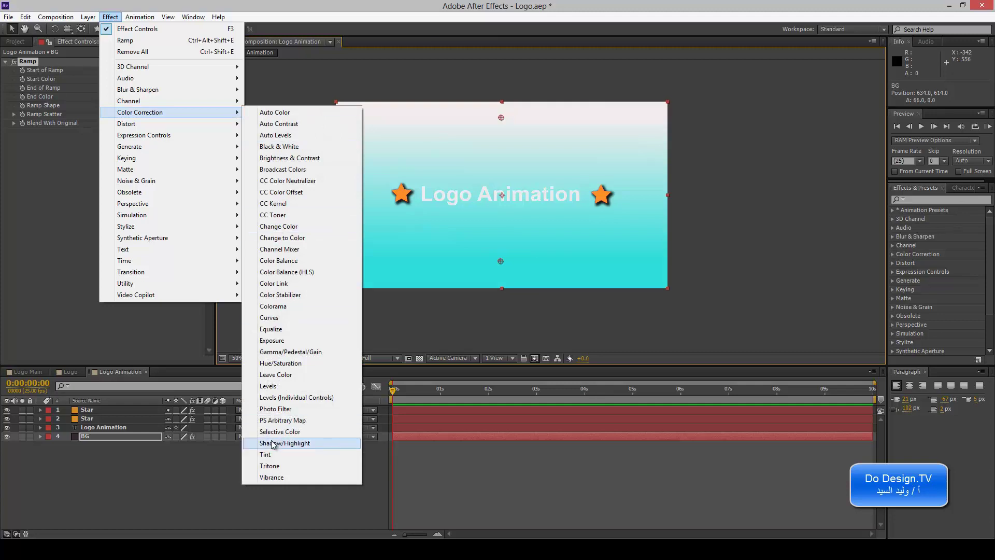
pyautogui.click(281, 454)
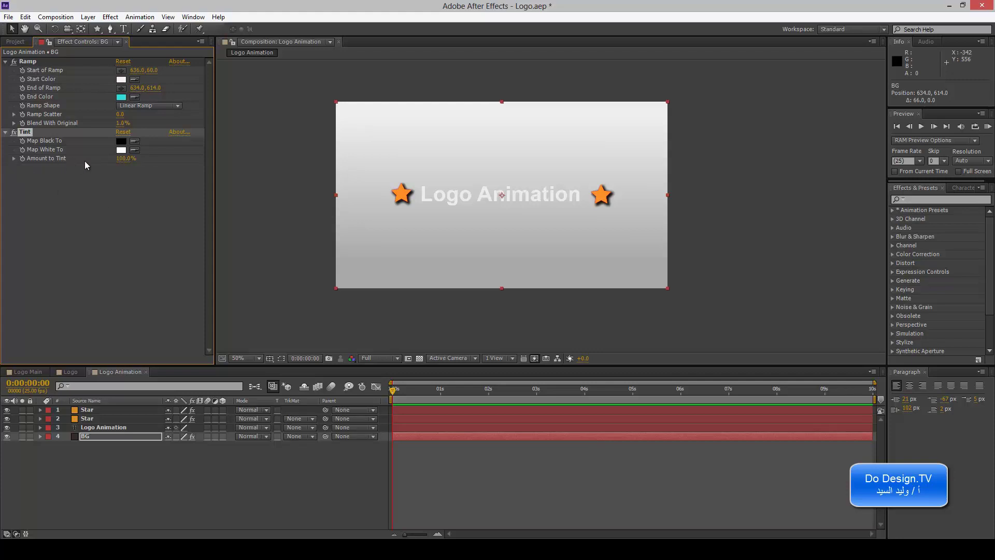
# Try Tint amounts from 0% up to about 35%, then delete the Tint effect from BG
pyautogui.moveTo(118, 158); pyautogui.dragTo(46, 161)
pyautogui.moveTo(47, 161); pyautogui.dragTo(73, 163)
pyautogui.moveTo(78, 162)
pyautogui.mouseDown()
pyautogui.moveTo(61, 164)
pyautogui.moveTo(125, 165)
pyautogui.mouseUp()
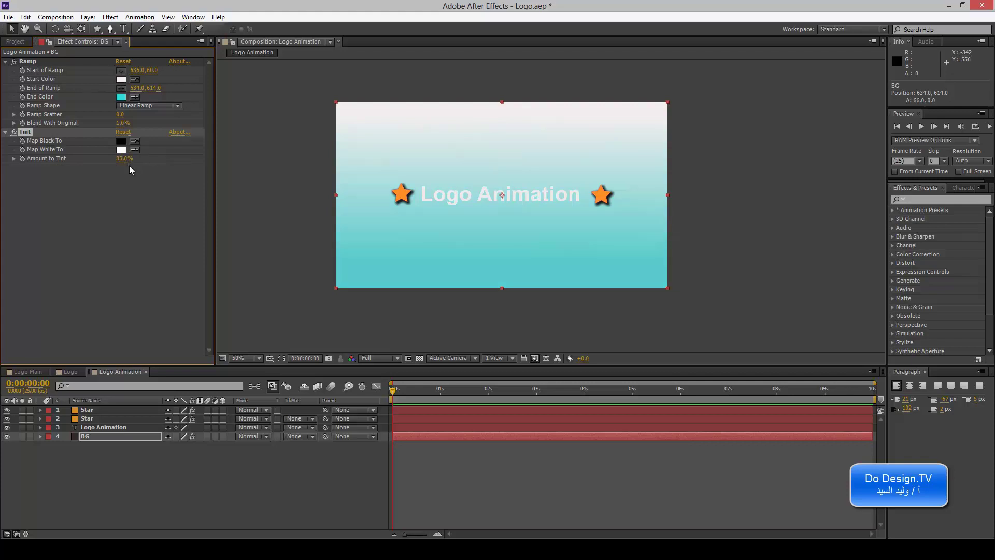
pyautogui.moveTo(125, 165); pyautogui.dragTo(64, 155)
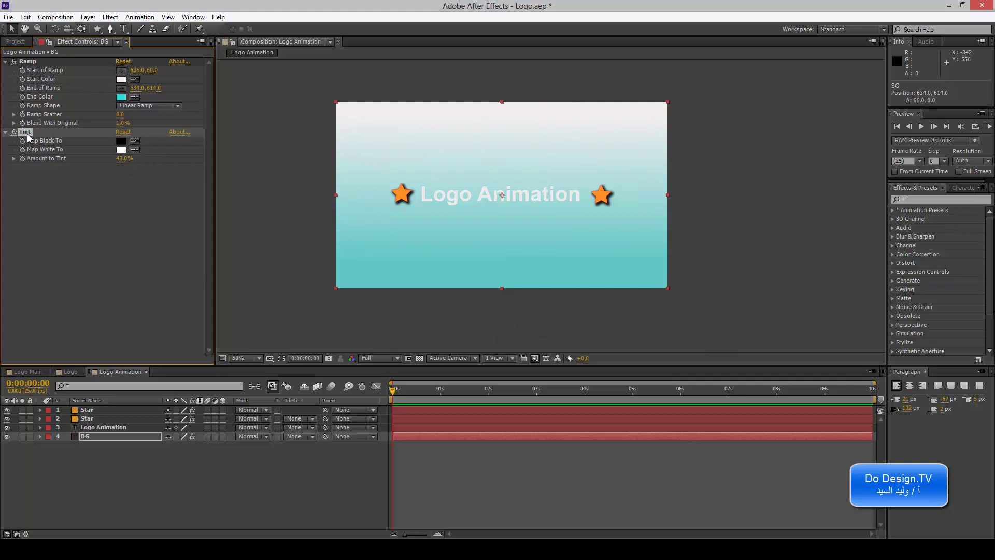
pyautogui.press('Delete')
pyautogui.click(110, 17)
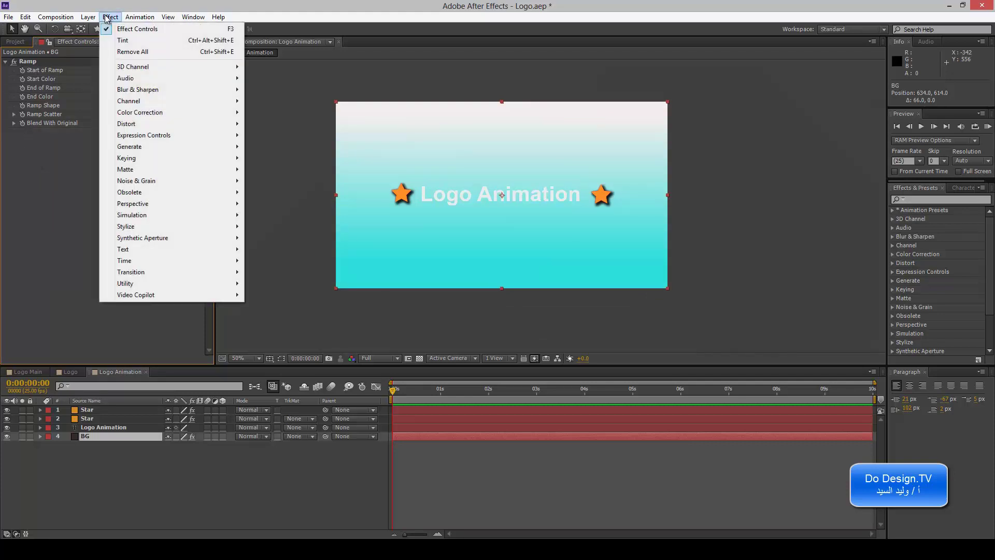
# Apply Color Correction > Tritone to BG for a white-to-beige gradient
pyautogui.moveTo(212, 114)
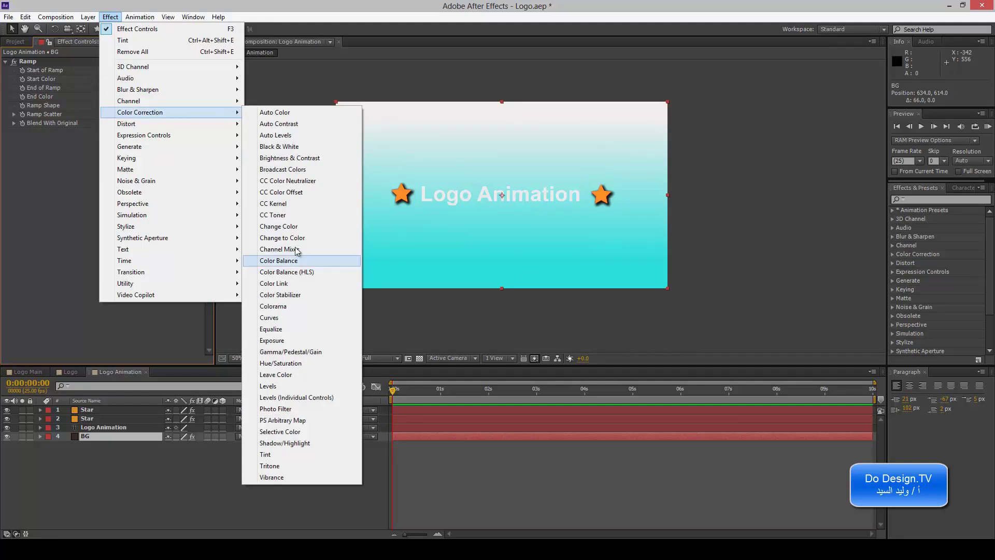
pyautogui.click(294, 462)
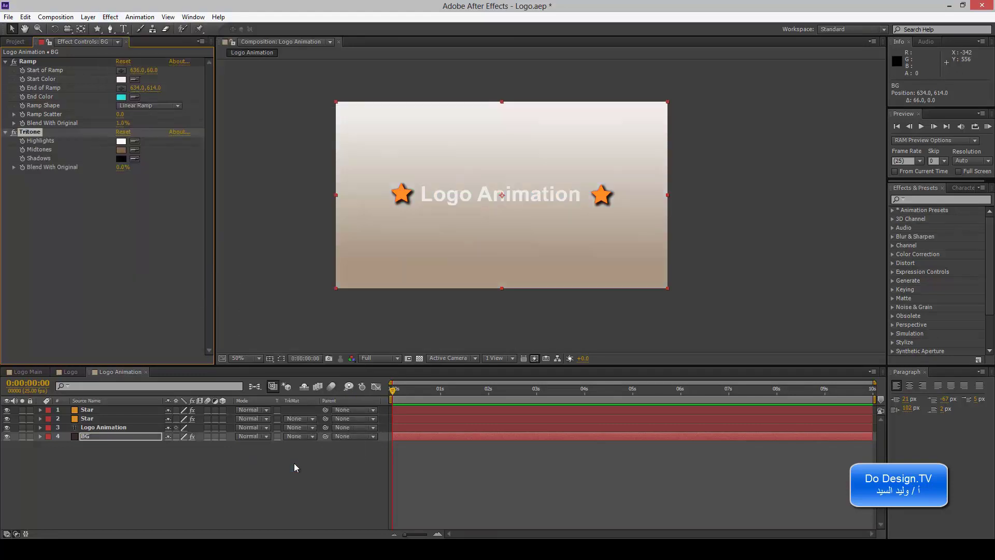
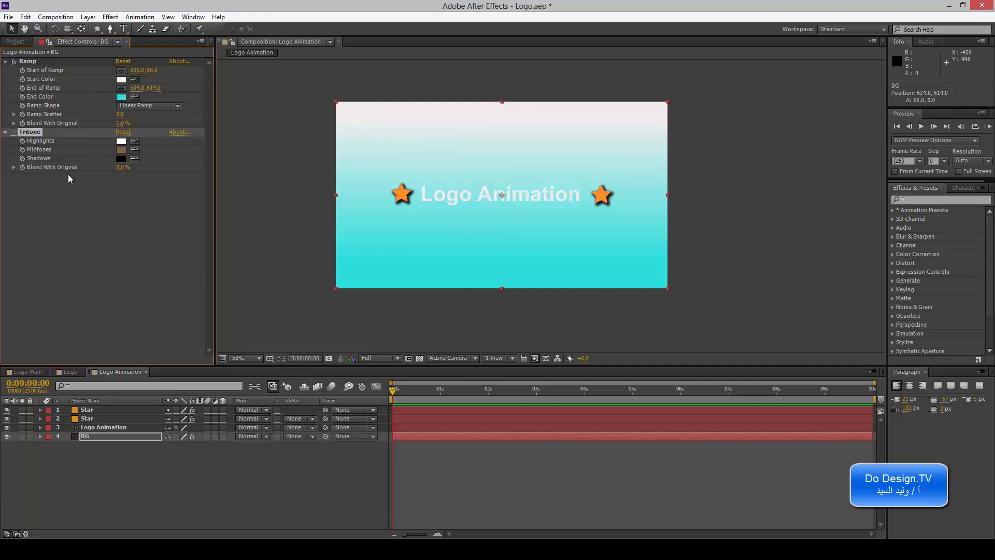
# Enable the BG layer's Tritone effect and set its Highlights colour to pure red
pyautogui.click(14, 132)
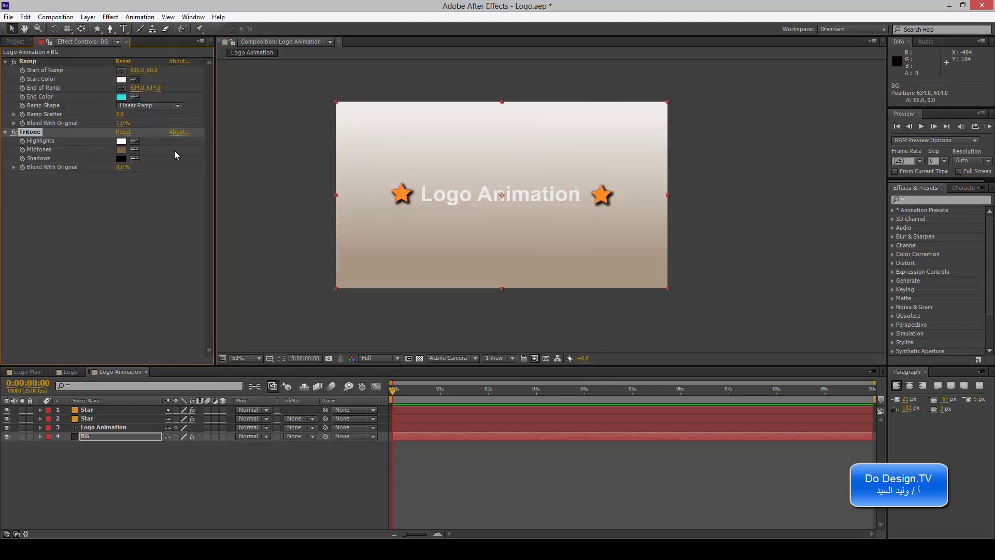
pyautogui.click(121, 141)
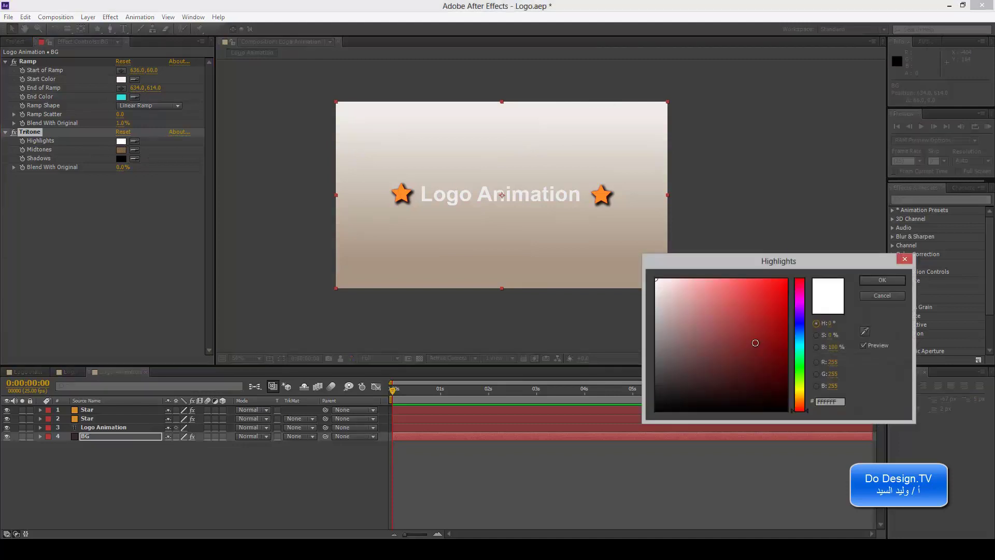
pyautogui.moveTo(755, 344); pyautogui.dragTo(793, 246)
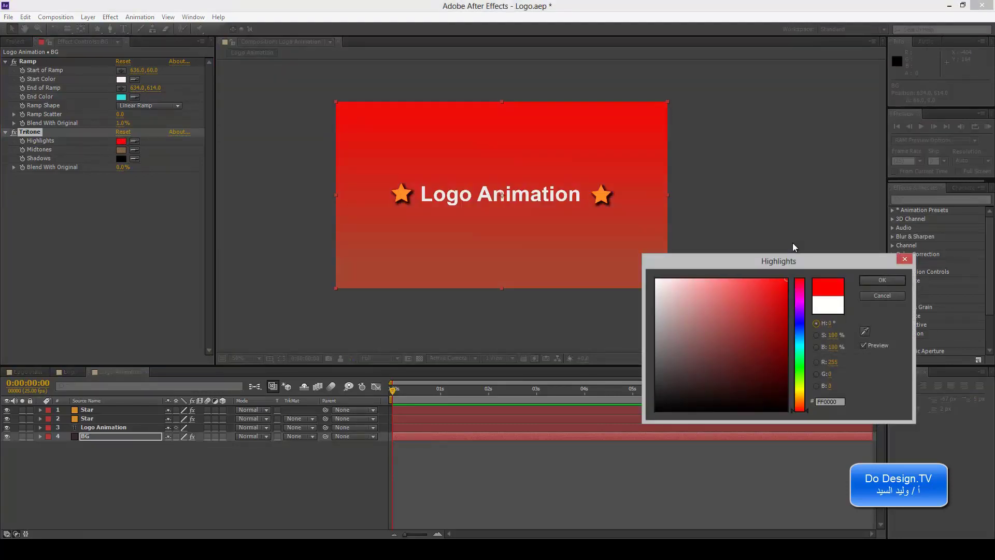
pyautogui.click(878, 281)
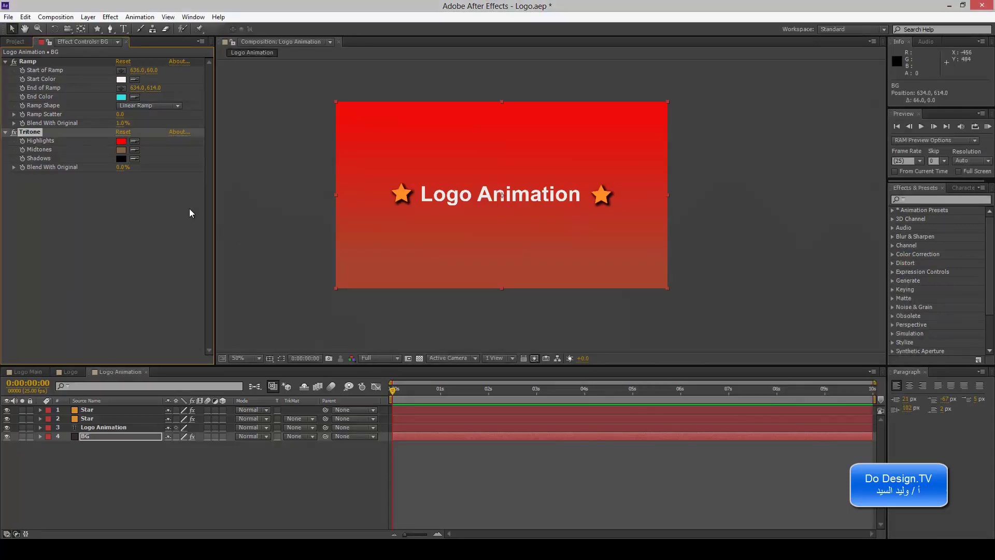
# Set the Tritone Midtones colour to a deep blue
pyautogui.click(120, 150)
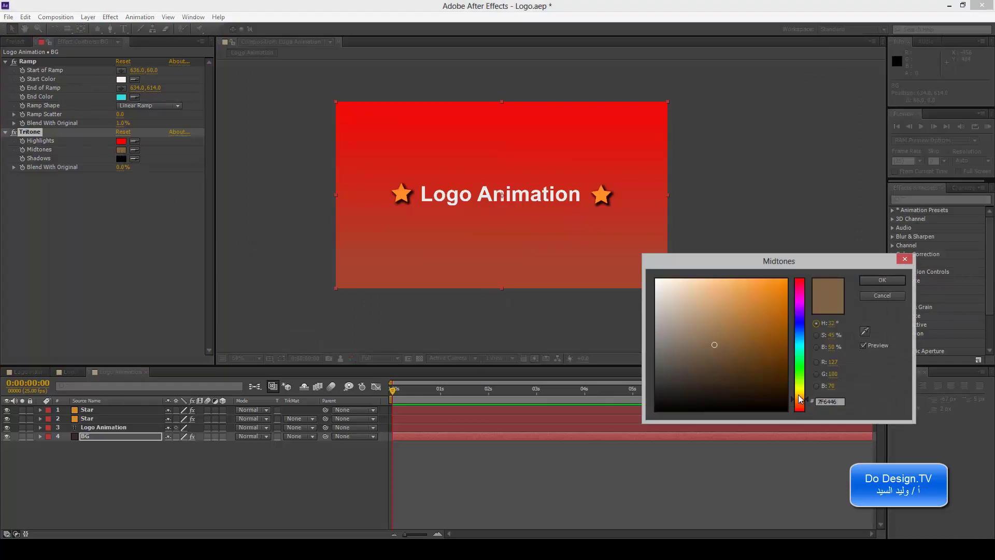
pyautogui.moveTo(772, 367)
pyautogui.mouseDown()
pyautogui.moveTo(655, 284)
pyautogui.moveTo(696, 402)
pyautogui.moveTo(763, 305)
pyautogui.moveTo(806, 294)
pyautogui.moveTo(764, 382)
pyautogui.moveTo(773, 279)
pyautogui.moveTo(691, 381)
pyautogui.moveTo(779, 268)
pyautogui.moveTo(777, 284)
pyautogui.mouseUp()
pyautogui.click(802, 340)
pyautogui.click(882, 280)
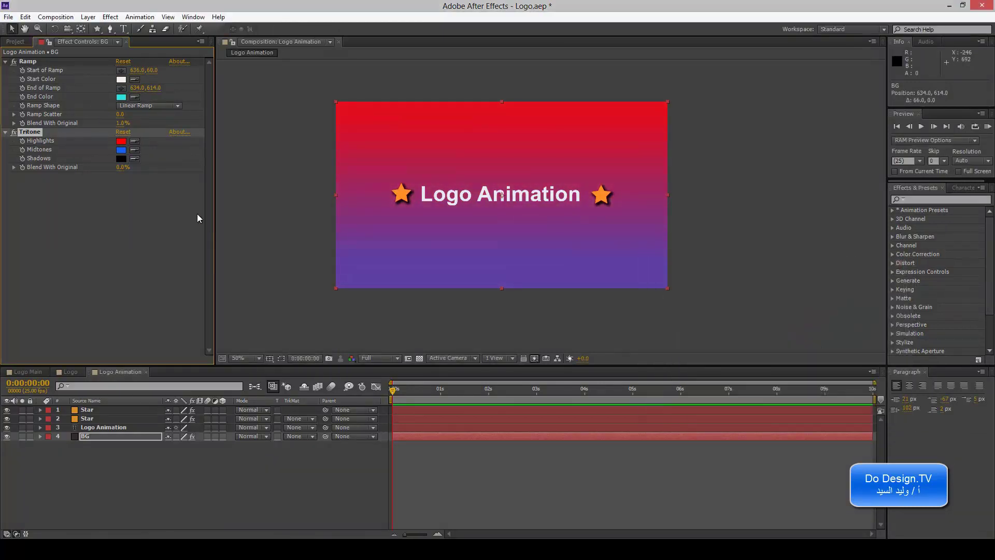
# Keep the Tritone Shadows black and set Blend With Original to about 72%
pyautogui.click(121, 159)
pyautogui.moveTo(704, 343)
pyautogui.mouseDown()
pyautogui.moveTo(780, 378)
pyautogui.moveTo(691, 365)
pyautogui.moveTo(729, 346)
pyautogui.moveTo(762, 382)
pyautogui.mouseUp()
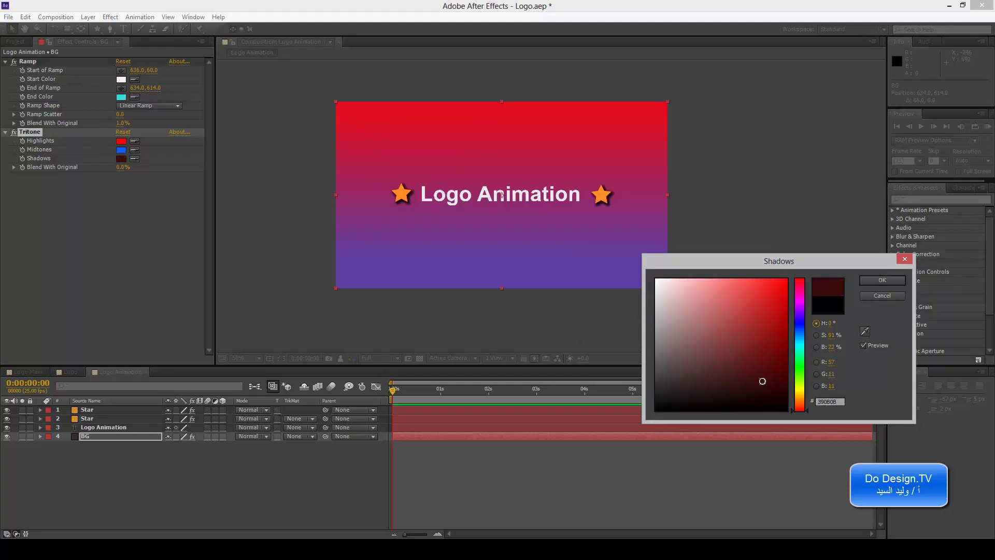
pyautogui.moveTo(762, 381)
pyautogui.mouseDown()
pyautogui.moveTo(701, 357)
pyautogui.moveTo(750, 292)
pyautogui.mouseUp()
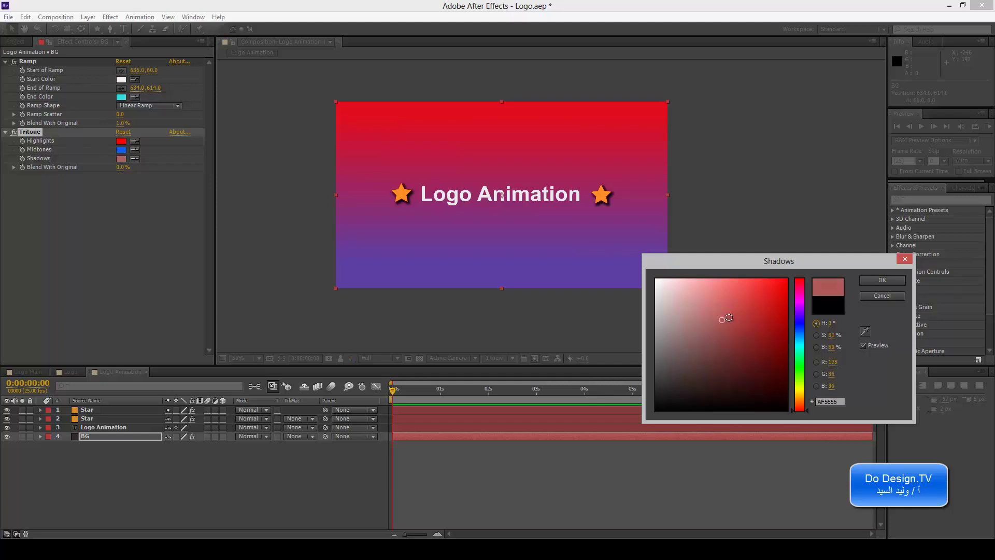
pyautogui.click(882, 295)
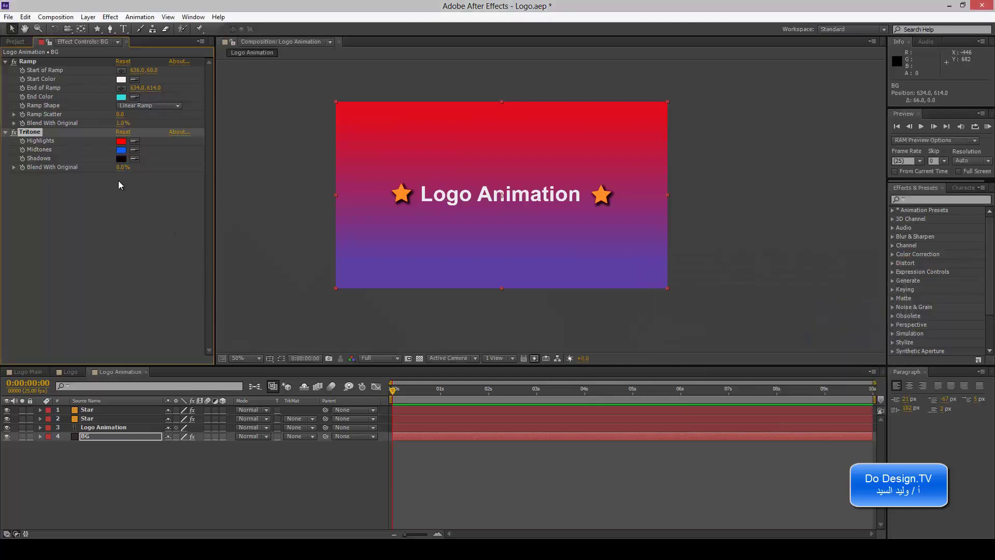
pyautogui.moveTo(121, 166); pyautogui.dragTo(160, 169)
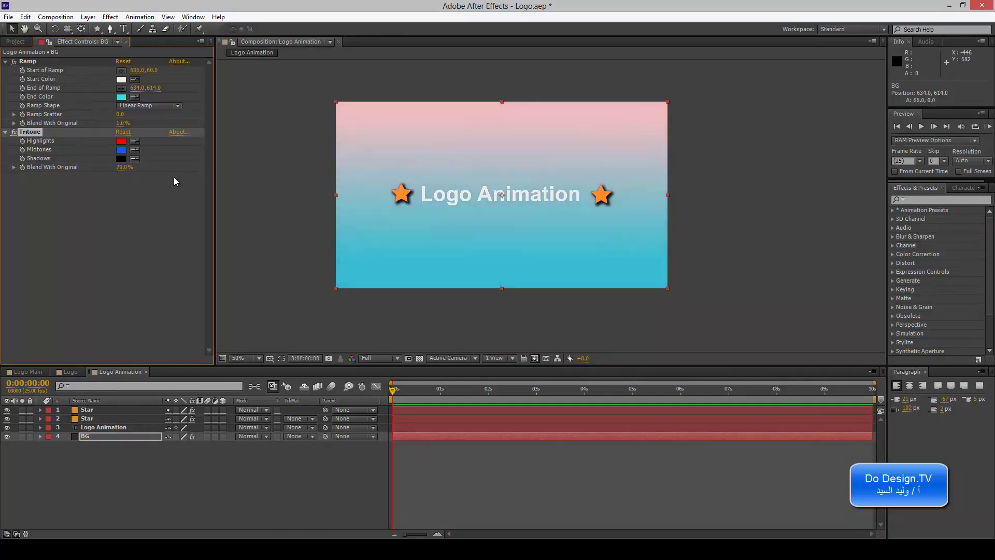
# Change the Tritone Highlights colour to a pale green, near white
pyautogui.click(121, 140)
pyautogui.click(703, 292)
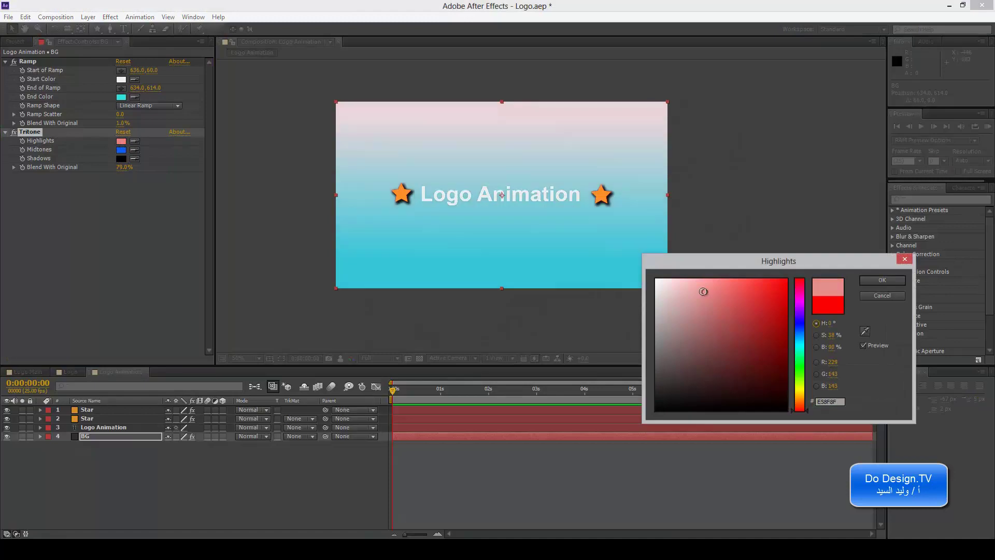
pyautogui.moveTo(703, 291); pyautogui.dragTo(685, 280)
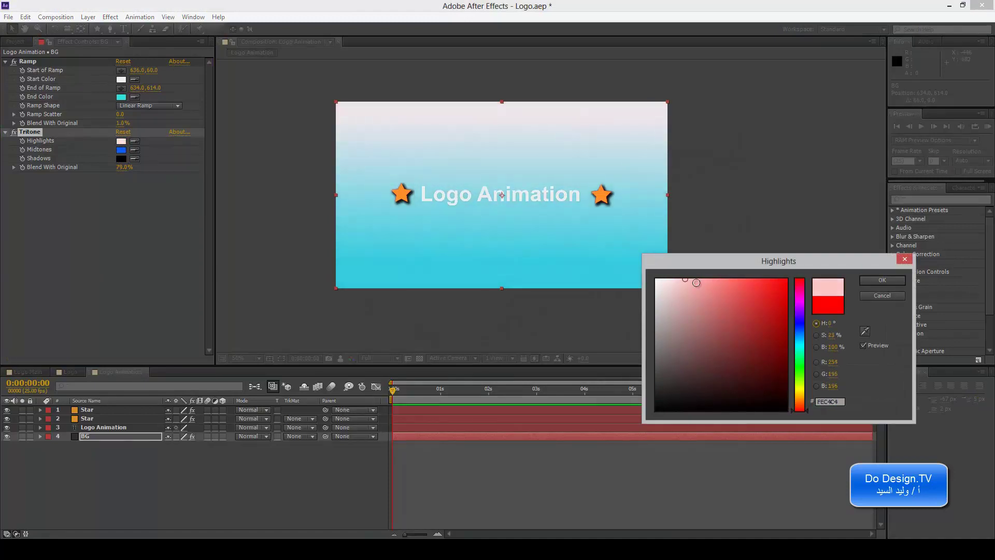
pyautogui.click(732, 311)
pyautogui.moveTo(803, 366); pyautogui.dragTo(804, 373)
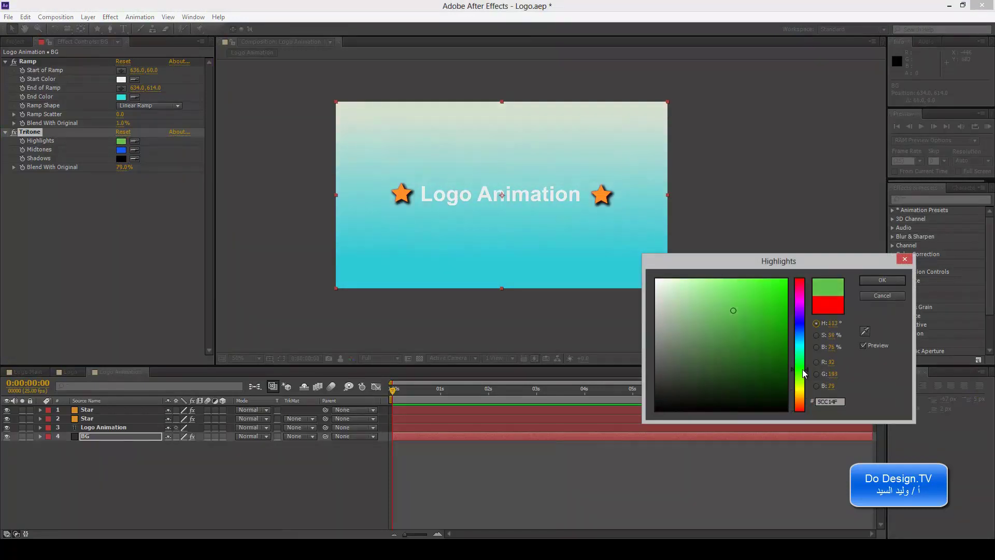
pyautogui.moveTo(732, 303); pyautogui.dragTo(674, 280)
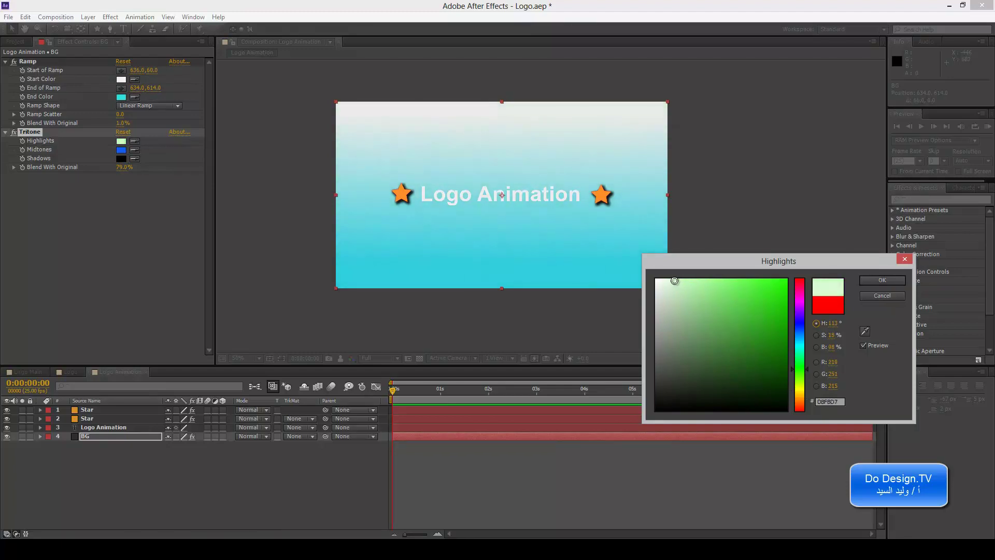
pyautogui.click(882, 280)
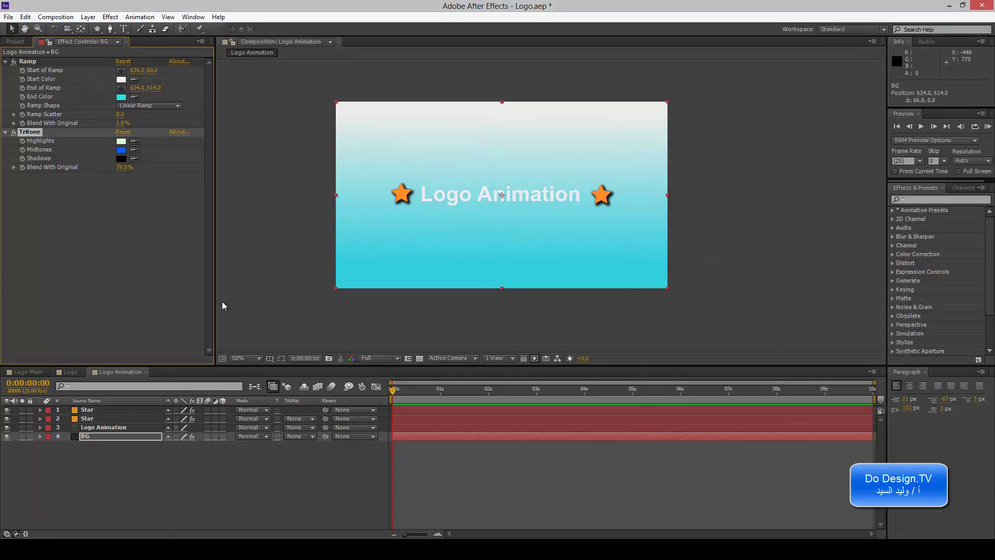
# Select the BG layer in the timeline, leaving the Effect menu unused
pyautogui.click(110, 18)
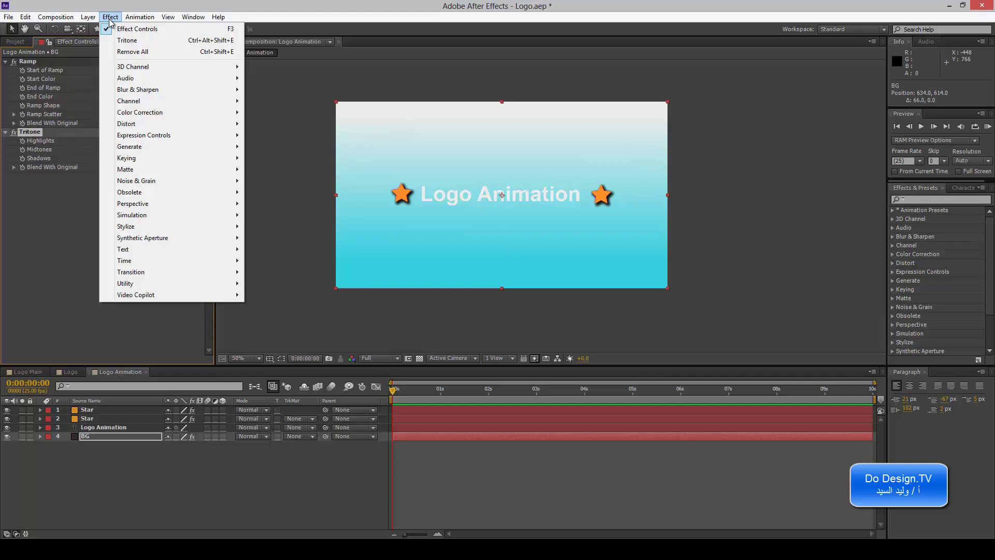
pyautogui.click(110, 18)
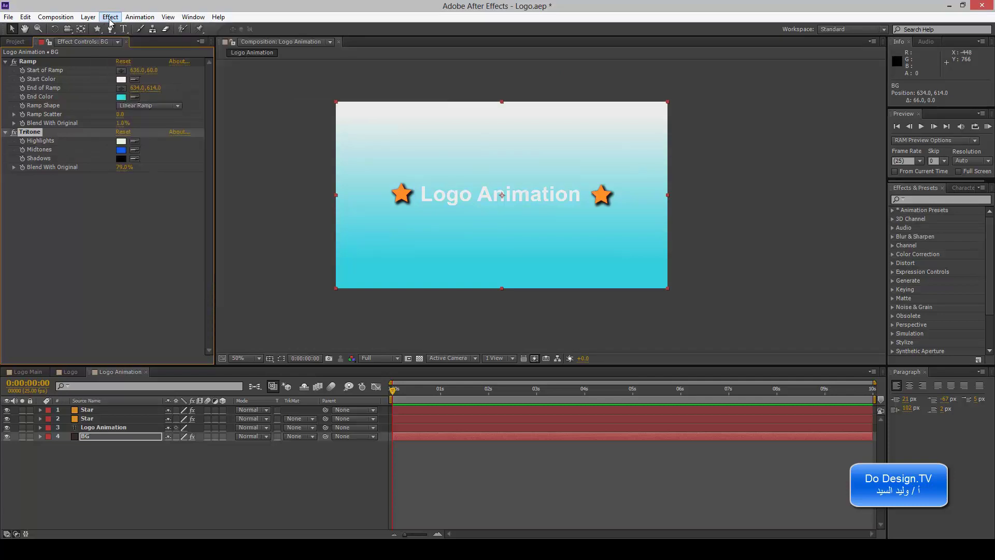
pyautogui.click(91, 437)
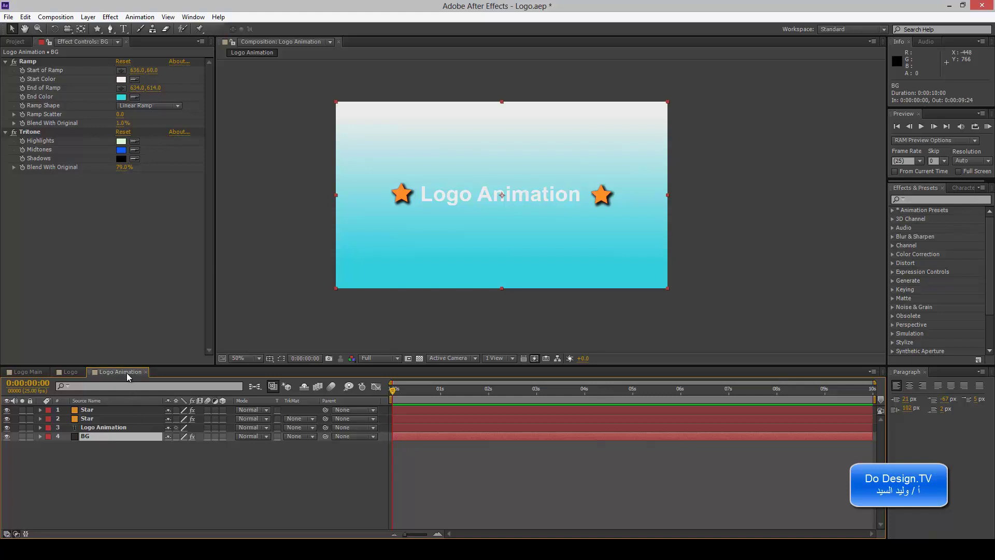
# Start a new solid layer named Noise
pyautogui.click(88, 16)
pyautogui.moveTo(230, 34)
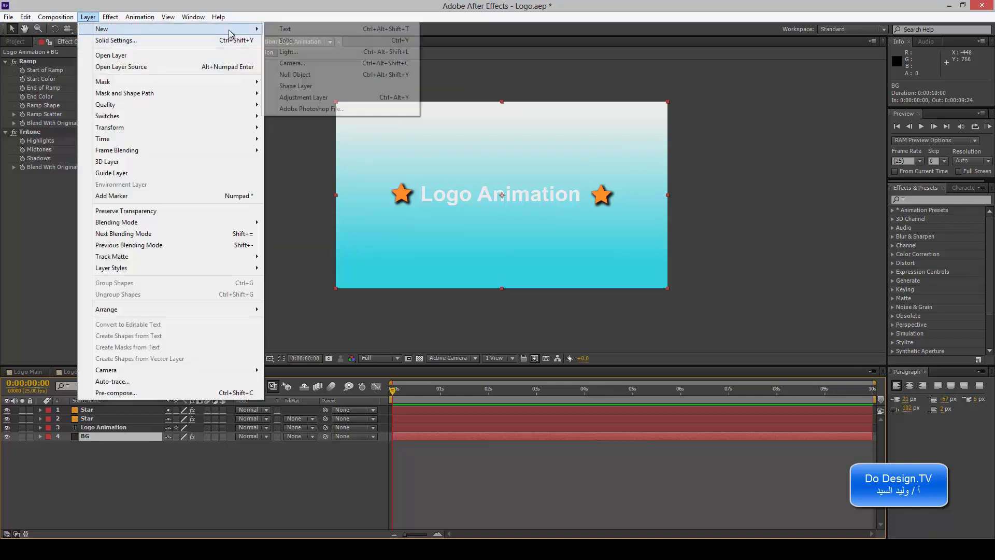
pyautogui.click(288, 40)
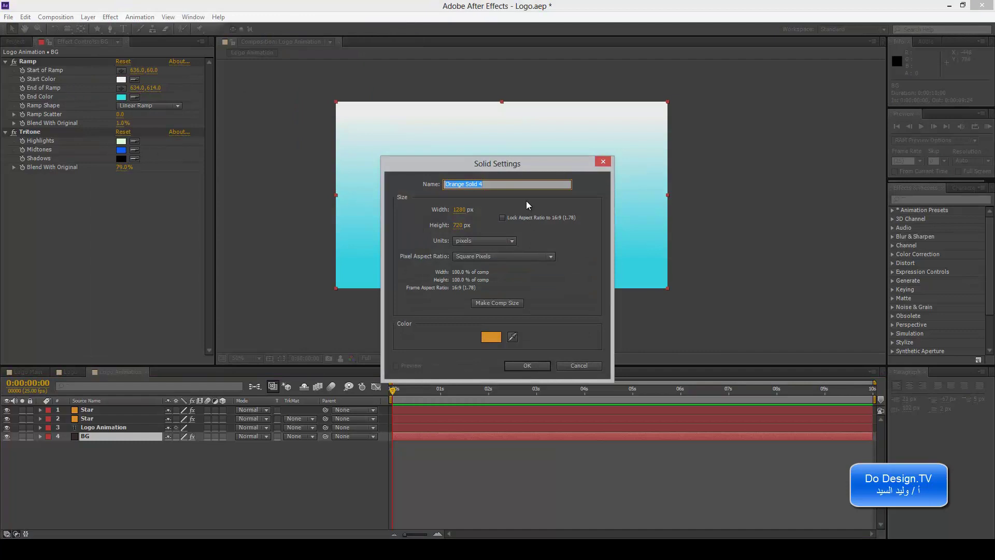
pyautogui.write('N')
pyautogui.write('oise')
# Make the Noise solid composition-sized (1280×720), keep it orange, and add it
pyautogui.click(487, 305)
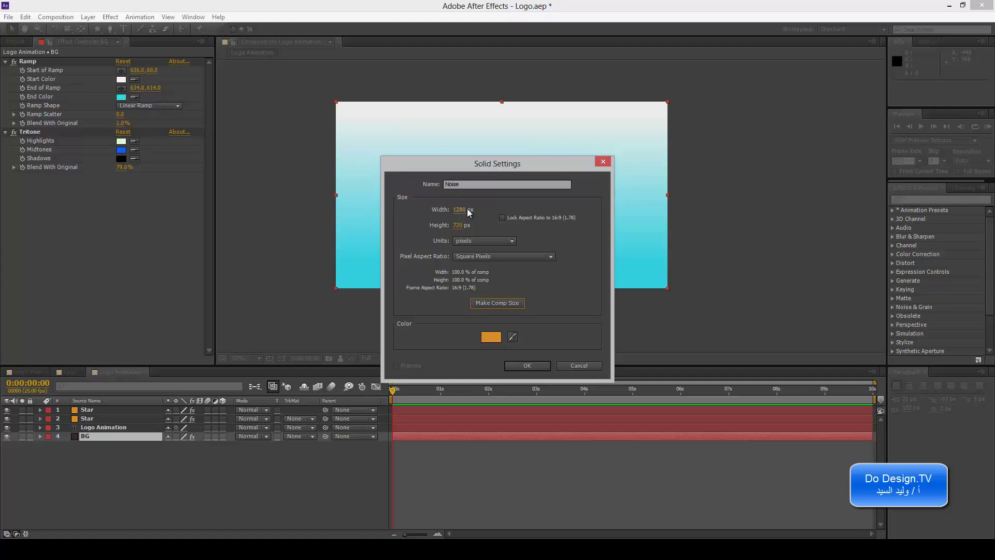
pyautogui.moveTo(470, 189); pyautogui.dragTo(444, 185)
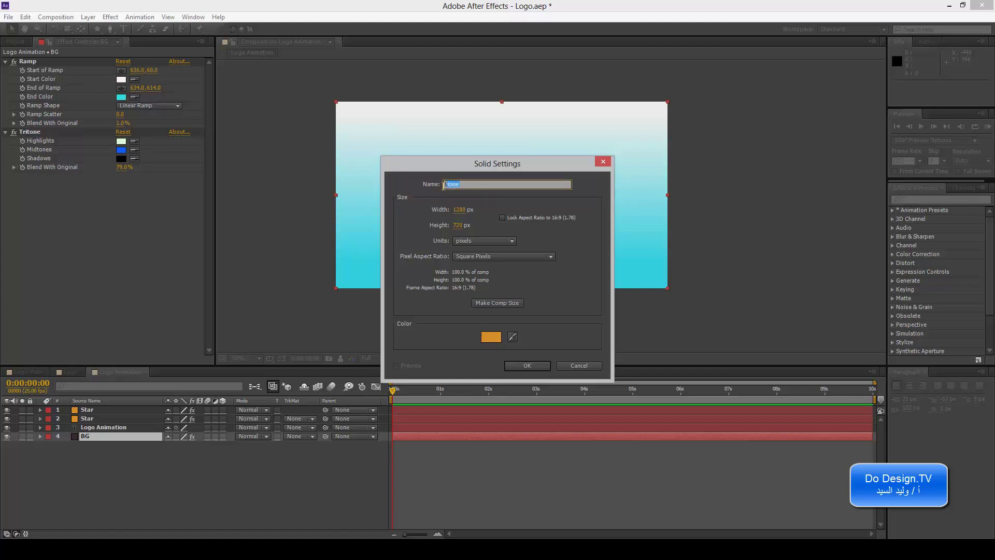
pyautogui.click(415, 220)
pyautogui.click(489, 337)
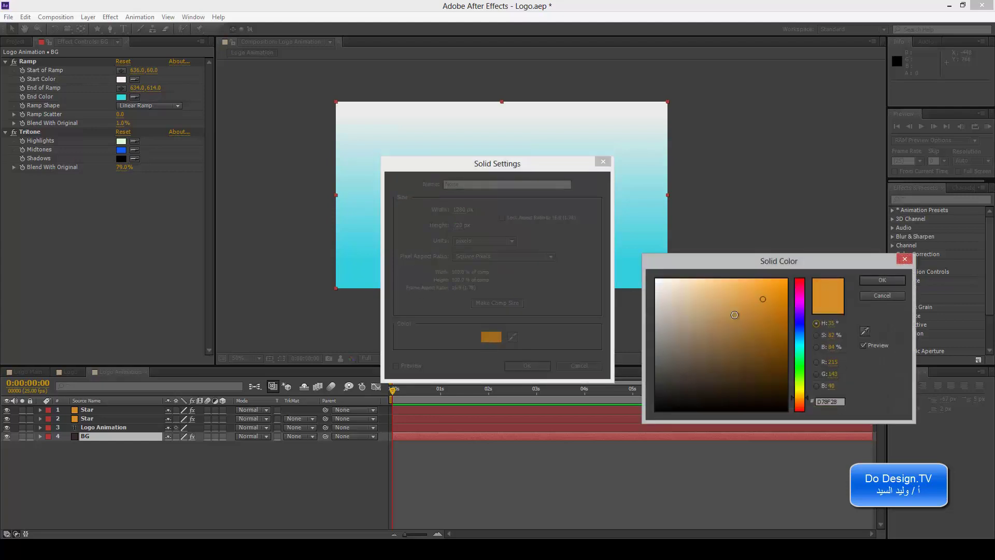
pyautogui.click(888, 294)
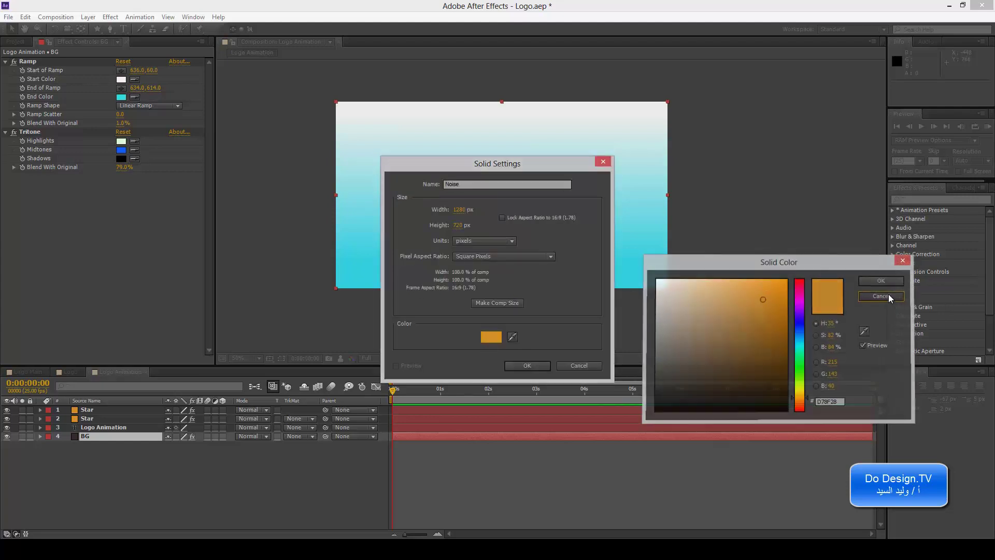
pyautogui.click(506, 185)
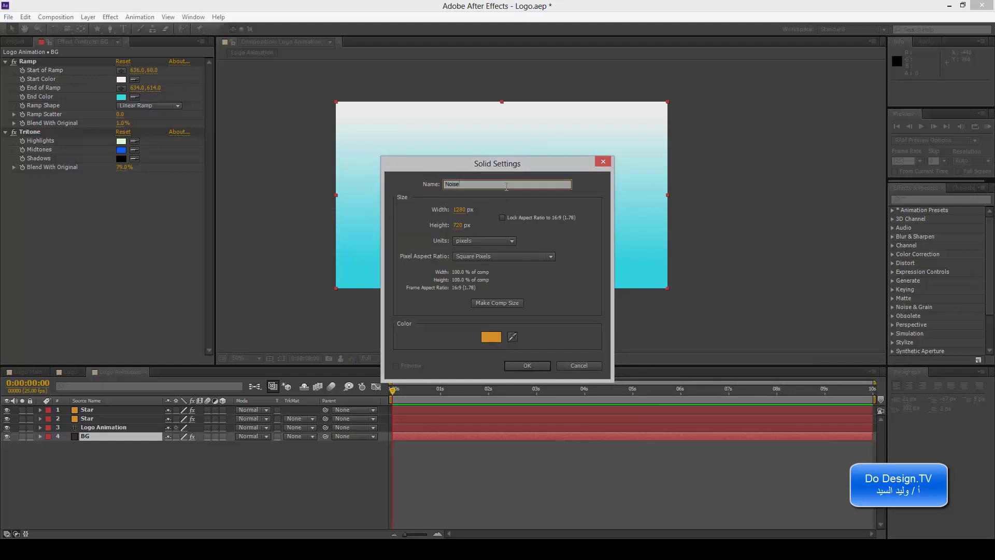
pyautogui.click(499, 302)
pyautogui.click(467, 186)
pyautogui.click(525, 366)
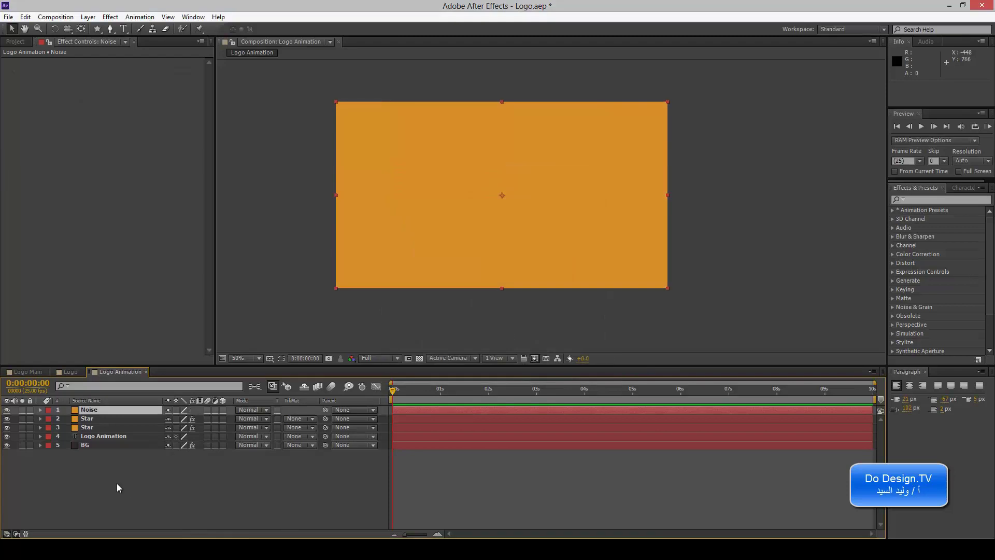
# Move the Noise solid to the bottom of the layer stack and hide the BG layer
pyautogui.moveTo(111, 412); pyautogui.dragTo(110, 452)
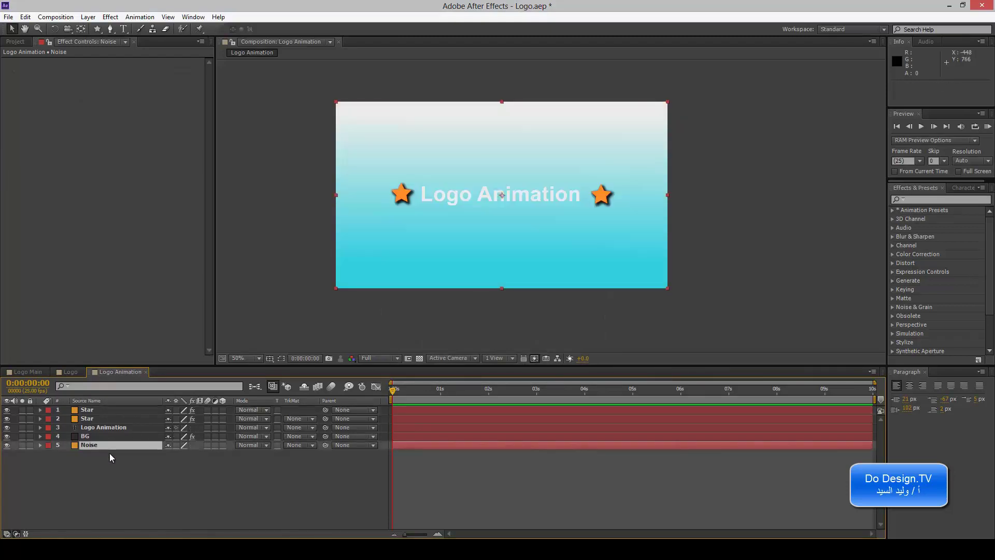
pyautogui.click(7, 437)
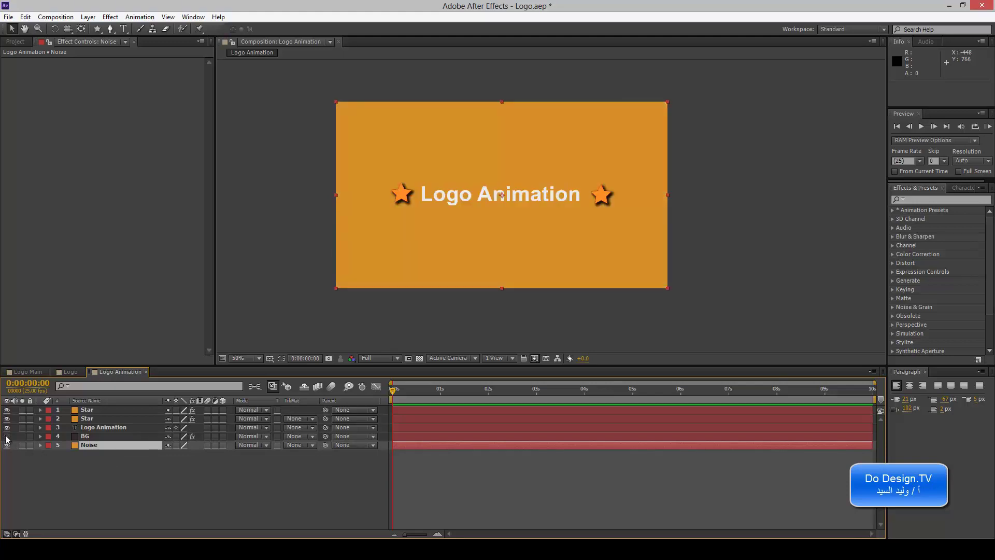
pyautogui.click(112, 446)
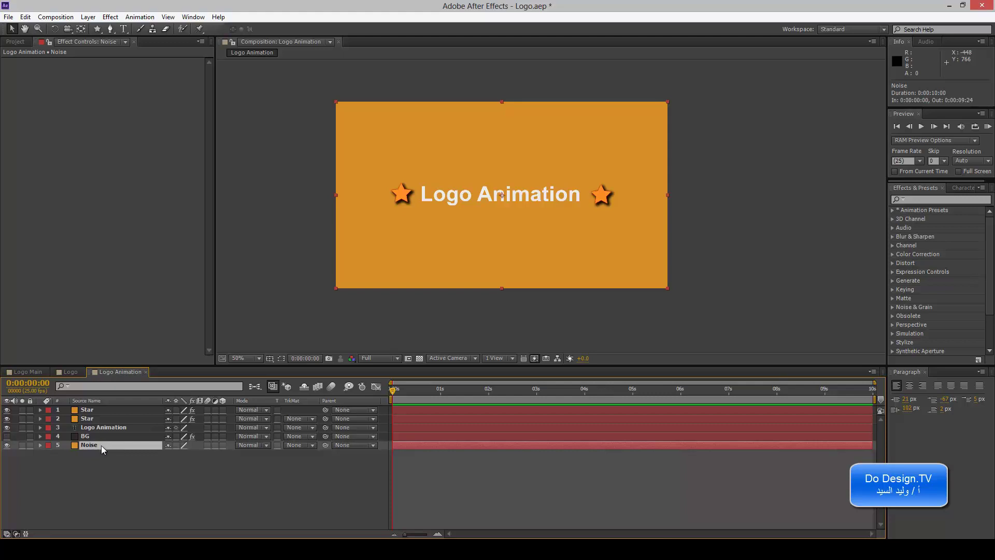
pyautogui.click(112, 19)
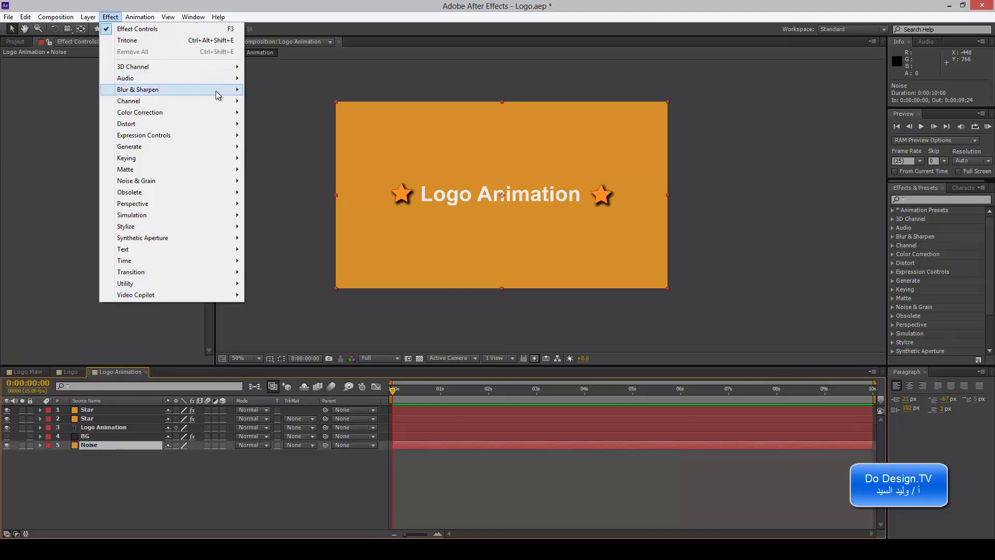
# Browse the Effect menu past Distort and Blur & Sharpen to the Noise & Grain submenu
pyautogui.moveTo(217, 89)
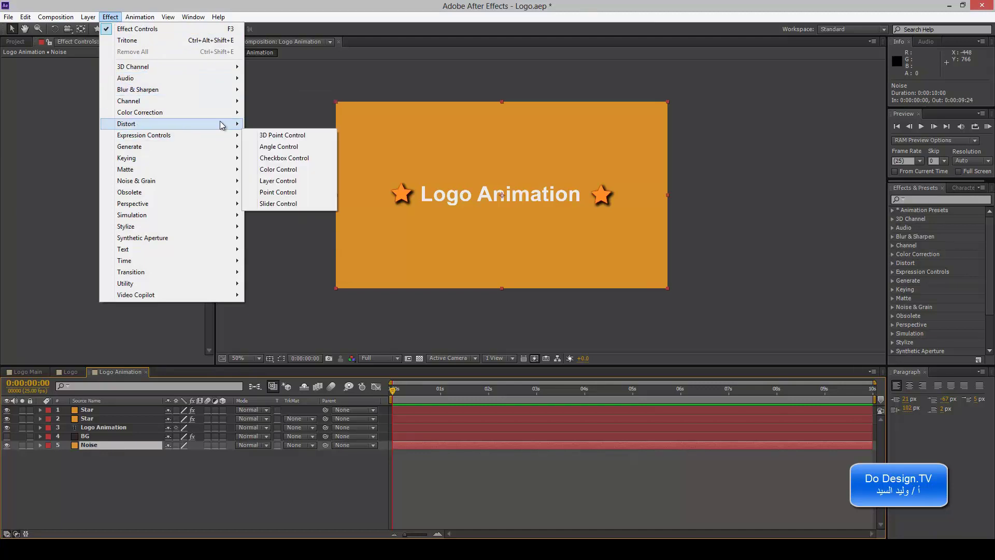
pyautogui.moveTo(221, 124)
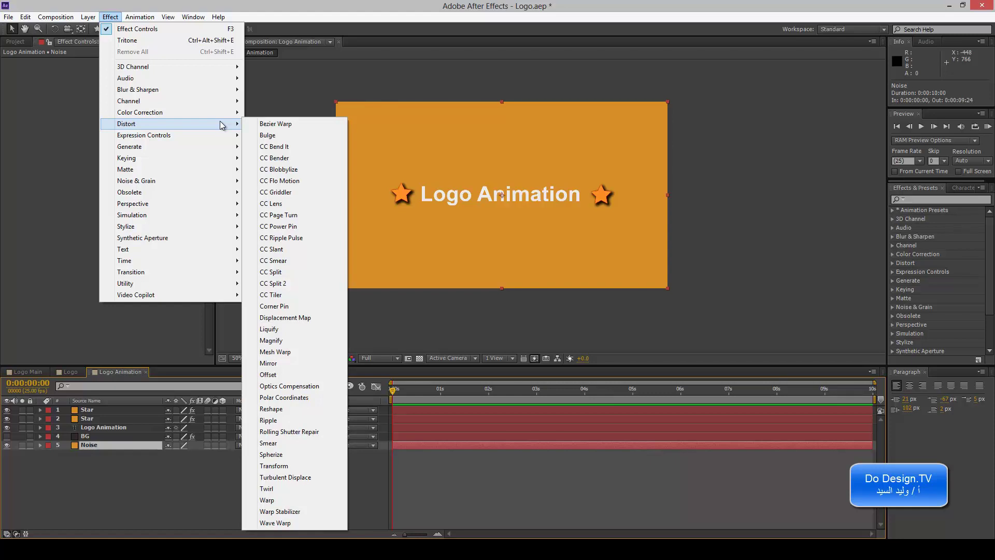
pyautogui.moveTo(227, 186)
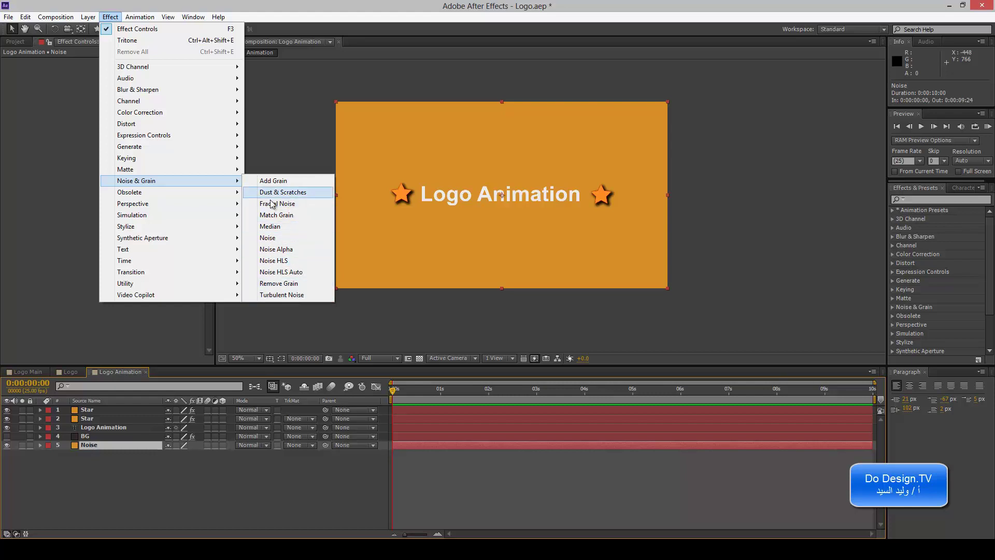
pyautogui.moveTo(228, 94)
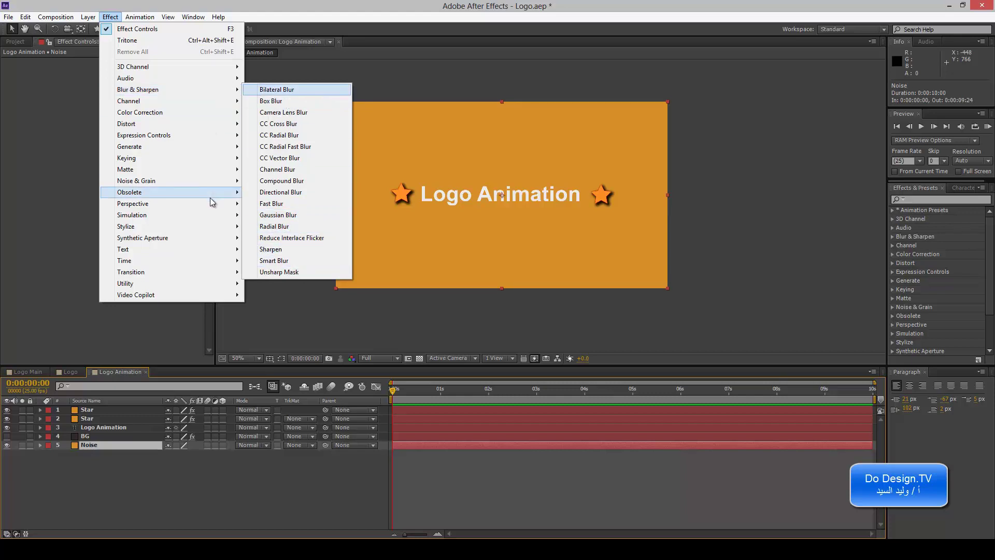
# Apply Noise & Grain > Fractal Noise to the Noise layer and enlarge the composition viewer
pyautogui.moveTo(234, 181)
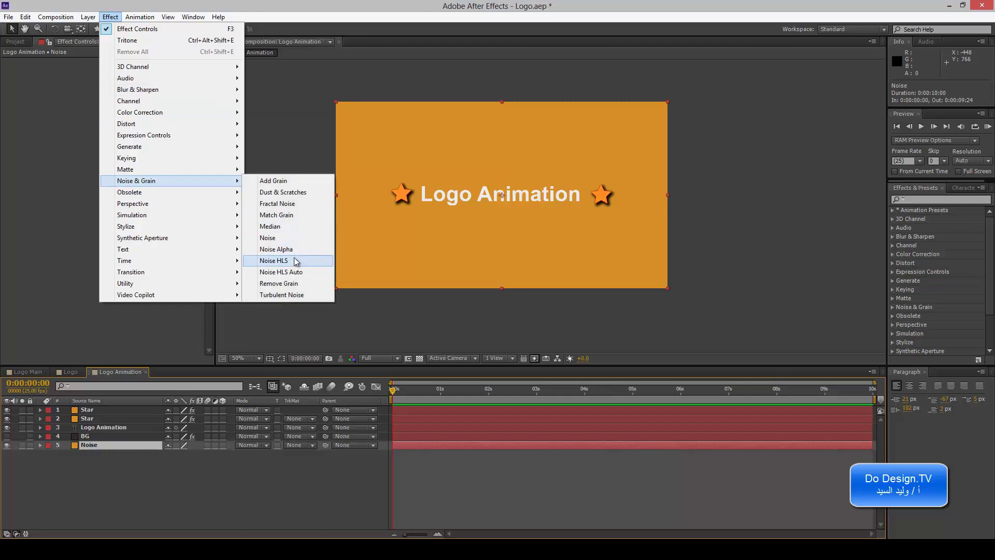
pyautogui.click(280, 203)
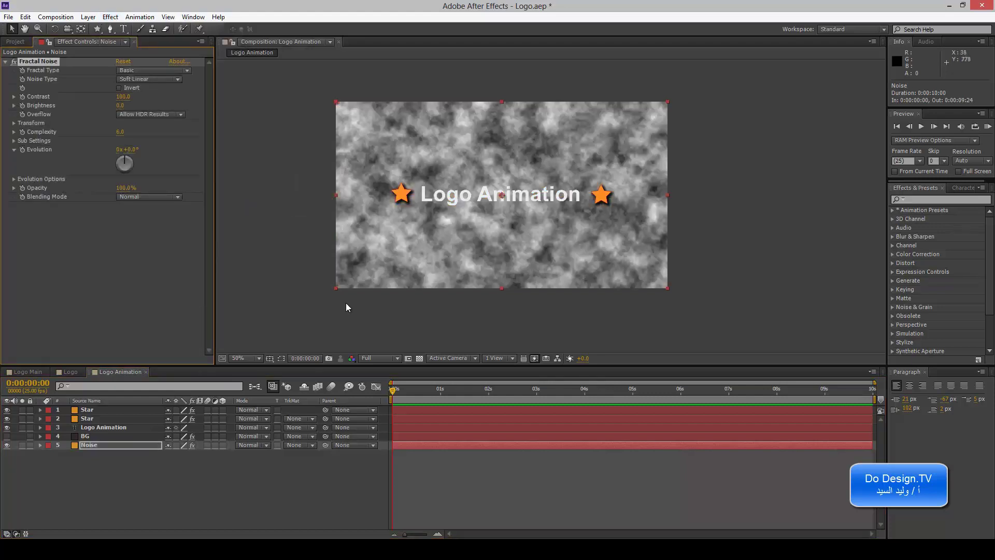
pyautogui.moveTo(346, 304); pyautogui.dragTo(336, 302)
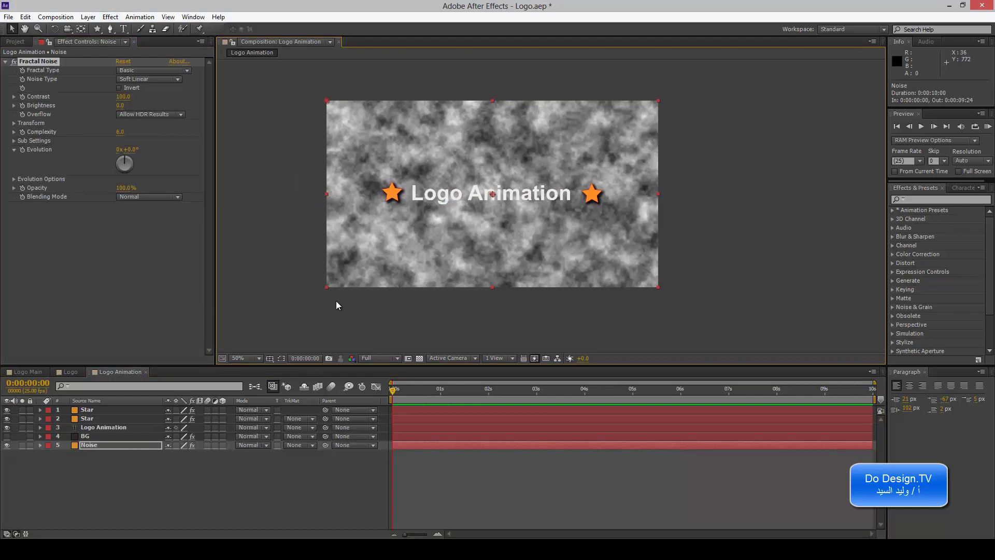
pyautogui.press('.')
pyautogui.press(',')
pyautogui.moveTo(320, 366); pyautogui.dragTo(319, 380)
pyautogui.moveTo(294, 340); pyautogui.dragTo(350, 329)
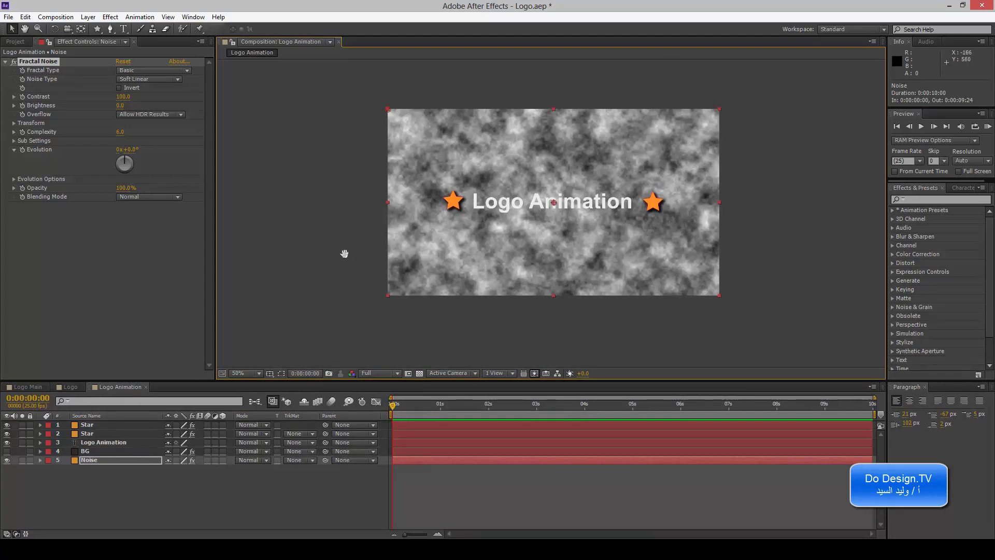
pyautogui.moveTo(344, 250); pyautogui.dragTo(304, 254)
# Move the current time to frame 6 and bring up the Fractal Noise settings
pyautogui.click(34, 63)
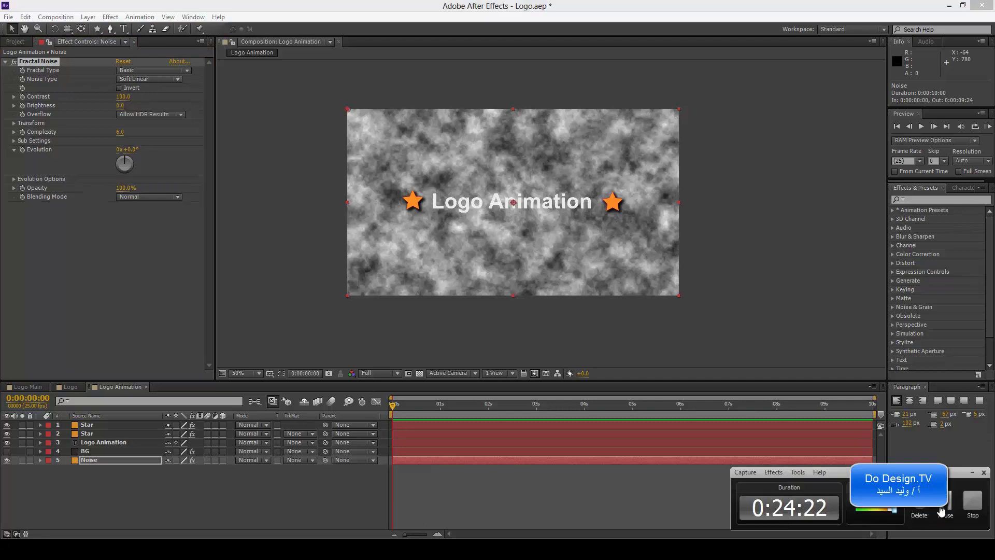
pyautogui.moveTo(393, 408)
pyautogui.mouseDown()
pyautogui.moveTo(542, 406)
pyautogui.moveTo(313, 419)
pyautogui.mouseUp()
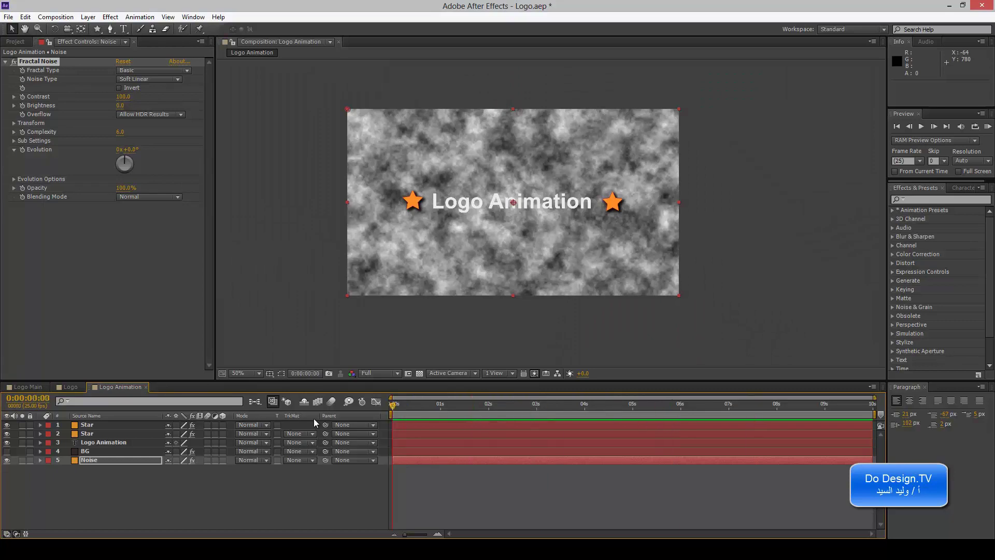
pyautogui.scroll(1, 457, 249)
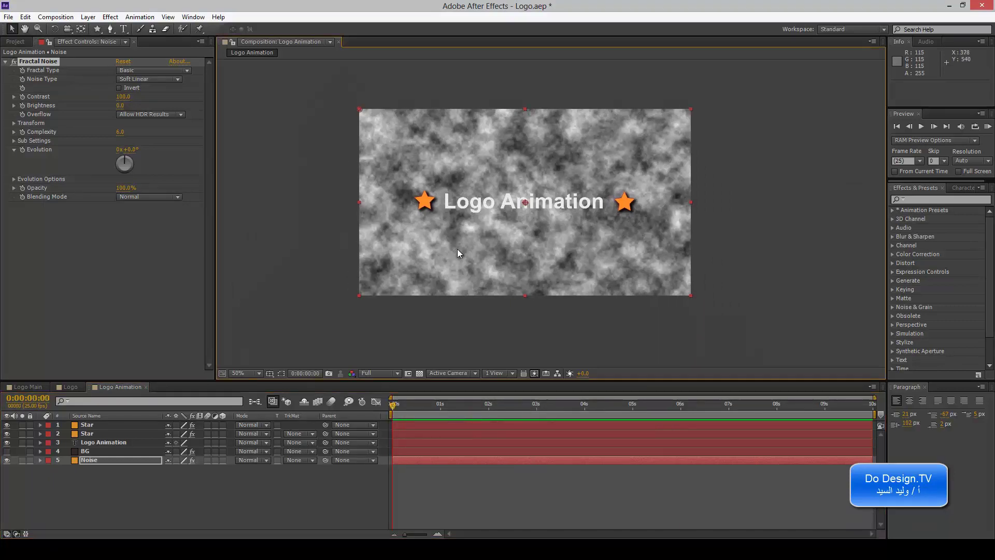
pyautogui.scroll(1, 456, 259)
pyautogui.scroll(-2, 443, 243)
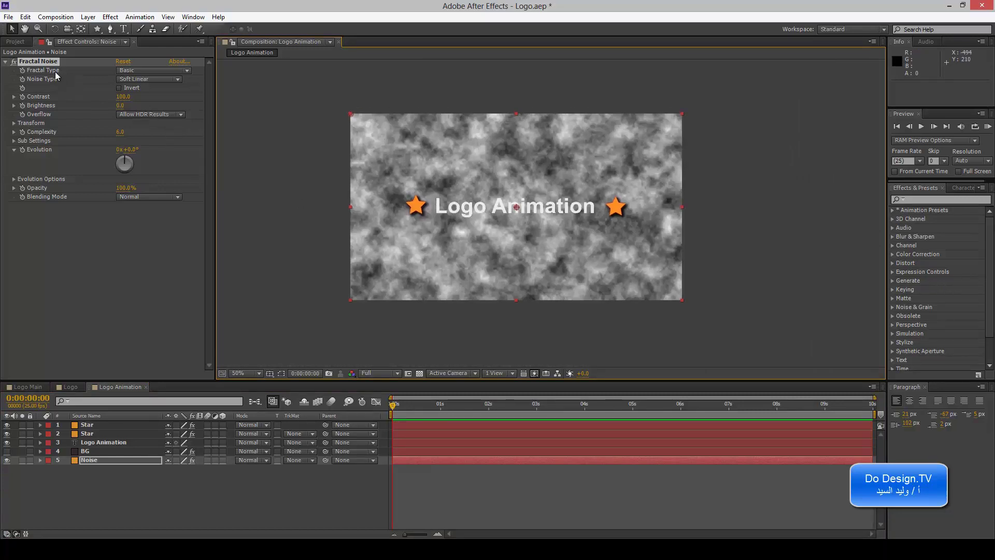
pyautogui.click(41, 63)
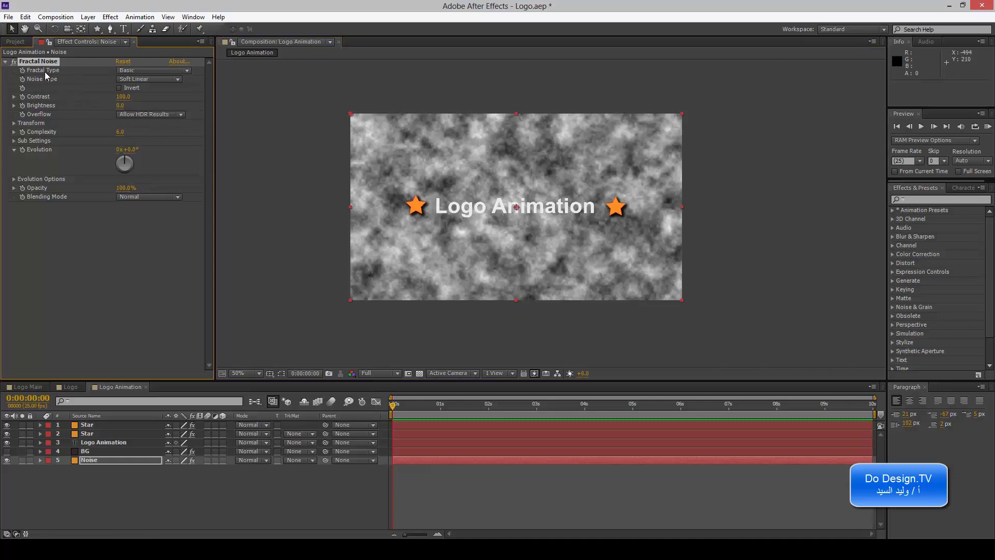
# Preview Fractal Types Turbulent Smooth, Turbulent Basic, Turbulent Sharp, Dynamic, Dynamic Progressive, Dynamic Twist and Max
pyautogui.click(148, 72)
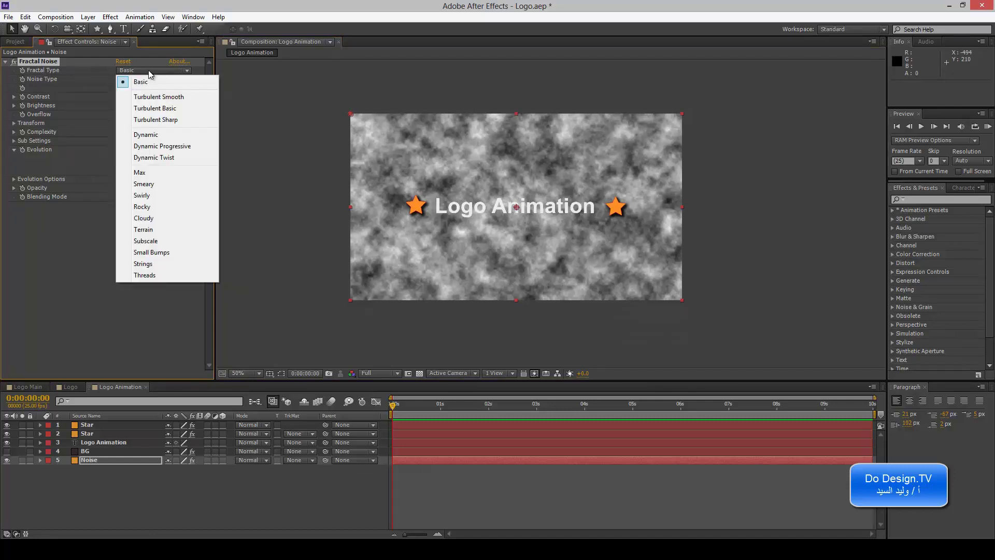
pyautogui.click(168, 101)
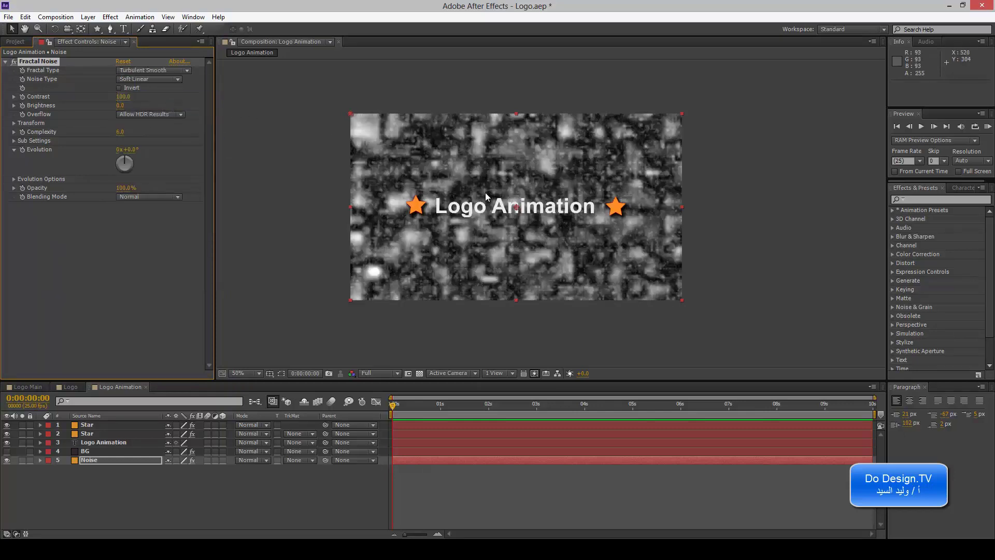
pyautogui.scroll(2, 470, 195)
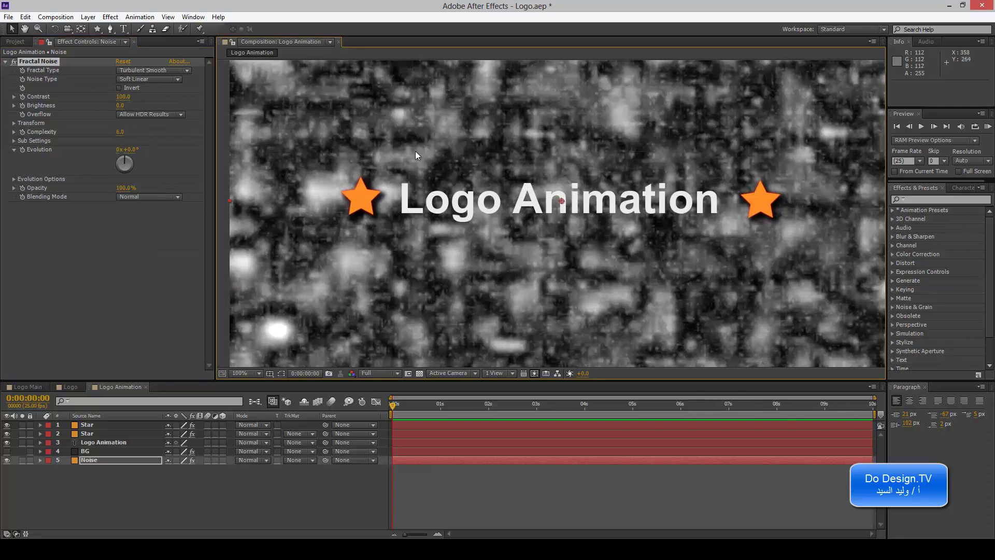
pyautogui.click(154, 71)
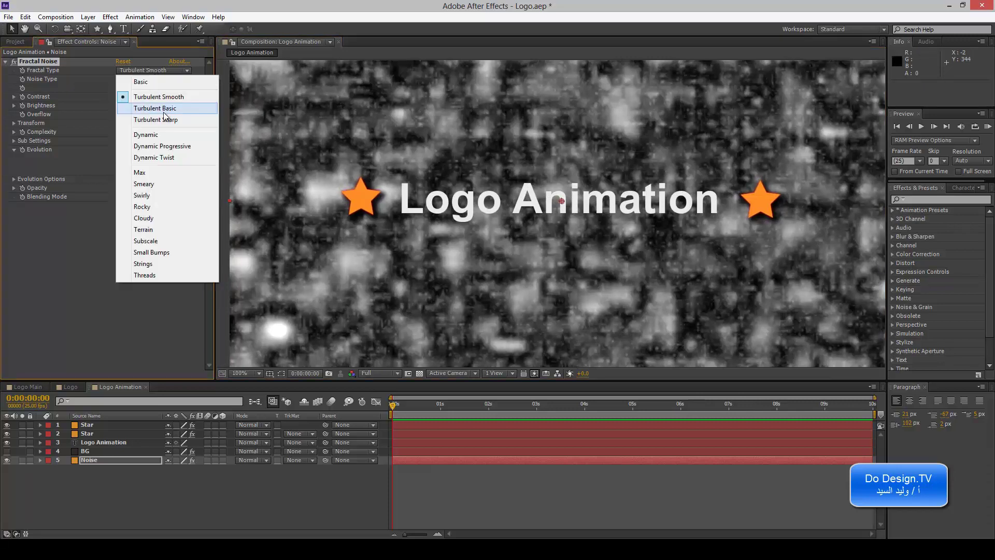
pyautogui.click(164, 115)
pyautogui.click(164, 70)
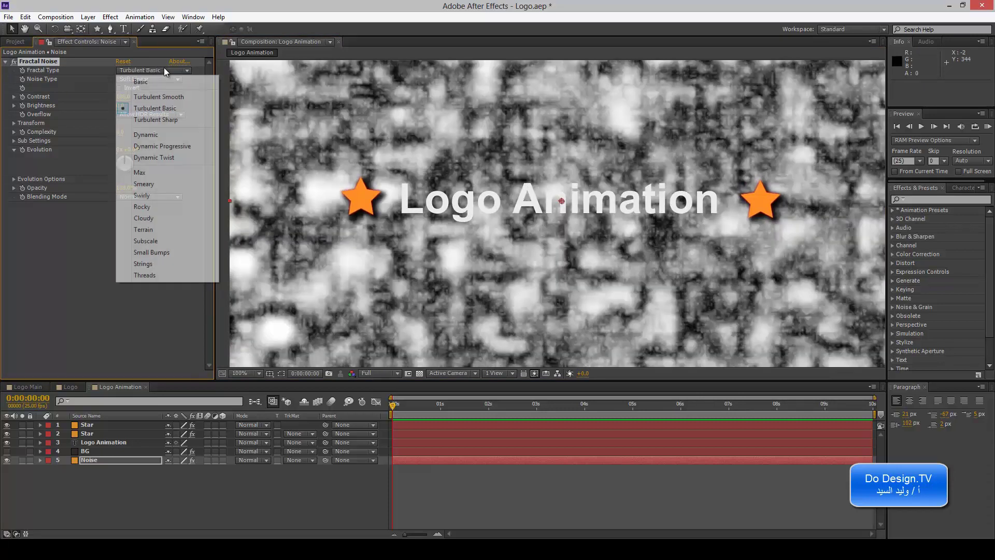
pyautogui.click(165, 120)
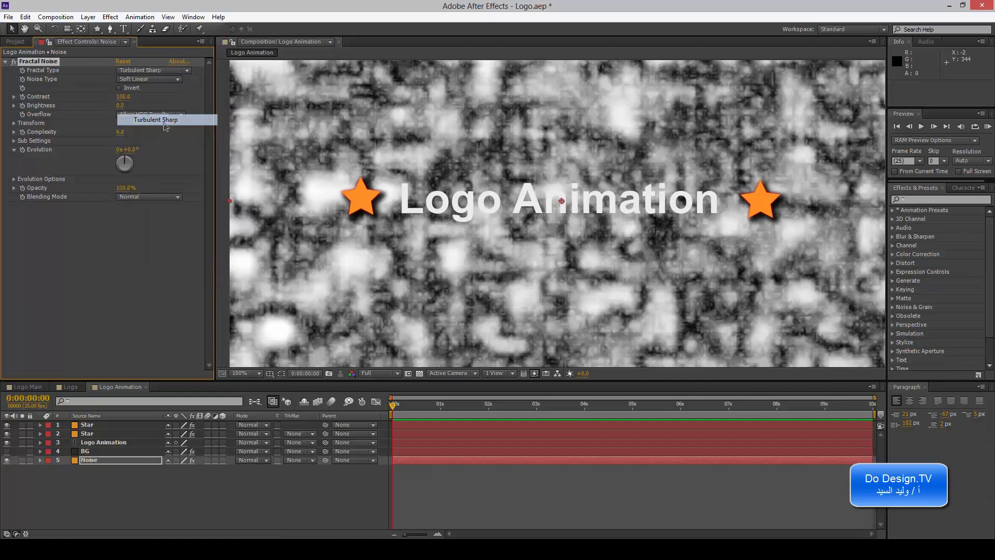
pyautogui.click(163, 78)
pyautogui.click(162, 71)
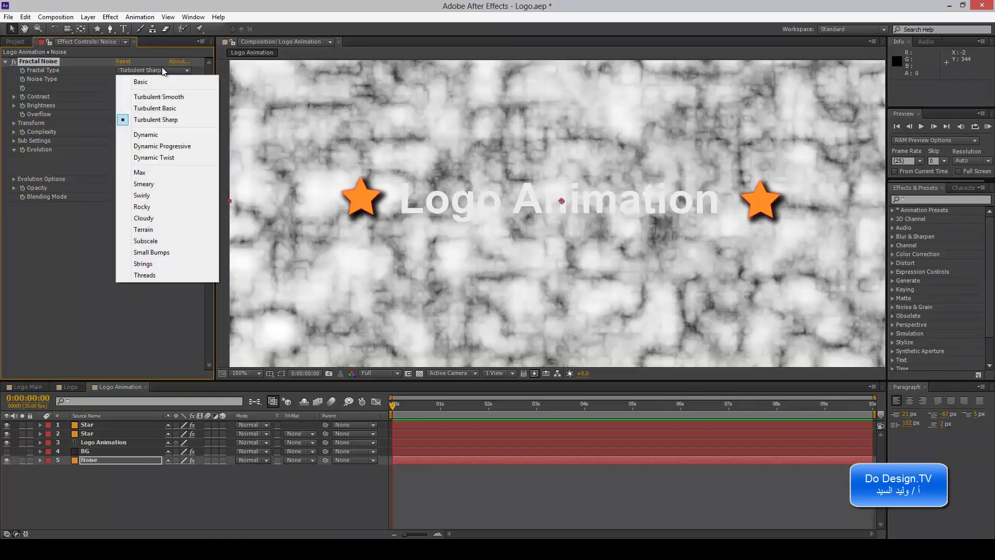
pyautogui.click(163, 135)
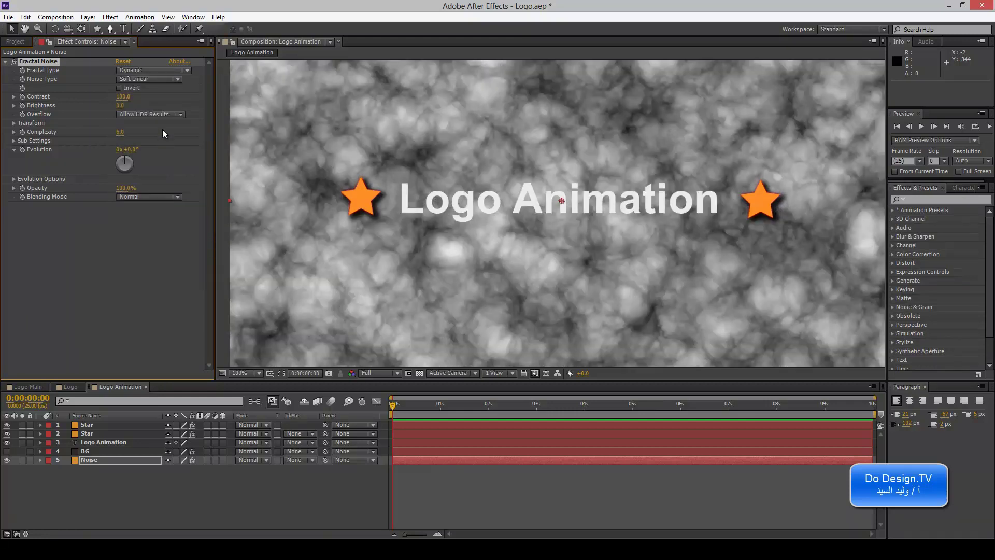
pyautogui.click(161, 71)
pyautogui.click(159, 146)
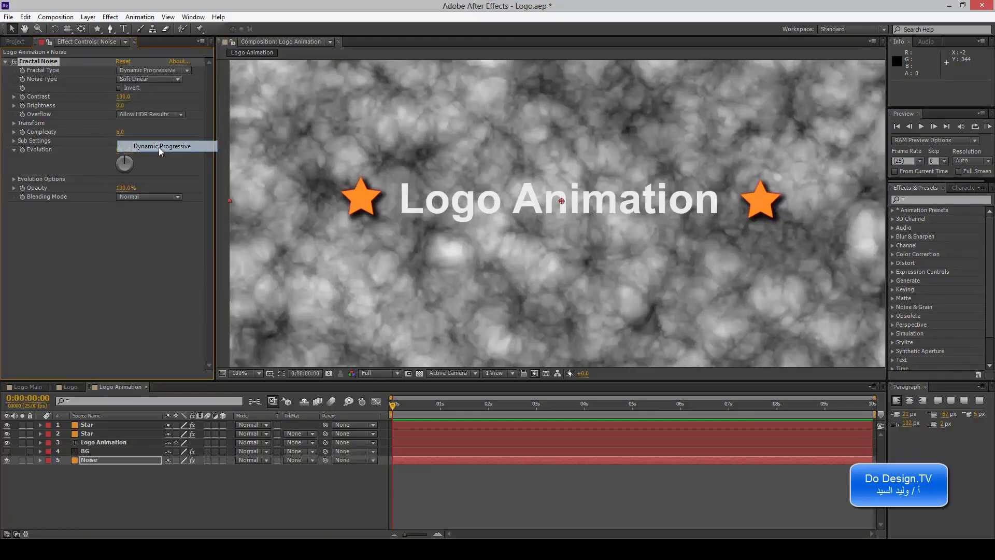
pyautogui.click(155, 70)
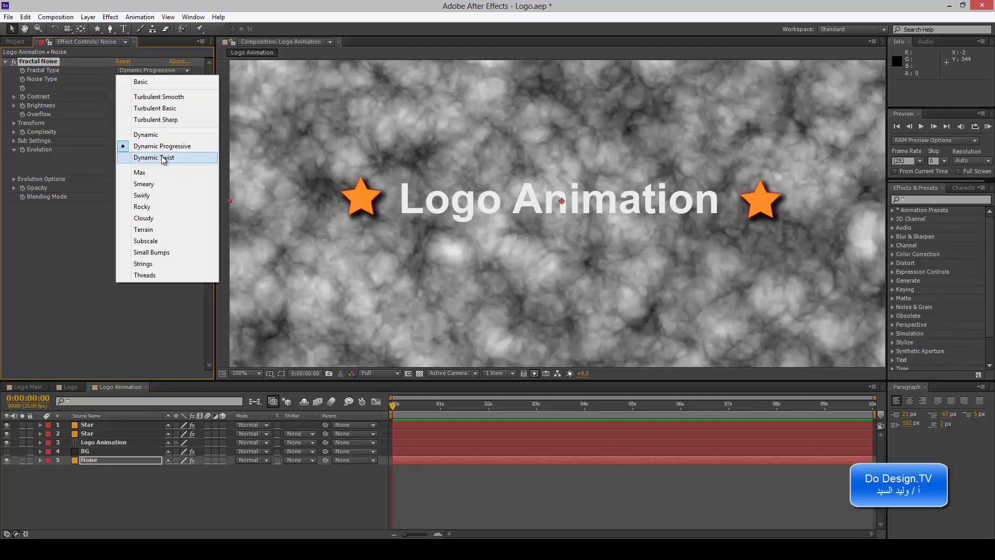
pyautogui.click(156, 157)
pyautogui.click(160, 70)
pyautogui.click(159, 172)
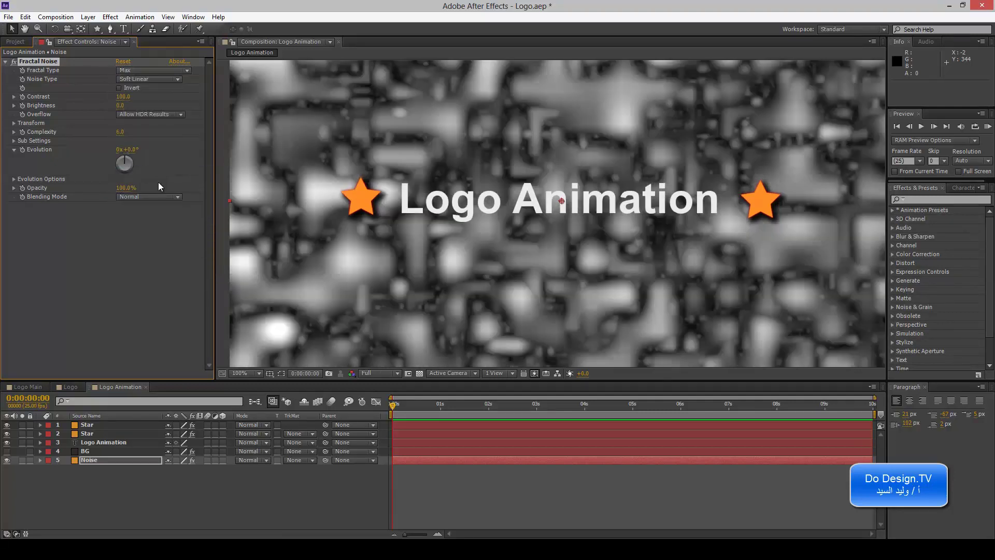
# Continue through Smeary, Swirly, Rocky, Cloudy, Terrain, Subscale, Small Bumps and Strings, ending on Threads
pyautogui.click(155, 72)
pyautogui.click(155, 180)
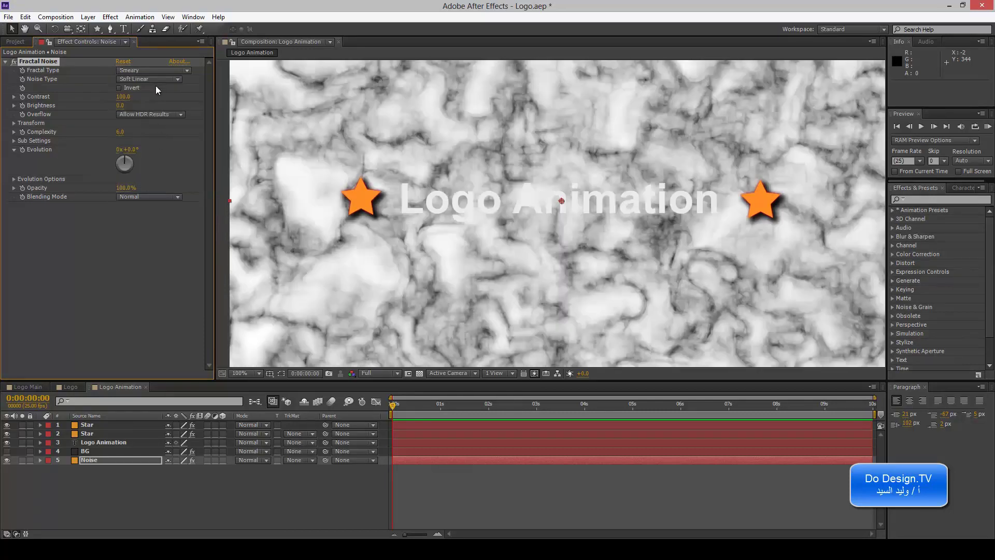
pyautogui.click(150, 70)
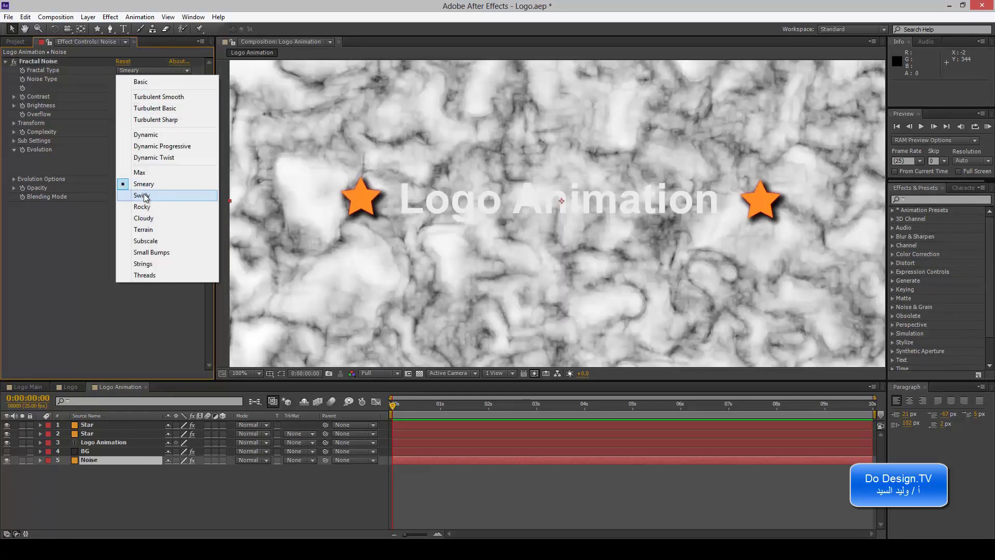
pyautogui.click(144, 195)
pyautogui.click(145, 69)
pyautogui.click(142, 207)
pyautogui.click(143, 70)
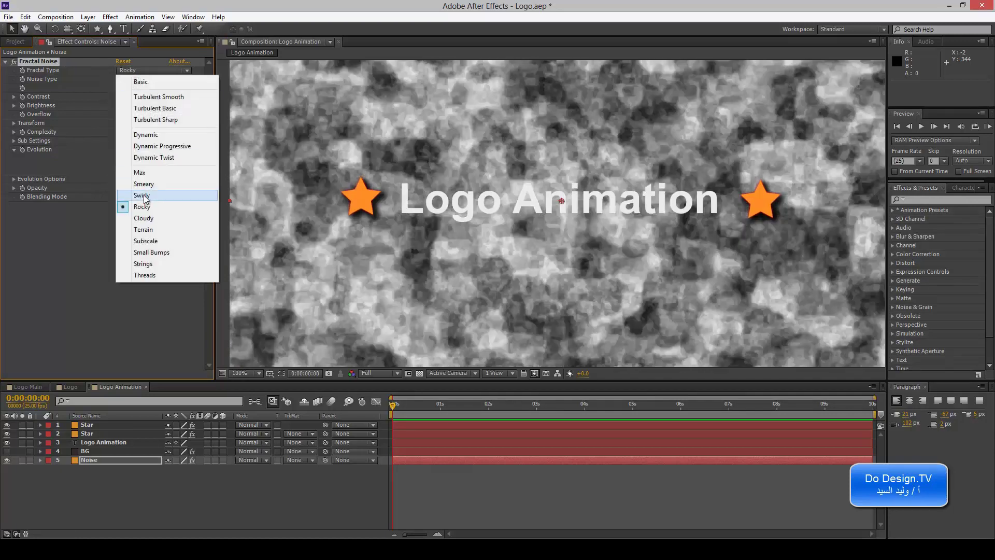
pyautogui.click(146, 217)
pyautogui.click(144, 70)
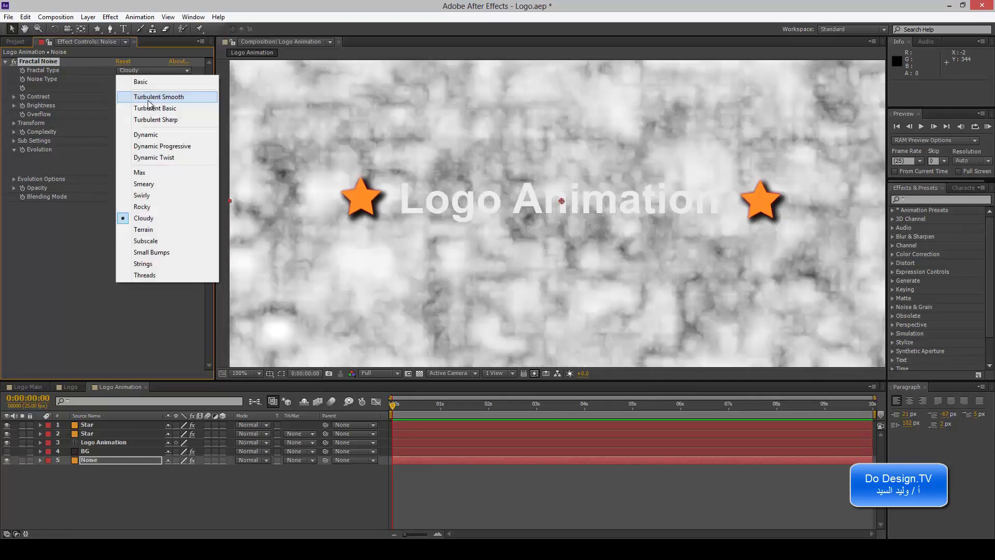
pyautogui.click(146, 227)
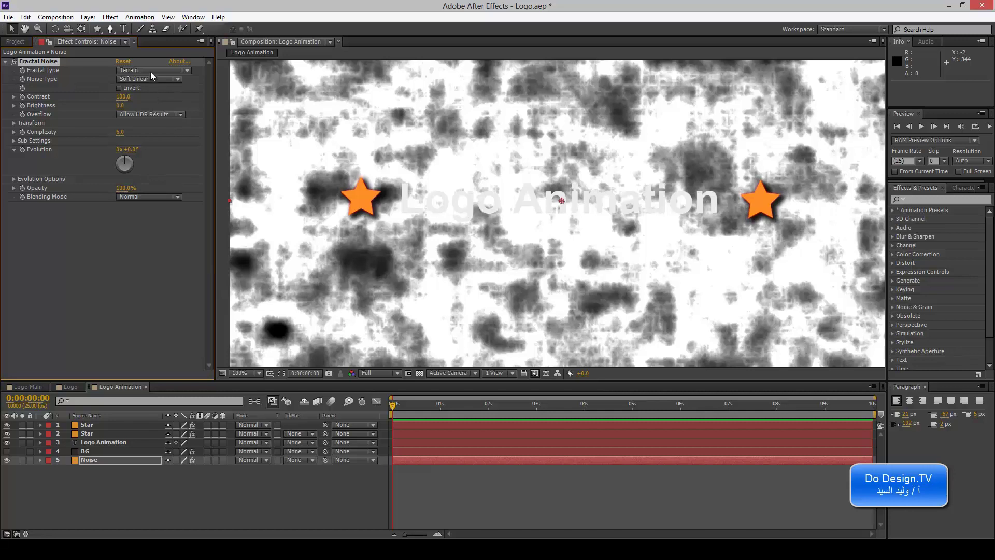
pyautogui.click(150, 71)
pyautogui.click(148, 236)
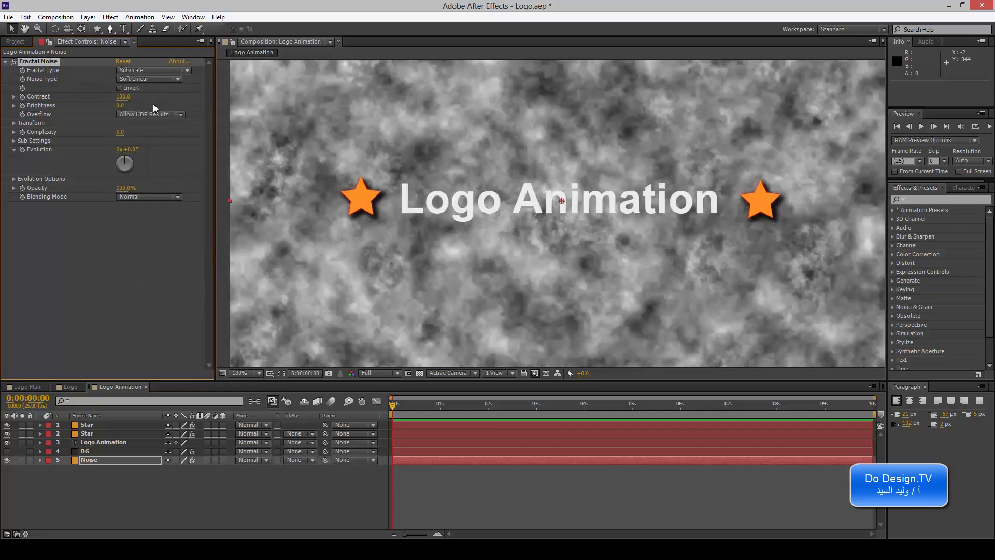
pyautogui.click(150, 69)
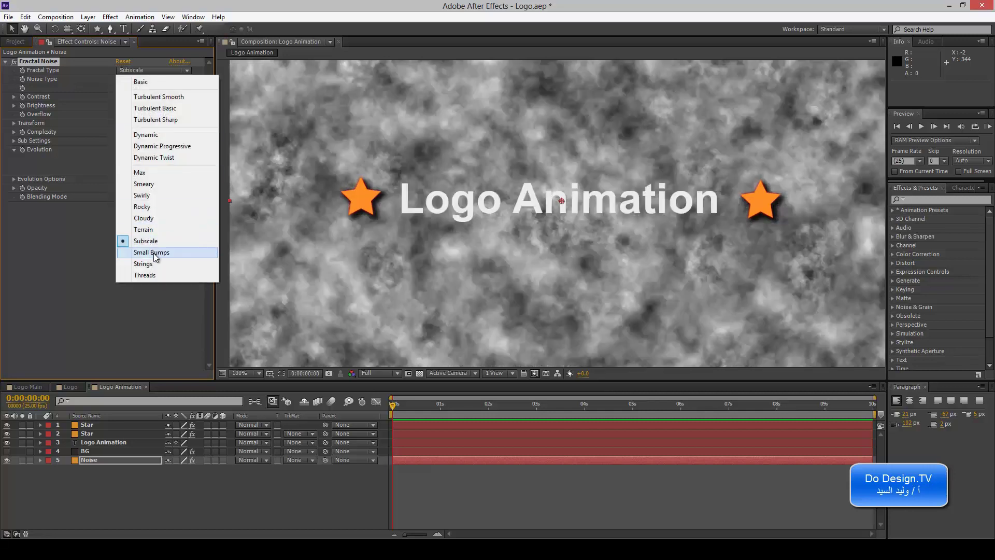
pyautogui.click(153, 253)
pyautogui.click(150, 70)
pyautogui.click(152, 263)
pyautogui.click(147, 73)
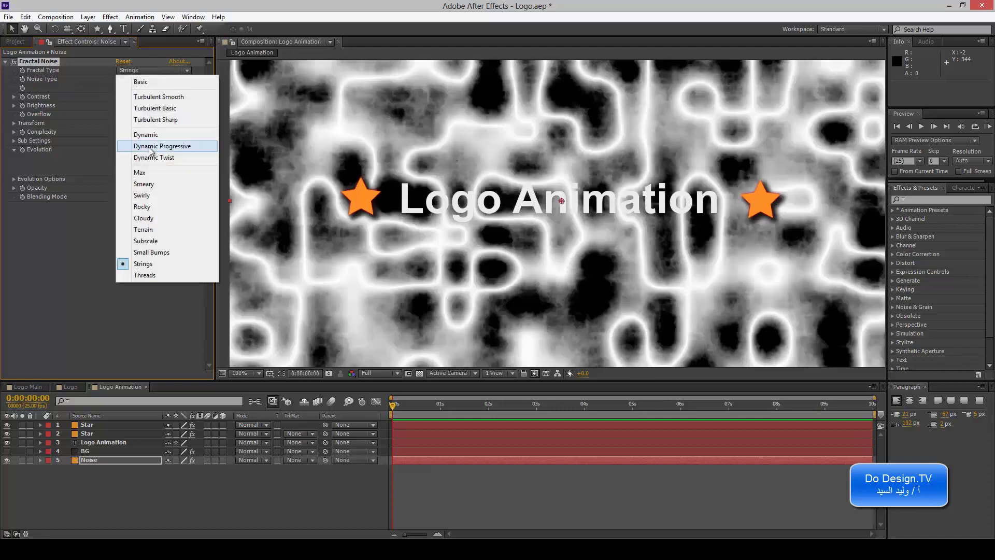
pyautogui.click(151, 278)
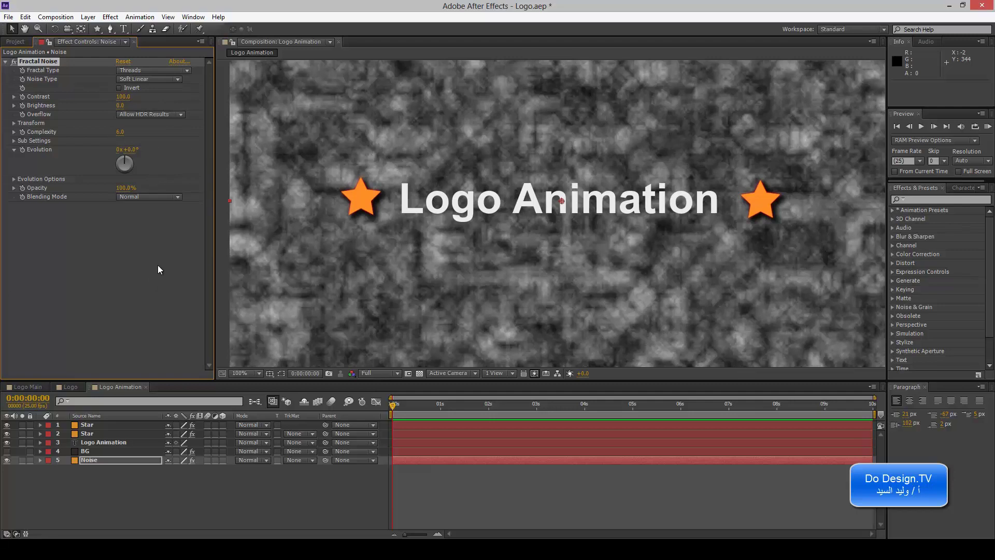
pyautogui.scroll(-1, 361, 269)
pyautogui.scroll(1, 361, 269)
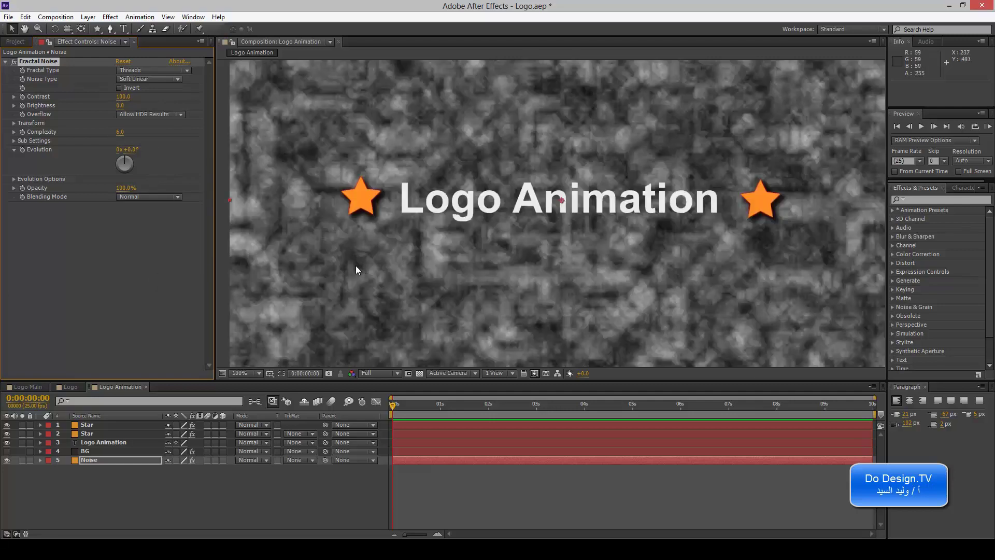
pyautogui.click(151, 69)
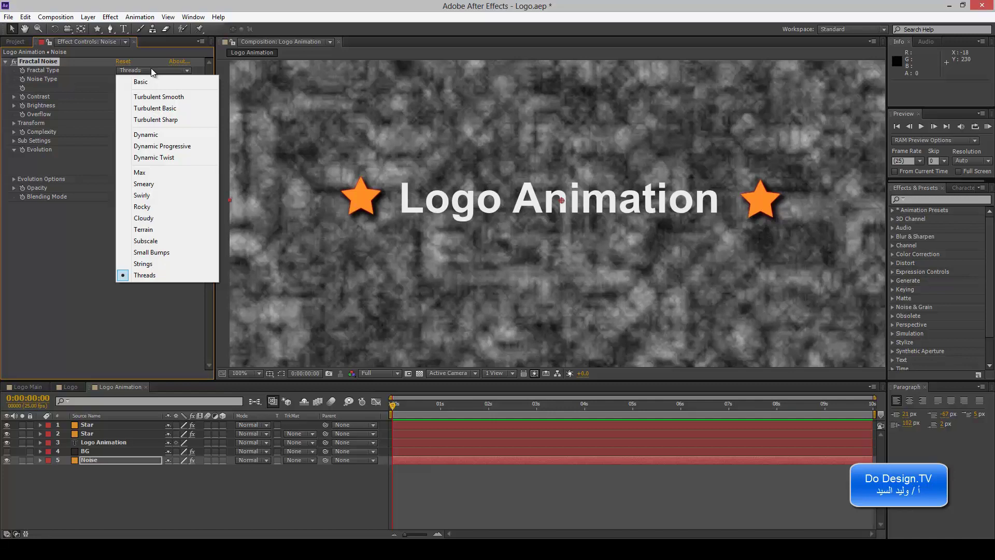
pyautogui.click(148, 84)
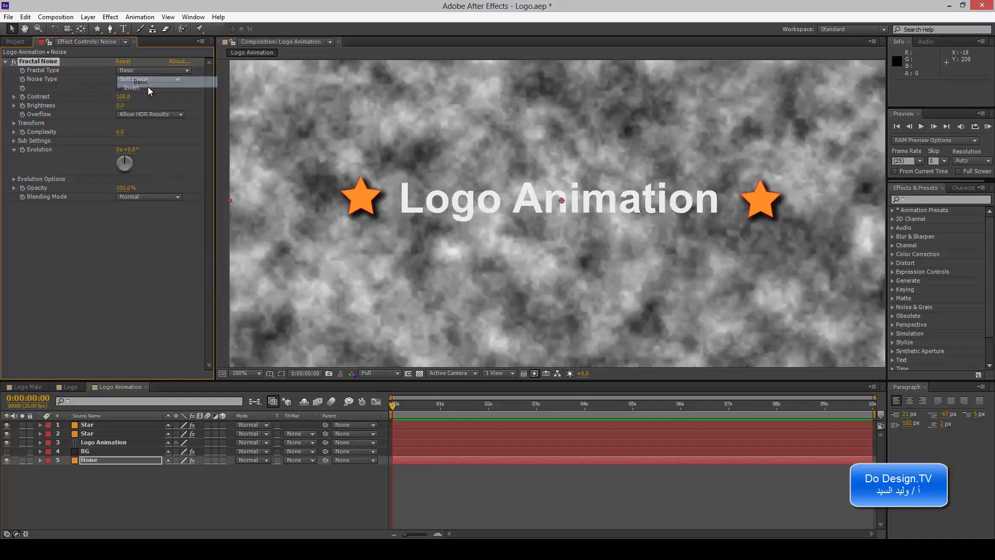
pyautogui.scroll(-1, 385, 241)
pyautogui.scroll(1, 385, 242)
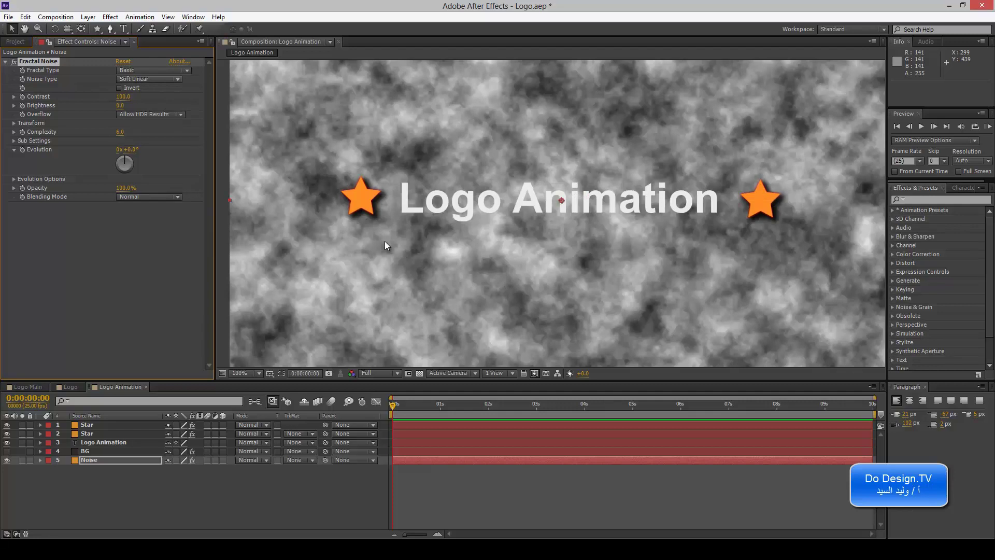
pyautogui.scroll(-2, 385, 241)
pyautogui.scroll(2, 384, 241)
pyautogui.click(112, 389)
pyautogui.scroll(-2, 364, 316)
pyautogui.scroll(2, 364, 316)
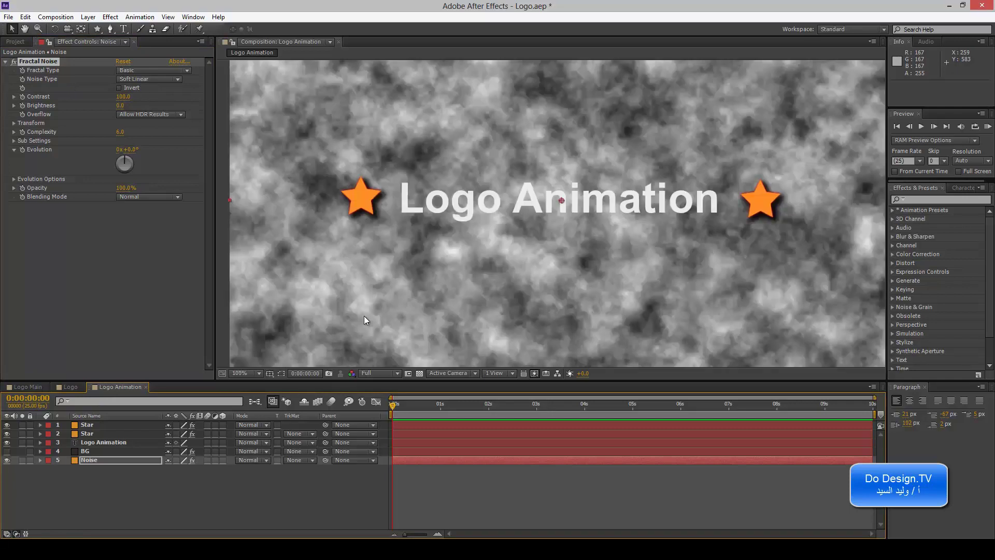
pyautogui.scroll(-2, 369, 302)
pyautogui.scroll(2, 369, 302)
pyautogui.moveTo(406, 407); pyautogui.dragTo(394, 409)
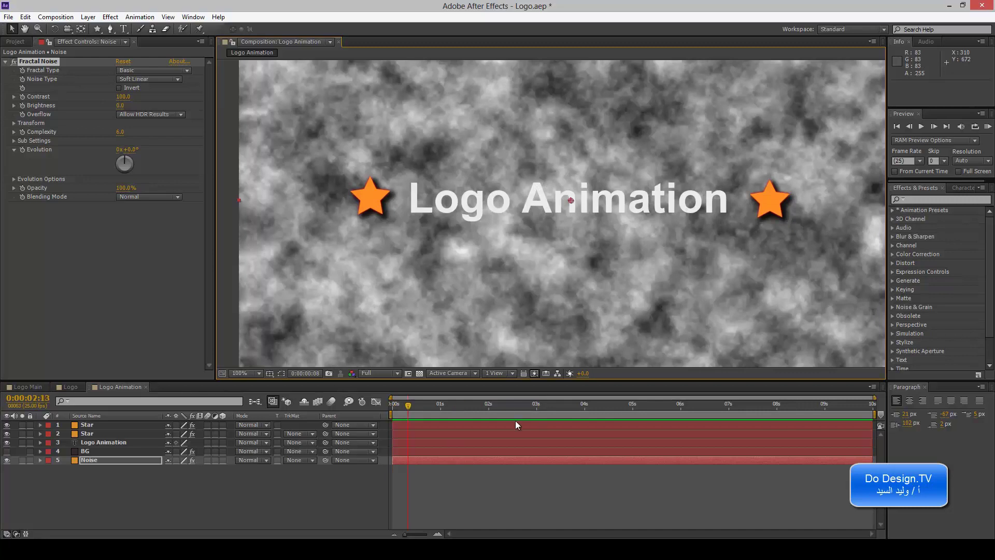
pyautogui.click(154, 70)
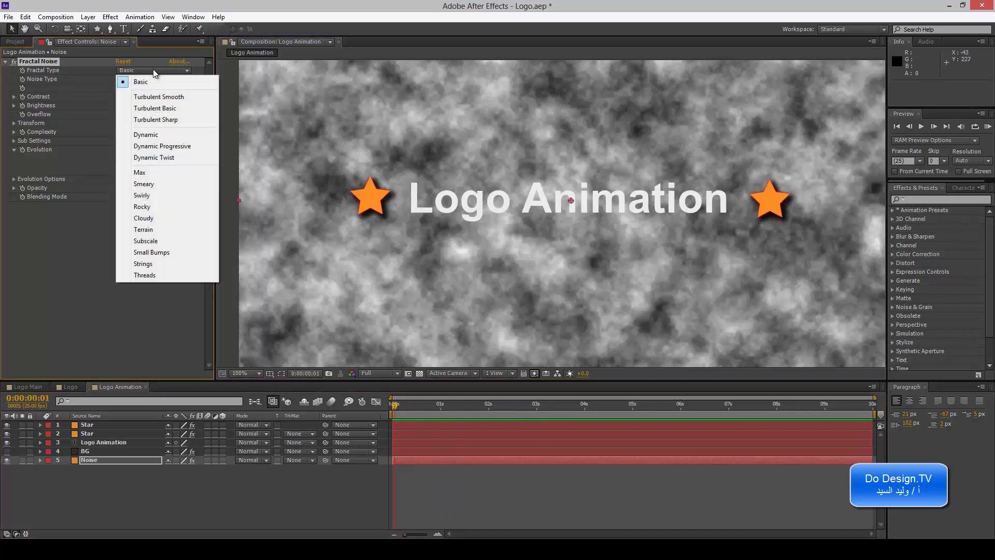
pyautogui.click(140, 8)
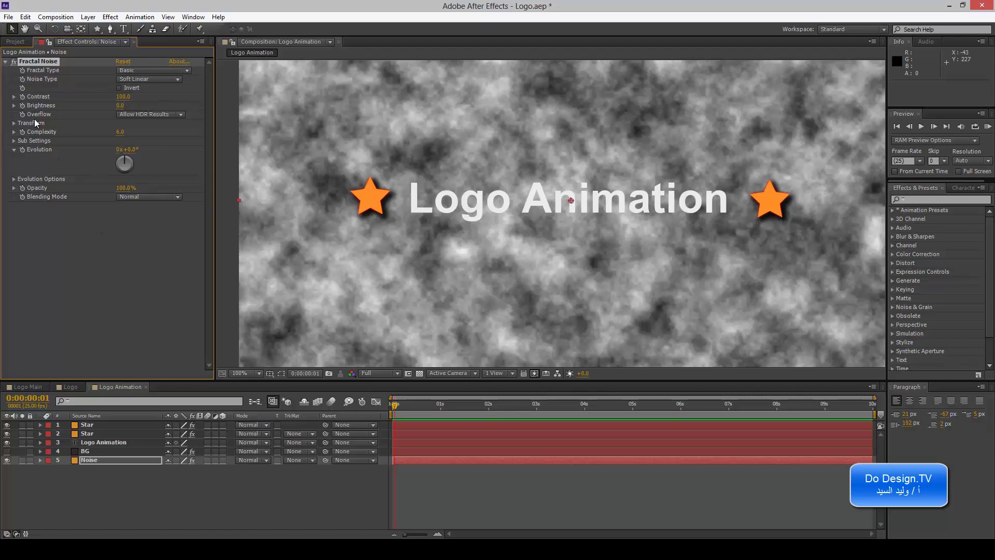
# Check Evolution Options, then scrub Fractal Noise Evolution up to about 12x +241°
pyautogui.click(14, 179)
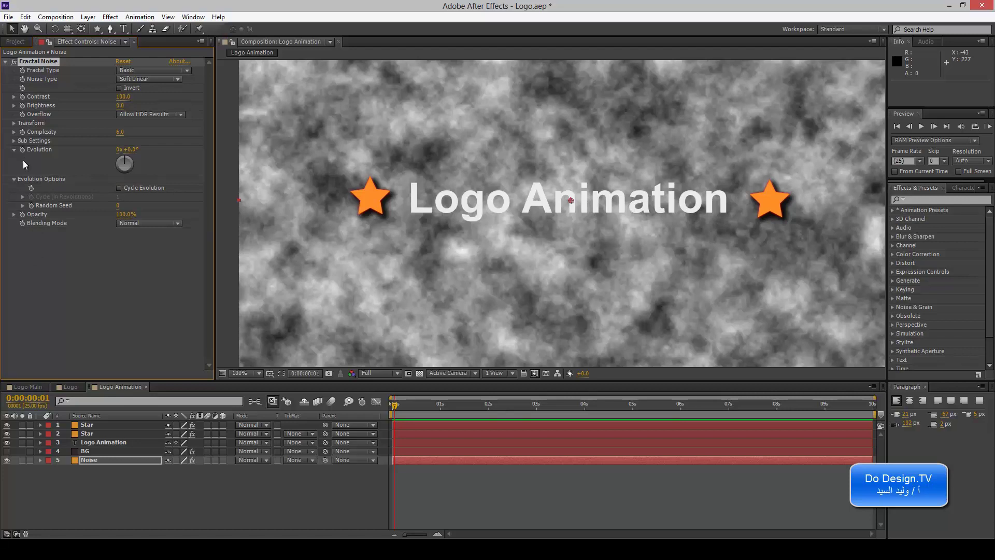
pyautogui.click(23, 196)
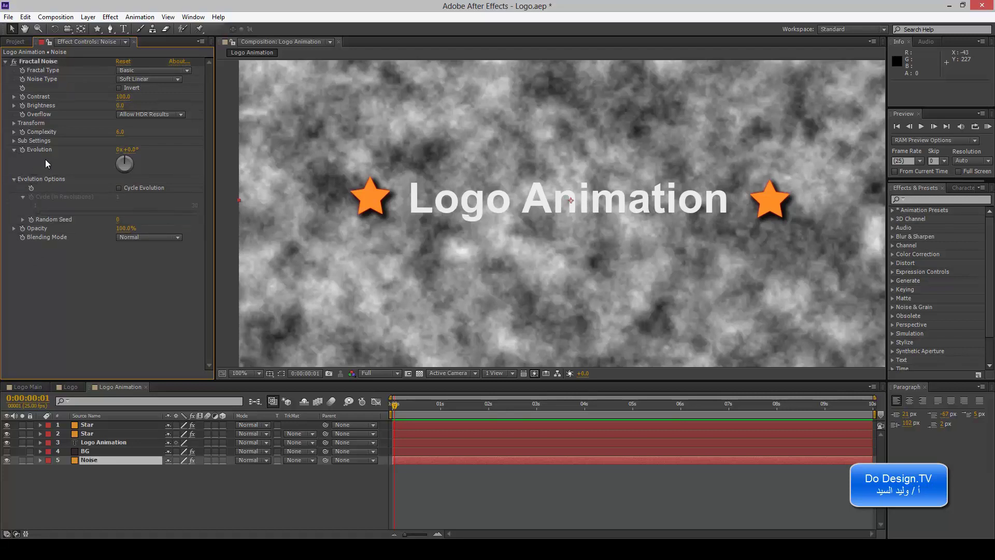
pyautogui.click(14, 178)
pyautogui.moveTo(125, 149)
pyautogui.mouseDown()
pyautogui.moveTo(188, 151)
pyautogui.moveTo(118, 156)
pyautogui.moveTo(560, 203)
pyautogui.moveTo(214, 203)
pyautogui.moveTo(384, 202)
pyautogui.mouseUp()
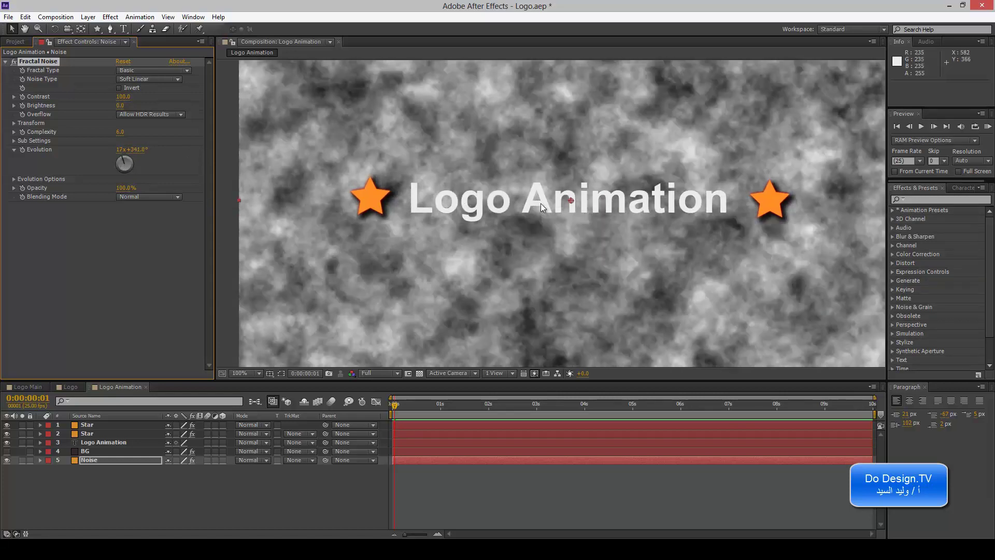
# Try Turbulent Smooth, Turbulent Basic and Dynamic fractal types, scrubbing Evolution to preview each
pyautogui.click(151, 70)
pyautogui.click(156, 97)
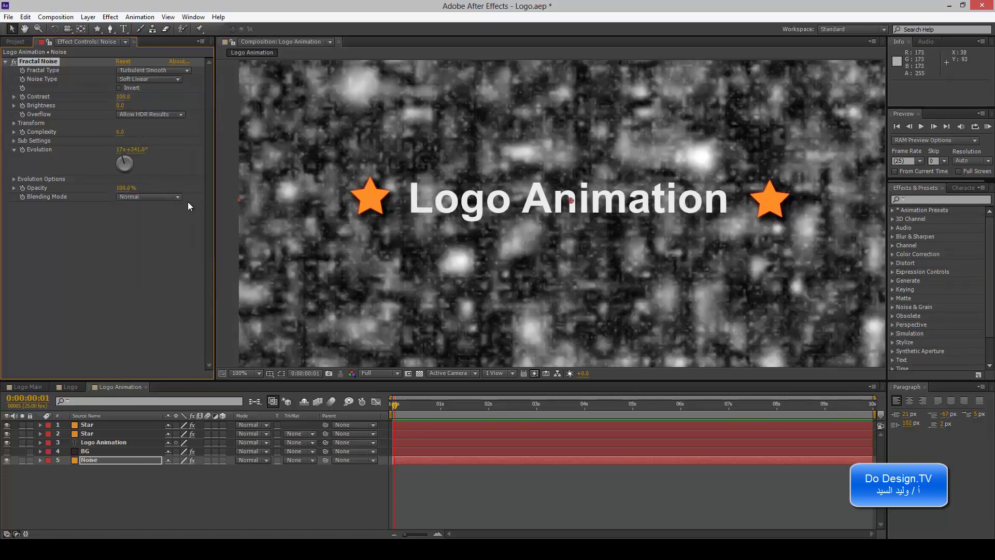
pyautogui.moveTo(136, 151)
pyautogui.mouseDown()
pyautogui.moveTo(217, 152)
pyautogui.moveTo(178, 153)
pyautogui.mouseUp()
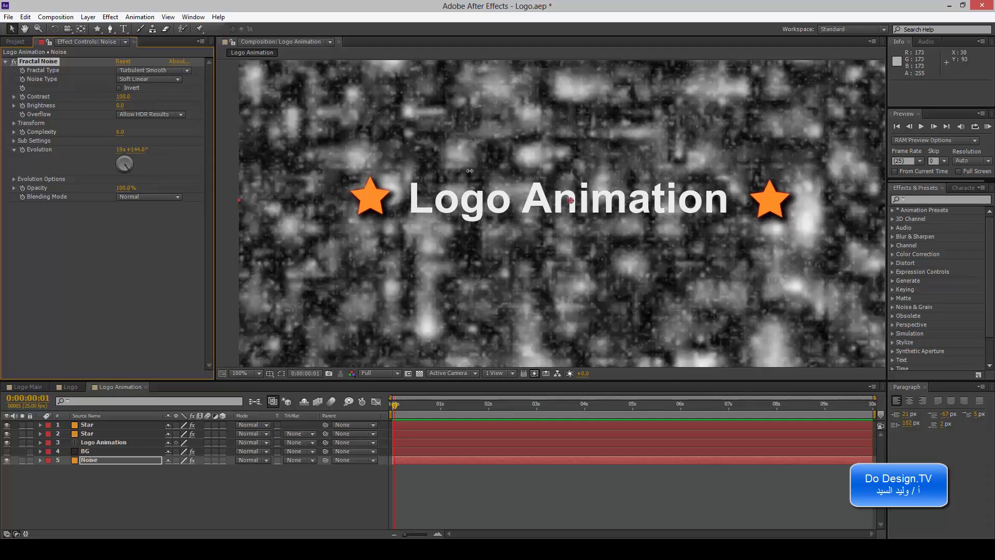
pyautogui.moveTo(177, 153); pyautogui.dragTo(563, 176)
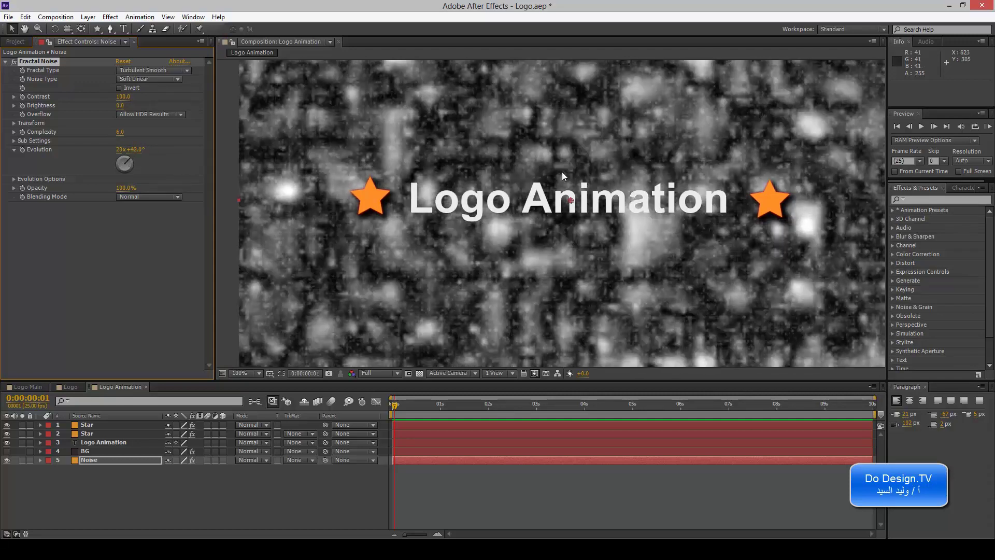
pyautogui.click(151, 71)
pyautogui.click(148, 109)
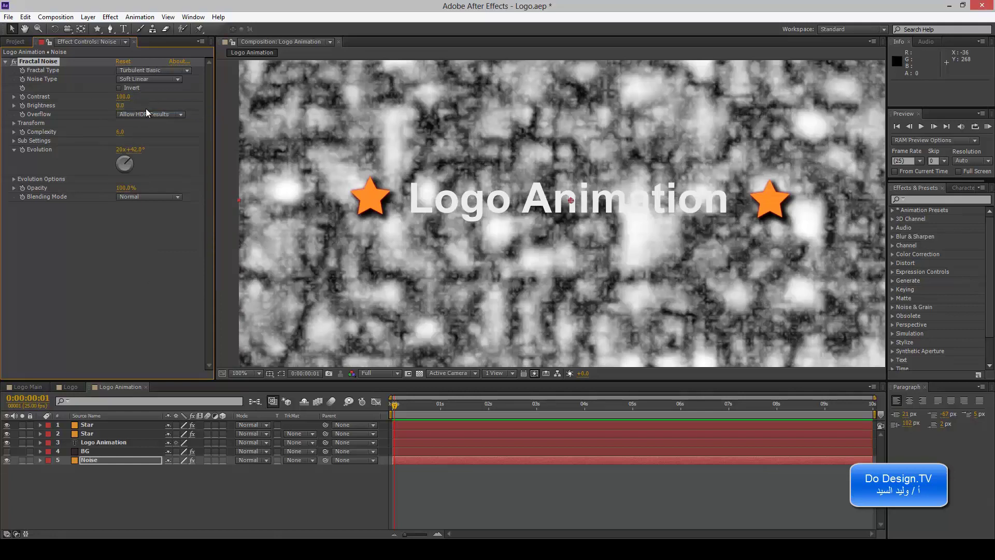
pyautogui.click(148, 70)
pyautogui.click(145, 134)
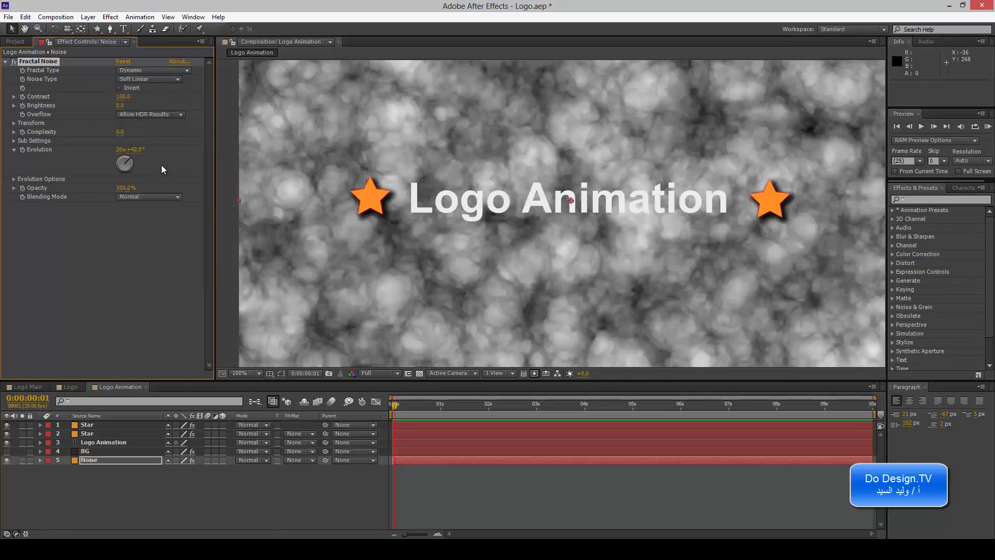
pyautogui.moveTo(133, 149)
pyautogui.mouseDown()
pyautogui.moveTo(409, 159)
pyautogui.moveTo(225, 166)
pyautogui.mouseUp()
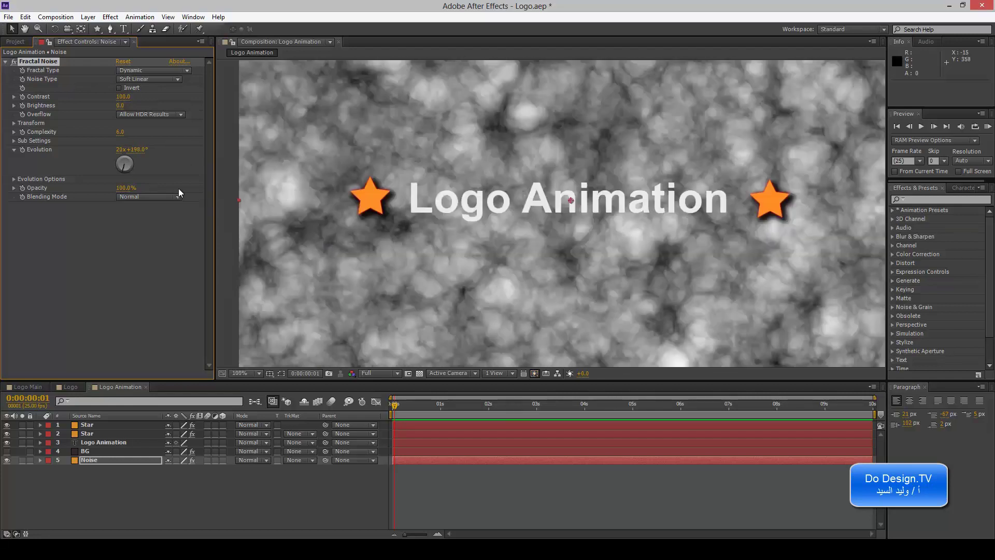
pyautogui.moveTo(132, 150)
pyautogui.mouseDown()
pyautogui.moveTo(341, 151)
pyautogui.moveTo(216, 176)
pyautogui.mouseUp()
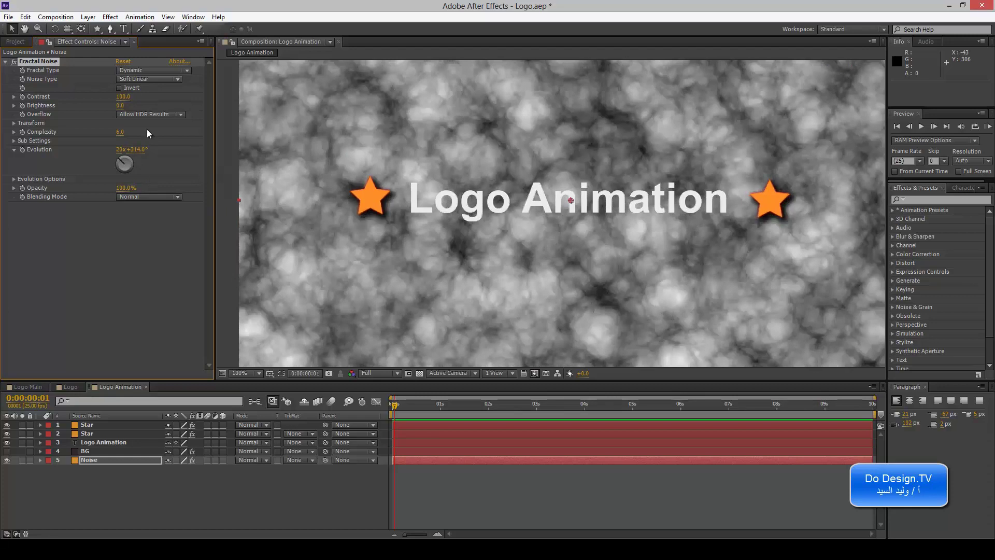
# Try Dynamic Progressive, Max and Smeary fractal types with Evolution scrubbed for each
pyautogui.click(144, 70)
pyautogui.click(145, 146)
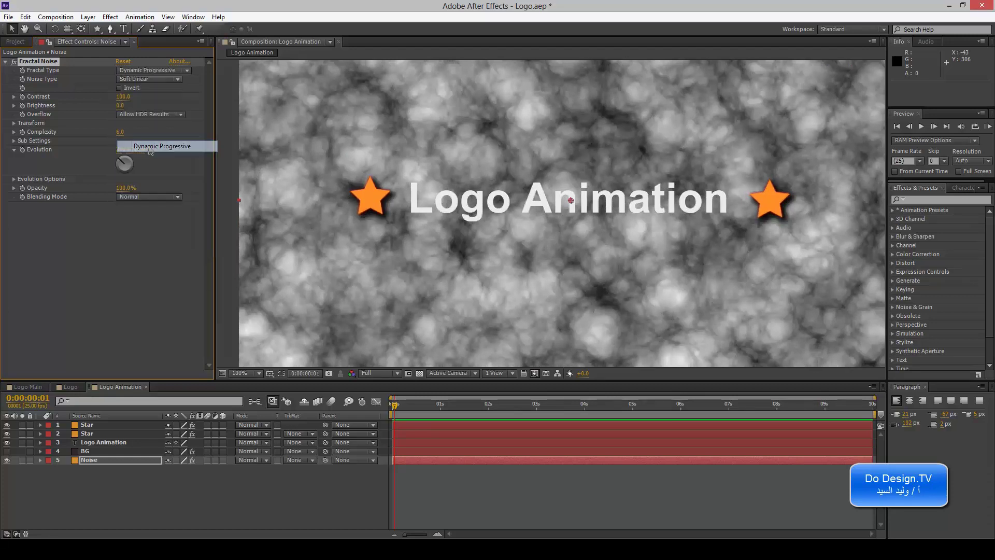
pyautogui.moveTo(134, 149); pyautogui.dragTo(185, 150)
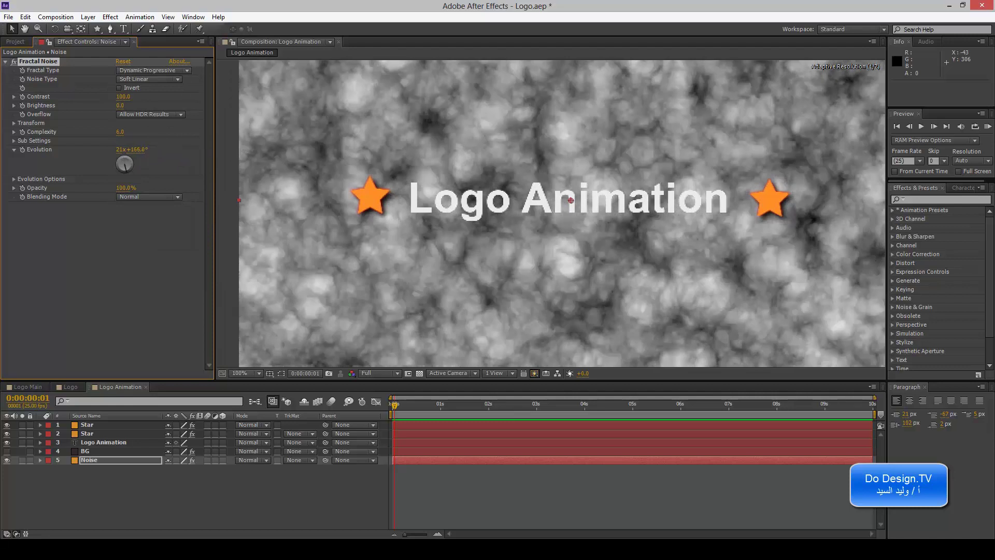
pyautogui.click(160, 69)
pyautogui.click(143, 174)
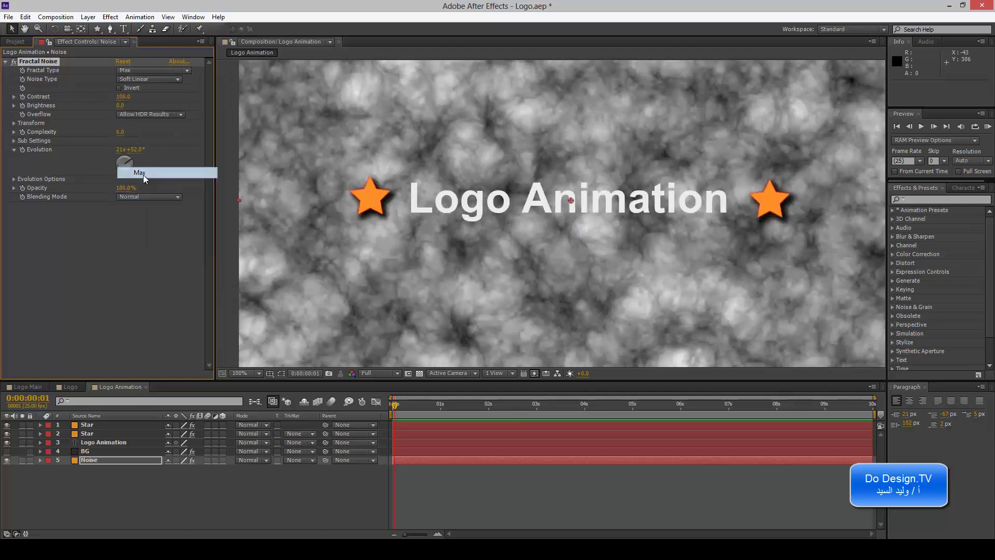
pyautogui.moveTo(127, 150); pyautogui.dragTo(317, 157)
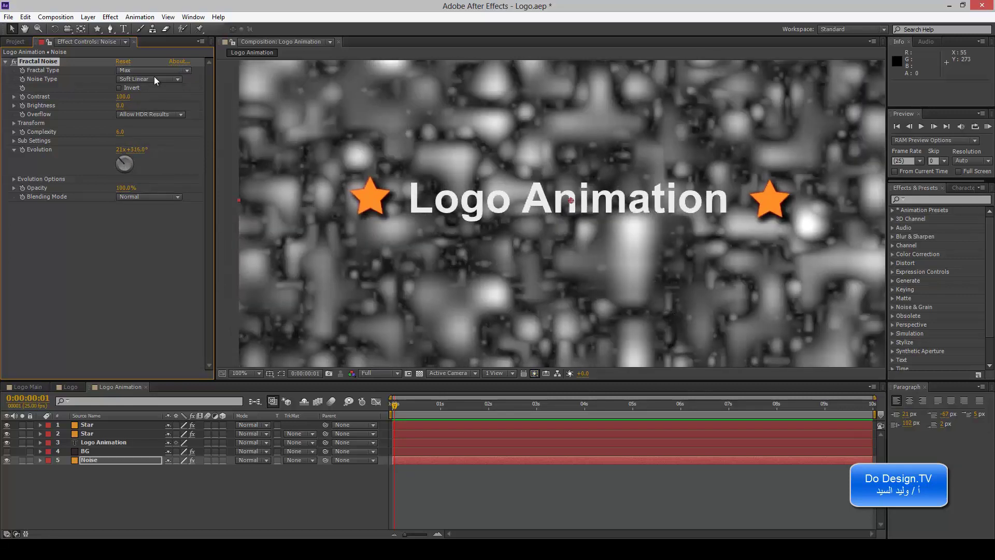
pyautogui.click(153, 71)
pyautogui.click(145, 185)
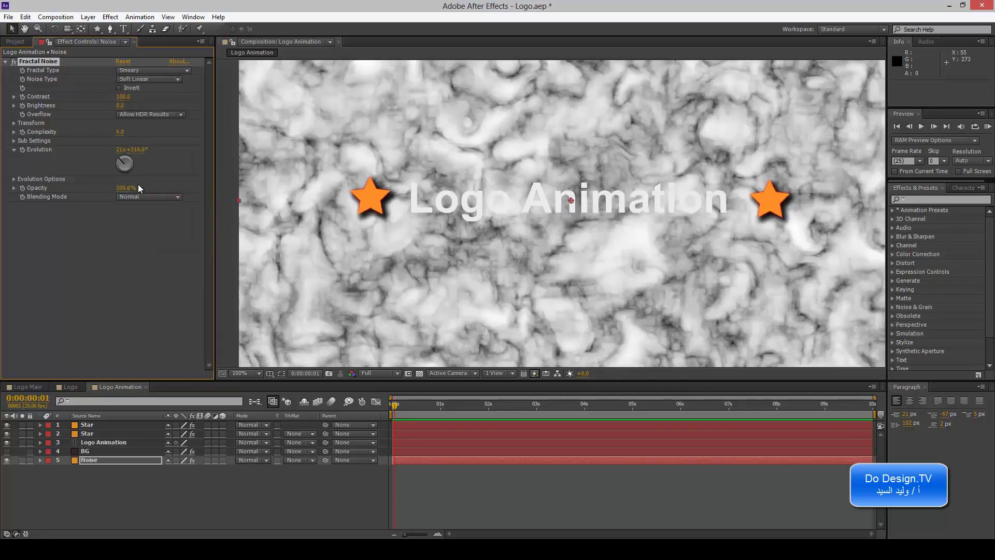
pyautogui.moveTo(127, 149)
pyautogui.mouseDown()
pyautogui.moveTo(369, 150)
pyautogui.moveTo(145, 150)
pyautogui.mouseUp()
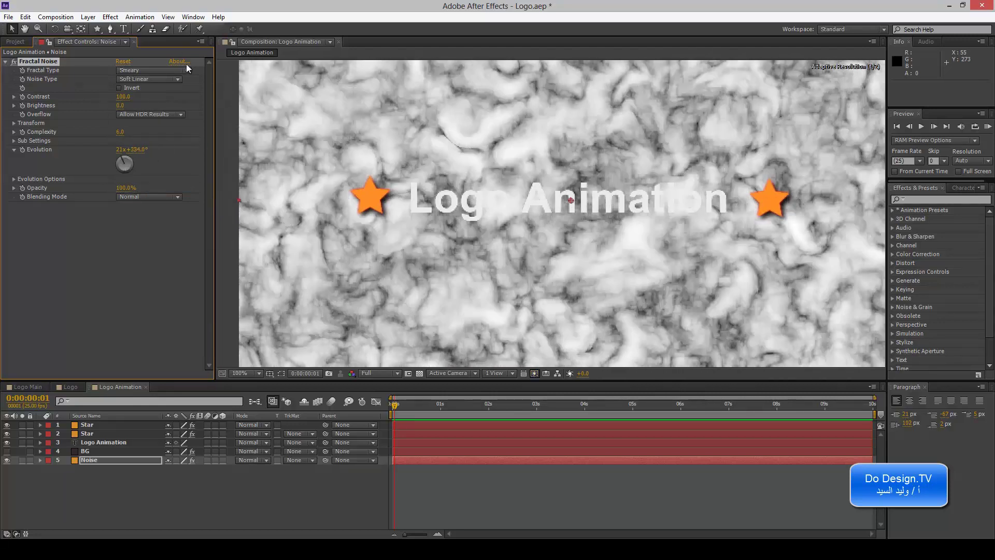
# Compare Rocky and Cloudy, then settle on Rocky with Evolution near 22x +97°
pyautogui.click(145, 71)
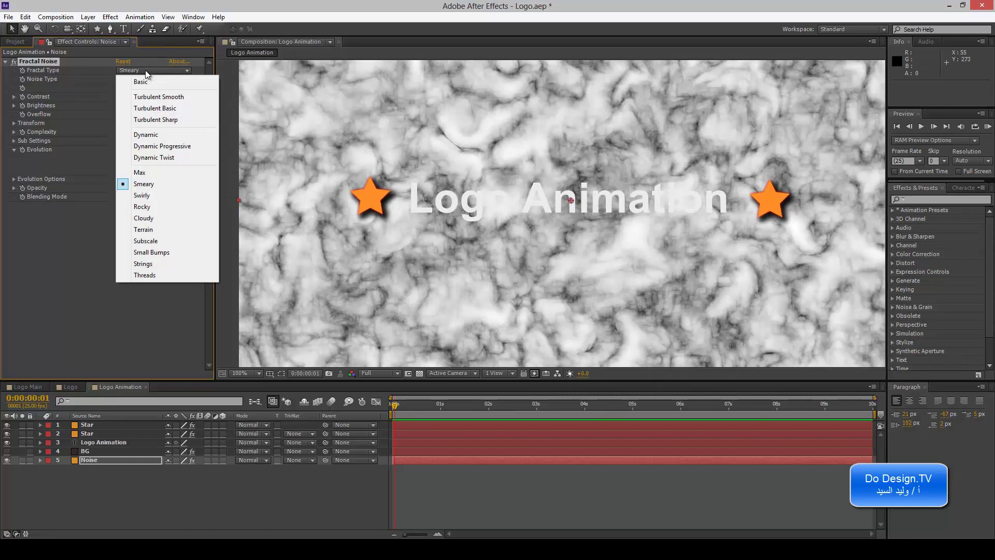
pyautogui.click(142, 206)
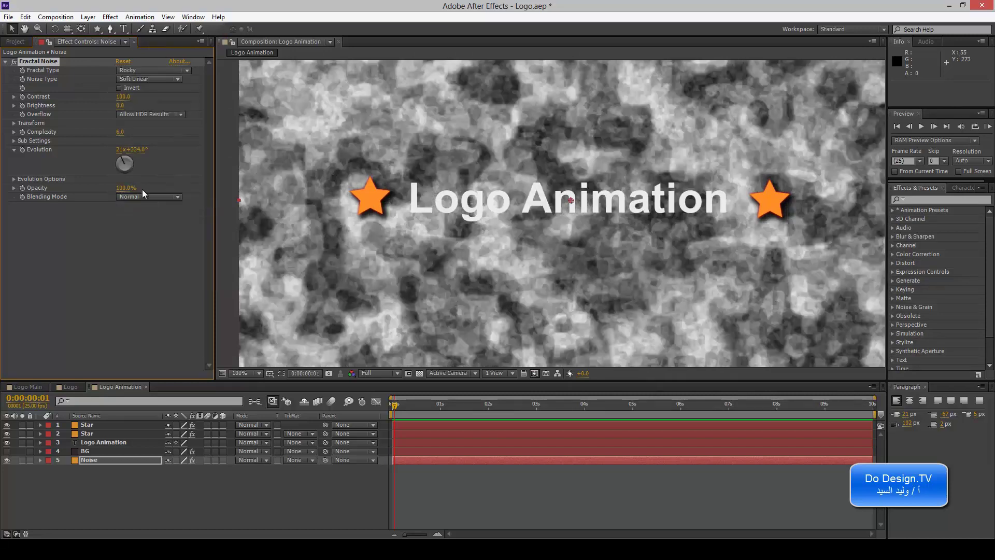
pyautogui.moveTo(131, 150)
pyautogui.mouseDown()
pyautogui.moveTo(256, 154)
pyautogui.moveTo(219, 157)
pyautogui.mouseUp()
pyautogui.click(149, 72)
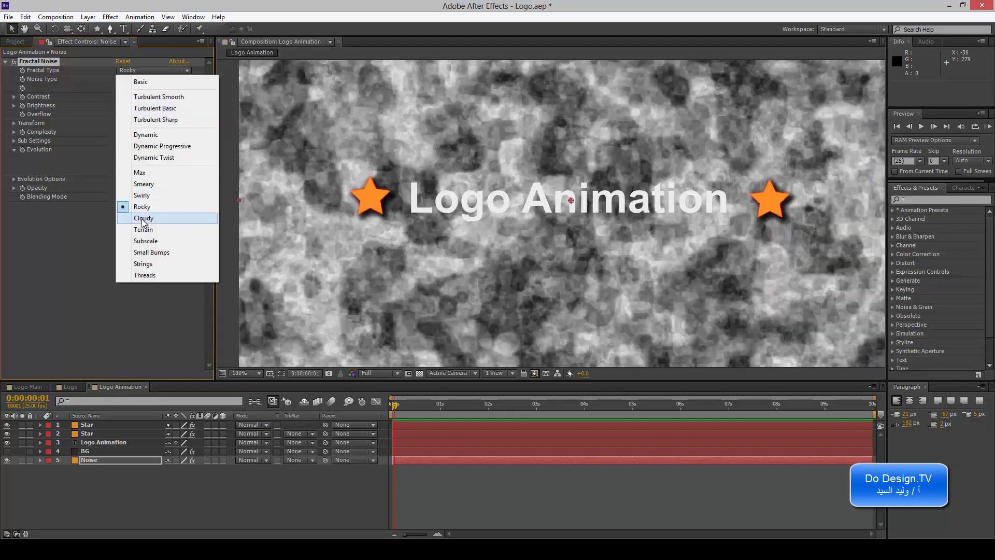
pyautogui.click(144, 220)
pyautogui.moveTo(135, 150)
pyautogui.mouseDown()
pyautogui.moveTo(49, 155)
pyautogui.moveTo(108, 154)
pyautogui.mouseUp()
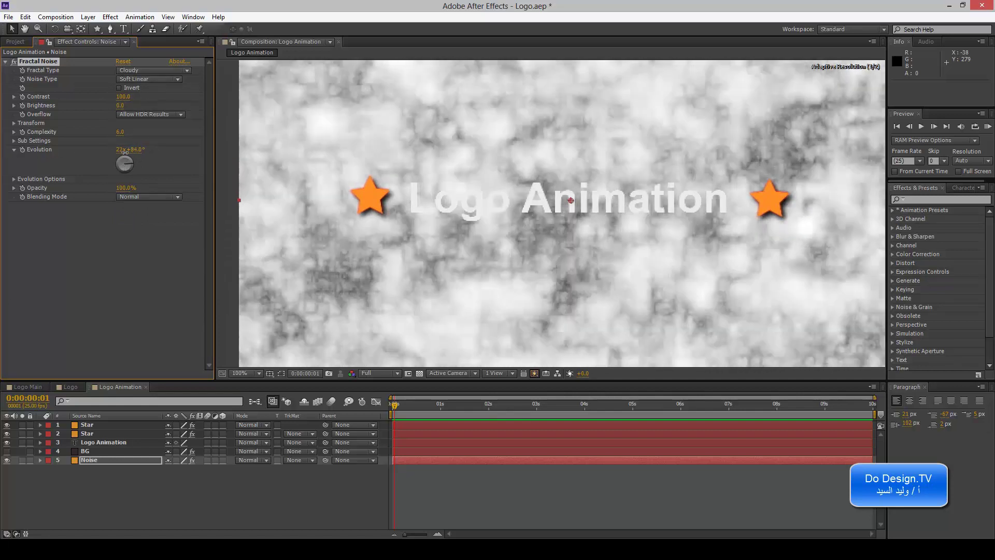
pyautogui.click(150, 70)
pyautogui.click(137, 209)
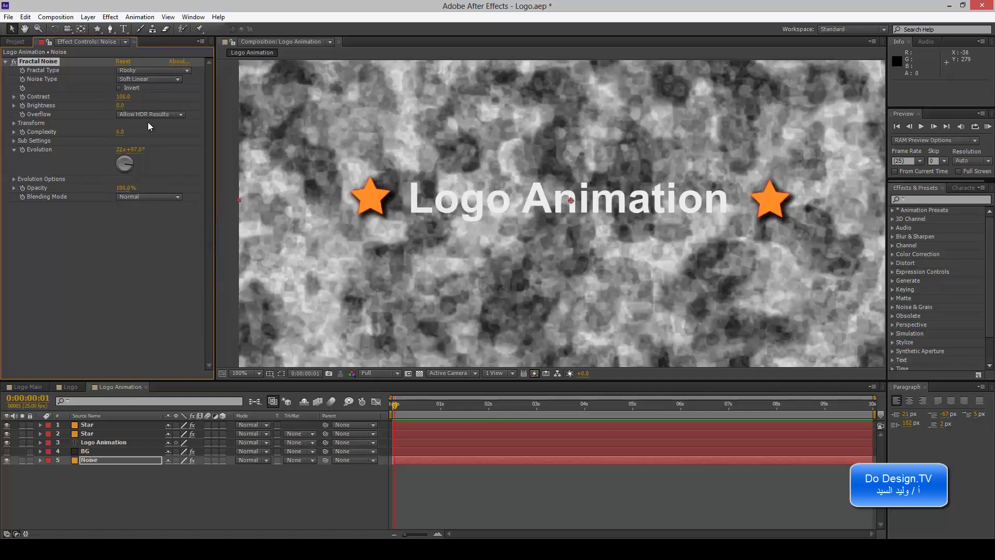
# Try Block, then Linear noise types in Fractal Noise, scrubbing Evolution after each
pyautogui.click(175, 80)
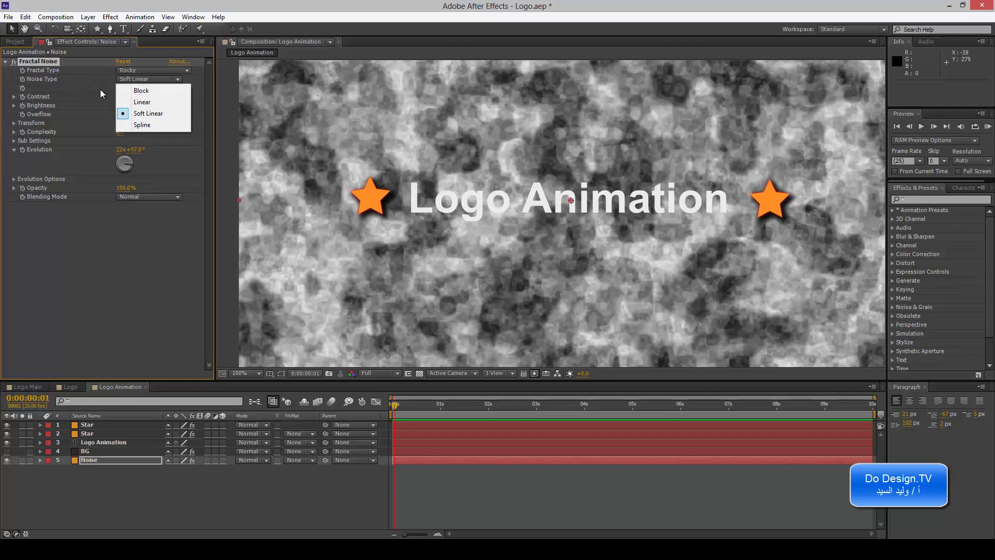
pyautogui.click(148, 90)
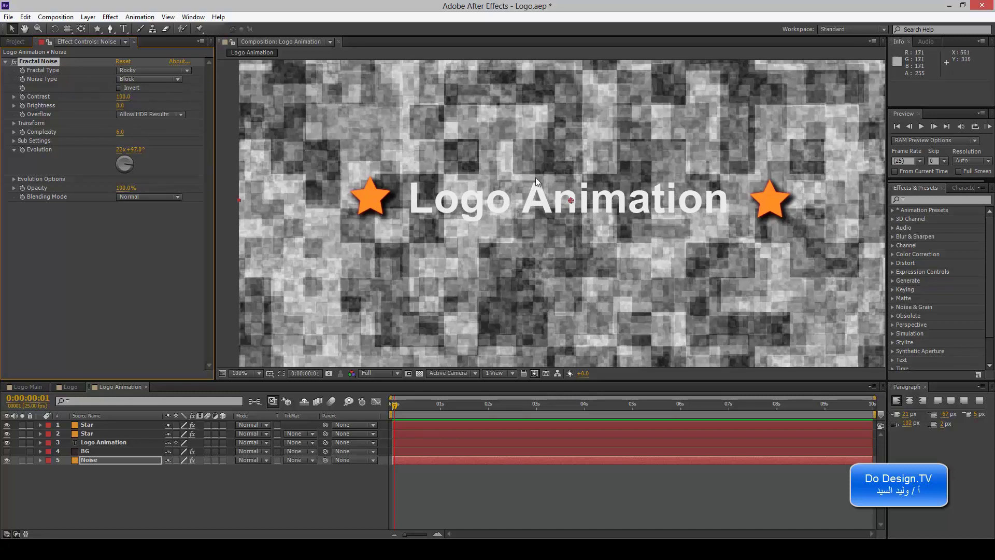
pyautogui.moveTo(136, 149)
pyautogui.mouseDown()
pyautogui.moveTo(254, 151)
pyautogui.moveTo(194, 150)
pyautogui.mouseUp()
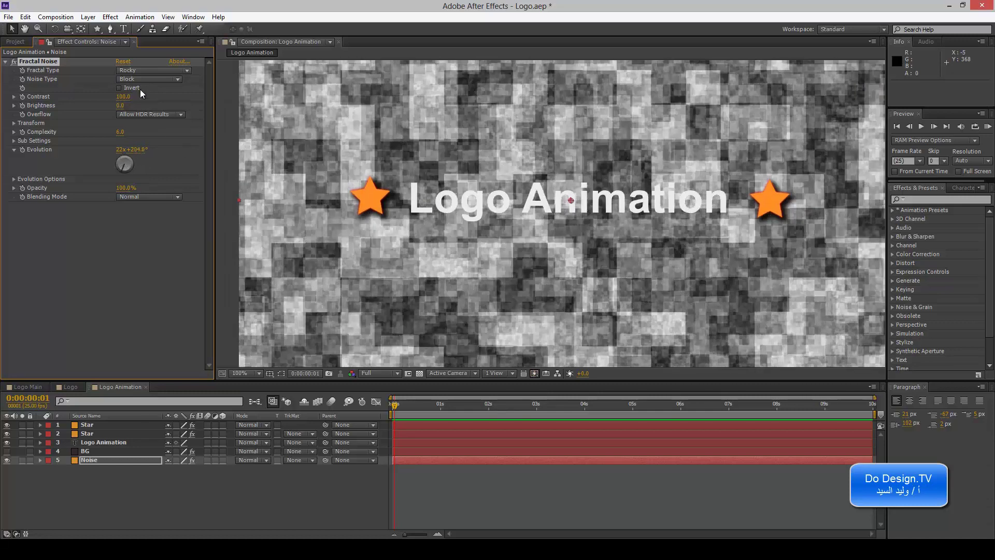
pyautogui.click(144, 79)
pyautogui.click(150, 102)
pyautogui.moveTo(134, 151); pyautogui.dragTo(183, 151)
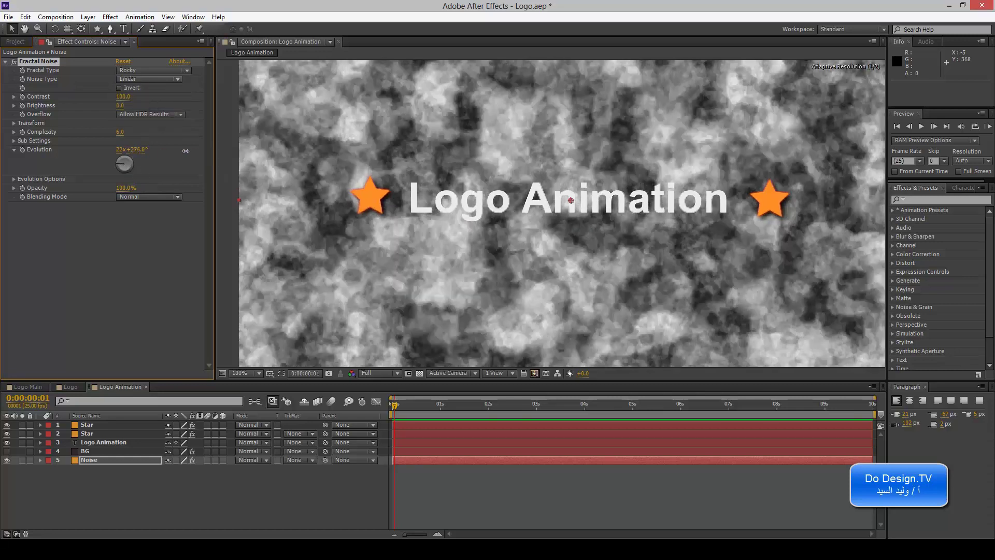
# Switch the noise type to Soft Linear and then Spline, advancing Evolution each time
pyautogui.click(155, 79)
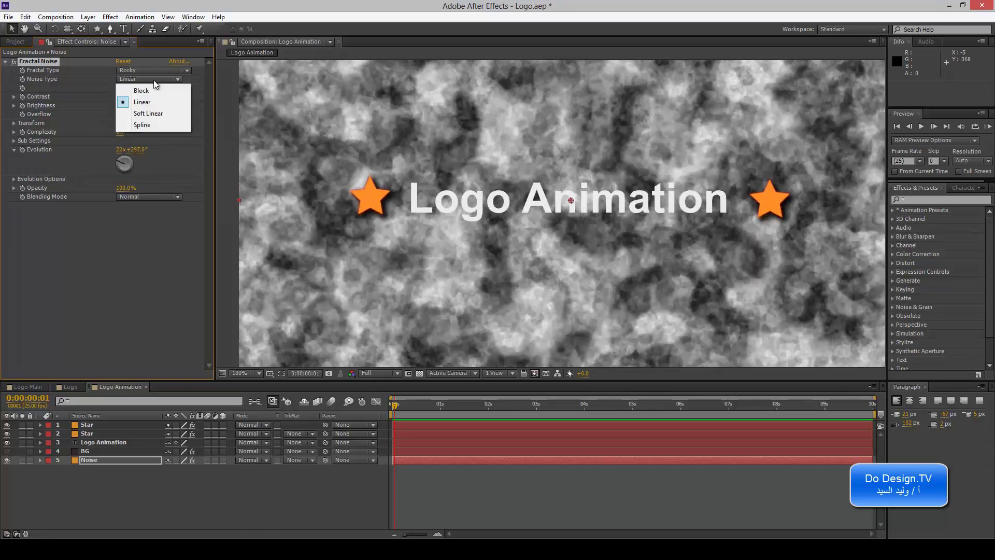
pyautogui.click(154, 122)
pyautogui.moveTo(137, 157); pyautogui.dragTo(139, 165)
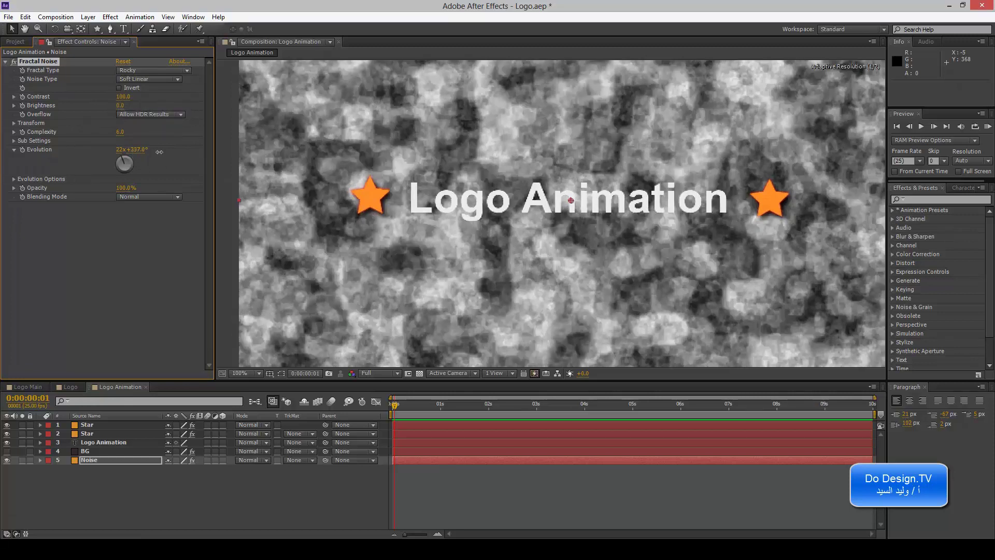
pyautogui.click(142, 78)
pyautogui.click(147, 125)
pyautogui.moveTo(129, 166)
pyautogui.mouseDown()
pyautogui.moveTo(184, 156)
pyautogui.moveTo(149, 160)
pyautogui.mouseUp()
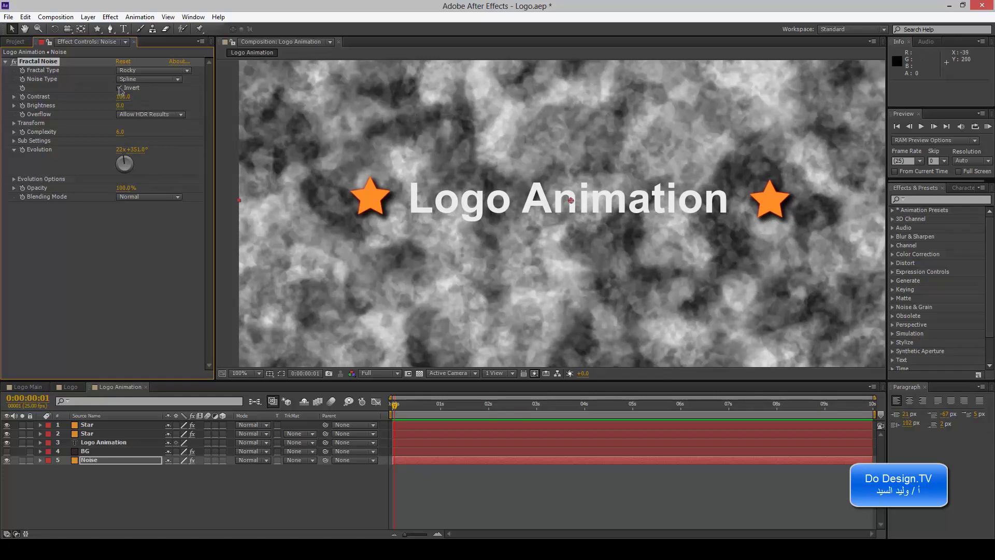
# Invert the noise, shift Evolution to 22x +131°, then turn Invert back off
pyautogui.click(119, 88)
pyautogui.moveTo(129, 150)
pyautogui.mouseDown()
pyautogui.moveTo(166, 151)
pyautogui.moveTo(118, 83)
pyautogui.mouseUp()
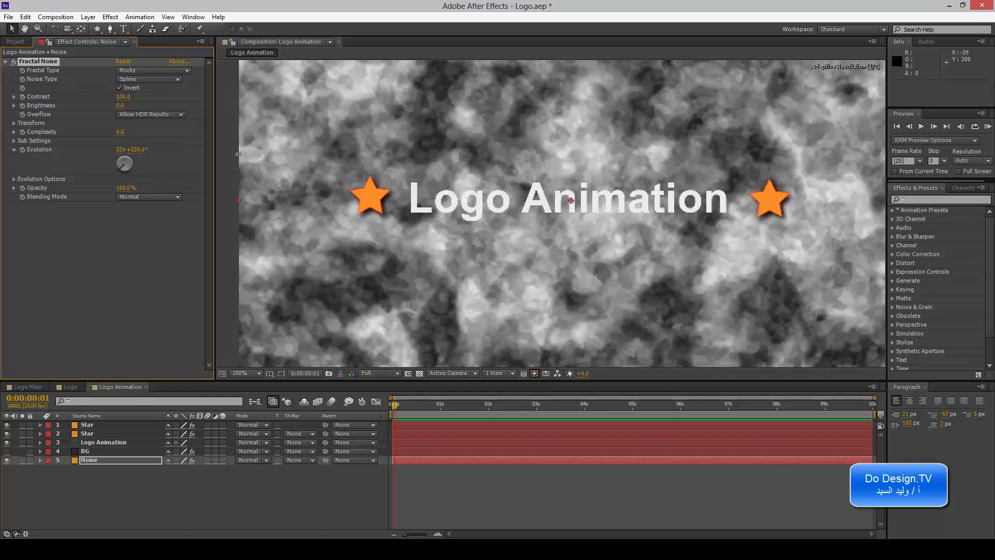
pyautogui.click(118, 87)
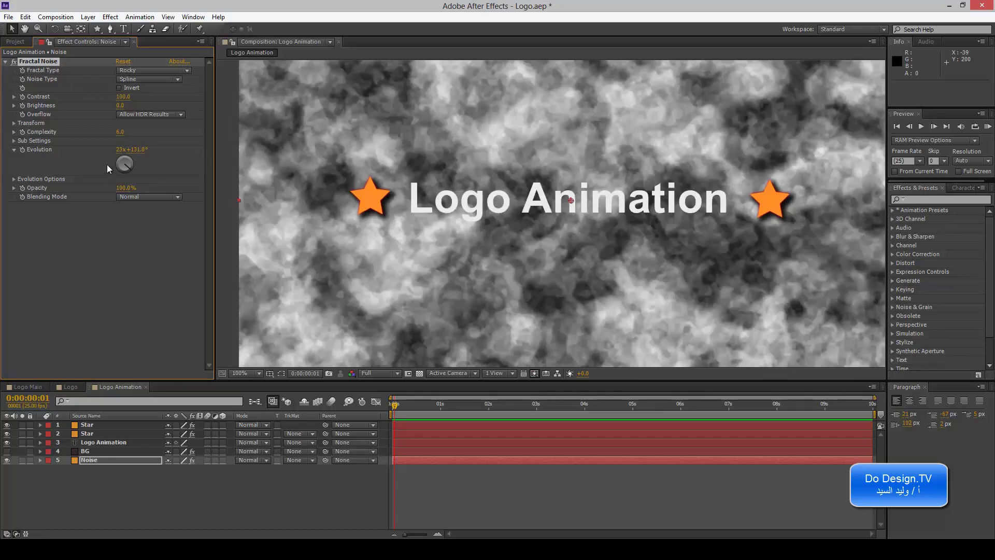
# Set Fractal Noise Contrast to 100, lower Brightness to -50, and raise Complexity slightly
pyautogui.click(13, 96)
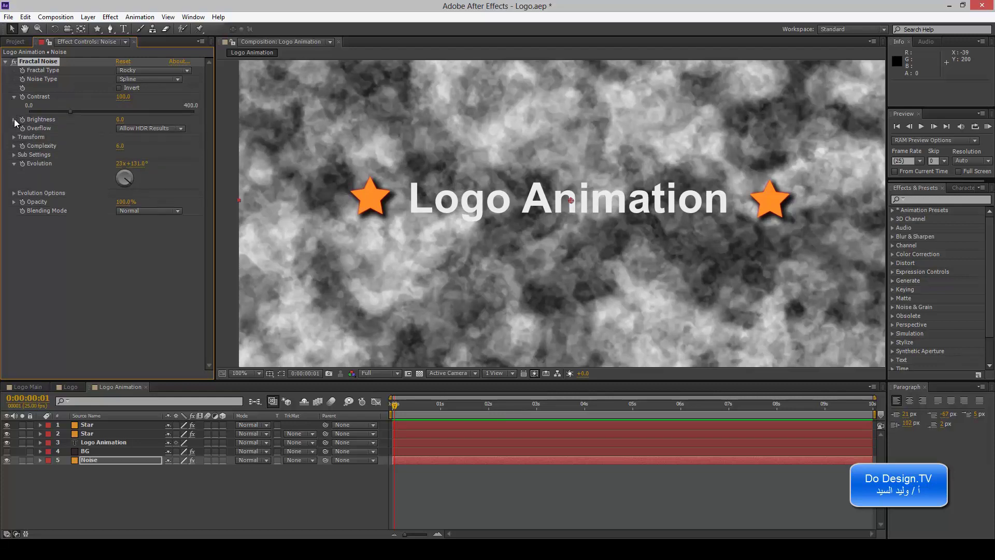
pyautogui.click(14, 119)
pyautogui.click(14, 119)
pyautogui.click(13, 97)
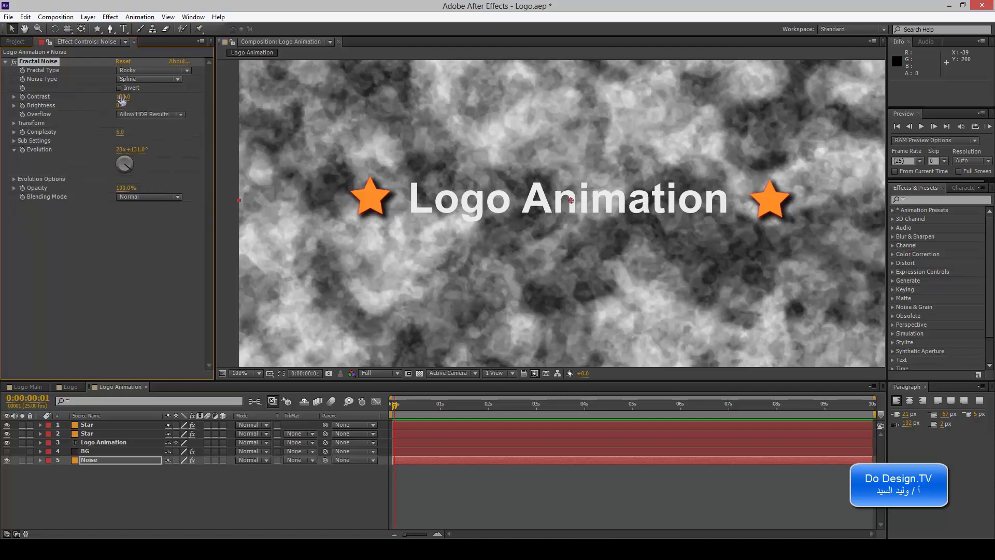
pyautogui.moveTo(123, 96); pyautogui.dragTo(272, 106)
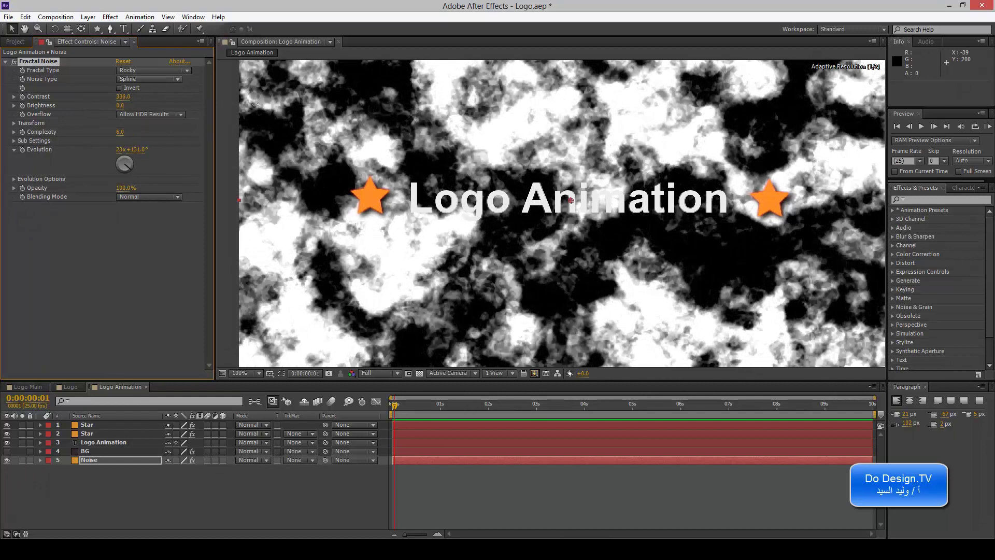
pyautogui.moveTo(270, 106)
pyautogui.mouseDown()
pyautogui.moveTo(127, 107)
pyautogui.moveTo(136, 107)
pyautogui.mouseUp()
pyautogui.click(123, 97)
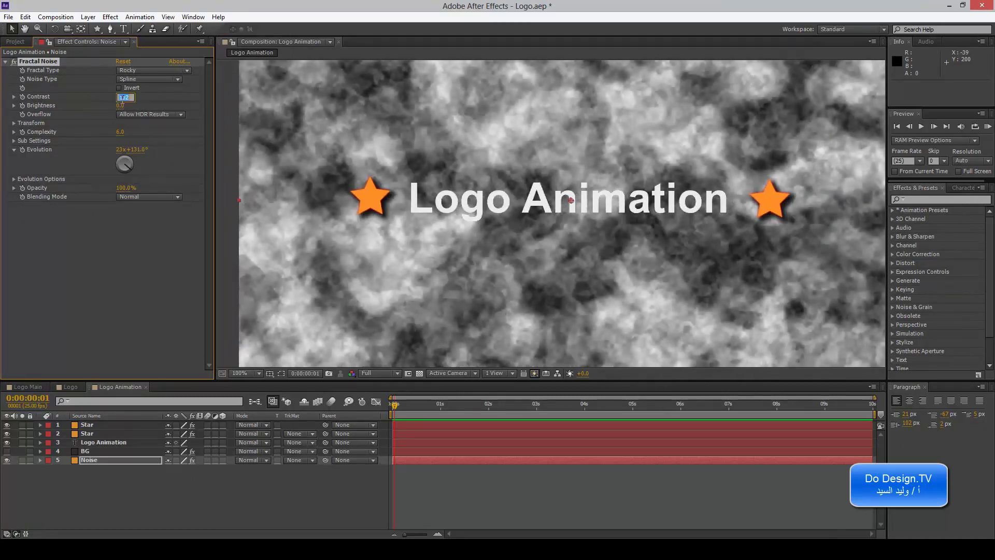
pyautogui.write('00')
pyautogui.press('Return')
pyautogui.moveTo(122, 104)
pyautogui.mouseDown()
pyautogui.moveTo(131, 105)
pyautogui.moveTo(74, 105)
pyautogui.moveTo(93, 105)
pyautogui.mouseUp()
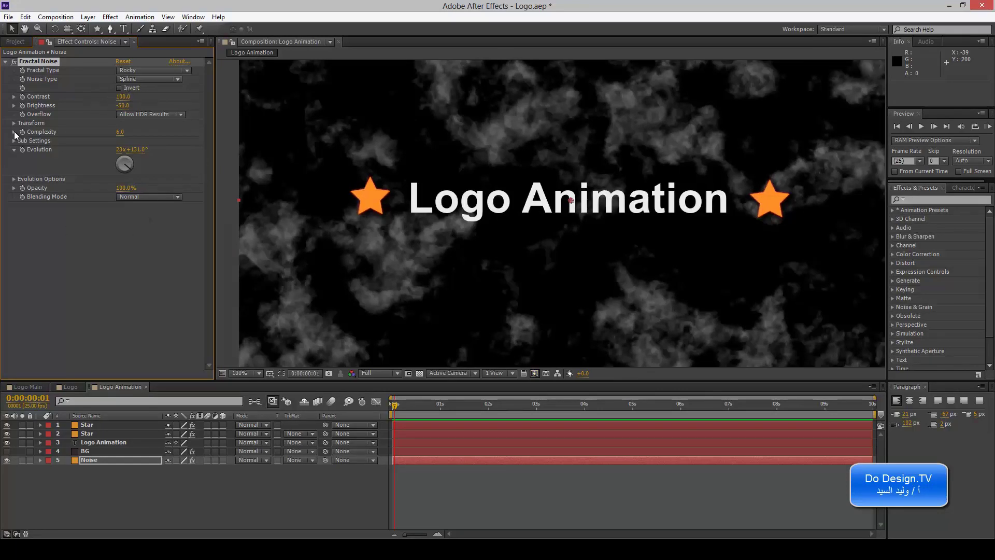
pyautogui.moveTo(123, 139); pyautogui.dragTo(157, 134)
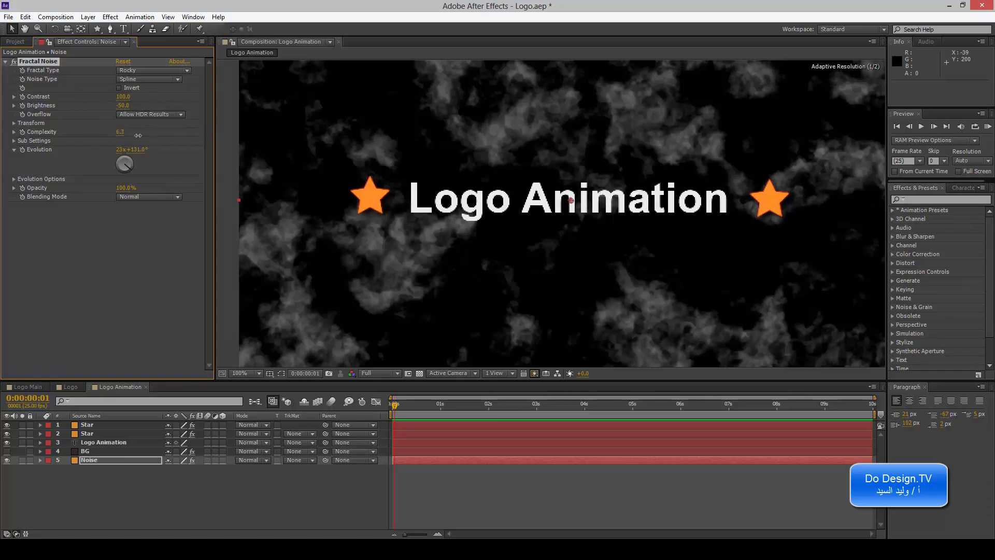
# Try the Clip, Soft Clamp and Wrap Back overflow options, then return to Allow HDR Results
pyautogui.click(138, 115)
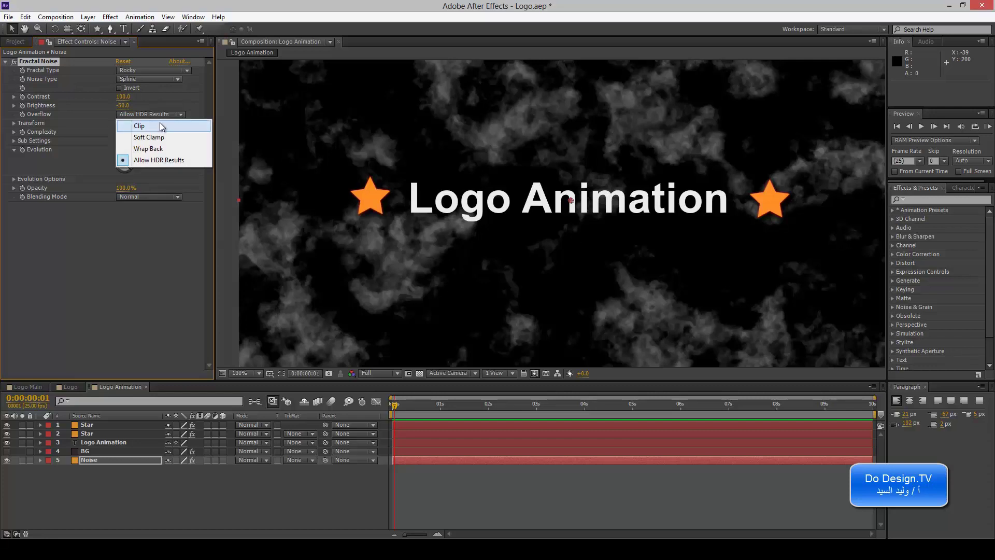
pyautogui.click(160, 126)
pyautogui.click(160, 116)
pyautogui.click(160, 135)
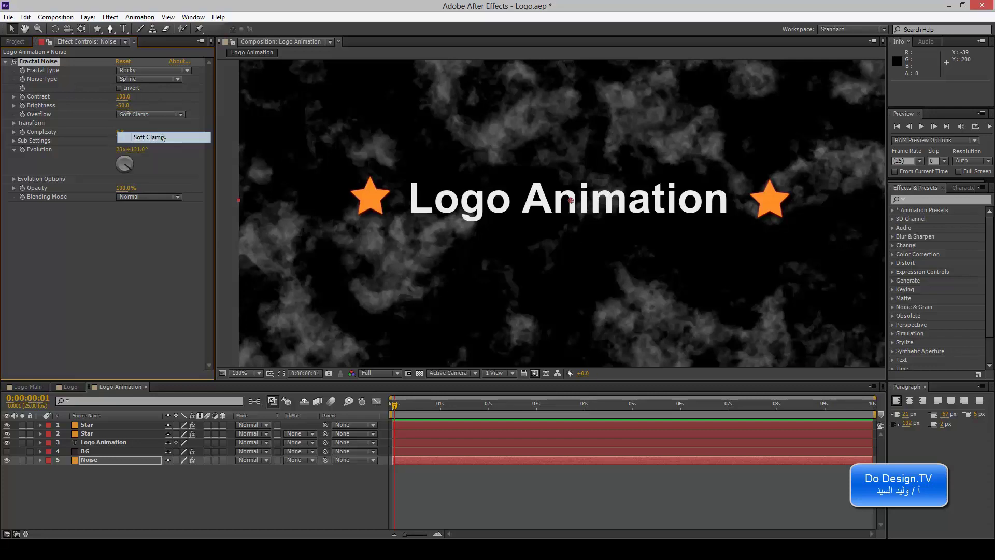
pyautogui.click(160, 114)
pyautogui.click(160, 144)
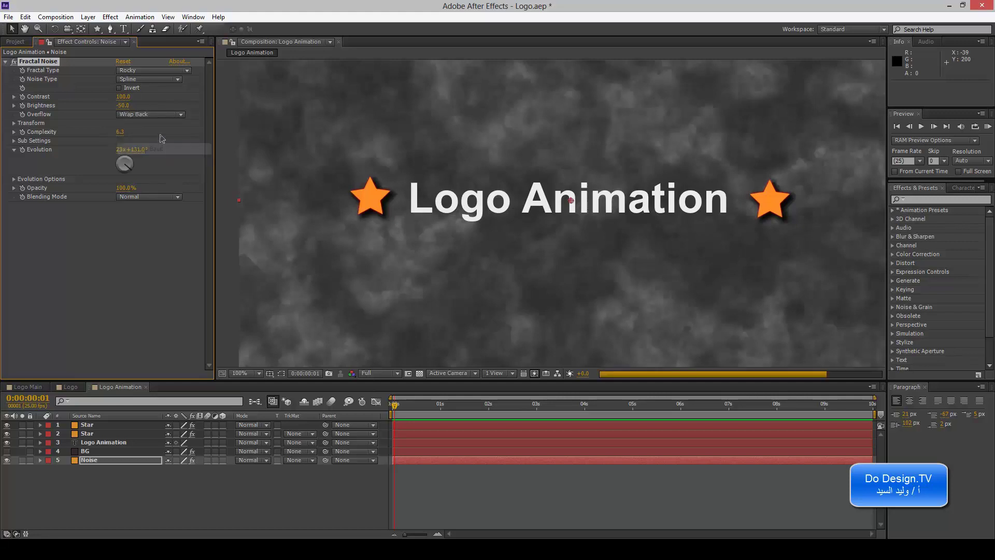
pyautogui.click(160, 116)
pyautogui.click(160, 158)
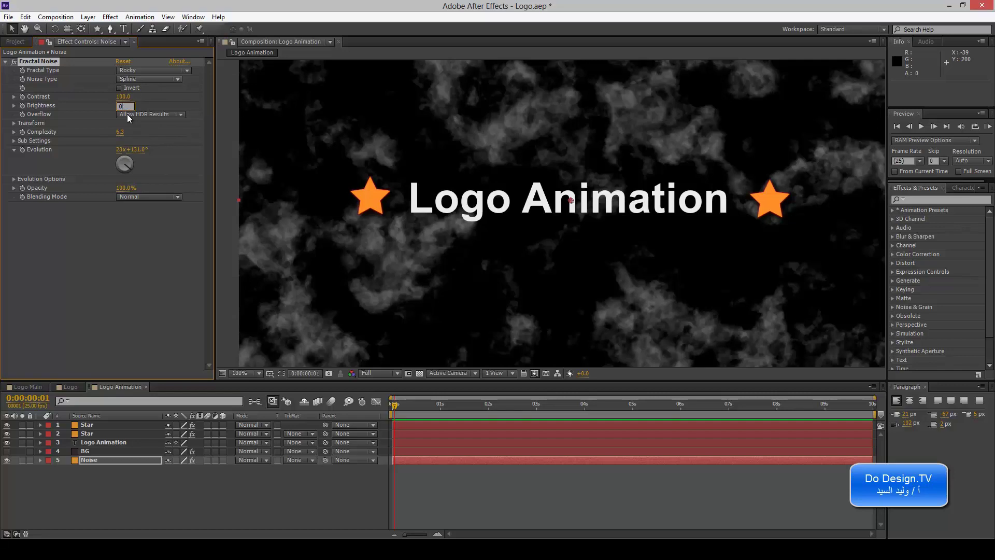
# Set Brightness to 0 and bring the noise opacity back to 100%
pyautogui.press('Return')
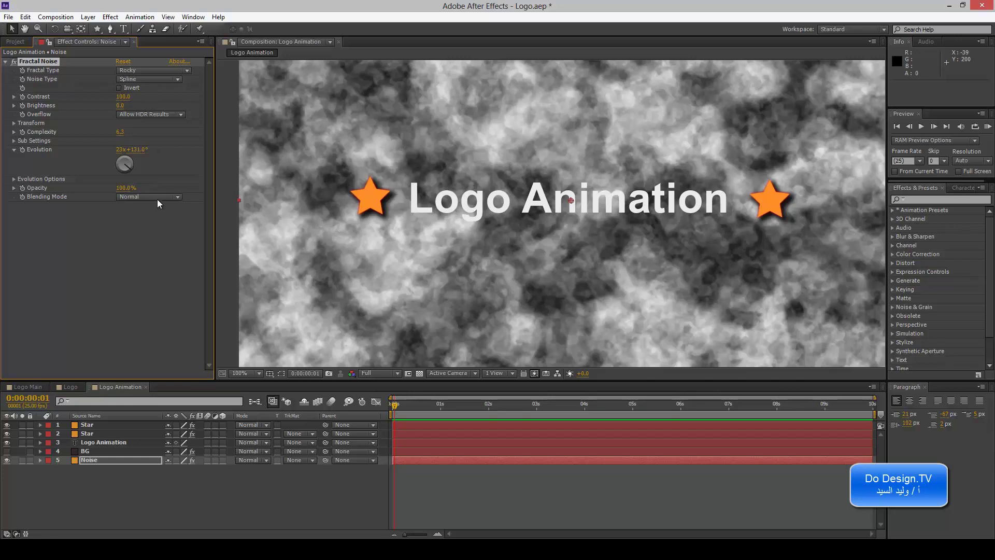
pyautogui.moveTo(131, 192); pyautogui.dragTo(43, 189)
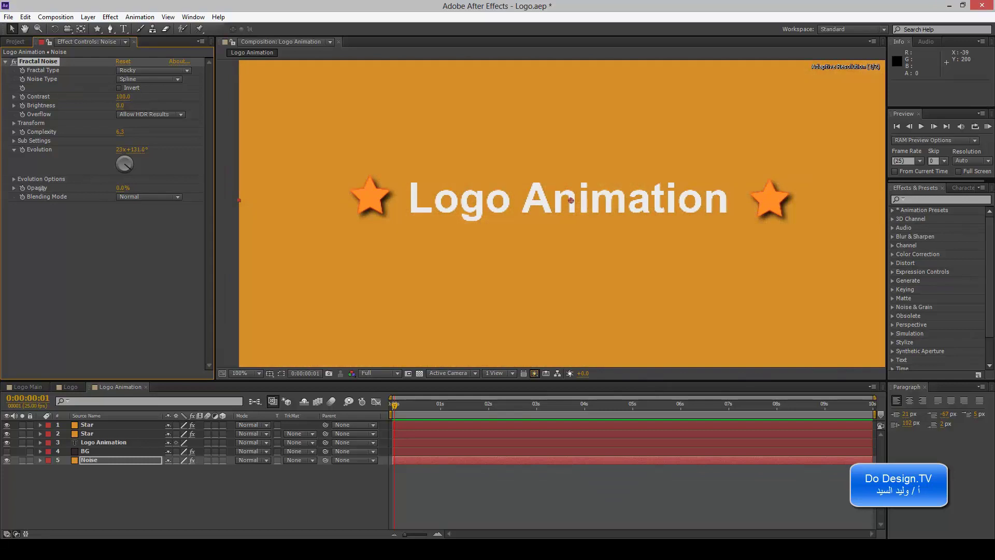
pyautogui.moveTo(43, 189); pyautogui.dragTo(188, 194)
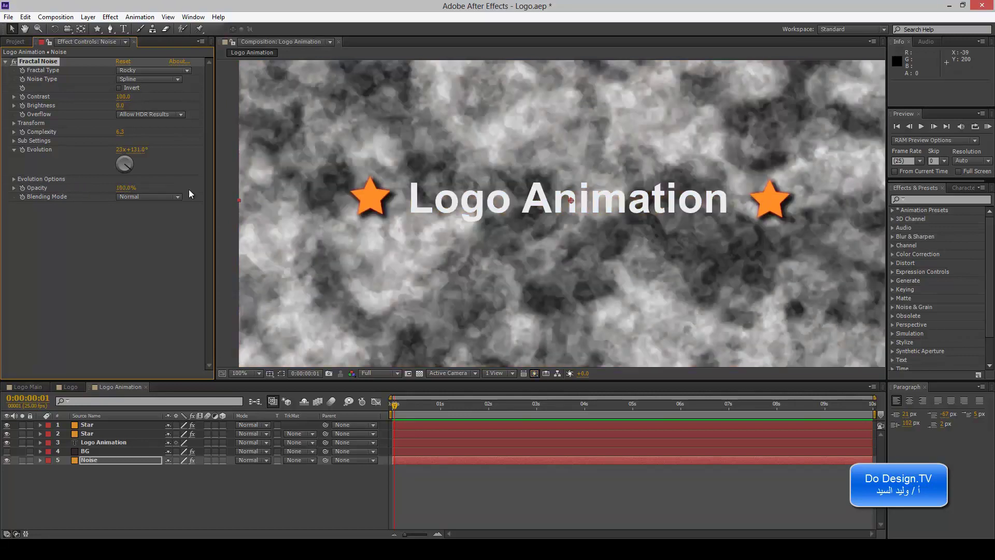
# Try Add, Multiply, Screen and Overlay blending for the noise, keeping Overlay
pyautogui.click(151, 196)
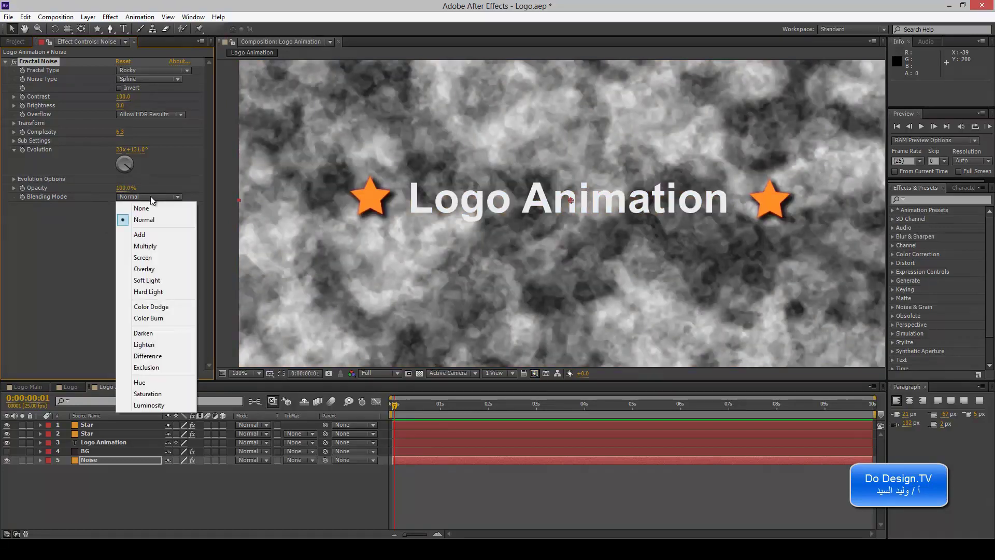
pyautogui.click(148, 235)
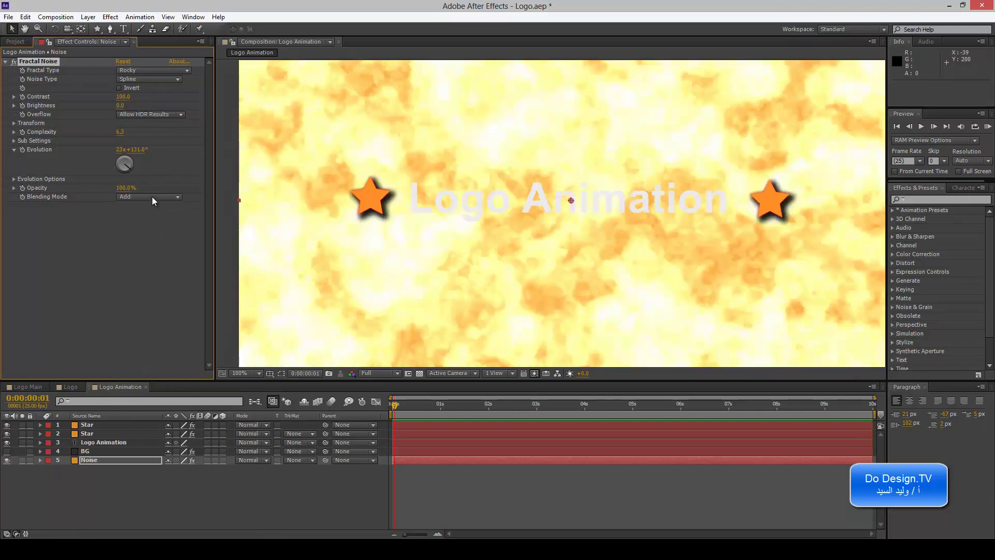
pyautogui.click(153, 201)
pyautogui.click(152, 243)
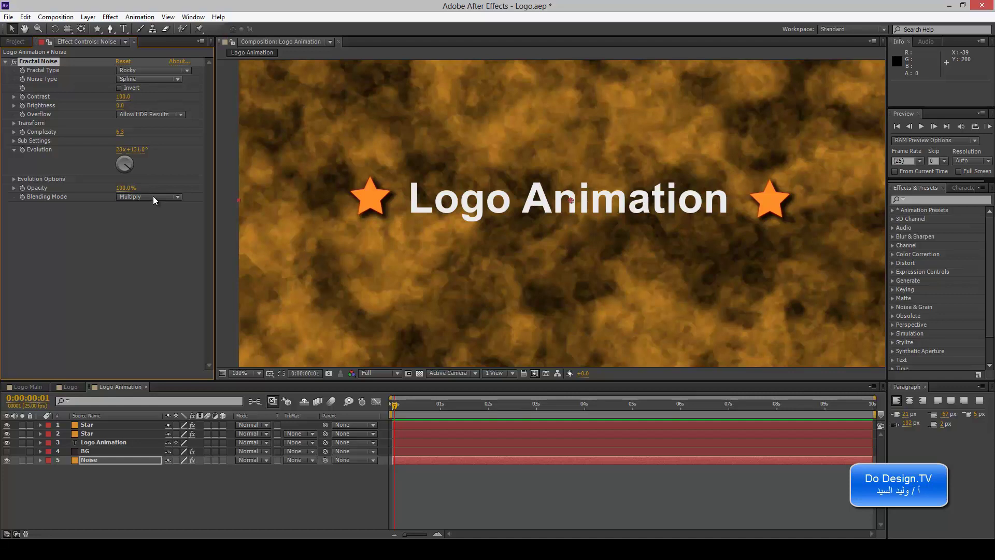
pyautogui.click(149, 197)
pyautogui.click(156, 260)
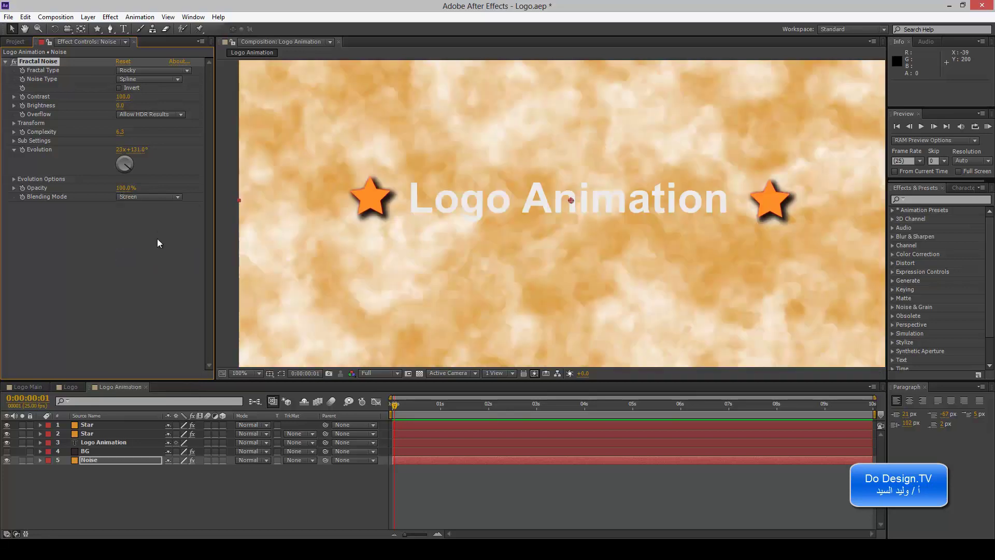
pyautogui.click(157, 197)
pyautogui.click(155, 268)
pyautogui.click(157, 197)
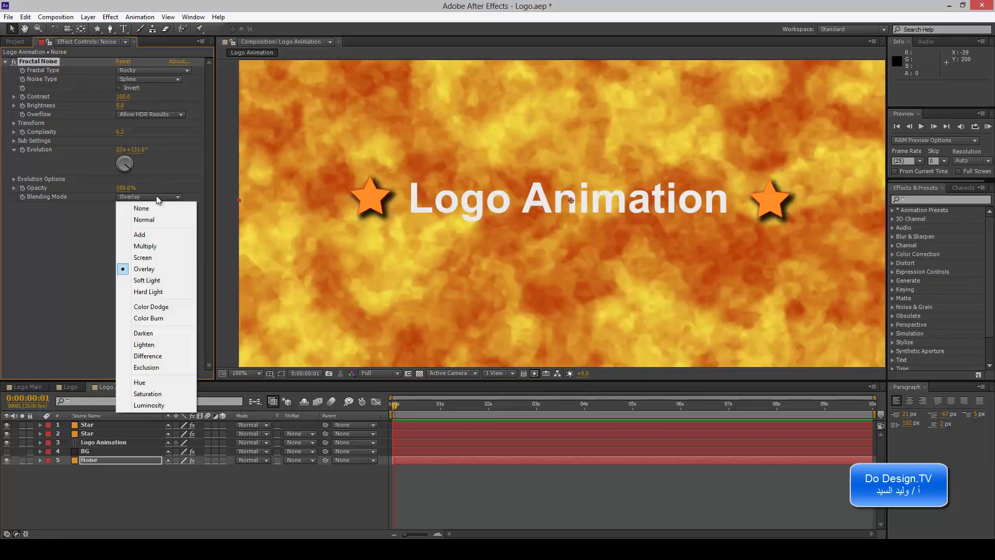
pyautogui.click(96, 212)
# Switch the fractal type to Smeary and advance the Evolution value
pyautogui.click(147, 70)
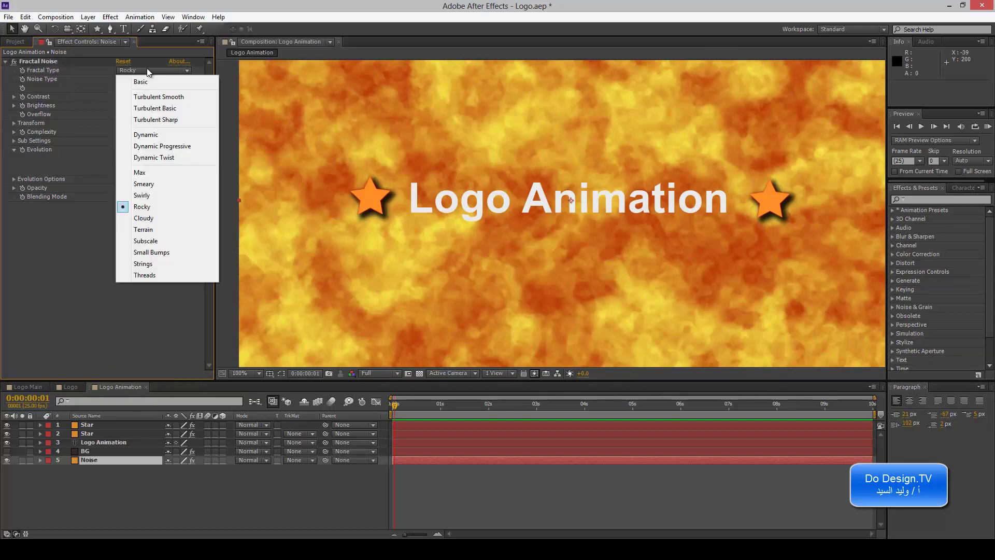
pyautogui.click(155, 185)
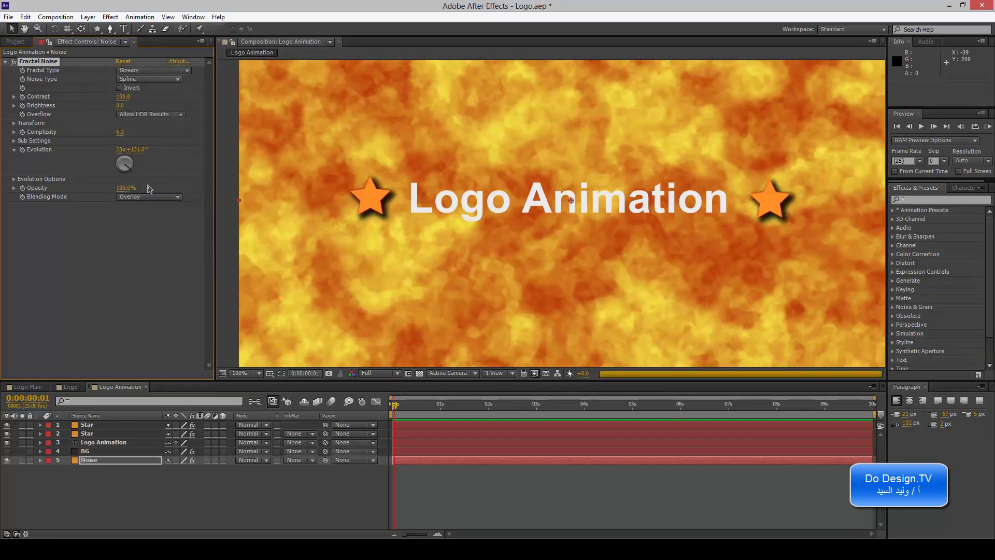
pyautogui.moveTo(137, 151)
pyautogui.mouseDown()
pyautogui.moveTo(209, 152)
pyautogui.moveTo(147, 154)
pyautogui.moveTo(180, 169)
pyautogui.mouseUp()
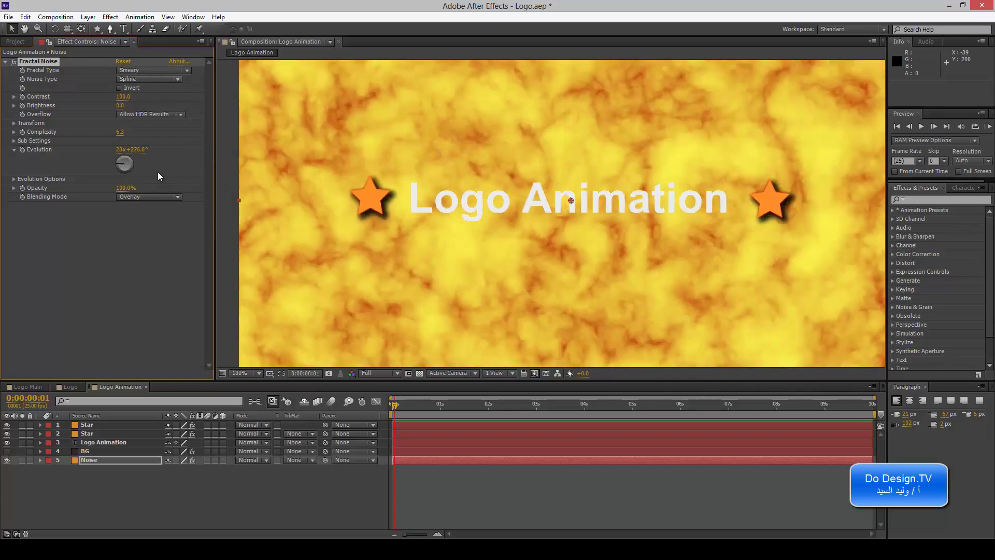
# Try Soft Light, Hard Light, Color Dodge and Color Burn blending, then return to Normal
pyautogui.click(163, 196)
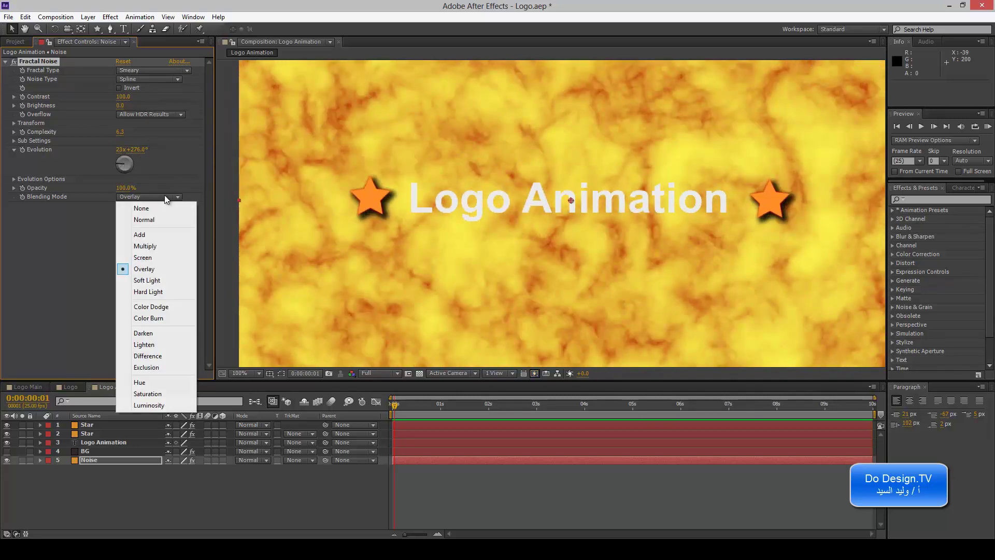
pyautogui.click(162, 281)
pyautogui.click(163, 196)
pyautogui.click(161, 292)
pyautogui.click(157, 196)
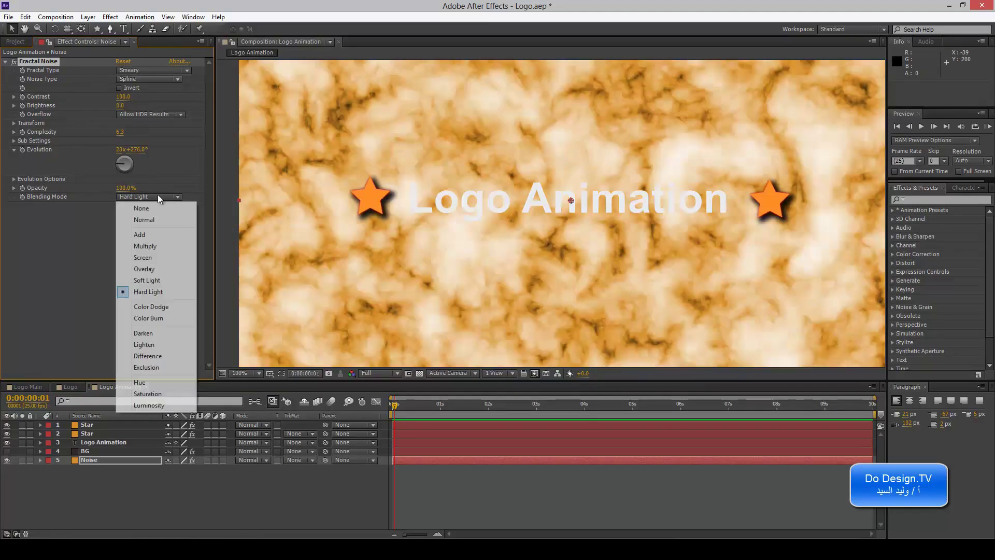
pyautogui.click(153, 306)
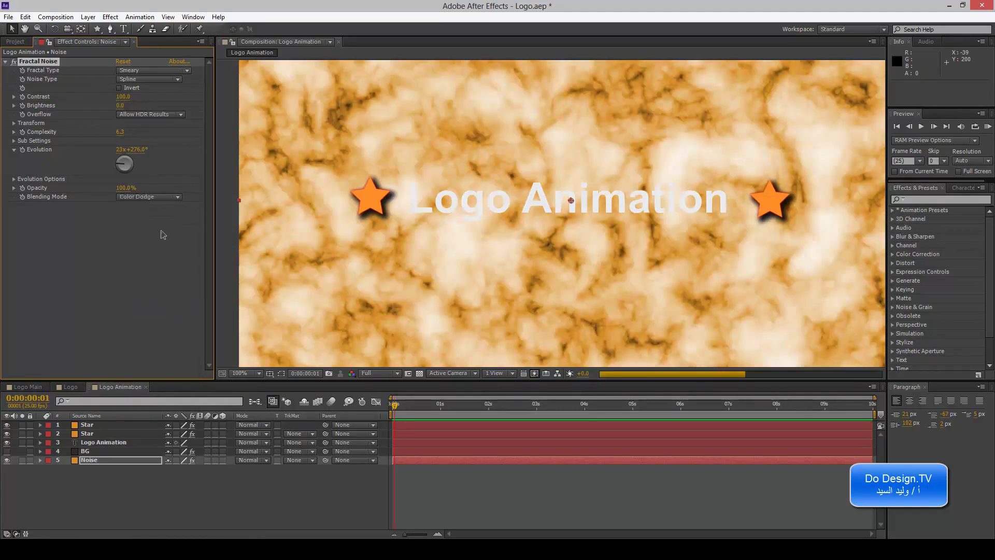
pyautogui.click(161, 197)
pyautogui.click(156, 318)
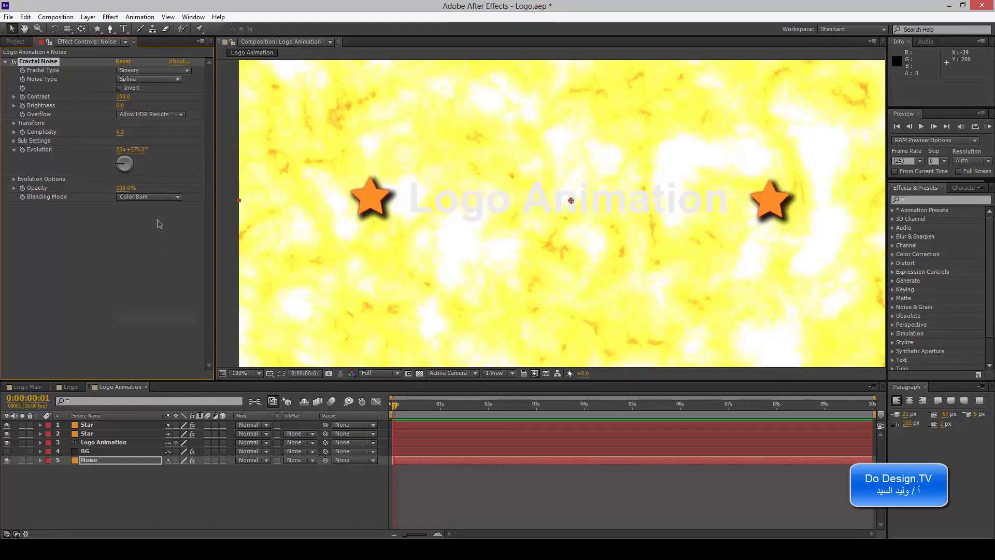
pyautogui.click(157, 196)
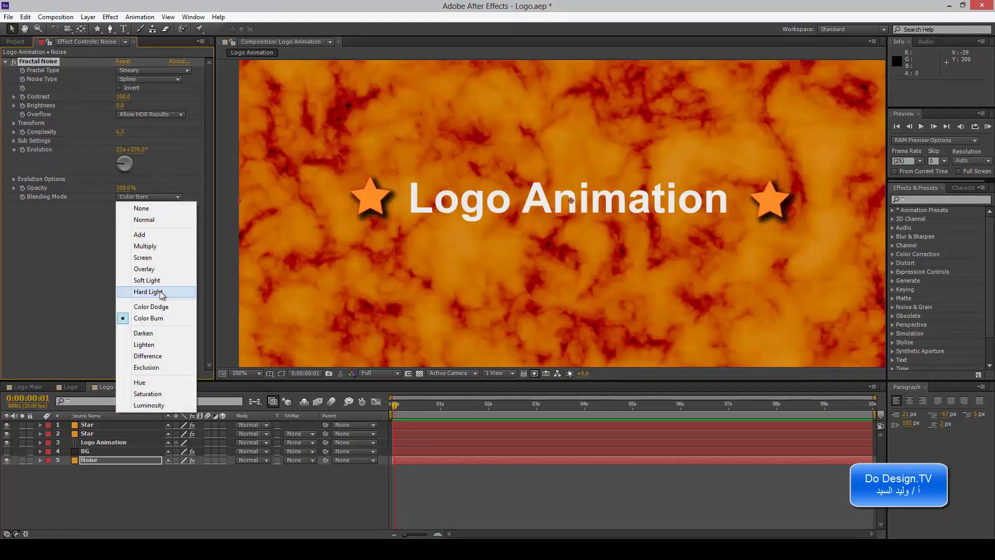
pyautogui.click(145, 220)
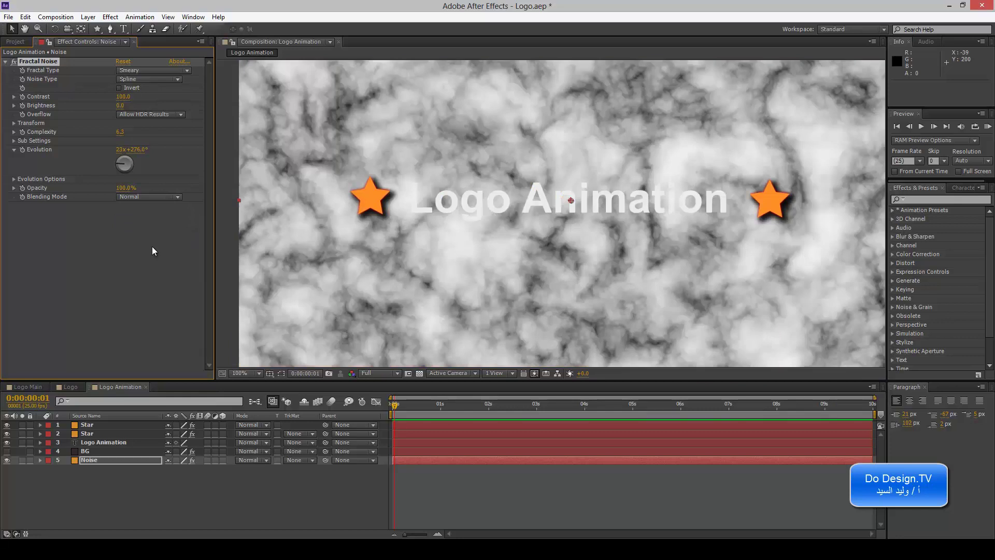
# Use Soft Linear noise with Dynamic fractal type and advance Evolution to about 23x+320°
pyautogui.click(149, 79)
pyautogui.click(157, 114)
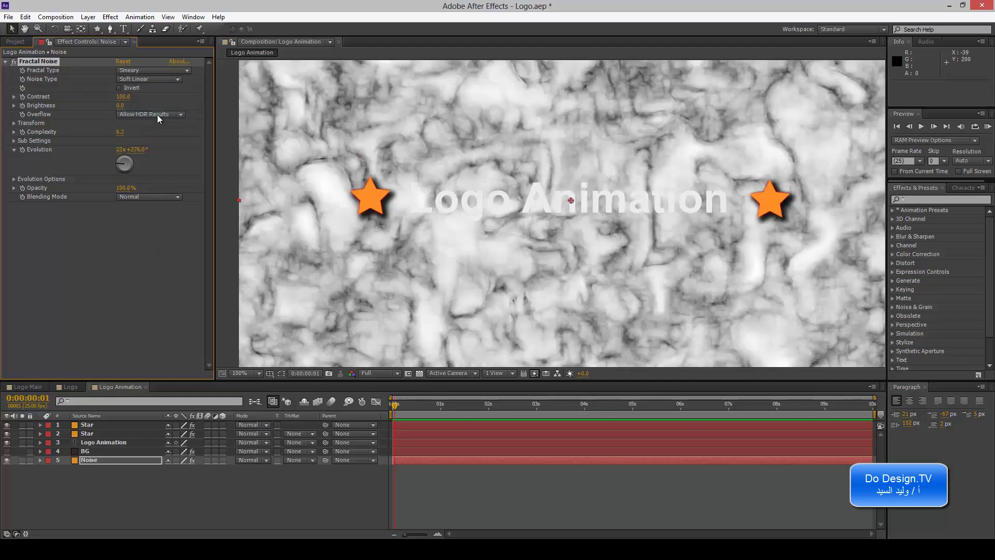
pyautogui.click(159, 69)
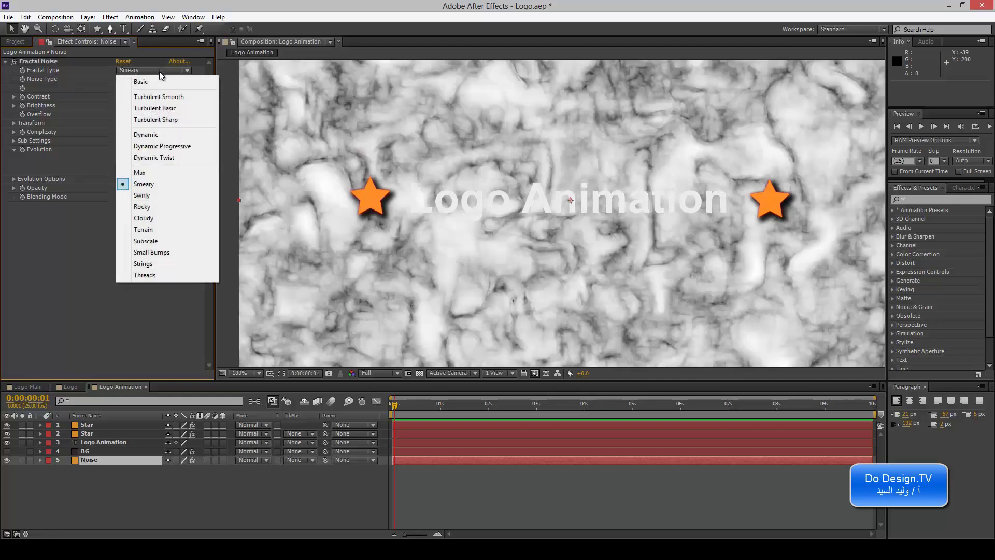
pyautogui.click(151, 134)
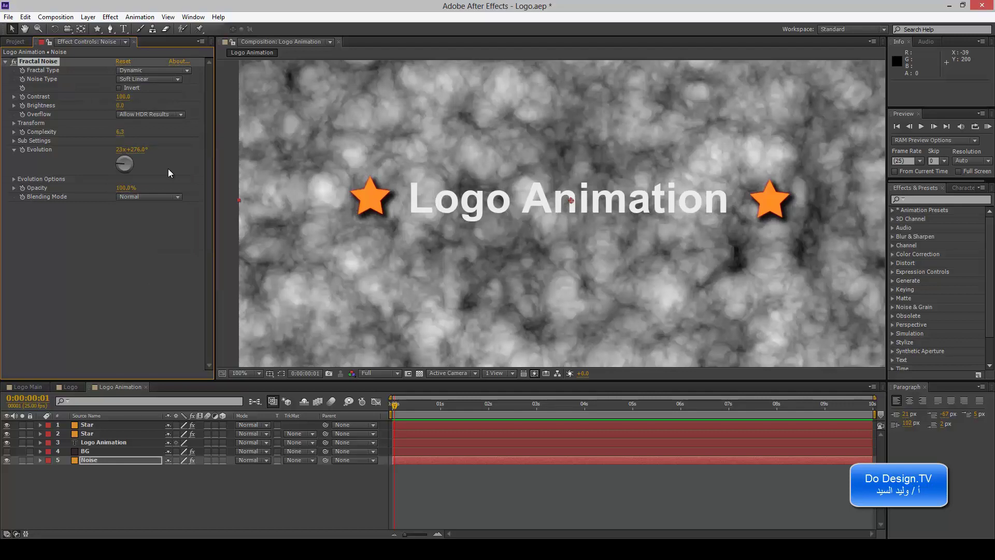
pyautogui.moveTo(137, 149); pyautogui.dragTo(166, 154)
# Set the noise blending mode to Overlay and advance Evolution further
pyautogui.click(170, 197)
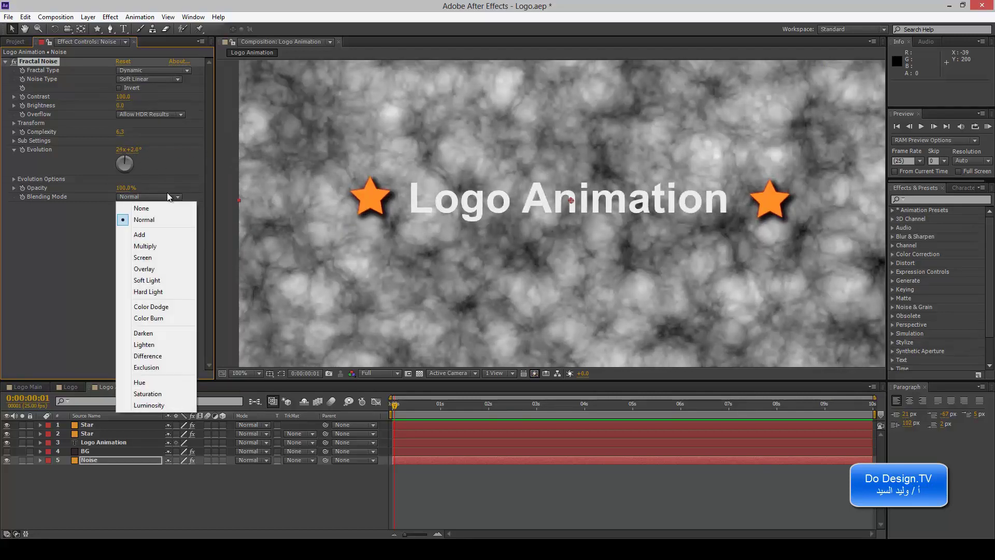
pyautogui.click(168, 269)
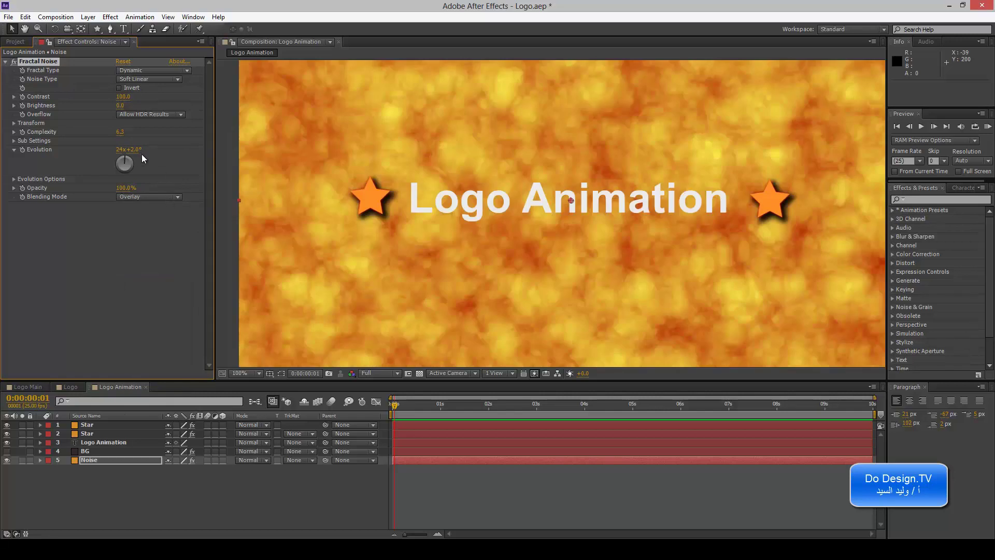
pyautogui.moveTo(133, 149)
pyautogui.mouseDown()
pyautogui.moveTo(312, 152)
pyautogui.moveTo(28, 175)
pyautogui.mouseUp()
# Toggle Cycle Evolution on and off while scrubbing Evolution to 24x+129°
pyautogui.click(14, 178)
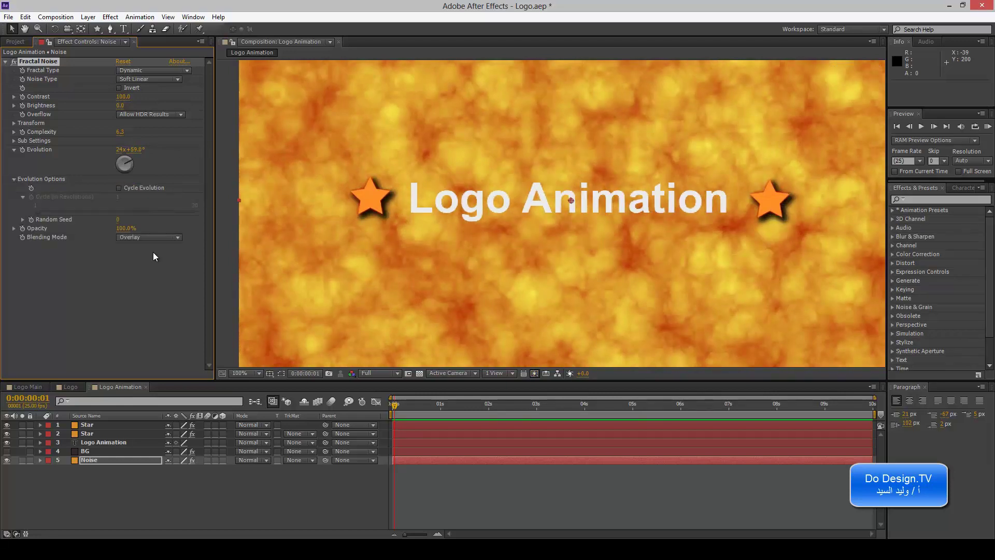
pyautogui.click(118, 188)
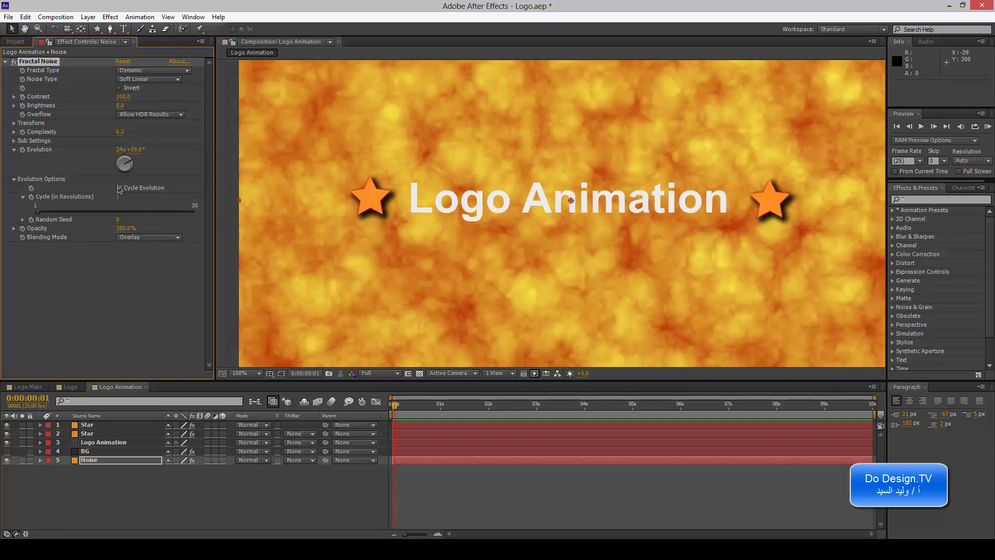
pyautogui.moveTo(396, 406); pyautogui.dragTo(392, 405)
pyautogui.moveTo(135, 150); pyautogui.dragTo(172, 150)
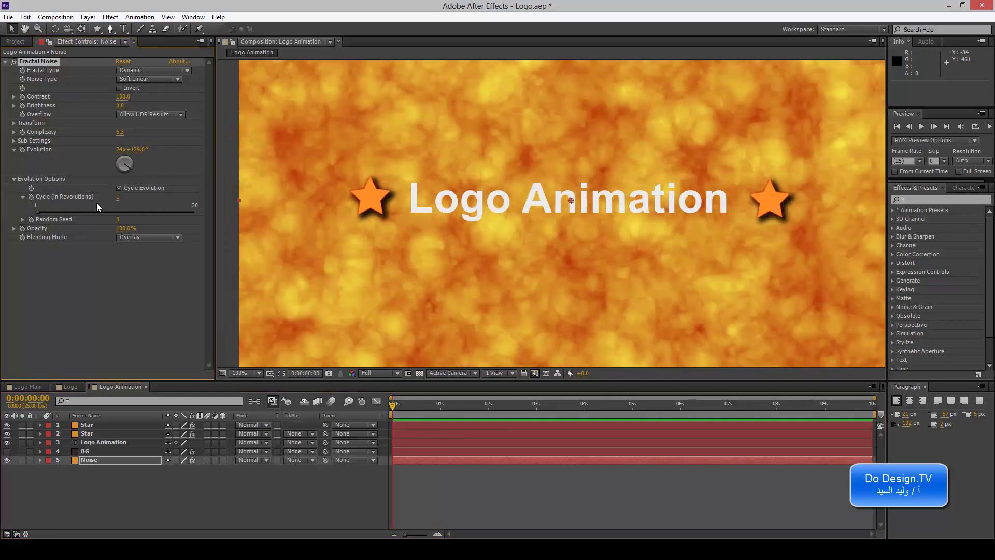
pyautogui.click(120, 188)
pyautogui.click(14, 179)
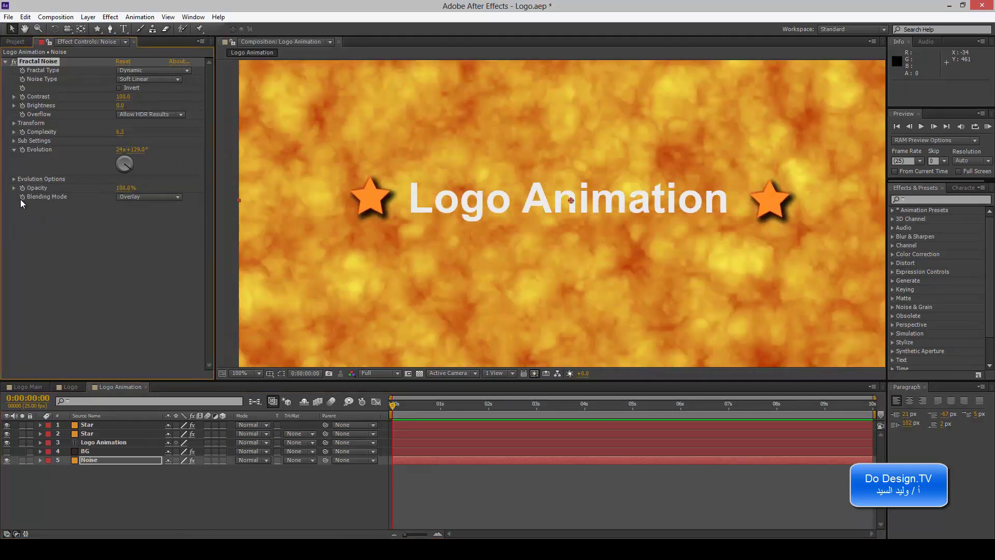
# Set the Fractal Noise blending mode back to Normal
pyautogui.click(120, 197)
pyautogui.click(130, 219)
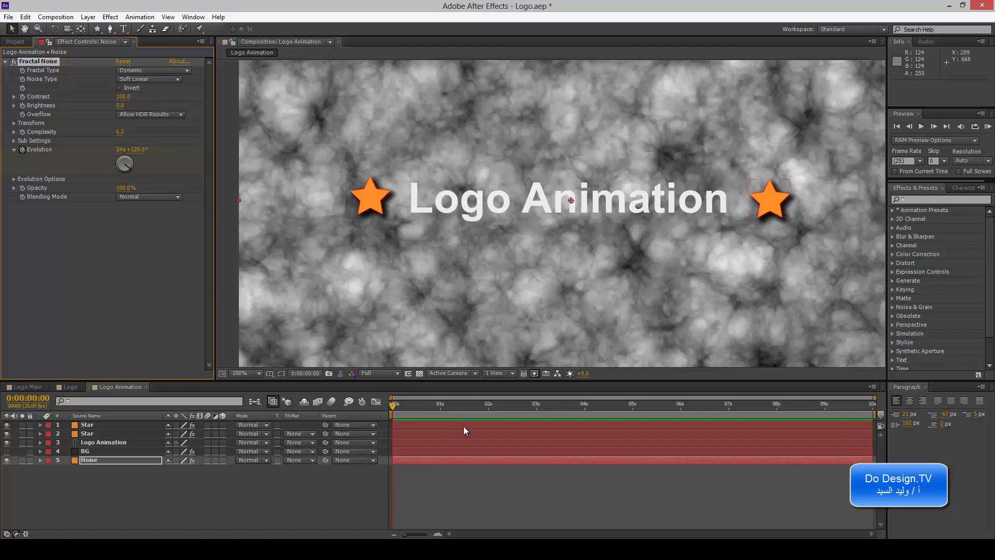
# At the last frame, raise Evolution to 27x+93° to create an end keyframe
pyautogui.press('u')
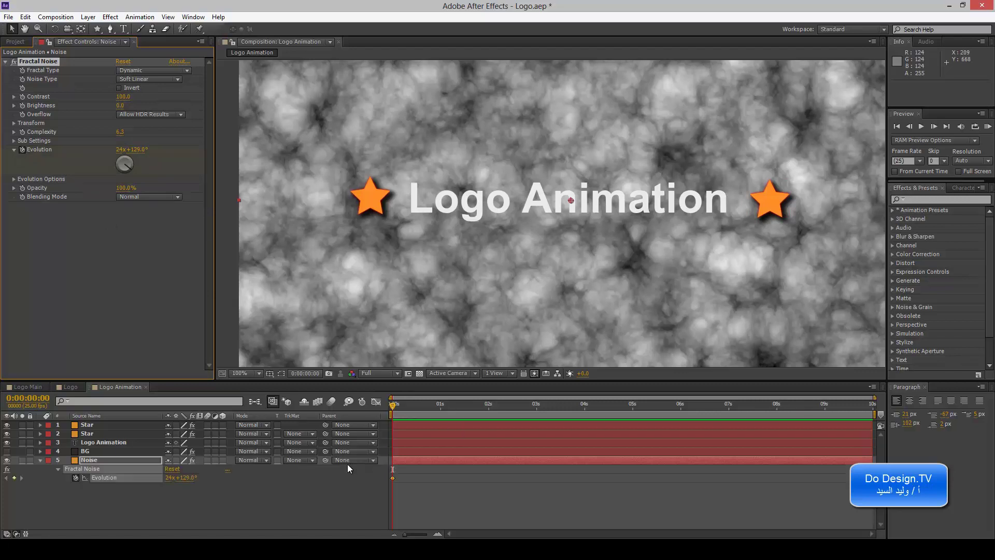
pyautogui.moveTo(393, 406); pyautogui.dragTo(718, 406)
pyautogui.click(872, 405)
pyautogui.moveTo(124, 149); pyautogui.dragTo(321, 152)
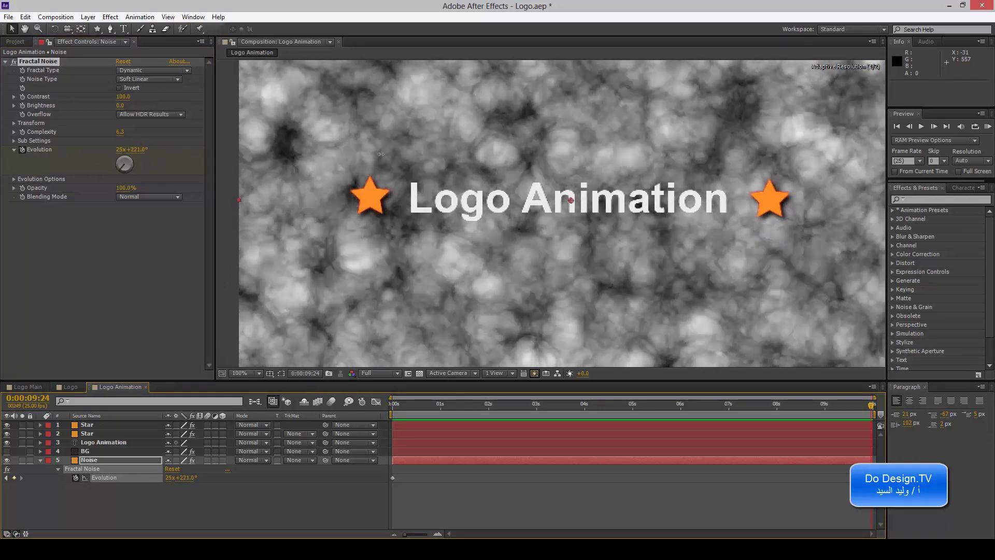
pyautogui.moveTo(321, 151); pyautogui.dragTo(680, 185)
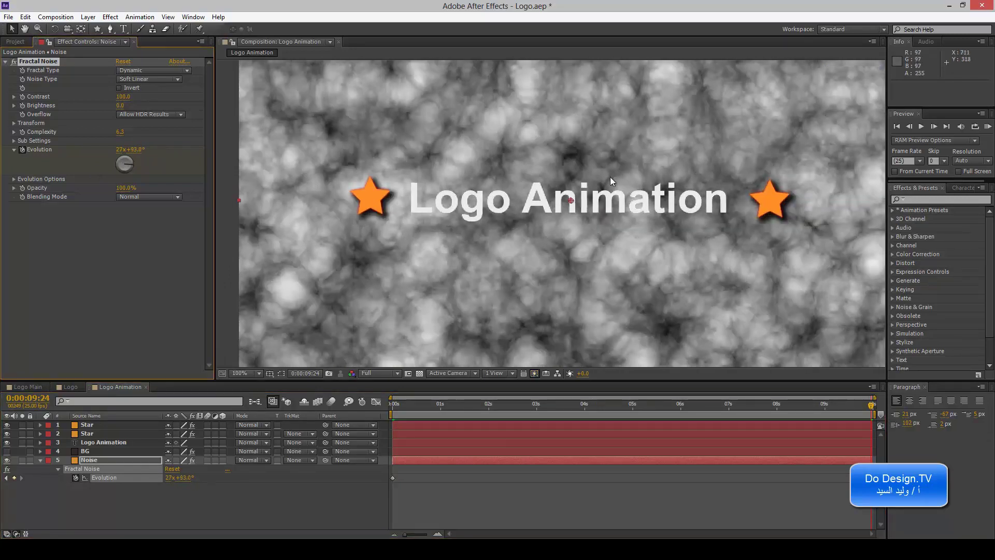
# Scrub the timeline from the start to preview the moving clouds, then collapse the Noise layer
pyautogui.click(398, 405)
pyautogui.moveTo(415, 406)
pyautogui.mouseDown()
pyautogui.moveTo(855, 408)
pyautogui.moveTo(416, 413)
pyautogui.moveTo(761, 411)
pyautogui.mouseUp()
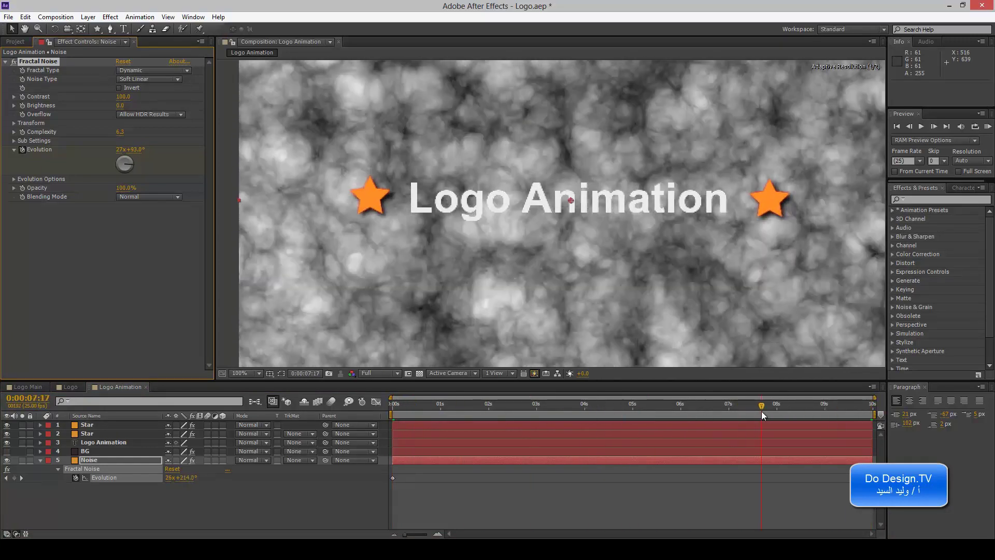
pyautogui.click(39, 459)
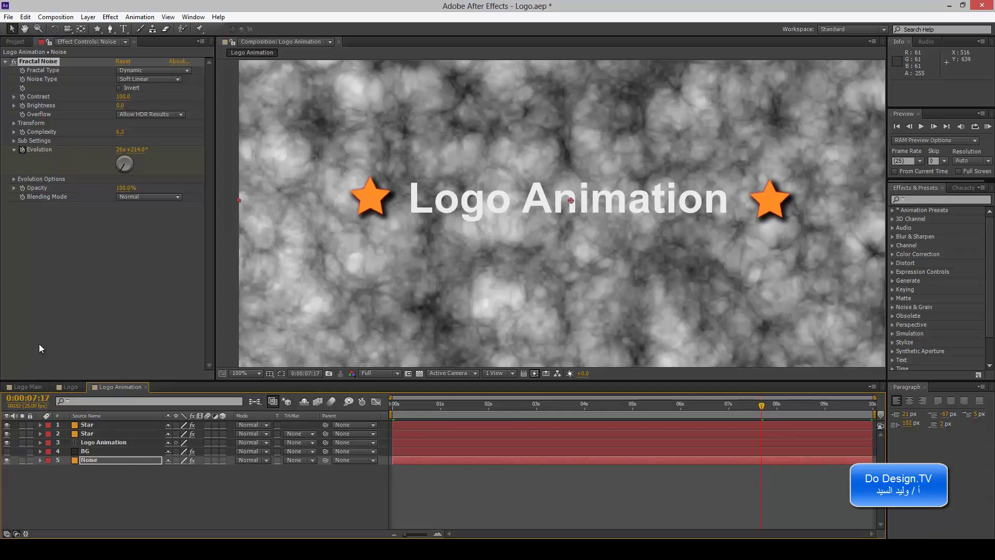
pyautogui.click(94, 451)
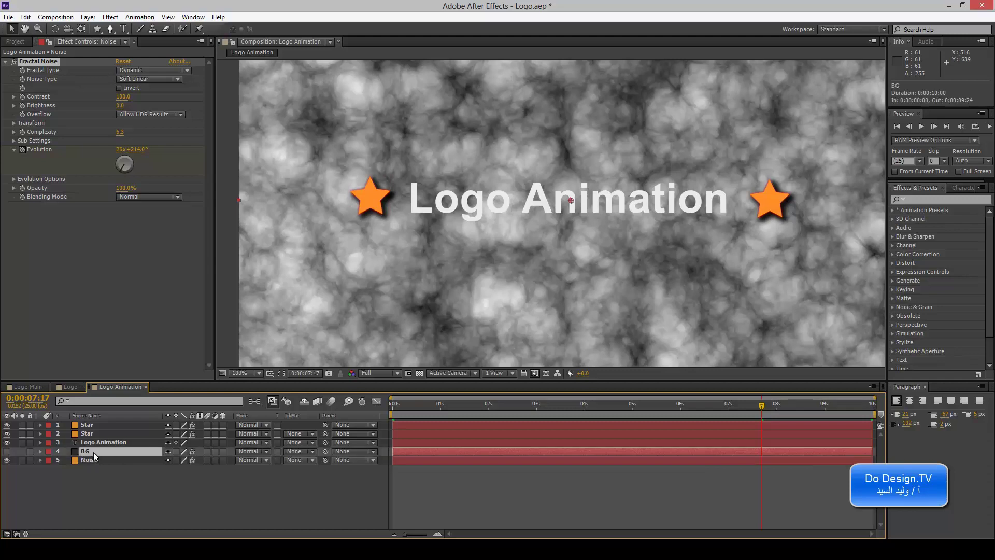
# Make the BG layer visible again and zoom the composition view out to 50%
pyautogui.click(7, 451)
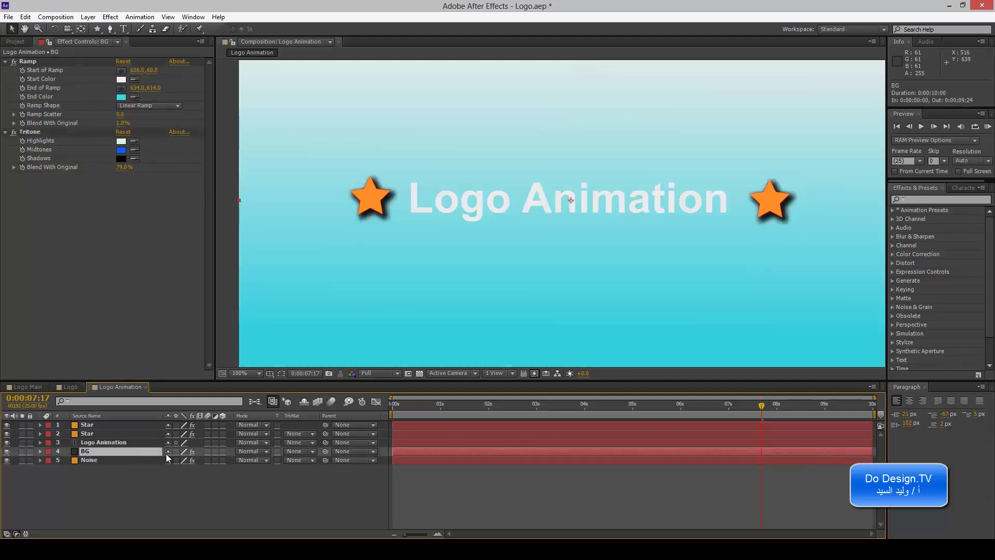
pyautogui.press(',')
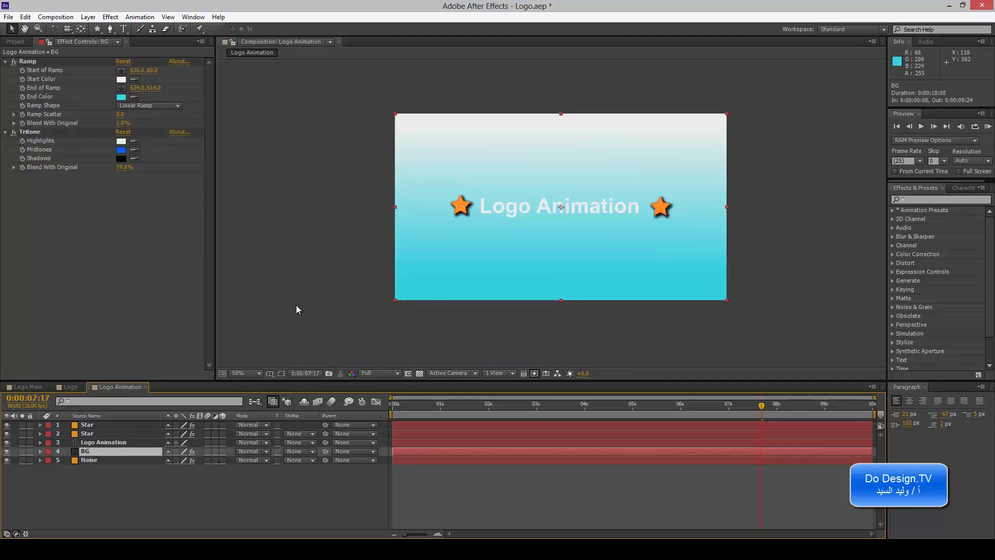
pyautogui.moveTo(297, 306); pyautogui.dragTo(266, 304)
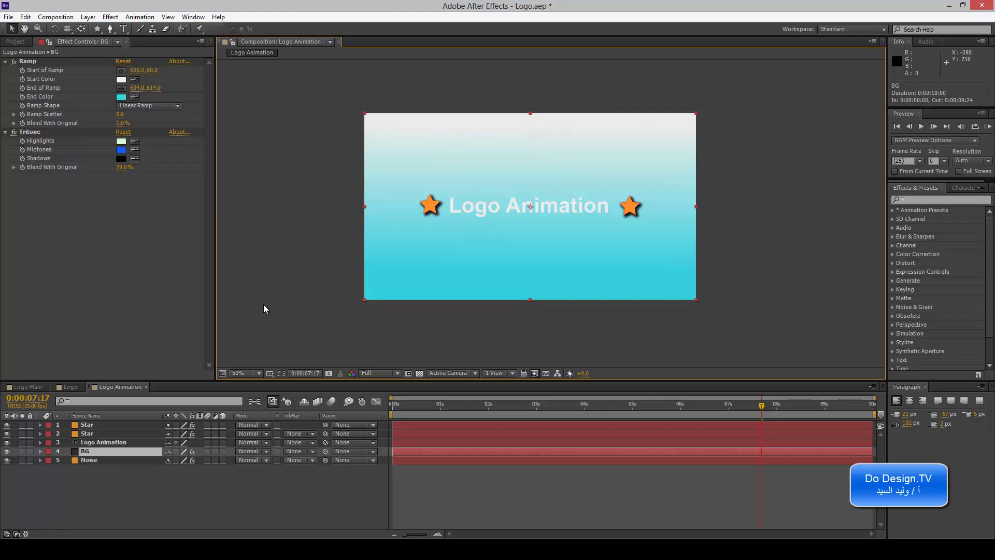
pyautogui.click(116, 454)
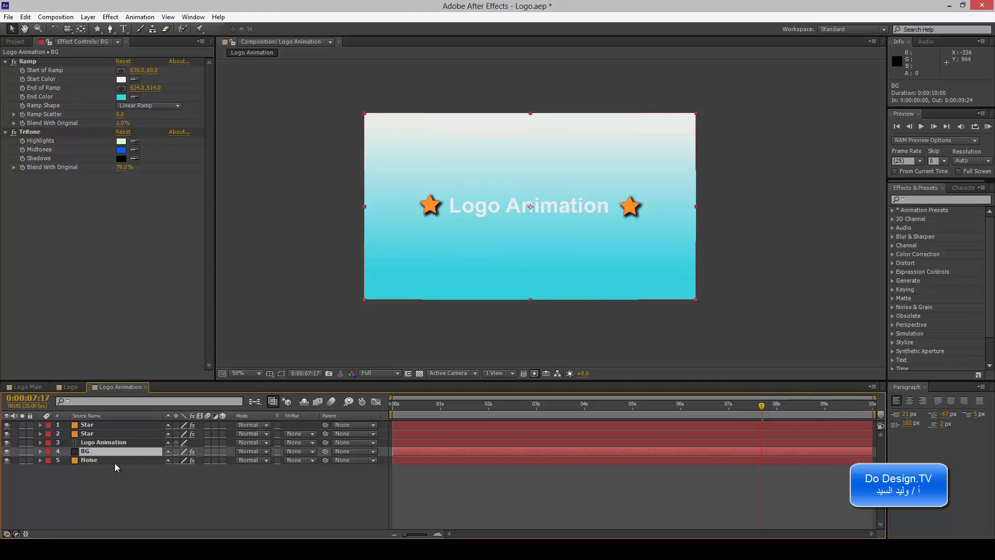
pyautogui.click(114, 461)
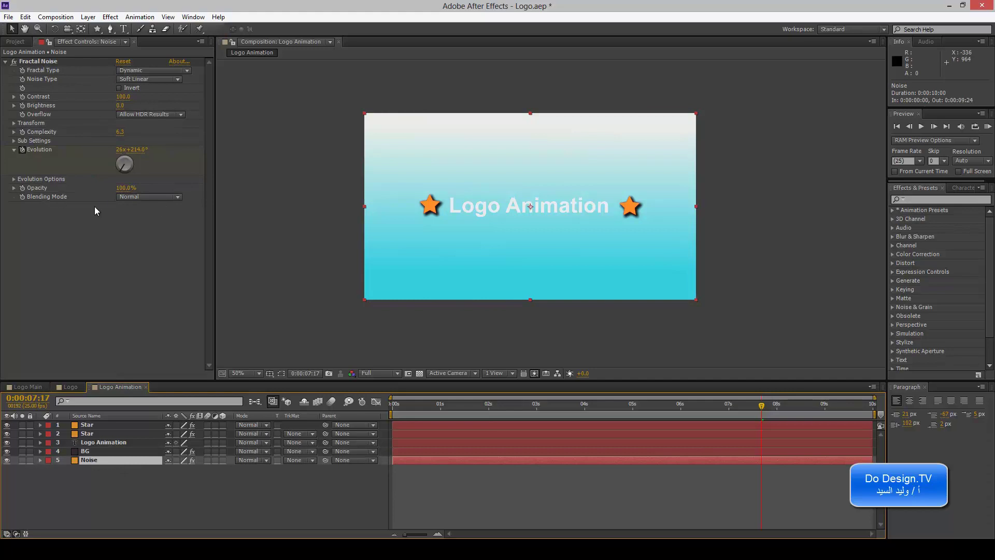
pyautogui.click(113, 451)
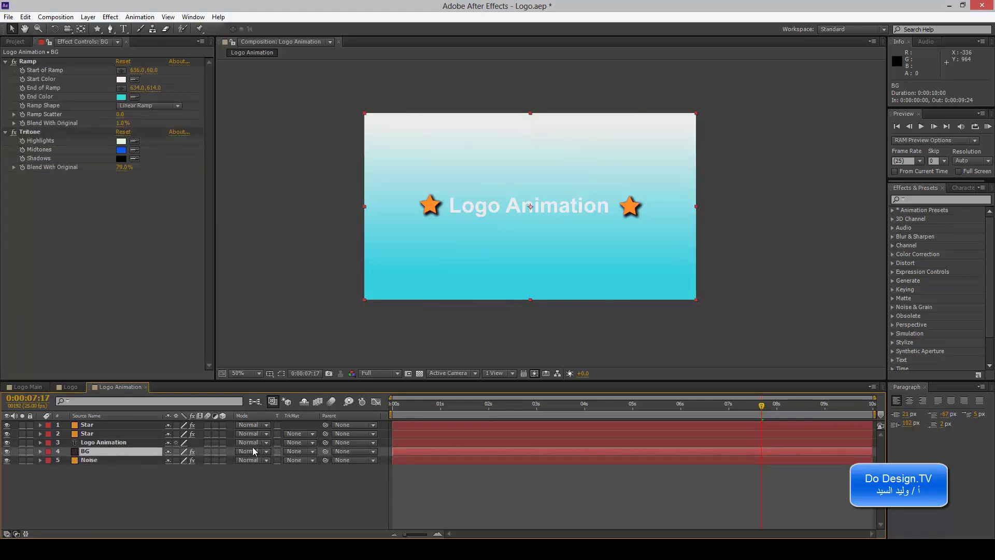
pyautogui.click(253, 450)
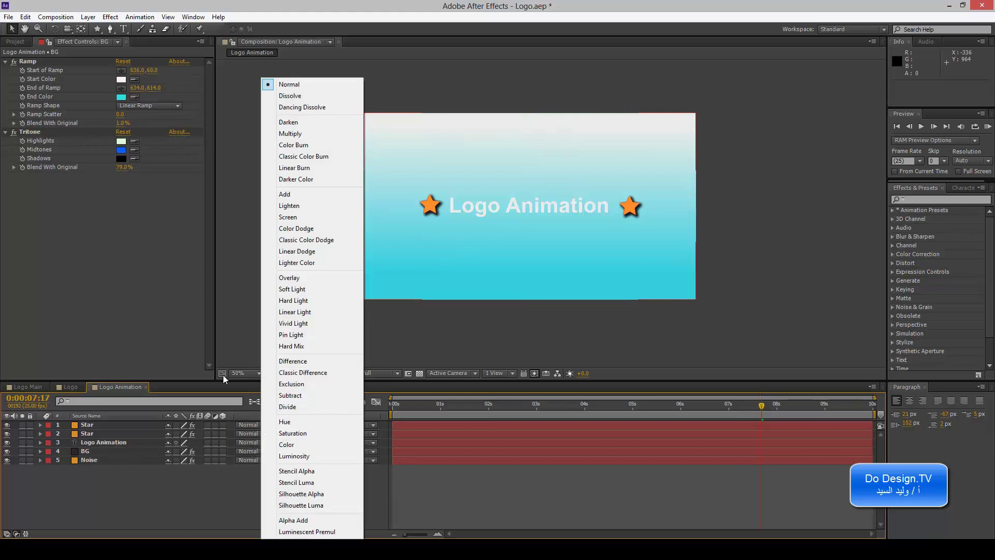
# Try Dissolve and Dancing Dissolve on the BG layer, settling on Darken mode
pyautogui.click(276, 97)
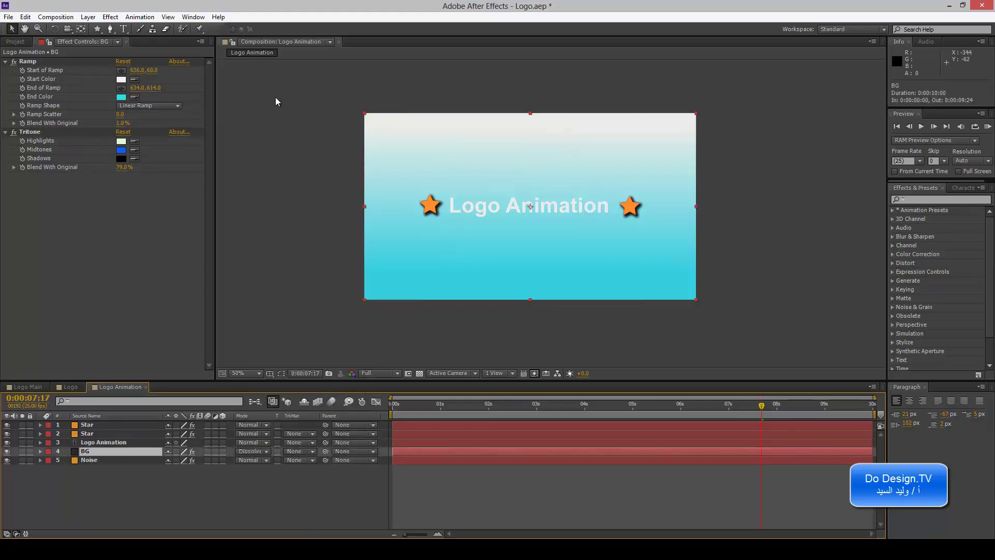
pyautogui.click(246, 451)
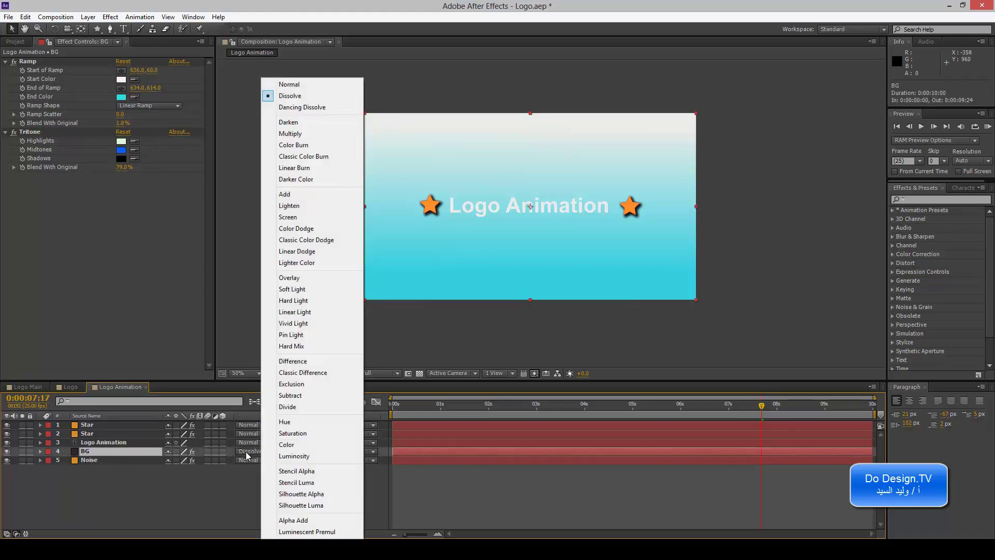
pyautogui.click(274, 108)
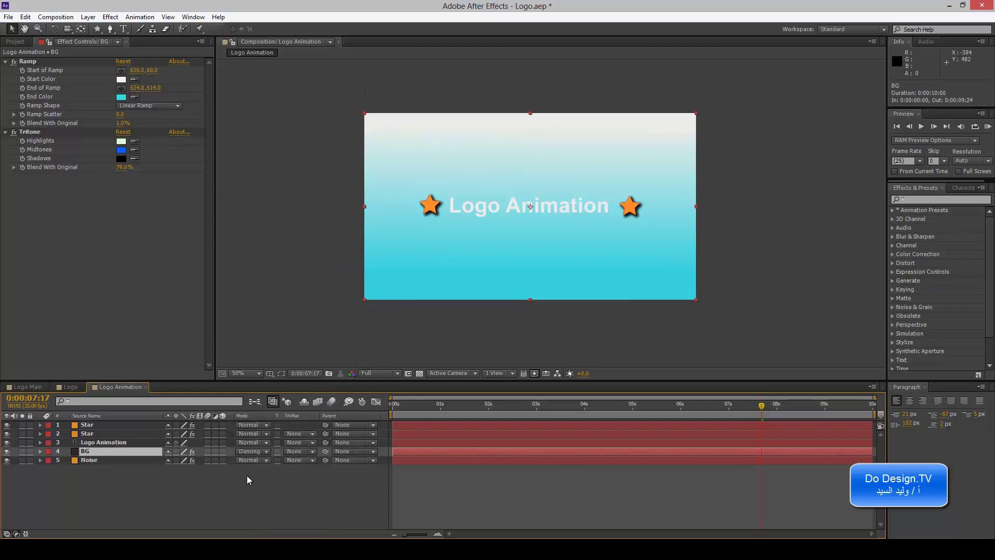
pyautogui.click(243, 451)
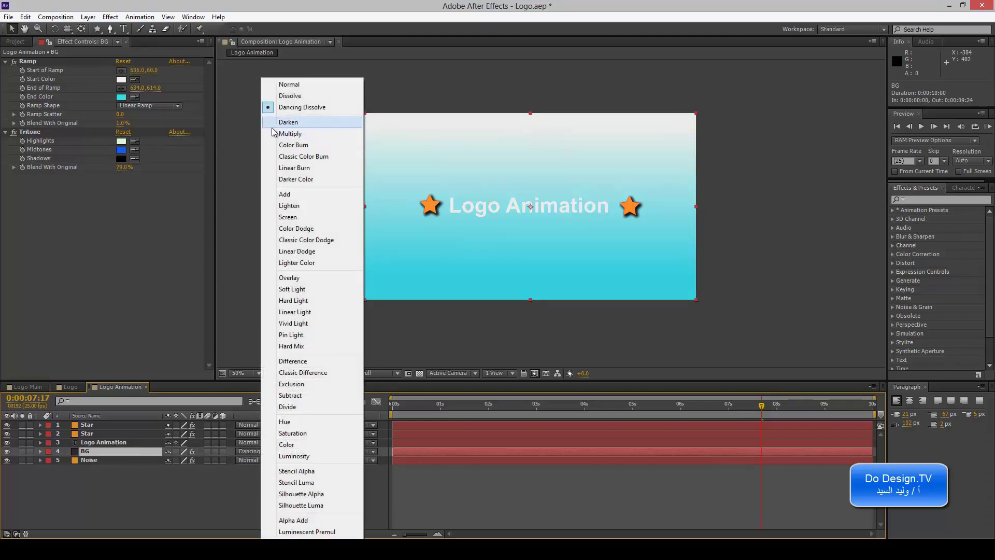
pyautogui.click(278, 122)
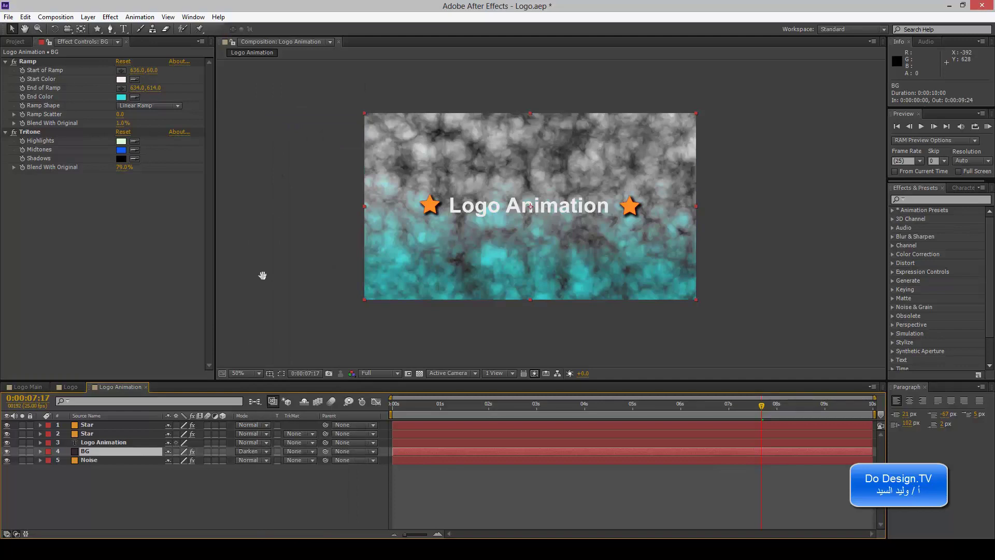
pyautogui.moveTo(263, 276); pyautogui.dragTo(258, 279)
pyautogui.click(241, 452)
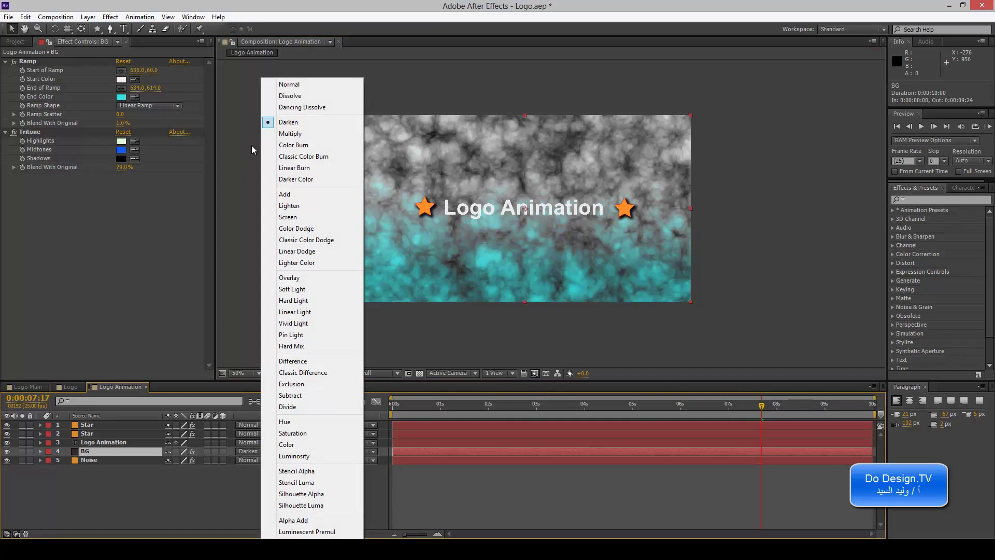
pyautogui.click(130, 444)
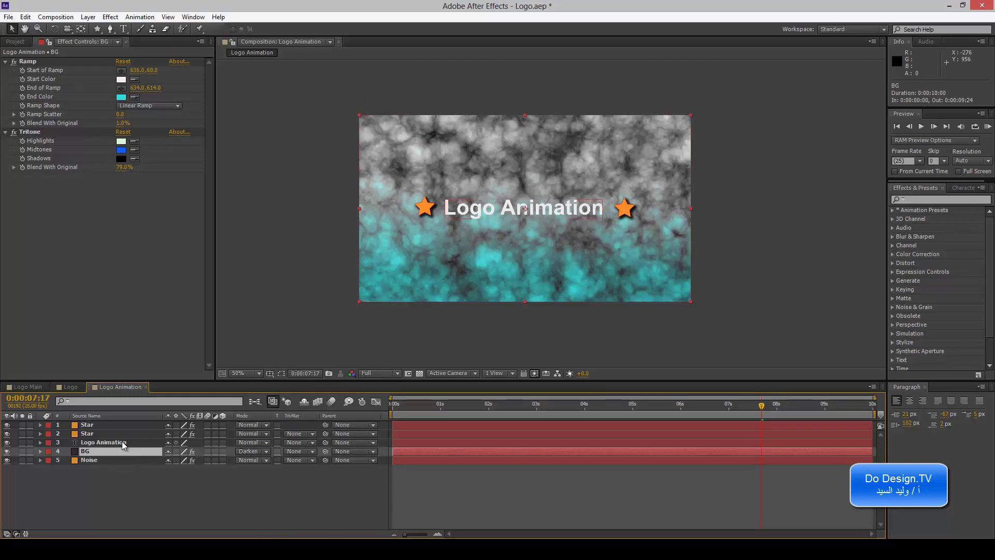
pyautogui.click(130, 459)
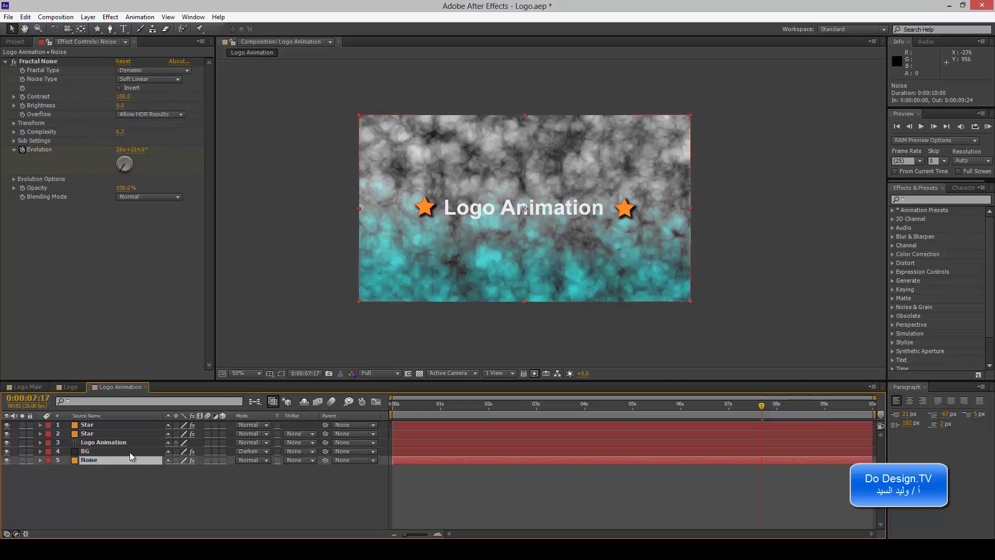
pyautogui.click(129, 451)
# Try the BG layer in Multiply, Color Burn, Classic Color Burn and Add blend modes
pyautogui.click(238, 451)
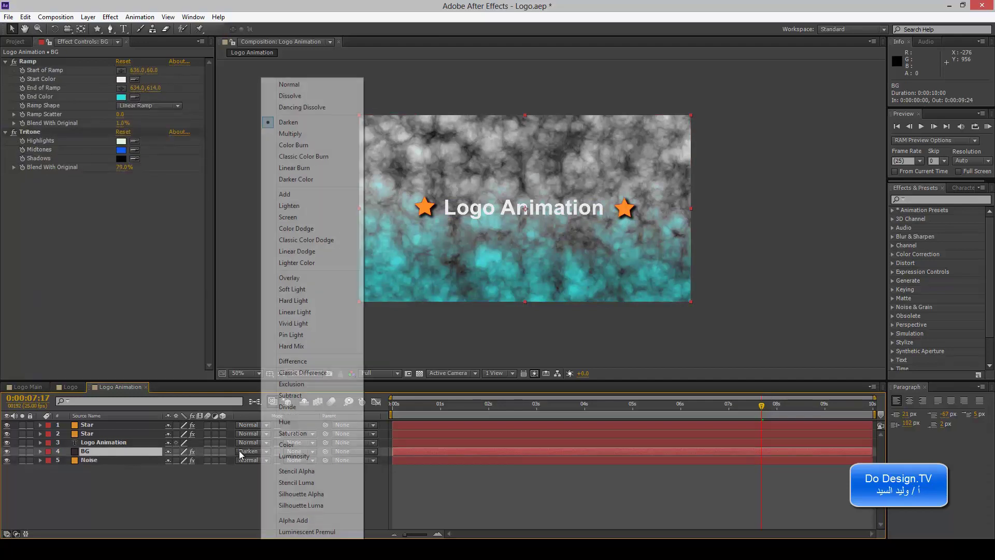
pyautogui.click(265, 134)
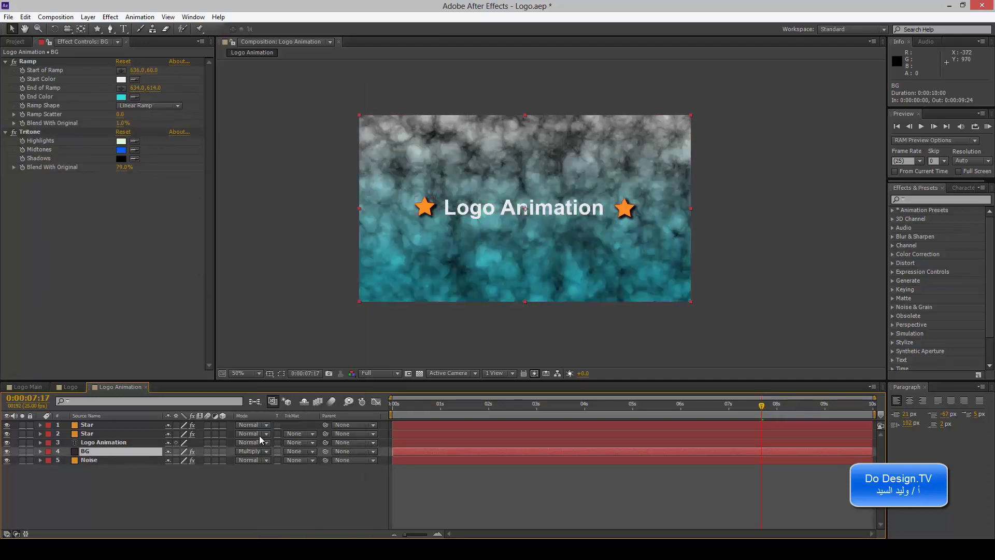
pyautogui.click(258, 450)
pyautogui.click(272, 144)
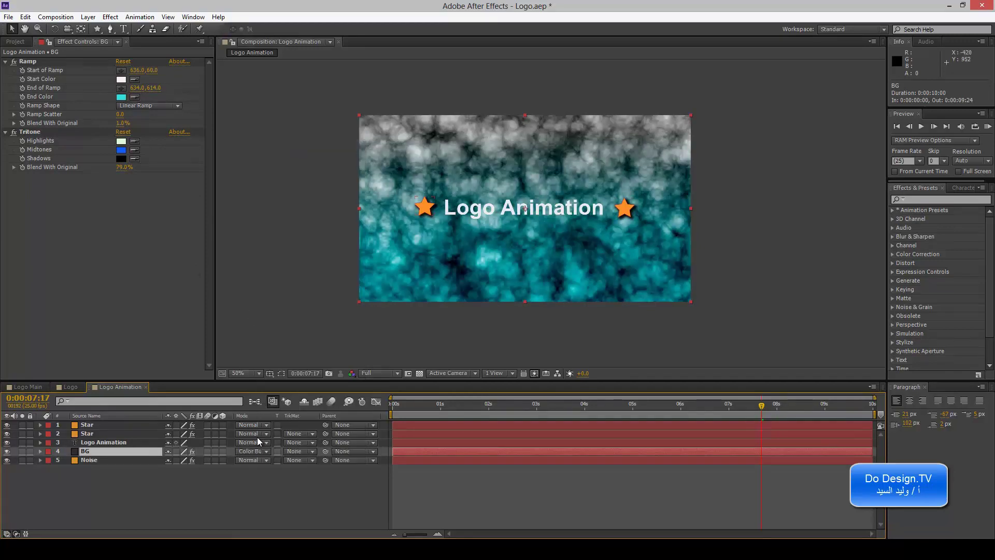
pyautogui.click(258, 450)
pyautogui.click(277, 161)
pyautogui.click(256, 452)
pyautogui.click(277, 195)
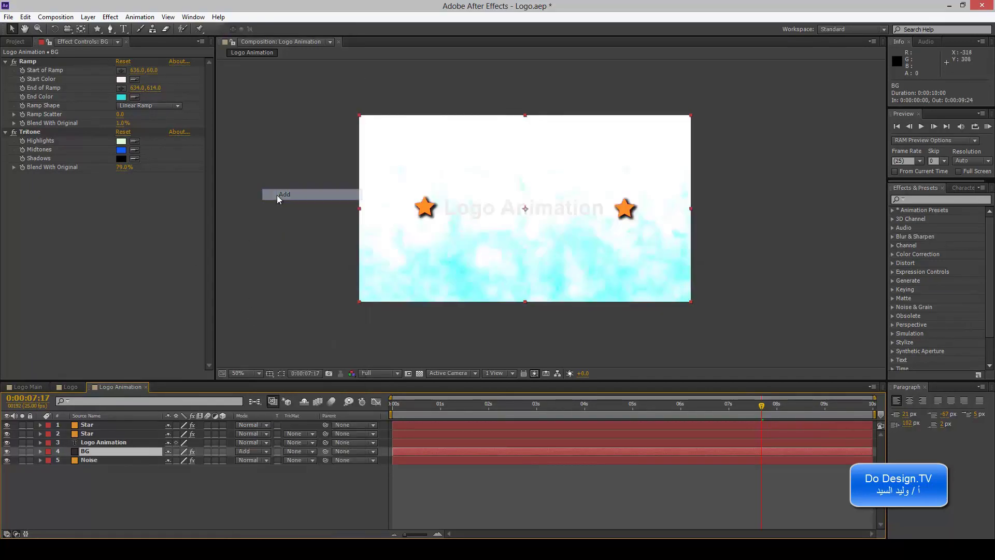
# Switch BG to Lighten, then Screen, and check it at 100% around the 6-second mark
pyautogui.click(247, 452)
pyautogui.click(289, 205)
pyautogui.click(249, 451)
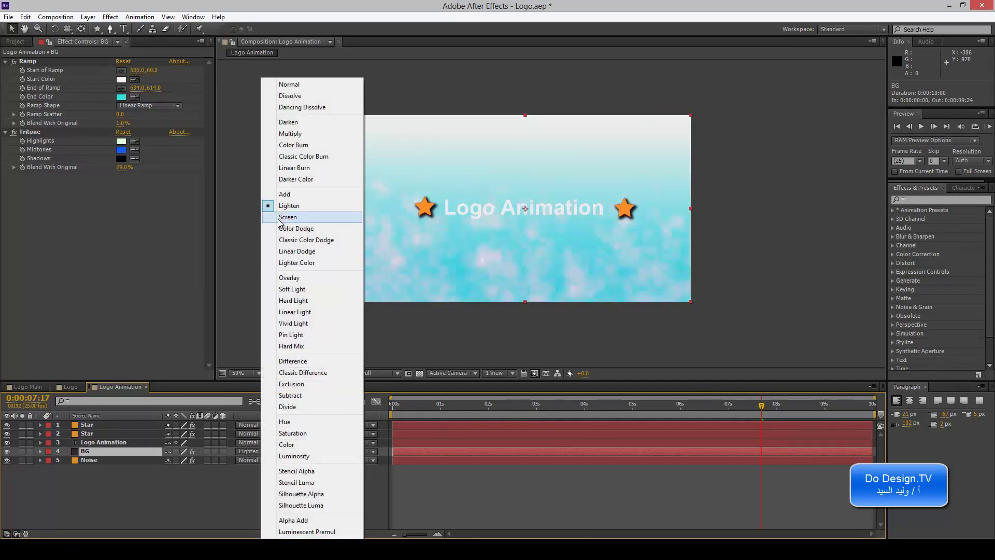
pyautogui.click(281, 218)
pyautogui.press('.')
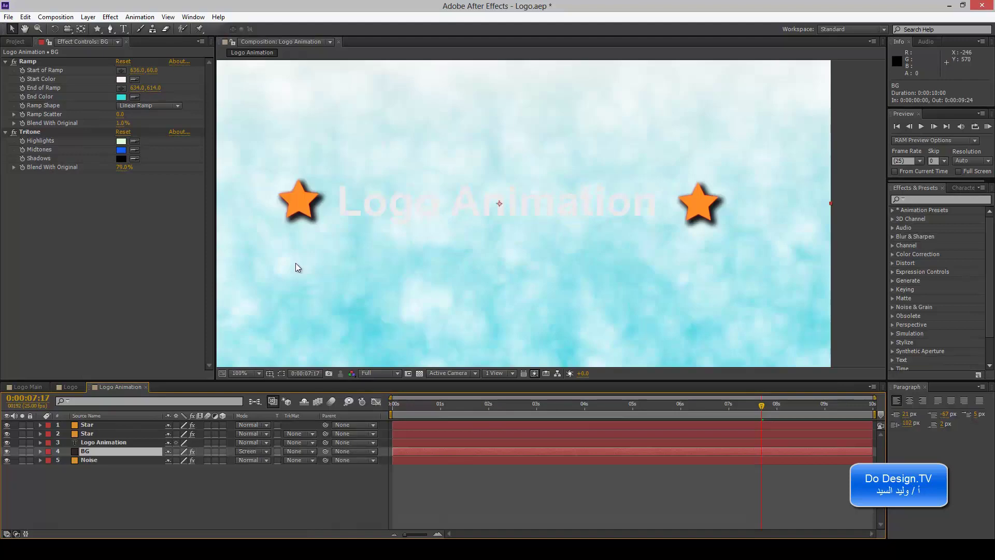
pyautogui.press(',')
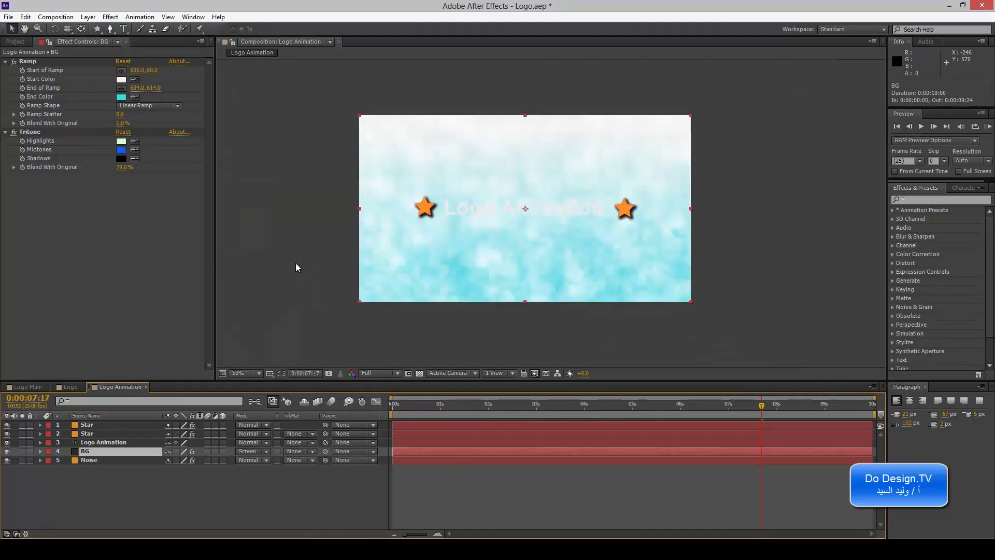
pyautogui.moveTo(758, 406)
pyautogui.mouseDown()
pyautogui.moveTo(692, 409)
pyautogui.moveTo(699, 406)
pyautogui.mouseUp()
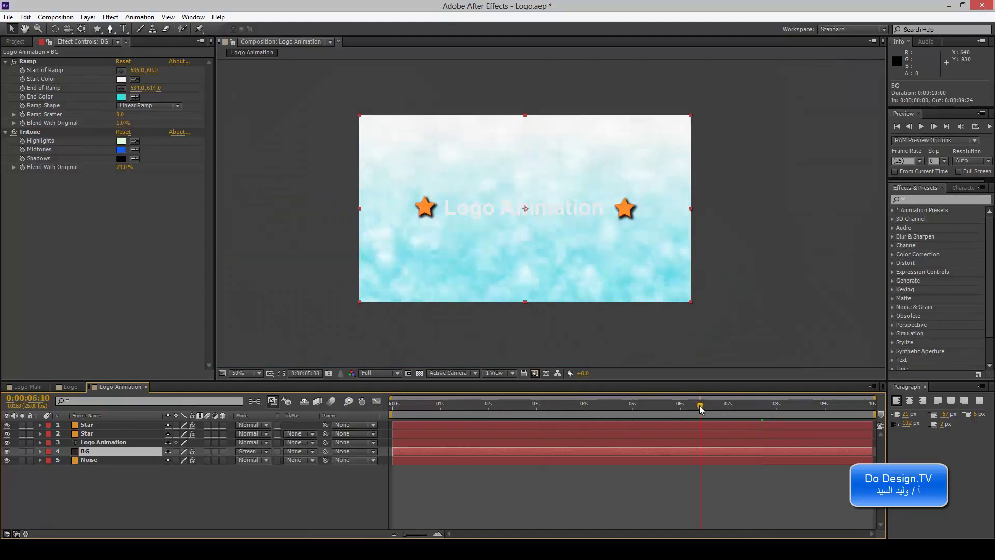
# Try BG in Color Dodge and Overlay, ending on Soft Light blending
pyautogui.click(259, 451)
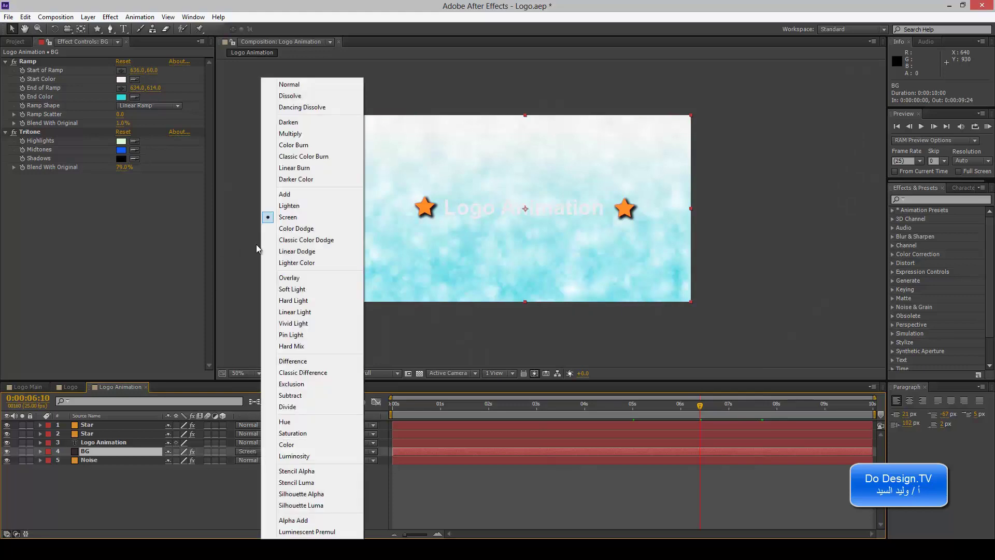
pyautogui.click(269, 230)
pyautogui.click(254, 450)
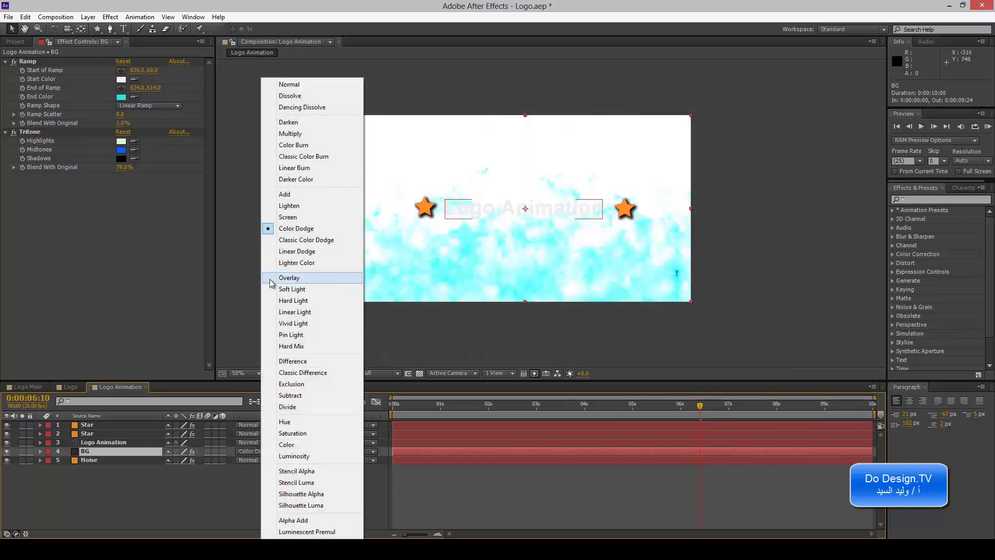
pyautogui.click(269, 281)
pyautogui.click(262, 452)
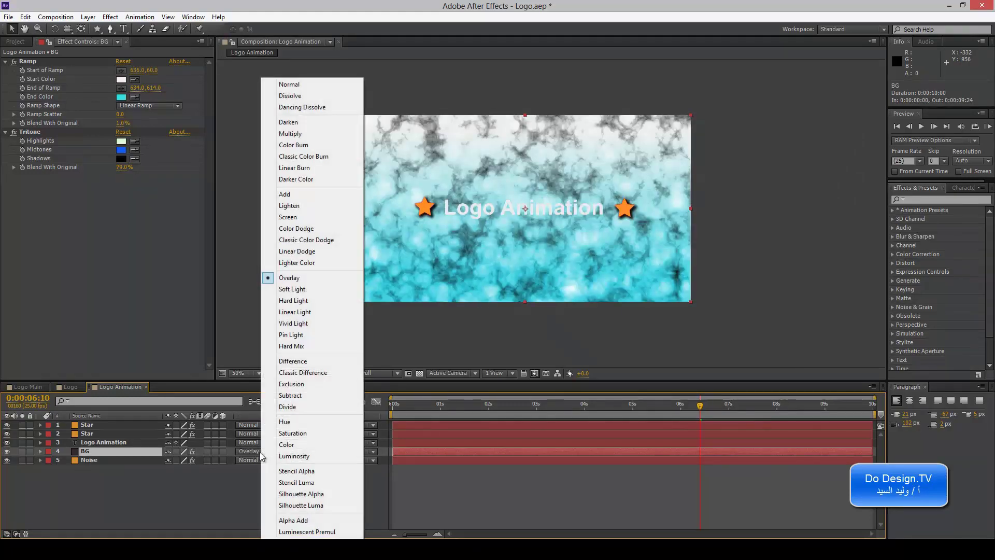
pyautogui.click(271, 289)
pyautogui.click(252, 426)
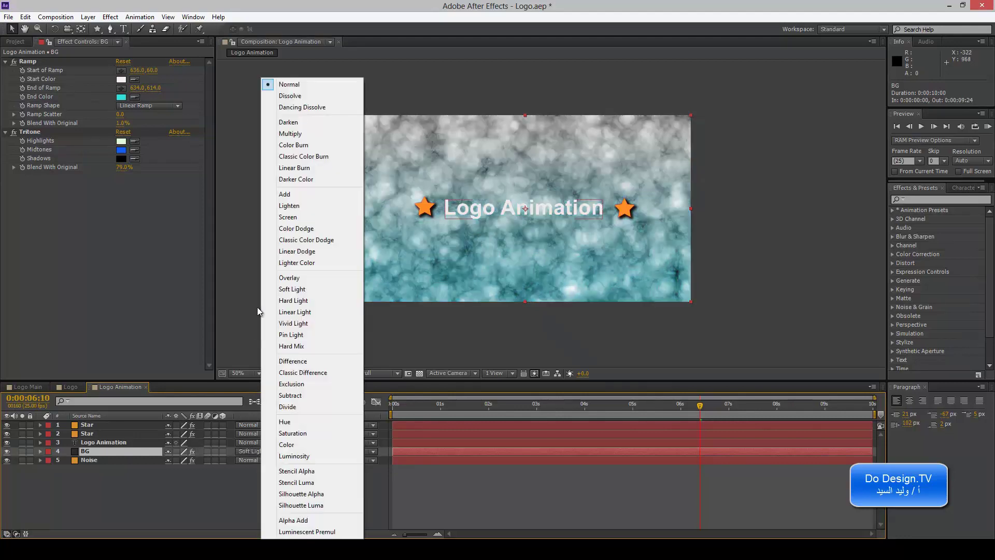
# Try Difference on the Logo Animation text, then return it to Normal blending
pyautogui.click(277, 361)
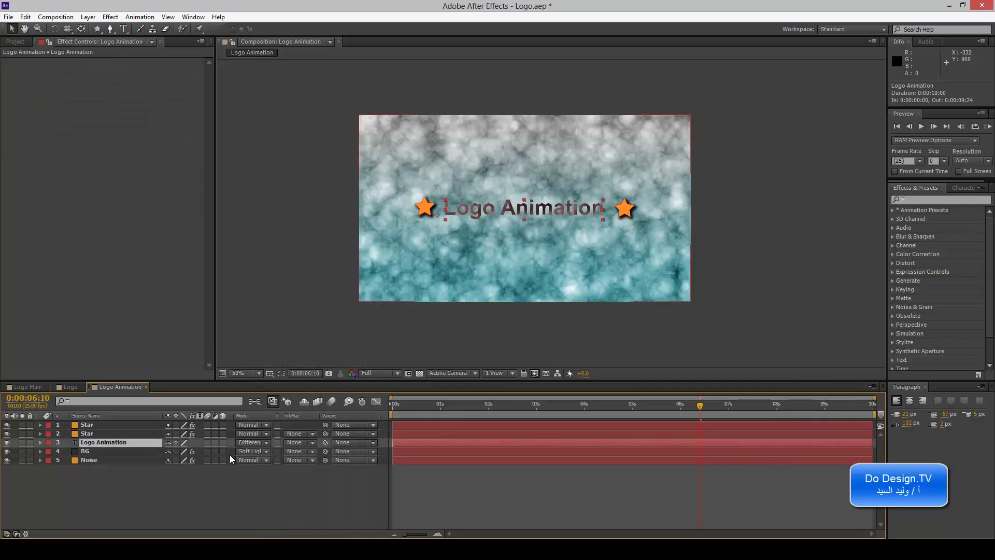
pyautogui.click(251, 443)
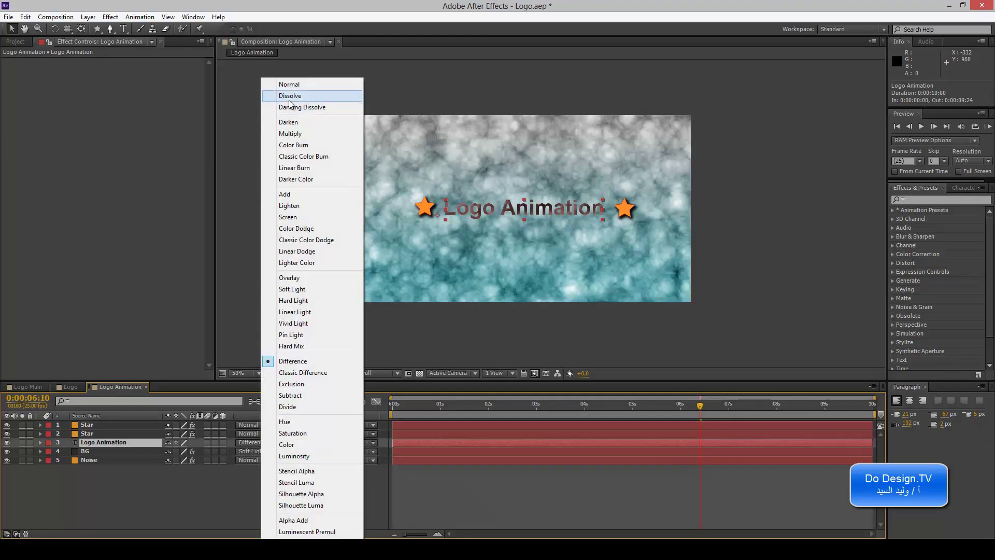
pyautogui.click(289, 84)
# Cycle the BG layer through Difference, Classic Difference and Exclusion blend modes
pyautogui.click(125, 452)
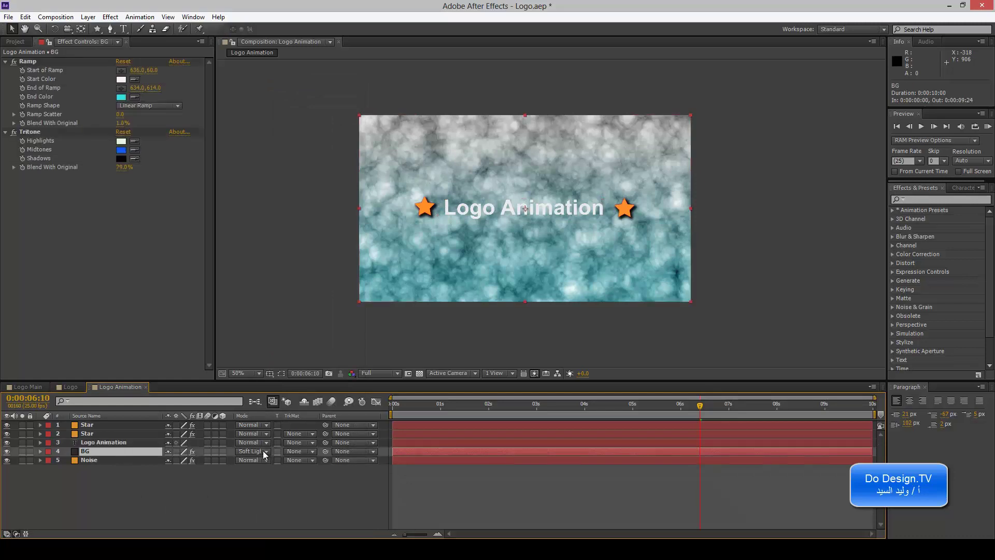
pyautogui.click(264, 454)
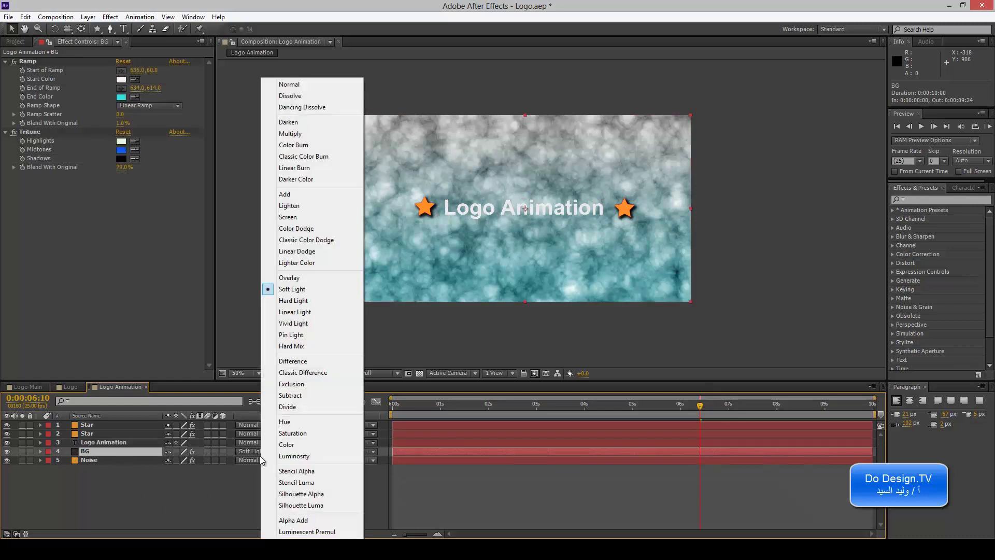
pyautogui.click(291, 362)
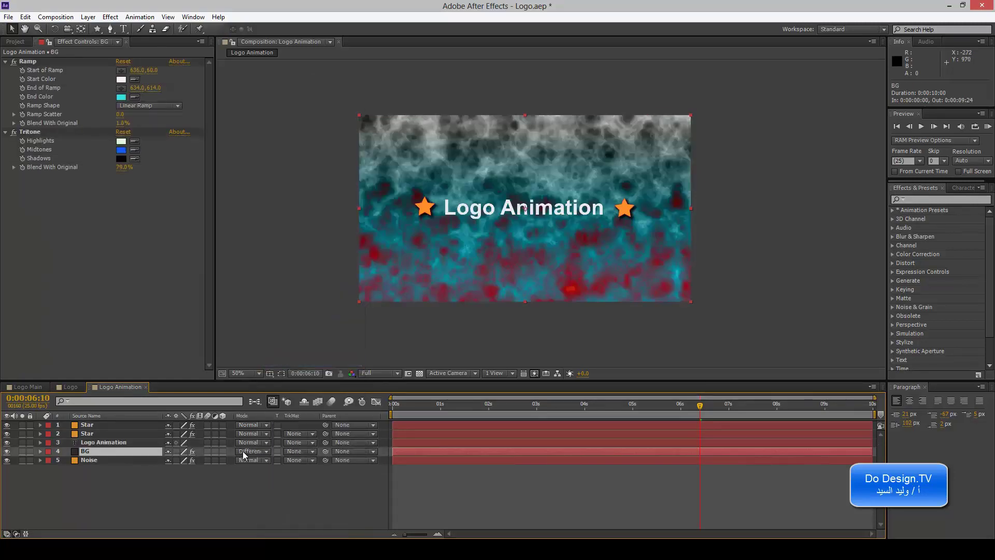
pyautogui.click(262, 452)
pyautogui.click(274, 374)
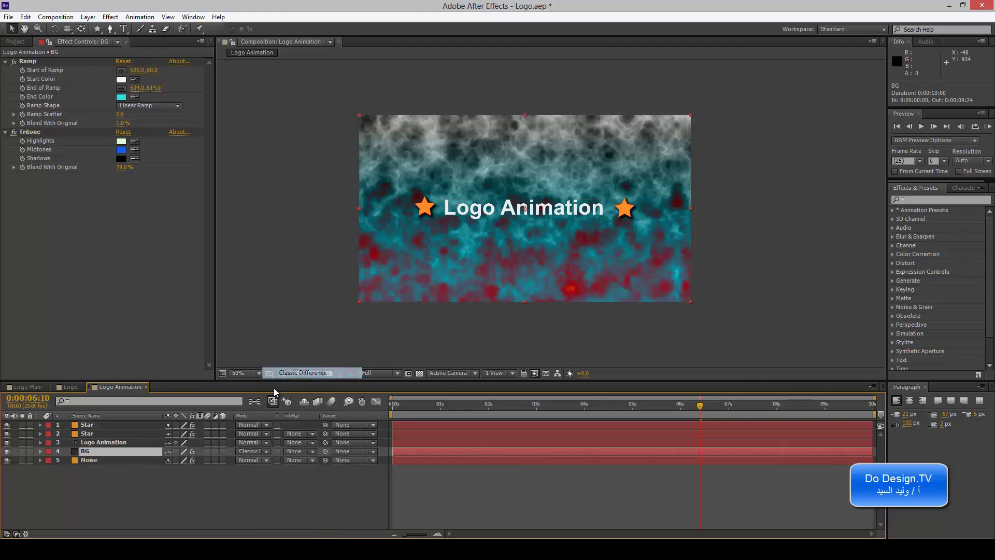
pyautogui.click(243, 452)
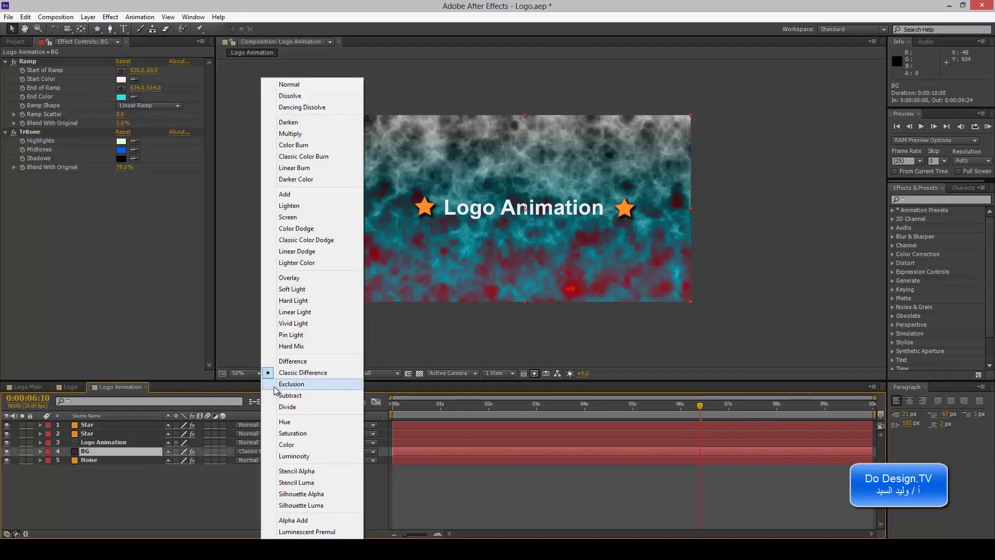
pyautogui.click(274, 388)
# Try Hue and Luminosity on BG, then settle on Screen blending
pyautogui.click(264, 453)
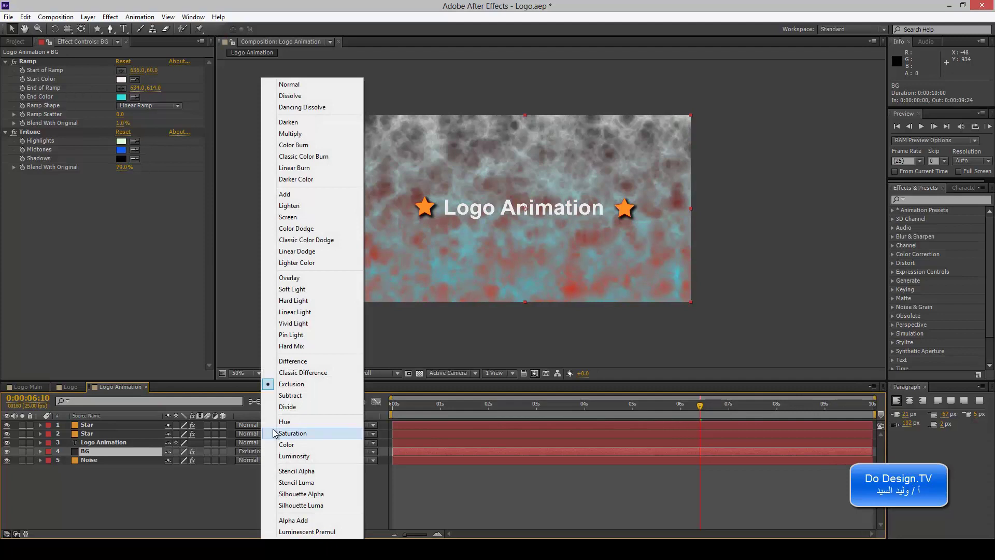
pyautogui.click(274, 421)
pyautogui.click(259, 453)
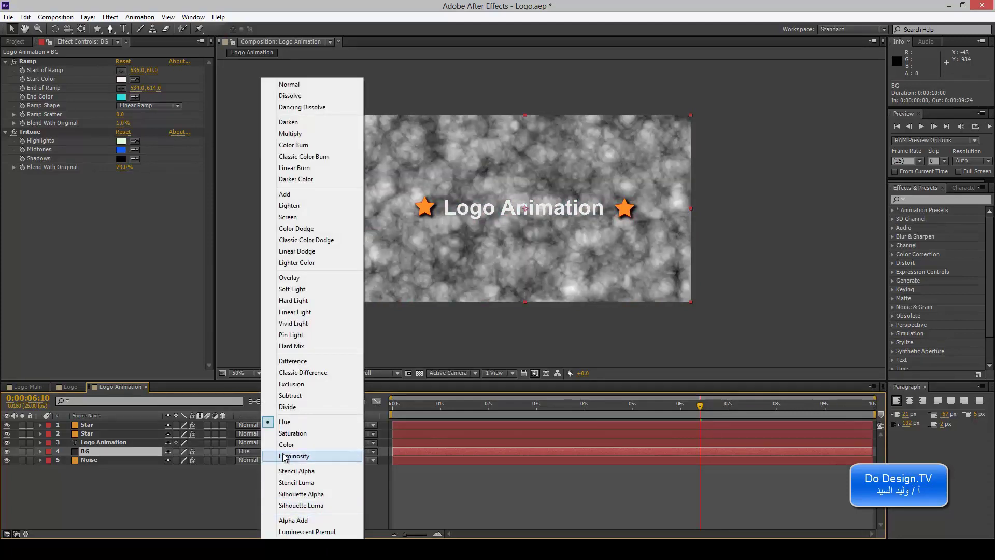
pyautogui.click(284, 456)
pyautogui.click(245, 452)
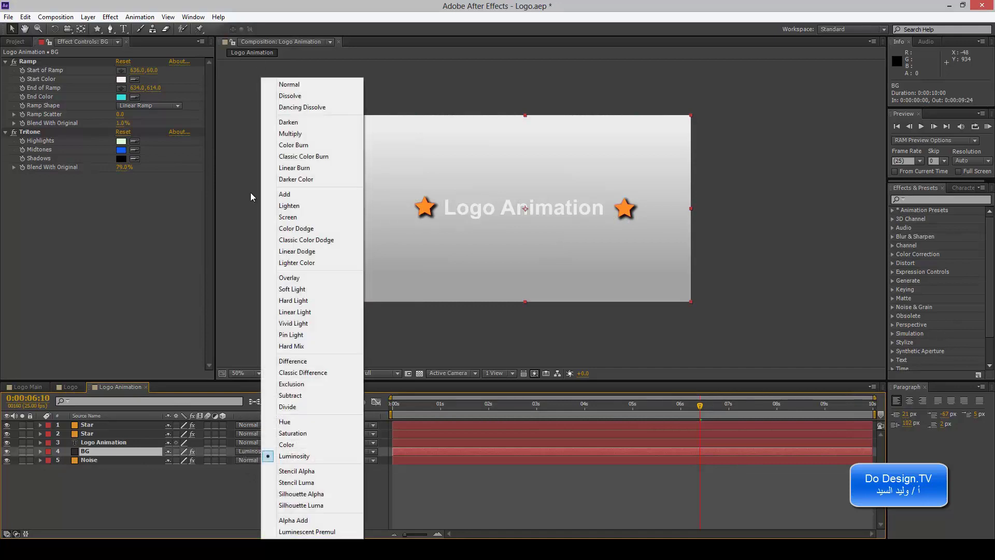
pyautogui.click(284, 217)
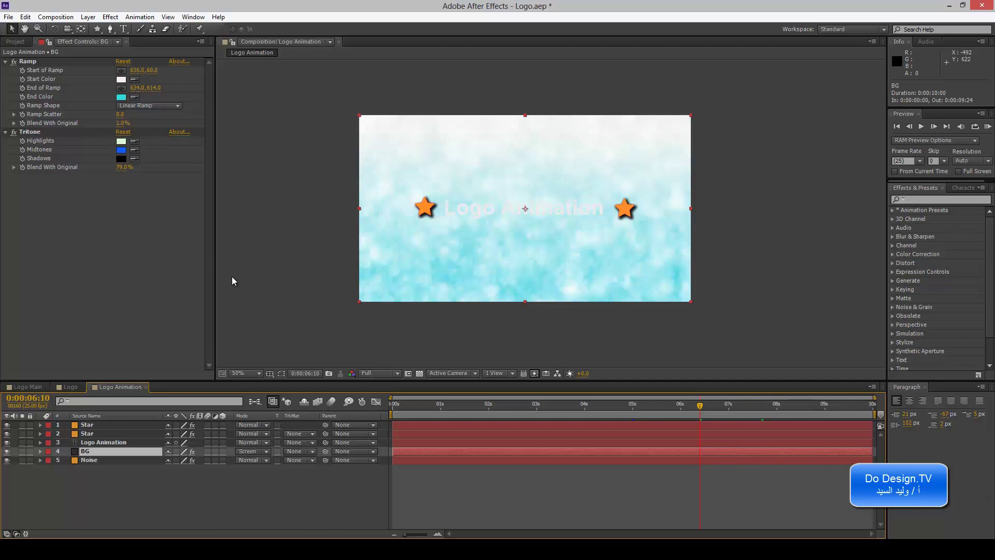
# Zoom the viewer to 100%, set the time to 0:00:04:00, and select the Logo Animation layer
pyautogui.scroll(2, 240, 270)
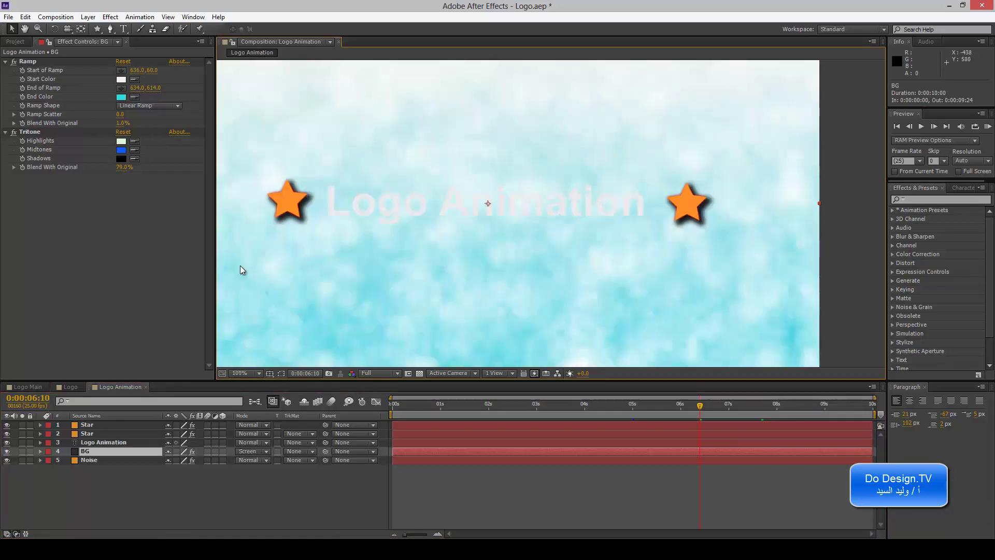
pyautogui.moveTo(262, 266); pyautogui.dragTo(286, 266)
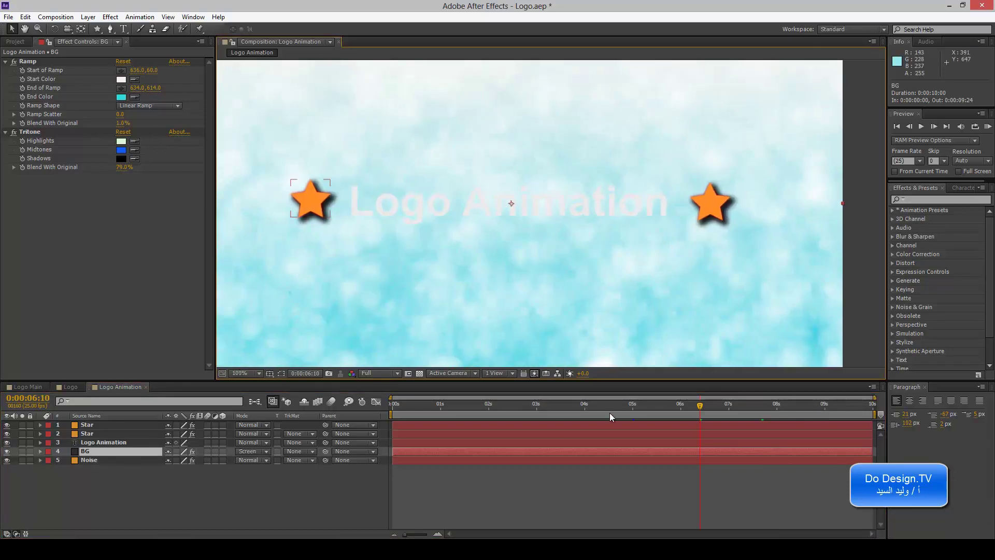
pyautogui.moveTo(621, 405); pyautogui.dragTo(583, 408)
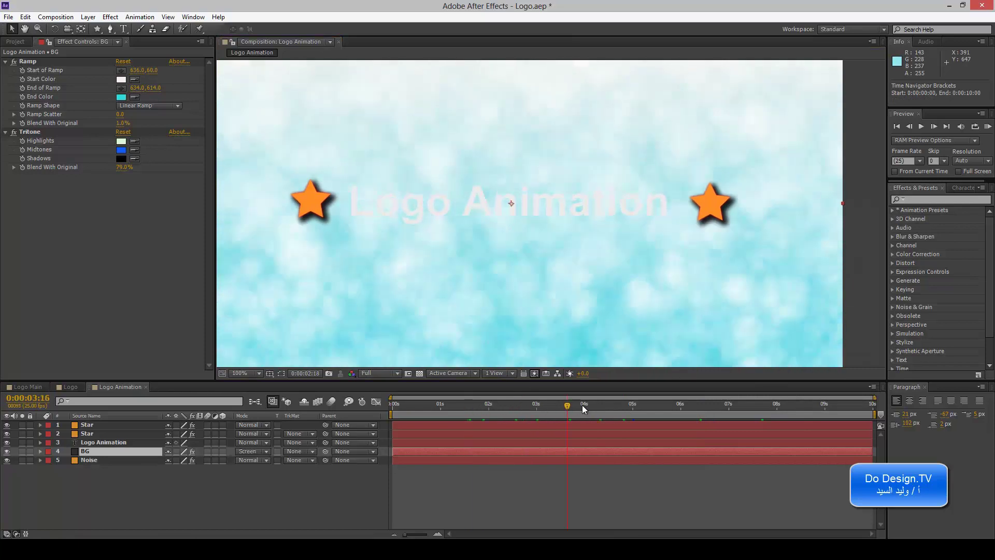
pyautogui.moveTo(459, 313); pyautogui.dragTo(489, 310)
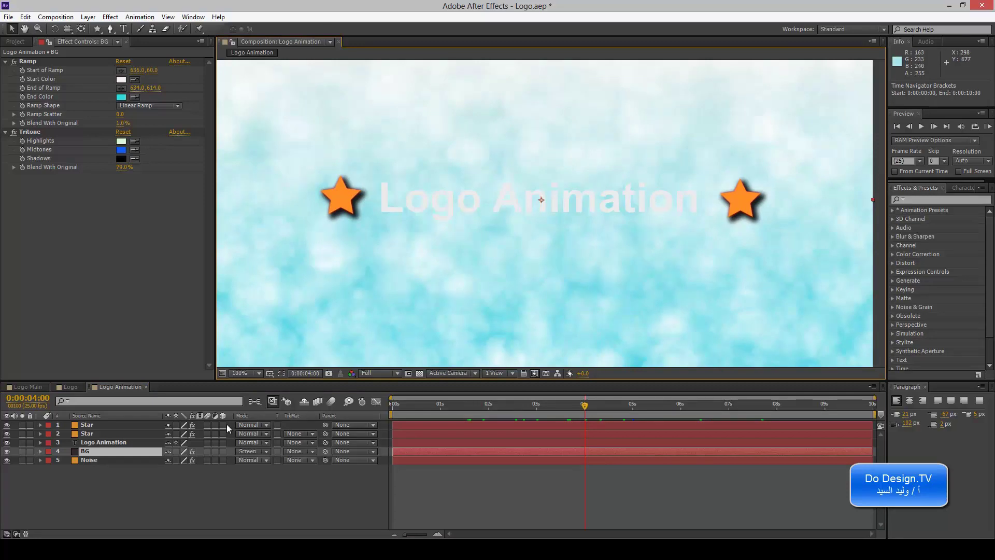
pyautogui.click(127, 442)
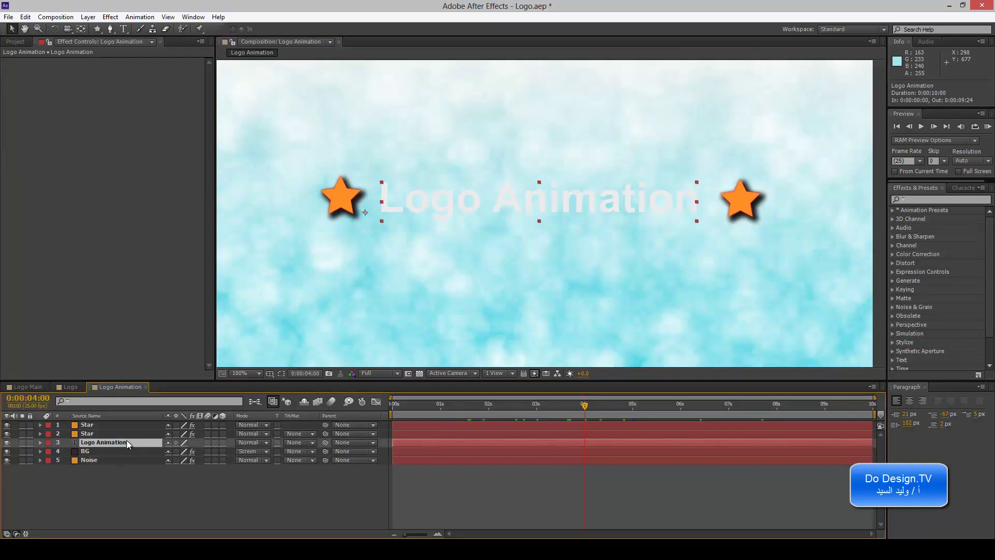
# Add a Drop Shadow layer style to the Logo Animation title and reveal its properties
pyautogui.rightClick(127, 440)
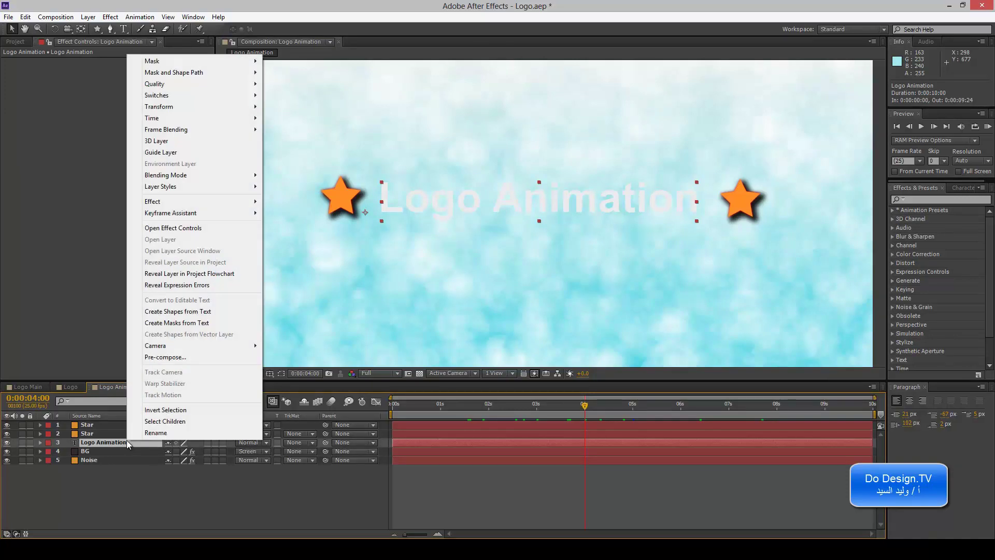
pyautogui.moveTo(223, 186)
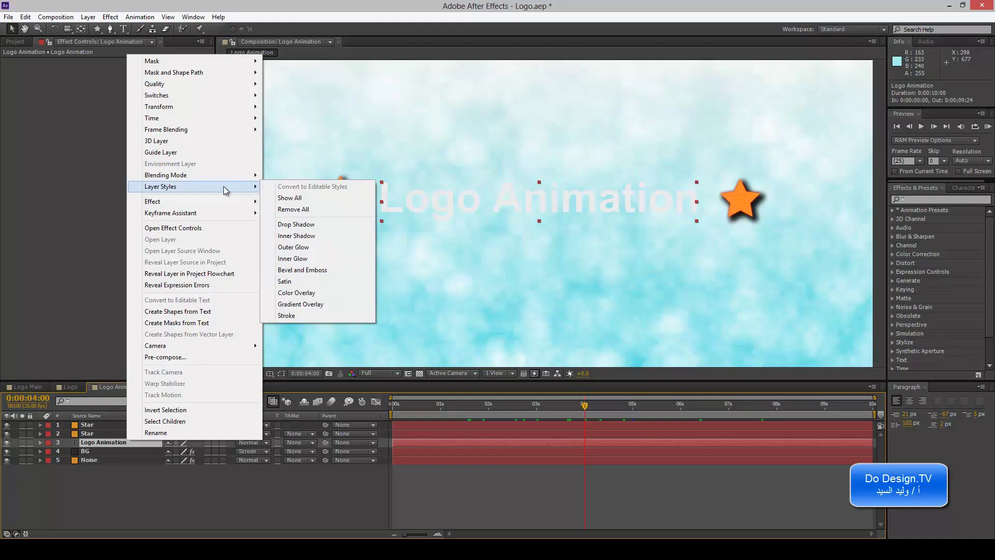
pyautogui.click(287, 223)
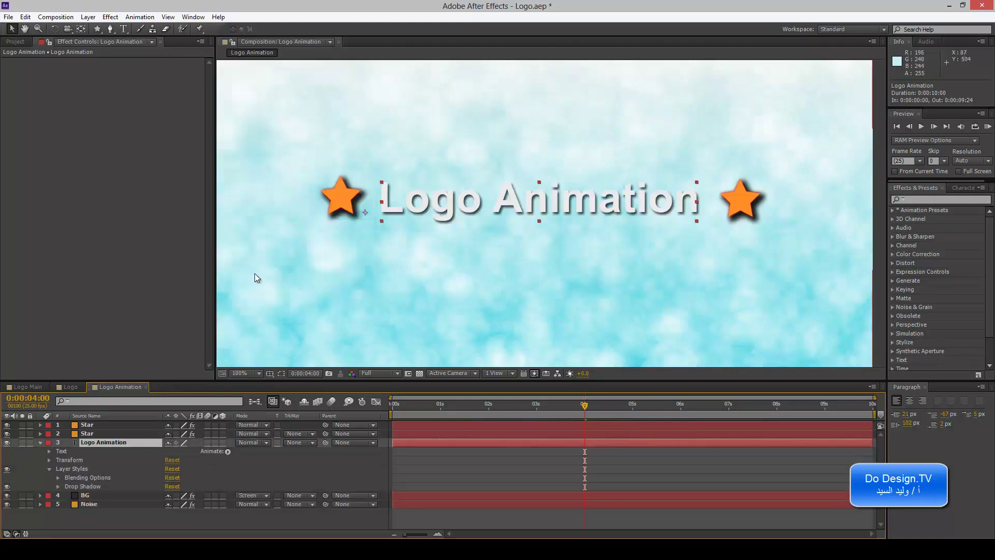
pyautogui.rightClick(126, 441)
pyautogui.press('Escape')
pyautogui.click(50, 450)
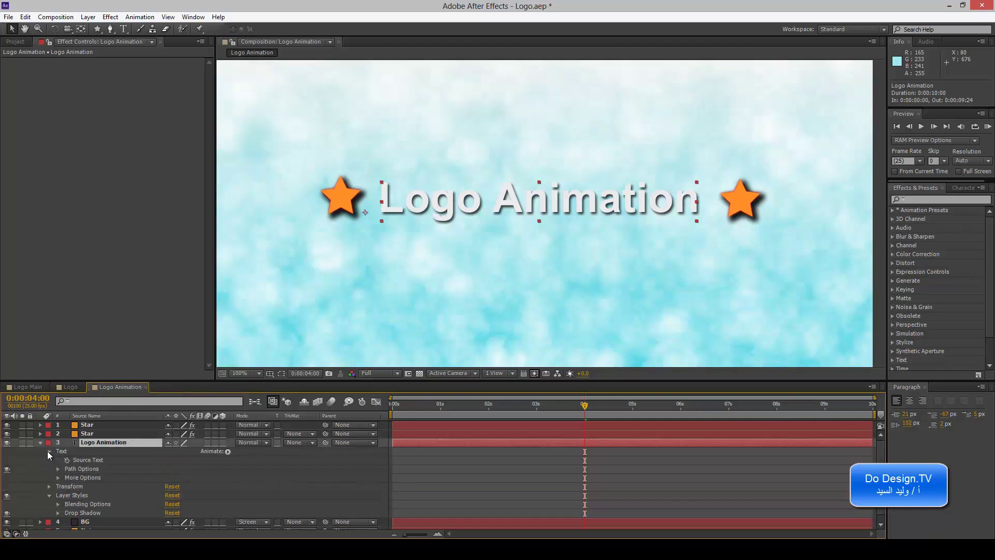
# Add an Outer Glow layer style to the title and enlarge the timeline panel
pyautogui.rightClick(112, 443)
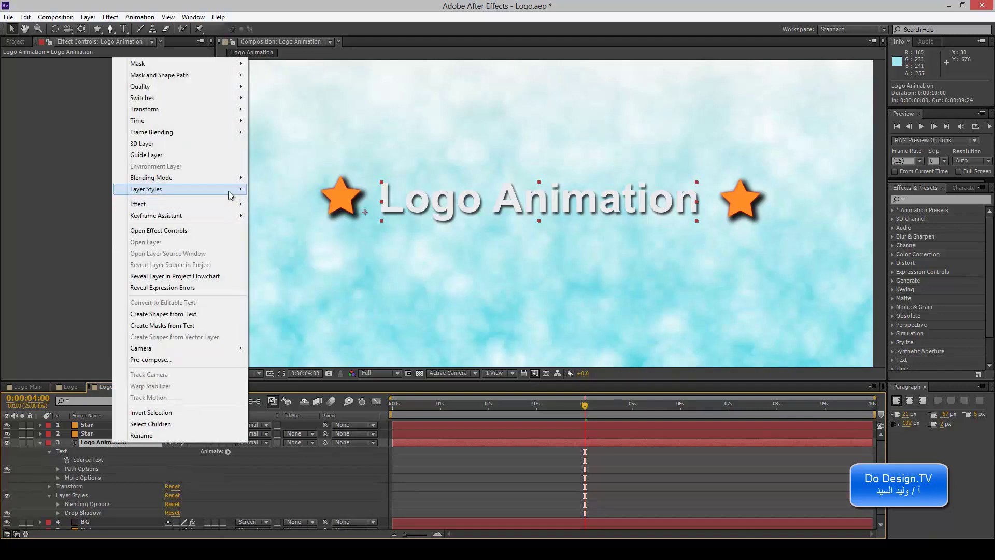
pyautogui.moveTo(230, 194)
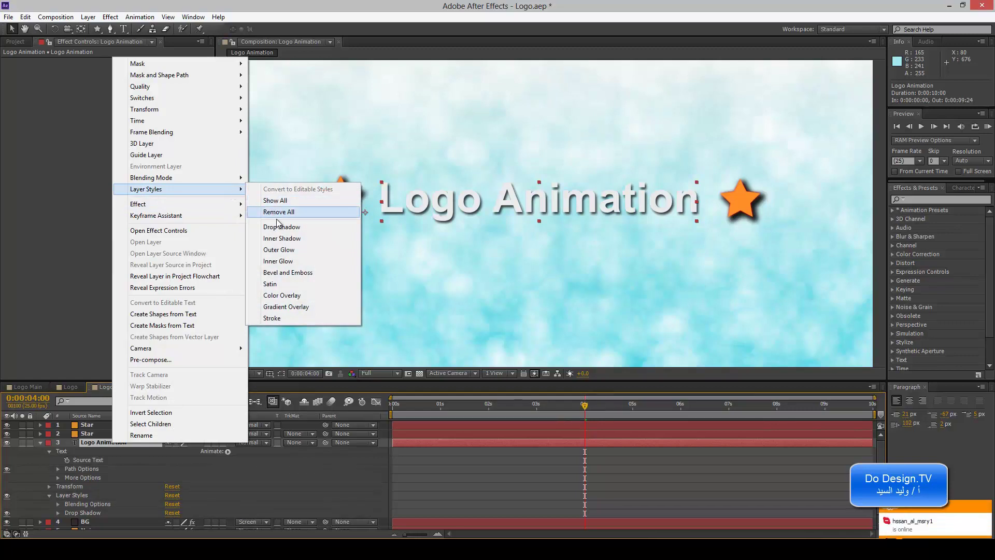
pyautogui.click(280, 251)
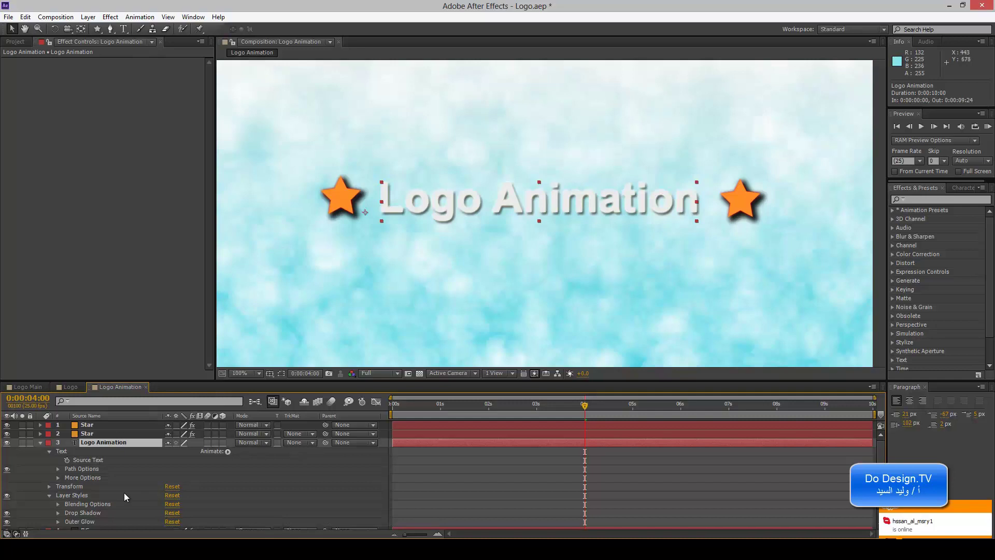
pyautogui.moveTo(236, 382); pyautogui.dragTo(241, 278)
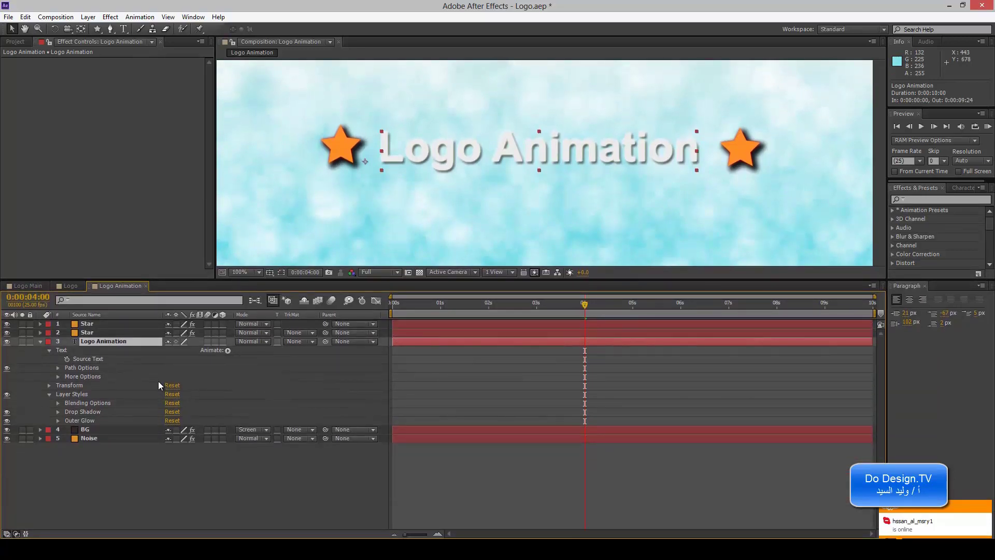
# Expand the title's Outer Glow and set its colour to pure red
pyautogui.click(56, 417)
pyautogui.click(58, 421)
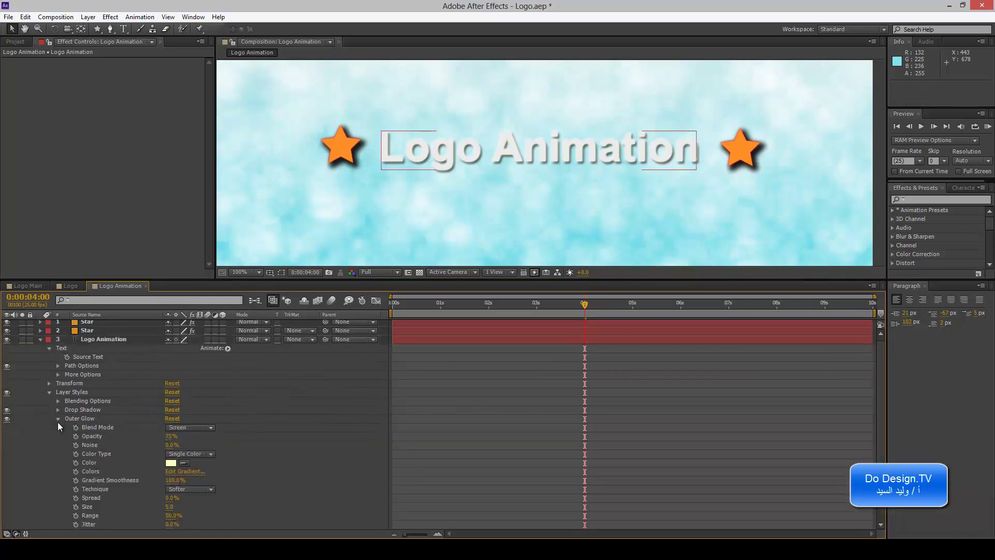
pyautogui.click(58, 420)
pyautogui.scroll(-2, 57, 440)
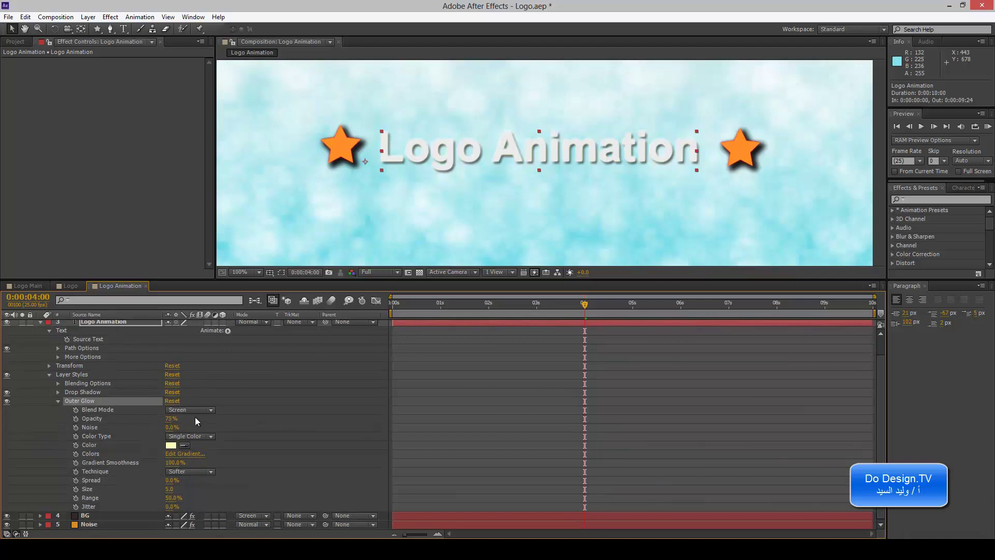
pyautogui.click(169, 446)
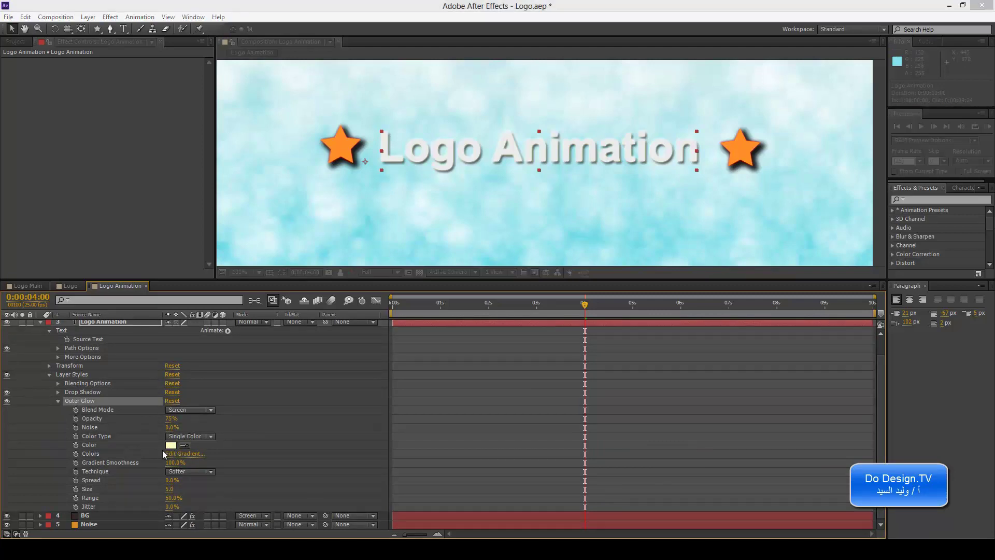
pyautogui.moveTo(722, 334)
pyautogui.mouseDown()
pyautogui.moveTo(691, 299)
pyautogui.moveTo(747, 306)
pyautogui.mouseUp()
pyautogui.moveTo(799, 400); pyautogui.dragTo(798, 427)
pyautogui.moveTo(751, 341)
pyautogui.mouseDown()
pyautogui.moveTo(770, 282)
pyautogui.moveTo(786, 284)
pyautogui.mouseUp()
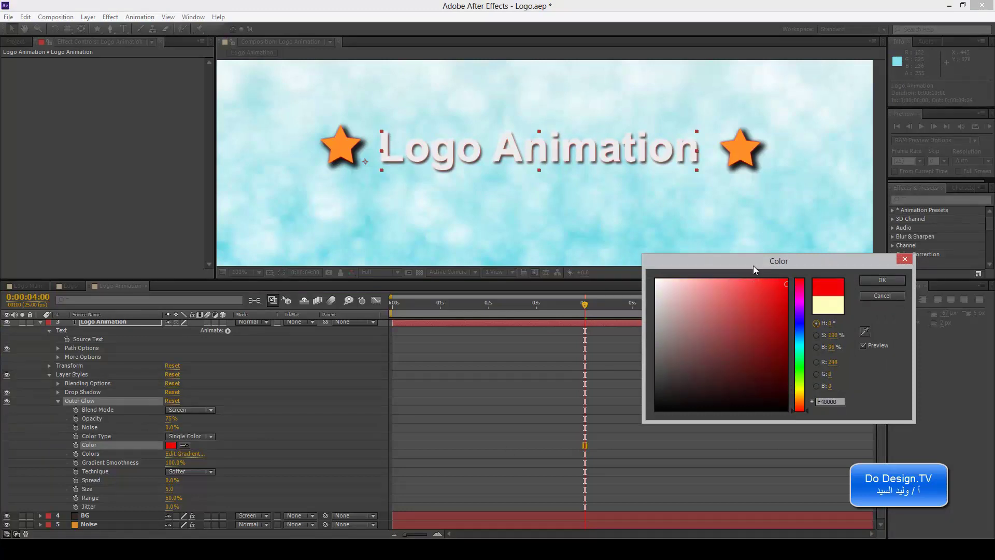
pyautogui.moveTo(762, 306)
pyautogui.mouseDown()
pyautogui.moveTo(715, 301)
pyautogui.moveTo(787, 278)
pyautogui.mouseUp()
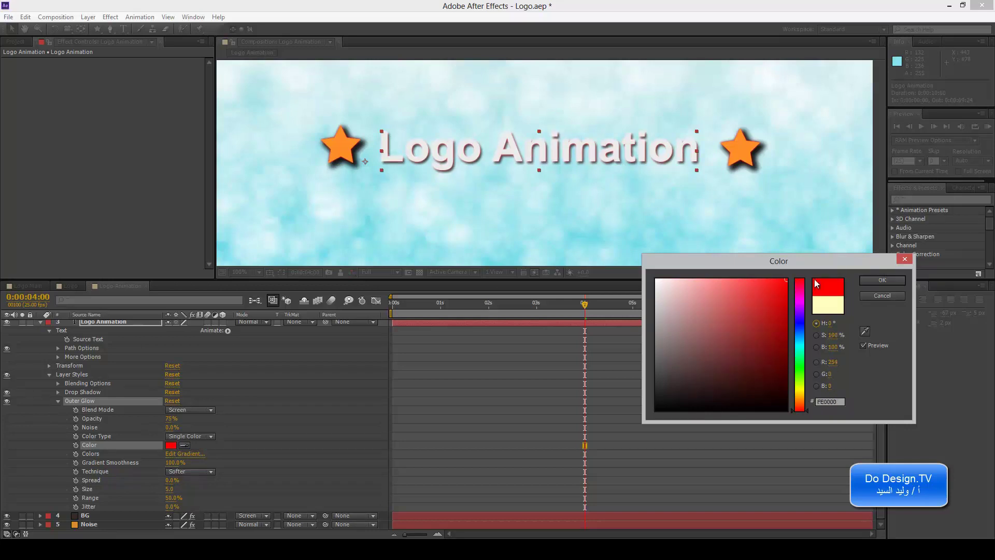
pyautogui.click(882, 280)
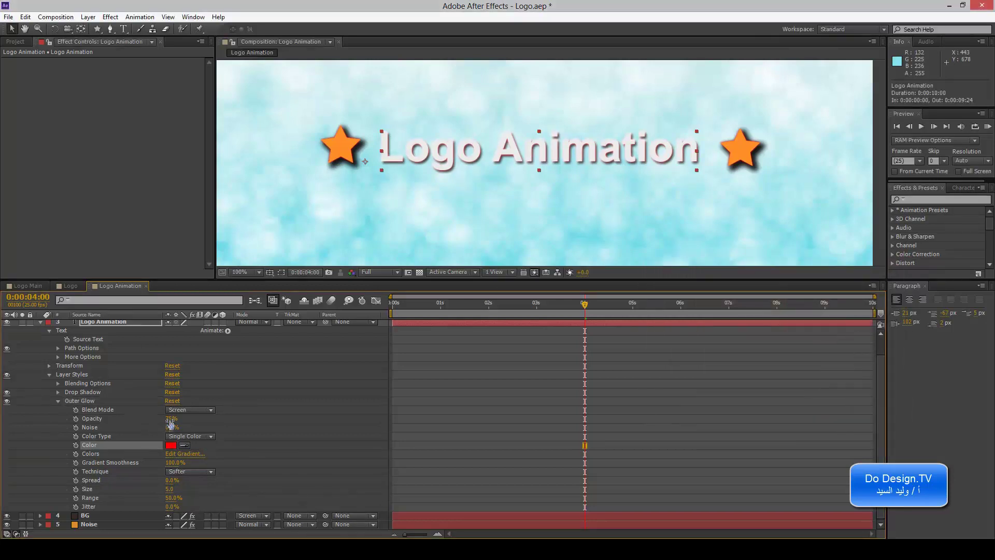
# Set the glow opacity to 56%, spread to 8%, adjust its size, then collapse it
pyautogui.moveTo(171, 419); pyautogui.dragTo(187, 419)
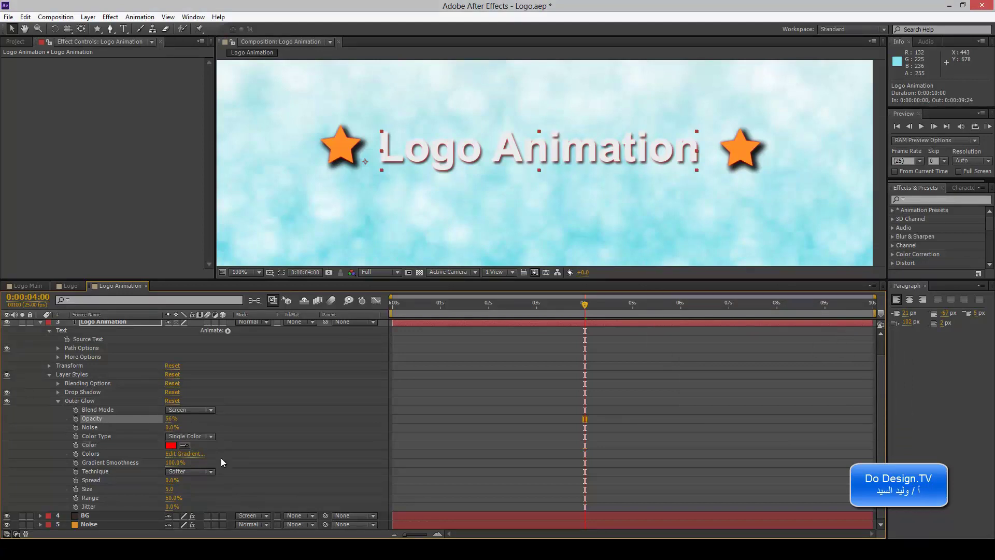
pyautogui.moveTo(170, 481); pyautogui.dragTo(264, 481)
pyautogui.moveTo(336, 480)
pyautogui.mouseDown()
pyautogui.moveTo(126, 480)
pyautogui.moveTo(214, 491)
pyautogui.mouseUp()
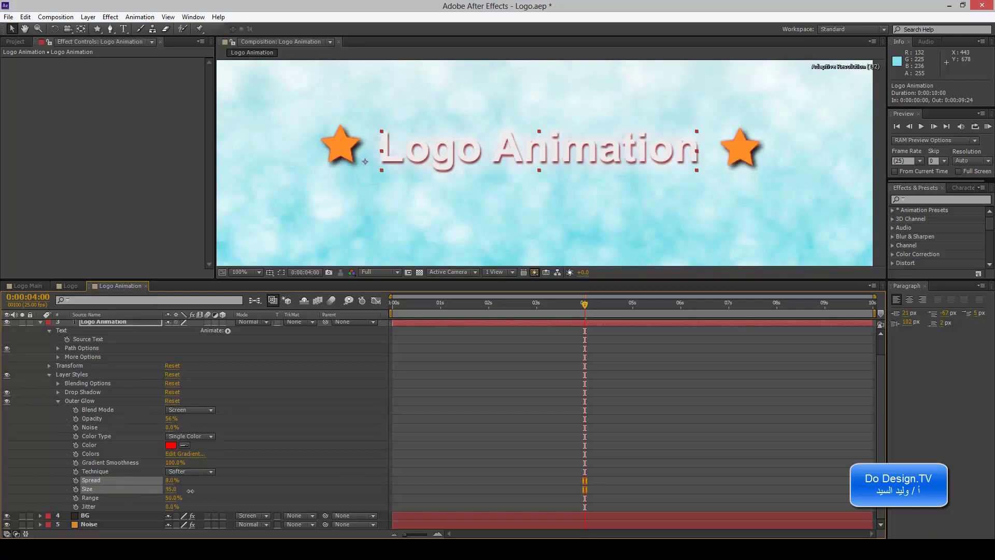
pyautogui.click(202, 495)
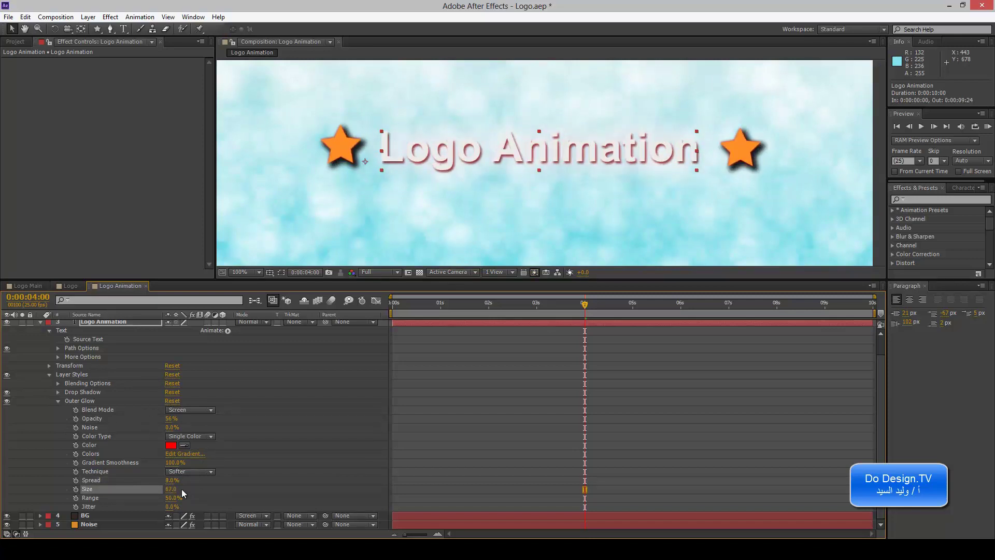
pyautogui.moveTo(142, 488)
pyautogui.mouseDown()
pyautogui.moveTo(126, 488)
pyautogui.moveTo(232, 505)
pyautogui.moveTo(172, 506)
pyautogui.moveTo(172, 488)
pyautogui.mouseUp()
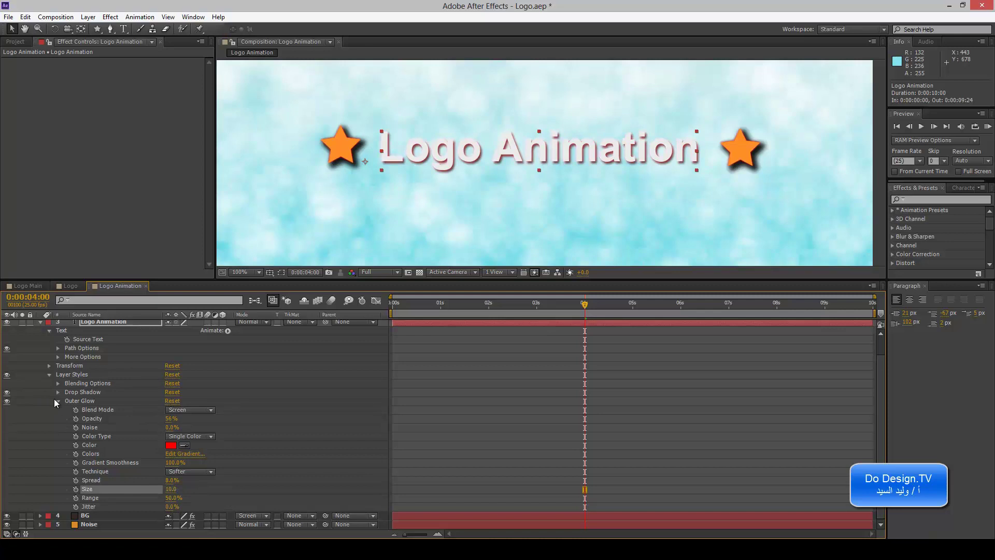
pyautogui.click(58, 400)
# Turn off the title's Outer Glow and add a Color Overlay layer style
pyautogui.click(7, 420)
pyautogui.rightClick(118, 343)
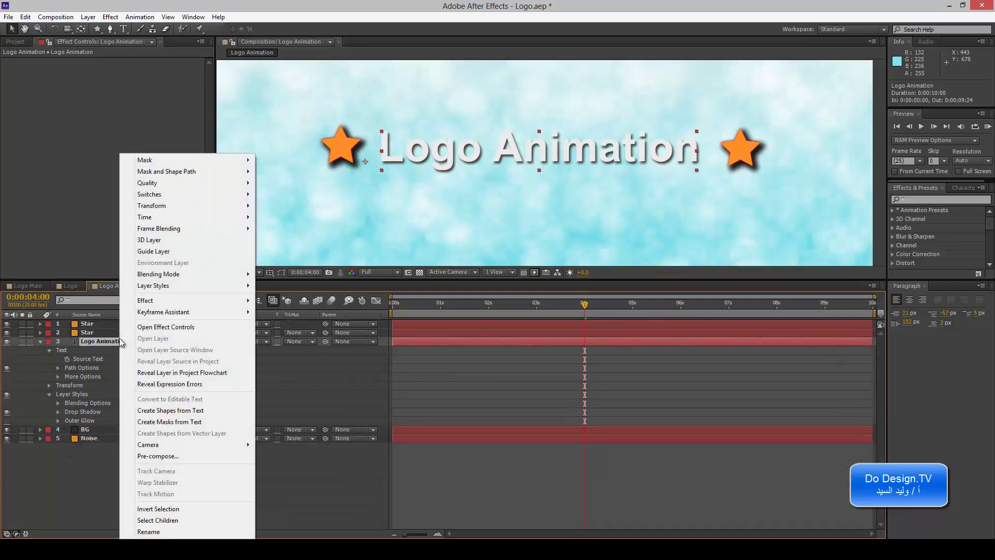
pyautogui.moveTo(237, 289)
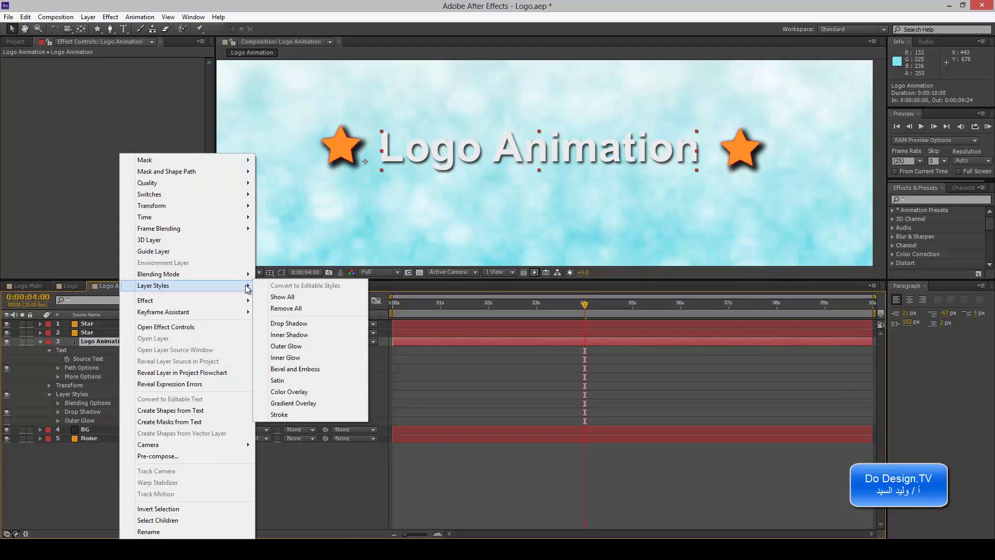
pyautogui.click(306, 393)
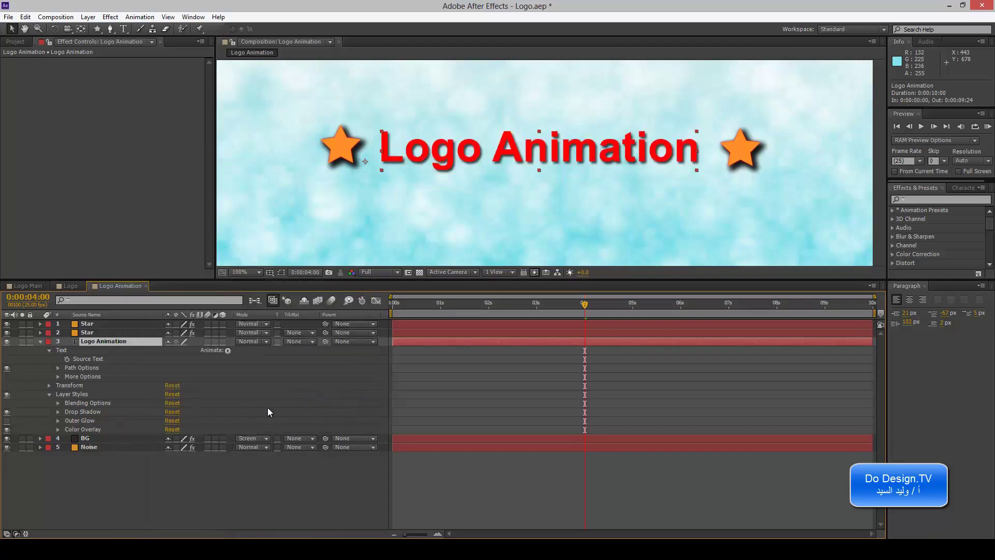
# Preview a light pink overlay, cancel to keep red, then switch the Color Overlay off
pyautogui.click(58, 429)
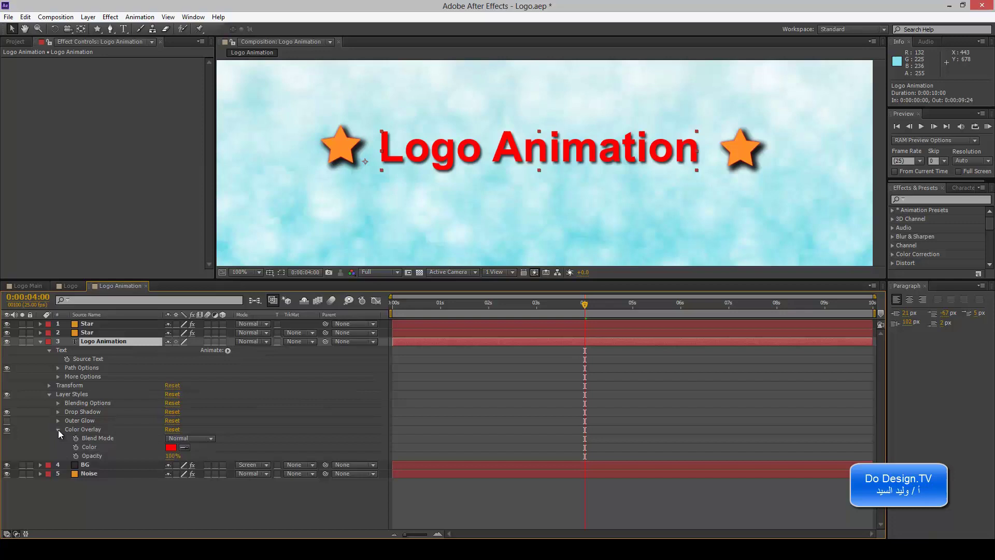
pyautogui.click(171, 447)
pyautogui.click(677, 279)
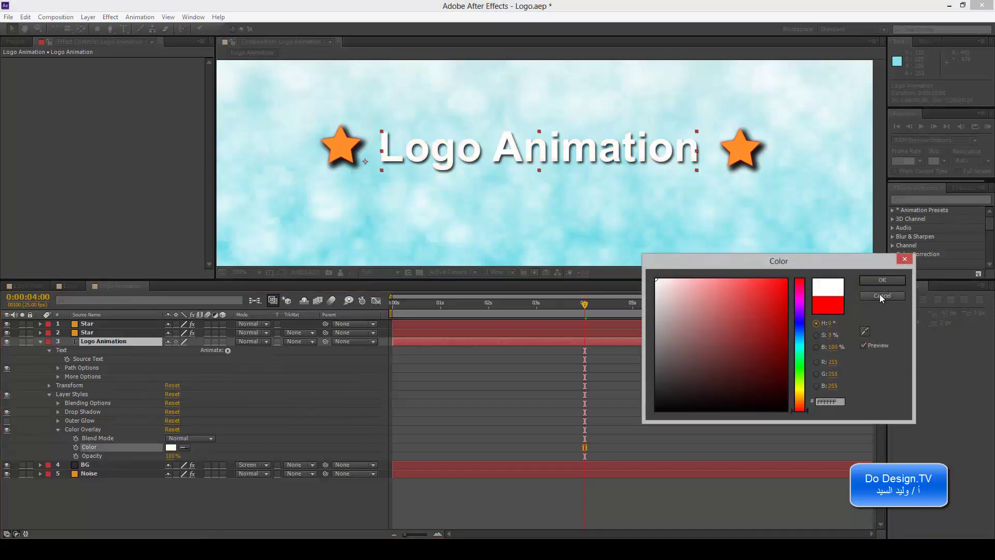
pyautogui.click(882, 295)
pyautogui.click(7, 430)
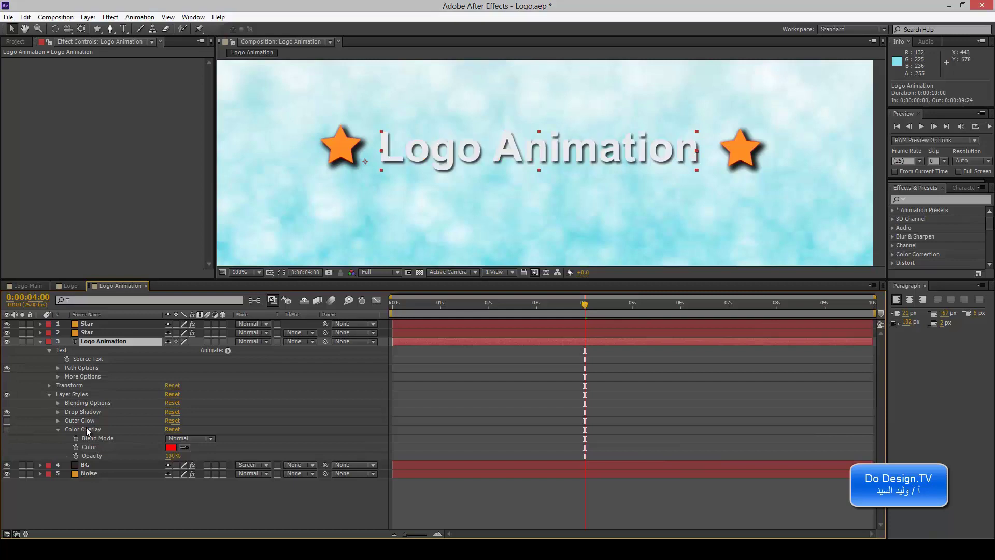
pyautogui.click(58, 430)
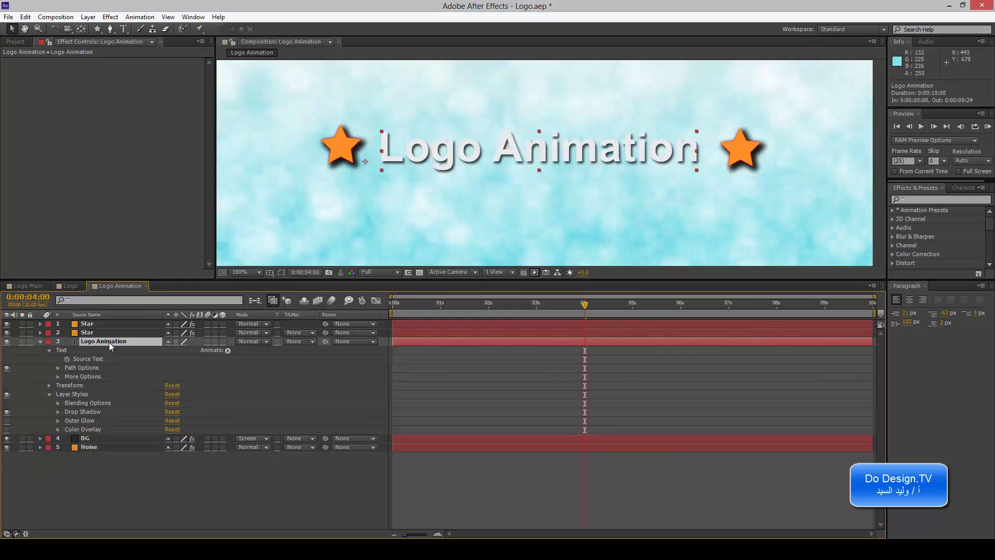
# Add Bevel and Emboss to the title and change its Style to Outer Bevel, then Emboss
pyautogui.rightClick(111, 343)
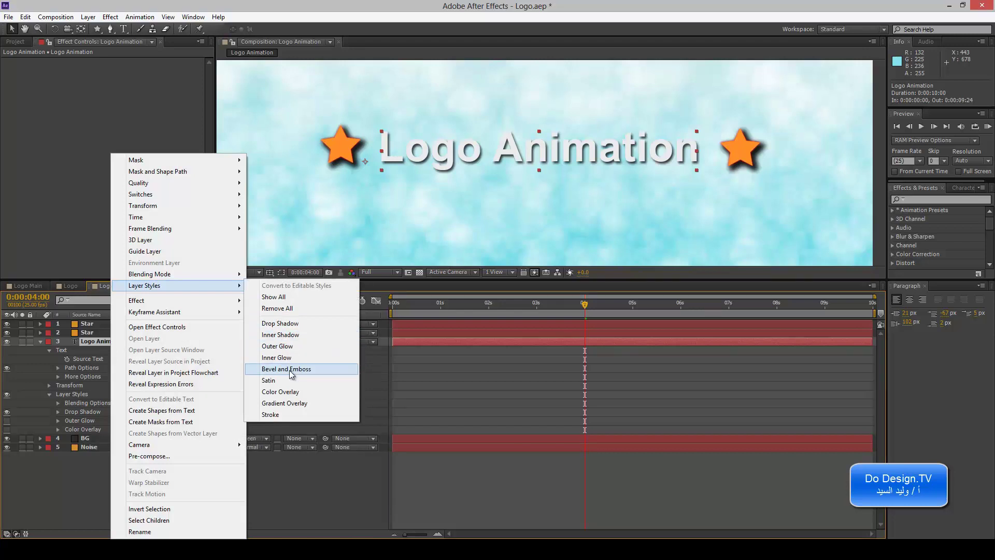
pyautogui.click(291, 373)
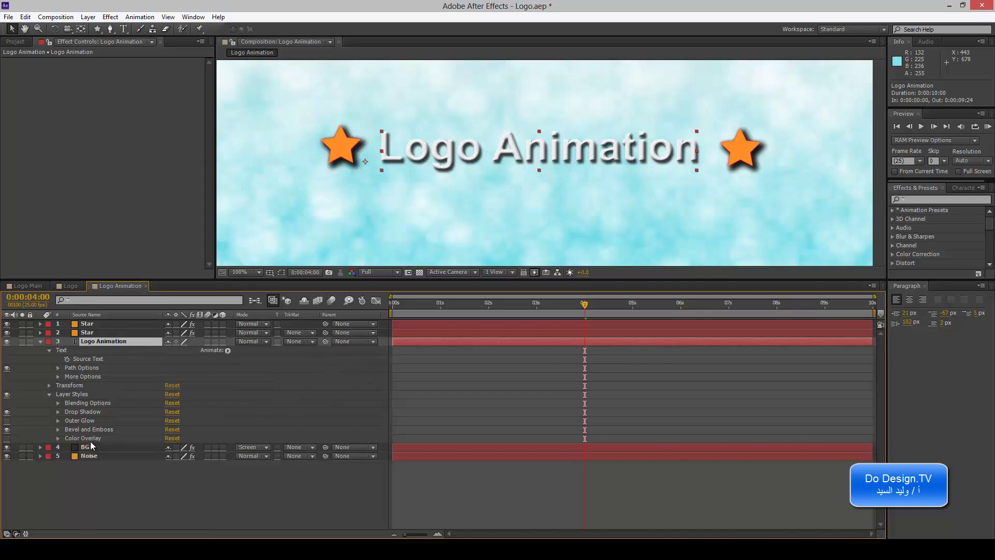
pyautogui.click(94, 431)
pyautogui.click(58, 429)
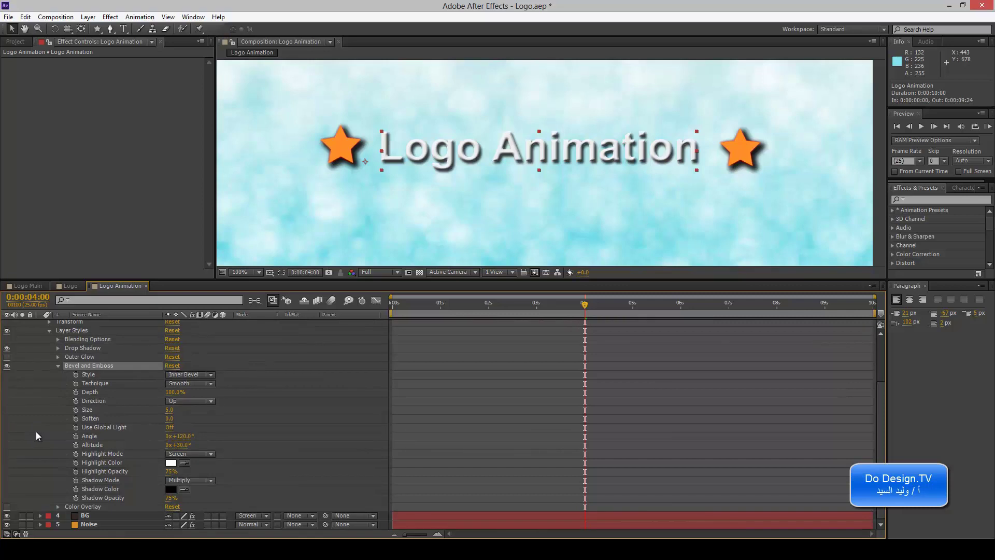
pyautogui.click(205, 375)
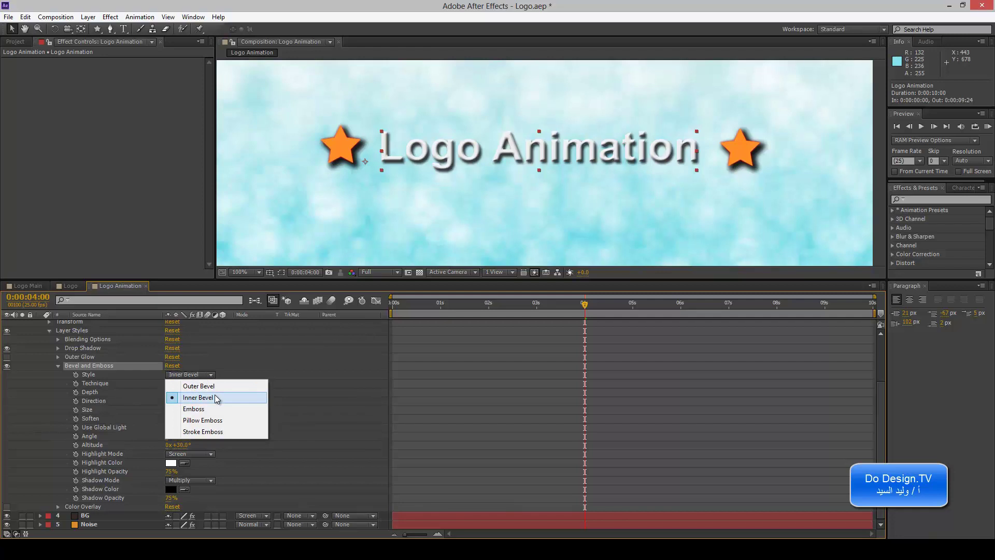
pyautogui.click(214, 388)
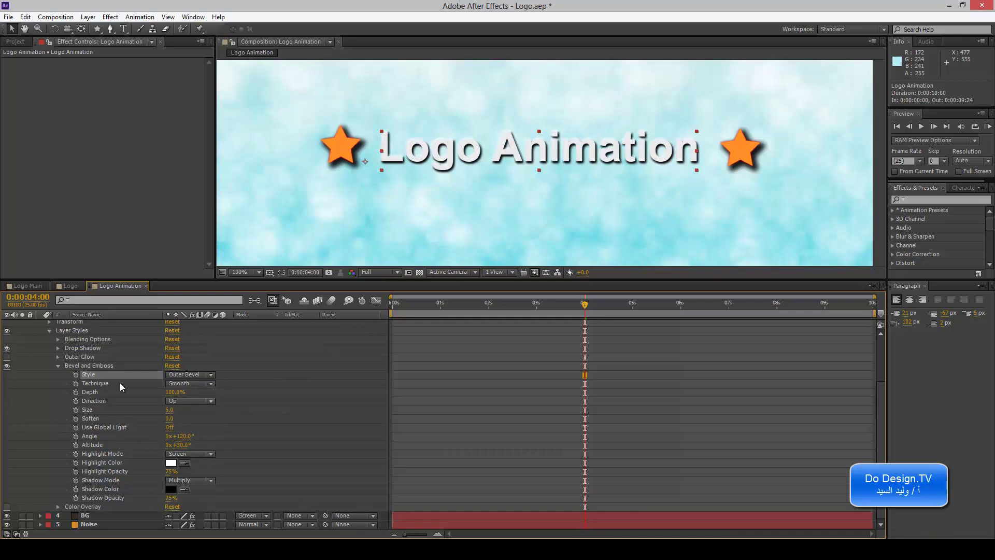
pyautogui.click(190, 374)
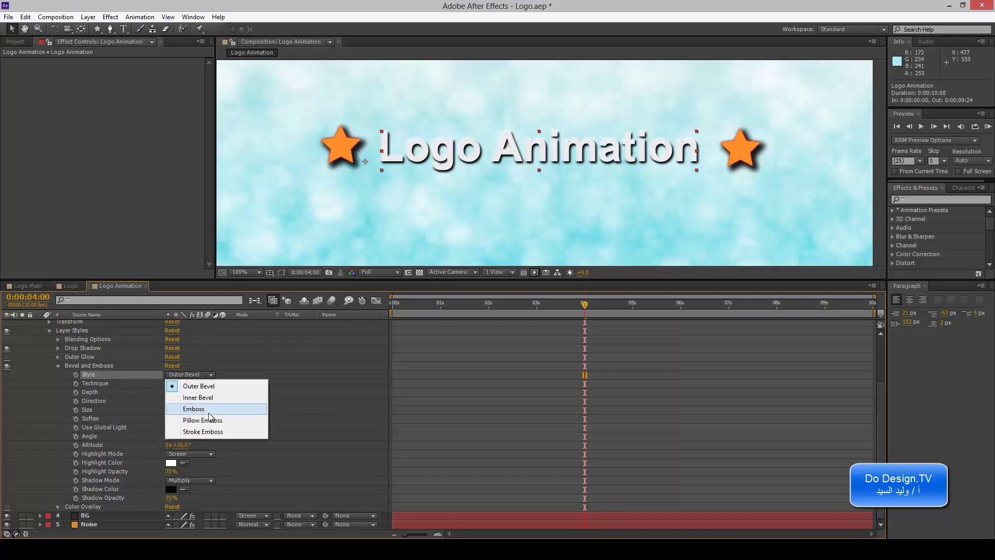
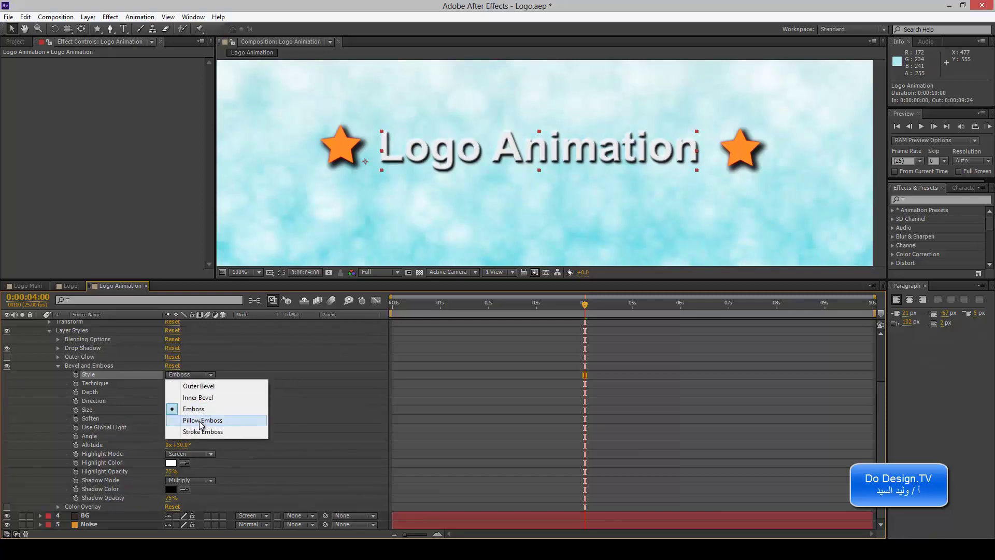
# Set the Bevel and Emboss style to Outer Bevel after trying Pillow Emboss, Stroke Emboss and Emboss
pyautogui.click(202, 423)
pyautogui.click(195, 377)
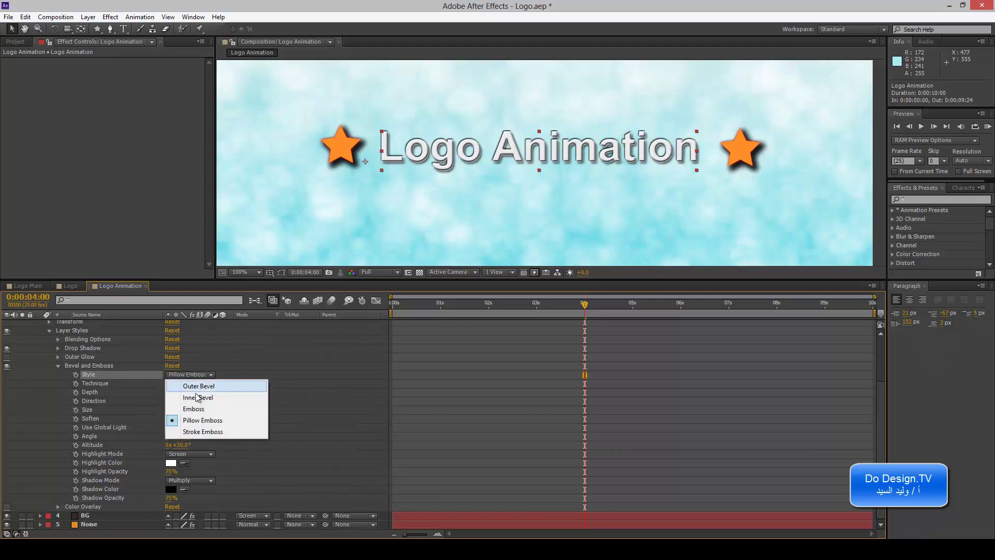
pyautogui.click(198, 435)
pyautogui.click(191, 374)
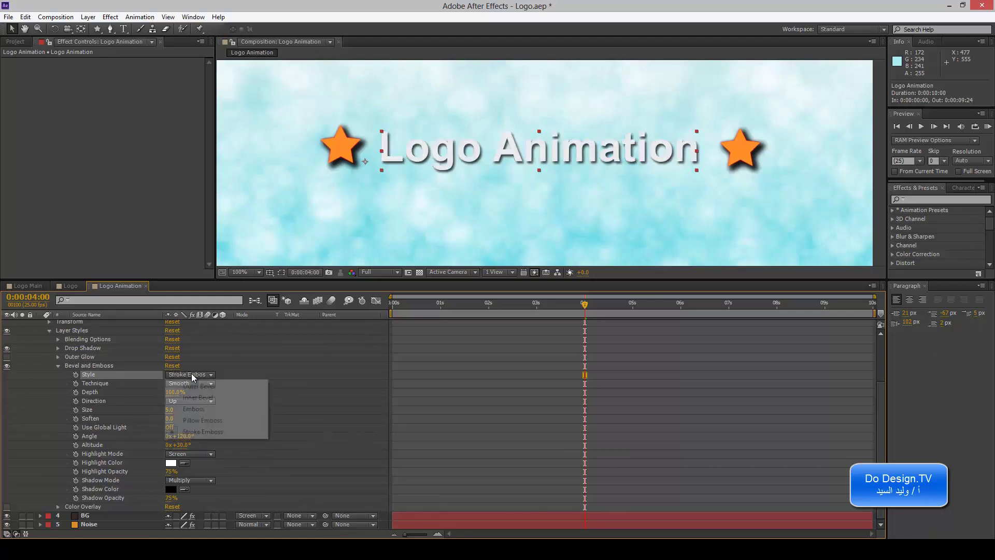
pyautogui.click(199, 409)
pyautogui.click(196, 379)
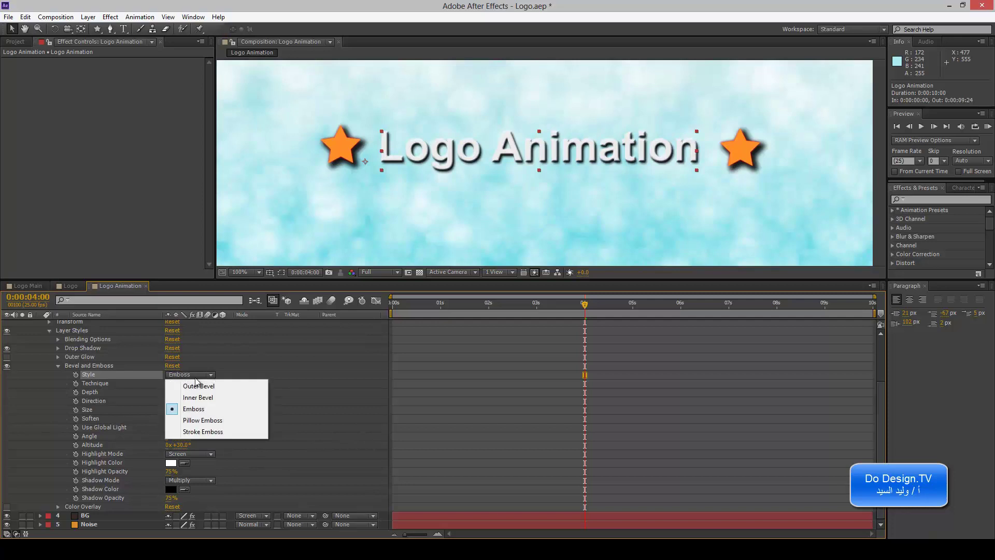
pyautogui.click(194, 384)
# Set the bevel technique to Smooth after trying Chisel Hard and Chisel Soft
pyautogui.click(192, 383)
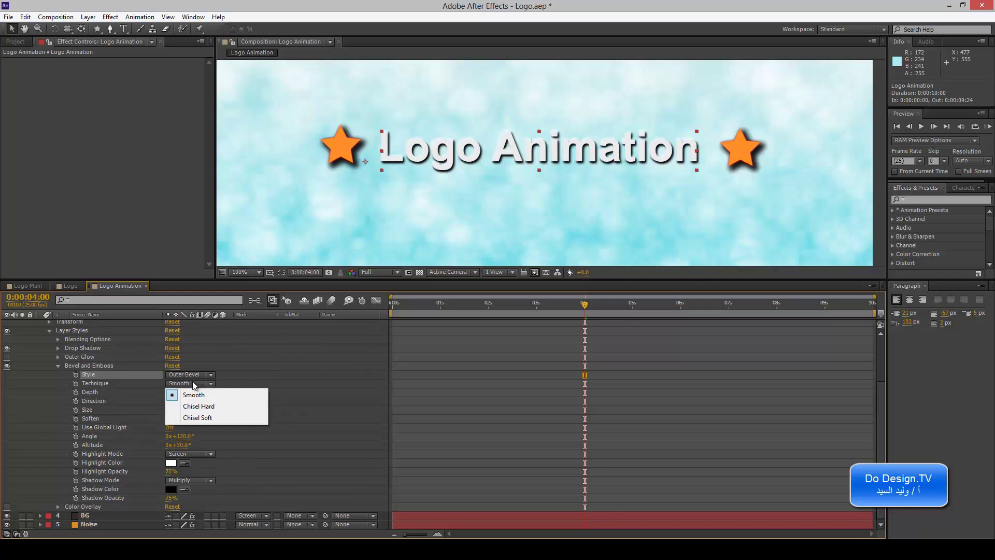
pyautogui.click(219, 407)
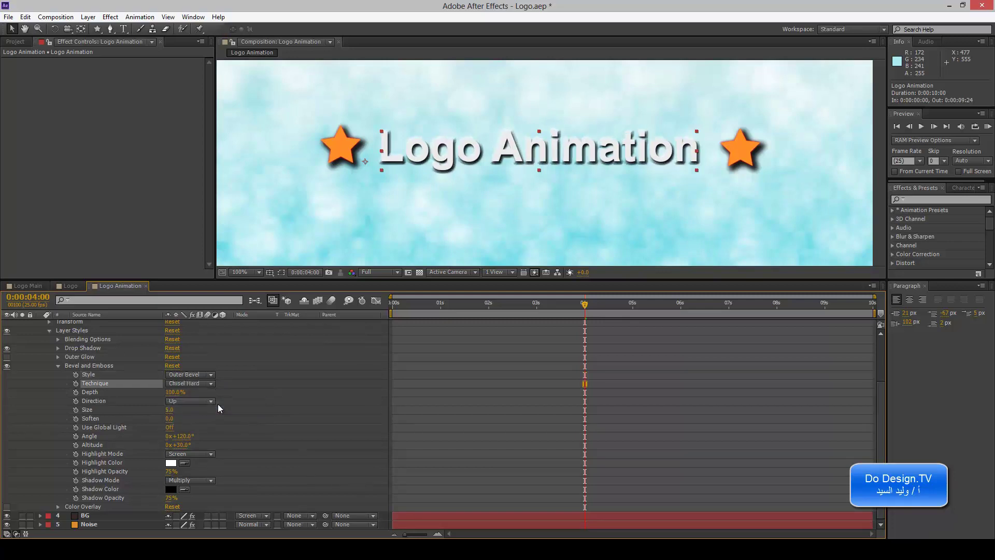
pyautogui.click(203, 385)
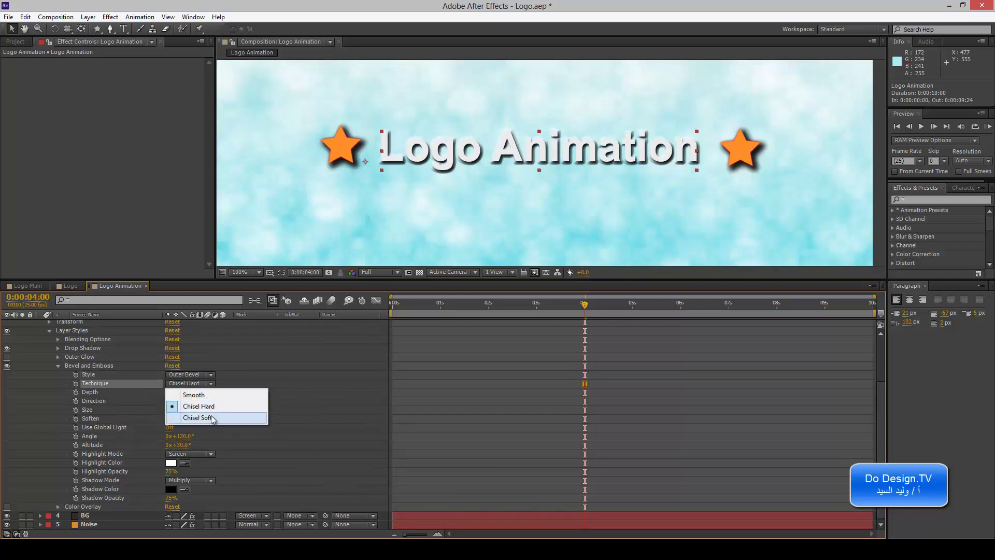
pyautogui.click(210, 417)
pyautogui.click(195, 383)
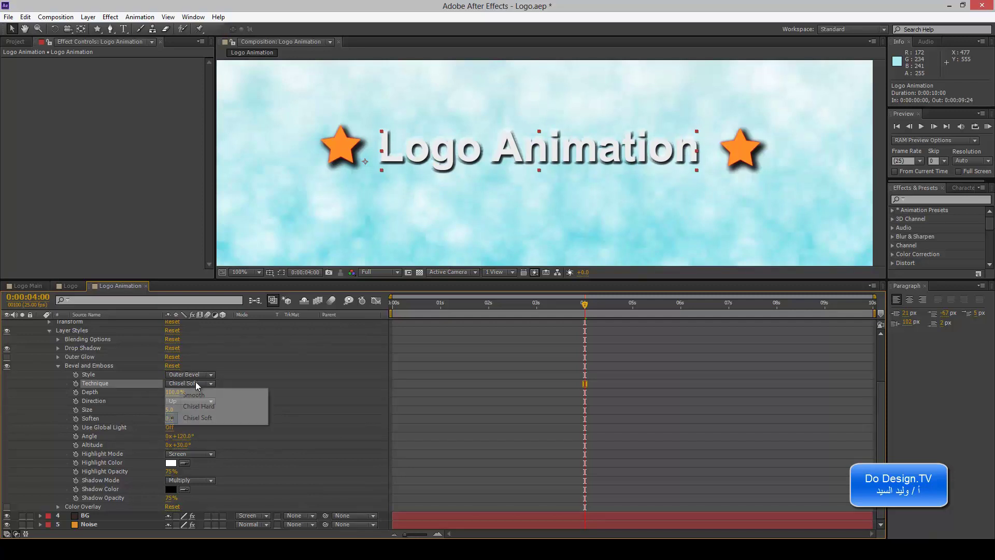
pyautogui.click(200, 399)
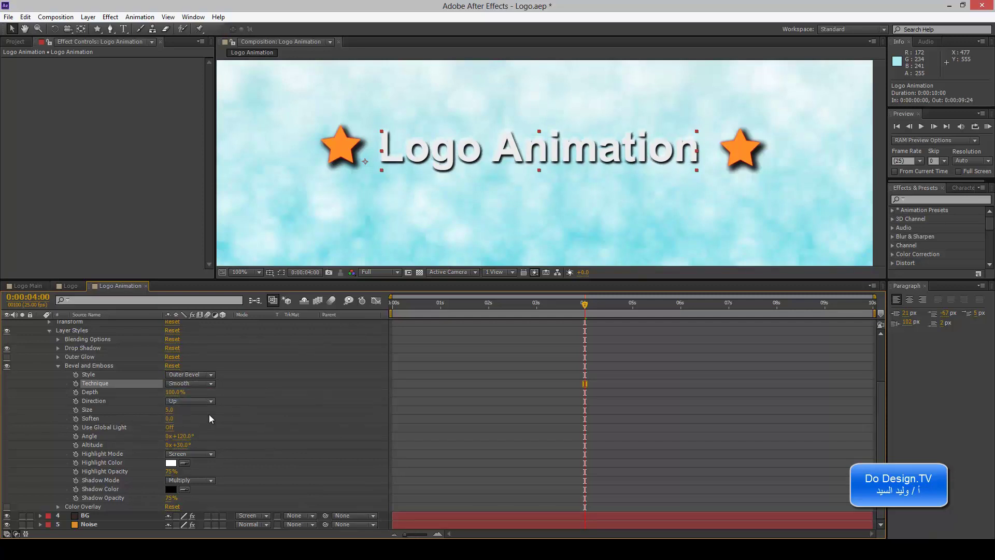
# Set the bevel Depth to 145% and move the logo lower in the composition
pyautogui.click(169, 392)
pyautogui.moveTo(169, 392); pyautogui.dragTo(147, 393)
pyautogui.moveTo(66, 392); pyautogui.dragTo(372, 399)
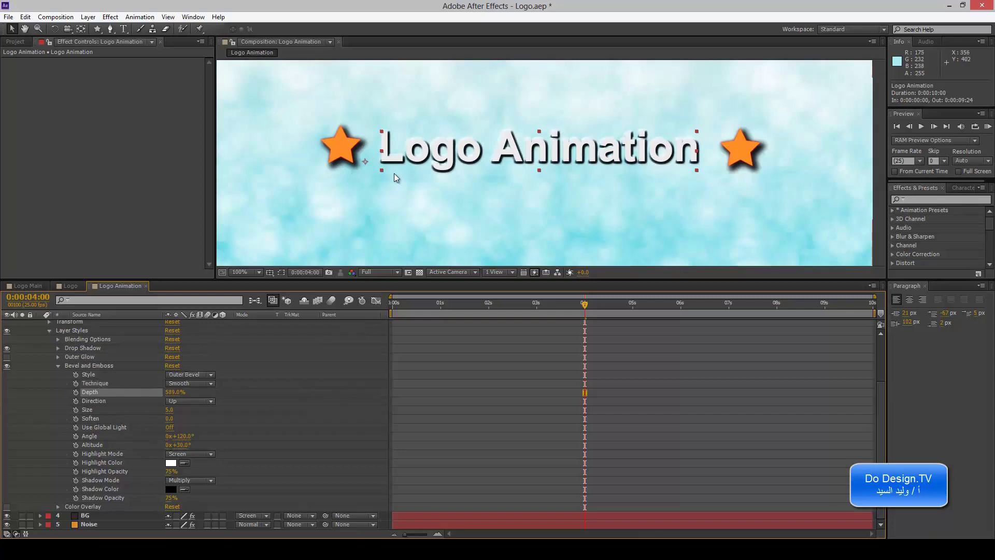
pyautogui.moveTo(395, 178); pyautogui.dragTo(395, 211)
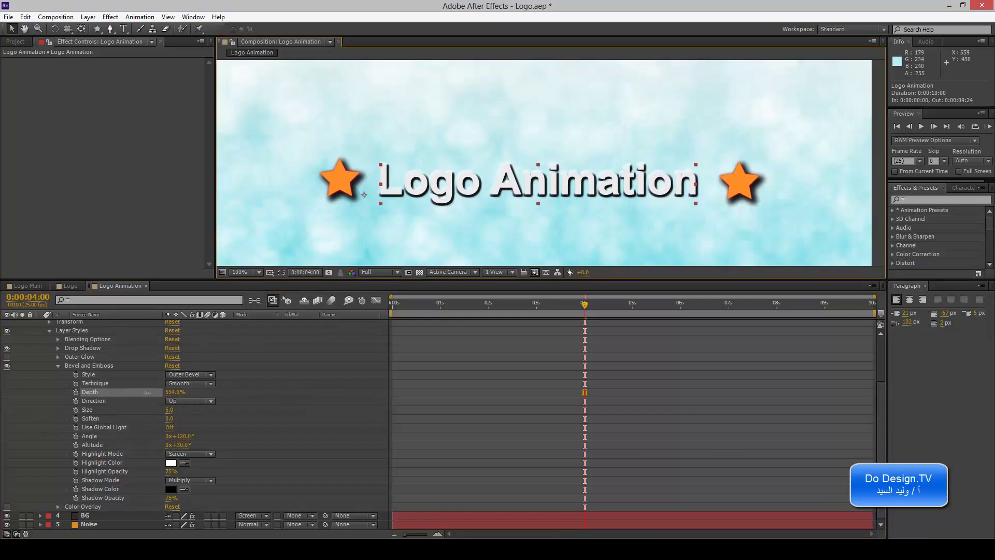
pyautogui.moveTo(344, 393); pyautogui.dragTo(58, 397)
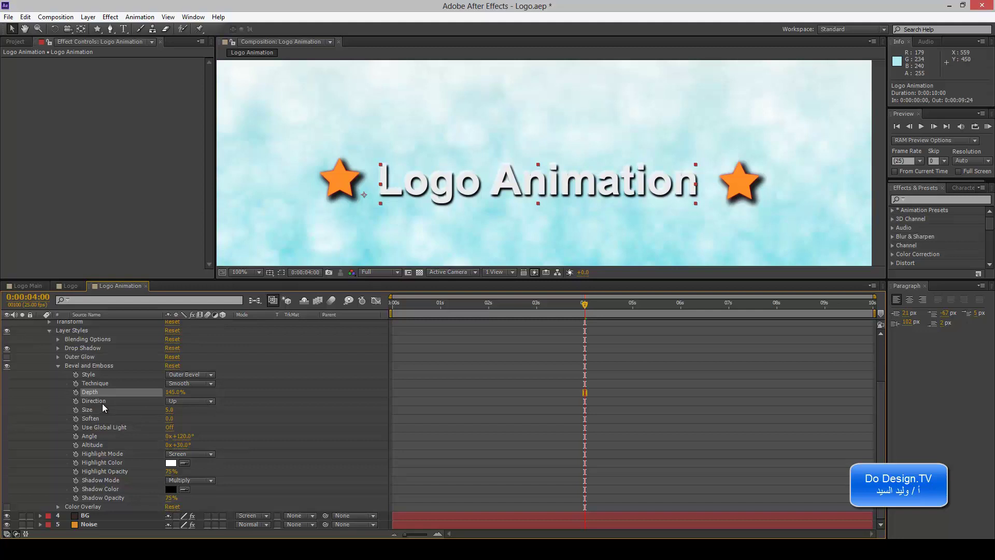
# Keep the bevel Direction Up, set Size to 7.0, and leave Soften at 0.0
pyautogui.click(102, 403)
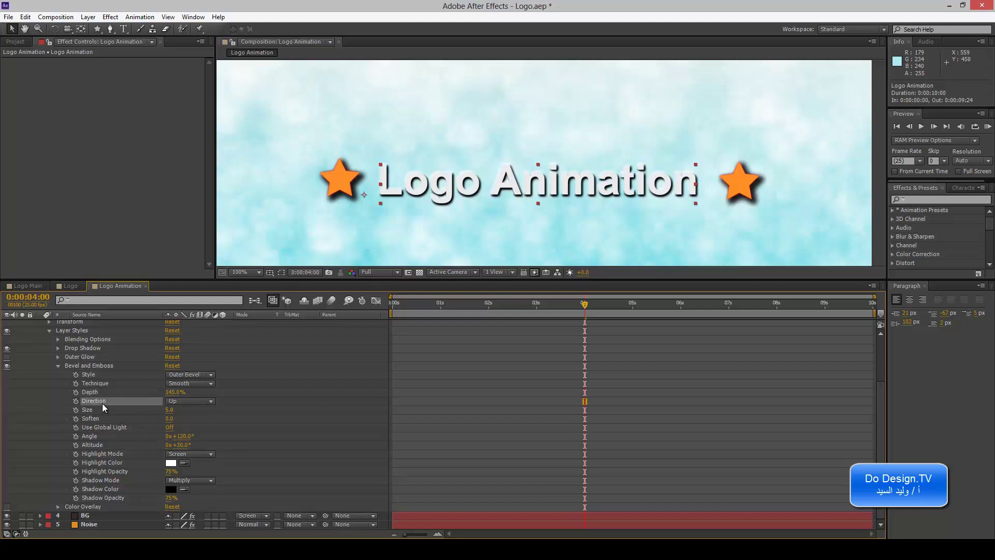
pyautogui.click(197, 402)
pyautogui.click(201, 420)
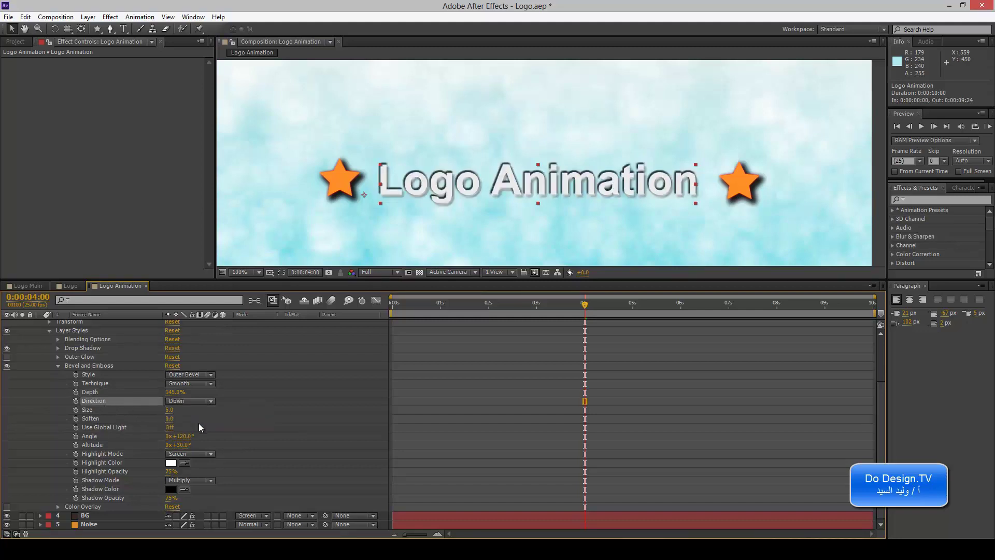
pyautogui.click(199, 400)
pyautogui.click(199, 408)
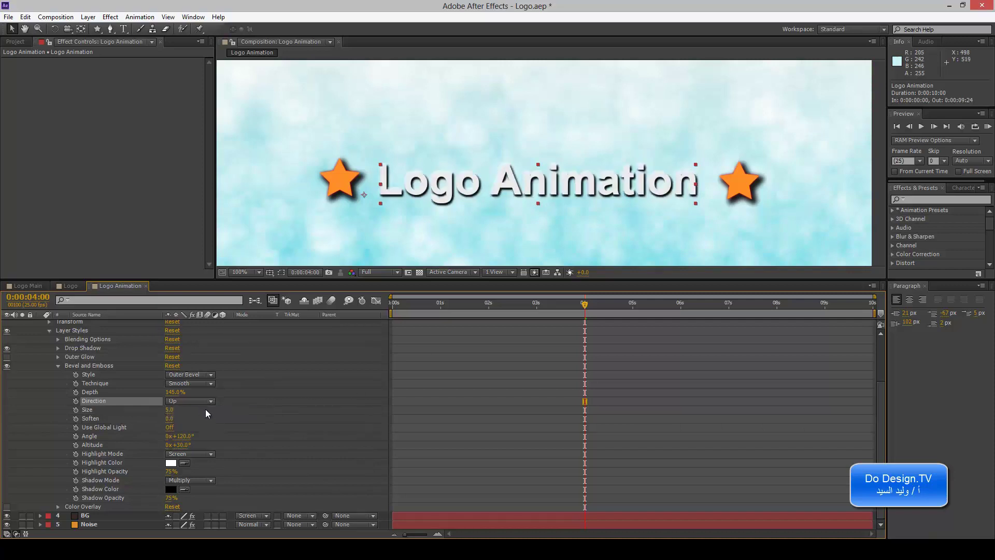
pyautogui.moveTo(169, 409); pyautogui.dragTo(166, 409)
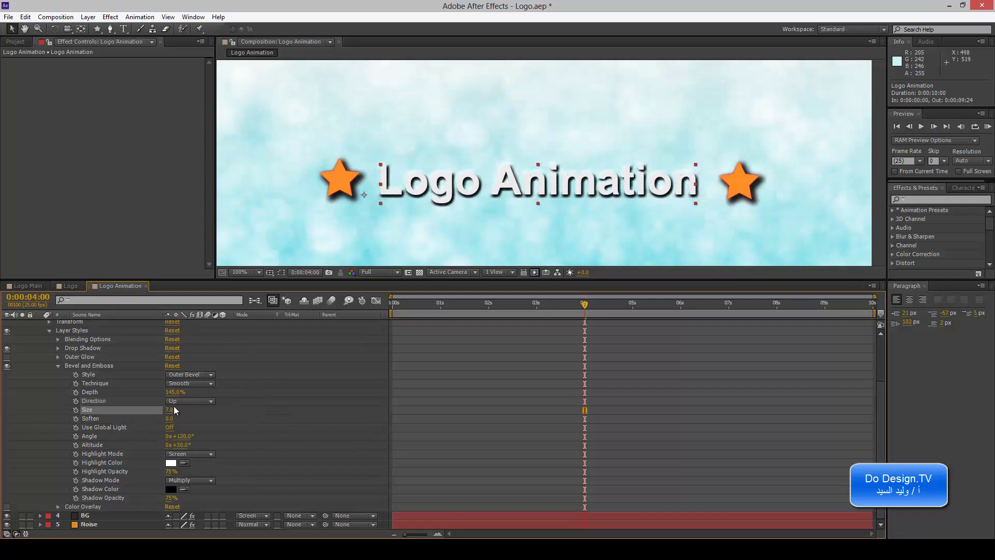
pyautogui.moveTo(169, 419); pyautogui.dragTo(182, 418)
pyautogui.hotkey('ctrl', 'z')
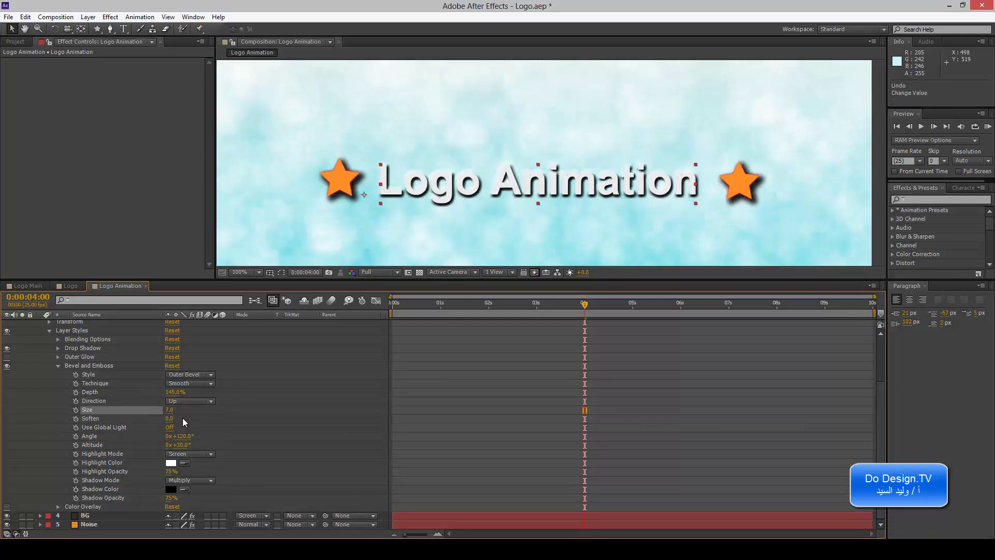
# Set the bevel light Angle to 116° and raise Altitude to about 63°
pyautogui.click(119, 436)
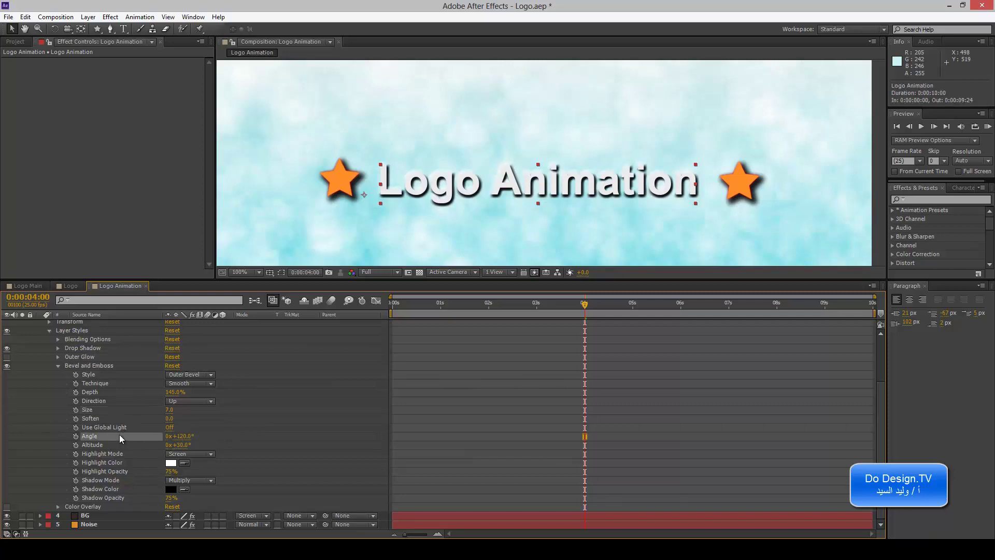
pyautogui.moveTo(167, 439)
pyautogui.mouseDown()
pyautogui.moveTo(277, 436)
pyautogui.moveTo(184, 435)
pyautogui.mouseUp()
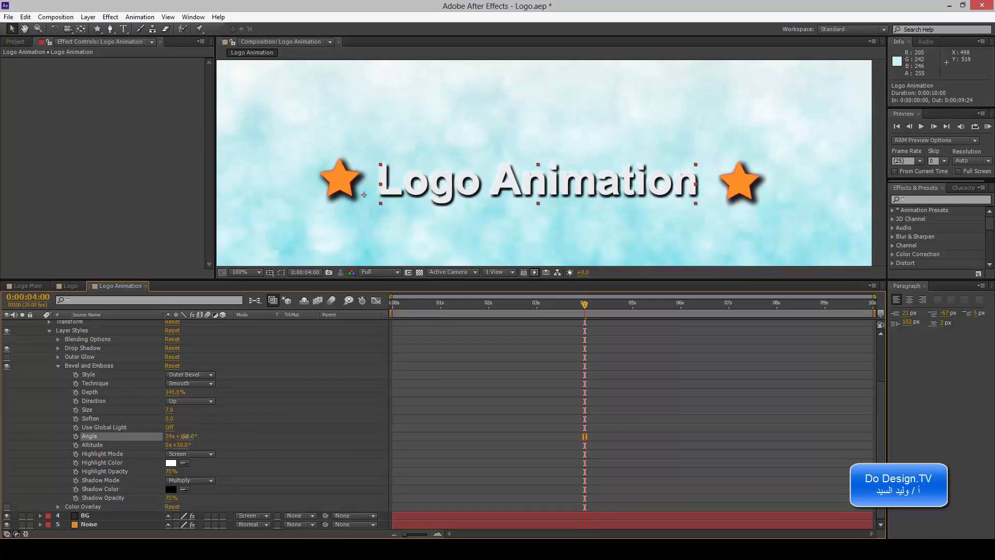
pyautogui.moveTo(179, 444)
pyautogui.mouseDown()
pyautogui.moveTo(228, 446)
pyautogui.moveTo(196, 446)
pyautogui.mouseUp()
pyautogui.click(94, 445)
# Set the bevel Highlight Mode to Screen after trying Darken
pyautogui.click(110, 454)
pyautogui.click(197, 453)
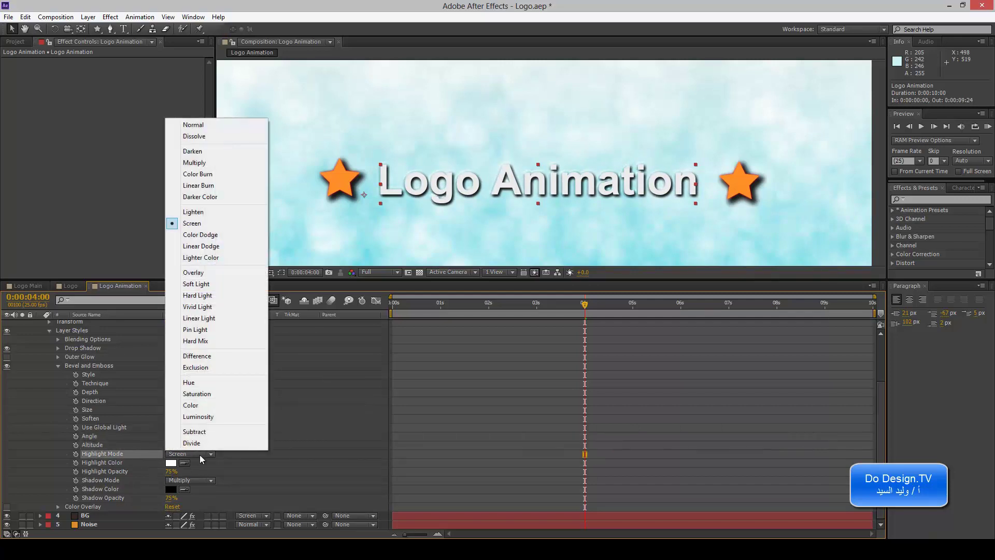
pyautogui.click(210, 152)
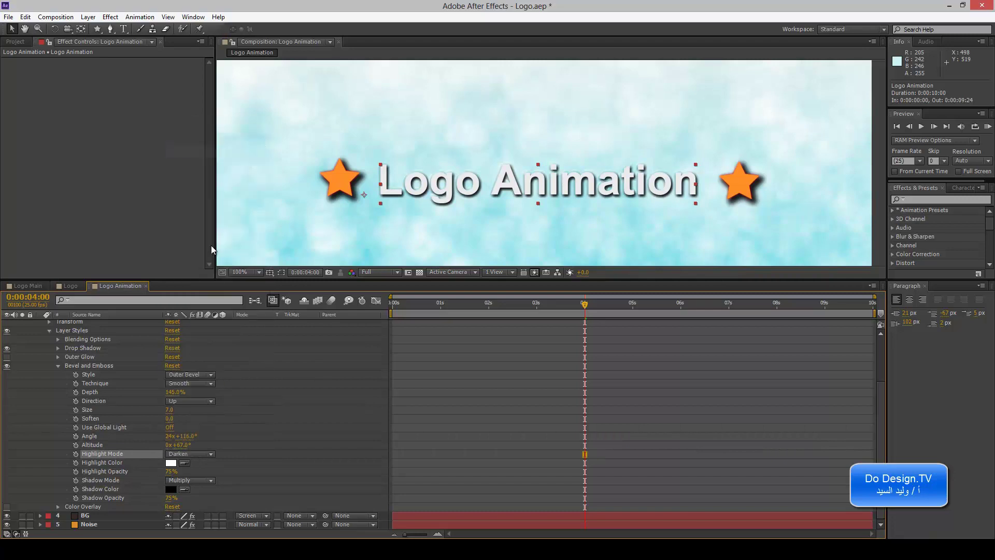
pyautogui.click(209, 454)
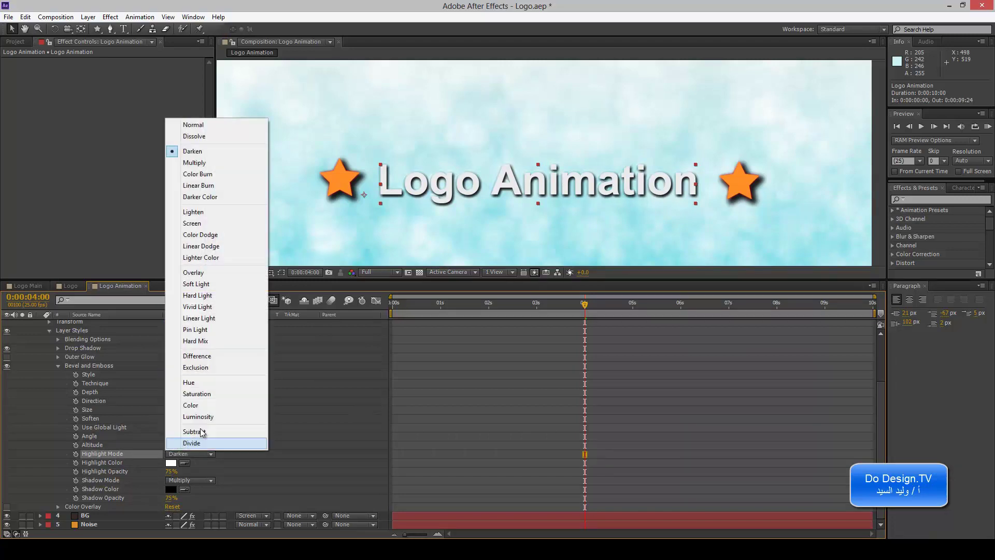
pyautogui.click(197, 224)
# Keep the Highlight Color white and raise Highlight Opacity to 79%
pyautogui.click(124, 463)
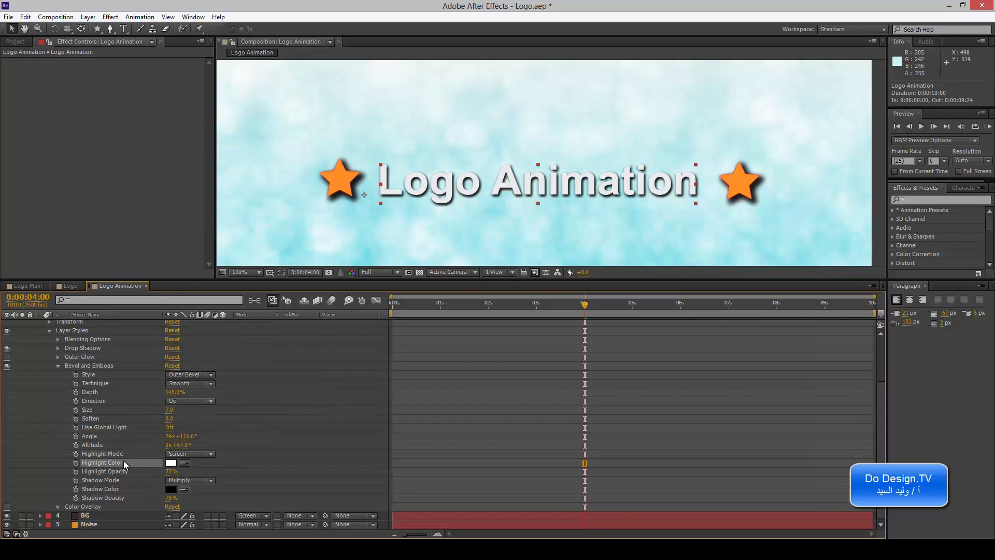
pyautogui.click(171, 463)
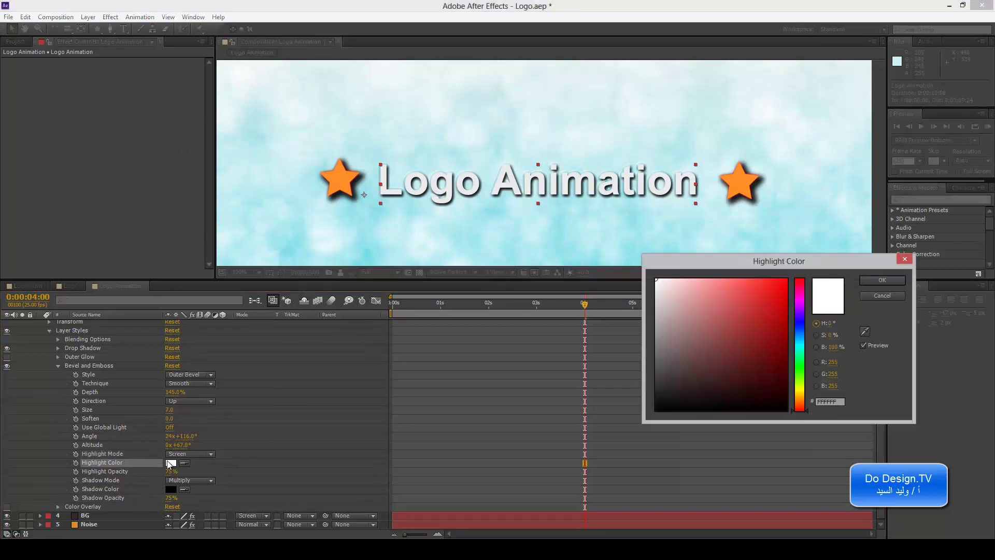
pyautogui.moveTo(717, 347); pyautogui.dragTo(638, 254)
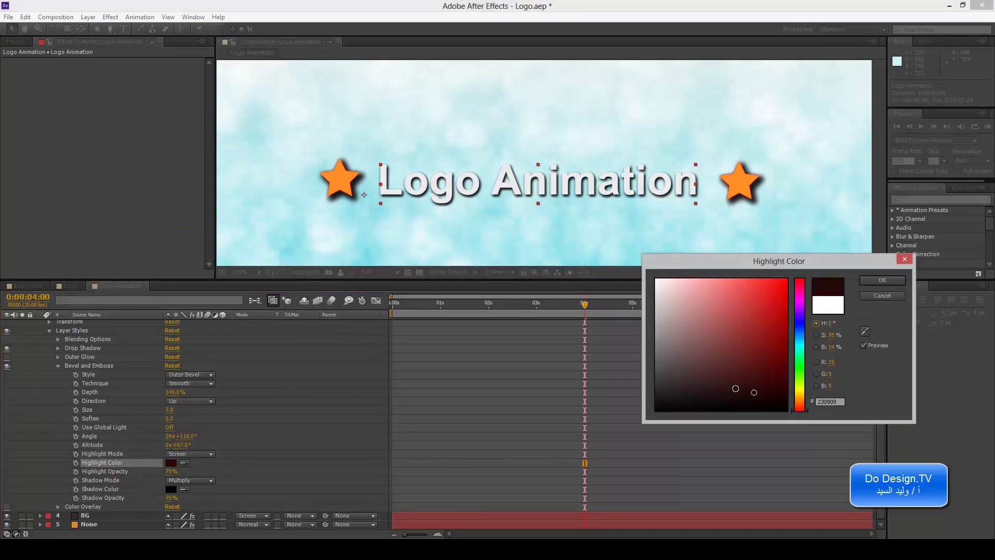
pyautogui.click(869, 278)
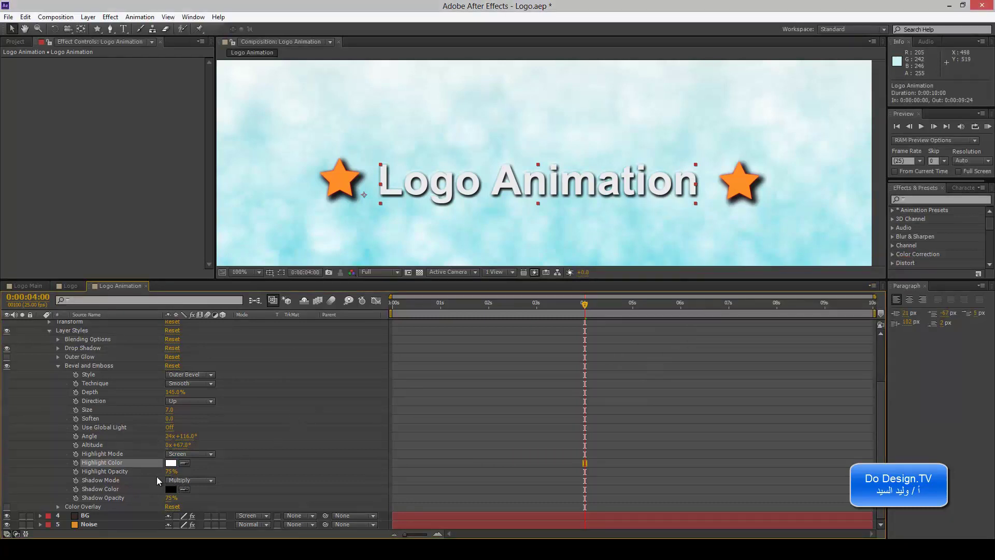
pyautogui.moveTo(171, 471); pyautogui.dragTo(211, 471)
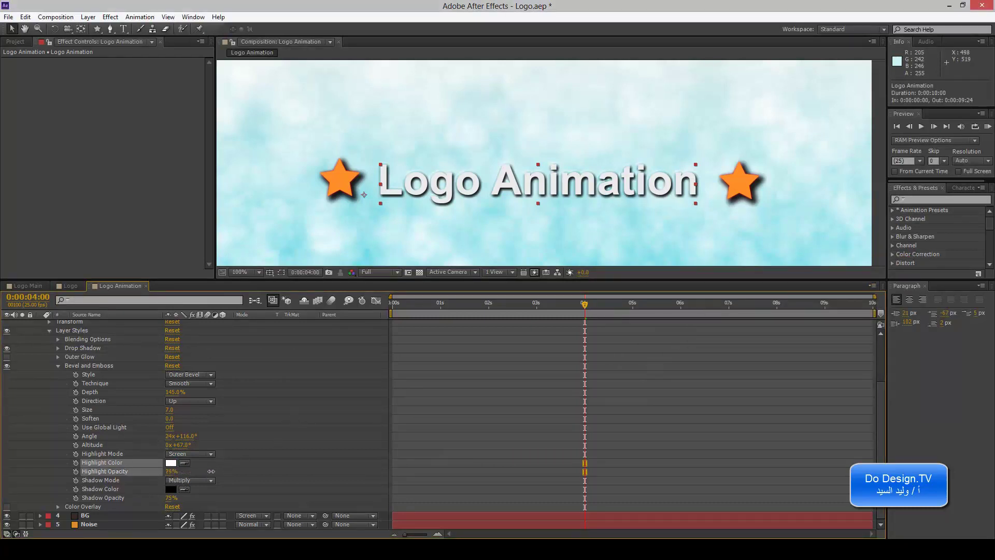
# Raise the bevel Highlight Opacity to 100% and keep the Shadow Color black
pyautogui.moveTo(211, 471); pyautogui.dragTo(353, 471)
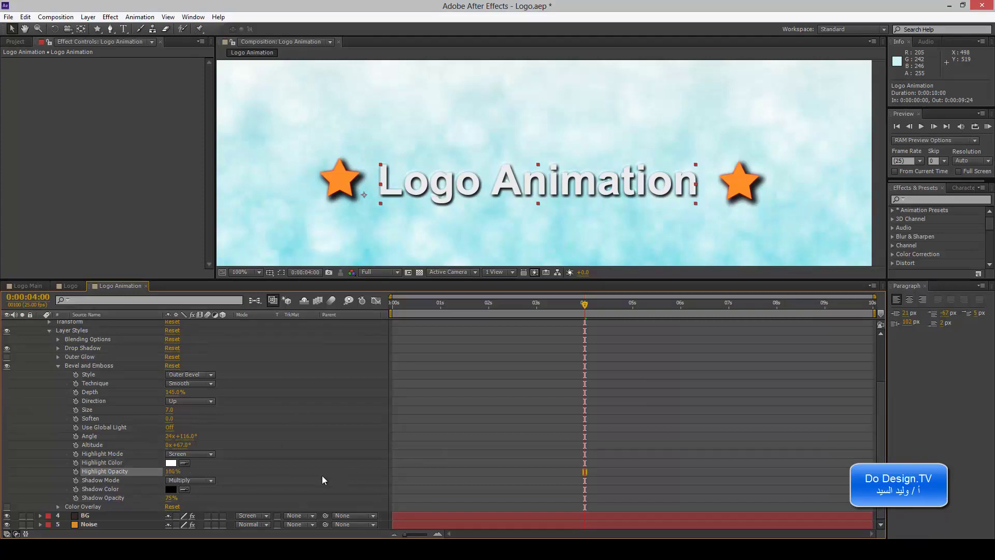
pyautogui.click(132, 480)
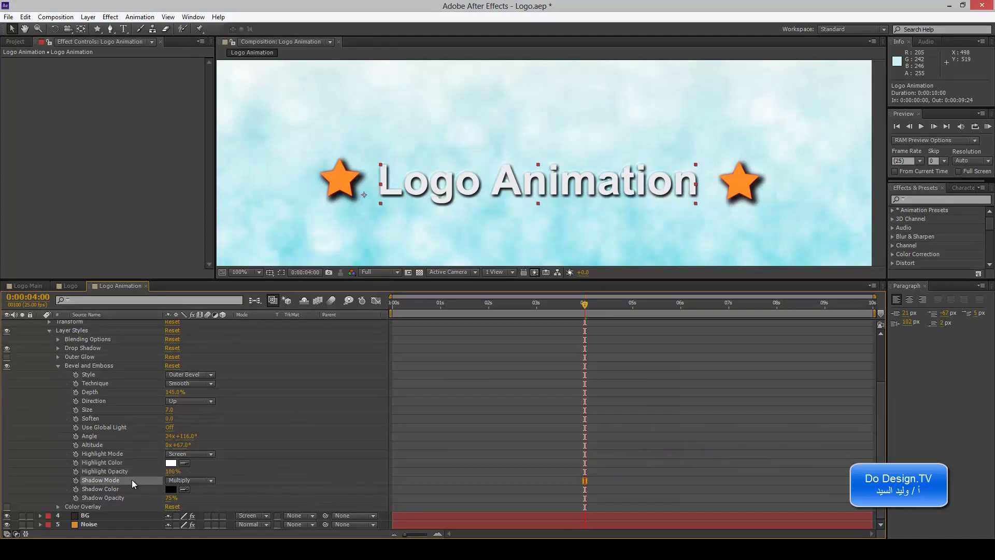
pyautogui.click(170, 489)
pyautogui.moveTo(760, 367); pyautogui.dragTo(742, 279)
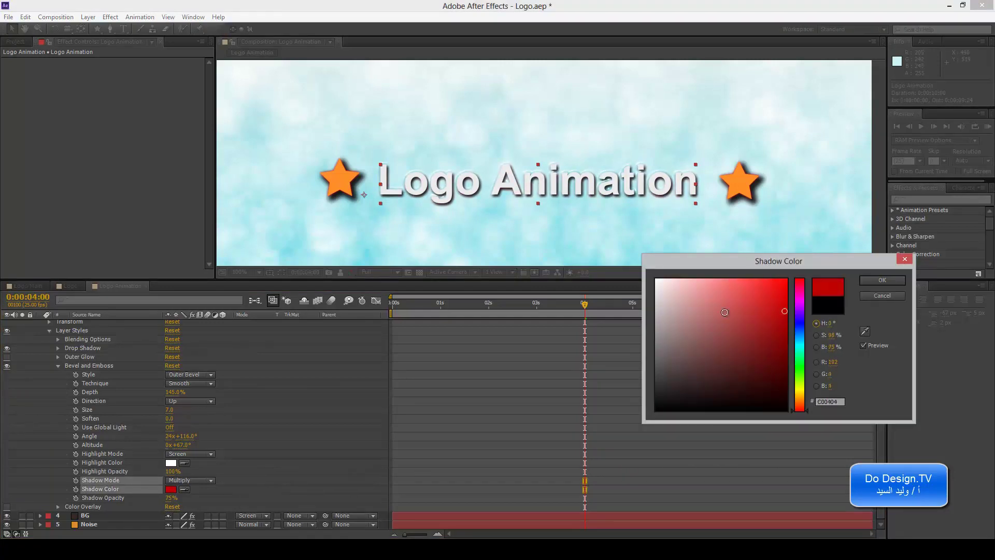
pyautogui.moveTo(728, 262); pyautogui.dragTo(629, 422)
pyautogui.click(873, 281)
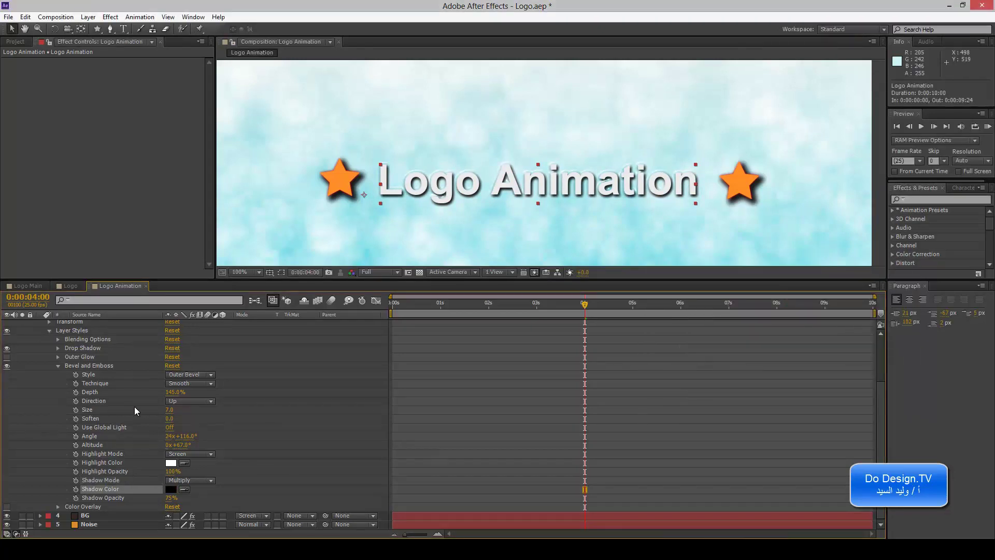
# Collapse Bevel and Emboss and add a Stroke layer style to the Logo Animation text
pyautogui.click(57, 365)
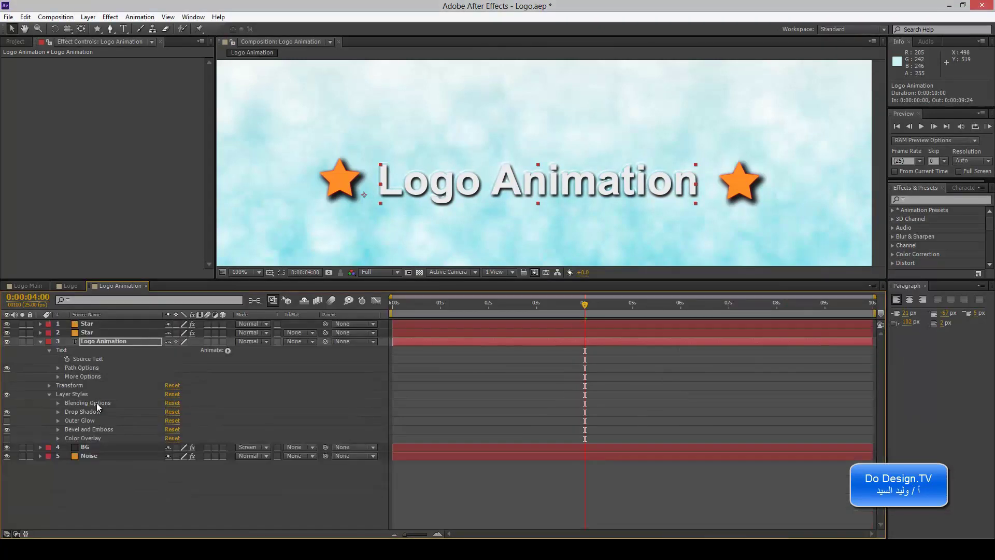
pyautogui.rightClick(133, 342)
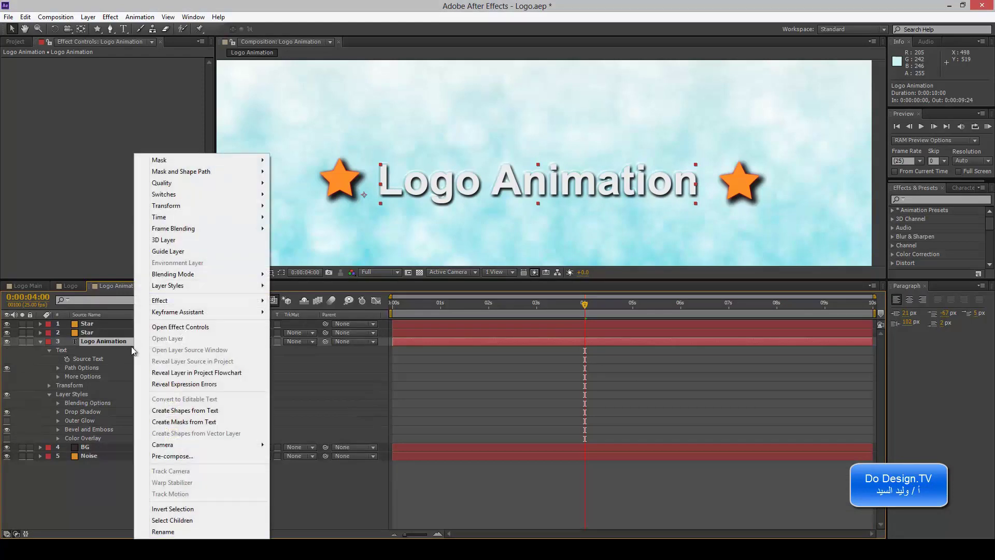
pyautogui.moveTo(254, 286)
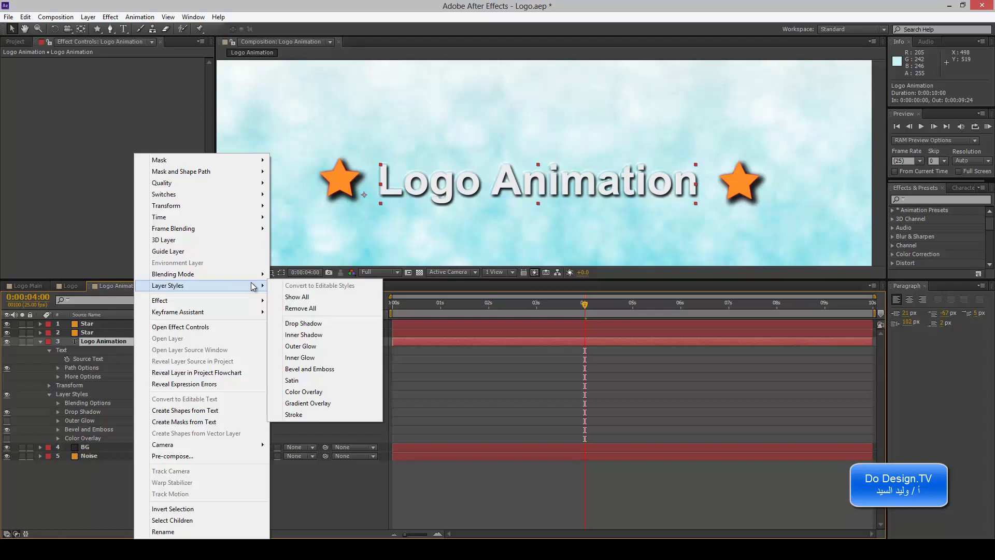
pyautogui.click(319, 413)
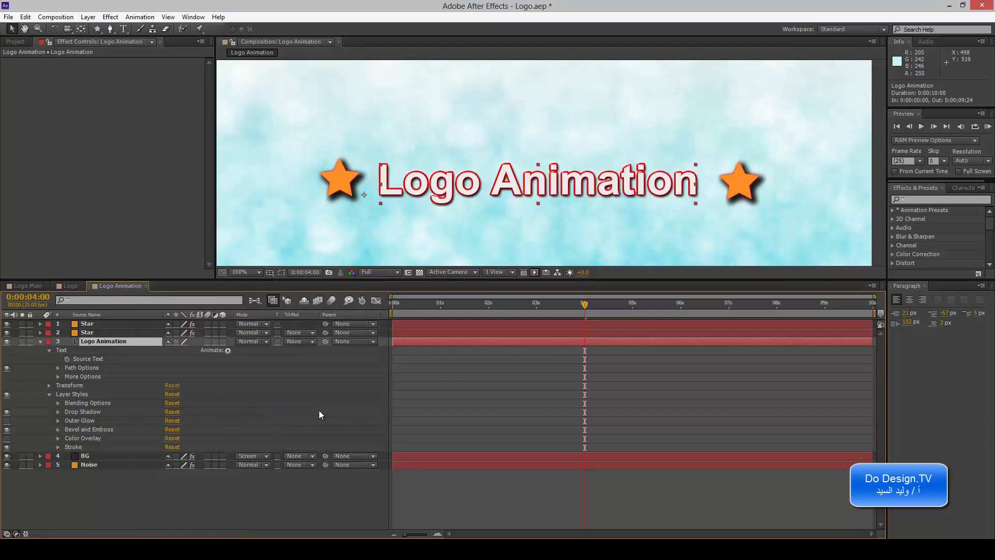
# Delete the Stroke, Color Overlay and Outer Glow styles from the text layer
pyautogui.click(77, 447)
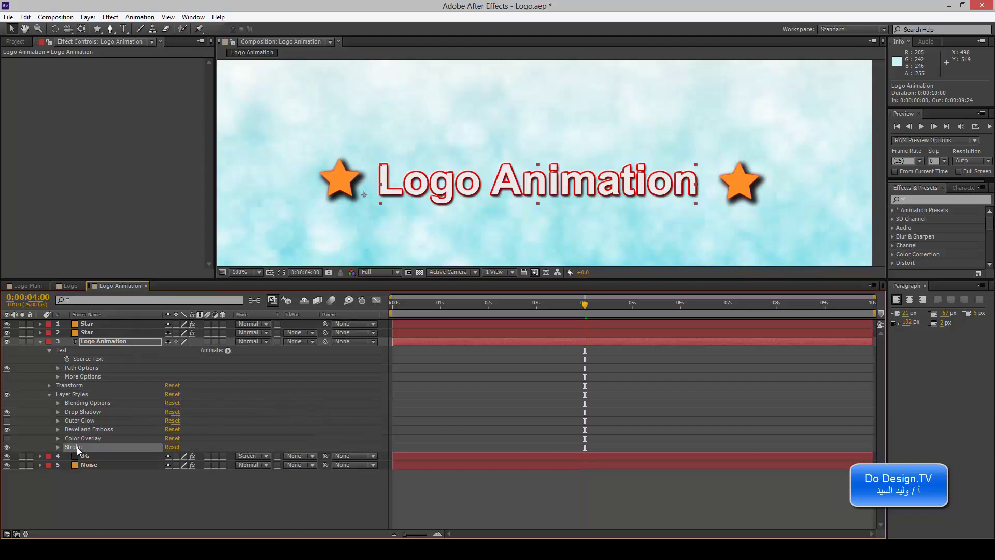
pyautogui.press('Delete')
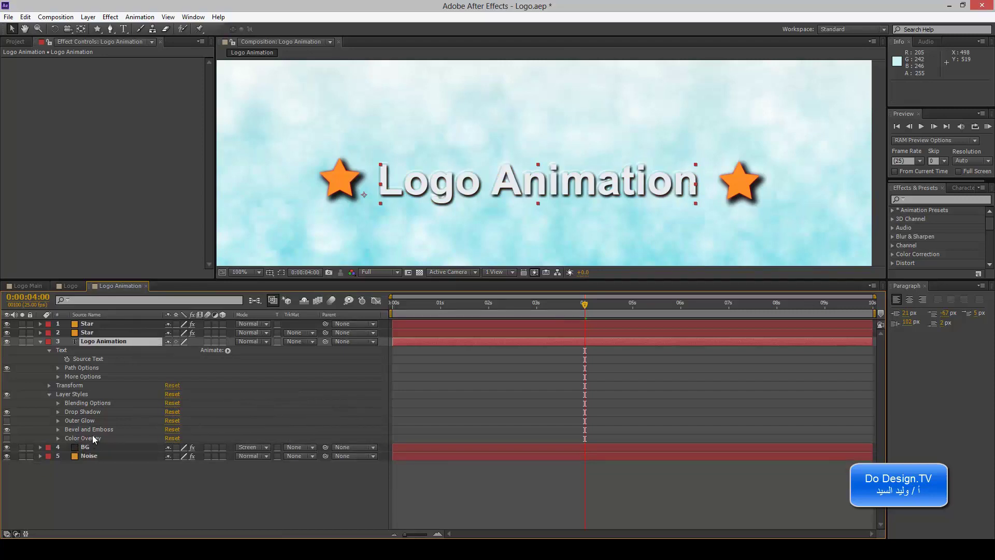
pyautogui.click(92, 438)
pyautogui.press('Delete')
pyautogui.click(83, 419)
pyautogui.press('Delete')
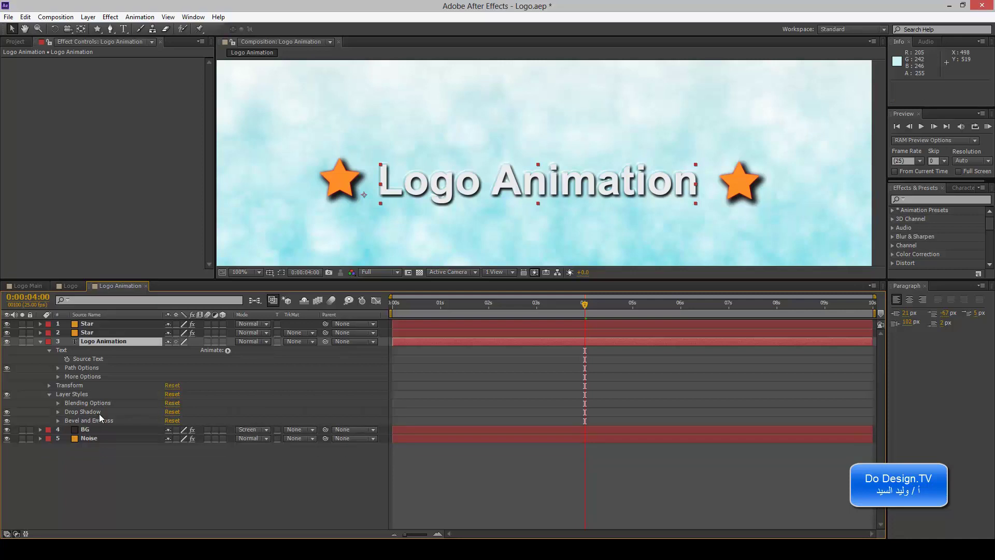
# Add a Gradient Overlay style to the Logo Animation text and open its Colors in the Gradient Editor
pyautogui.rightClick(126, 342)
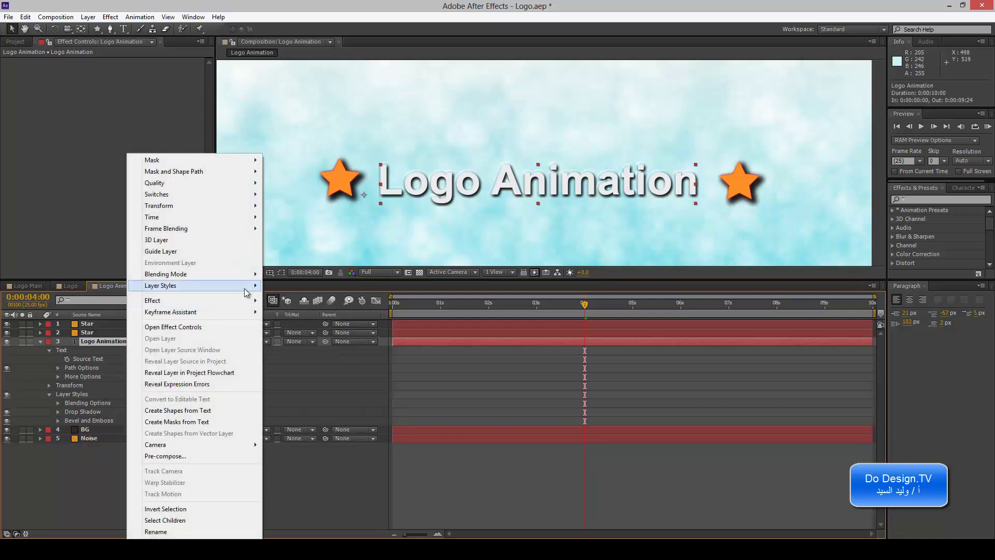
pyautogui.moveTo(252, 286)
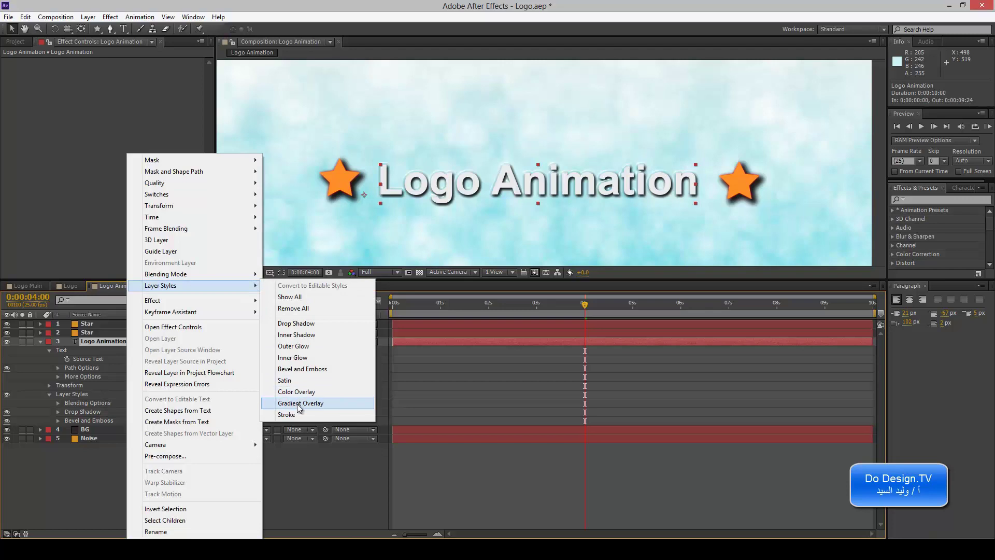
pyautogui.click(298, 404)
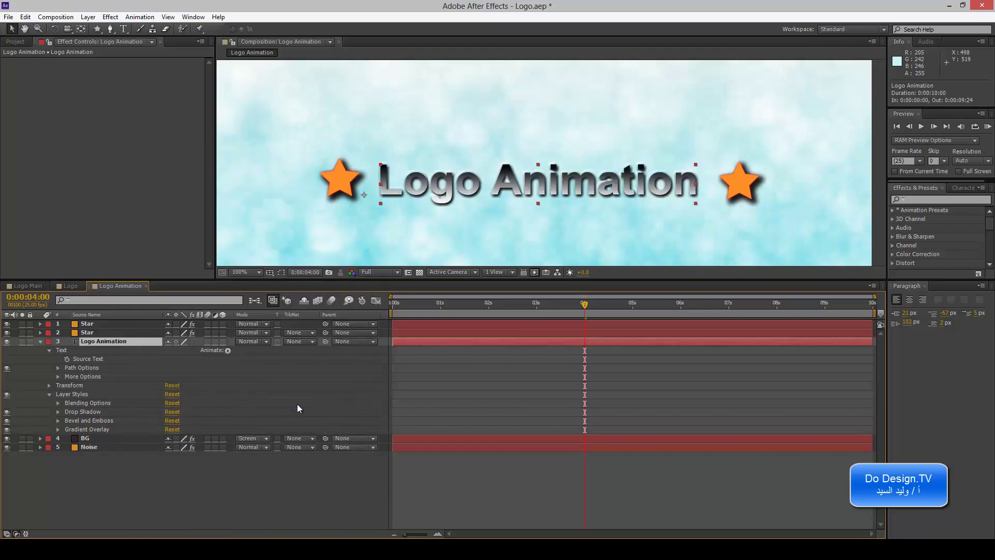
pyautogui.click(58, 429)
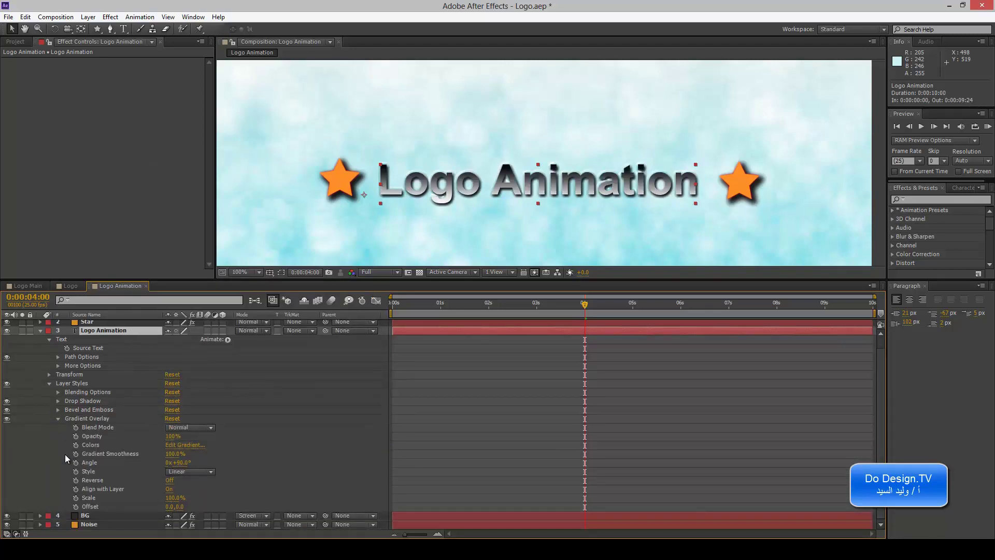
pyautogui.click(127, 444)
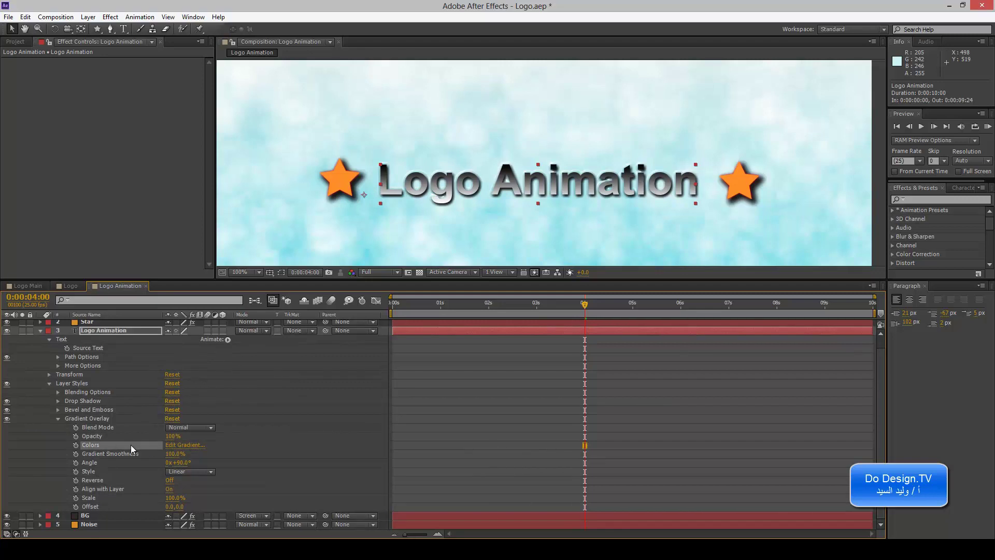
pyautogui.click(178, 445)
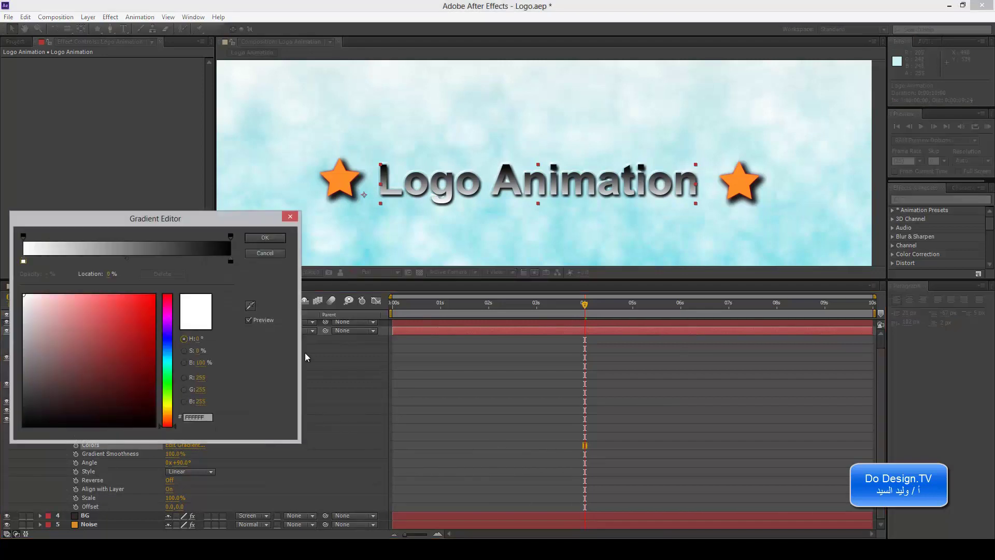
# Set the gradient's start stop to light blue 87DCF8 and its end stop to white FFFFFF
pyautogui.moveTo(54, 224); pyautogui.dragTo(57, 223)
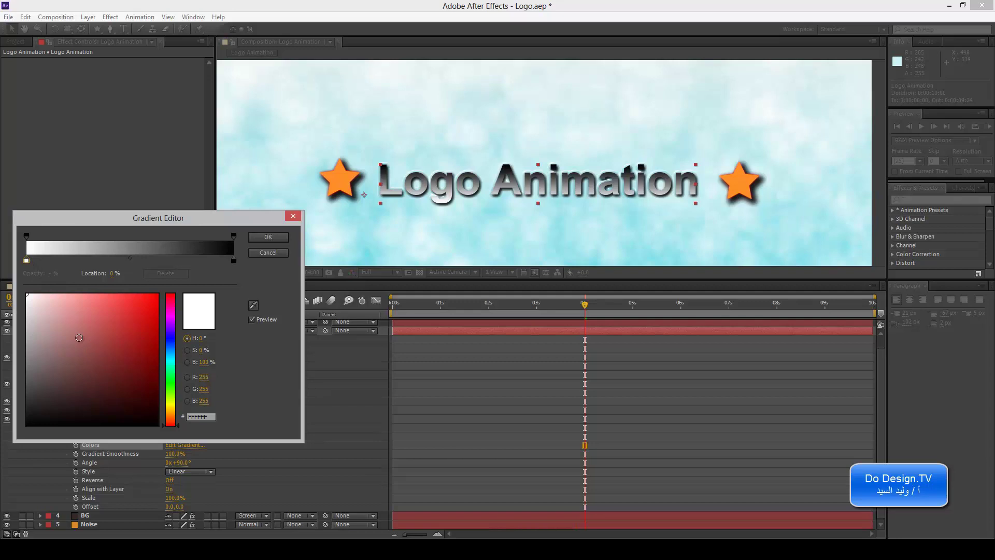
pyautogui.moveTo(87, 380)
pyautogui.mouseDown()
pyautogui.moveTo(138, 310)
pyautogui.moveTo(112, 295)
pyautogui.moveTo(153, 334)
pyautogui.mouseUp()
pyautogui.moveTo(171, 381)
pyautogui.mouseDown()
pyautogui.moveTo(171, 357)
pyautogui.moveTo(86, 297)
pyautogui.mouseUp()
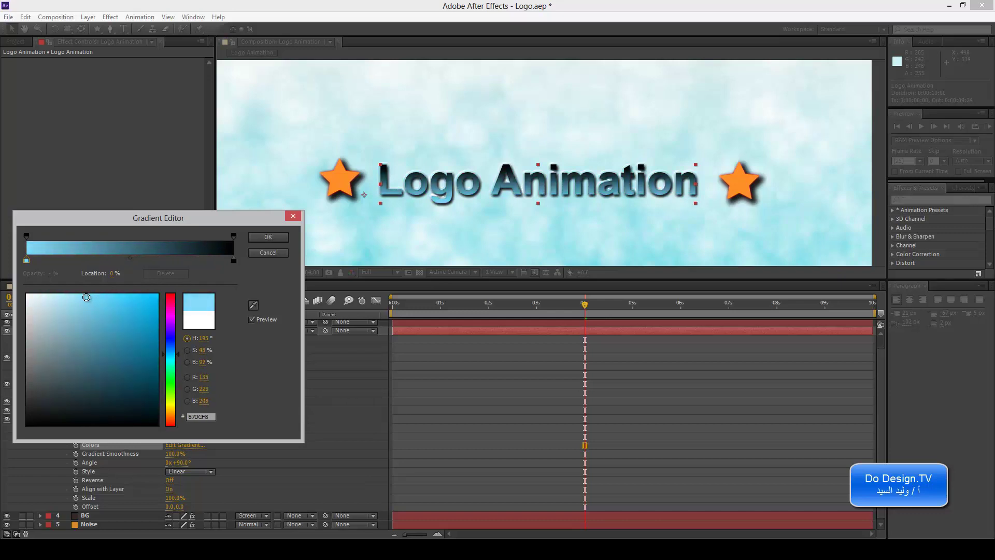
pyautogui.click(234, 261)
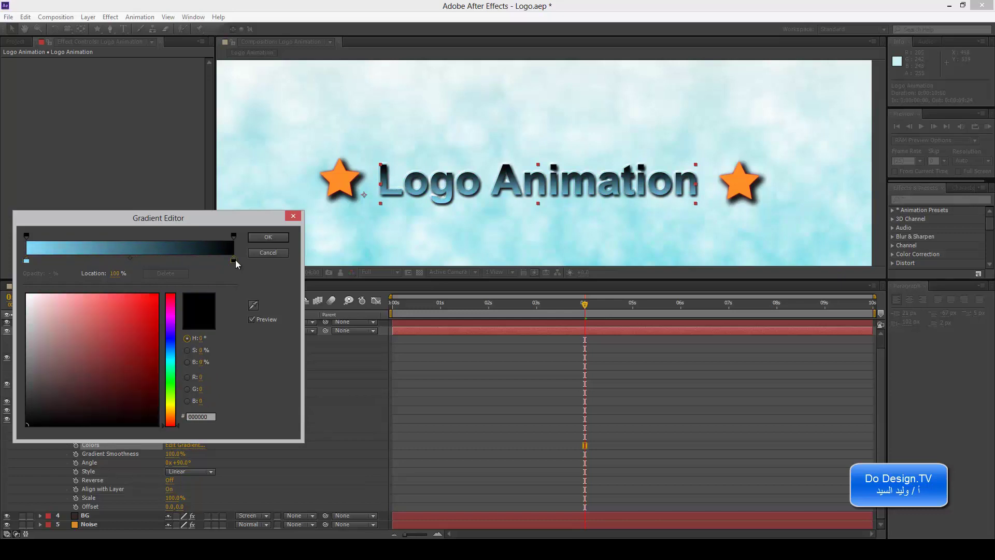
pyautogui.moveTo(89, 357); pyautogui.dragTo(2, 273)
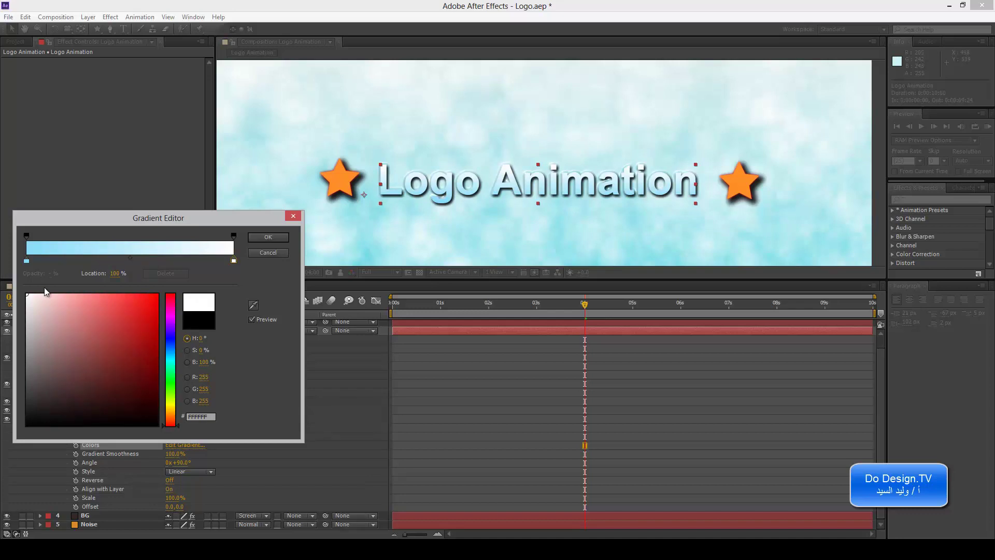
# Adjust the light blue and white stop positions and shift the midpoint toward white
pyautogui.moveTo(27, 261)
pyautogui.mouseDown()
pyautogui.moveTo(193, 261)
pyautogui.moveTo(25, 260)
pyautogui.mouseUp()
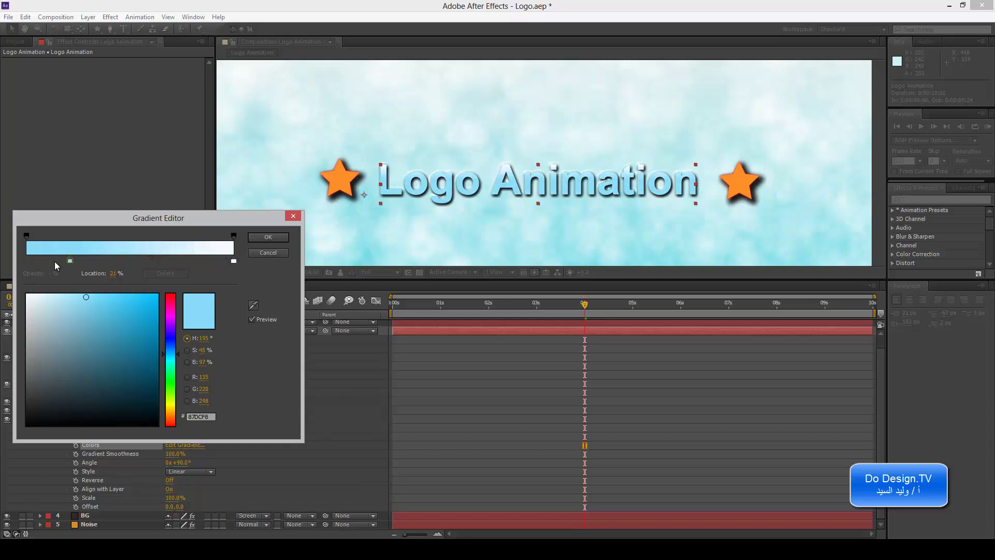
pyautogui.moveTo(234, 260)
pyautogui.mouseDown()
pyautogui.moveTo(80, 261)
pyautogui.moveTo(228, 265)
pyautogui.moveTo(210, 264)
pyautogui.mouseUp()
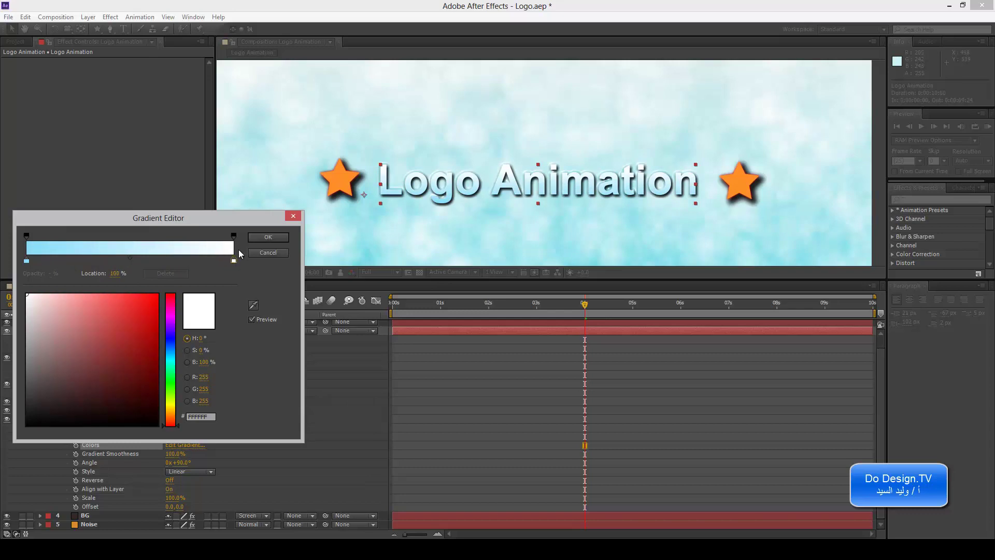
pyautogui.click(233, 236)
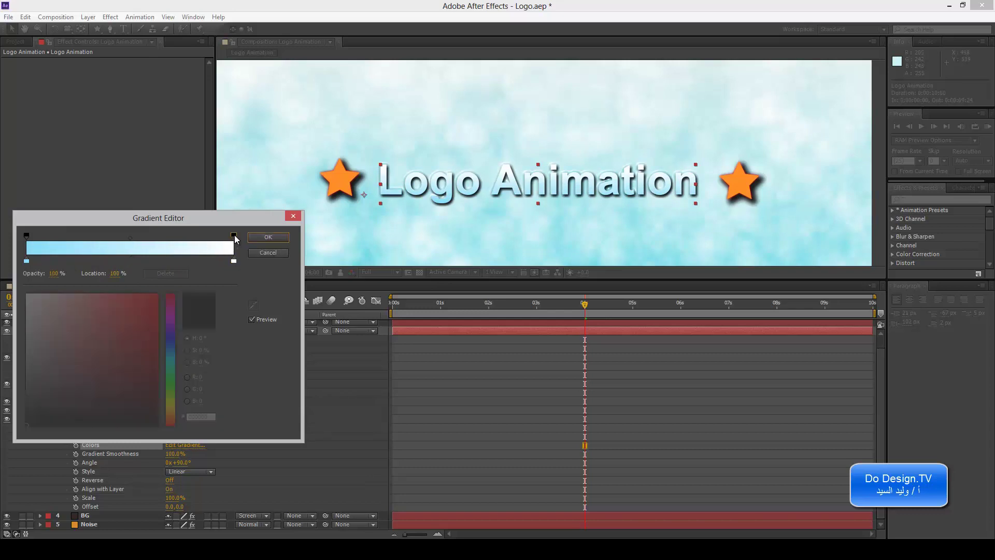
pyautogui.click(234, 262)
pyautogui.moveTo(235, 263); pyautogui.dragTo(247, 261)
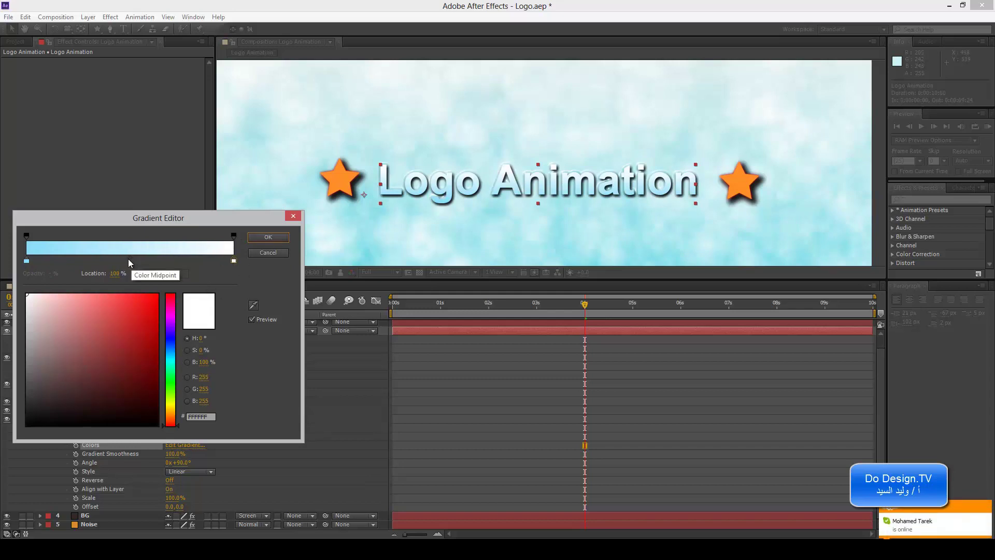
pyautogui.moveTo(129, 259)
pyautogui.mouseDown()
pyautogui.moveTo(219, 259)
pyautogui.moveTo(47, 258)
pyautogui.moveTo(133, 259)
pyautogui.mouseUp()
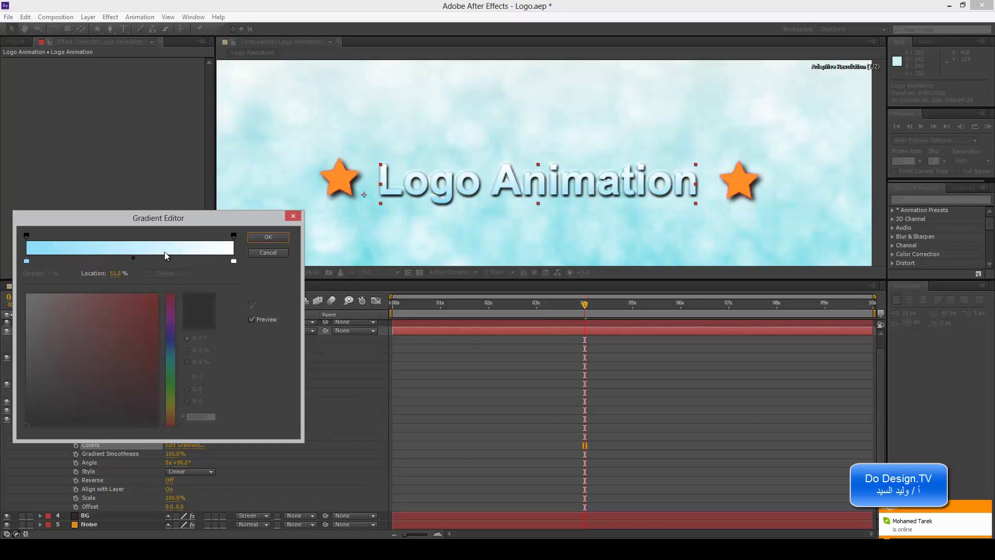
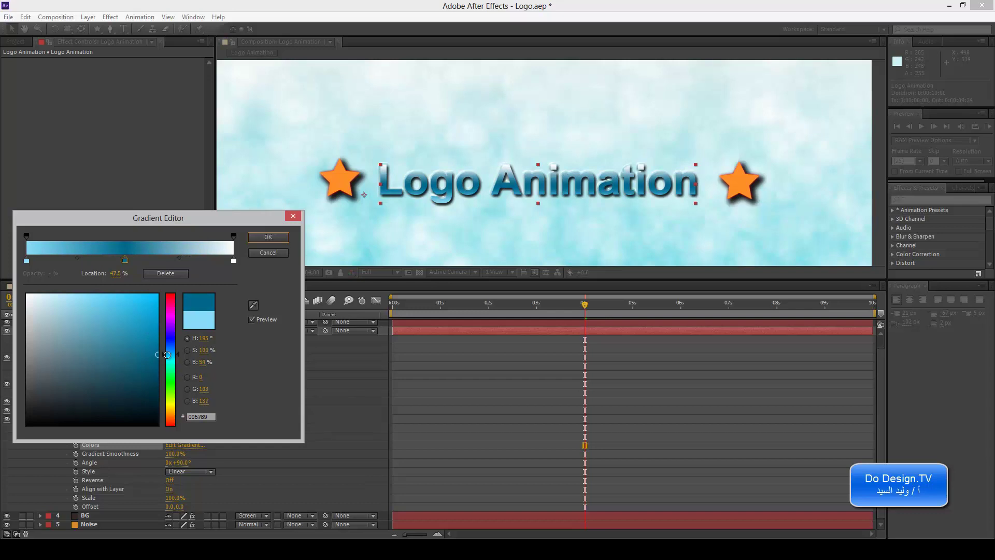
# Add a light-blue colour stop to the gradient ramp, plus a pure white stop at 55.3%
pyautogui.click(103, 260)
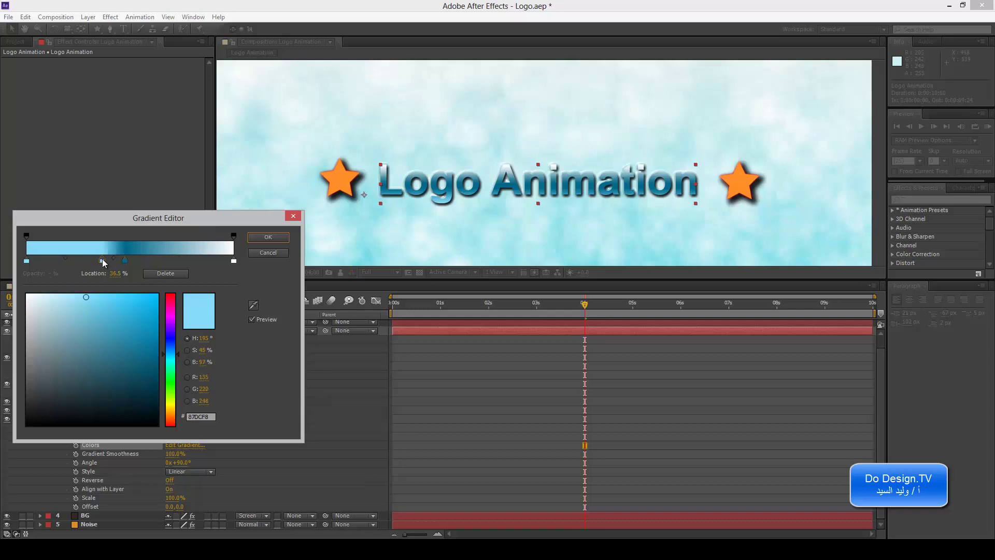
pyautogui.moveTo(102, 261); pyautogui.dragTo(128, 261)
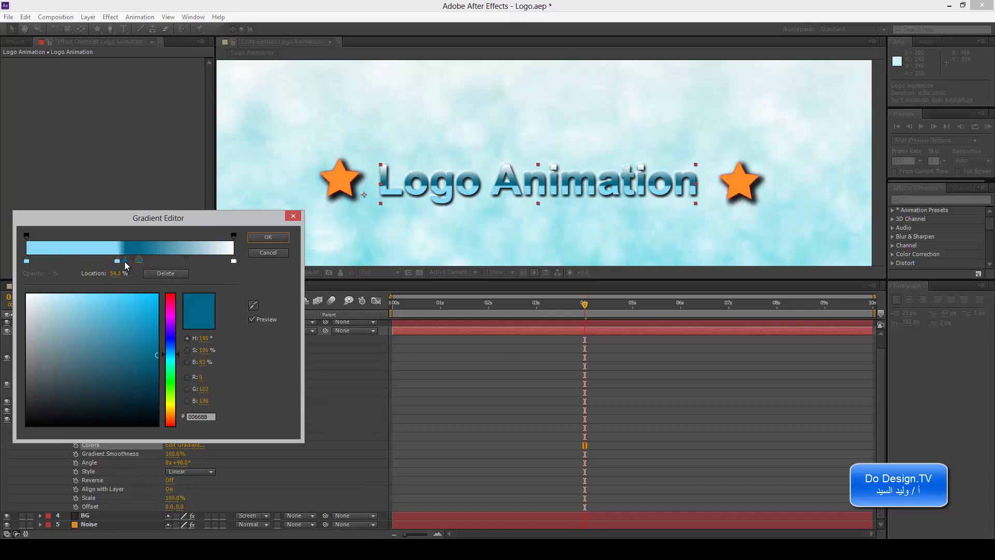
pyautogui.click(141, 260)
pyautogui.moveTo(127, 343); pyautogui.dragTo(1, 275)
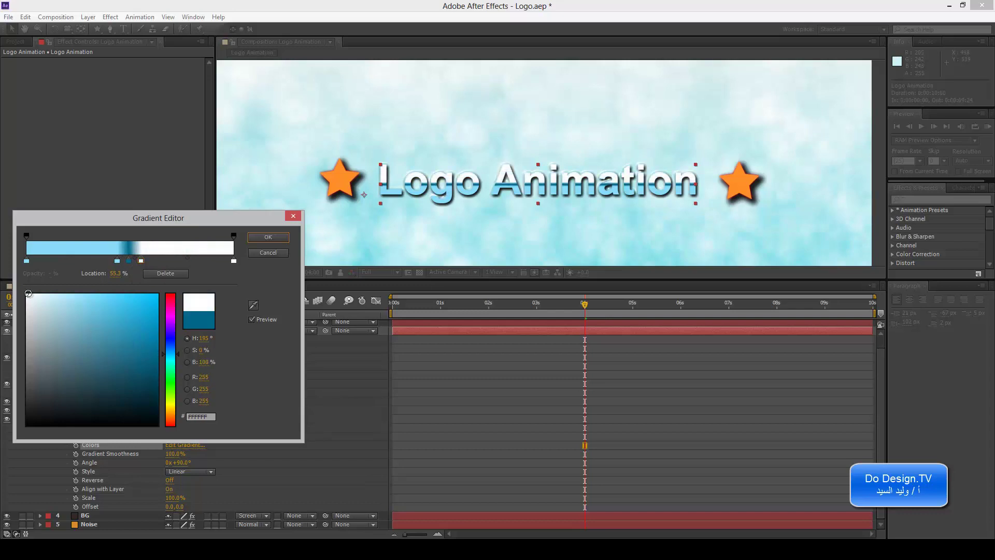
# Darken the dark colour stop to black and reposition the light-blue stop along the ramp
pyautogui.click(129, 261)
pyautogui.moveTo(136, 355)
pyautogui.mouseDown()
pyautogui.moveTo(137, 427)
pyautogui.moveTo(142, 388)
pyautogui.mouseUp()
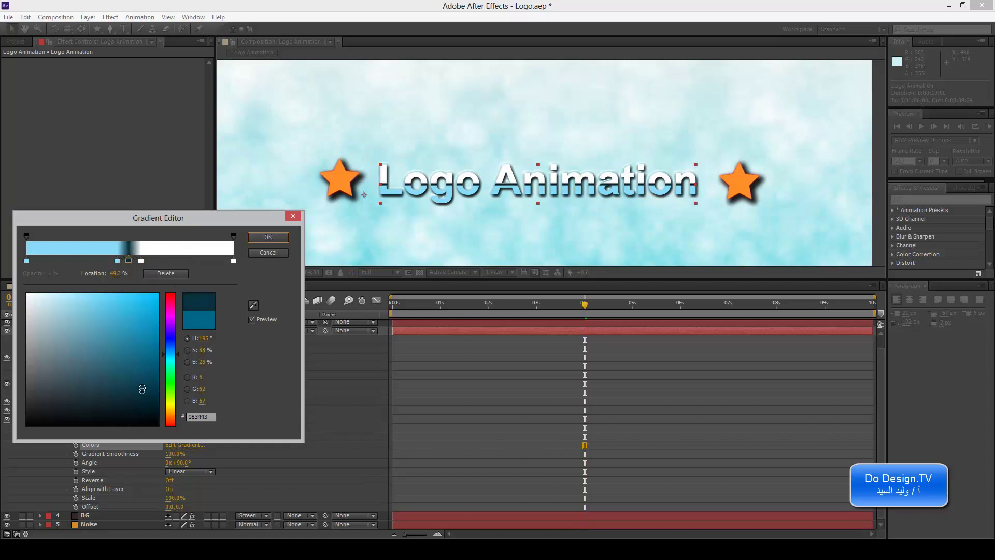
pyautogui.moveTo(117, 261)
pyautogui.mouseDown()
pyautogui.moveTo(100, 260)
pyautogui.moveTo(153, 262)
pyautogui.moveTo(45, 260)
pyautogui.mouseUp()
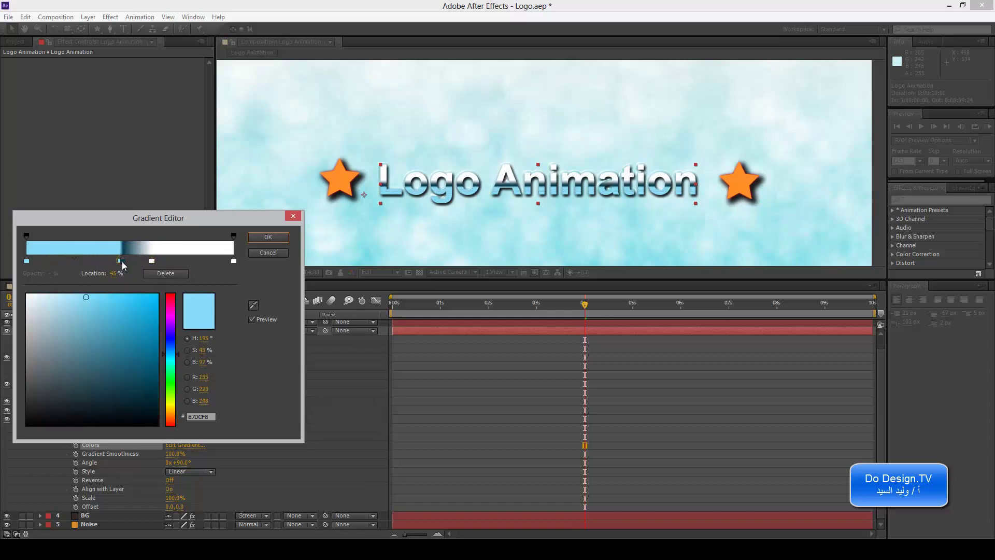
pyautogui.moveTo(45, 261)
pyautogui.mouseDown()
pyautogui.moveTo(160, 261)
pyautogui.moveTo(223, 275)
pyautogui.mouseUp()
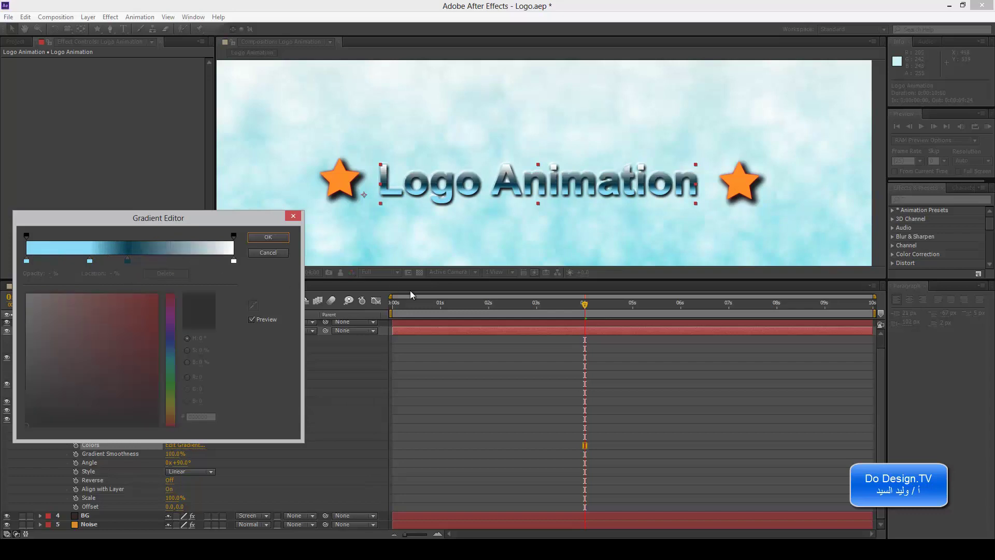
# Remove the dark and extra light-blue stops, make the start stop bright blue 1BBEF3, and apply the gradient
pyautogui.moveTo(126, 261); pyautogui.dragTo(194, 289)
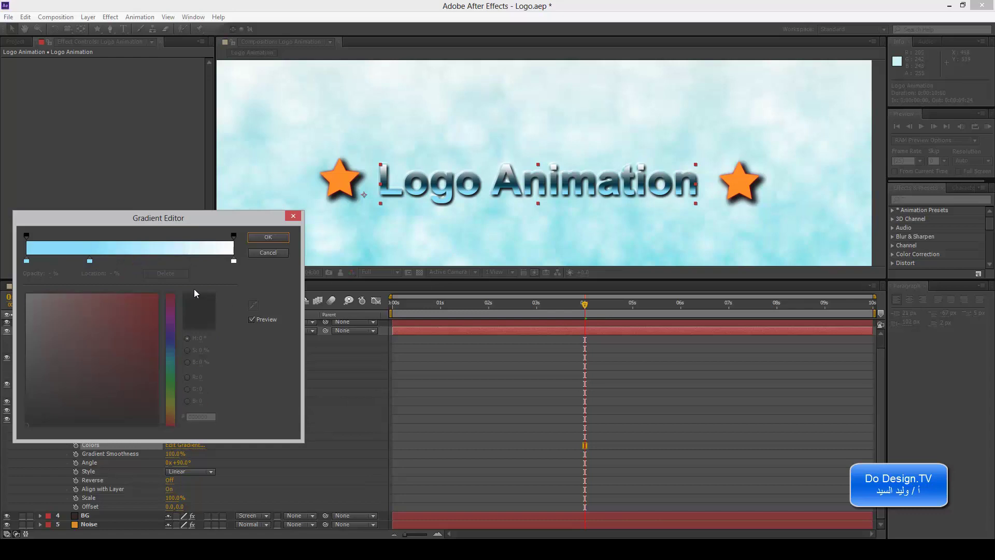
pyautogui.moveTo(89, 261); pyautogui.dragTo(93, 275)
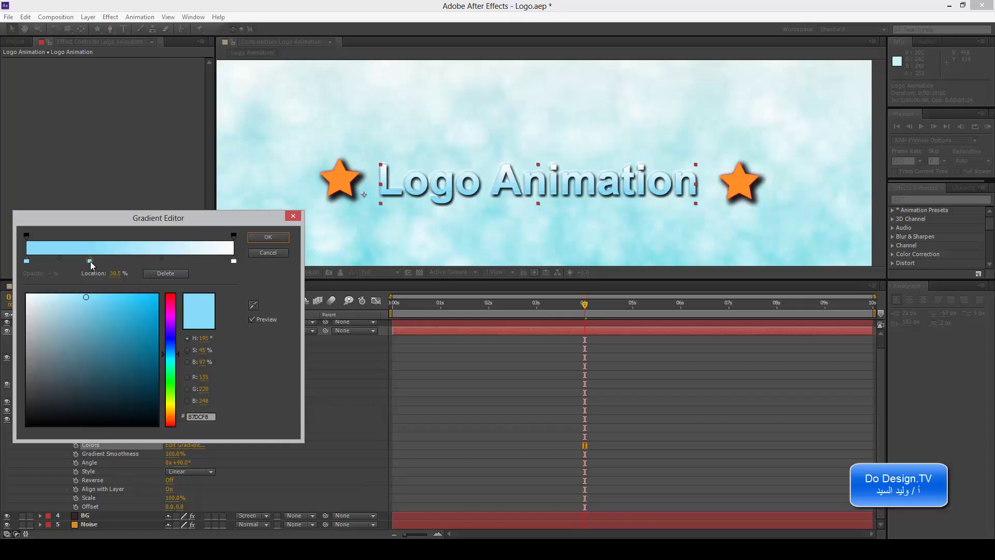
pyautogui.click(234, 261)
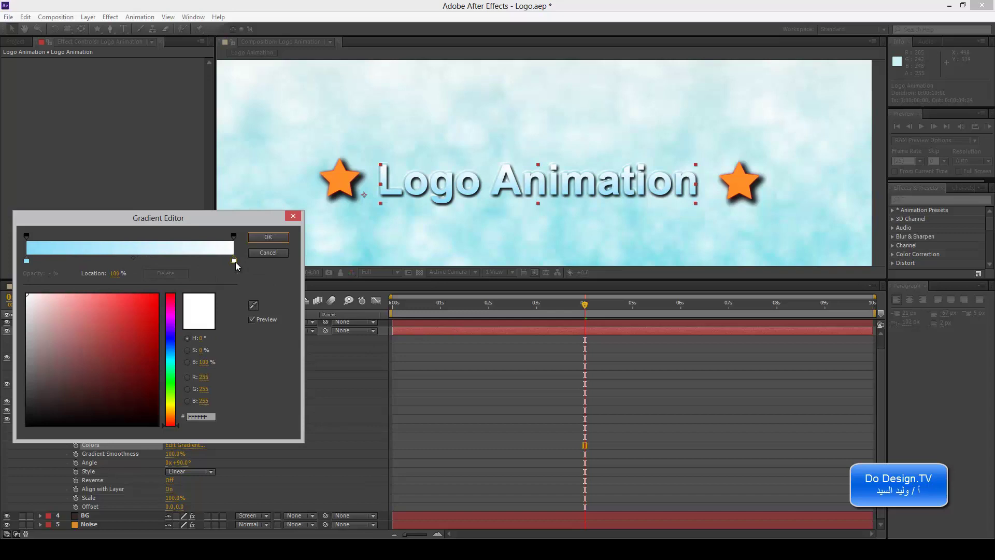
pyautogui.click(26, 260)
pyautogui.moveTo(92, 300); pyautogui.dragTo(143, 300)
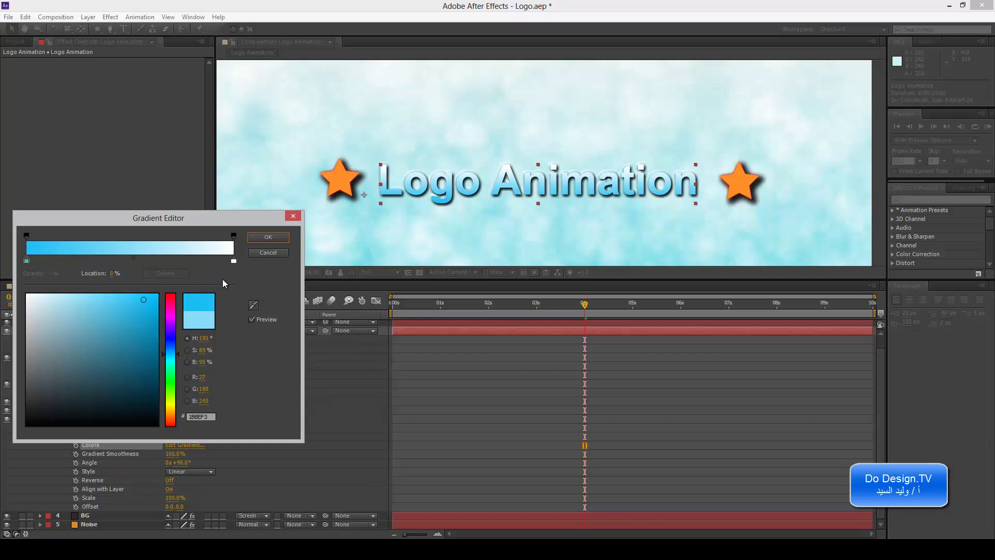
pyautogui.click(268, 237)
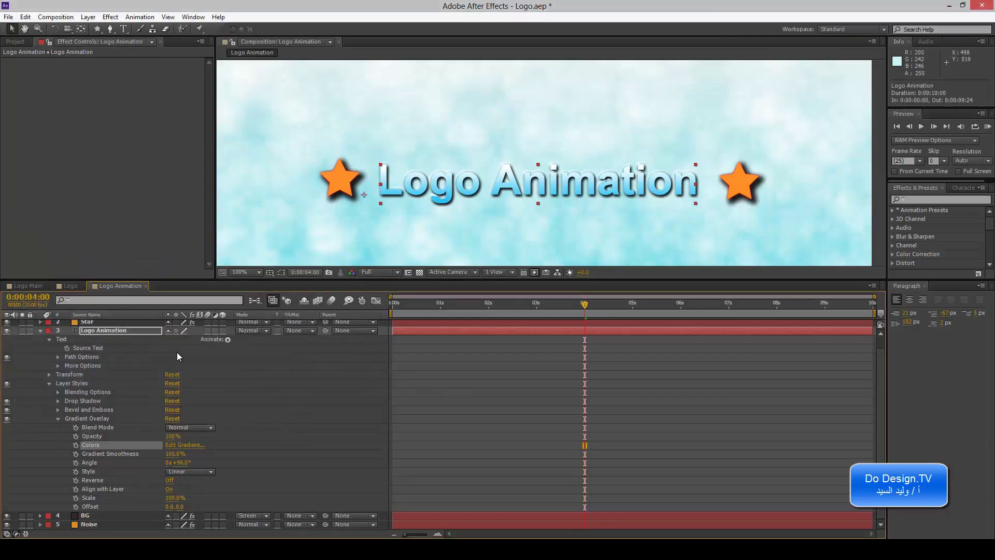
pyautogui.click(58, 419)
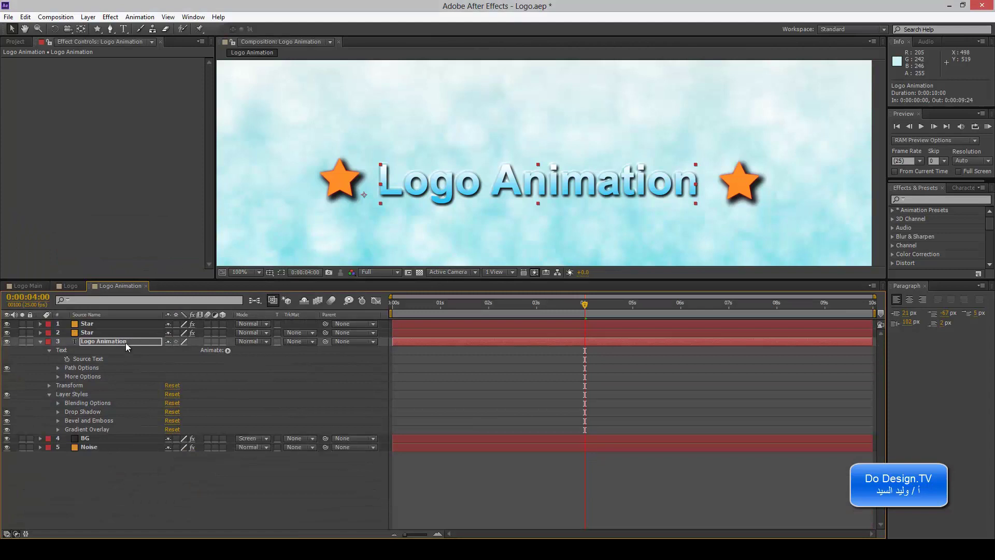
pyautogui.click(110, 17)
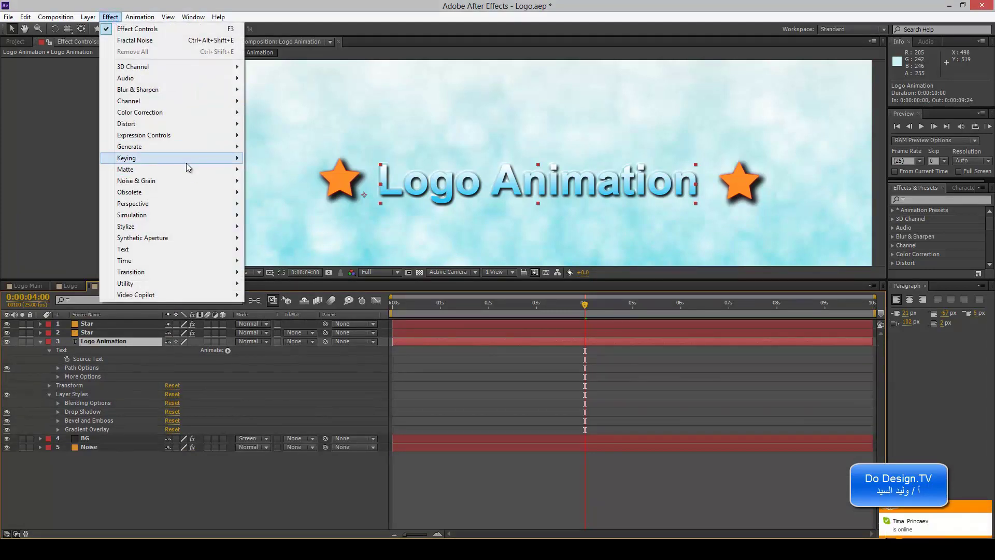
pyautogui.moveTo(201, 195)
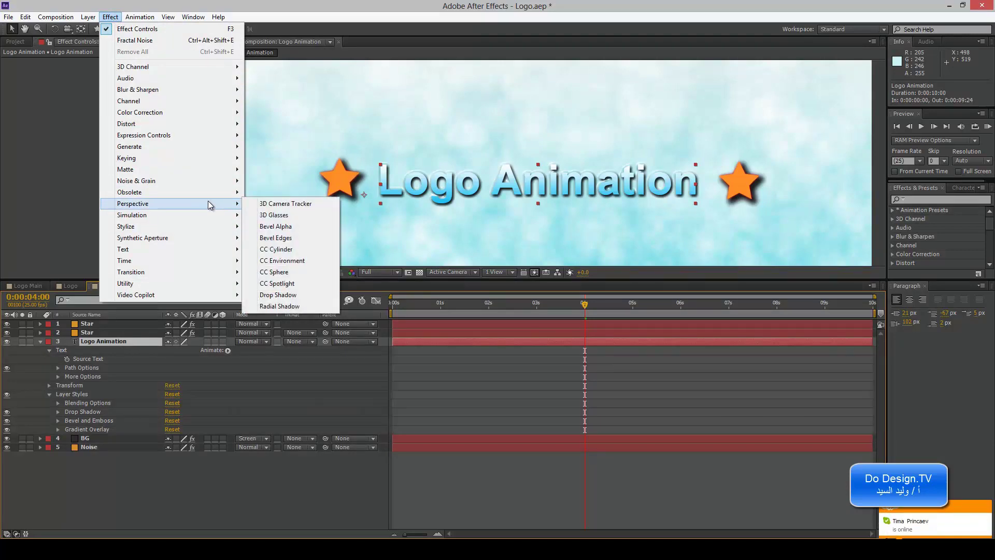
pyautogui.click(269, 237)
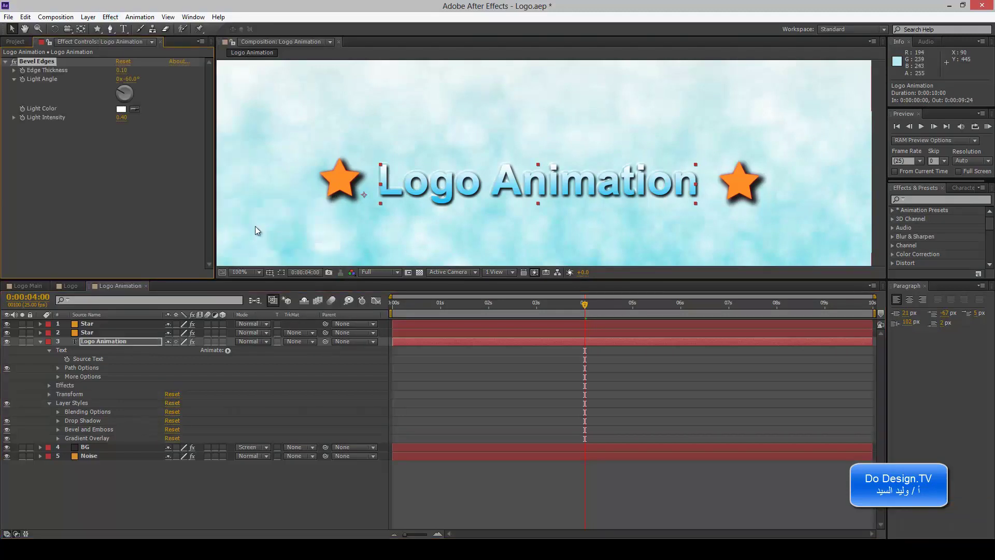
pyautogui.moveTo(120, 71)
pyautogui.mouseDown()
pyautogui.moveTo(141, 70)
pyautogui.moveTo(143, 87)
pyautogui.moveTo(153, 69)
pyautogui.moveTo(255, 70)
pyautogui.mouseUp()
pyautogui.moveTo(459, 73); pyautogui.dragTo(45, 67)
pyautogui.press('Delete')
pyautogui.click(110, 17)
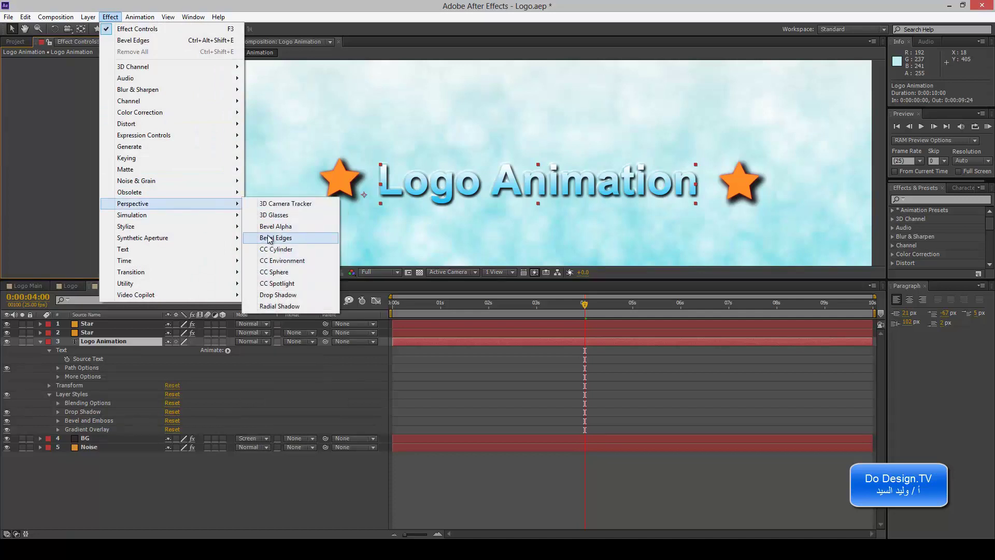
pyautogui.click(241, 227)
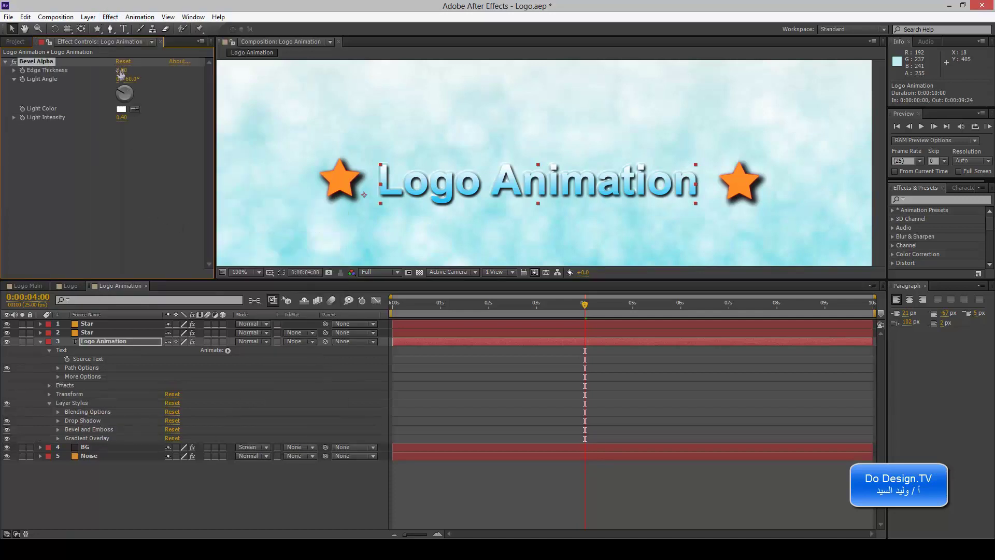
pyautogui.moveTo(122, 73); pyautogui.dragTo(148, 72)
pyautogui.moveTo(606, 116); pyautogui.dragTo(285, 117)
pyautogui.moveTo(365, 116); pyautogui.dragTo(148, 125)
# Delete the Bevel Alpha effect and add a Blur text animator to the Logo Animation text
pyautogui.press('Delete')
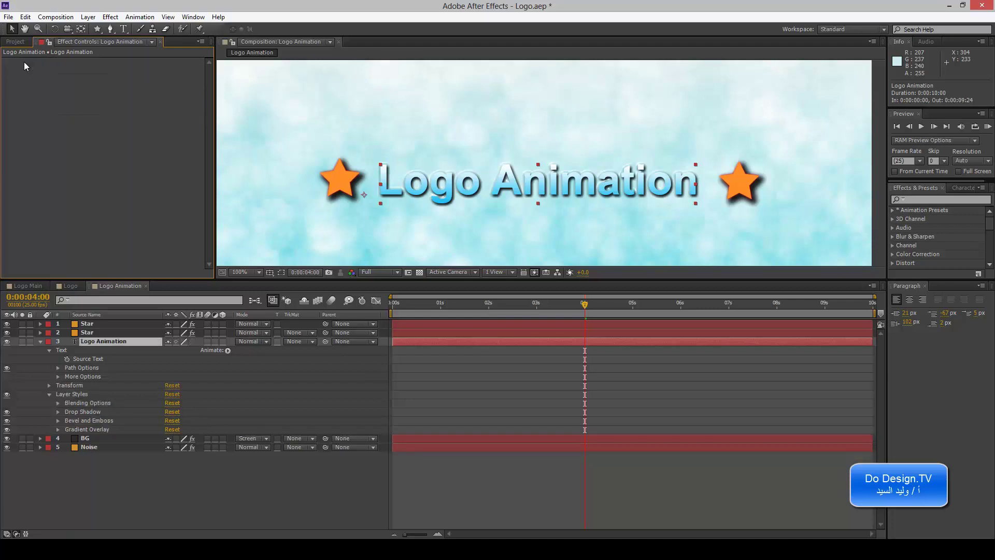
pyautogui.click(227, 350)
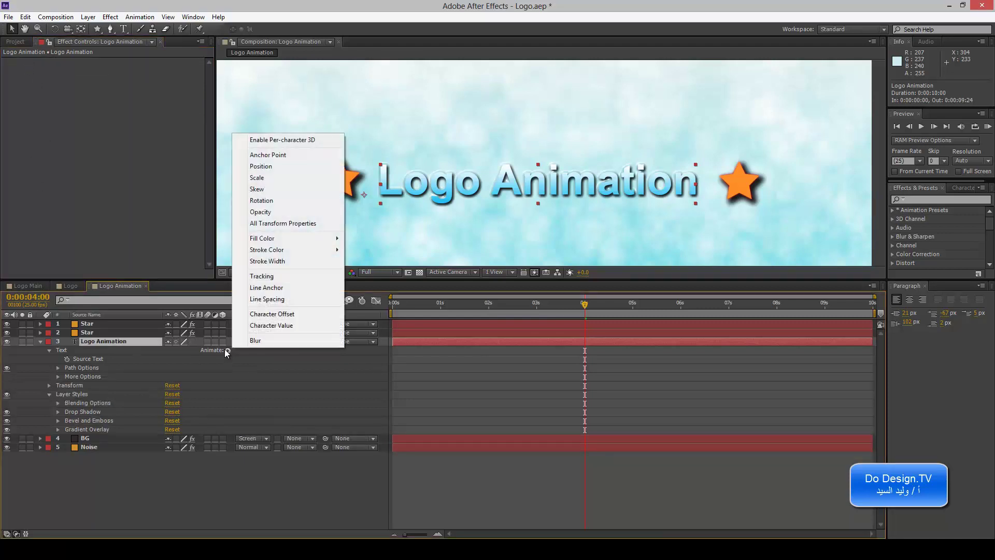
pyautogui.moveTo(292, 244)
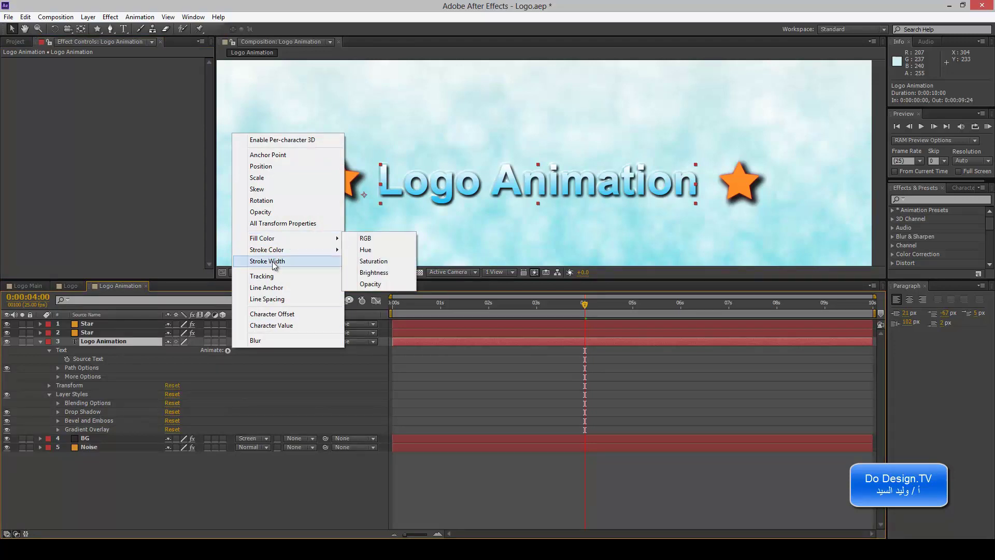
pyautogui.click(140, 345)
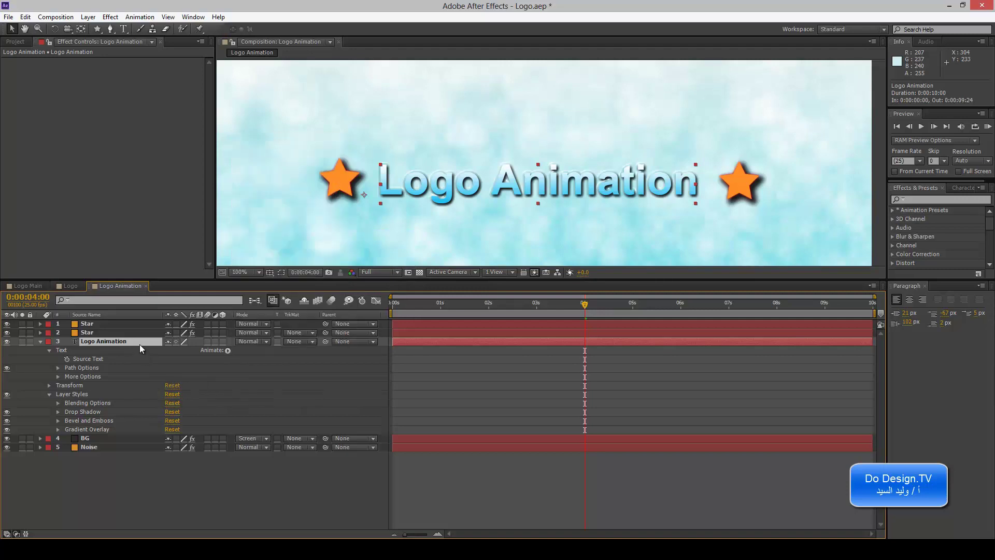
pyautogui.click(228, 351)
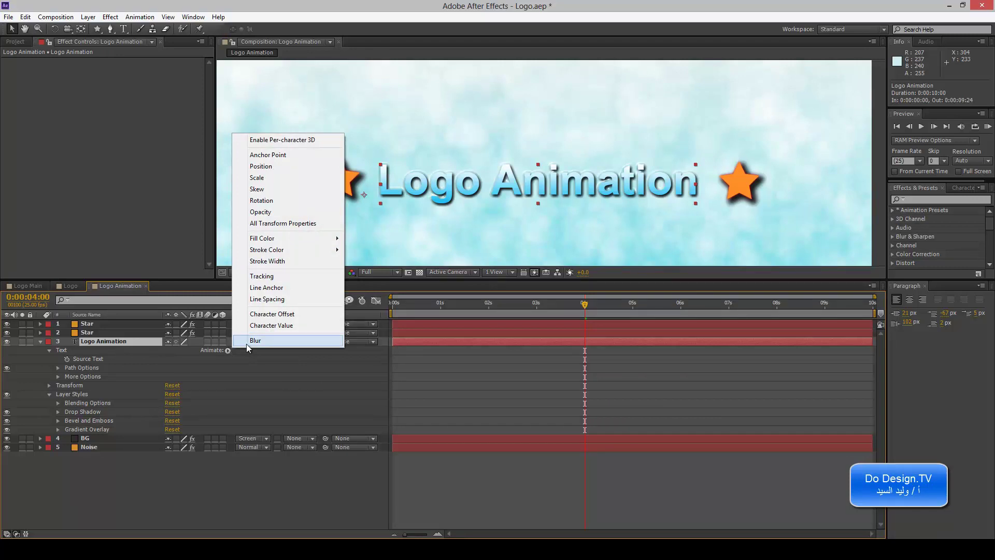
pyautogui.click(246, 341)
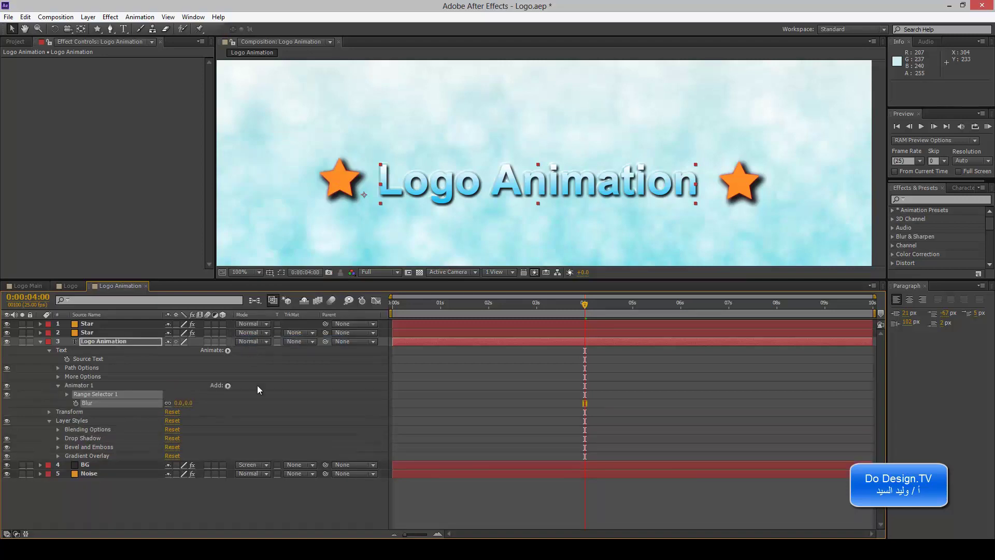
# Expand Animator 1's Range Selector 1 to reveal its Start 0%, End 100% and Offset settings
pyautogui.click(85, 385)
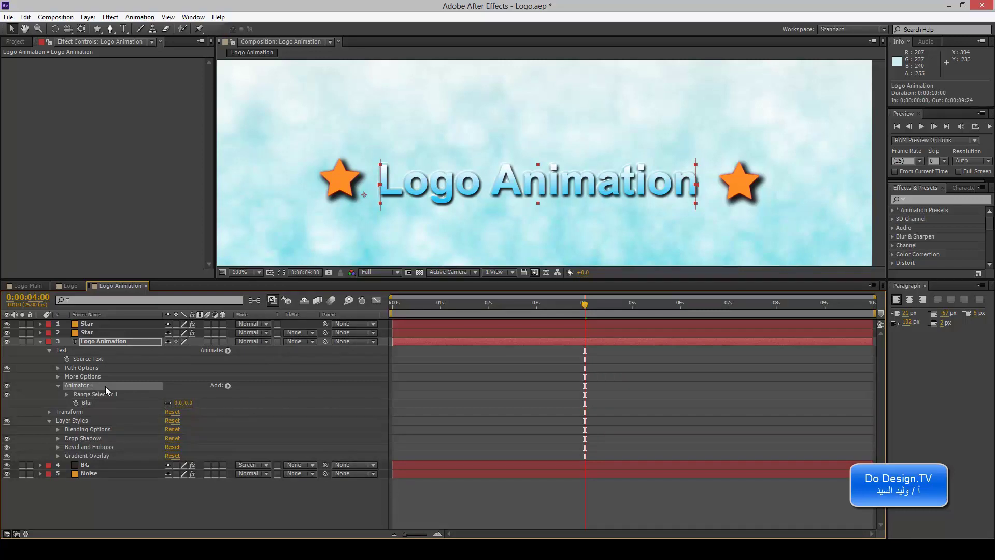
pyautogui.click(227, 385)
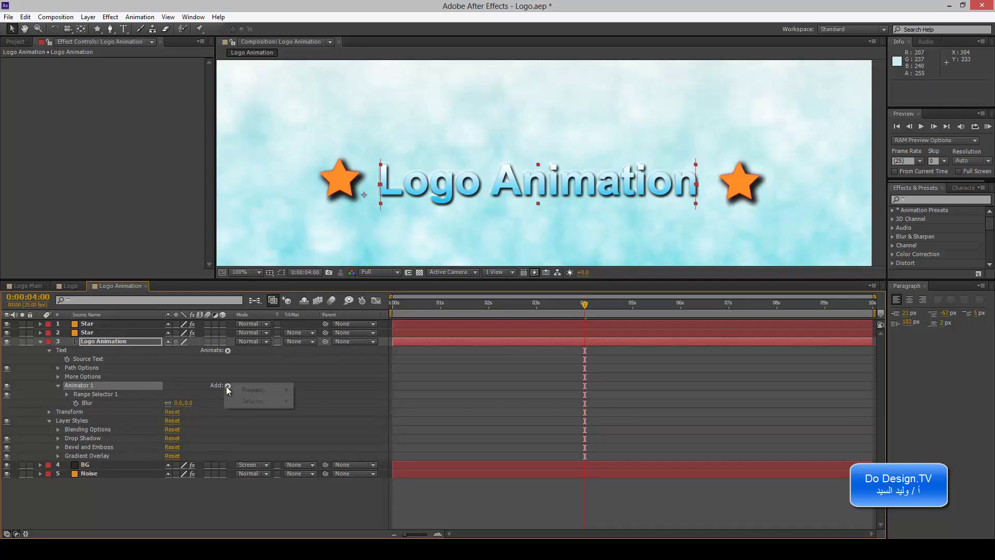
pyautogui.moveTo(238, 392)
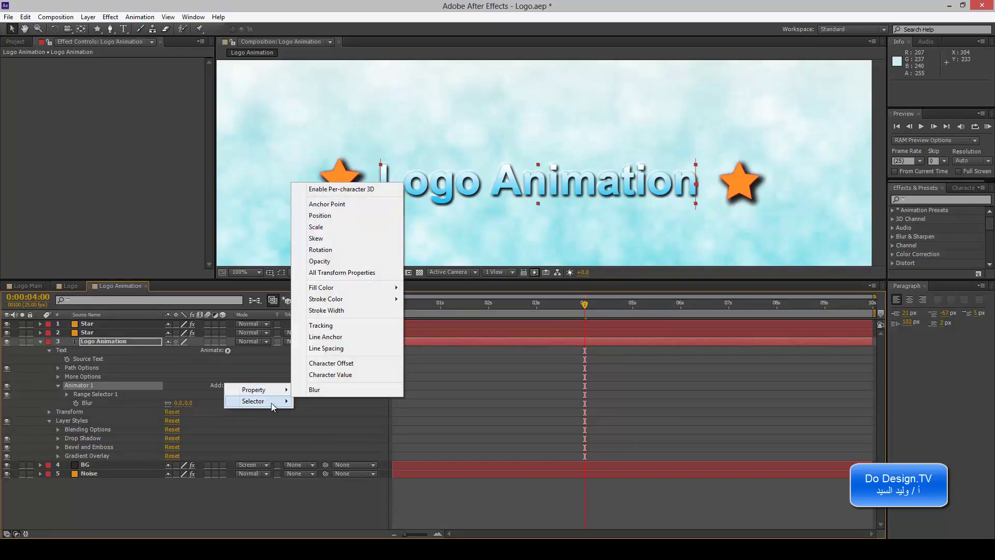
pyautogui.moveTo(272, 403)
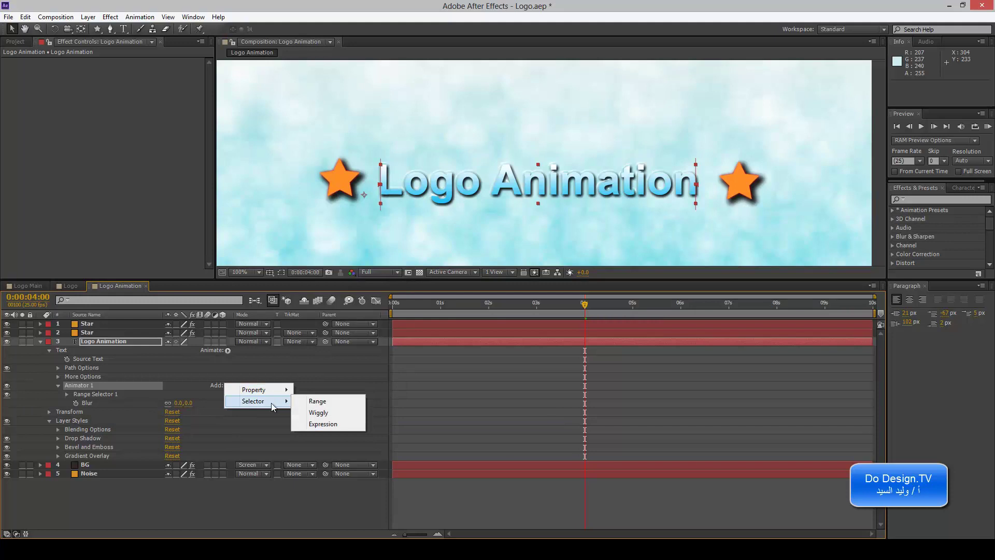
pyautogui.click(130, 386)
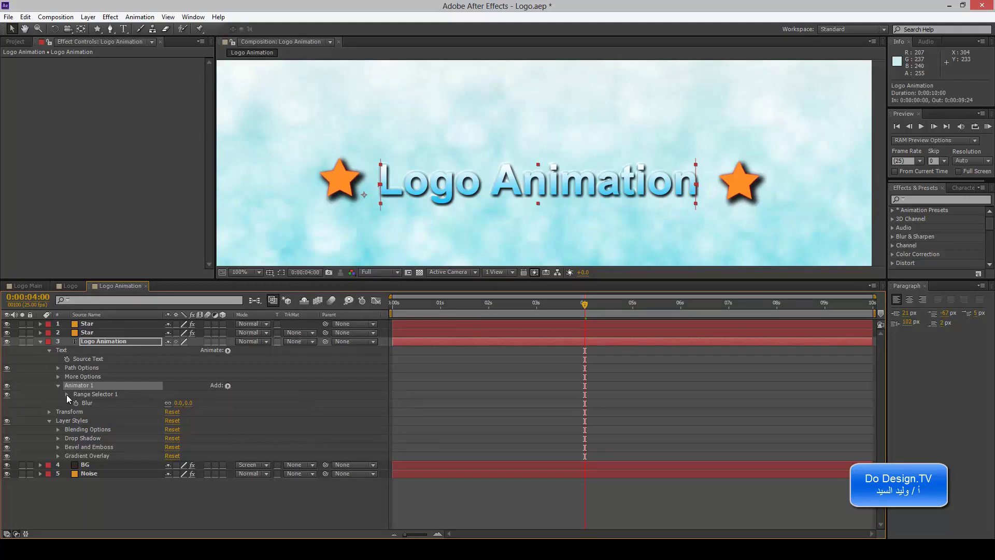
pyautogui.click(98, 395)
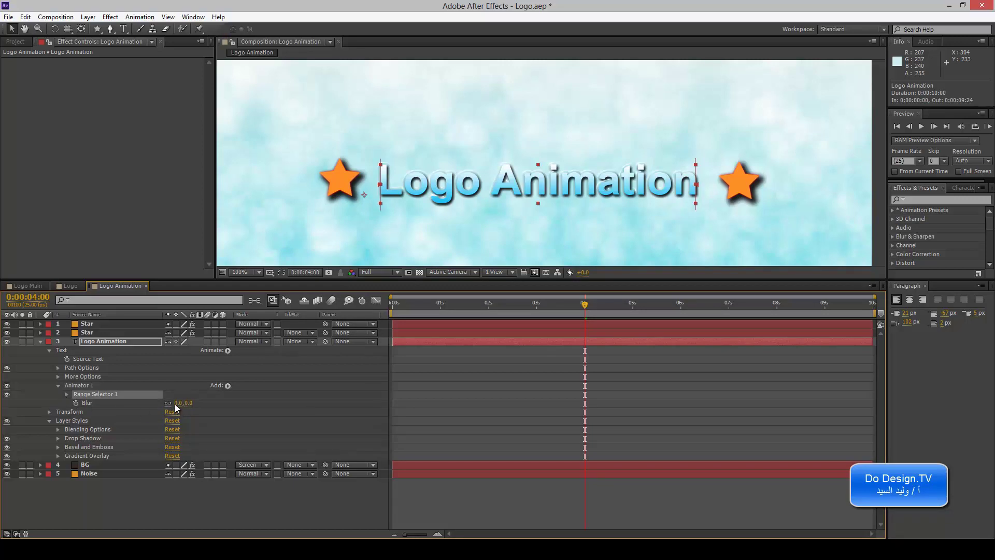
pyautogui.click(67, 394)
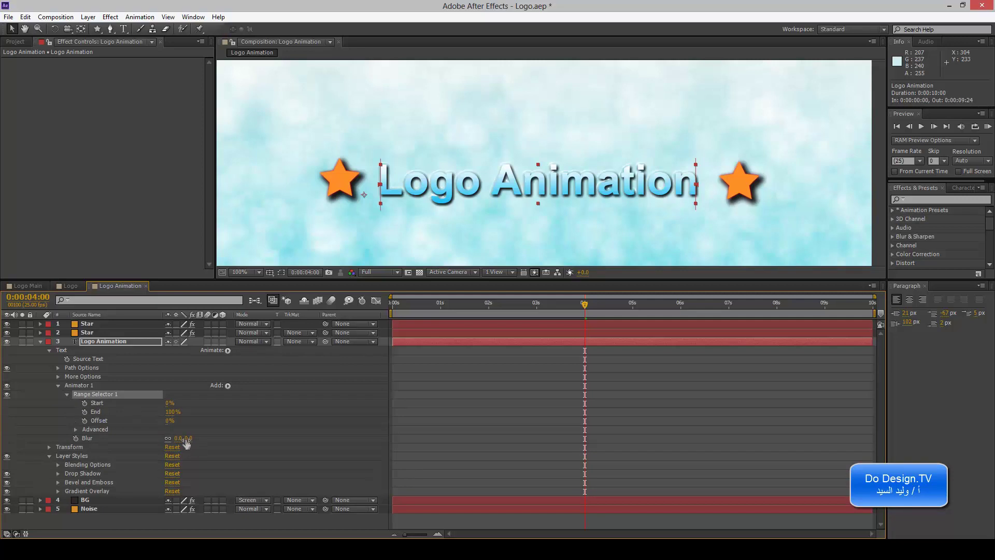
# Set Animator 1's Blur to 48,48 and tune Range Selector 1's Start, keyframing both at 4 s
pyautogui.moveTo(188, 438)
pyautogui.mouseDown()
pyautogui.moveTo(205, 439)
pyautogui.moveTo(193, 438)
pyautogui.mouseUp()
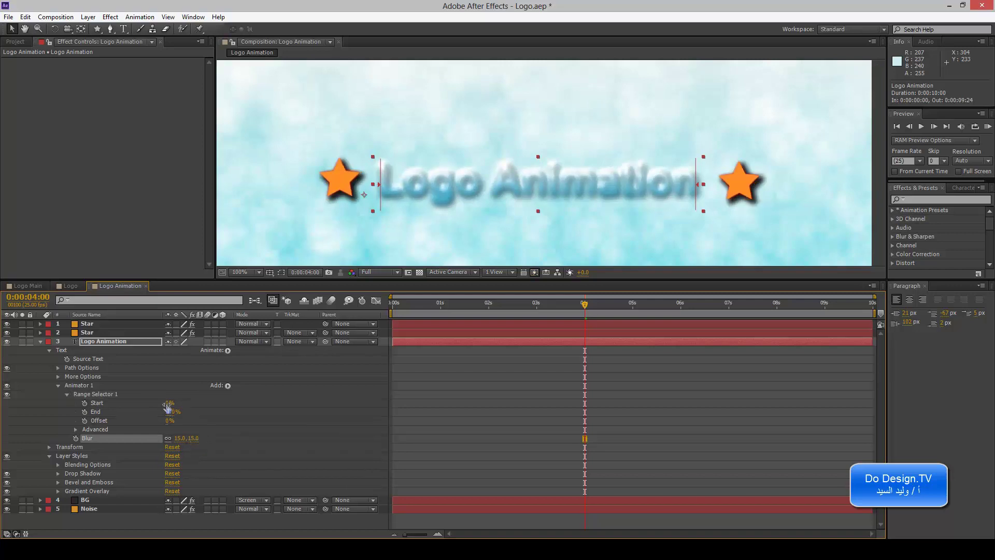
pyautogui.click(100, 395)
pyautogui.moveTo(170, 403)
pyautogui.mouseDown()
pyautogui.moveTo(219, 406)
pyautogui.moveTo(165, 403)
pyautogui.moveTo(216, 404)
pyautogui.moveTo(176, 404)
pyautogui.mouseUp()
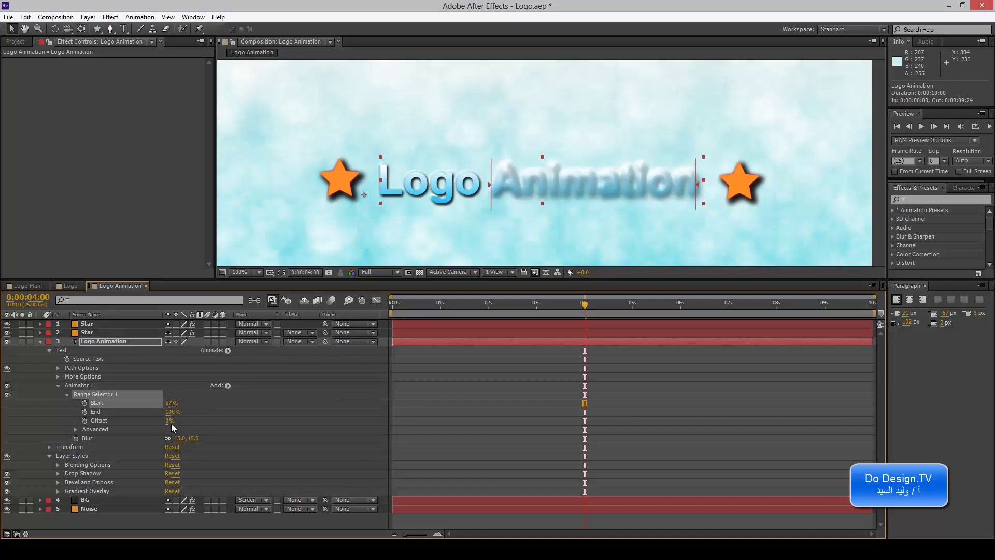
pyautogui.moveTo(193, 439); pyautogui.dragTo(213, 439)
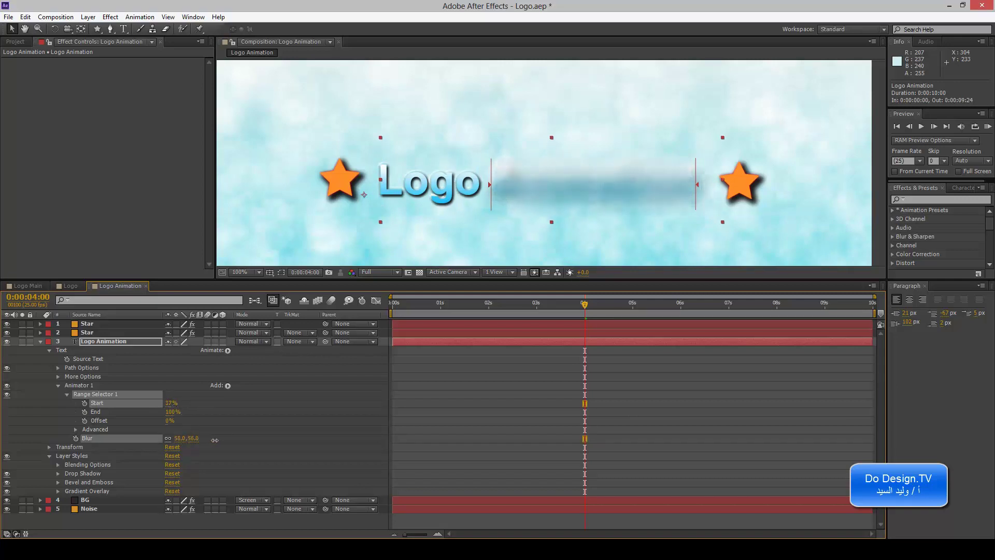
pyautogui.moveTo(172, 404); pyautogui.dragTo(193, 404)
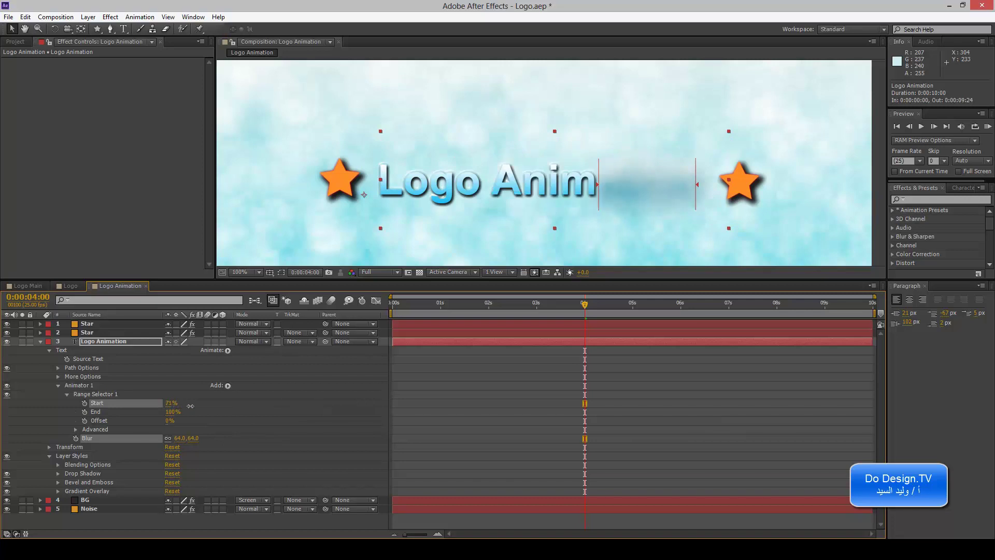
pyautogui.moveTo(187, 439); pyautogui.dragTo(181, 438)
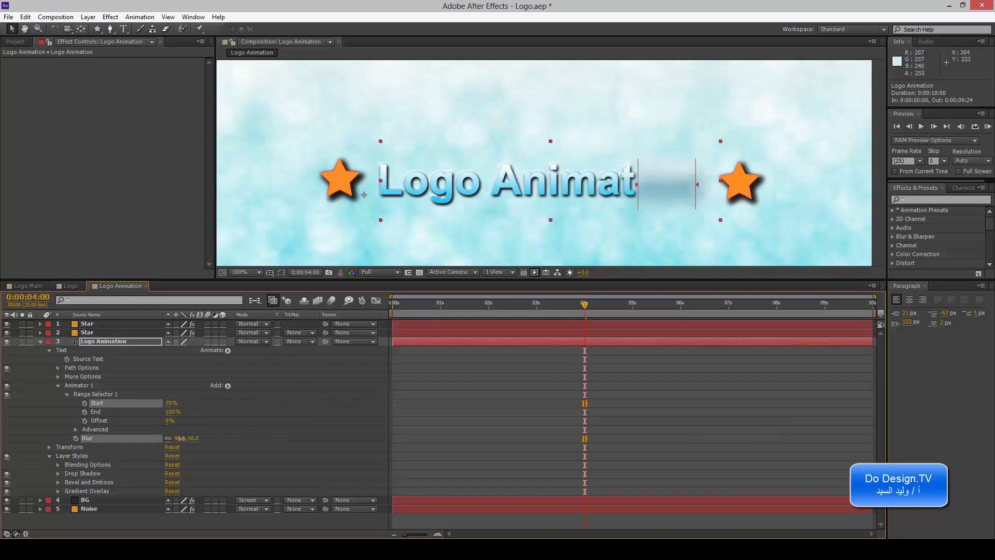
pyautogui.moveTo(171, 404)
pyautogui.mouseDown()
pyautogui.moveTo(129, 405)
pyautogui.moveTo(167, 405)
pyautogui.mouseUp()
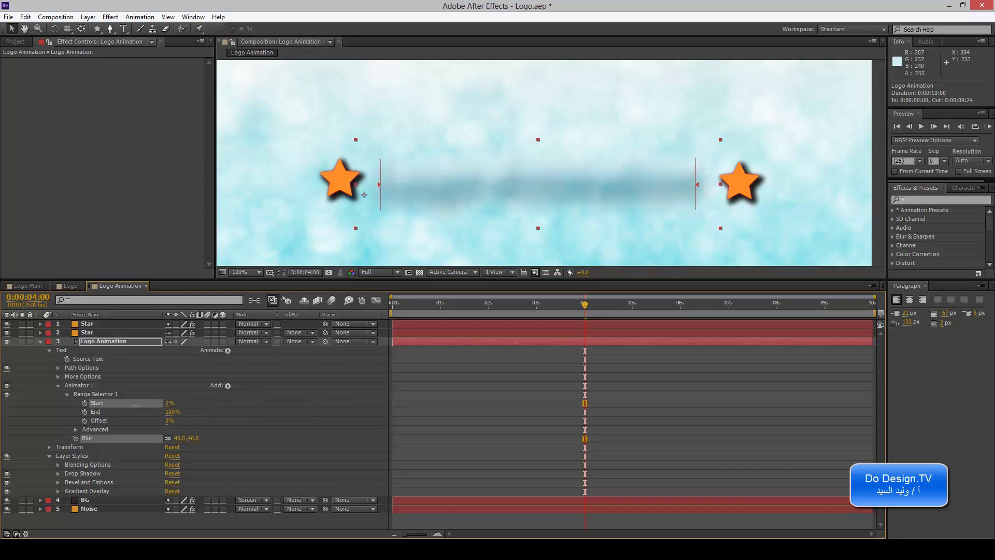
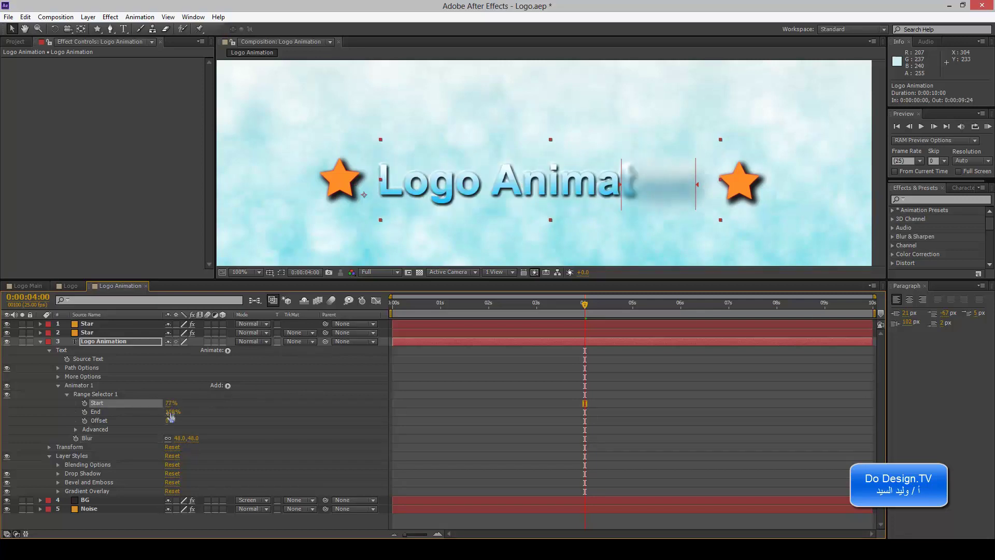
# Lower the blur range's Start to blur more letters and reset its Offset to 0%
pyautogui.moveTo(170, 402)
pyautogui.mouseDown()
pyautogui.moveTo(167, 411)
pyautogui.moveTo(155, 404)
pyautogui.moveTo(177, 413)
pyautogui.moveTo(165, 412)
pyautogui.moveTo(173, 420)
pyautogui.moveTo(125, 420)
pyautogui.moveTo(205, 420)
pyautogui.moveTo(152, 421)
pyautogui.mouseUp()
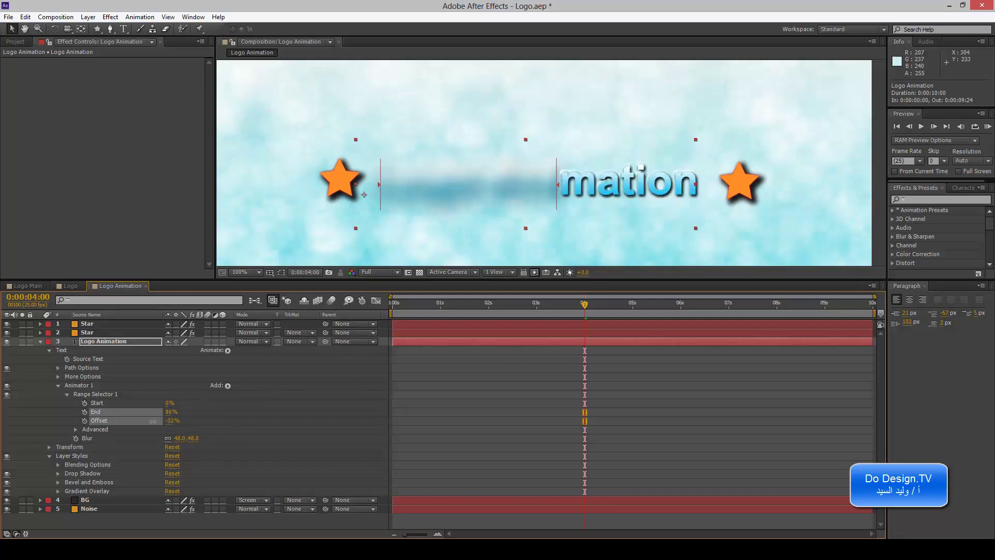
pyautogui.click(171, 421)
pyautogui.write('0')
pyautogui.press('Return')
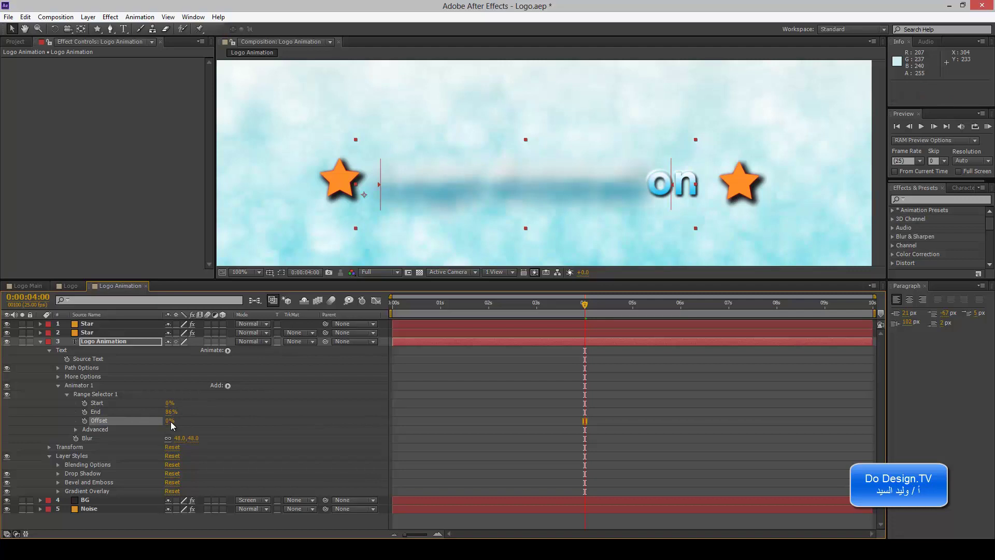
pyautogui.click(74, 429)
pyautogui.scroll(-3, 78, 430)
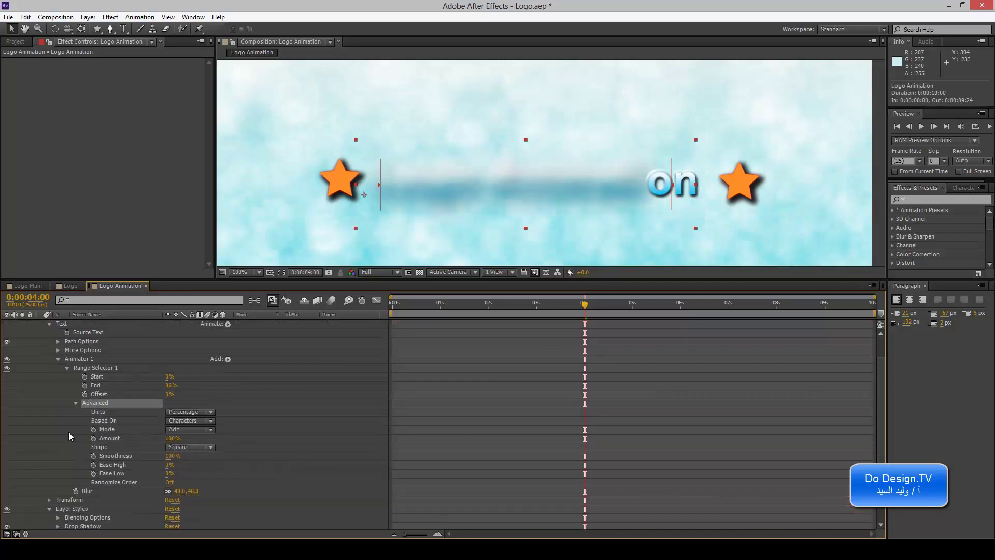
pyautogui.click(191, 386)
pyautogui.click(191, 386)
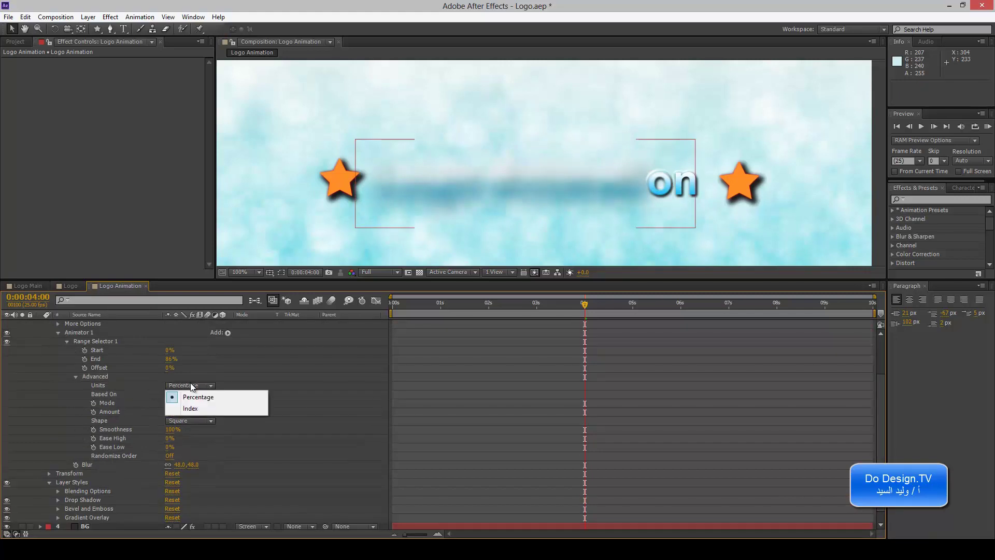
pyautogui.click(180, 408)
pyautogui.click(190, 387)
pyautogui.click(184, 398)
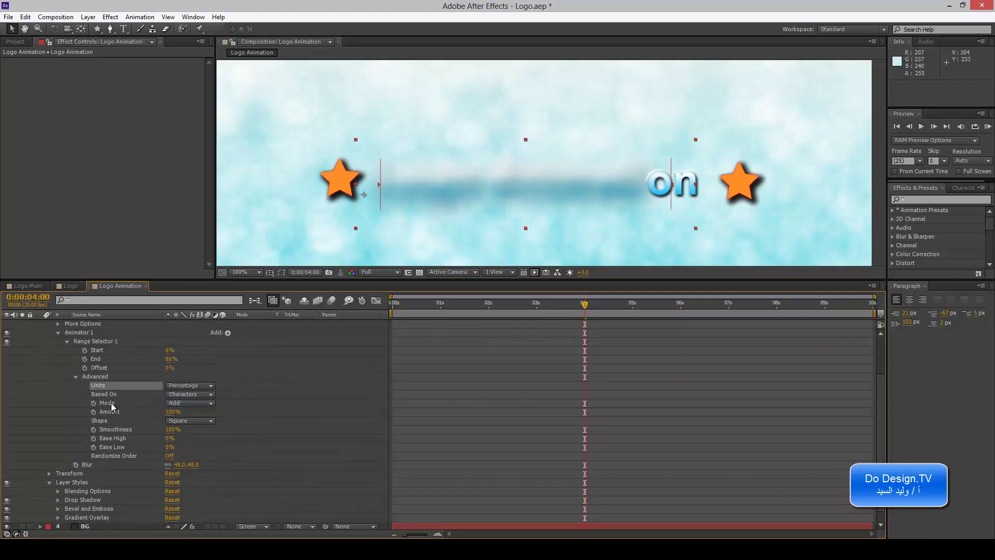
pyautogui.click(100, 382)
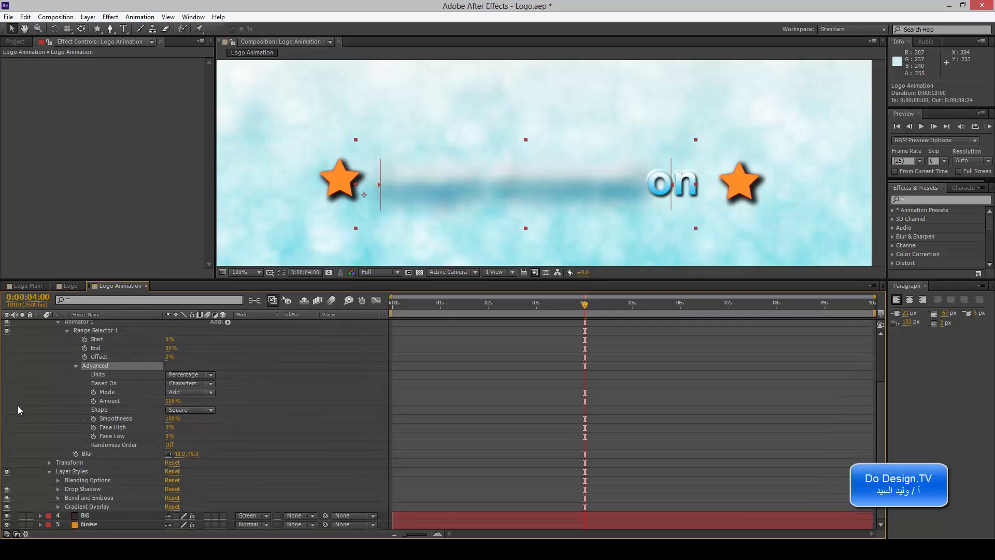
pyautogui.scroll(2, 30, 403)
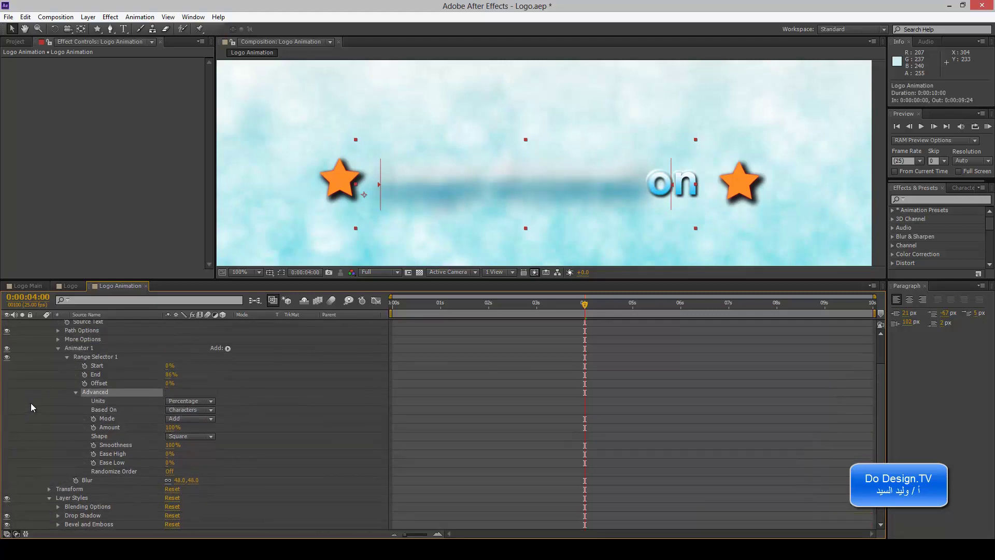
pyautogui.click(74, 393)
pyautogui.click(99, 395)
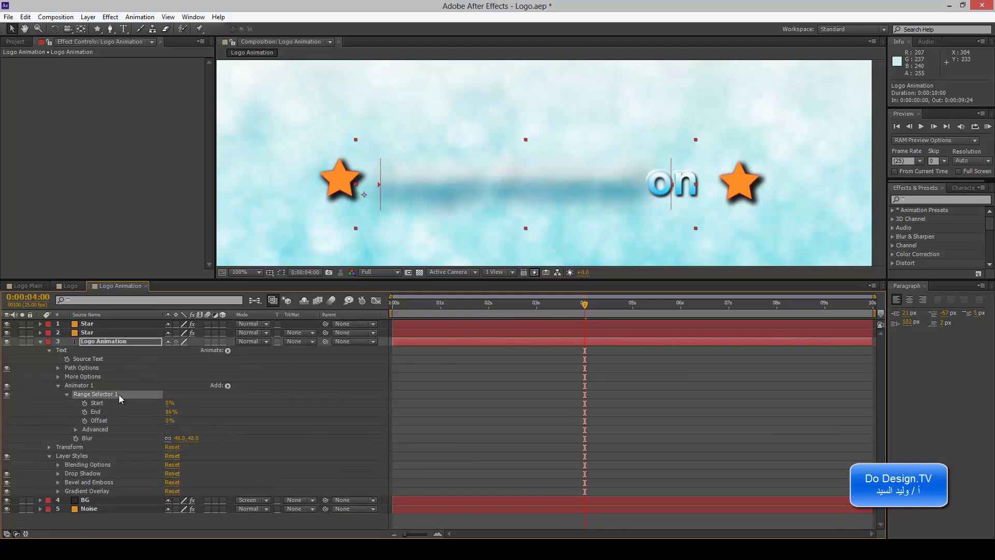
pyautogui.click(119, 385)
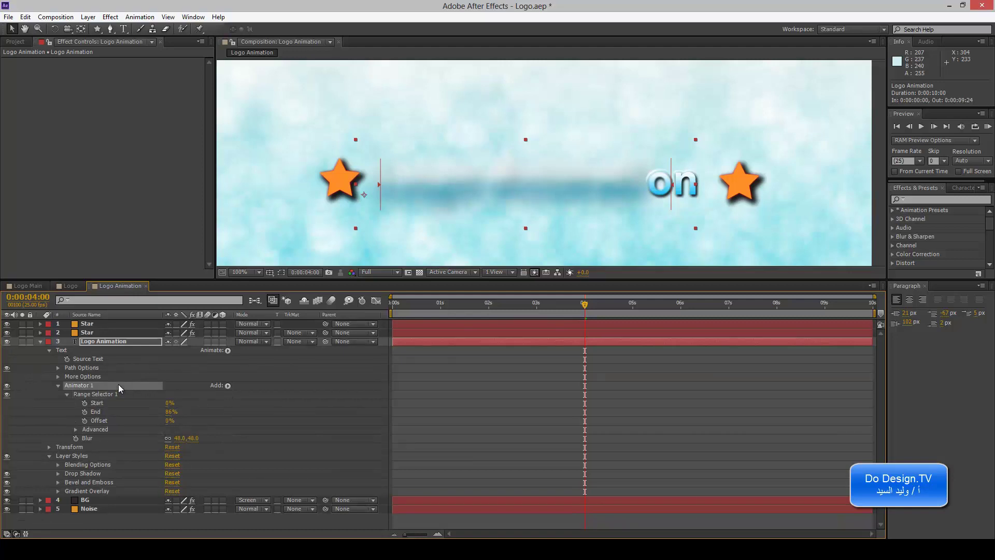
pyautogui.click(228, 385)
pyautogui.moveTo(237, 389)
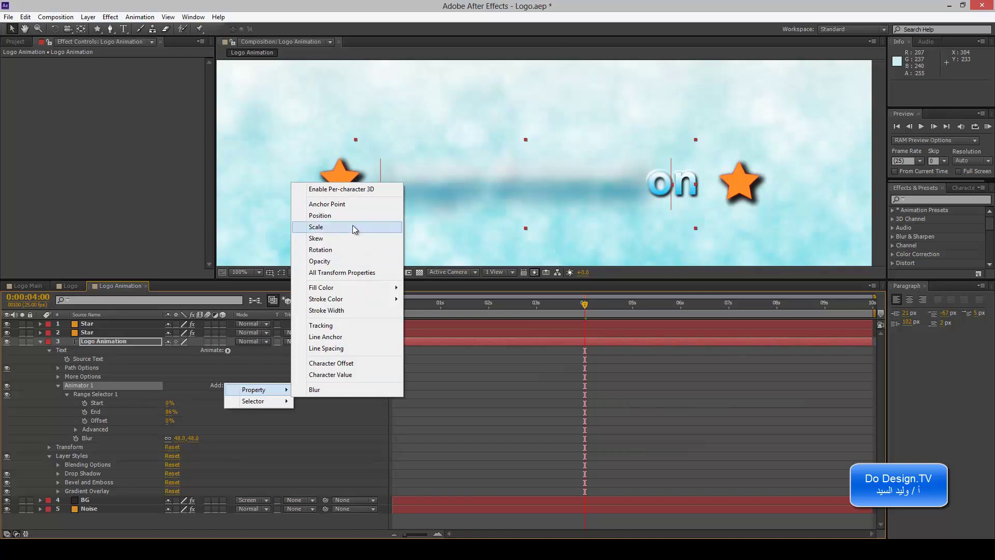
pyautogui.moveTo(358, 300)
pyautogui.click(228, 351)
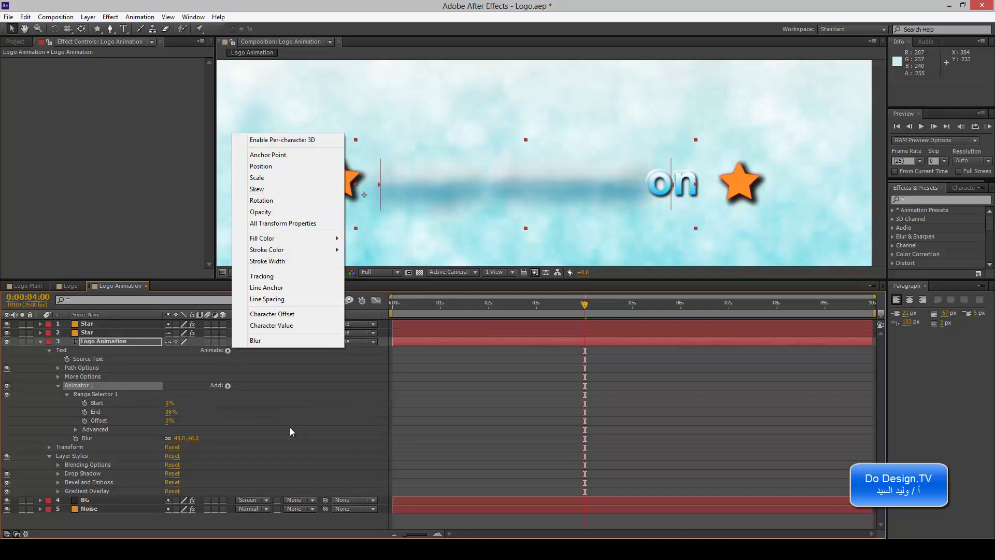
pyautogui.click(228, 387)
pyautogui.moveTo(261, 402)
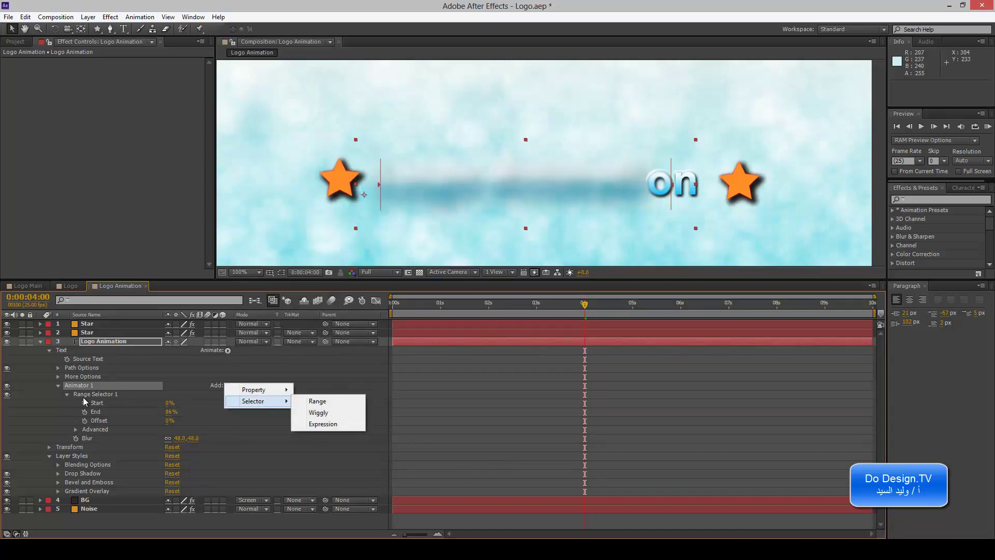
pyautogui.click(306, 402)
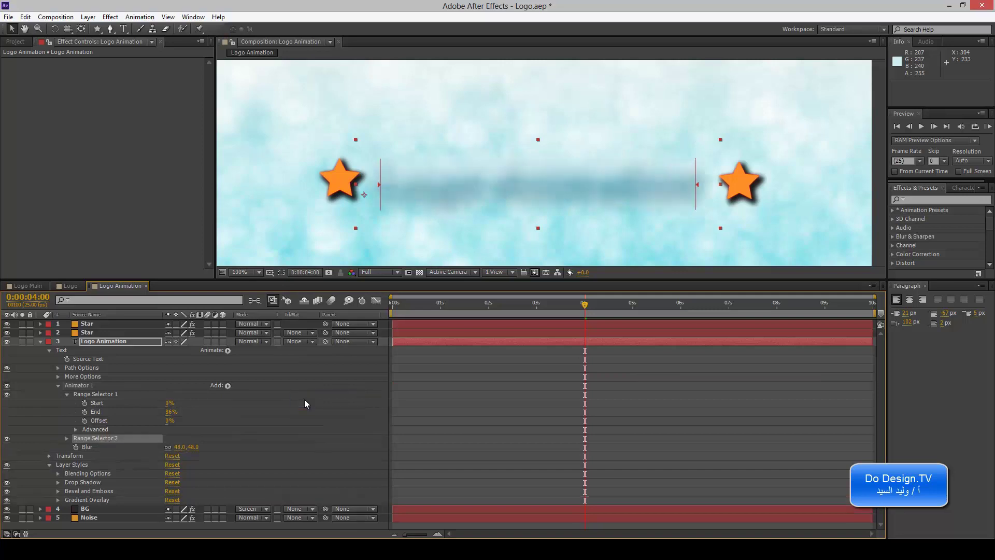
pyautogui.click(67, 439)
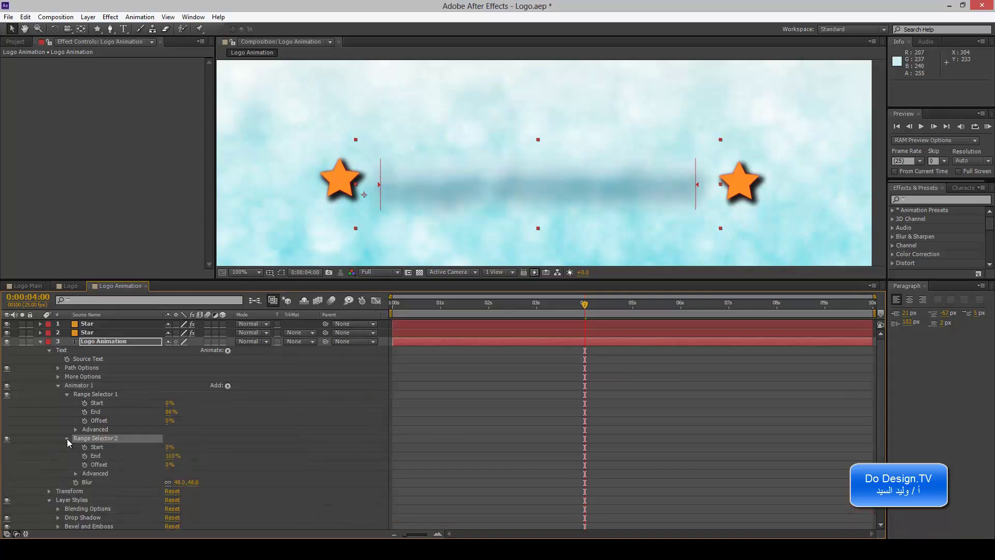
pyautogui.moveTo(170, 447); pyautogui.dragTo(182, 446)
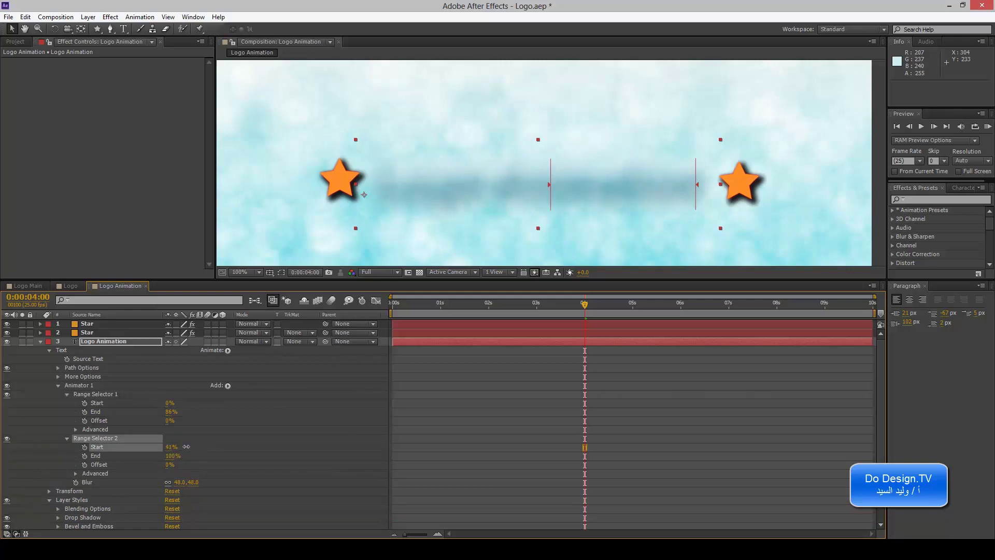
pyautogui.click(98, 483)
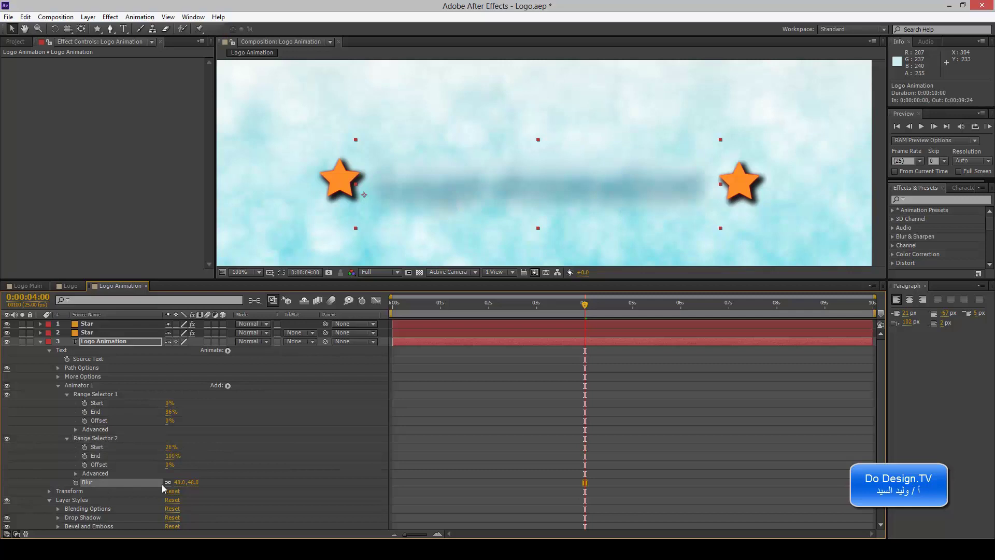
pyautogui.click(110, 440)
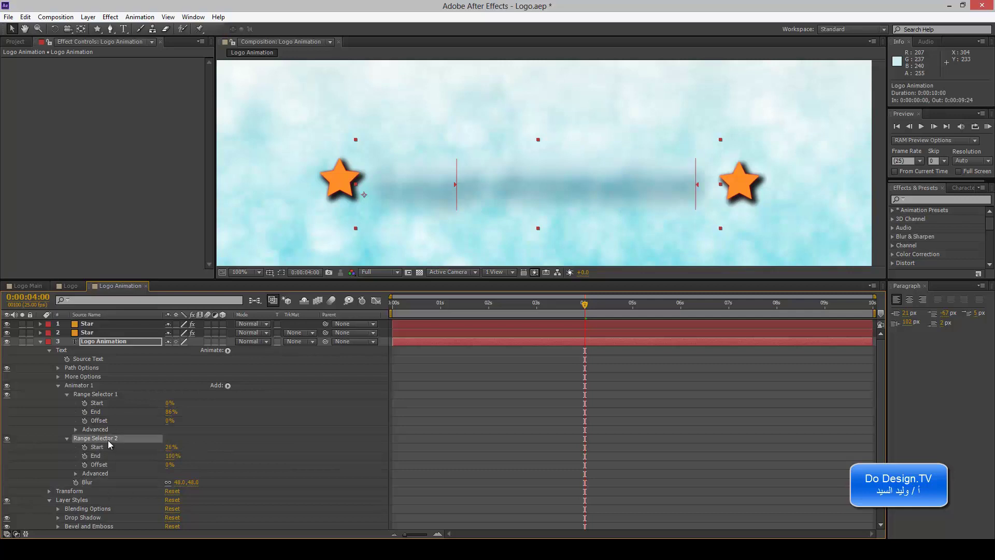
pyautogui.press('Delete')
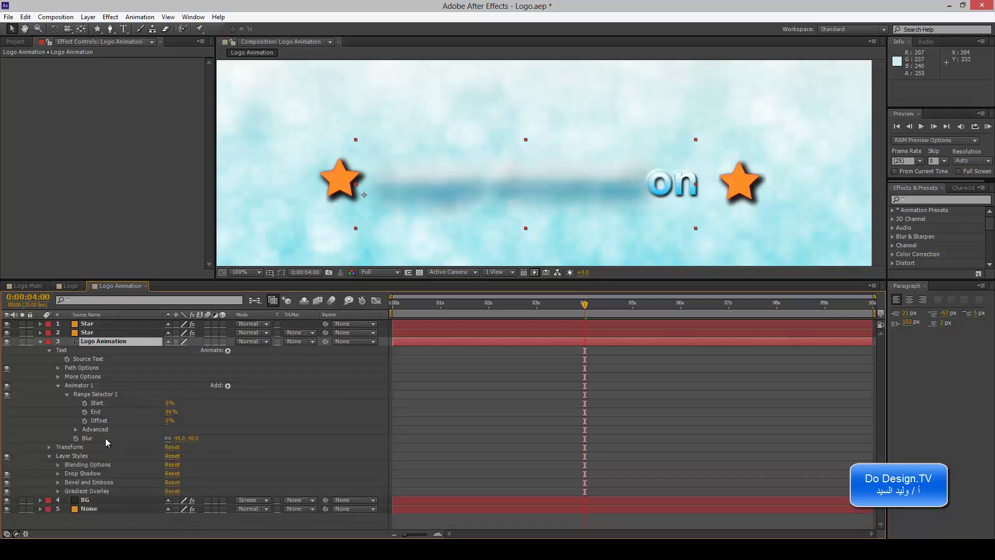
pyautogui.click(114, 389)
pyautogui.click(227, 385)
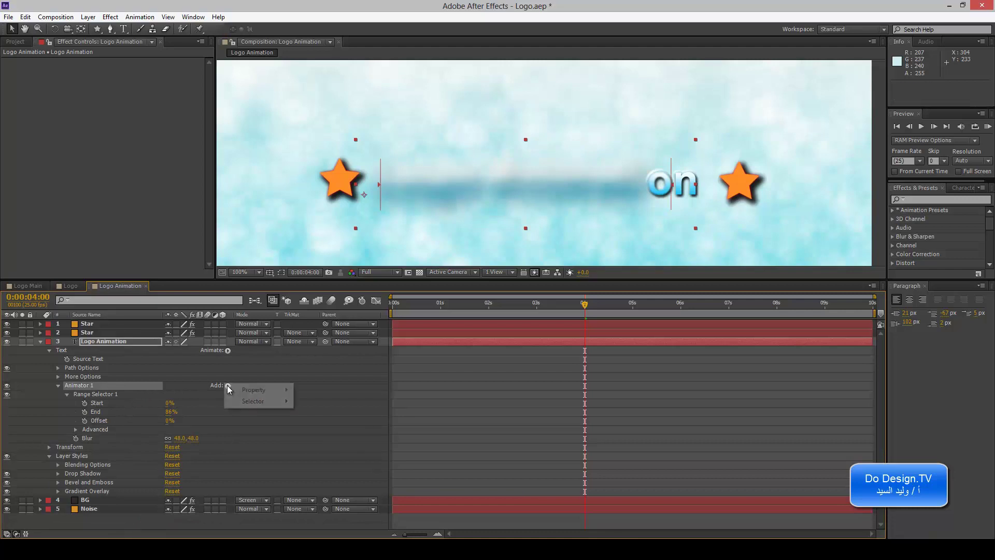
pyautogui.moveTo(278, 408)
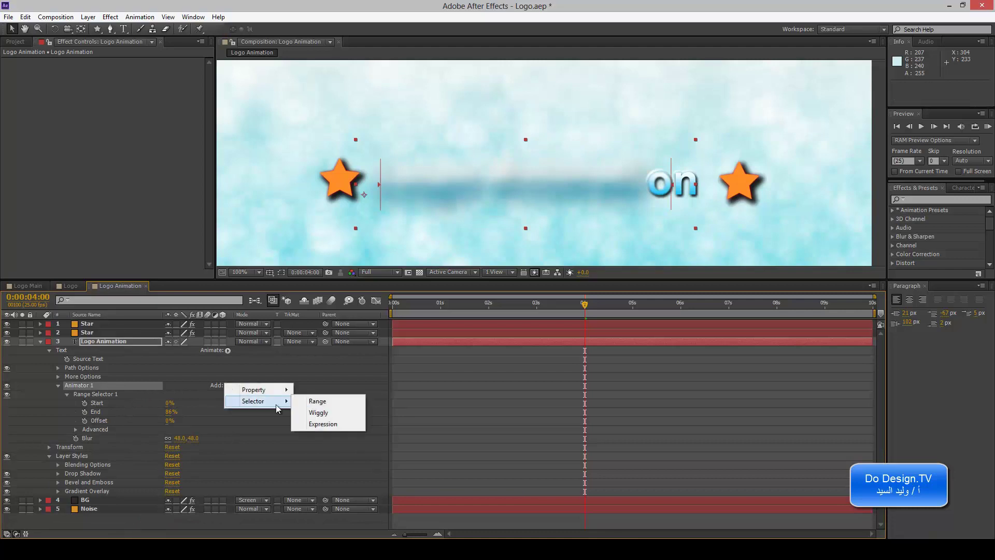
pyautogui.click(319, 414)
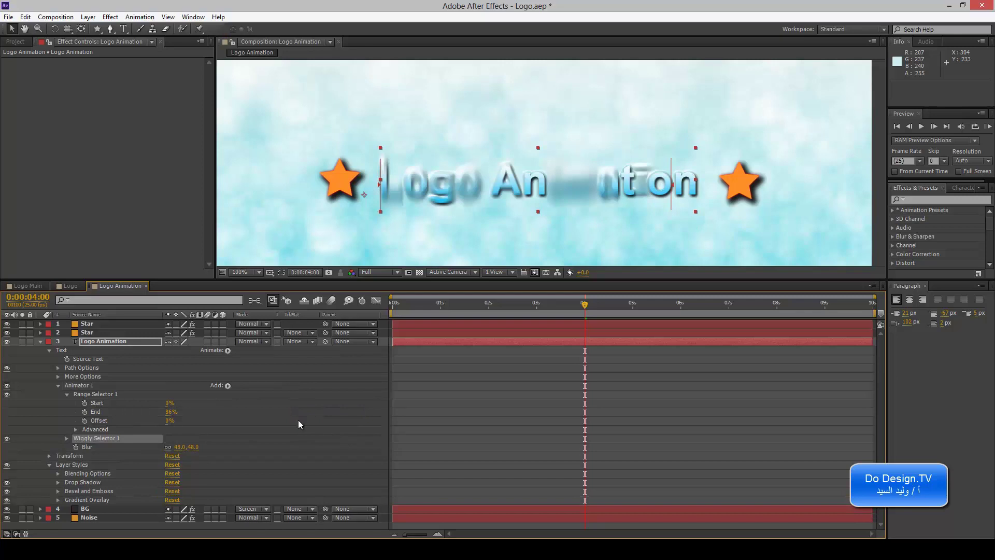
pyautogui.click(67, 438)
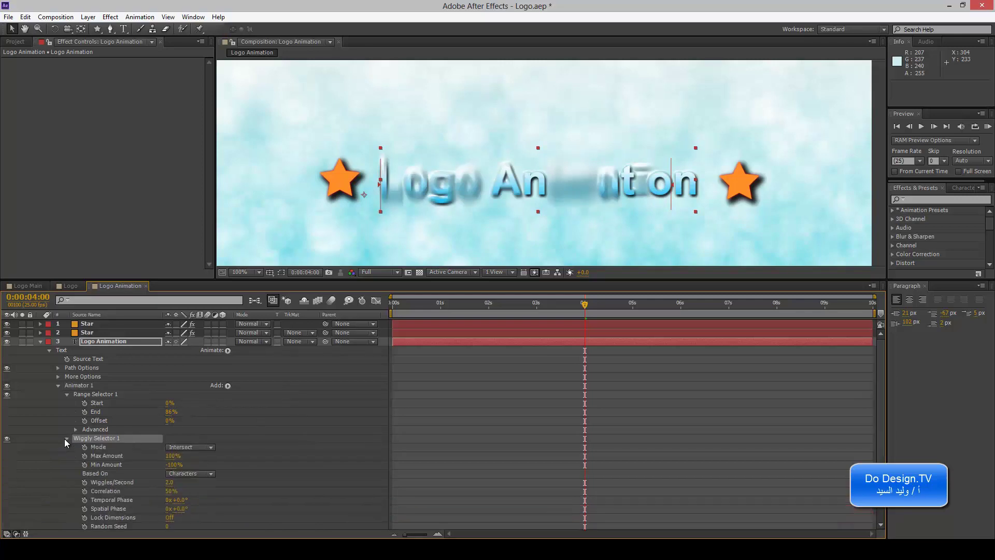
pyautogui.scroll(-1, 47, 437)
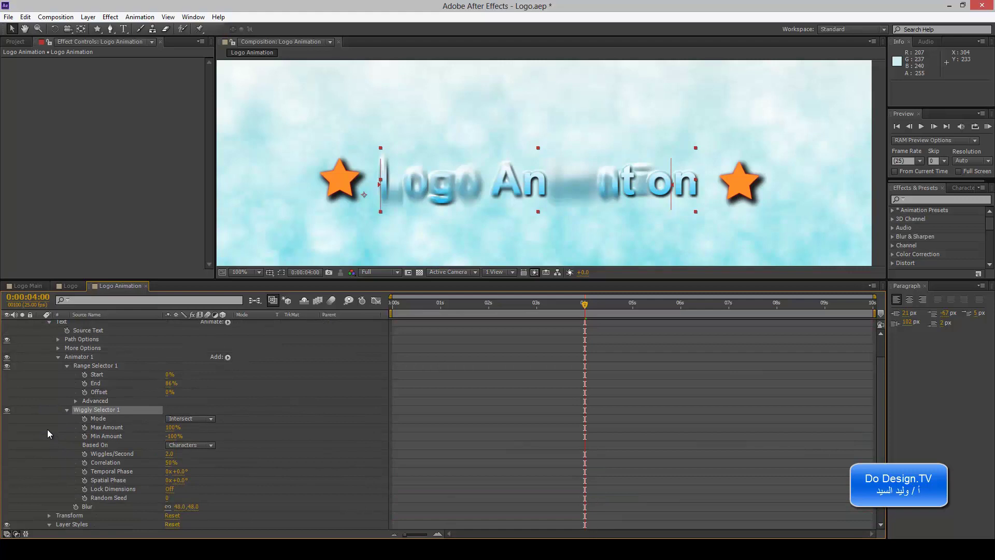
pyautogui.click(91, 366)
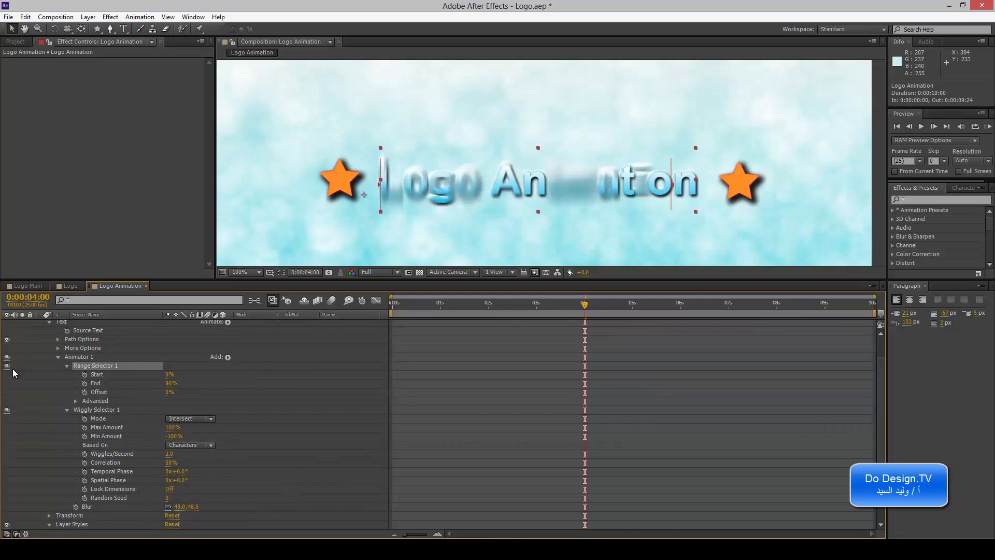
pyautogui.click(115, 410)
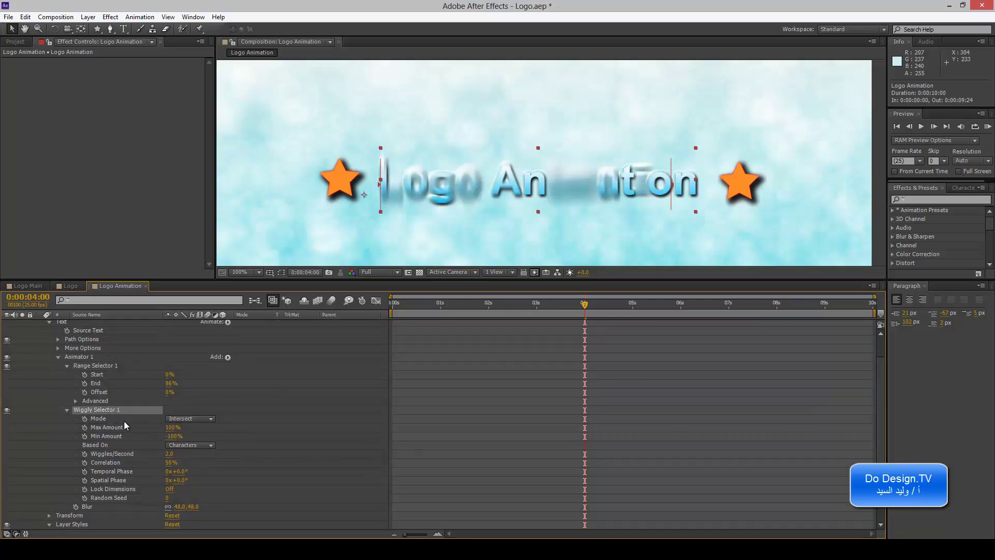
pyautogui.click(205, 419)
pyautogui.click(207, 419)
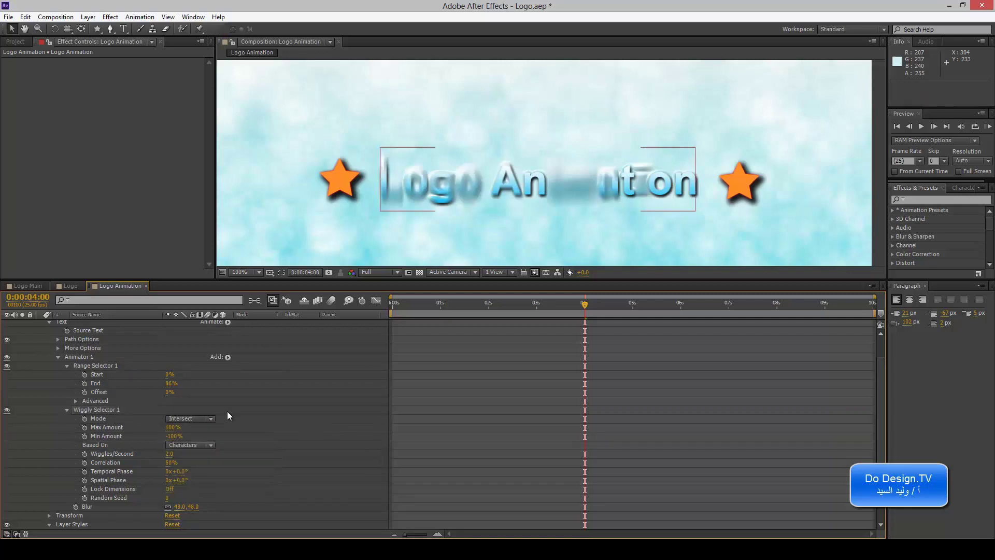
pyautogui.click(106, 427)
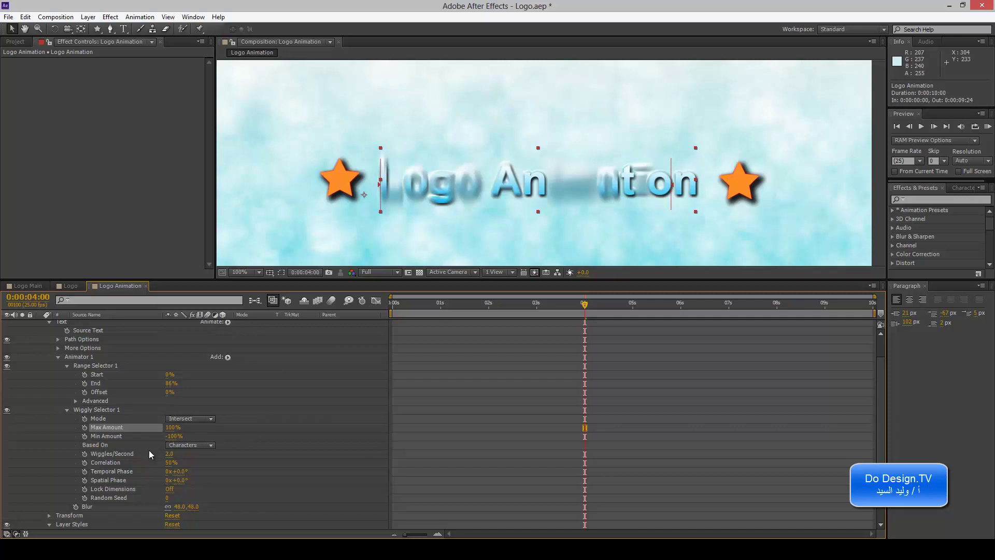
pyautogui.click(205, 447)
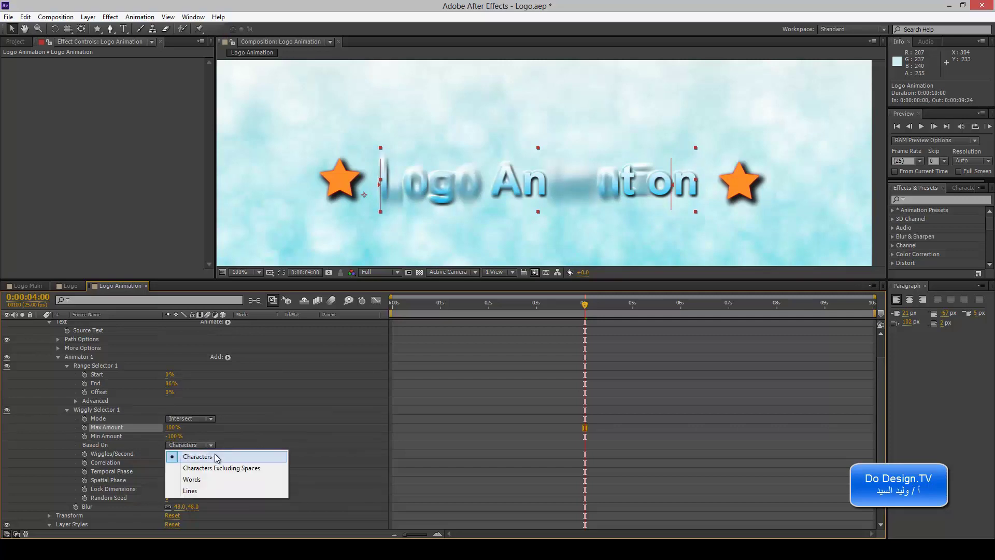
pyautogui.click(223, 468)
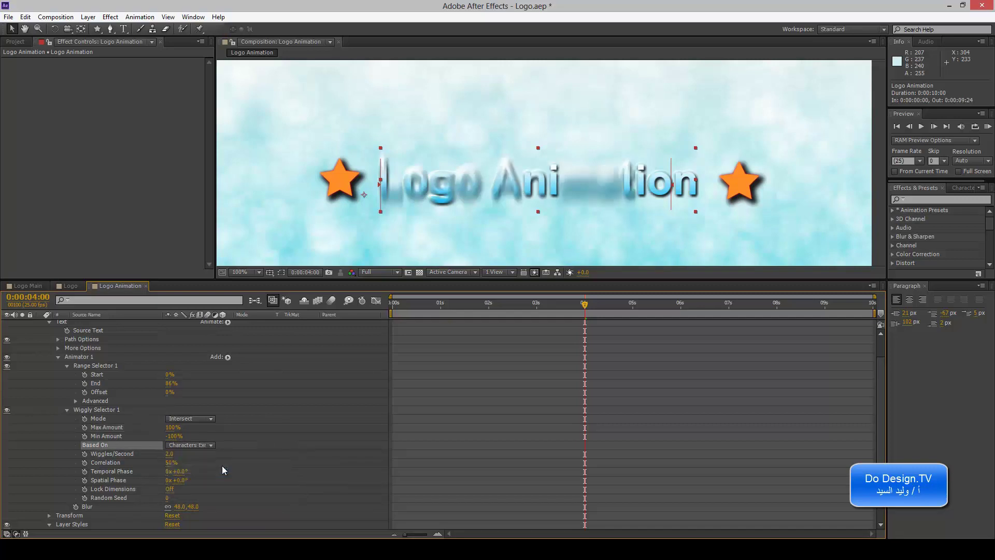
pyautogui.click(206, 445)
pyautogui.click(213, 478)
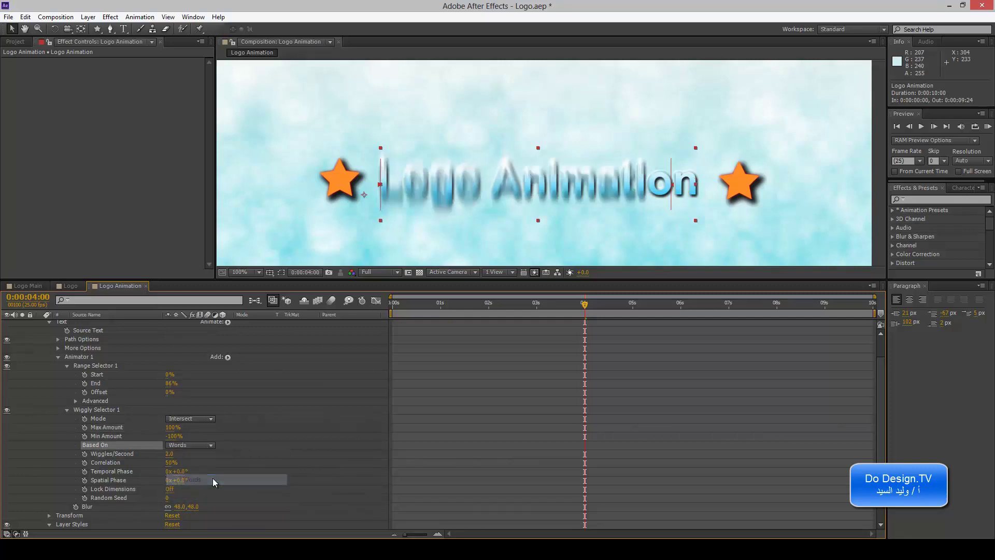
pyautogui.click(210, 445)
pyautogui.click(208, 492)
pyautogui.click(203, 445)
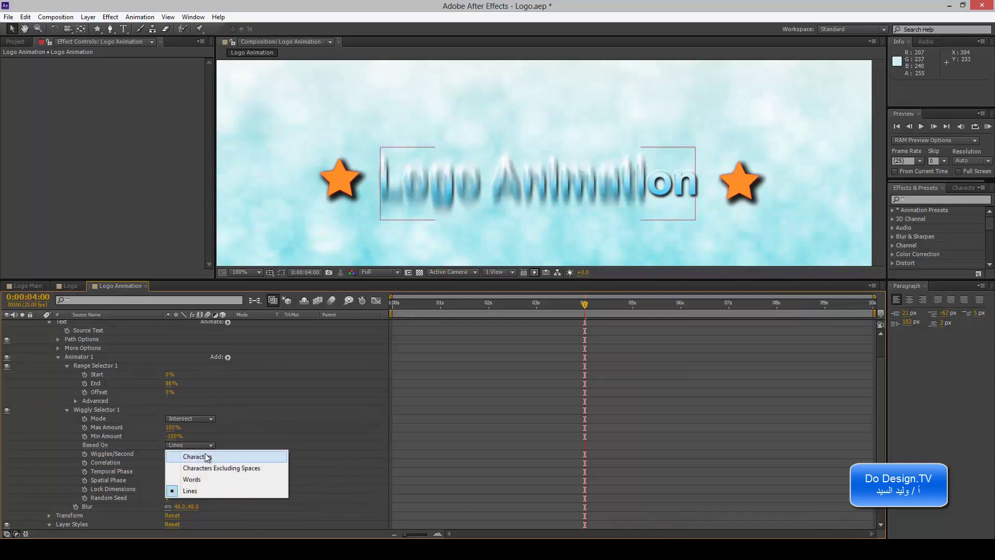
pyautogui.click(202, 454)
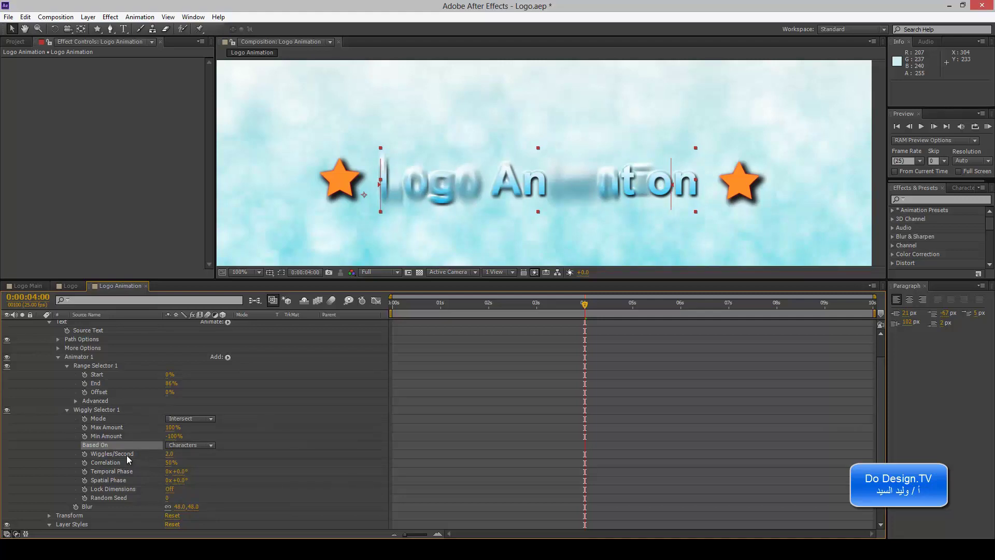
pyautogui.click(126, 454)
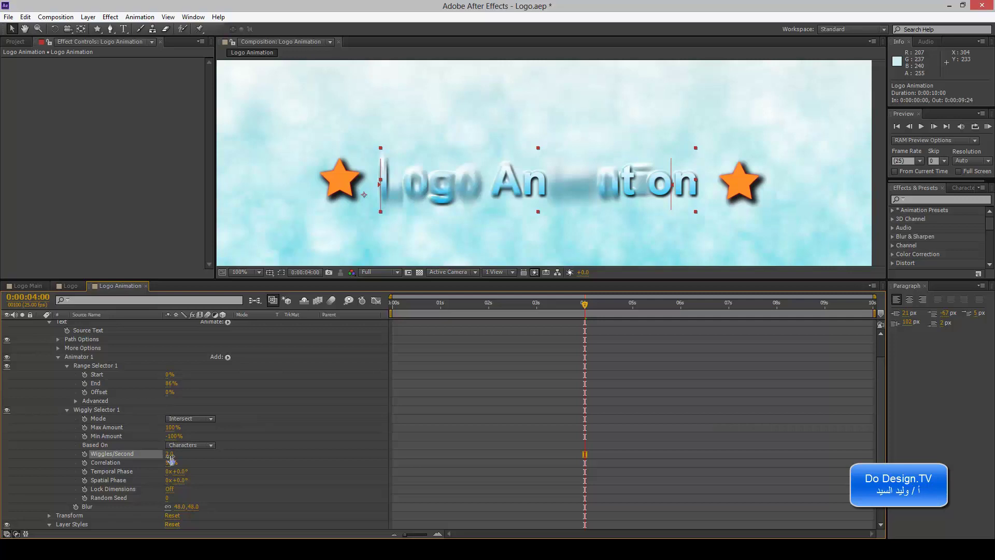
# Set the Wiggly Selector's Random Seed to 21 and Correlation to 85%
pyautogui.click(119, 465)
pyautogui.click(129, 471)
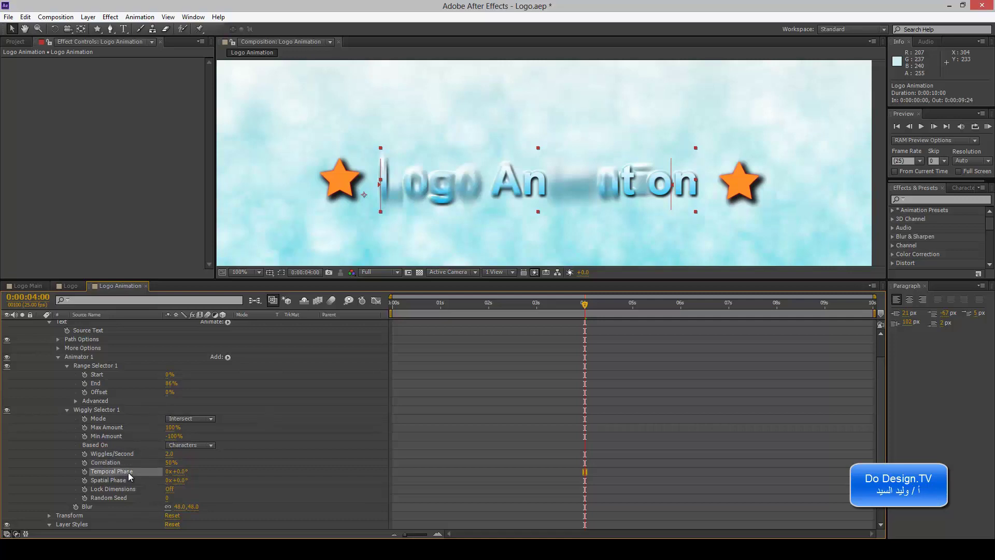
pyautogui.click(139, 482)
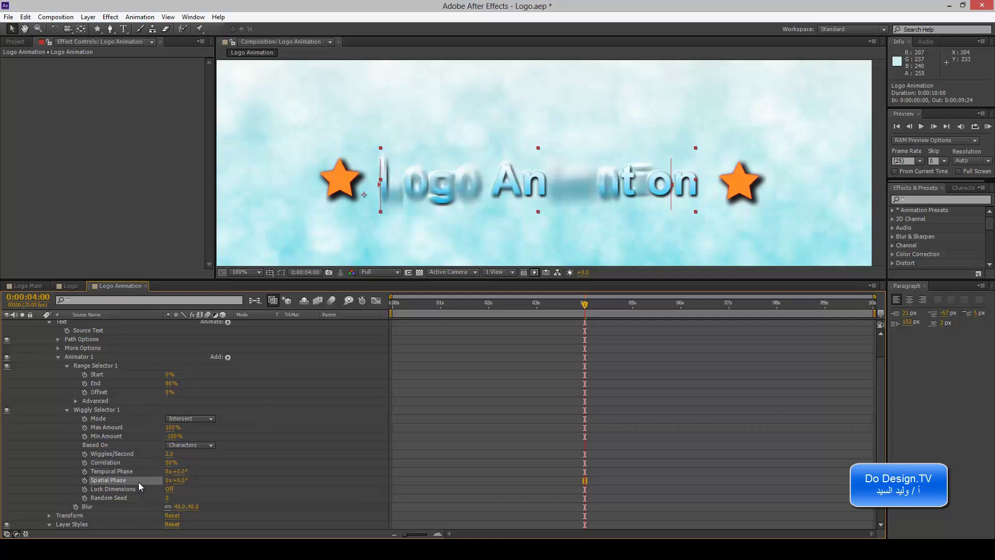
pyautogui.click(134, 499)
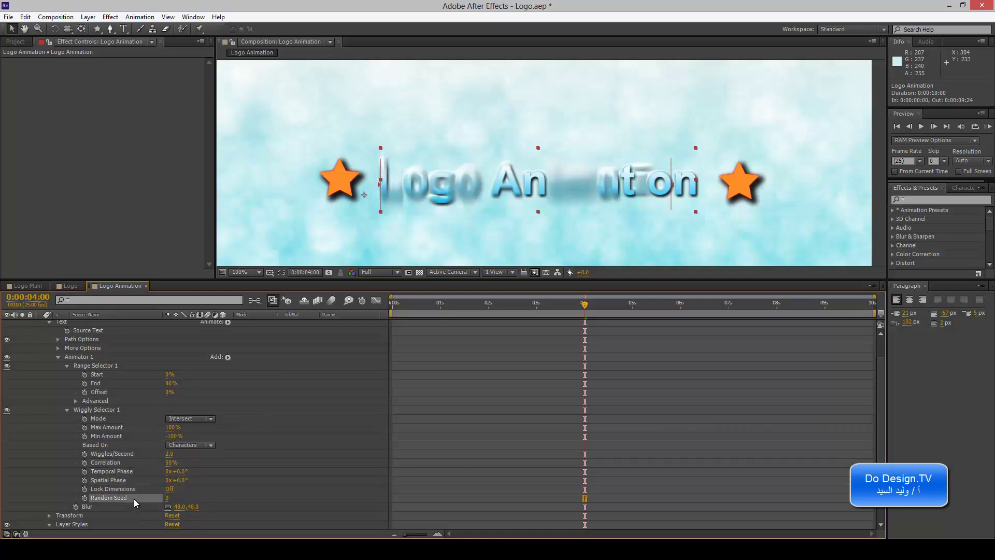
pyautogui.scroll(-1, 134, 499)
pyautogui.moveTo(166, 472); pyautogui.dragTo(176, 472)
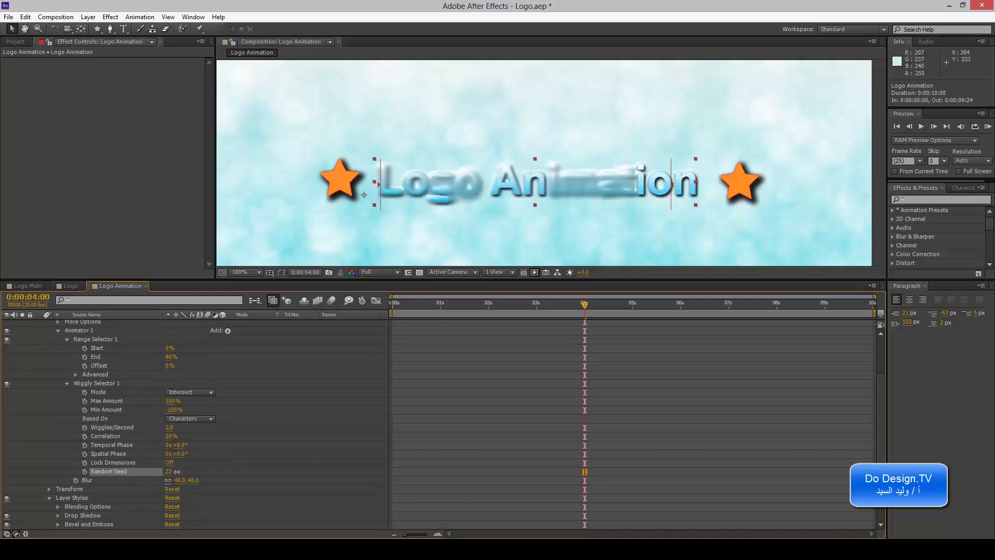
pyautogui.moveTo(167, 437)
pyautogui.mouseDown()
pyautogui.moveTo(185, 437)
pyautogui.moveTo(174, 437)
pyautogui.mouseUp()
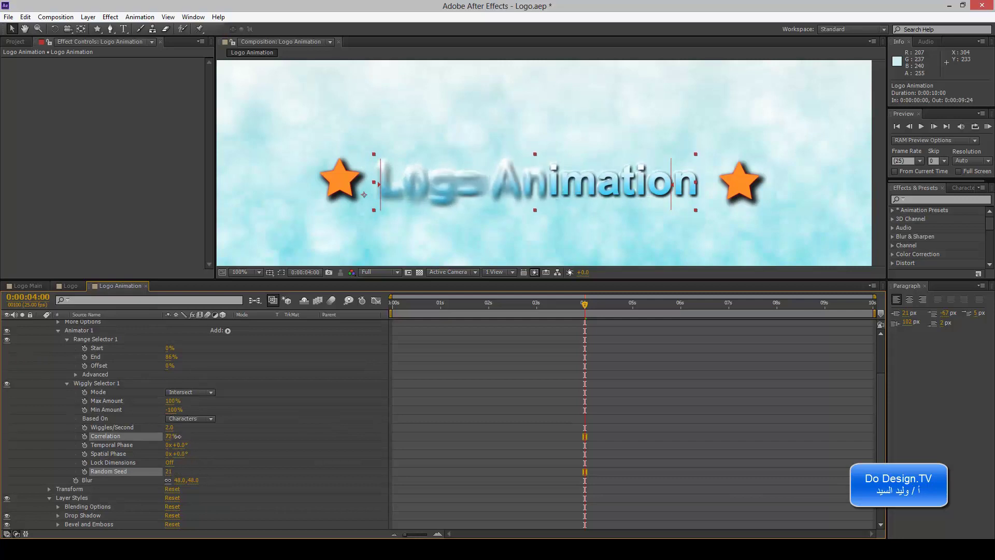
# Disable Range Selector 1 so only Wiggly Selector 1 drives the blur
pyautogui.click(92, 338)
pyautogui.click(6, 339)
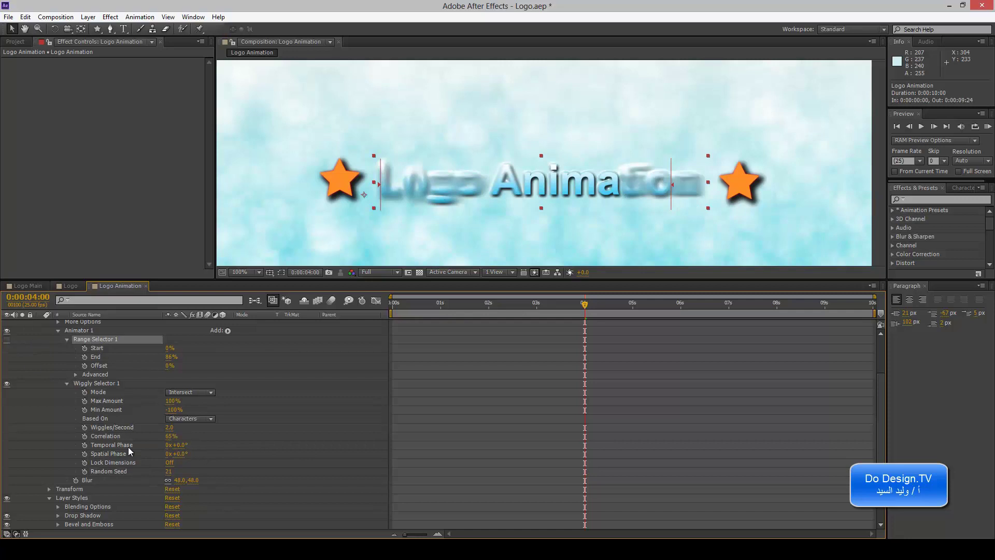
pyautogui.click(115, 384)
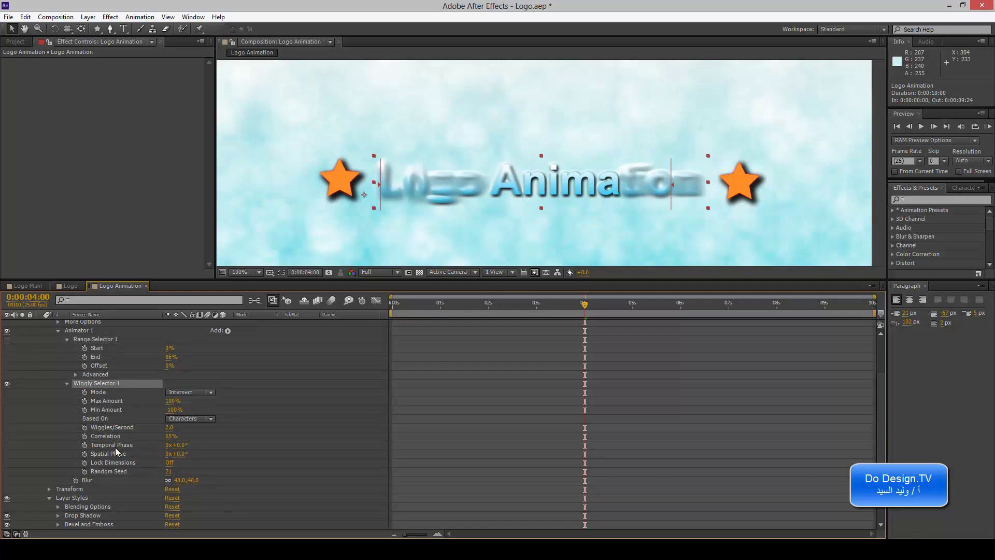
# Preview the wiggle through about 5:11 and test Max Amount, leaving it at 100%
pyautogui.moveTo(575, 304)
pyautogui.mouseDown()
pyautogui.moveTo(476, 305)
pyautogui.moveTo(511, 304)
pyautogui.mouseUp()
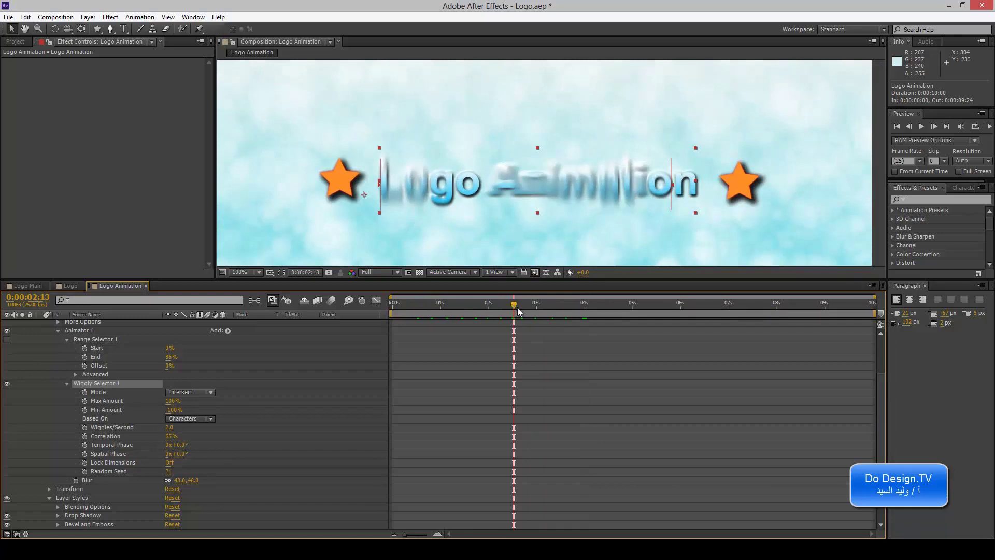
pyautogui.moveTo(517, 310)
pyautogui.mouseDown()
pyautogui.moveTo(621, 317)
pyautogui.moveTo(505, 321)
pyautogui.moveTo(655, 323)
pyautogui.mouseUp()
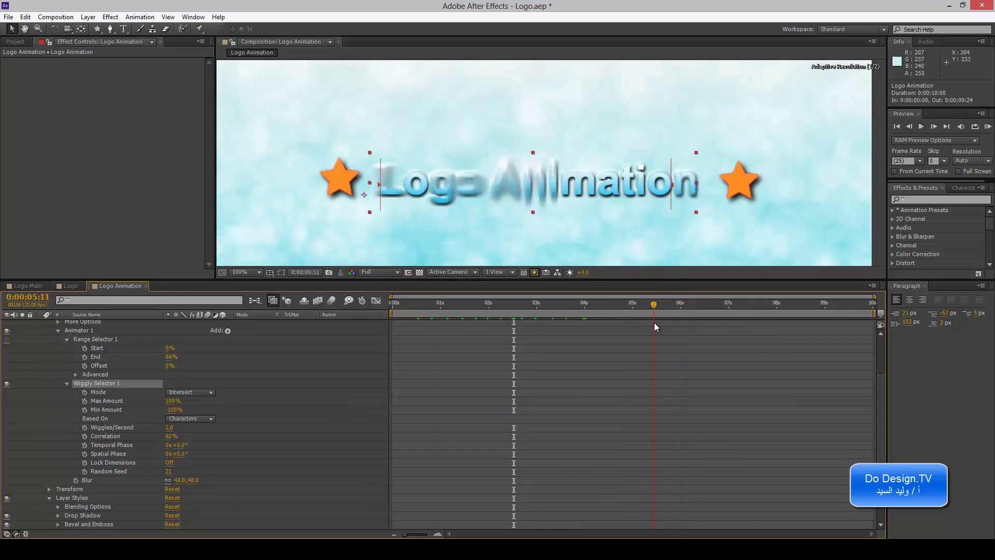
pyautogui.moveTo(654, 325); pyautogui.dragTo(654, 322)
pyautogui.moveTo(172, 401)
pyautogui.mouseDown()
pyautogui.moveTo(21, 405)
pyautogui.moveTo(172, 405)
pyautogui.mouseUp()
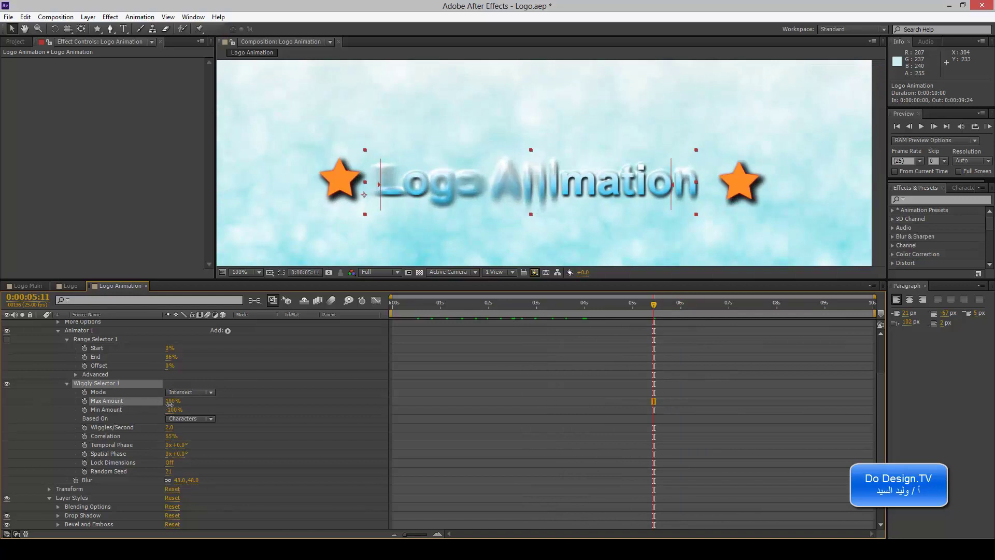
pyautogui.moveTo(171, 404); pyautogui.dragTo(174, 405)
# Key Wiggles/Second at 2.0 at 0:00, then move the playhead to 0:00:02:08
pyautogui.moveTo(496, 313)
pyautogui.mouseDown()
pyautogui.moveTo(422, 311)
pyautogui.moveTo(527, 311)
pyautogui.mouseUp()
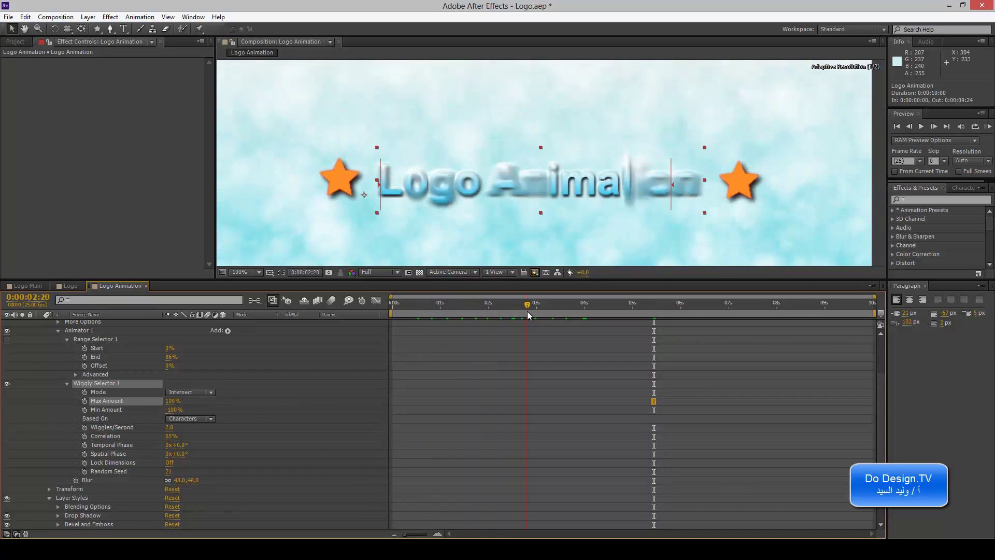
pyautogui.moveTo(527, 311); pyautogui.dragTo(362, 313)
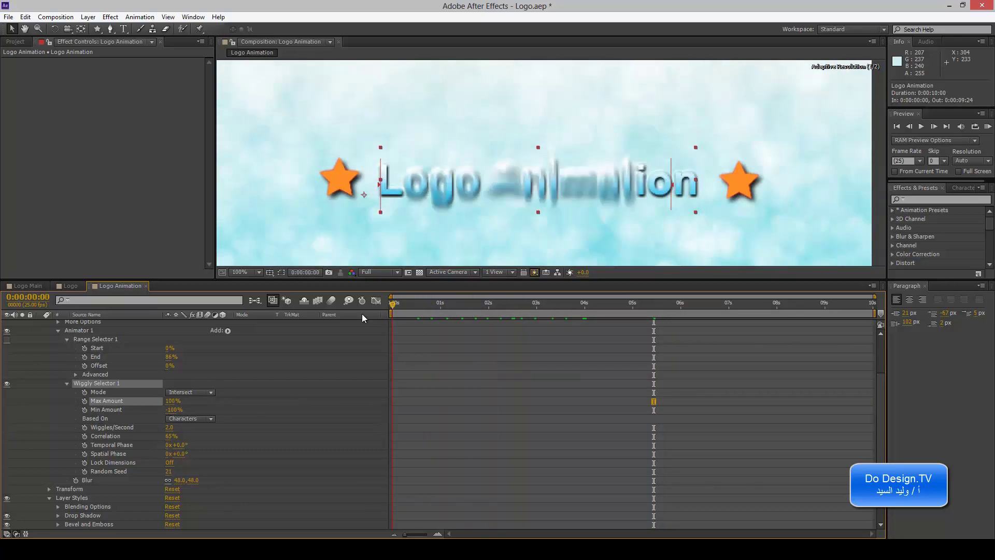
pyautogui.click(84, 427)
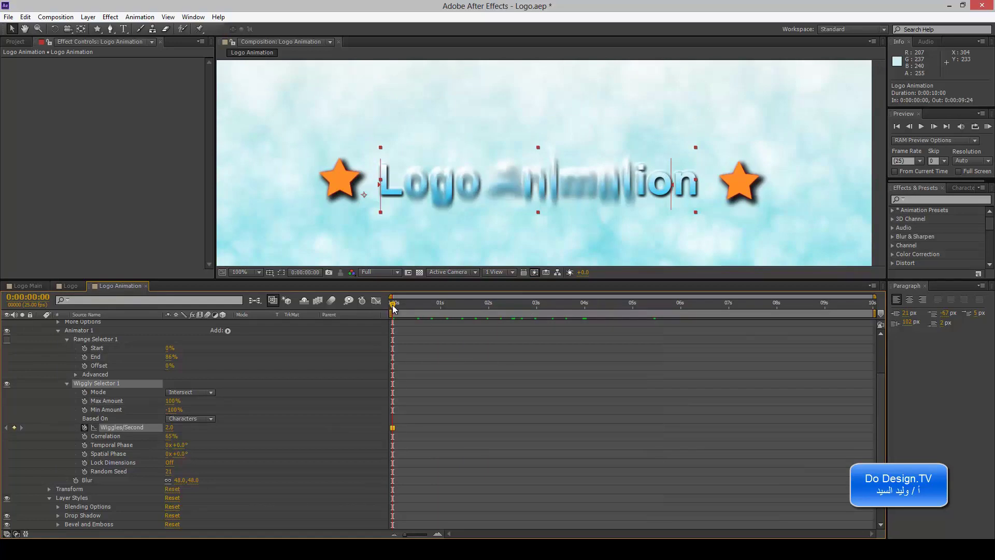
pyautogui.moveTo(393, 305); pyautogui.dragTo(503, 306)
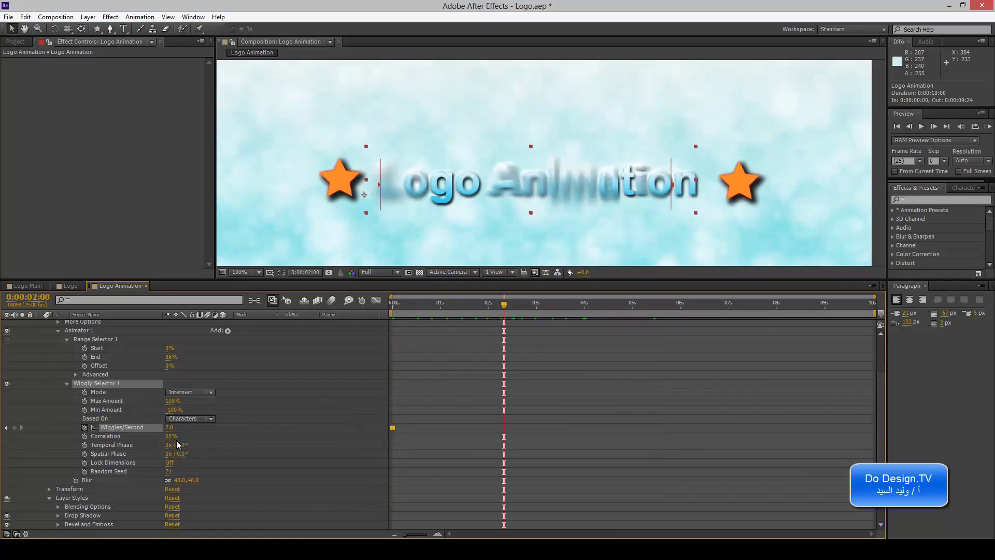
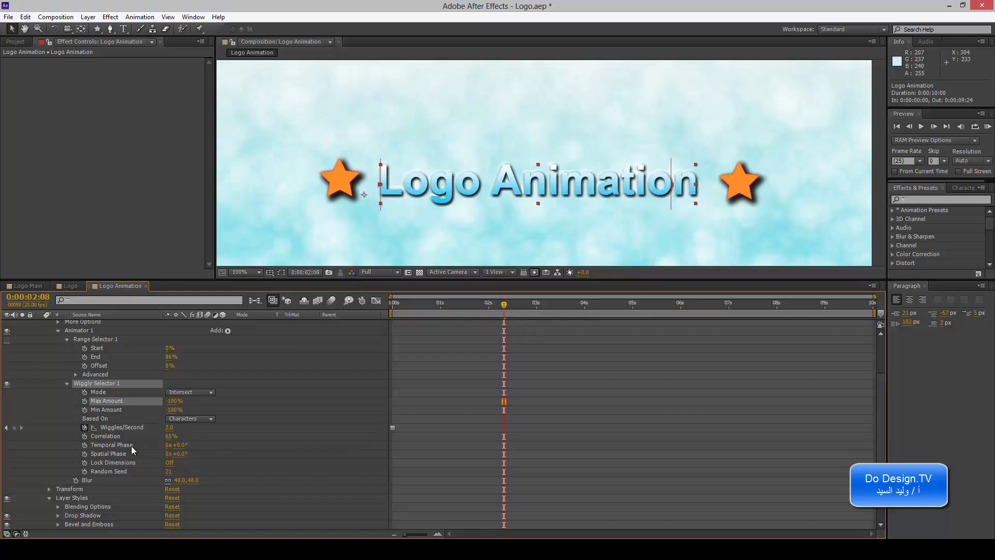
# Remove the Wiggles/Second keyframe and keyframe Max Amount from 100% at 0s to -100% at 0:00:02:16
pyautogui.click(85, 427)
pyautogui.click(119, 402)
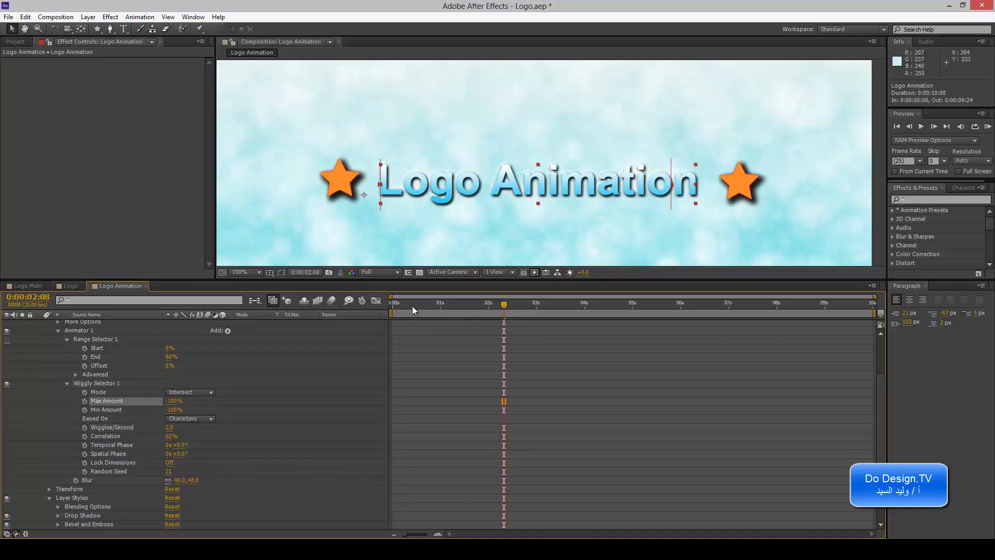
pyautogui.moveTo(413, 310); pyautogui.dragTo(361, 305)
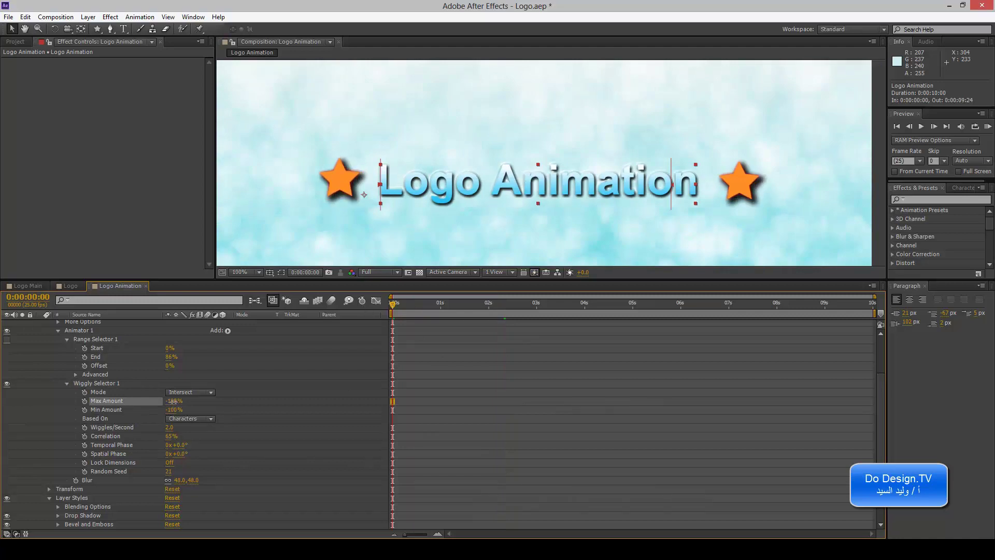
pyautogui.moveTo(173, 402); pyautogui.dragTo(367, 402)
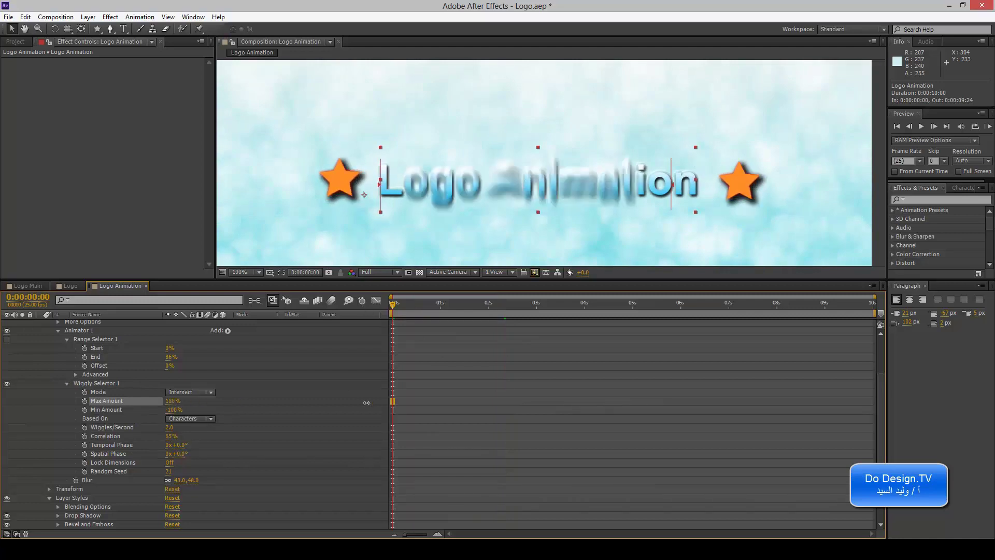
pyautogui.click(85, 401)
pyautogui.moveTo(393, 310); pyautogui.dragTo(519, 305)
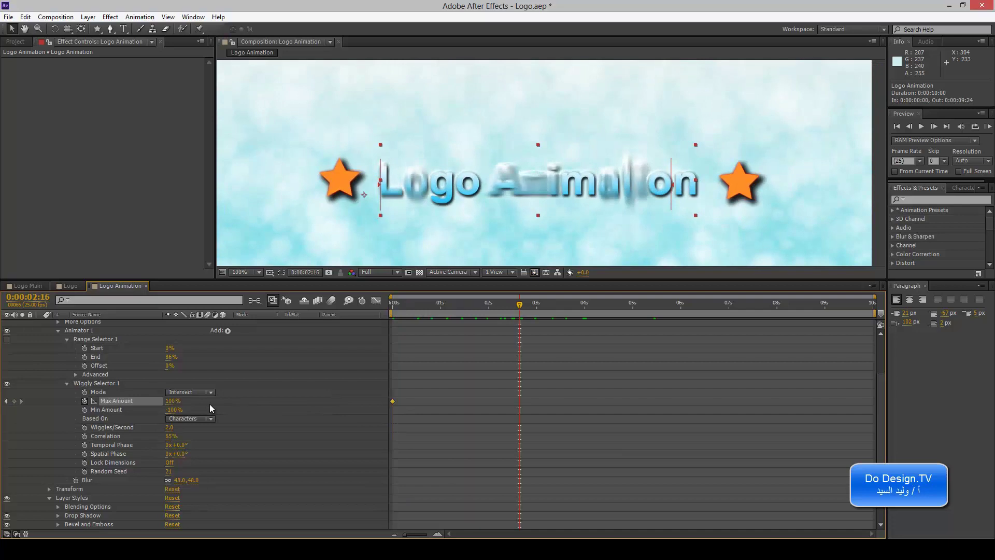
pyautogui.moveTo(174, 402); pyautogui.dragTo(39, 401)
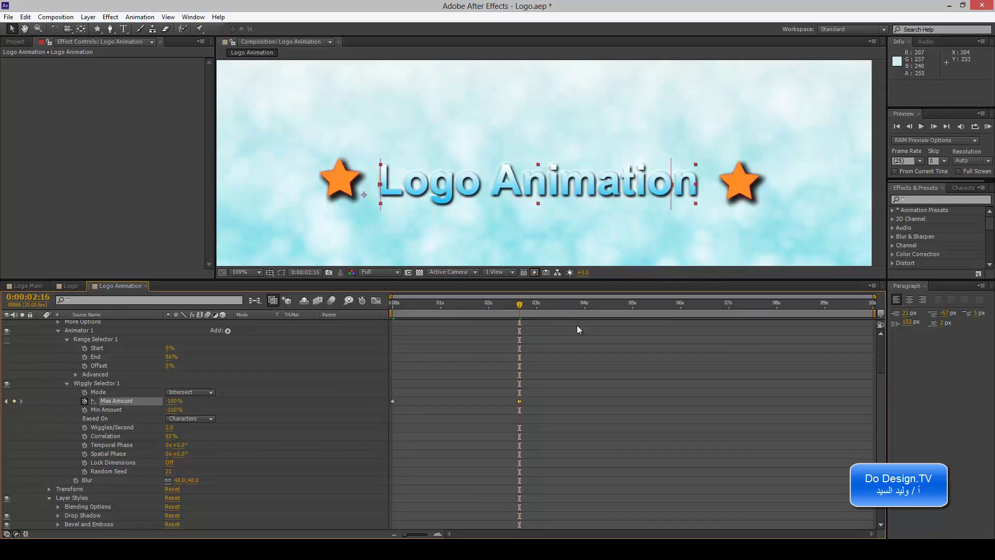
pyautogui.moveTo(522, 304)
pyautogui.mouseDown()
pyautogui.moveTo(437, 315)
pyautogui.moveTo(500, 314)
pyautogui.moveTo(436, 326)
pyautogui.mouseUp()
# Turn both Max Amount keyframes into hold keyframes and preview the held wiggle
pyautogui.moveTo(535, 399); pyautogui.dragTo(393, 403)
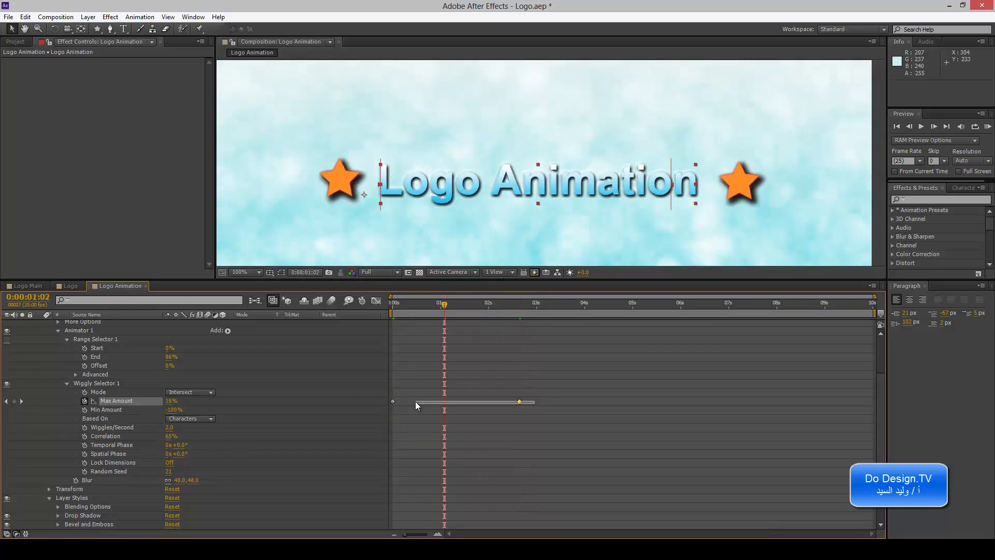
pyautogui.rightClick(392, 401)
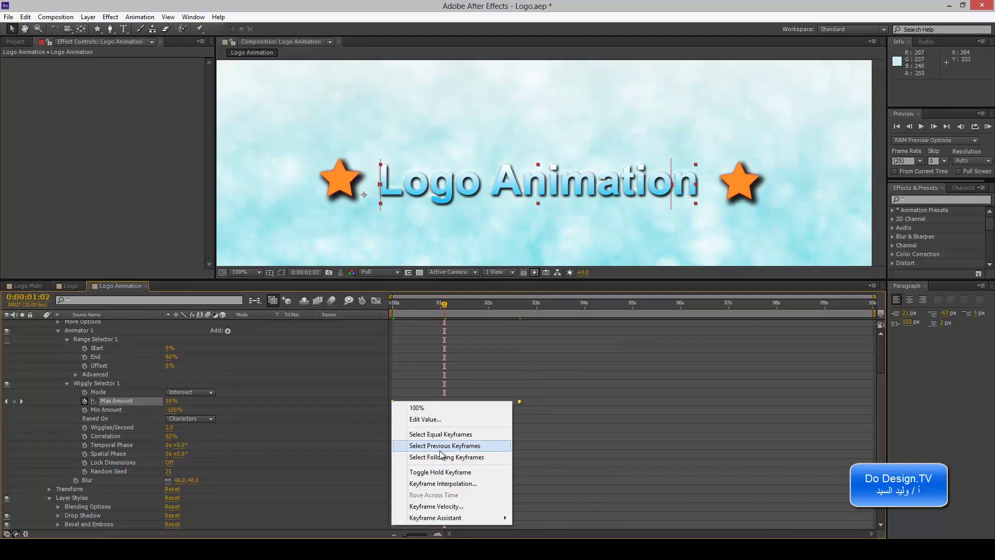
pyautogui.click(470, 472)
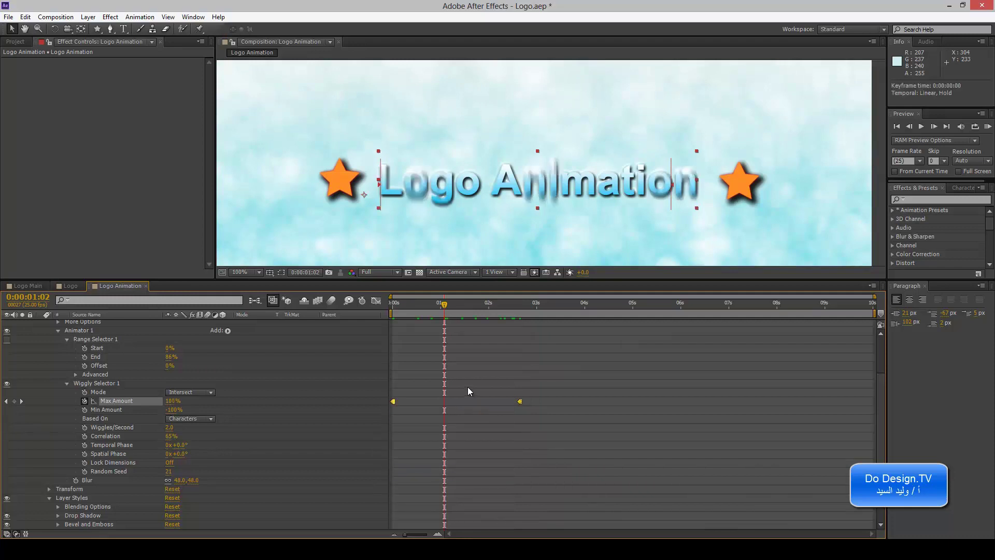
pyautogui.moveTo(447, 310)
pyautogui.mouseDown()
pyautogui.moveTo(389, 307)
pyautogui.moveTo(523, 313)
pyautogui.mouseUp()
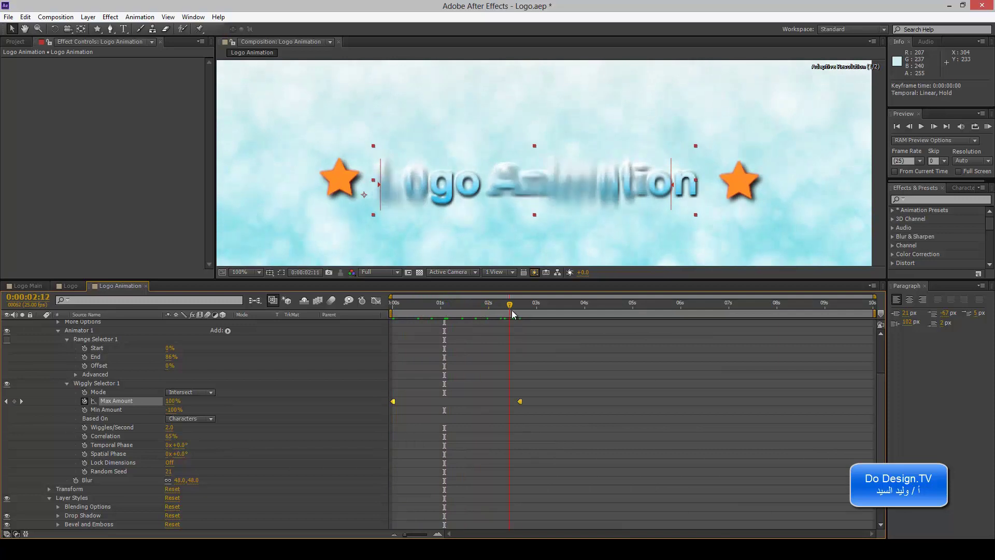
pyautogui.moveTo(523, 309)
pyautogui.mouseDown()
pyautogui.moveTo(638, 324)
pyautogui.moveTo(501, 325)
pyautogui.mouseUp()
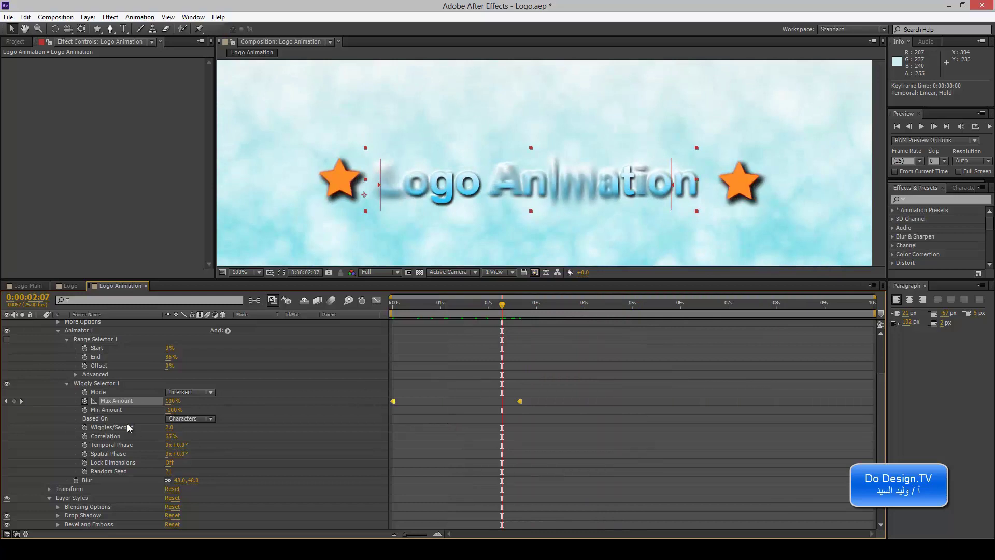
# Remove the Max Amount keyframes and set Wiggles/Second to 6.0, previewing the faster wiggle
pyautogui.click(121, 383)
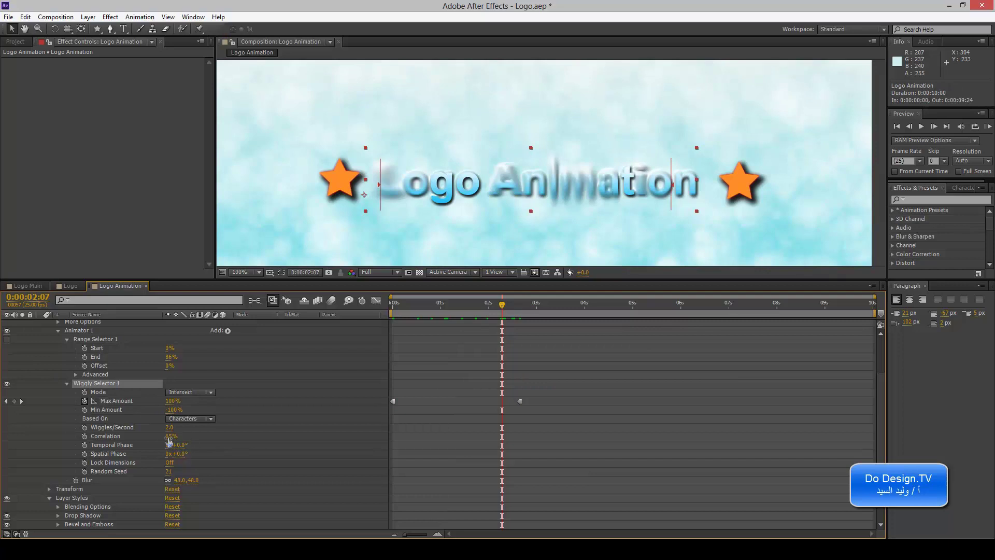
pyautogui.click(82, 401)
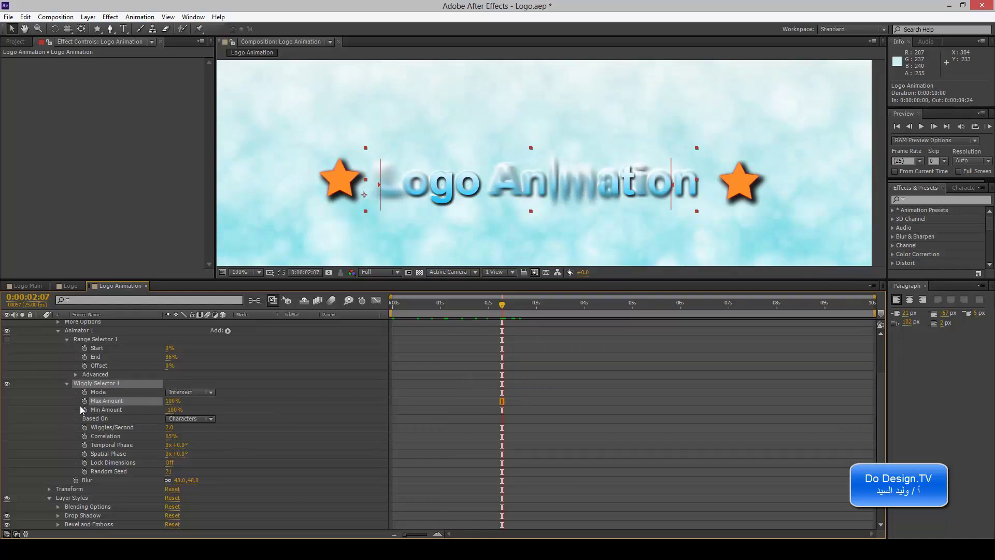
pyautogui.click(145, 427)
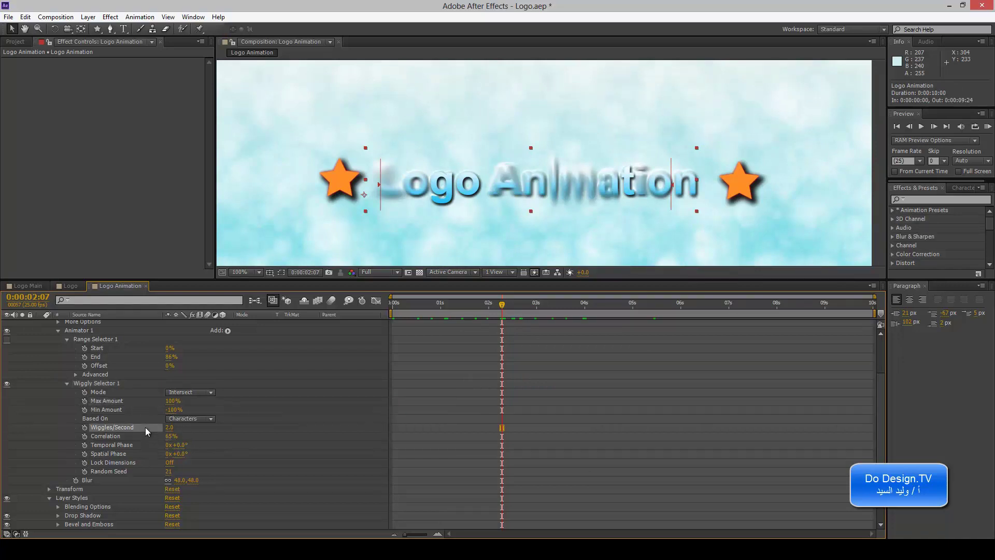
pyautogui.click(168, 427)
pyautogui.write('6')
pyautogui.press('Return')
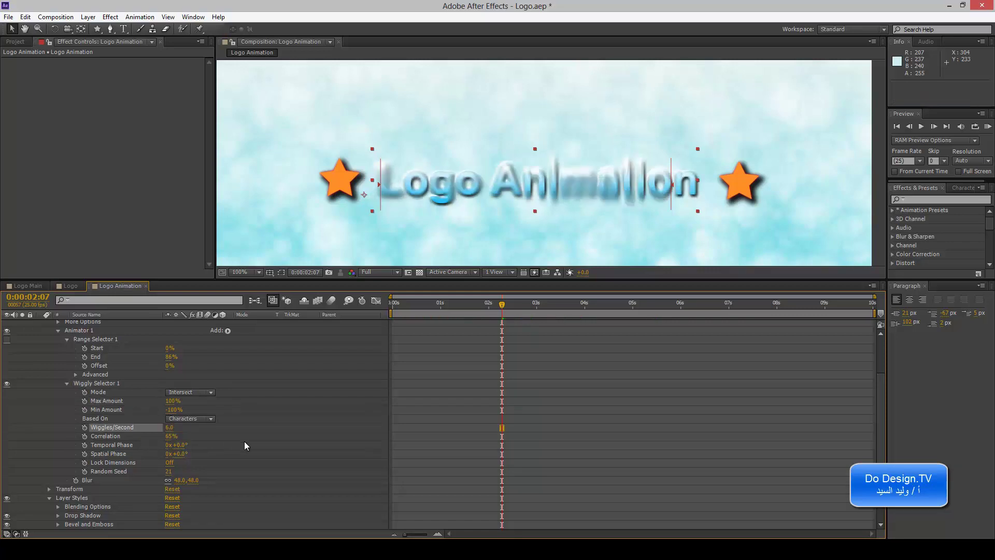
pyautogui.moveTo(490, 303)
pyautogui.mouseDown()
pyautogui.moveTo(436, 309)
pyautogui.moveTo(489, 309)
pyautogui.moveTo(443, 310)
pyautogui.moveTo(487, 307)
pyautogui.moveTo(469, 307)
pyautogui.mouseUp()
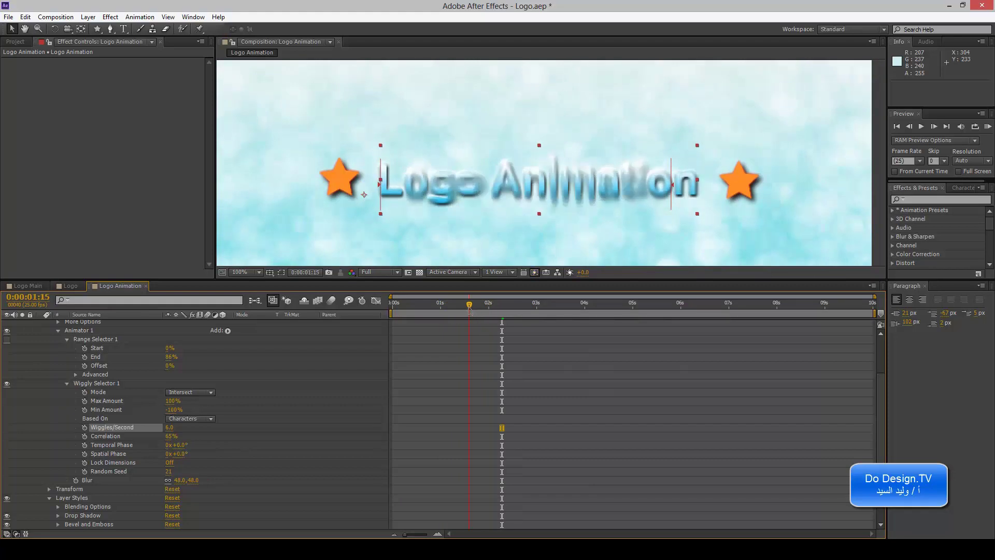
# Base the wiggly selector on Words and raise Wiggles/Second to 10.0
pyautogui.click(212, 421)
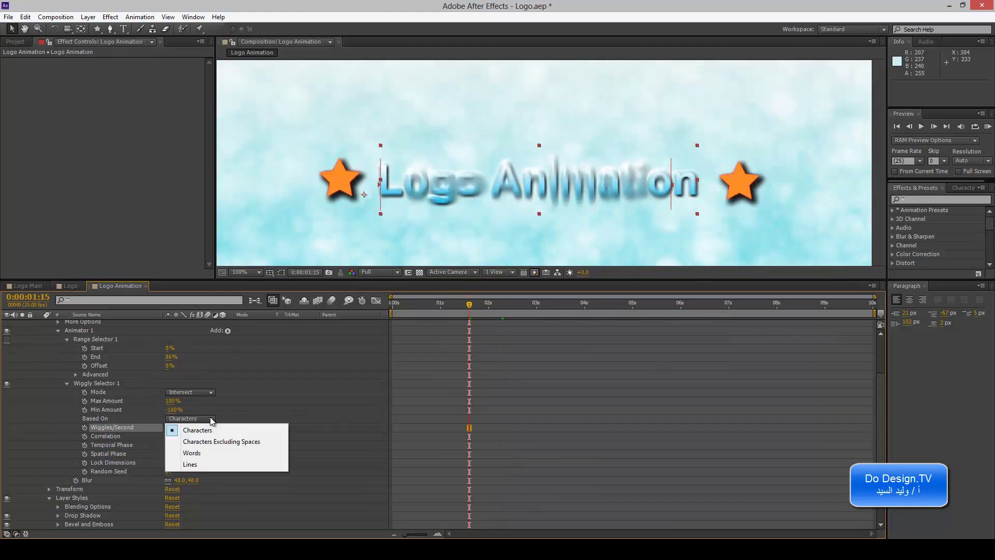
pyautogui.click(213, 449)
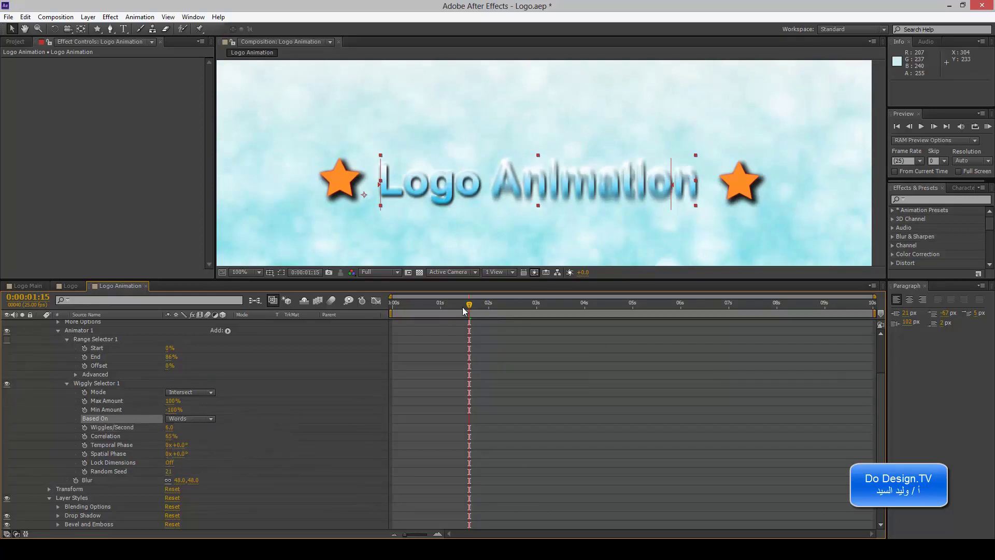
pyautogui.moveTo(459, 303)
pyautogui.mouseDown()
pyautogui.moveTo(402, 303)
pyautogui.moveTo(480, 310)
pyautogui.mouseUp()
pyautogui.click(169, 428)
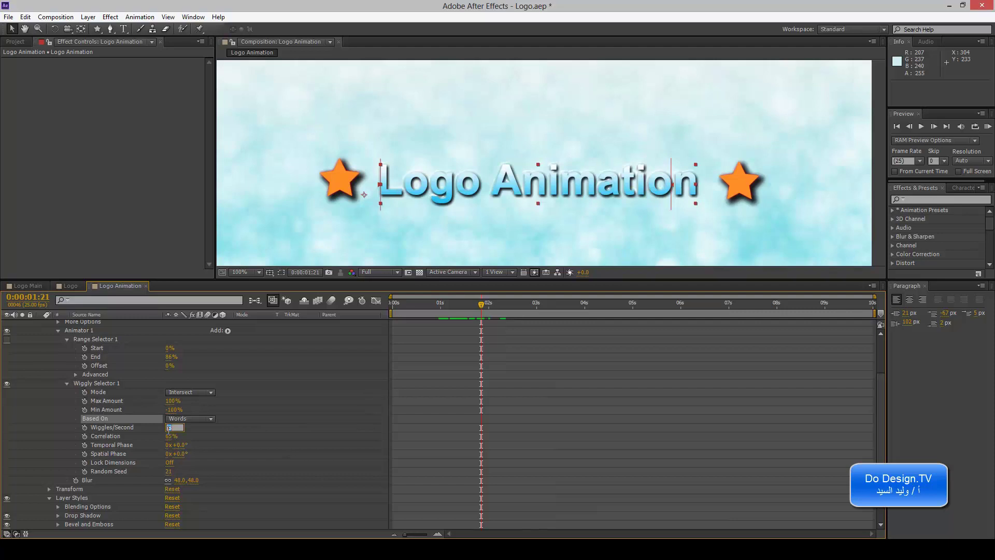
pyautogui.press('Return')
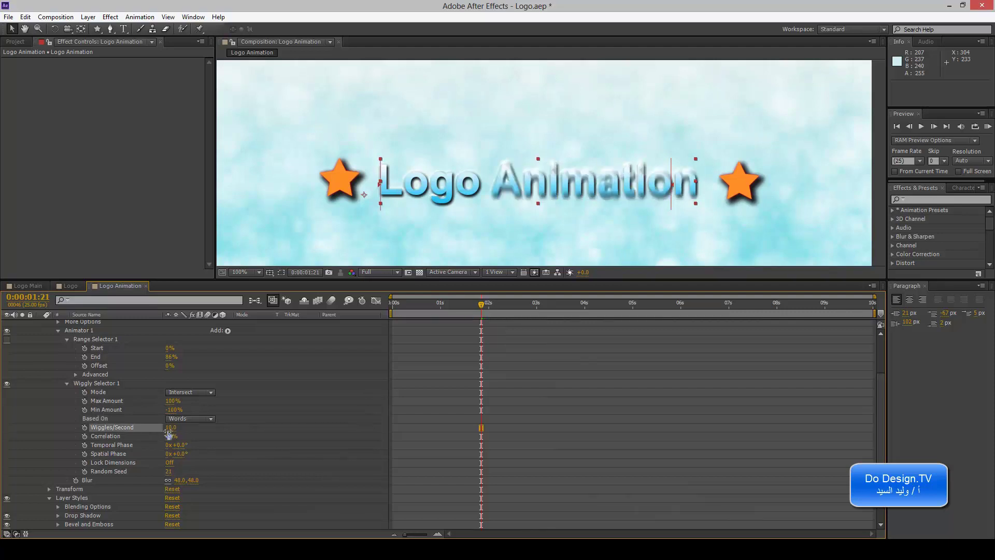
pyautogui.moveTo(480, 306)
pyautogui.mouseDown()
pyautogui.moveTo(441, 306)
pyautogui.moveTo(468, 309)
pyautogui.mouseUp()
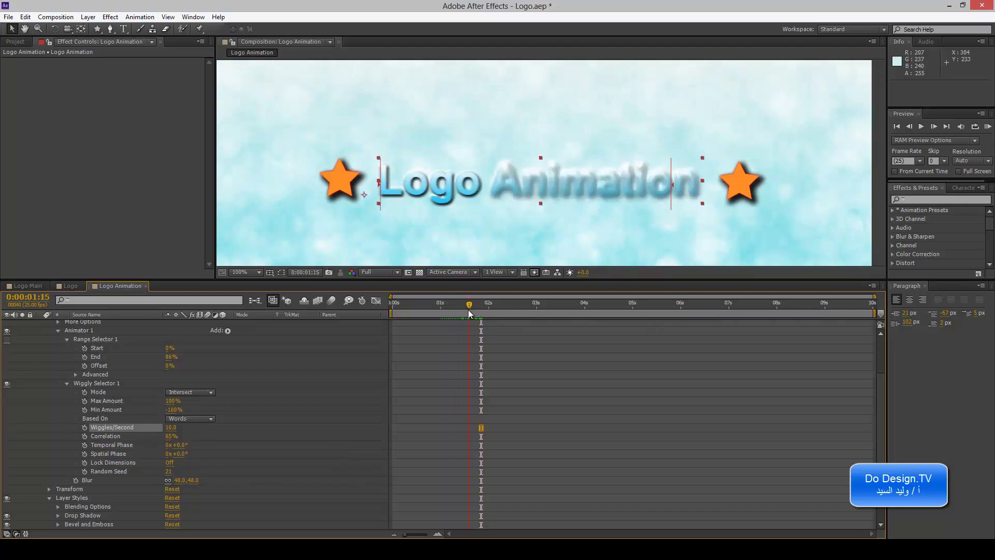
# Switch the wiggly selector to act on Lines and preview the result
pyautogui.click(196, 419)
pyautogui.click(222, 464)
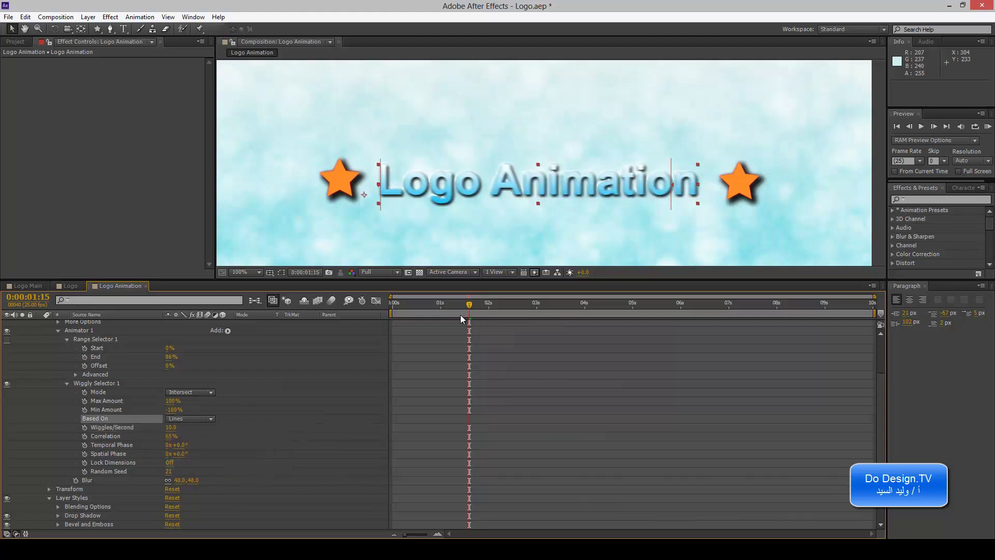
pyautogui.moveTo(468, 306)
pyautogui.mouseDown()
pyautogui.moveTo(407, 305)
pyautogui.moveTo(428, 305)
pyautogui.mouseUp()
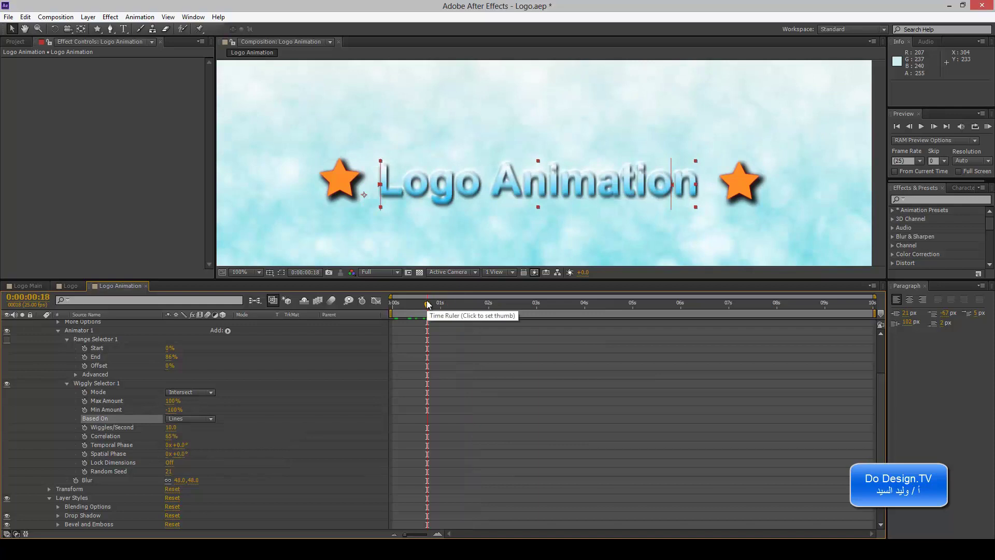
pyautogui.moveTo(427, 304)
pyautogui.mouseDown()
pyautogui.moveTo(409, 305)
pyautogui.moveTo(458, 306)
pyautogui.moveTo(427, 306)
pyautogui.moveTo(446, 306)
pyautogui.mouseUp()
# Try the wiggly selector mode as Add, then Subtract, previewing each
pyautogui.click(209, 419)
pyautogui.click(209, 393)
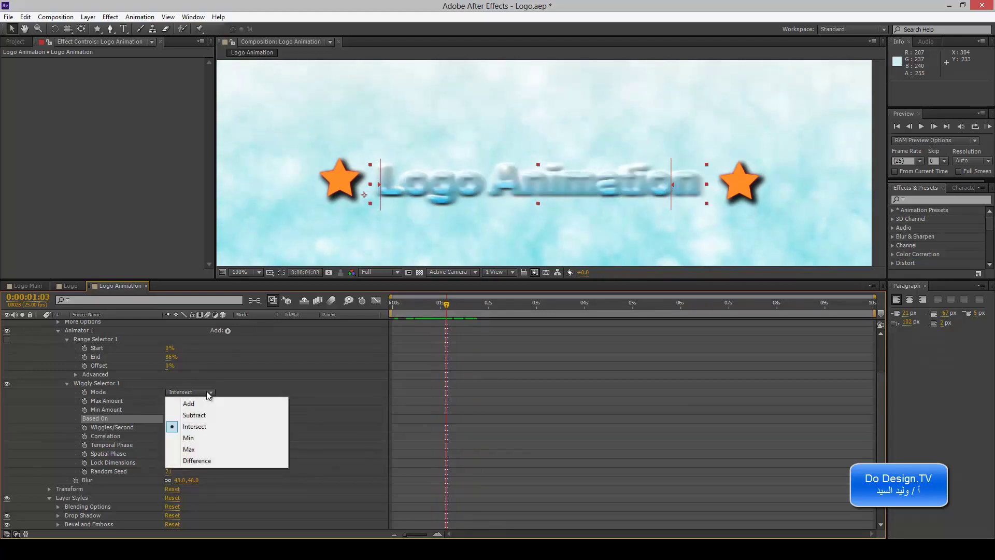
pyautogui.click(213, 404)
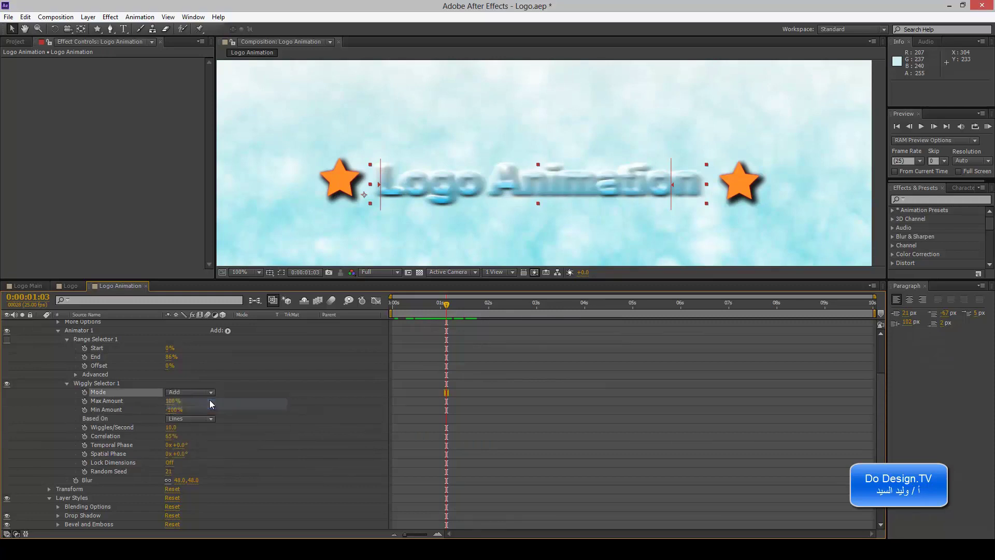
pyautogui.moveTo(446, 305)
pyautogui.mouseDown()
pyautogui.moveTo(489, 307)
pyautogui.moveTo(461, 310)
pyautogui.mouseUp()
pyautogui.click(191, 392)
pyautogui.click(204, 418)
pyautogui.moveTo(461, 304)
pyautogui.mouseDown()
pyautogui.moveTo(487, 307)
pyautogui.moveTo(464, 304)
pyautogui.mouseUp()
# Compare the Intersect, Min and Difference wiggly selector modes on the logo
pyautogui.click(197, 393)
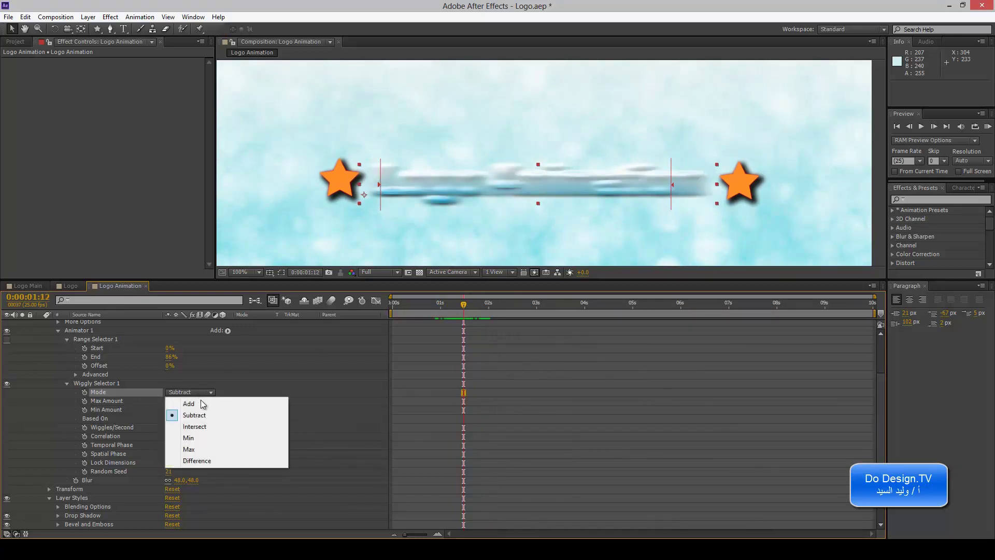
pyautogui.click(208, 427)
pyautogui.moveTo(467, 303); pyautogui.dragTo(481, 304)
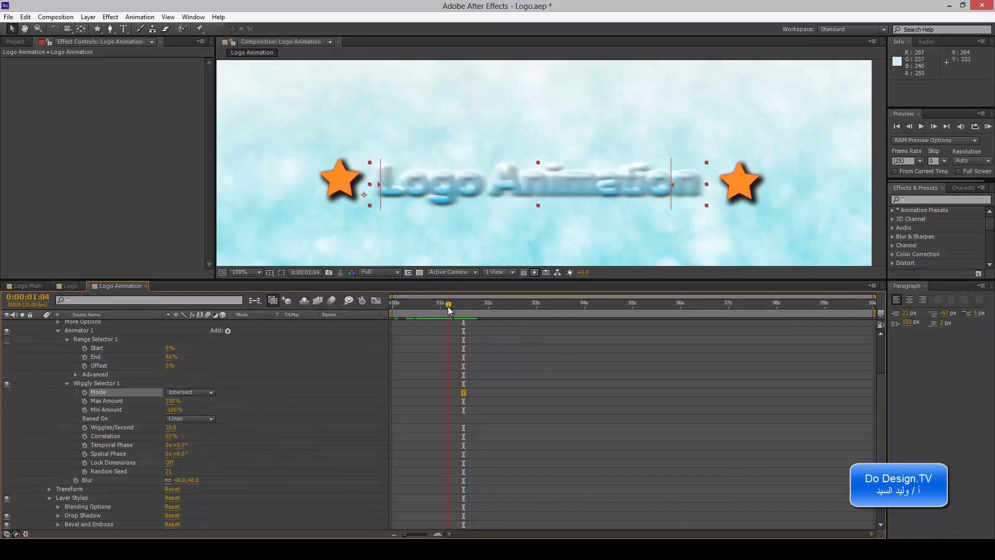
pyautogui.click(202, 392)
pyautogui.click(210, 435)
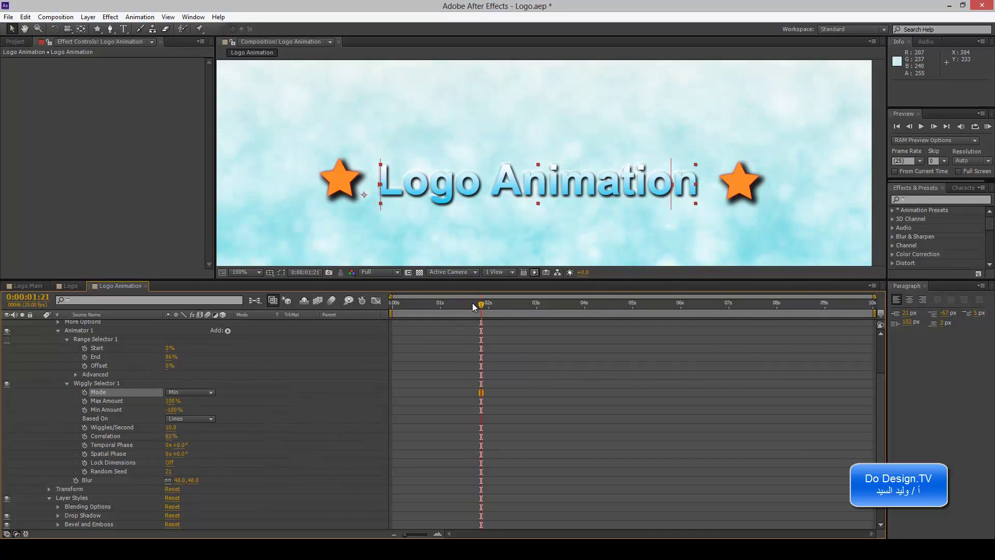
pyautogui.moveTo(473, 307); pyautogui.dragTo(492, 309)
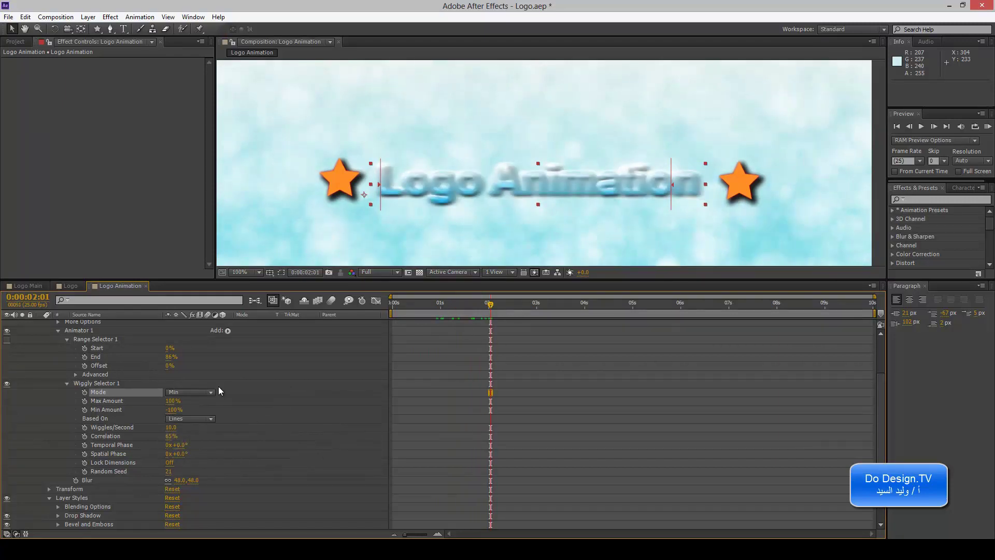
pyautogui.click(210, 392)
pyautogui.click(208, 459)
pyautogui.click(491, 306)
pyautogui.moveTo(491, 306); pyautogui.dragTo(473, 306)
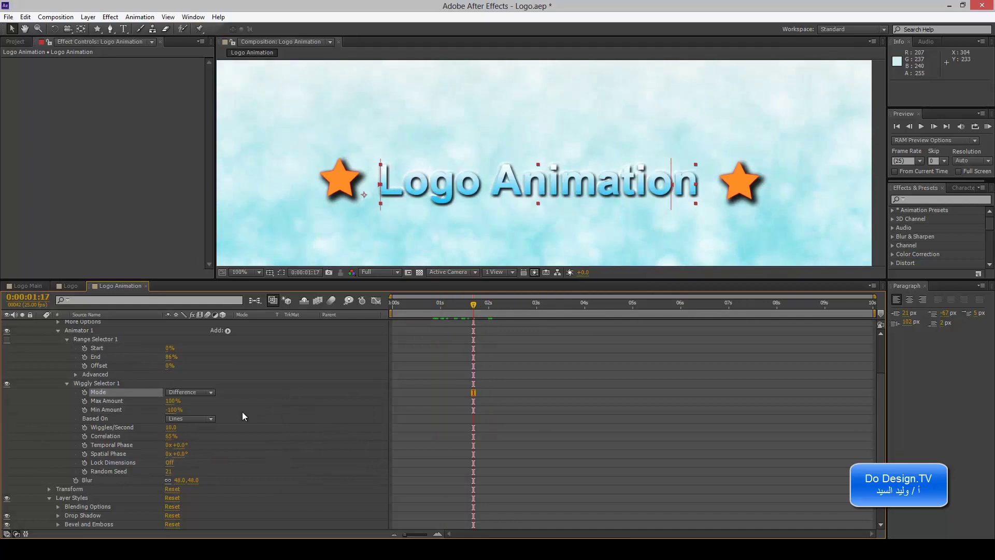
# Set the wiggly selector mode back to Subtract and preview with Range Selector 1 disabled
pyautogui.click(207, 392)
pyautogui.click(207, 413)
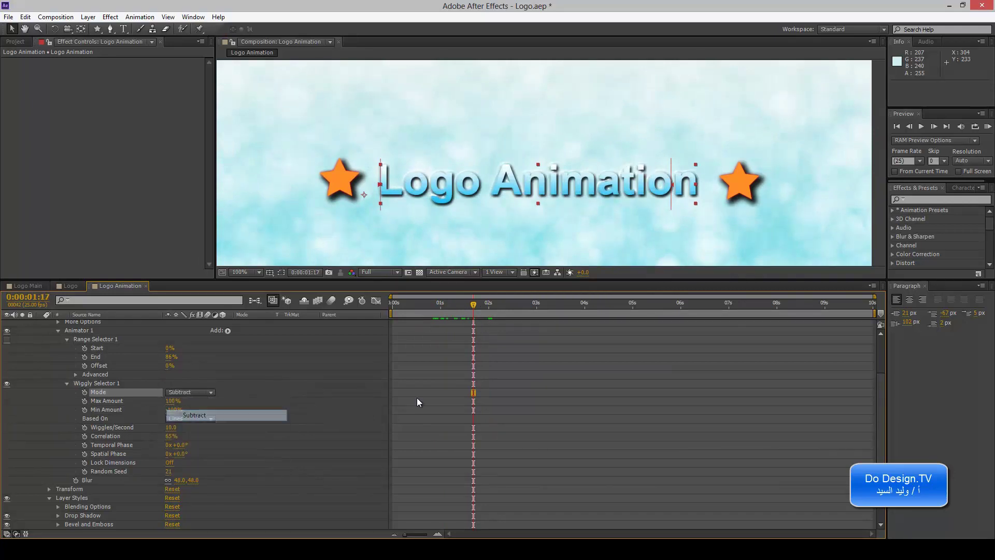
pyautogui.moveTo(467, 303); pyautogui.dragTo(450, 303)
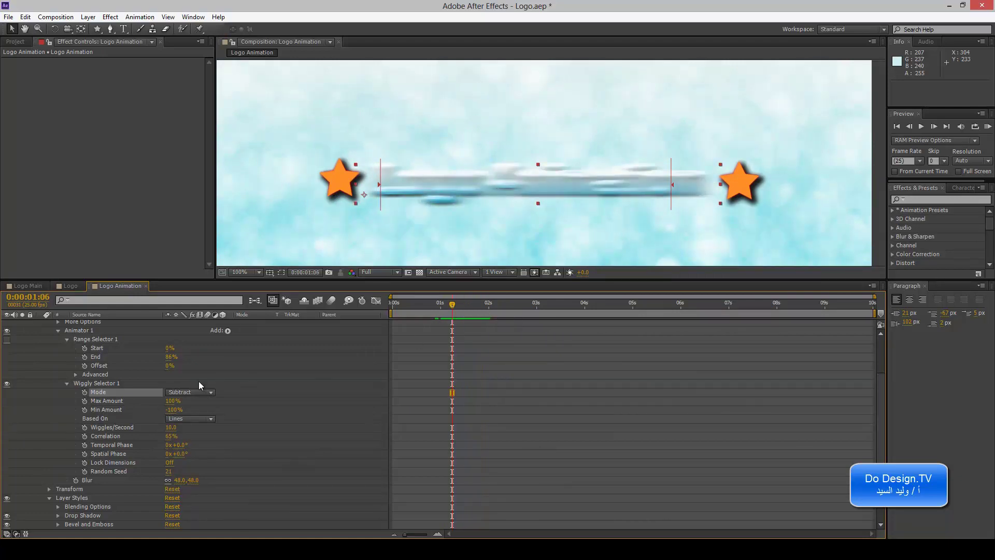
pyautogui.click(6, 340)
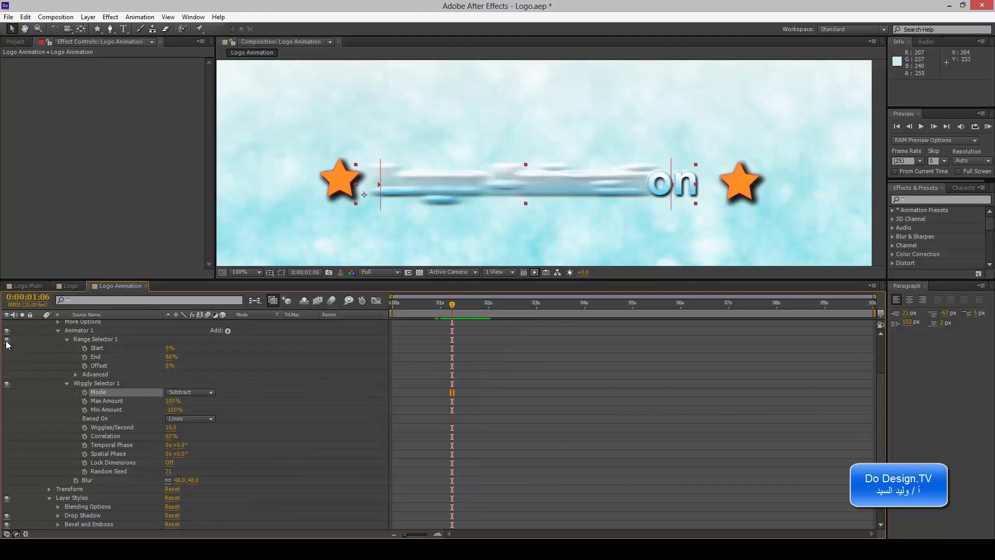
pyautogui.moveTo(452, 306); pyautogui.dragTo(454, 306)
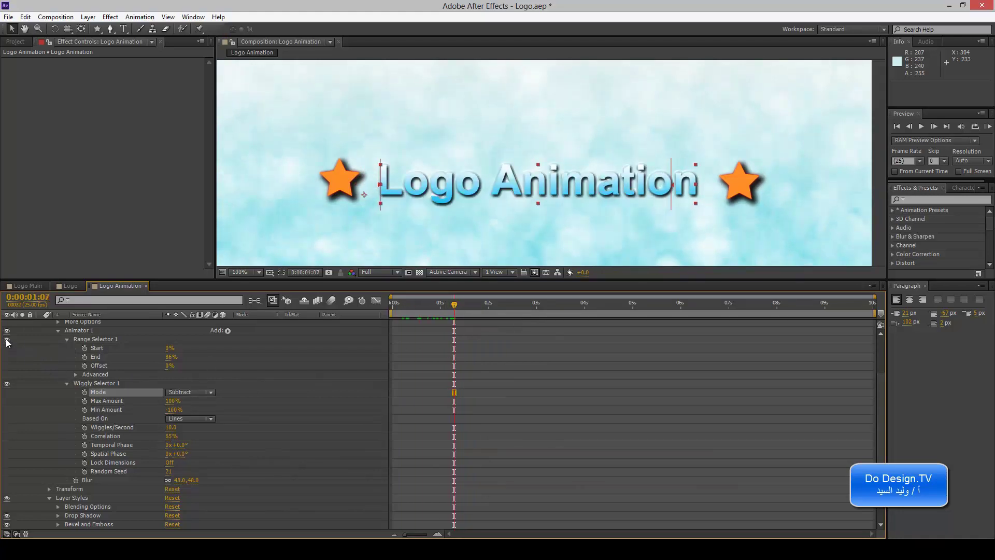
# Delete Range Selector 1 and add an Expression selector to Animator 1
pyautogui.click(104, 338)
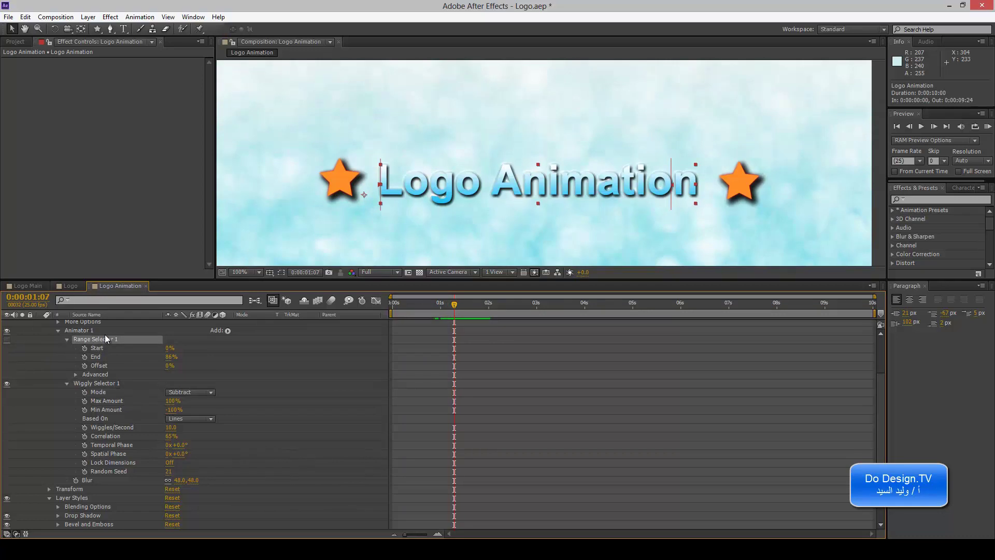
pyautogui.press('Delete')
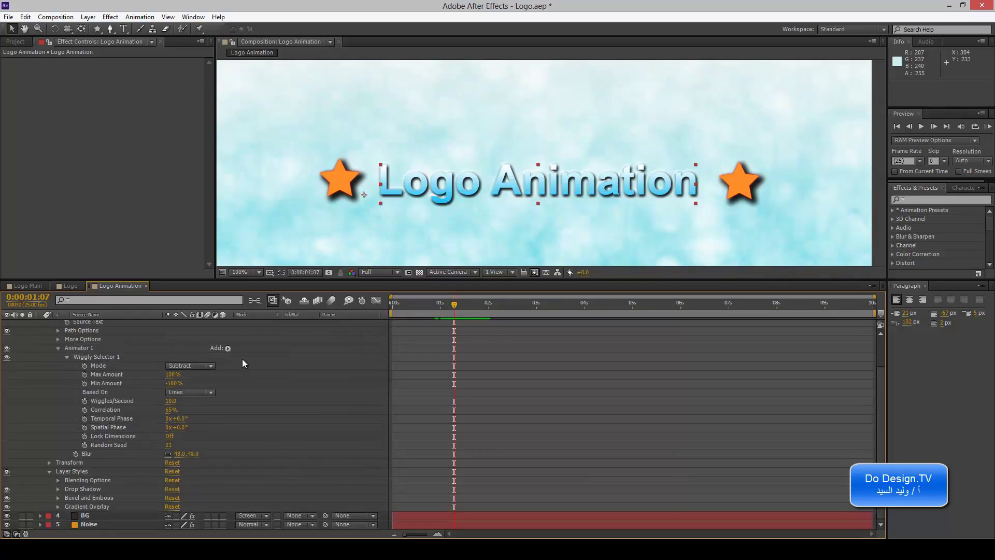
pyautogui.click(228, 348)
pyautogui.moveTo(262, 363)
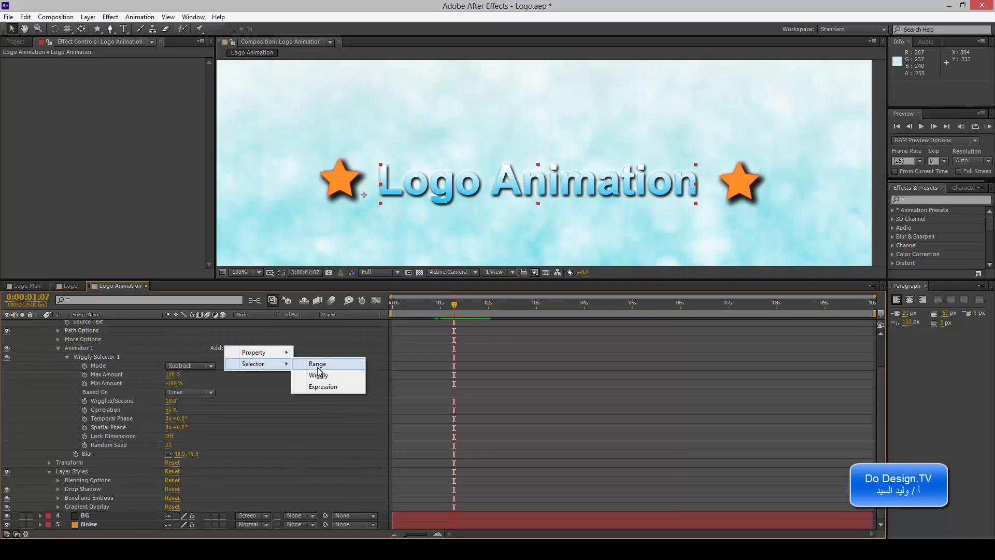
pyautogui.click(323, 387)
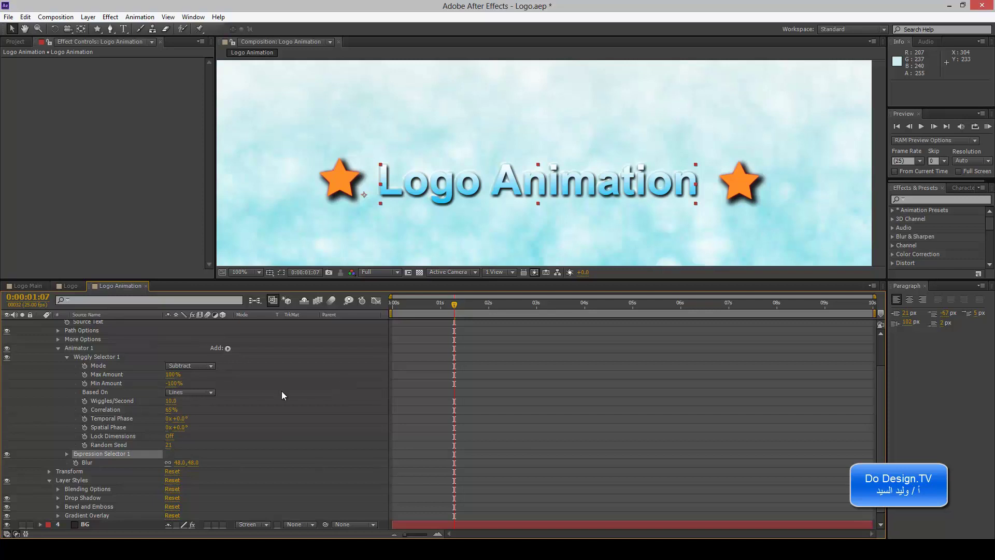
pyautogui.scroll(-1, 262, 402)
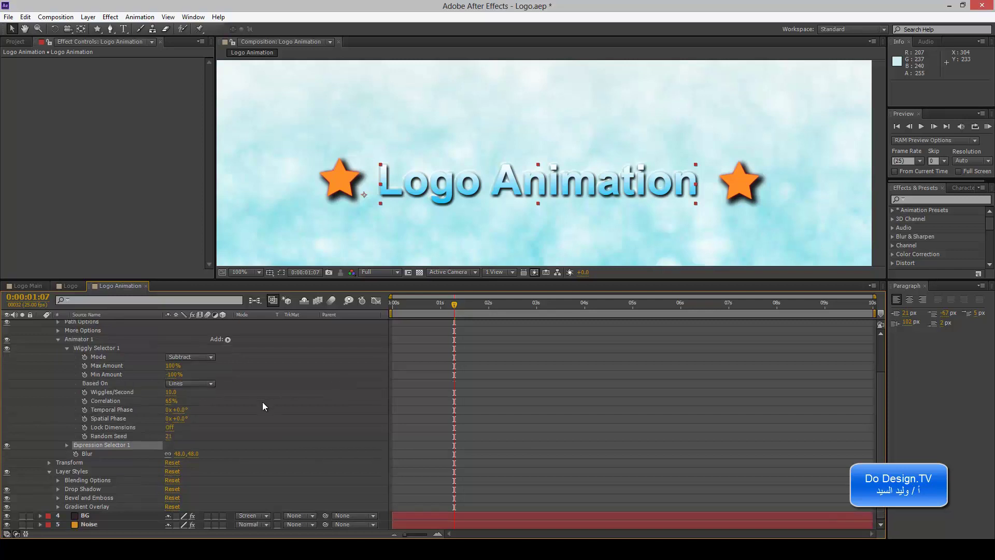
pyautogui.click(108, 347)
pyautogui.moveTo(440, 307)
pyautogui.mouseDown()
pyautogui.moveTo(499, 315)
pyautogui.moveTo(452, 316)
pyautogui.moveTo(493, 316)
pyautogui.moveTo(446, 306)
pyautogui.moveTo(469, 307)
pyautogui.mouseUp()
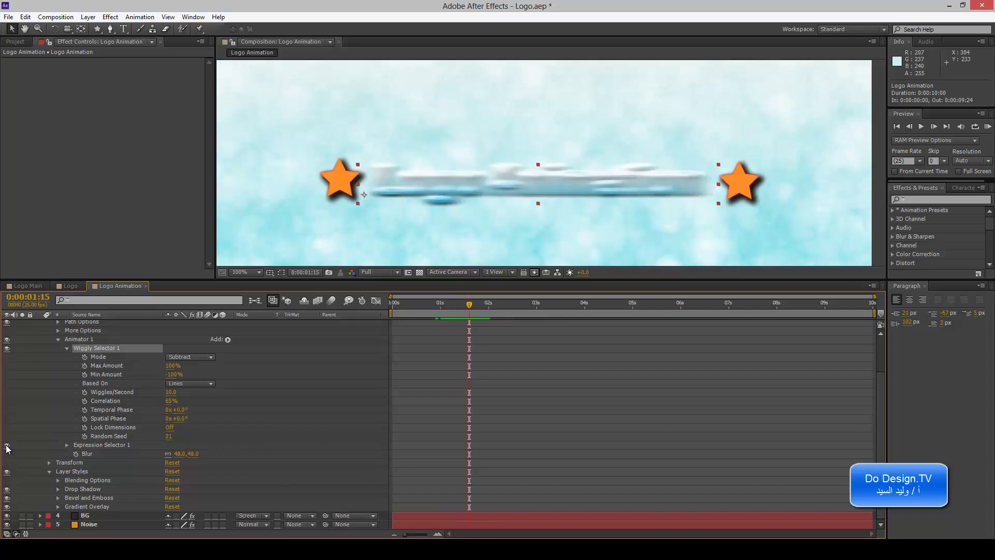
# Set Expression Selector 1's Based On to Words and reveal its Amount expression
pyautogui.click(66, 444)
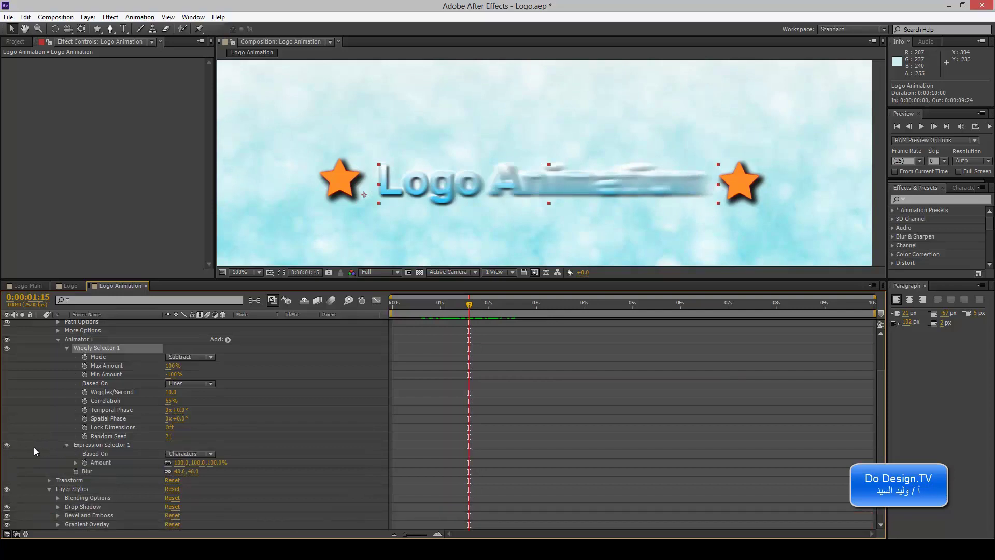
pyautogui.scroll(-2, 34, 450)
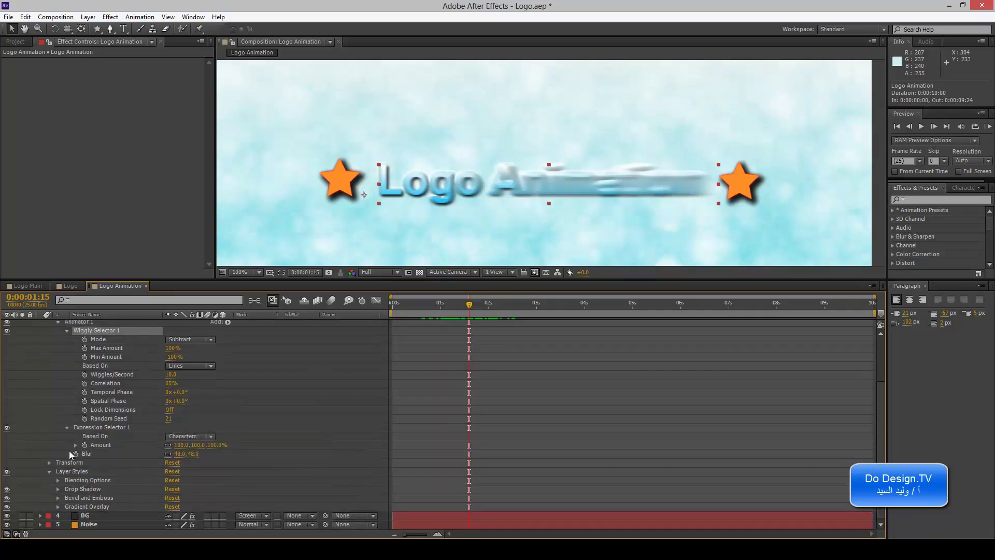
pyautogui.click(188, 436)
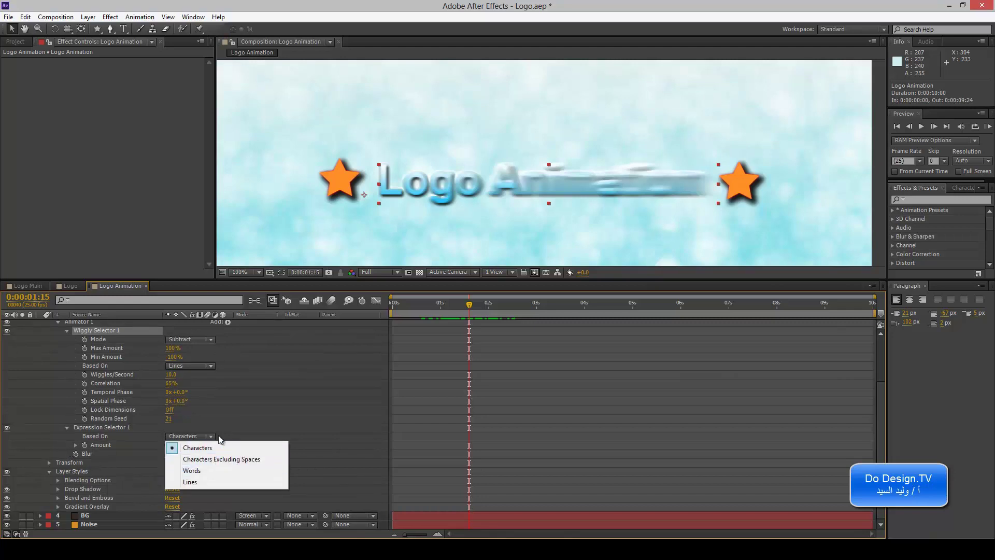
pyautogui.click(222, 472)
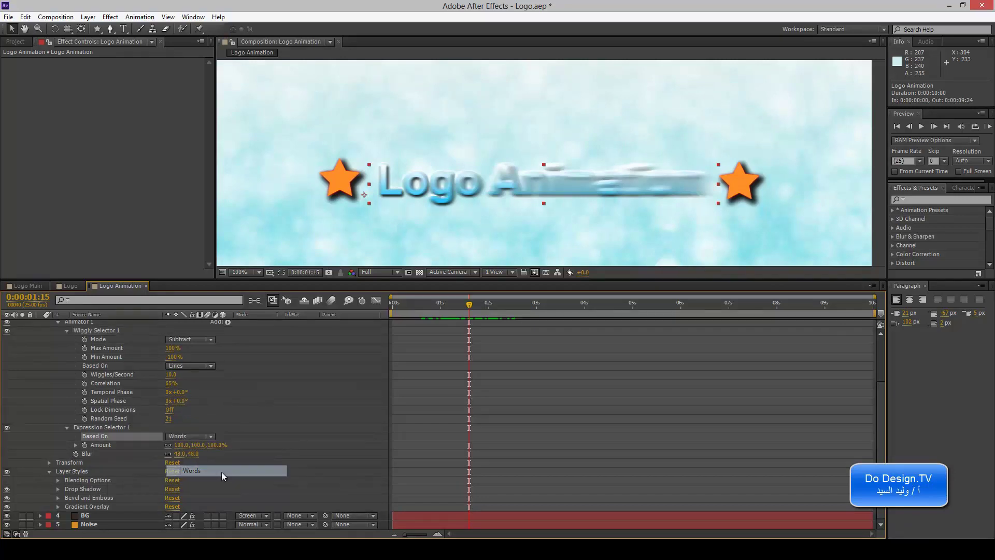
pyautogui.click(74, 447)
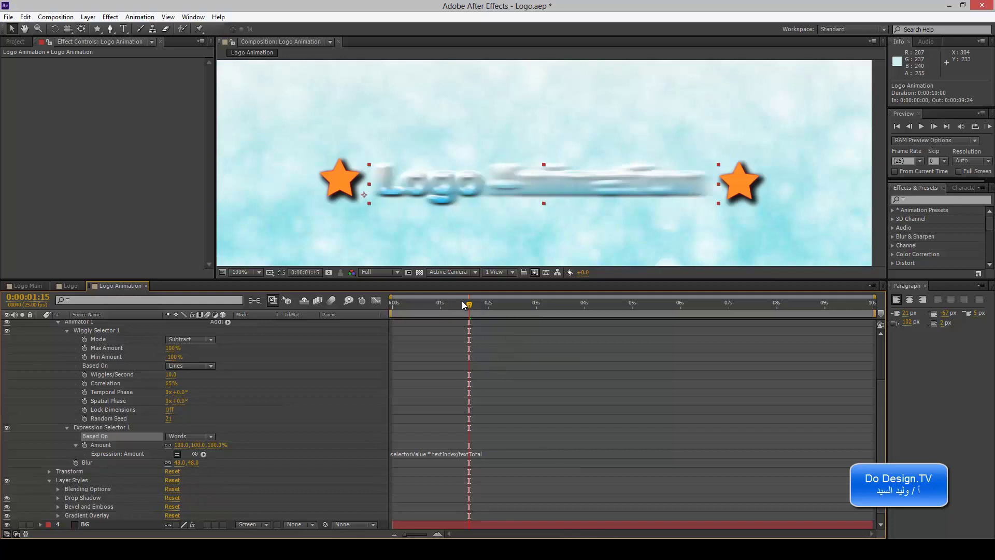
pyautogui.moveTo(462, 308); pyautogui.dragTo(471, 306)
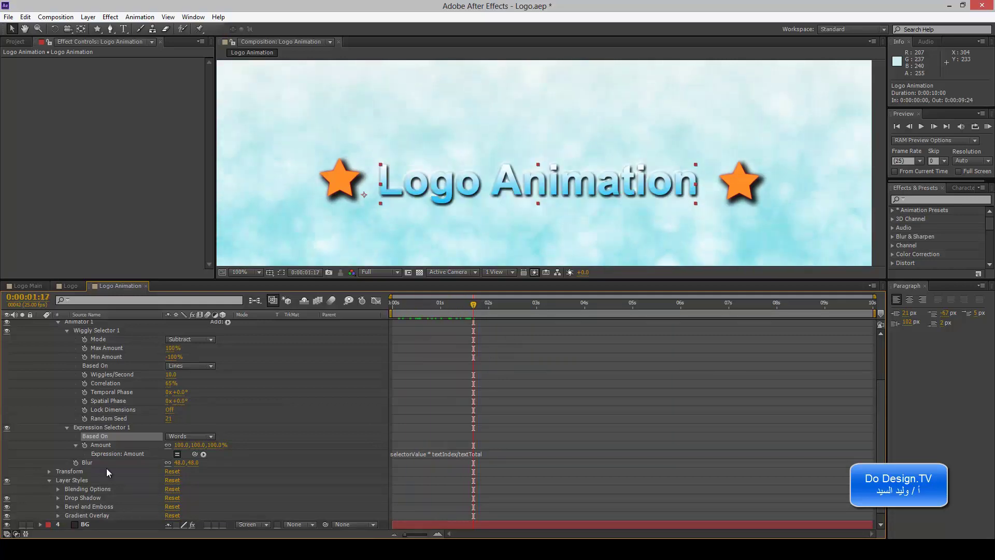
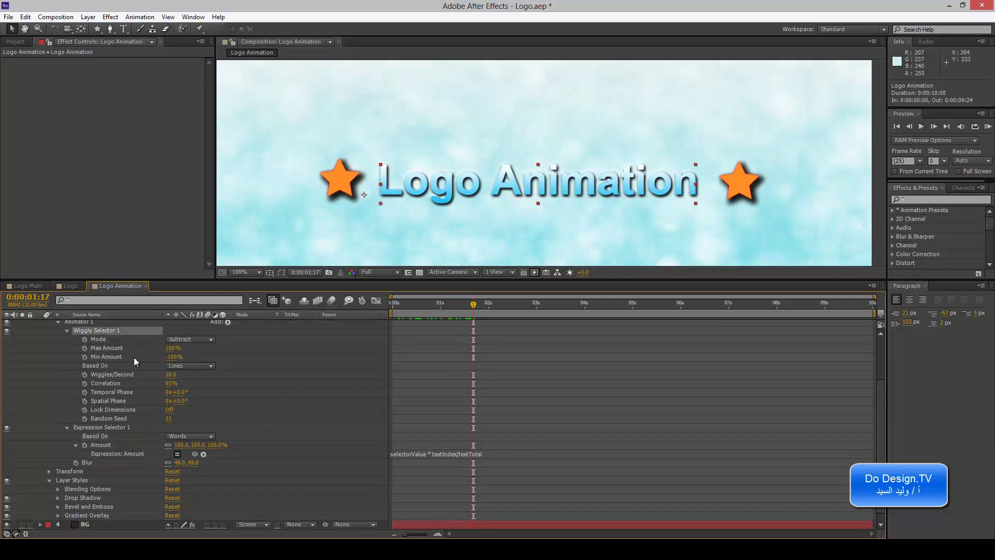
# Disable Wiggly Selector 1, preview the text, and select Expression Selector 1
pyautogui.click(7, 330)
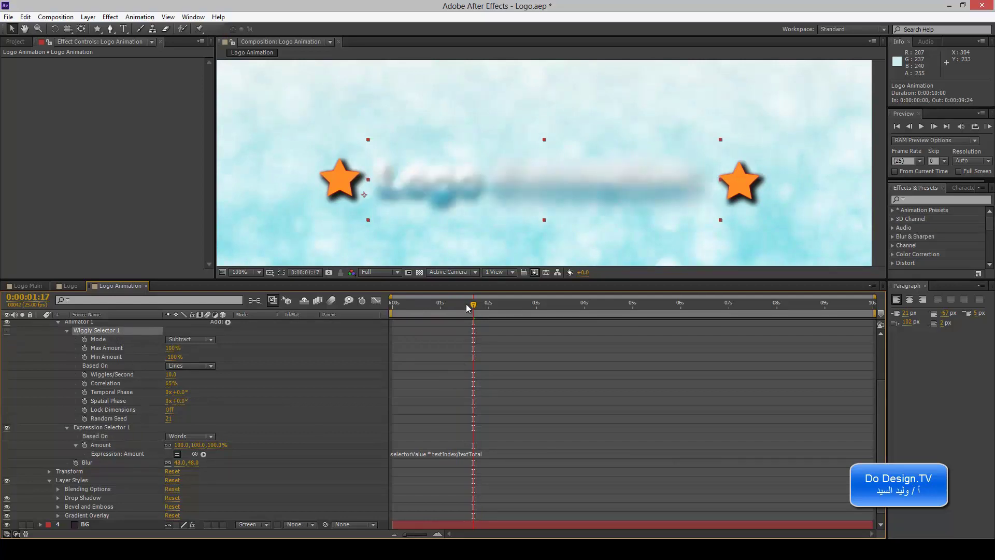
pyautogui.moveTo(450, 311); pyautogui.dragTo(472, 309)
pyautogui.click(116, 428)
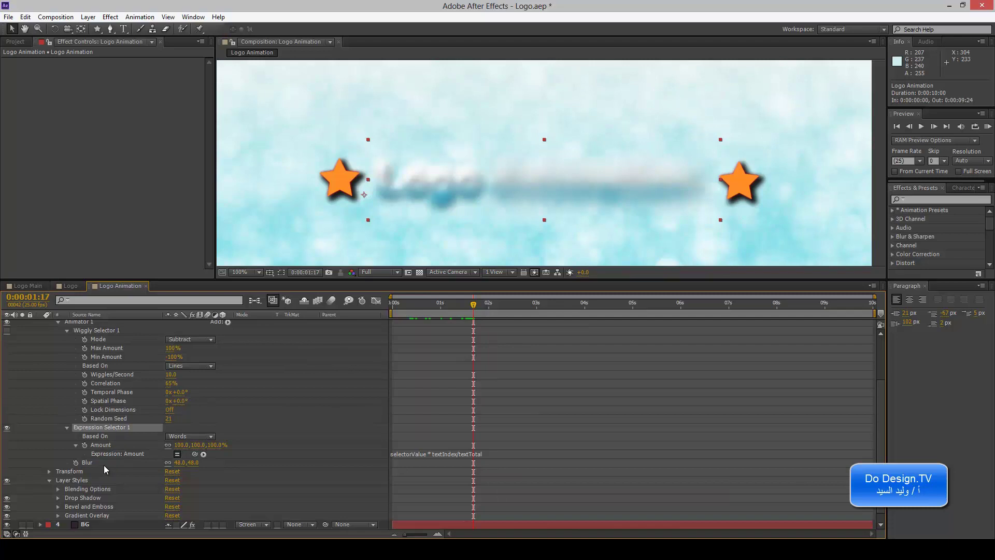
pyautogui.click(125, 464)
pyautogui.click(115, 427)
# Set Blur to 0,0 and start replacing the Amount expression with wiggle(1,10)
pyautogui.click(456, 454)
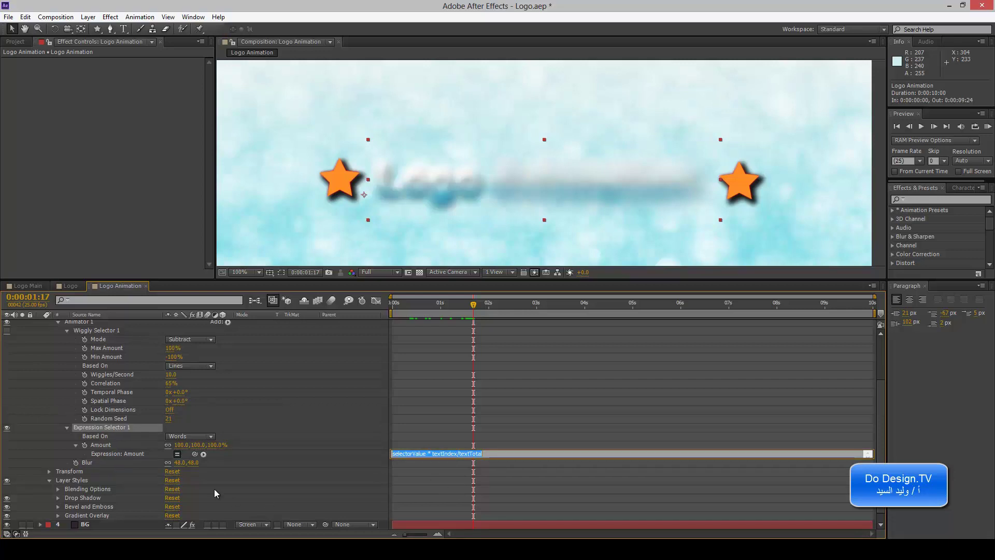
pyautogui.moveTo(179, 462); pyautogui.dragTo(129, 462)
pyautogui.click(451, 454)
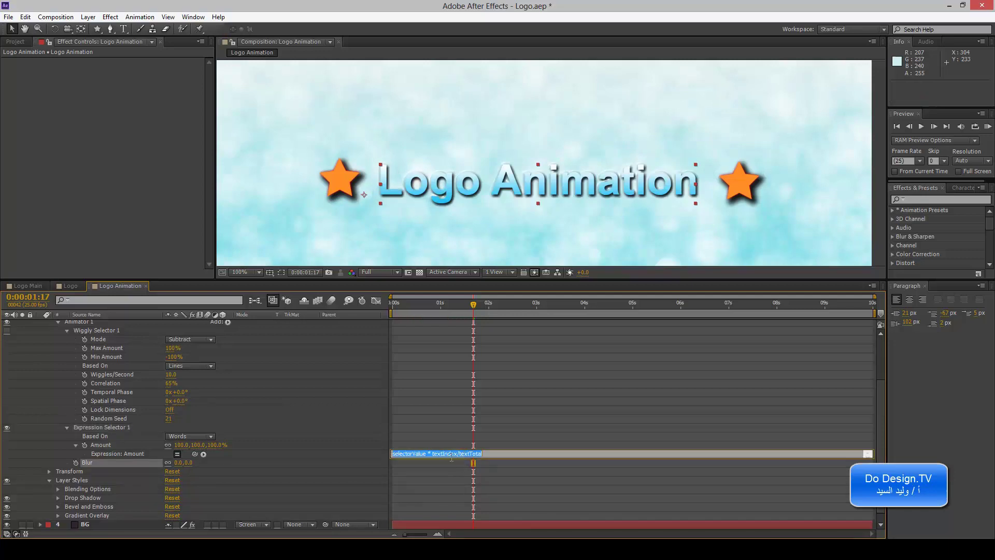
pyautogui.write('wi')
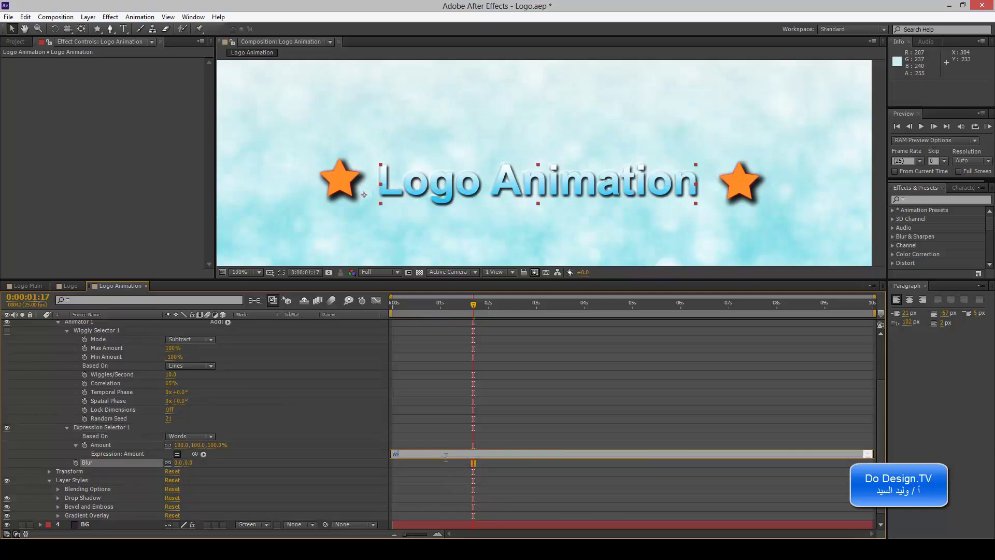
pyautogui.write('ggle(1,10')
# Commit the wiggle(1,10) expression and raise Blur to 11,11, previewing the blurred text
pyautogui.click(439, 471)
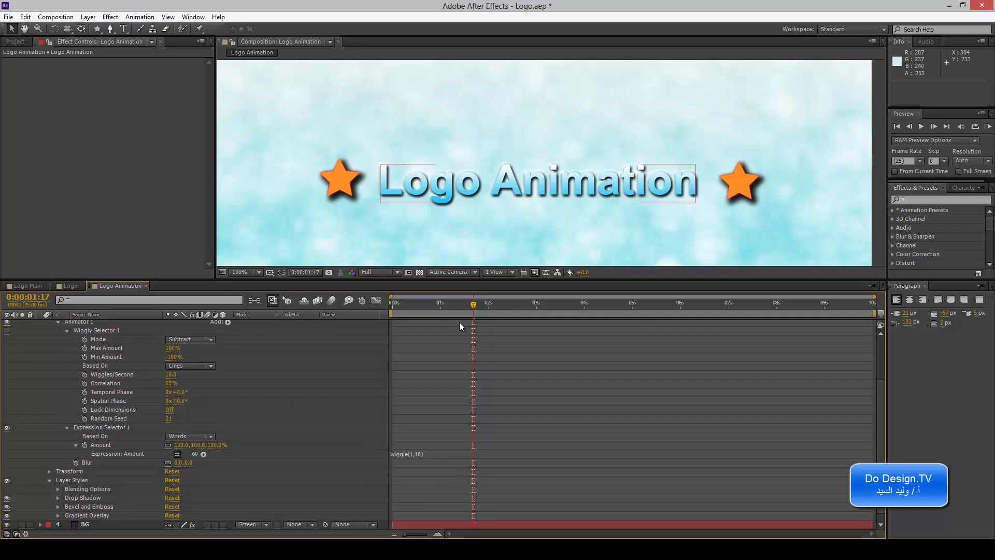
pyautogui.moveTo(454, 304); pyautogui.dragTo(431, 303)
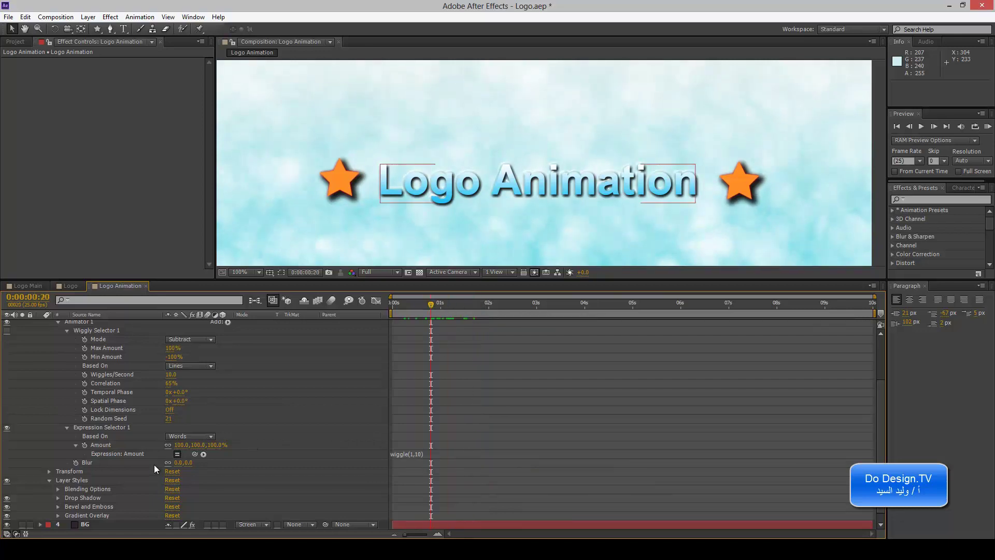
pyautogui.moveTo(176, 462); pyautogui.dragTo(182, 463)
pyautogui.moveTo(444, 310)
pyautogui.mouseDown()
pyautogui.moveTo(650, 310)
pyautogui.moveTo(641, 310)
pyautogui.mouseUp()
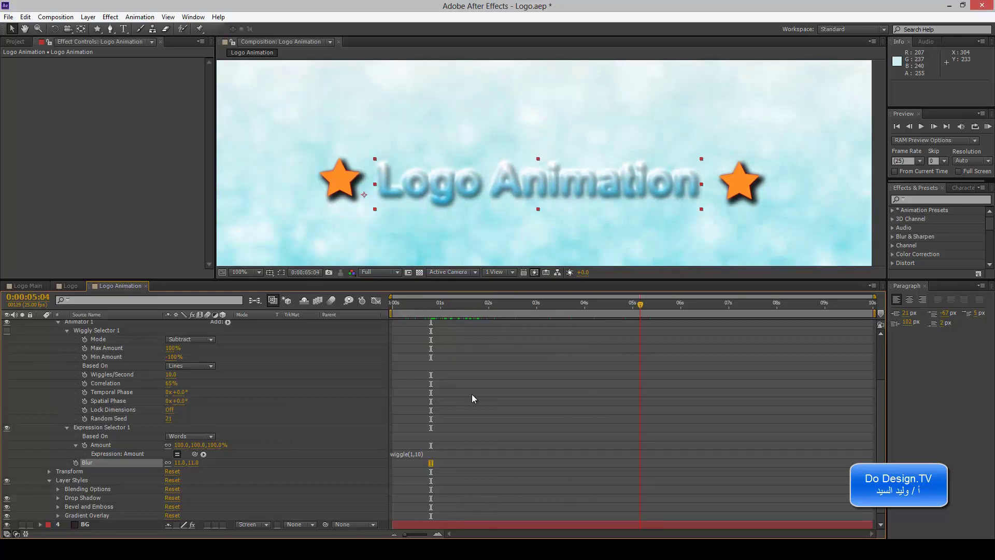
# Change the expression to wiggle(20,10), preview it, and select Expression Selector 1
pyautogui.click(412, 454)
pyautogui.doubleClick(412, 454)
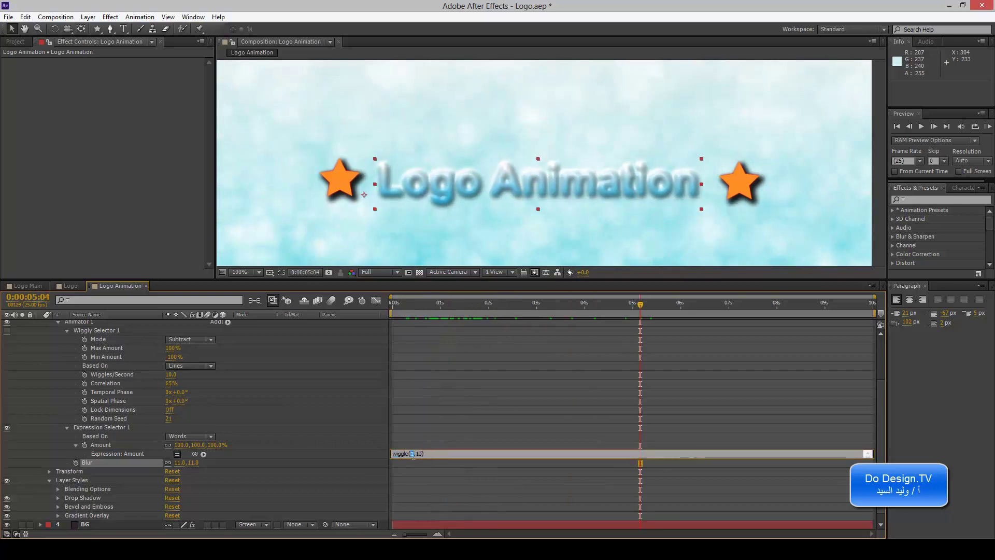
pyautogui.write('20')
pyautogui.click(420, 429)
pyautogui.moveTo(539, 303)
pyautogui.mouseDown()
pyautogui.moveTo(511, 306)
pyautogui.moveTo(586, 306)
pyautogui.moveTo(467, 322)
pyautogui.mouseUp()
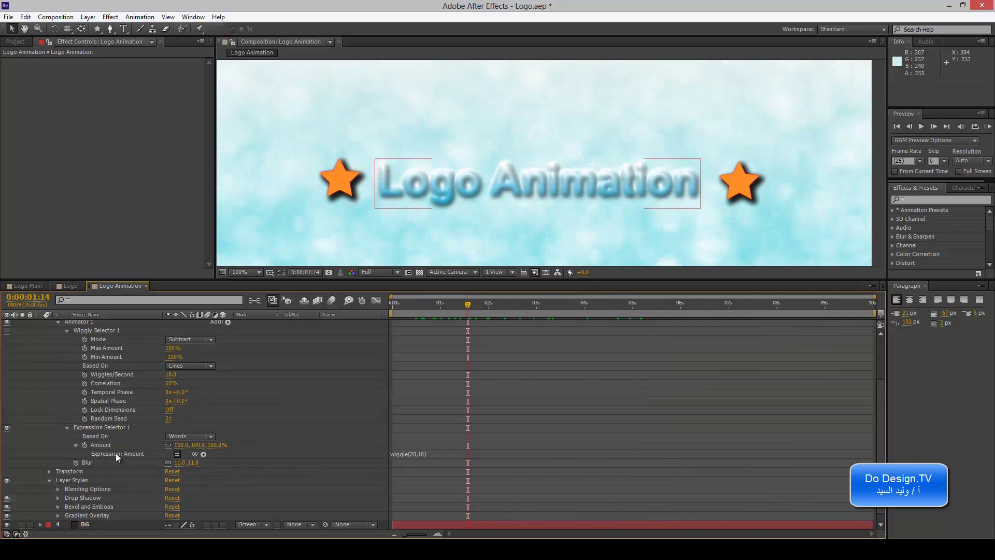
pyautogui.click(114, 428)
# Delete Expression Selector 1 and re-enable Wiggly Selector 1, previewing the wiggling text
pyautogui.press('Delete')
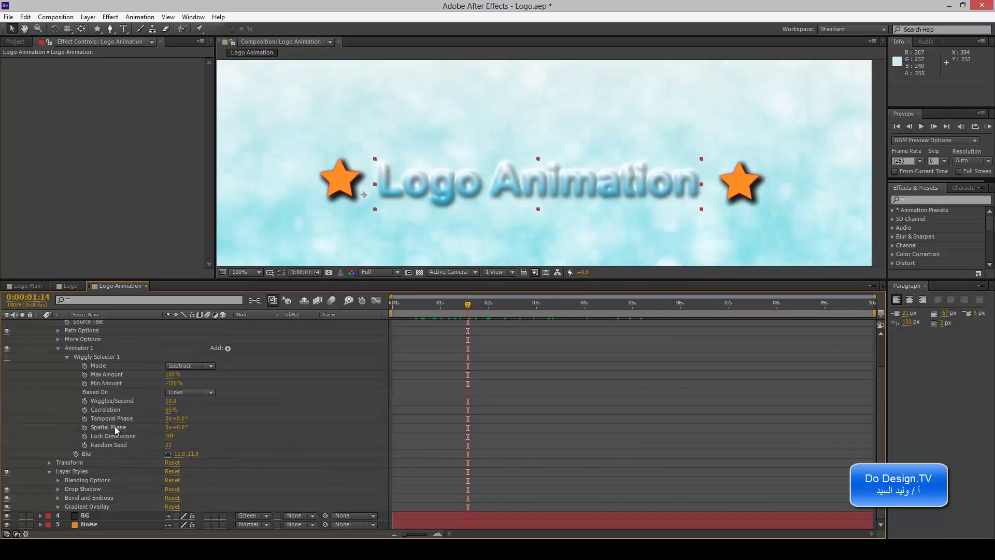
pyautogui.scroll(3, 114, 426)
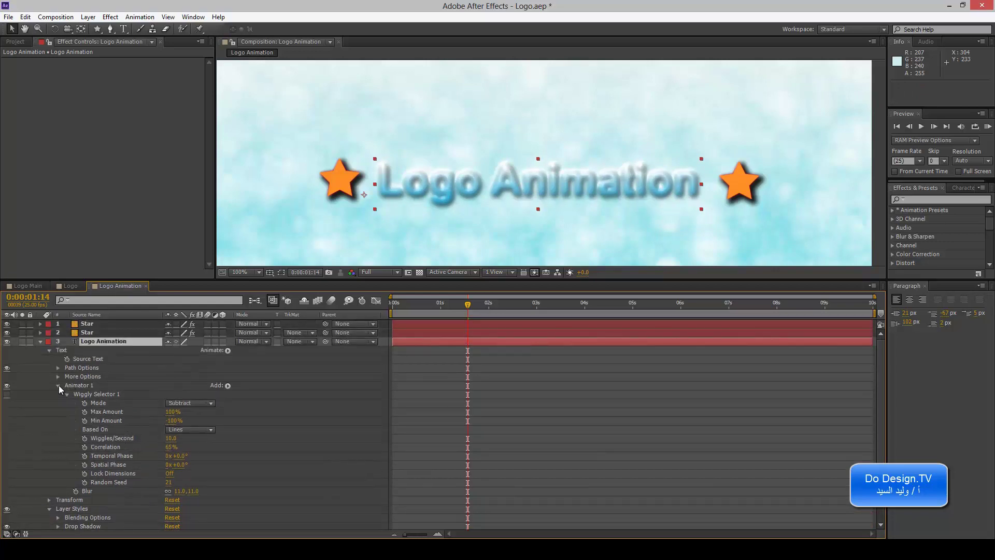
pyautogui.click(6, 395)
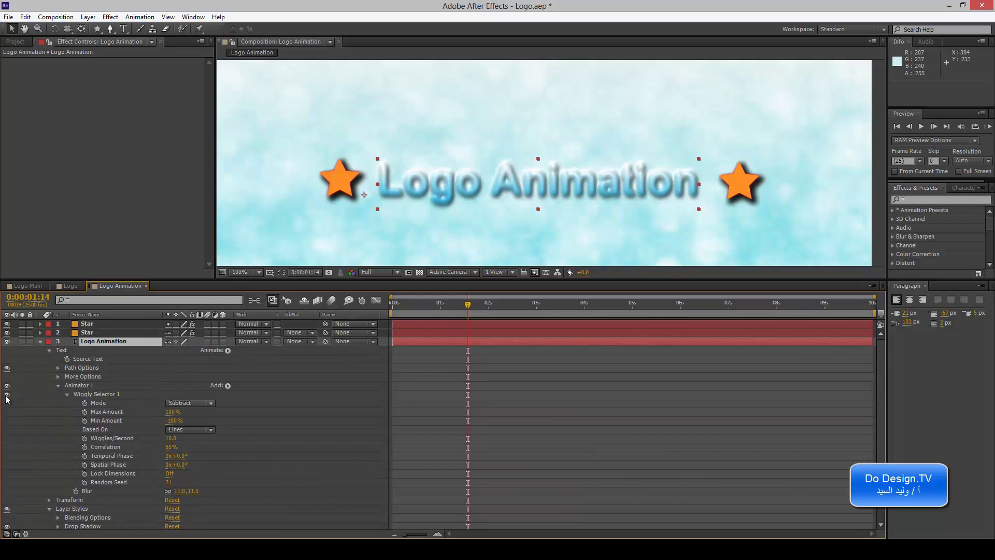
pyautogui.moveTo(464, 310)
pyautogui.mouseDown()
pyautogui.moveTo(477, 311)
pyautogui.moveTo(463, 310)
pyautogui.mouseUp()
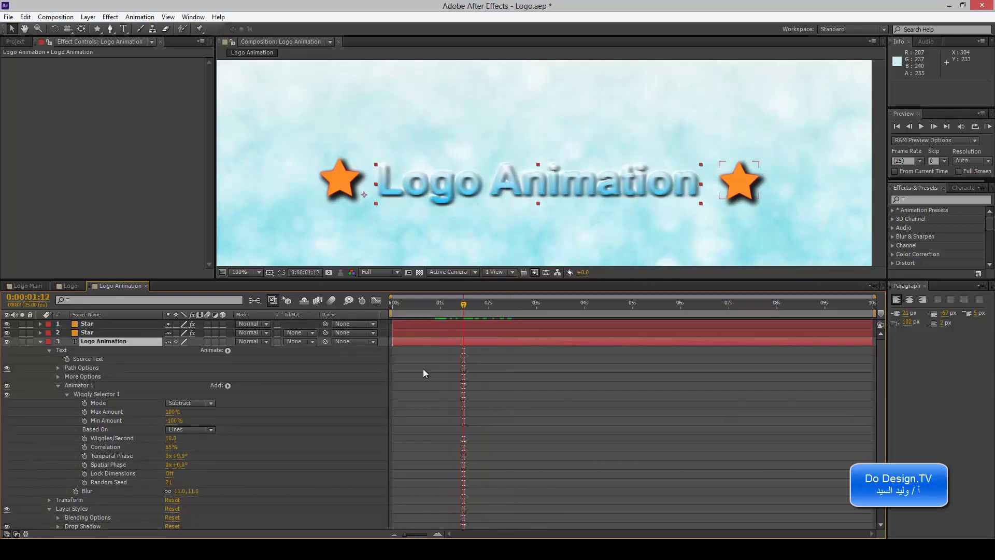
pyautogui.scroll(-1, 69, 471)
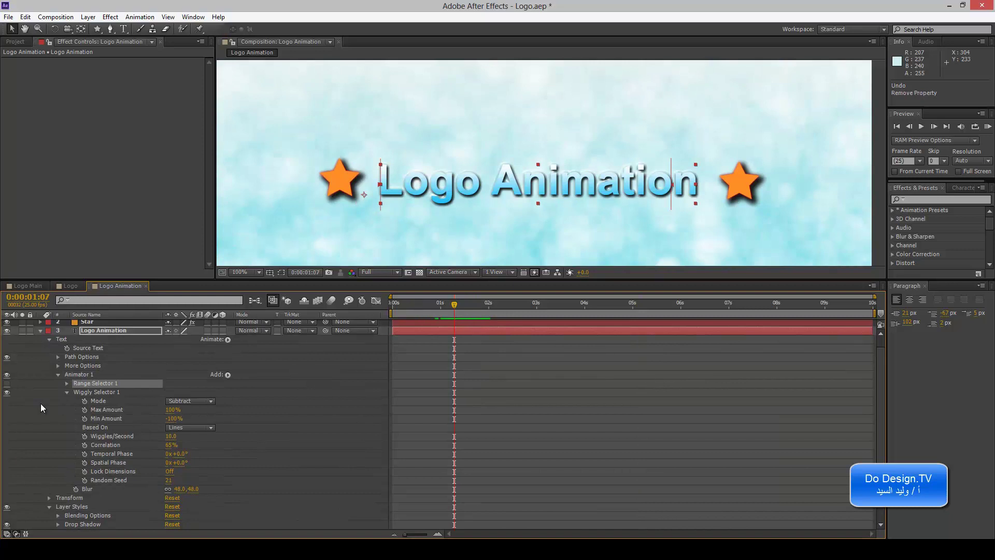
pyautogui.moveTo(455, 306); pyautogui.dragTo(467, 305)
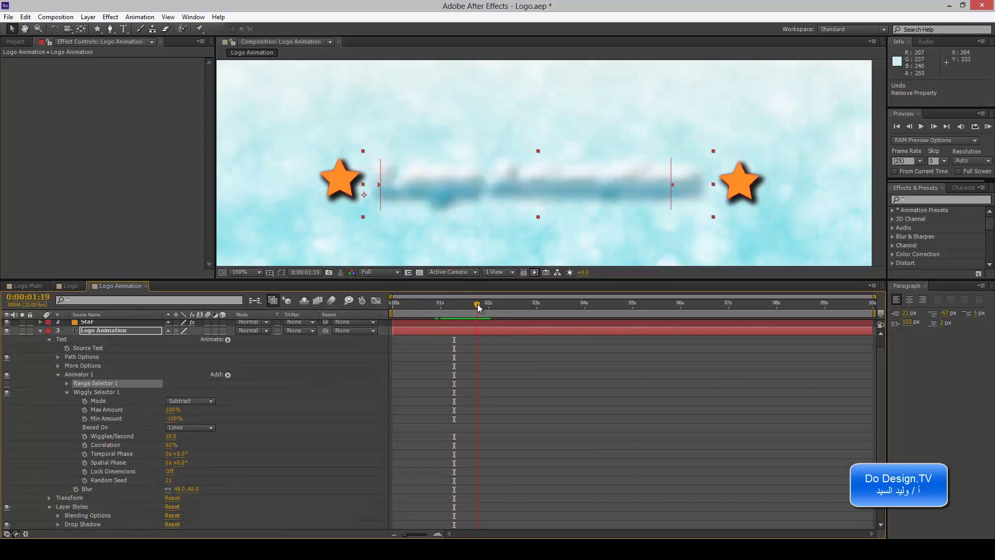
# Delete Range Selector 1 and preview the text wiggling with a 48,48 blur
pyautogui.click(90, 386)
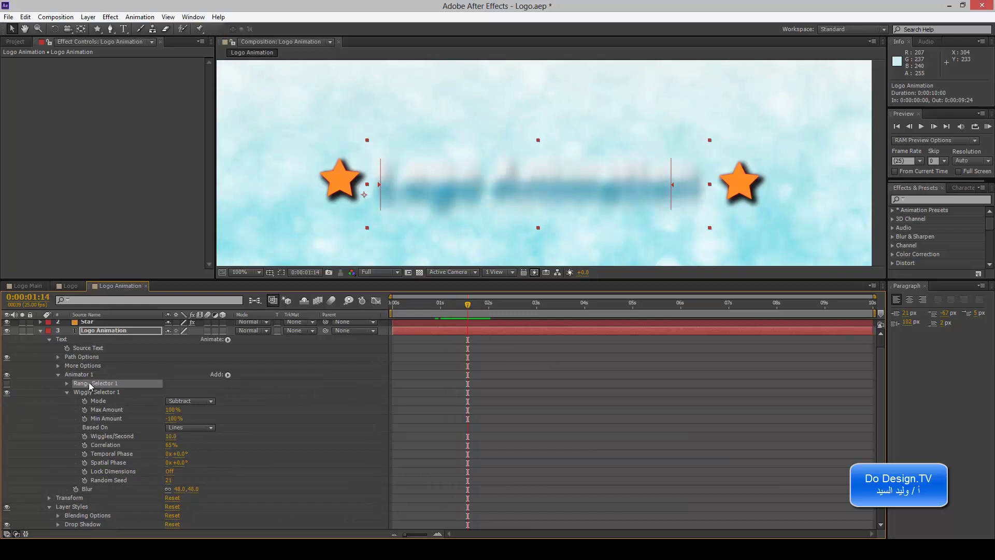
pyautogui.press('Delete')
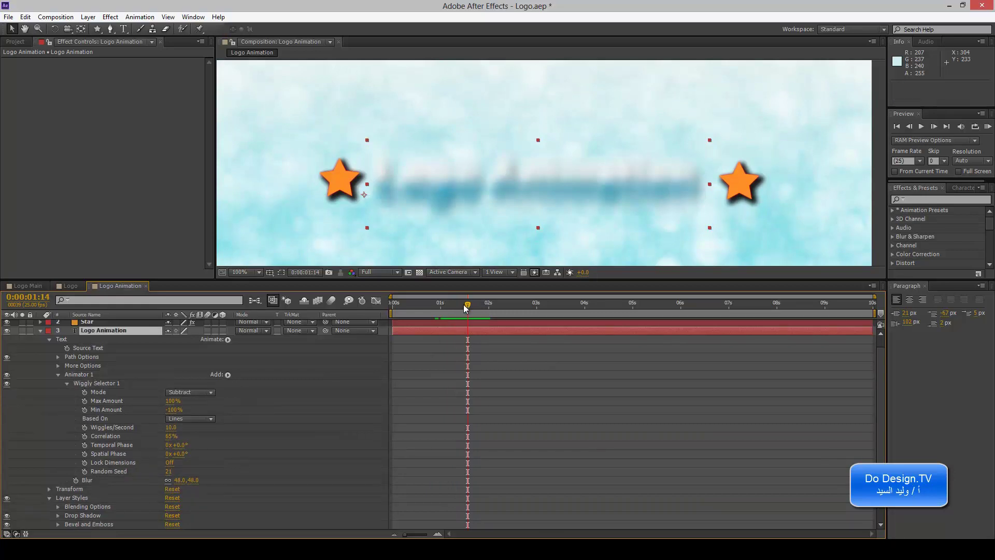
pyautogui.click(442, 304)
pyautogui.moveTo(443, 304)
pyautogui.mouseDown()
pyautogui.moveTo(479, 309)
pyautogui.moveTo(458, 305)
pyautogui.mouseUp()
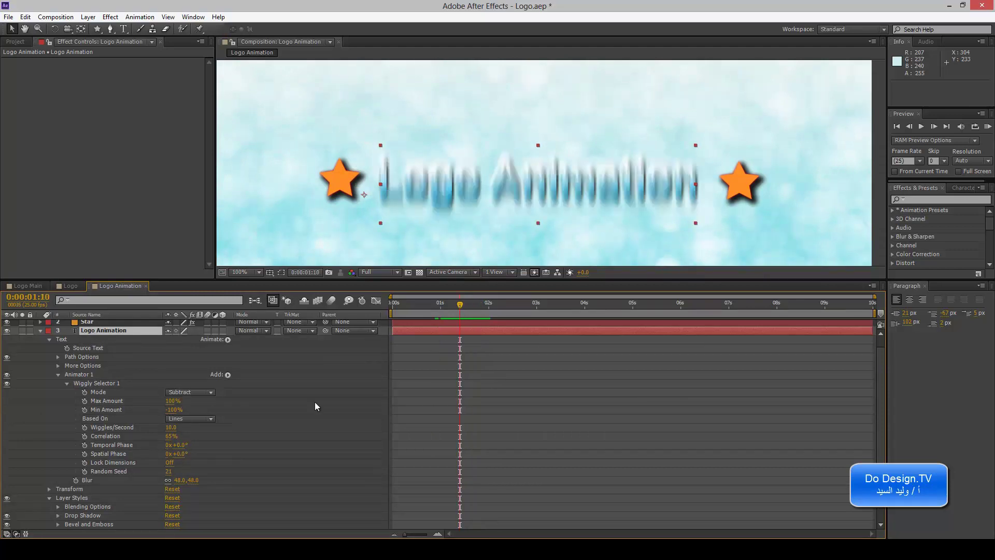
pyautogui.scroll(1, 85, 448)
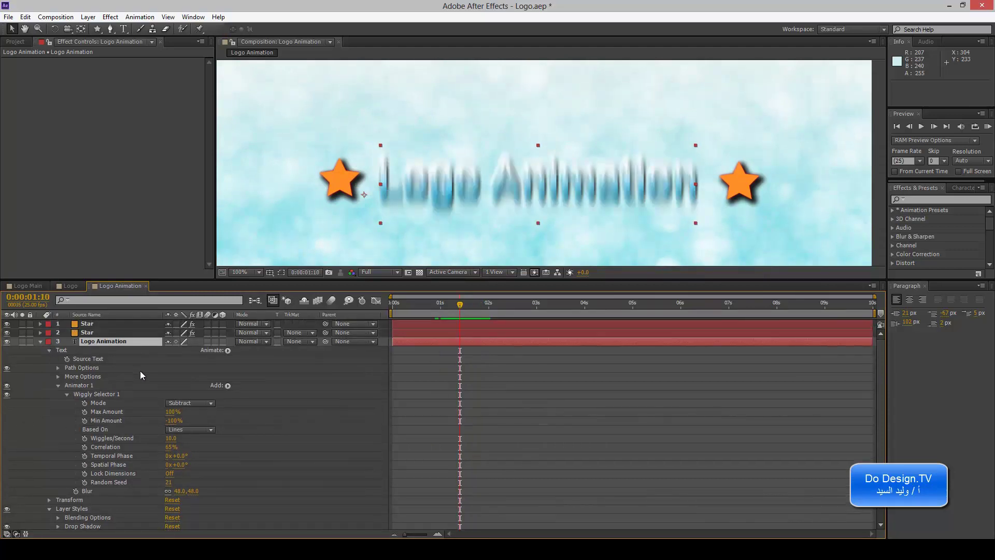
# Preview the blur wiggle, then add Character Offset to Animator 1 as a trial
pyautogui.click(228, 351)
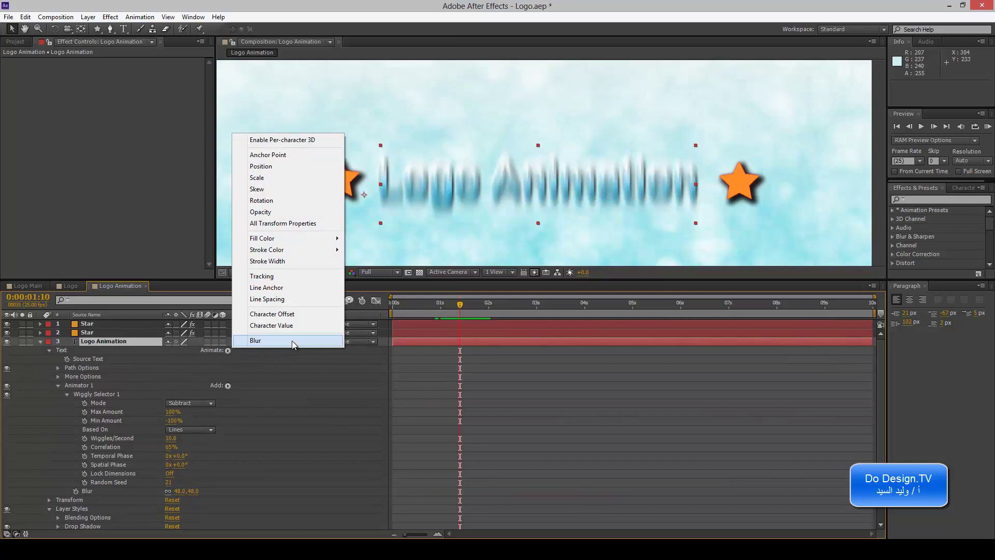
pyautogui.click(111, 395)
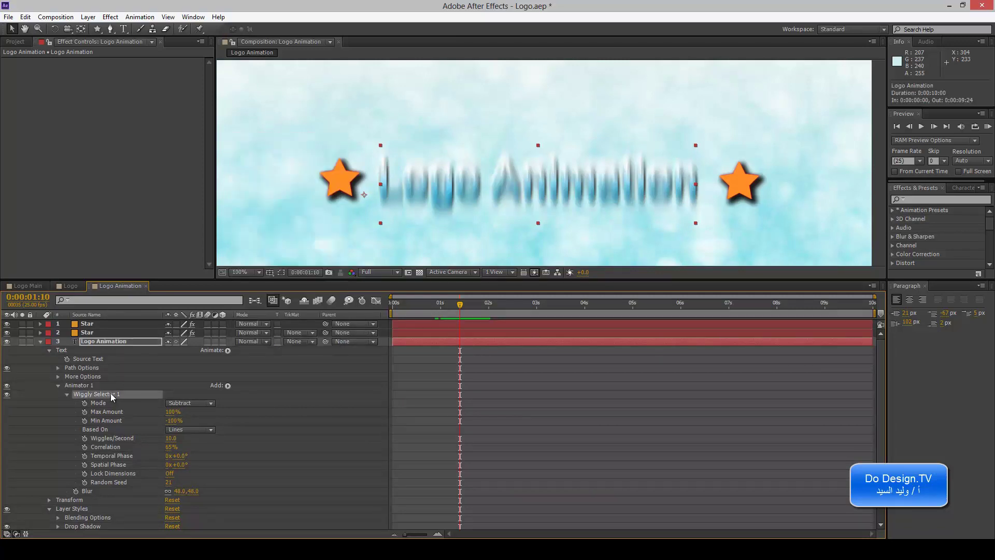
pyautogui.moveTo(439, 311); pyautogui.dragTo(463, 309)
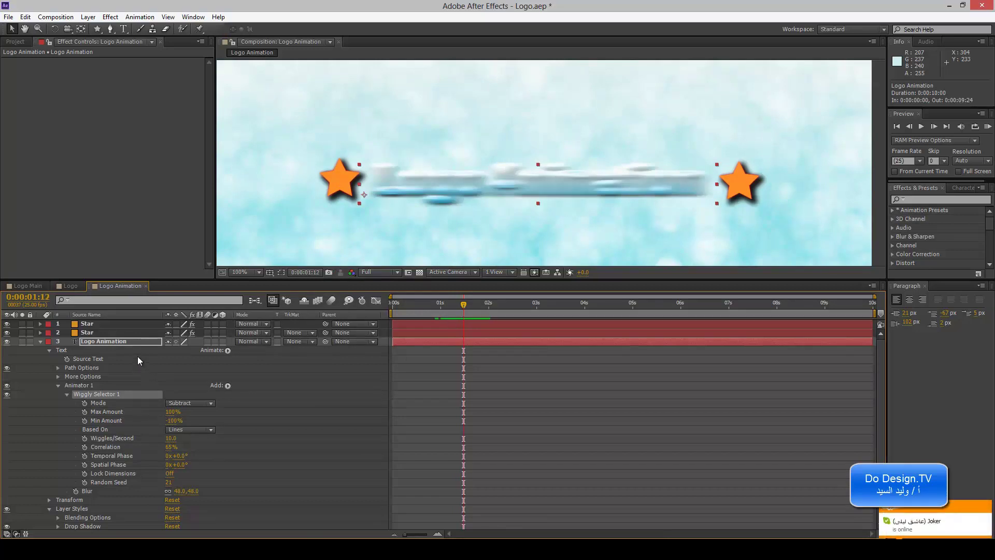
pyautogui.click(228, 350)
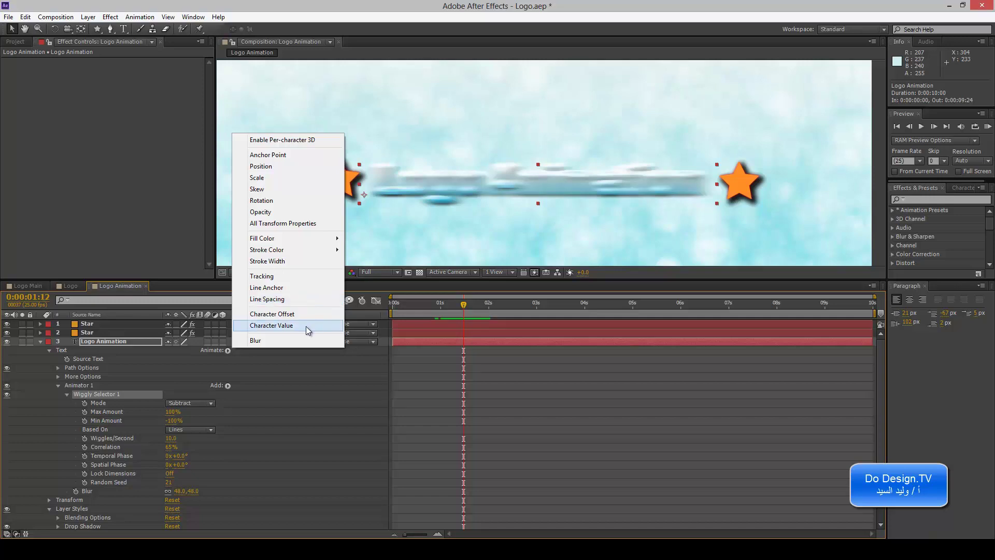
pyautogui.click(305, 318)
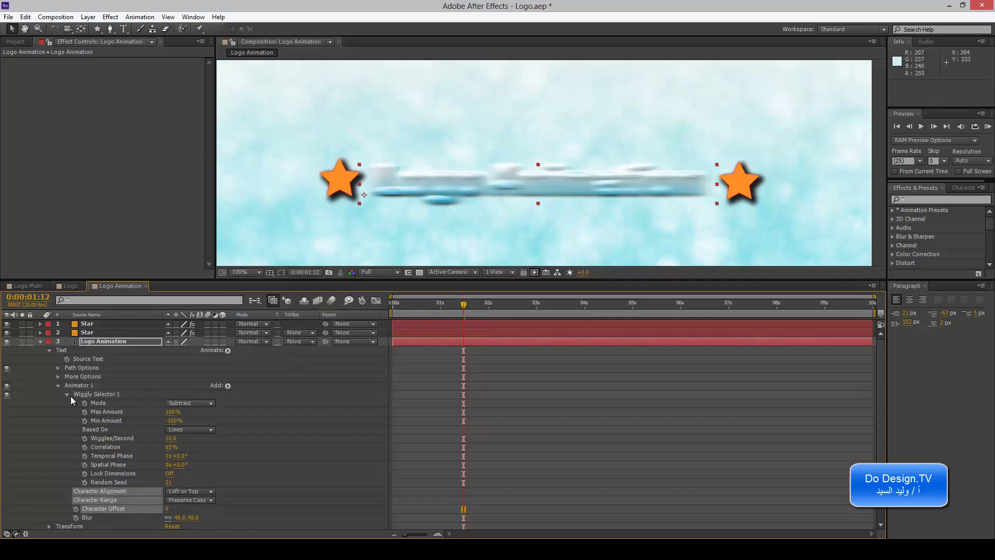
# Collapse and disable Wiggly Selector 1 to preview the character offset and full blur
pyautogui.scroll(-1, 71, 396)
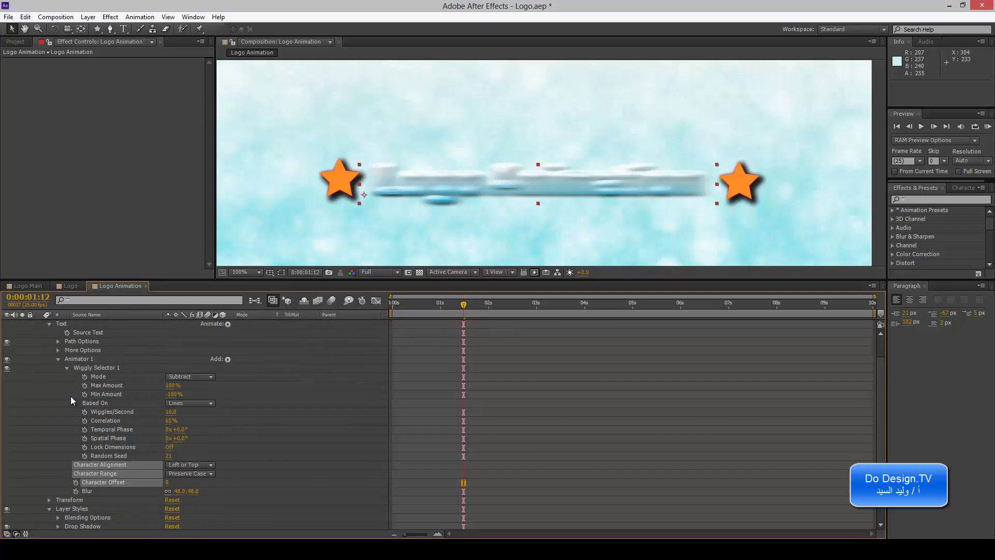
pyautogui.click(66, 368)
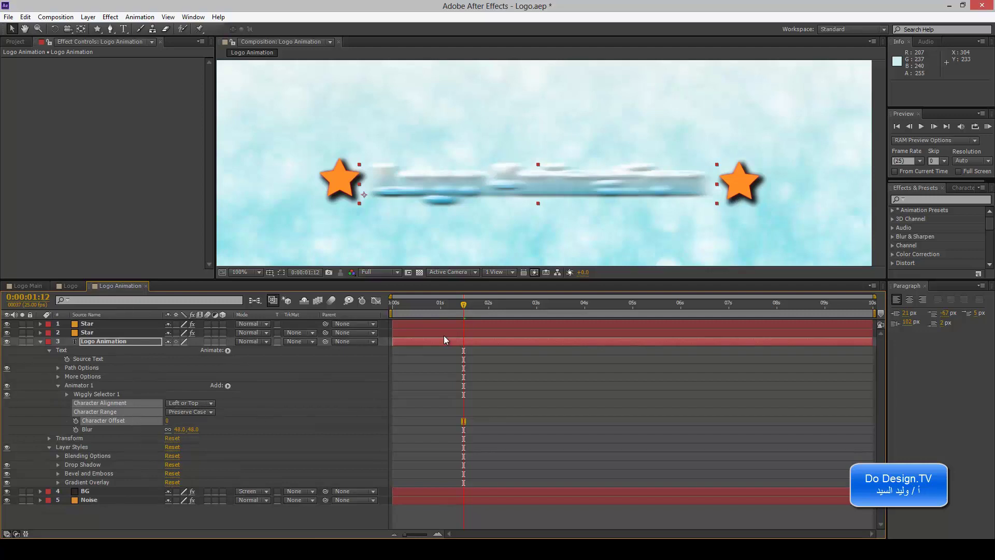
pyautogui.moveTo(461, 309); pyautogui.dragTo(462, 305)
pyautogui.click(7, 394)
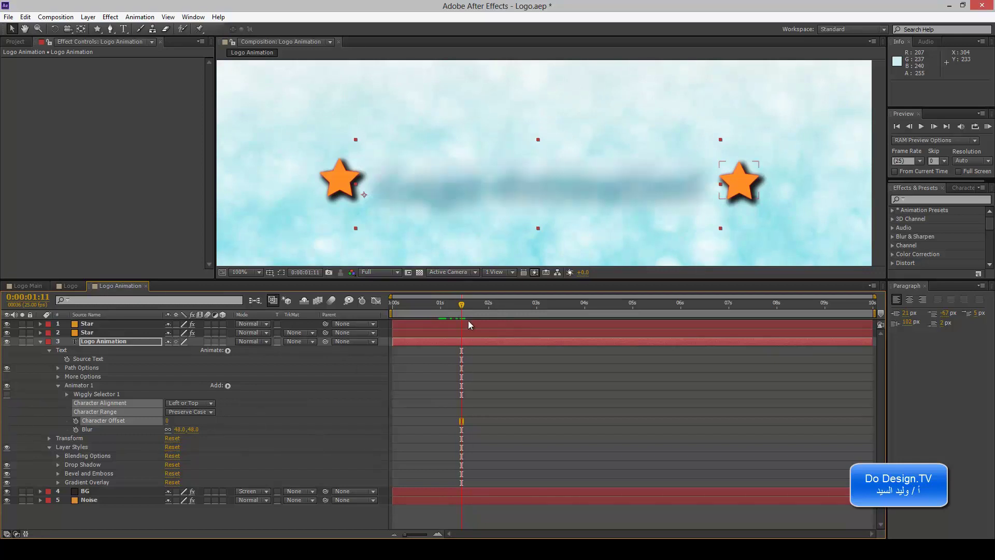
pyautogui.moveTo(461, 309); pyautogui.dragTo(472, 312)
# Undo the trial, delete Range Selector 1, and select the Text property group
pyautogui.hotkey('ctrl', 'z')
pyautogui.hotkey('ctrl', 'z')
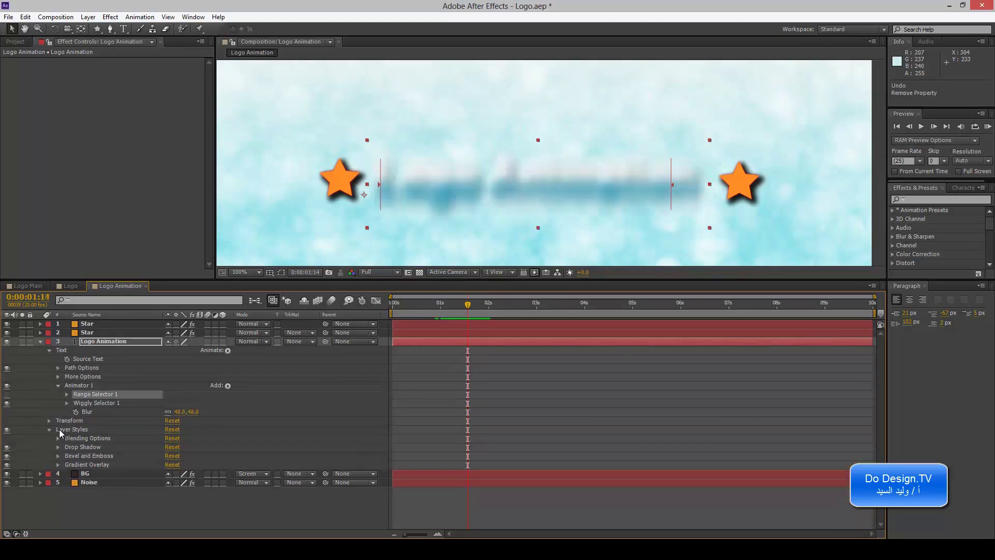
pyautogui.click(92, 393)
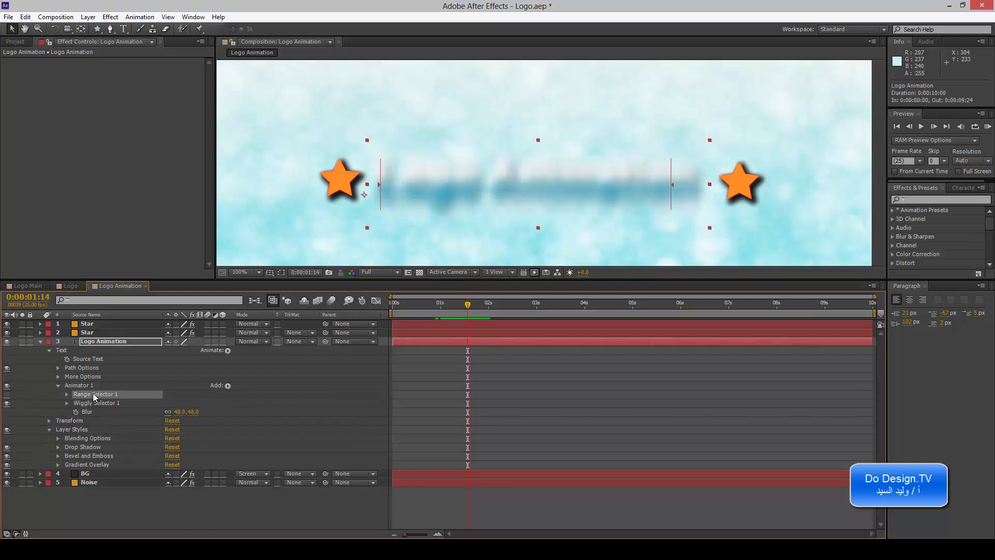
pyautogui.press('Delete')
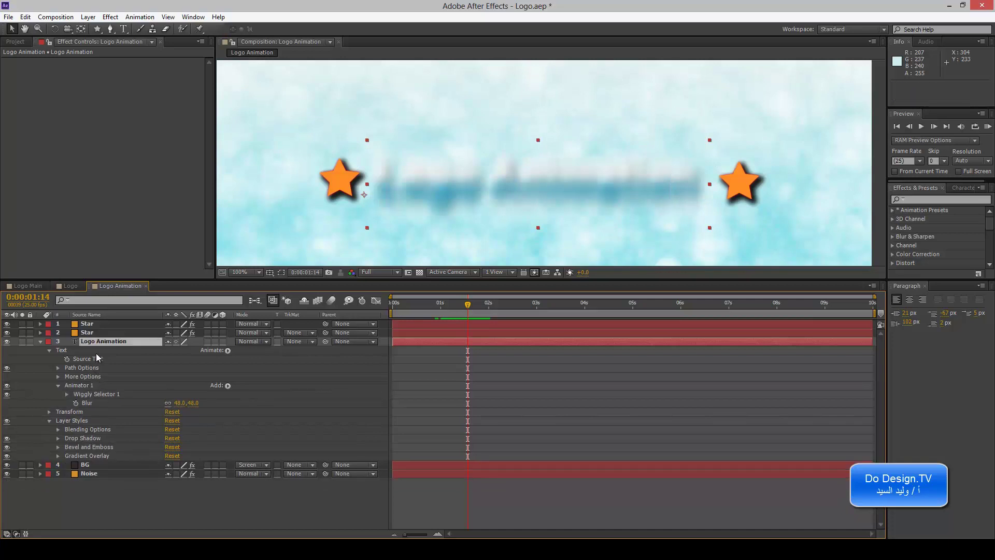
pyautogui.click(96, 352)
# Add Animator 2 with Character Offset and preview the text animation
pyautogui.click(227, 350)
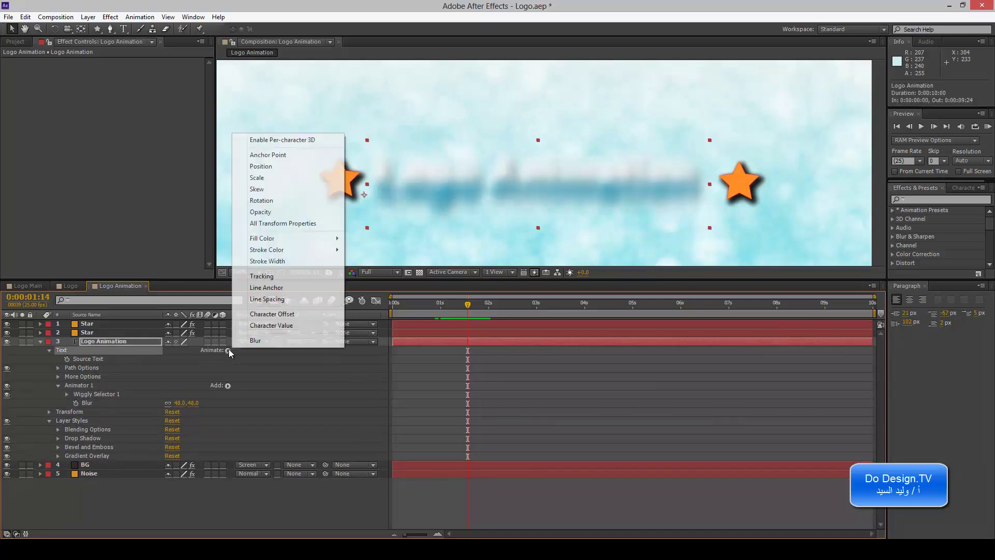
pyautogui.click(291, 314)
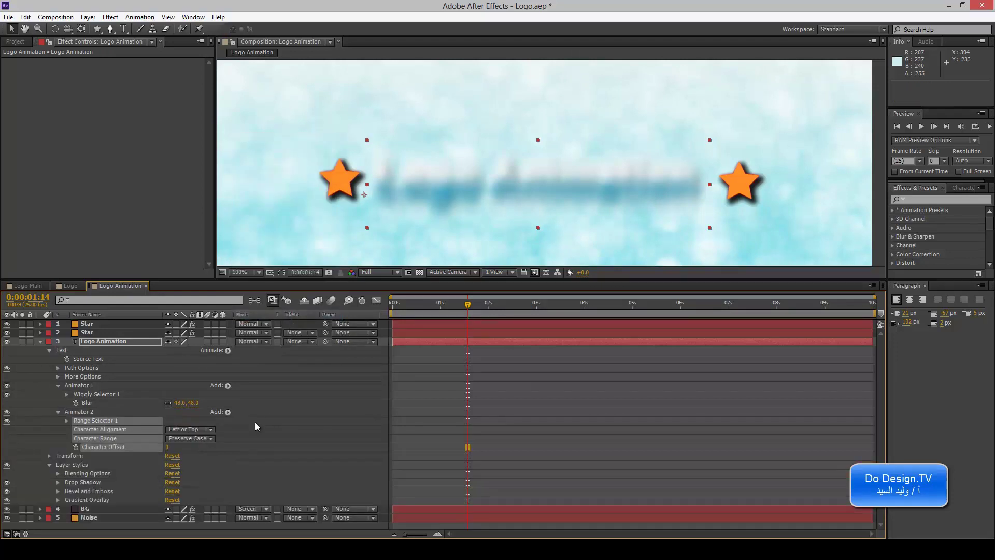
pyautogui.click(99, 411)
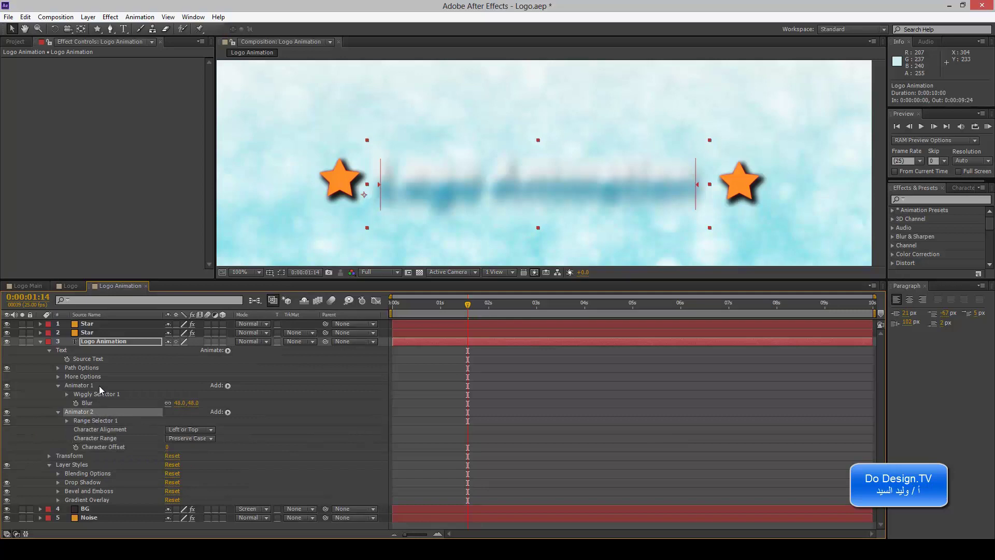
pyautogui.click(98, 385)
pyautogui.click(103, 413)
pyautogui.moveTo(446, 313)
pyautogui.mouseDown()
pyautogui.moveTo(493, 304)
pyautogui.moveTo(472, 304)
pyautogui.mouseUp()
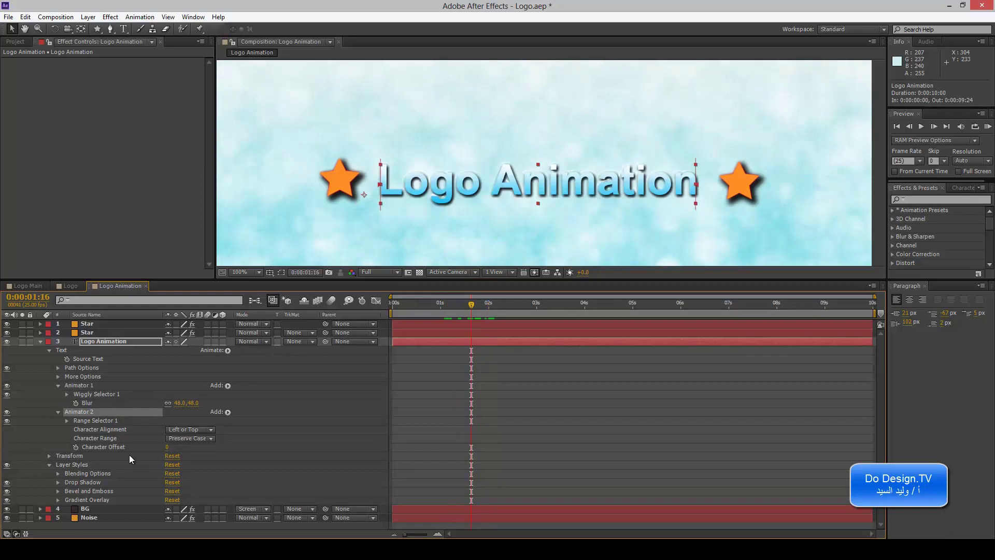
# Disable Wiggly Selector 1 and keyframe Animator 1's Blur at 0,0
pyautogui.click(7, 394)
pyautogui.moveTo(472, 306)
pyautogui.mouseDown()
pyautogui.moveTo(456, 310)
pyautogui.moveTo(475, 305)
pyautogui.mouseUp()
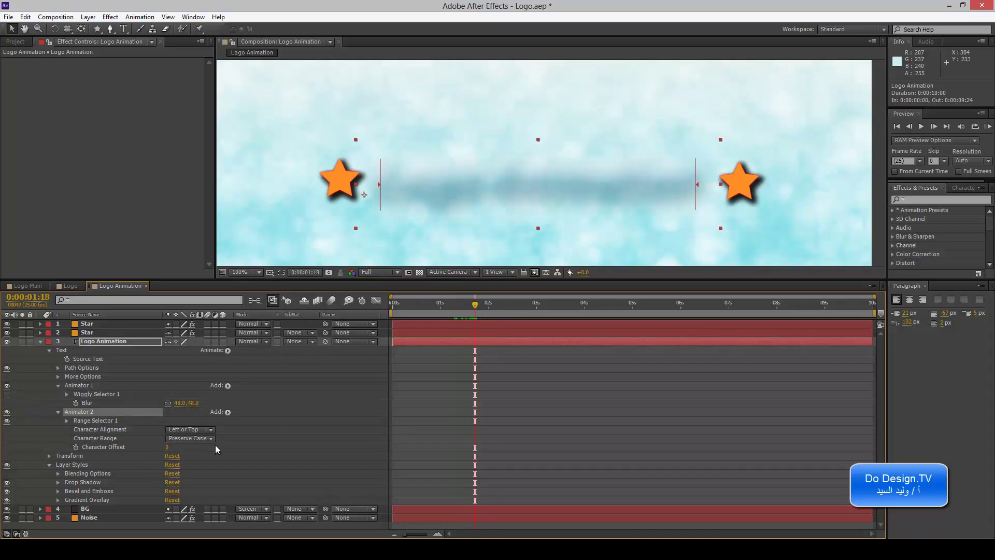
pyautogui.moveTo(189, 404); pyautogui.dragTo(163, 404)
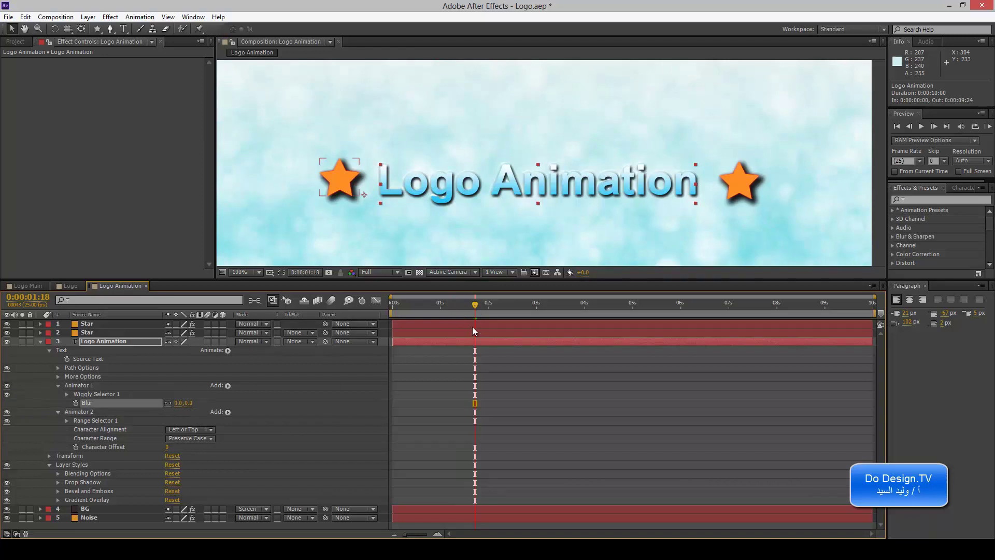
# At 0:00:01:15, keyframe Animator 2's Character Offset and set it to 0
pyautogui.click(453, 305)
pyautogui.moveTo(456, 306); pyautogui.dragTo(469, 306)
pyautogui.click(113, 420)
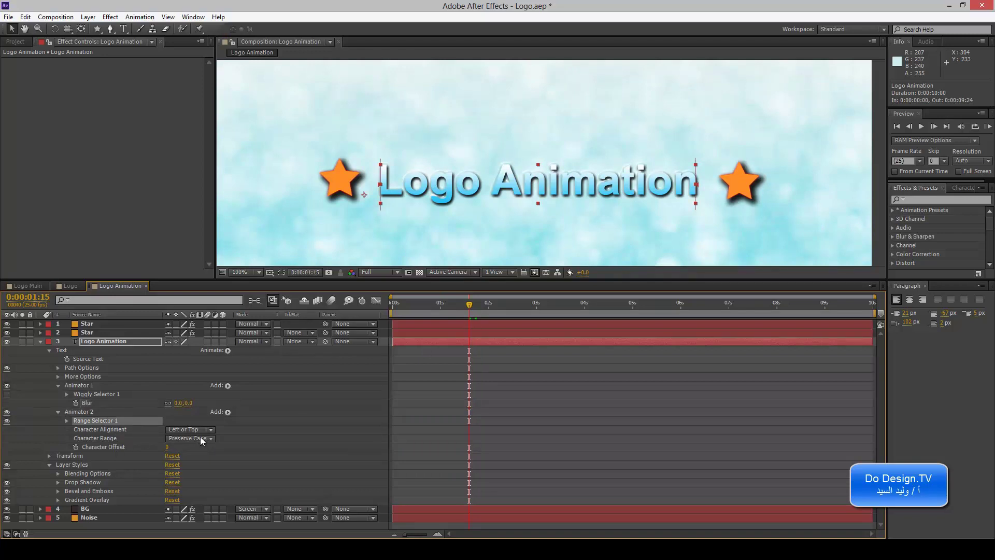
pyautogui.moveTo(167, 448)
pyautogui.mouseDown()
pyautogui.moveTo(206, 448)
pyautogui.moveTo(130, 449)
pyautogui.moveTo(154, 449)
pyautogui.mouseUp()
pyautogui.click(174, 446)
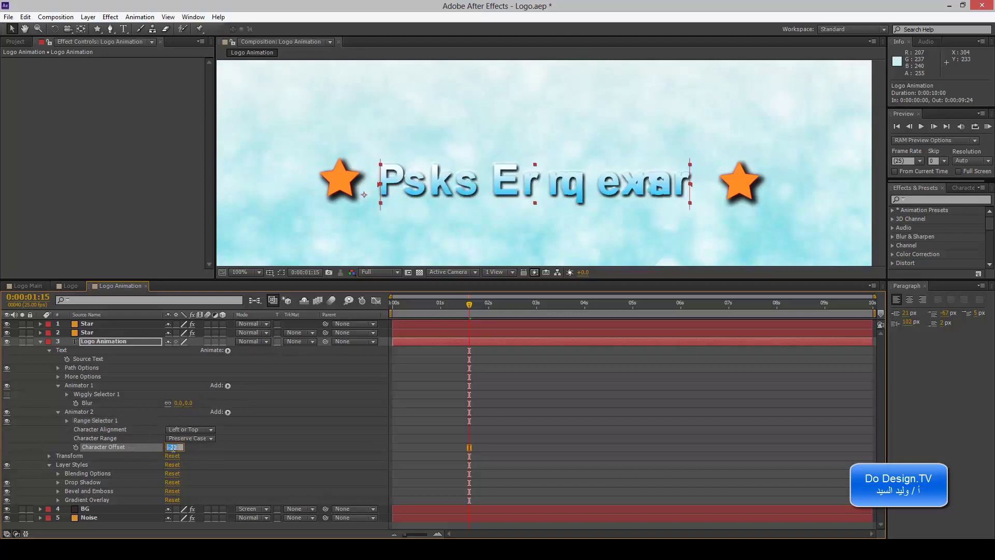
pyautogui.write('0')
pyautogui.press('Return')
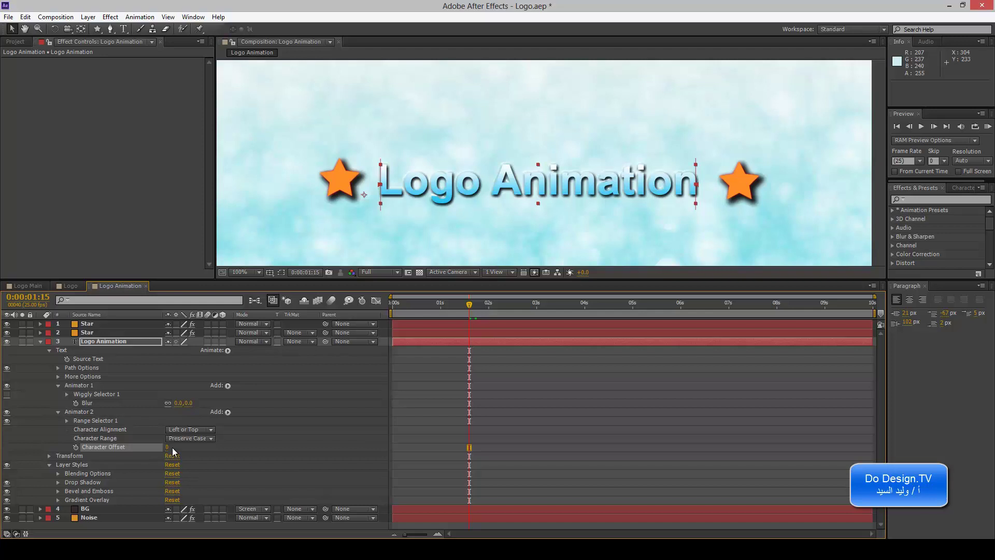
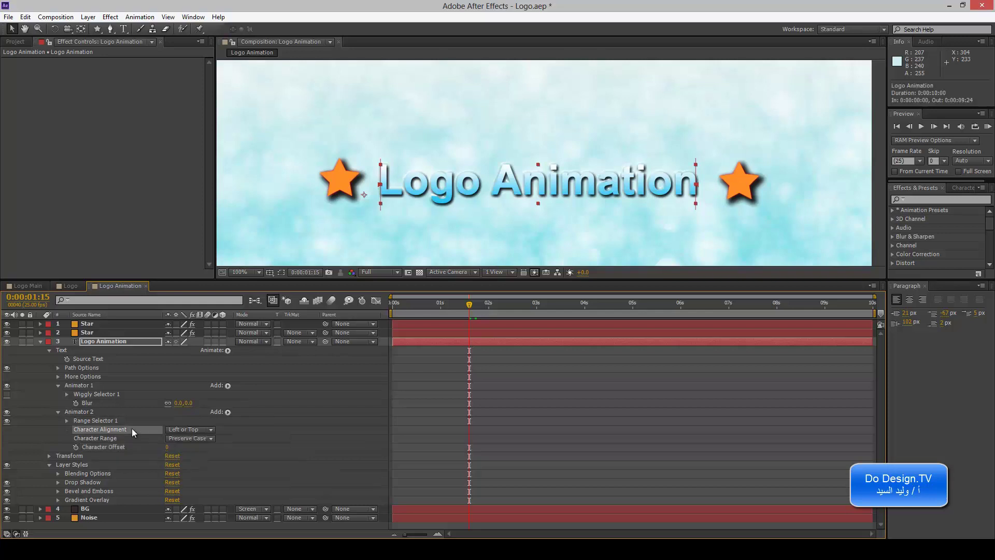
# Try each Animator 2 Character Alignment option, ending on Left or Top
pyautogui.click(179, 430)
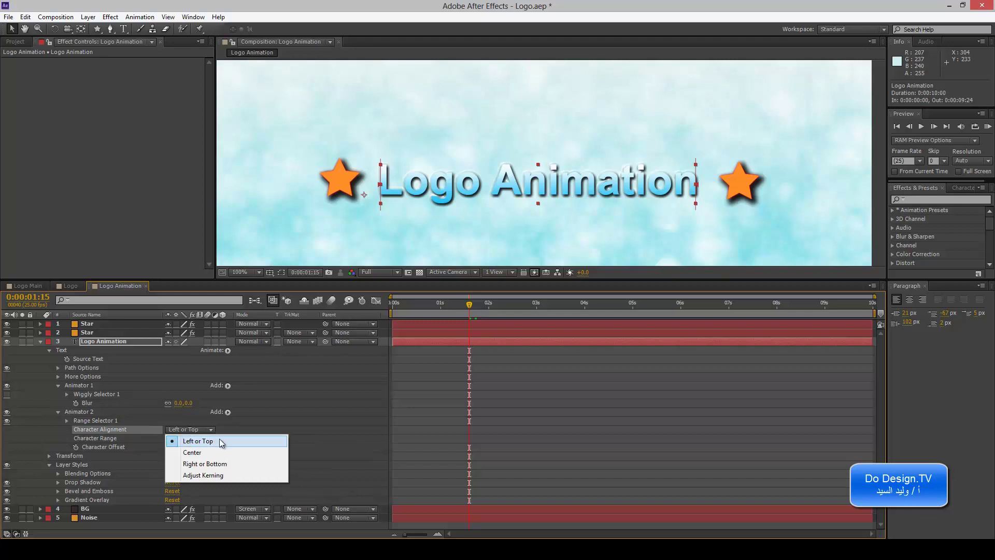
pyautogui.click(217, 452)
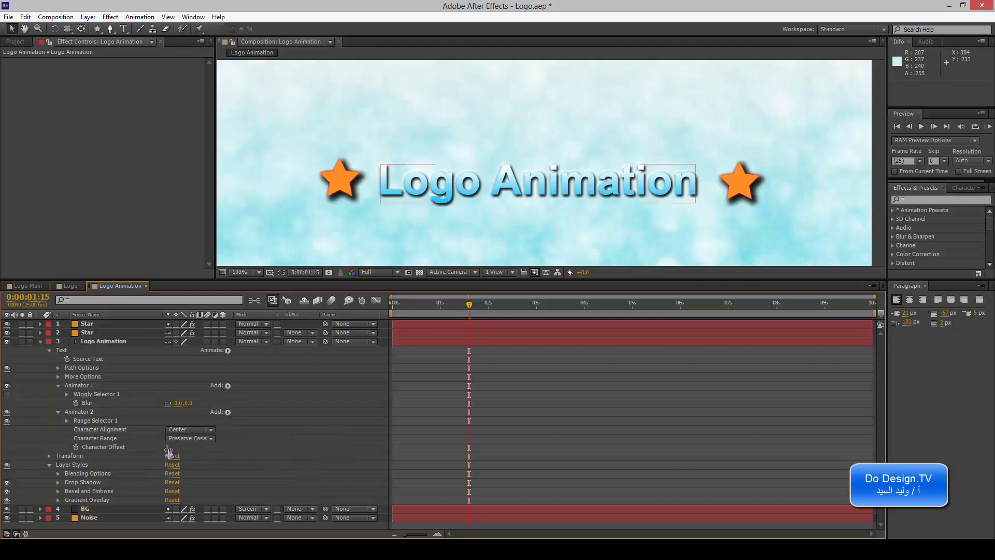
pyautogui.moveTo(167, 447); pyautogui.dragTo(174, 449)
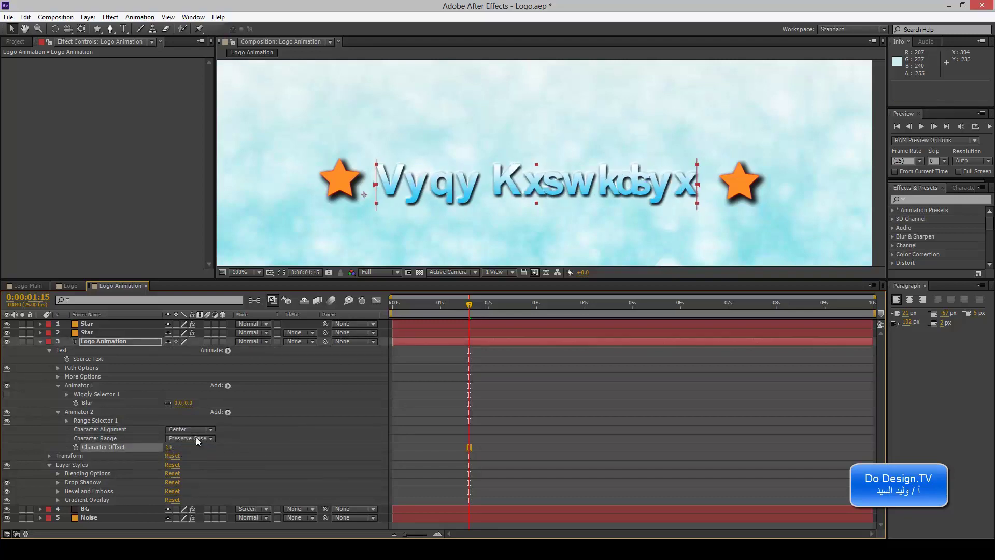
pyautogui.click(190, 429)
pyautogui.click(209, 461)
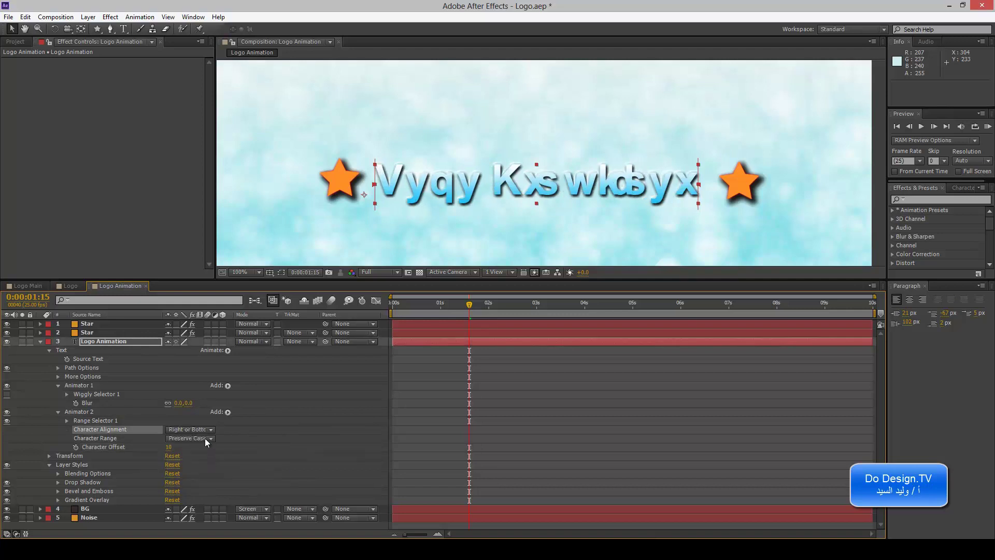
pyautogui.click(209, 429)
pyautogui.click(205, 476)
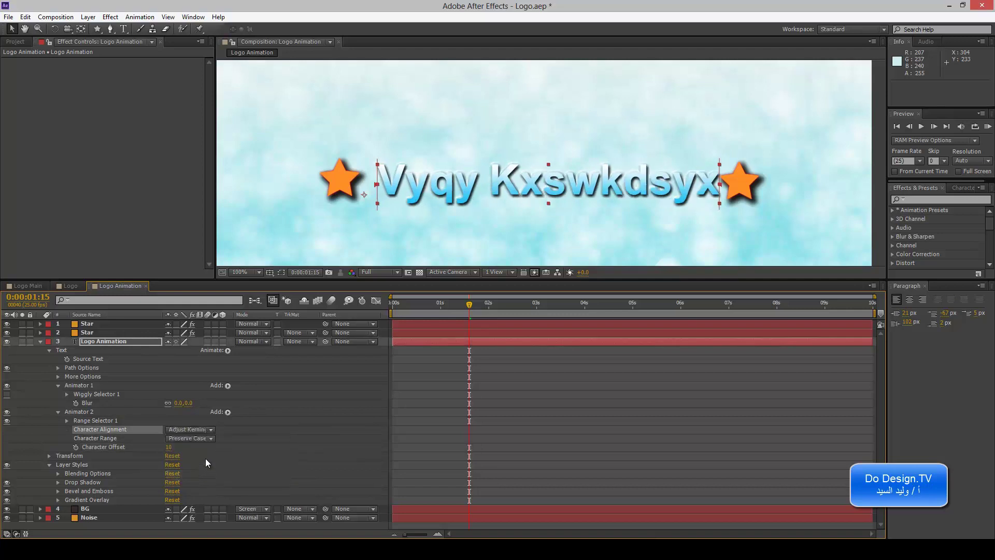
pyautogui.click(197, 429)
pyautogui.click(201, 439)
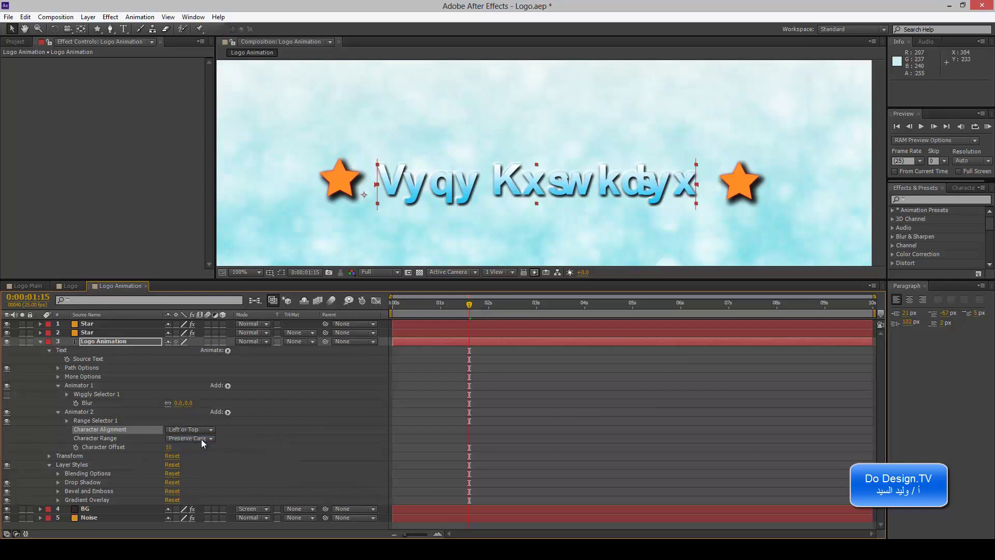
# Set Character Range to Full Unicode and keyframe Character Offset at about 111 near two seconds
pyautogui.click(209, 440)
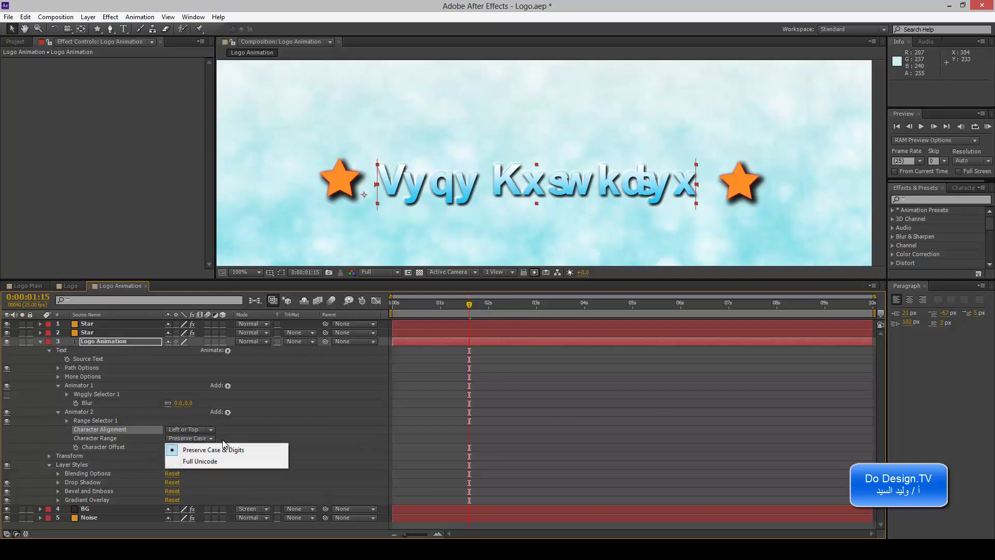
pyautogui.click(249, 462)
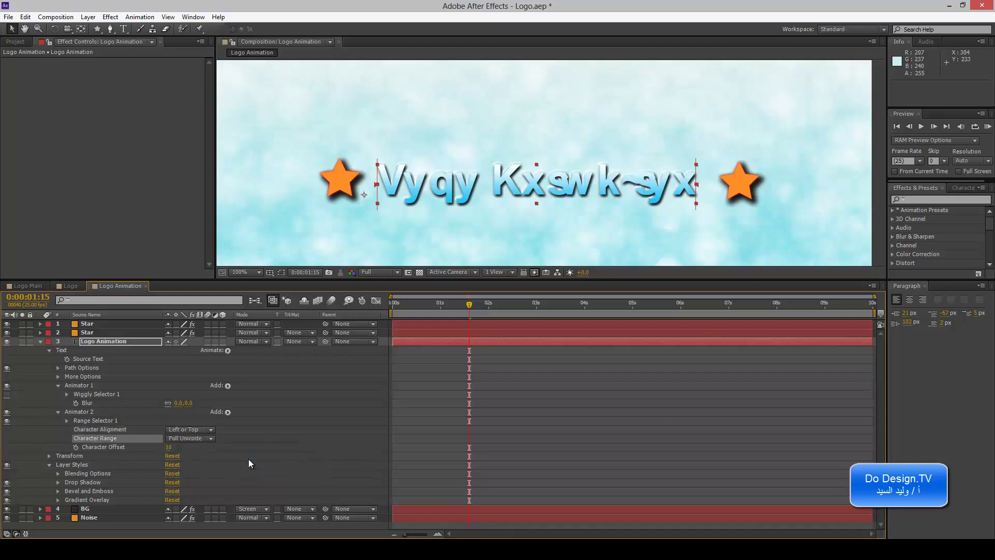
pyautogui.click(197, 440)
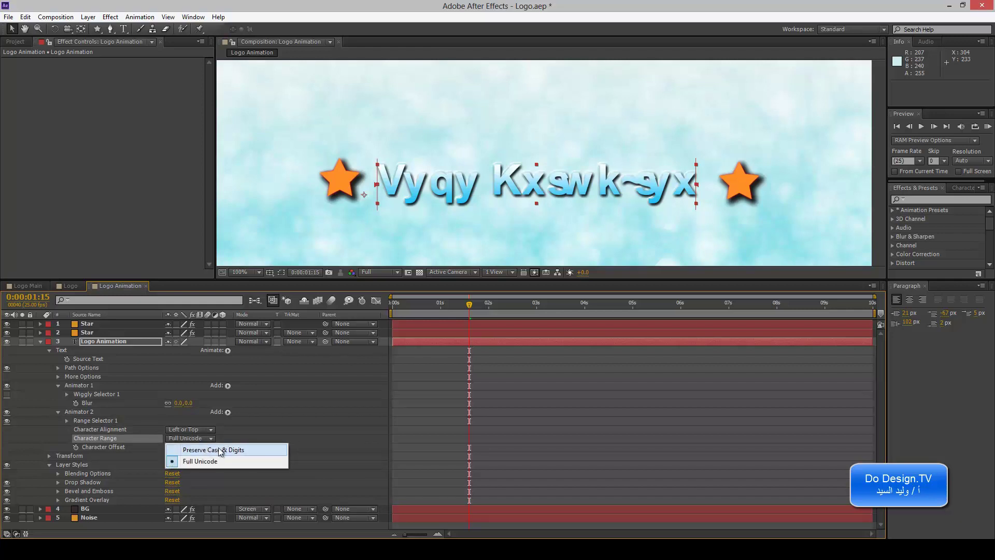
pyautogui.click(237, 429)
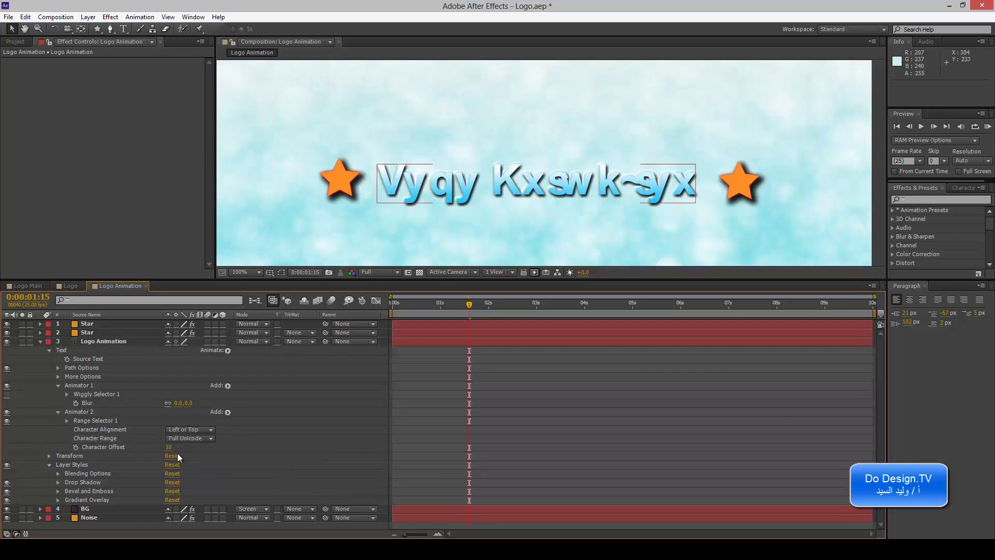
pyautogui.moveTo(481, 307); pyautogui.dragTo(495, 306)
pyautogui.click(76, 447)
pyautogui.moveTo(168, 446); pyautogui.dragTo(220, 446)
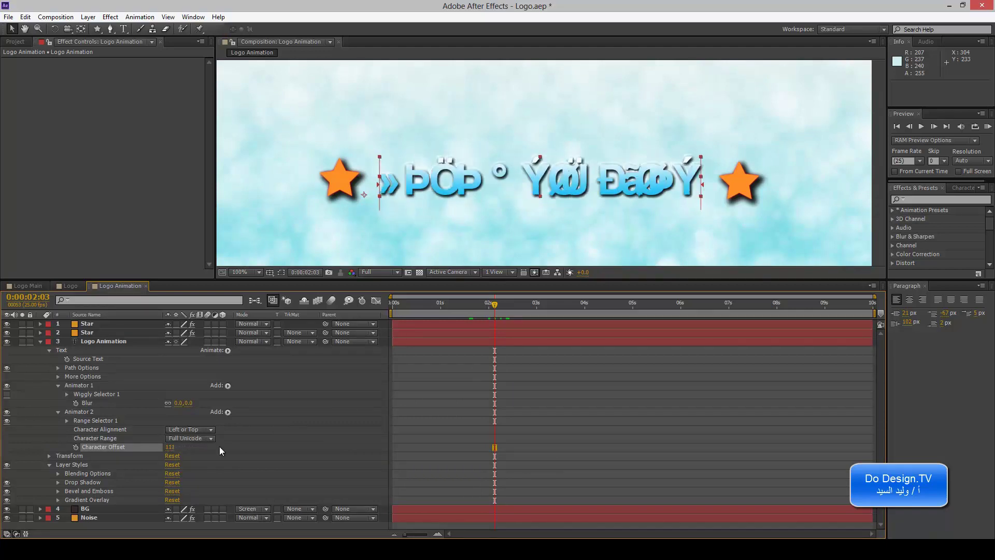
# Set Character Range back to Preserve Case with a Character Offset of 80
pyautogui.click(199, 438)
pyautogui.click(179, 449)
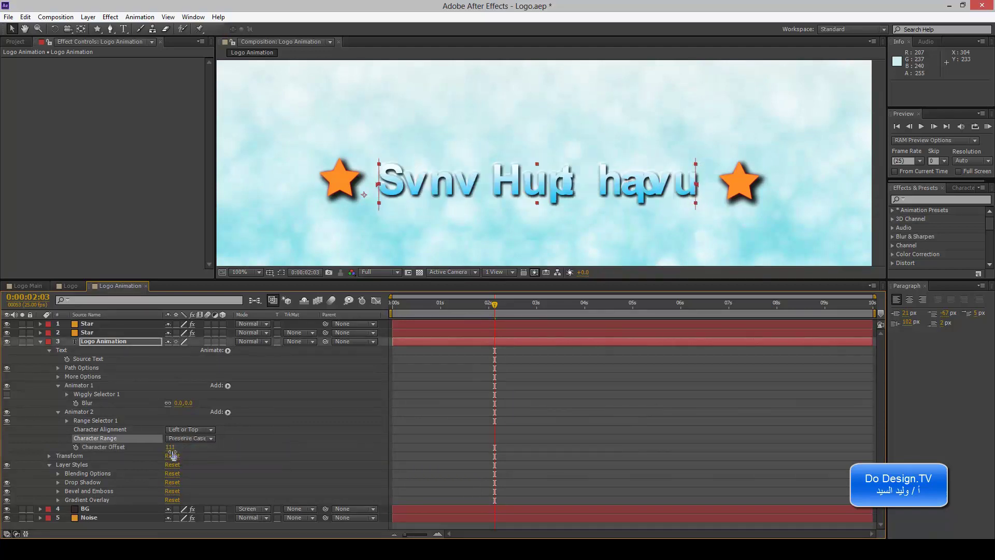
pyautogui.moveTo(170, 446); pyautogui.dragTo(157, 447)
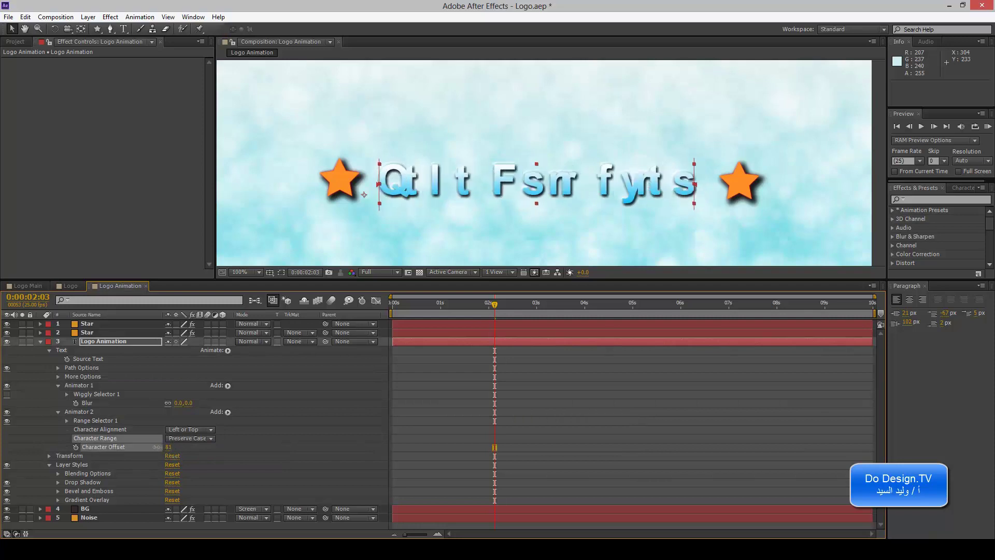
# Test Range Selector 1's Start and Offset, then reset Offset to 0%
pyautogui.click(66, 420)
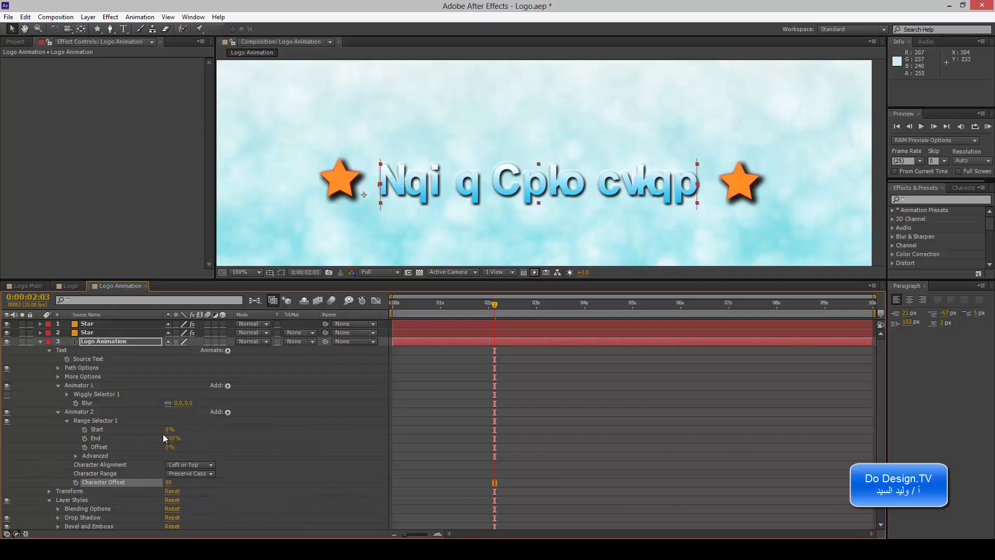
pyautogui.click(102, 420)
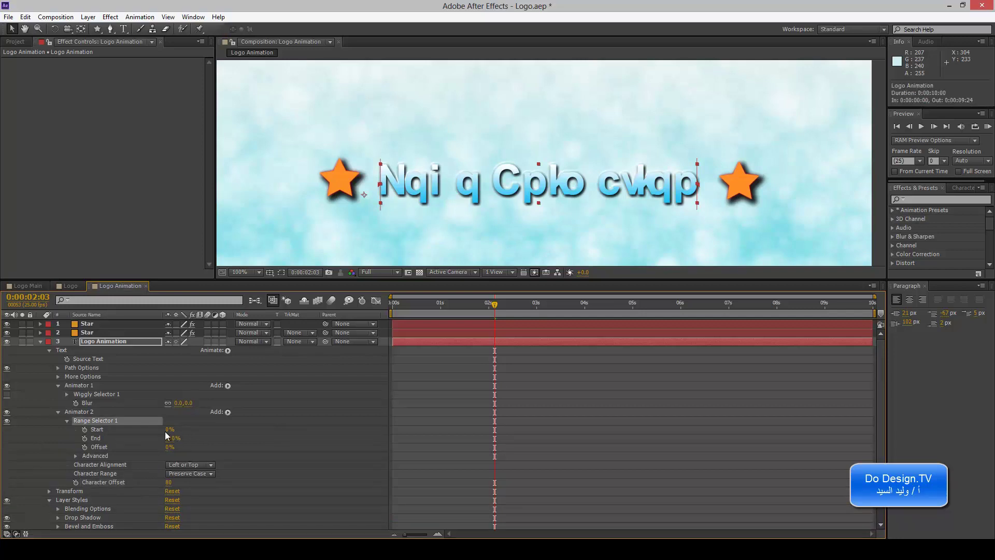
pyautogui.moveTo(169, 430)
pyautogui.mouseDown()
pyautogui.moveTo(208, 432)
pyautogui.moveTo(160, 432)
pyautogui.moveTo(147, 449)
pyautogui.mouseUp()
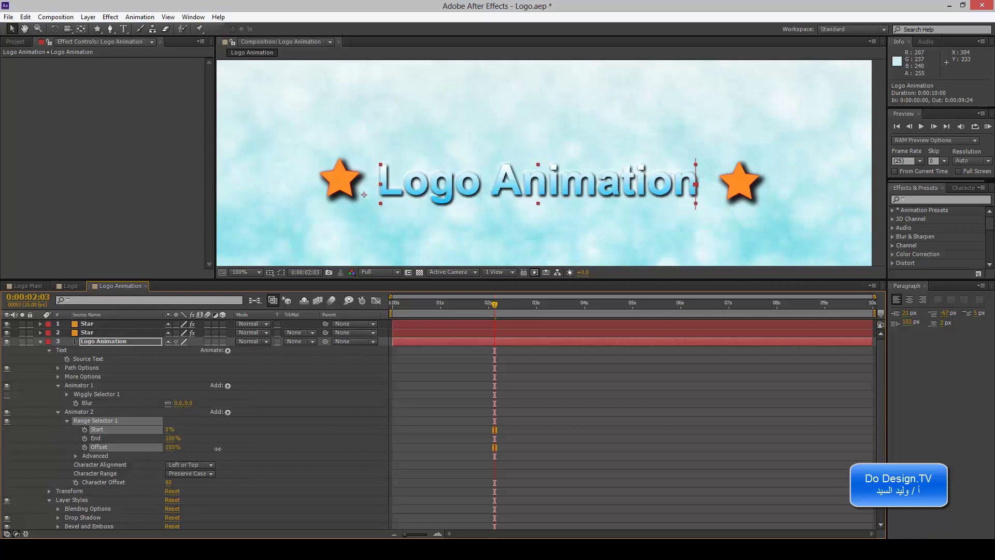
pyautogui.moveTo(147, 448); pyautogui.dragTo(164, 449)
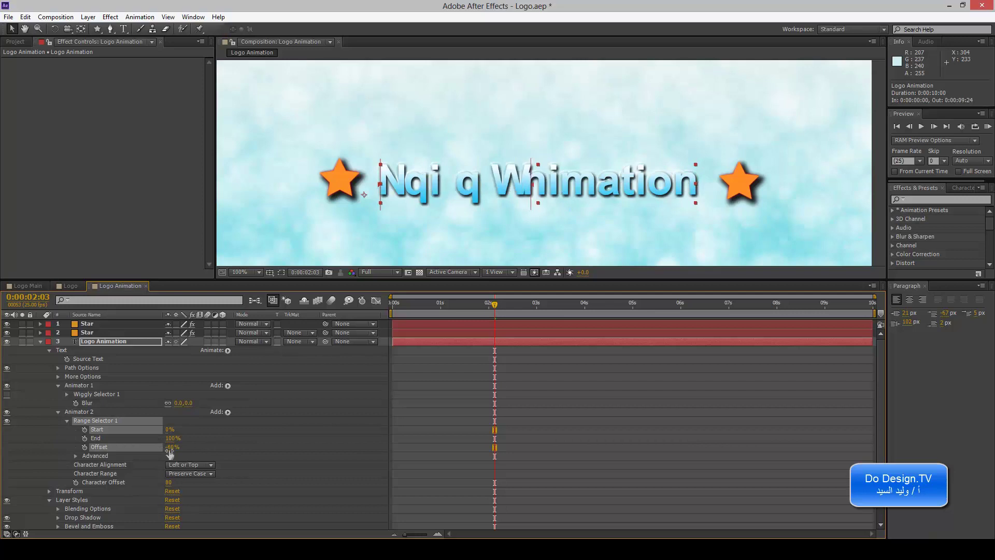
pyautogui.click(172, 446)
pyautogui.write('0')
pyautogui.press('Return')
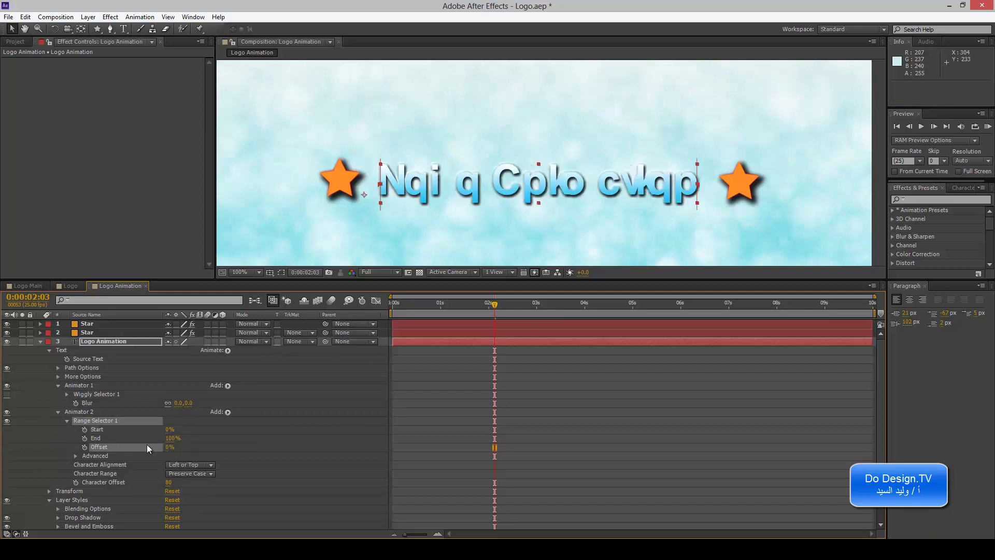
pyautogui.click(67, 421)
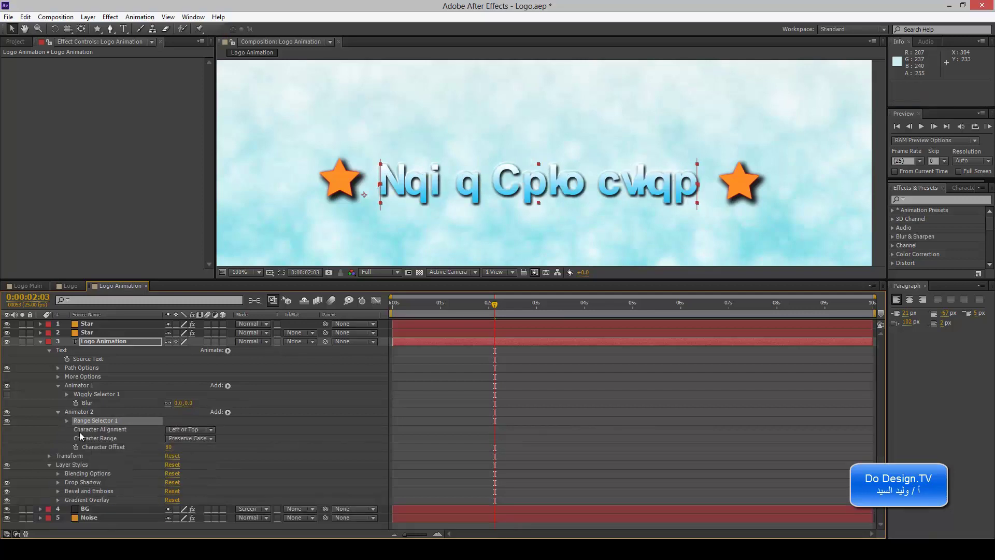
# Toggle Animator 2 off and back on, and set Character Offset to 0
pyautogui.click(123, 446)
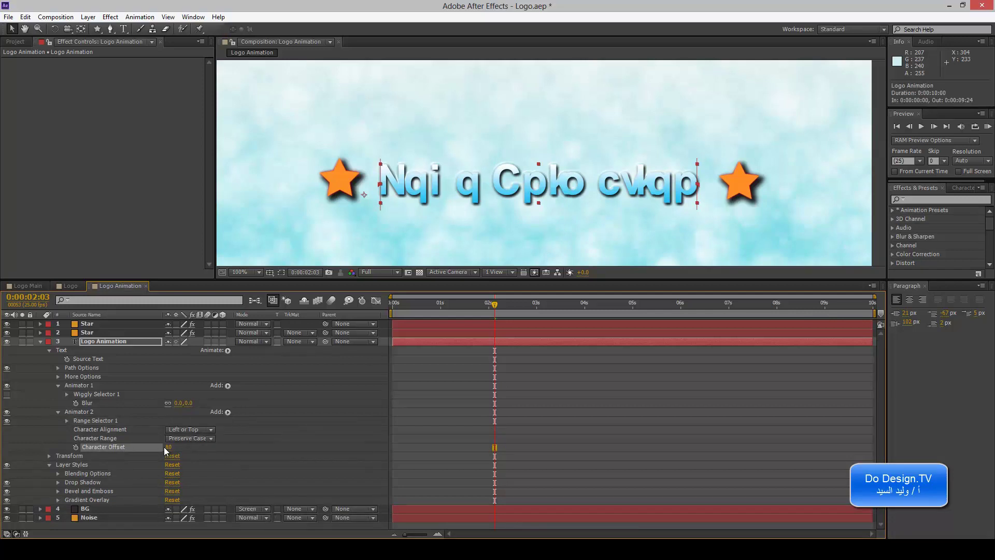
pyautogui.click(6, 413)
pyautogui.click(7, 414)
pyautogui.click(169, 447)
pyautogui.write('0')
pyautogui.press('Return')
# Keyframe Character Offset: a raised value at 0s, 25 at 2:14, and 0 at 4:13
pyautogui.press('Home')
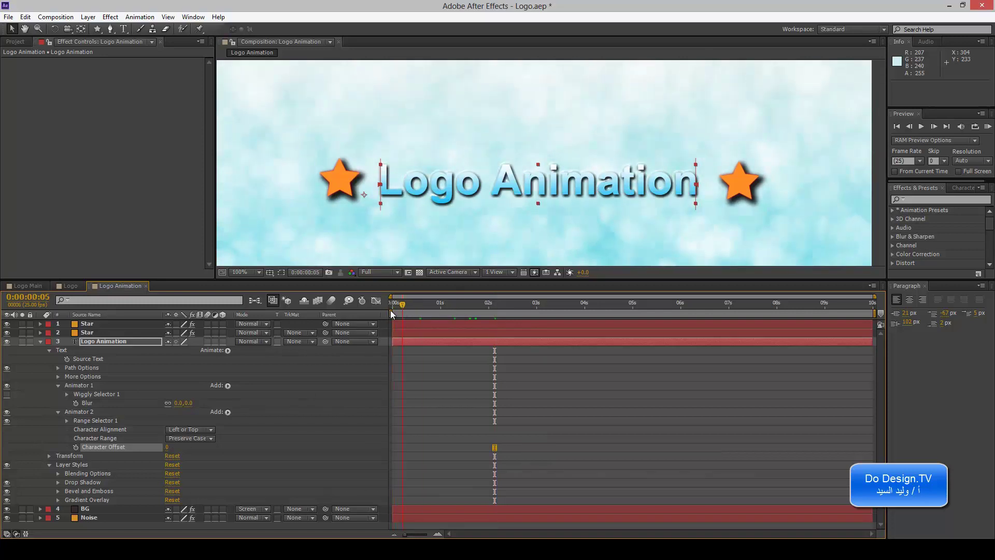
pyautogui.moveTo(173, 446); pyautogui.dragTo(204, 459)
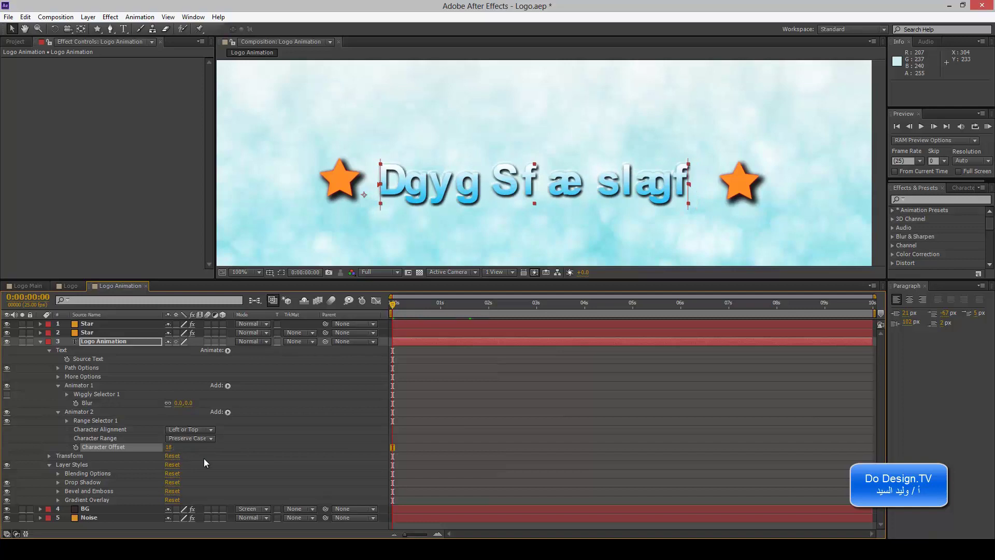
pyautogui.click(76, 446)
pyautogui.moveTo(413, 304); pyautogui.dragTo(514, 309)
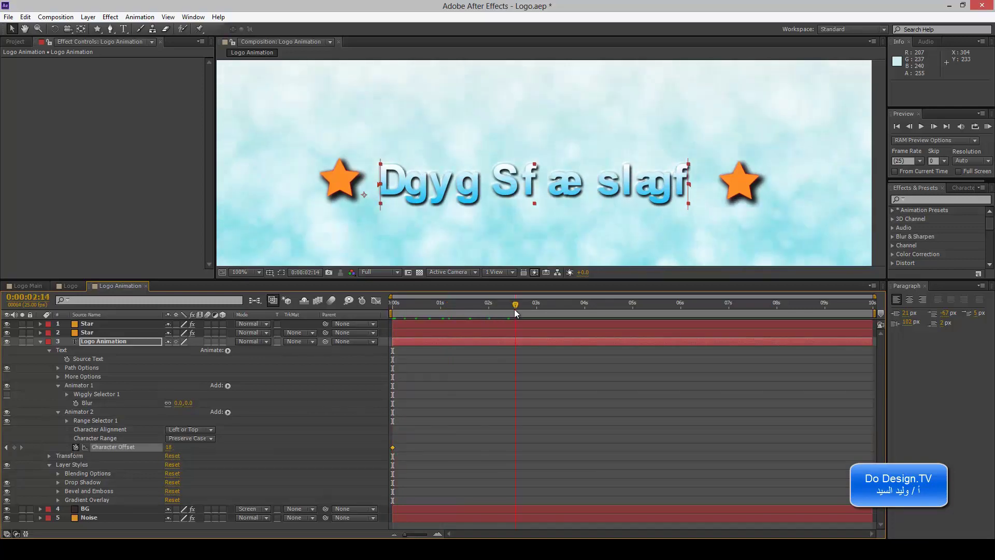
pyautogui.moveTo(169, 448); pyautogui.dragTo(180, 454)
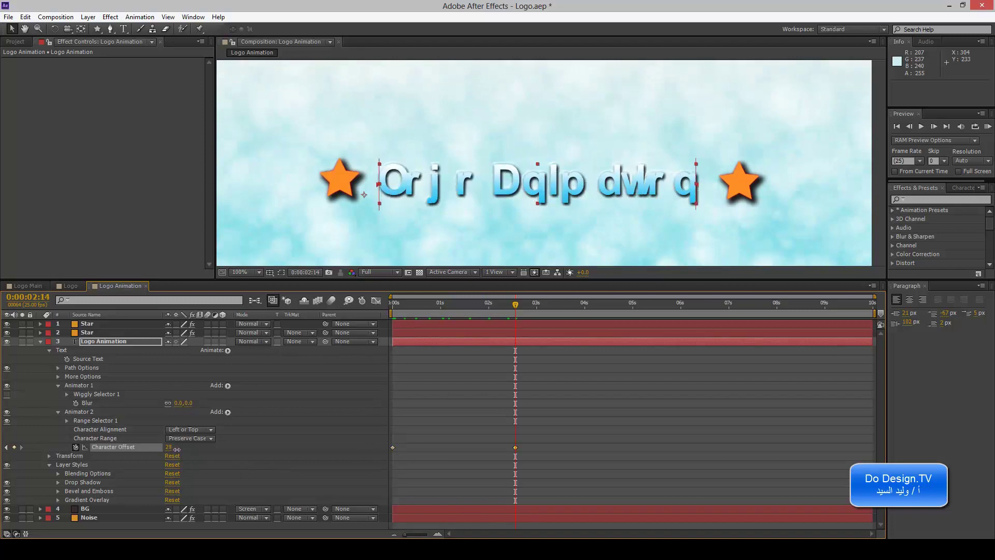
pyautogui.moveTo(580, 313); pyautogui.dragTo(610, 316)
pyautogui.click(169, 447)
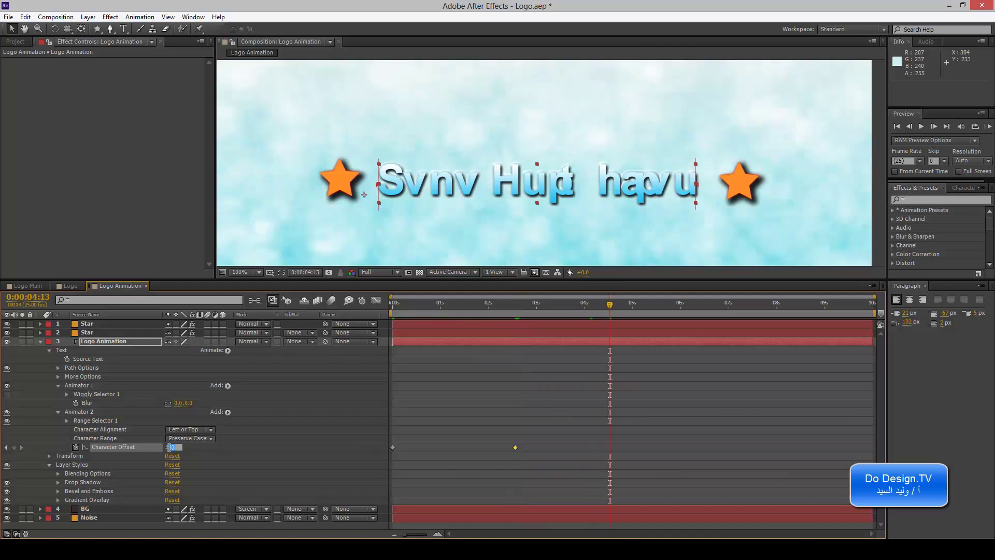
pyautogui.write('0')
pyautogui.press('Return')
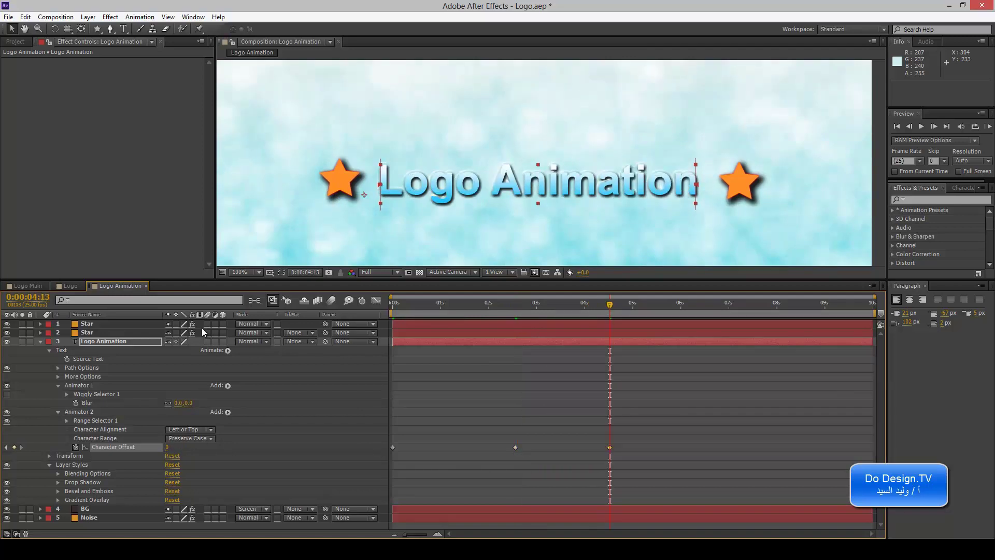
pyautogui.click(610, 452)
pyautogui.moveTo(610, 452); pyautogui.dragTo(393, 451)
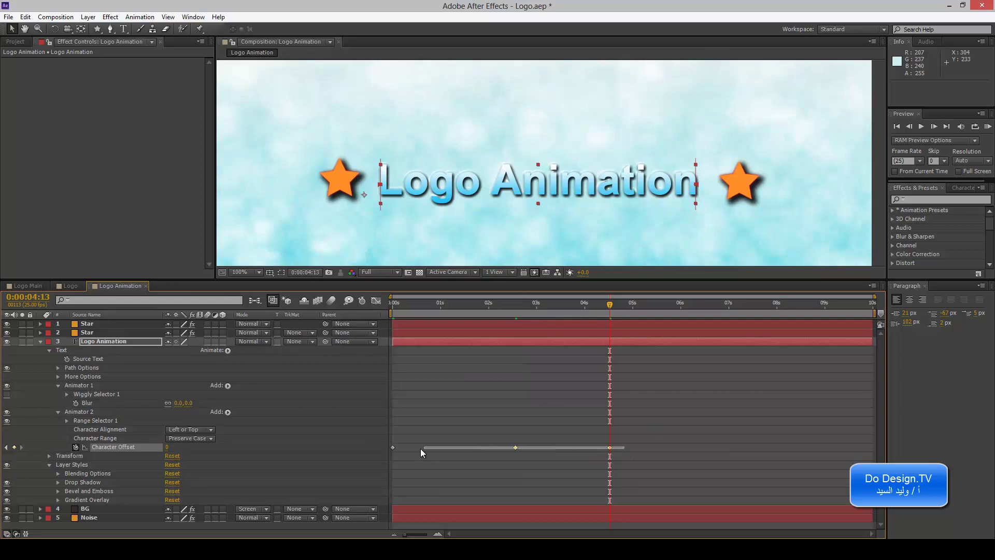
# Select the Character Offset keyframes and browse their context menu without choosing anything
pyautogui.moveTo(641, 448); pyautogui.dragTo(394, 447)
pyautogui.rightClick(393, 448)
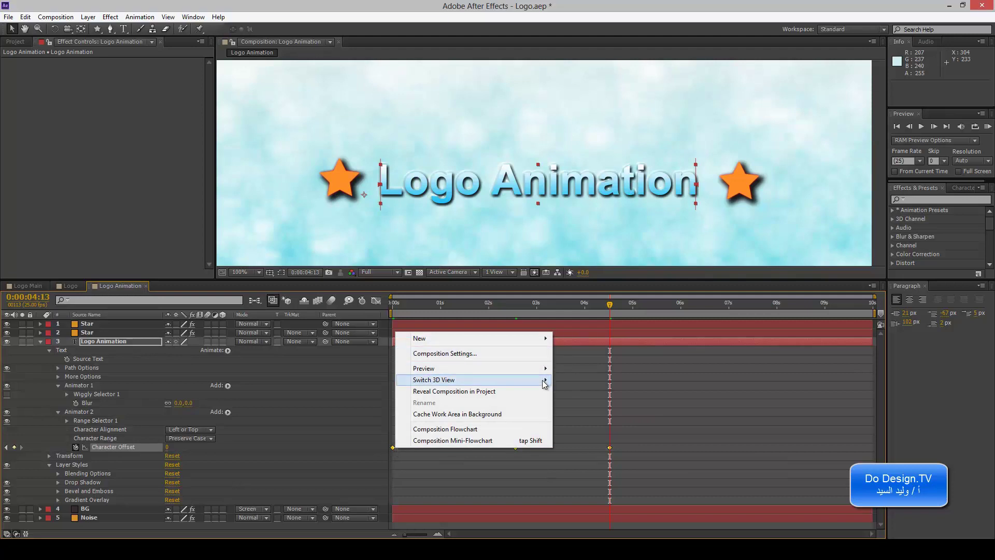
pyautogui.moveTo(544, 380)
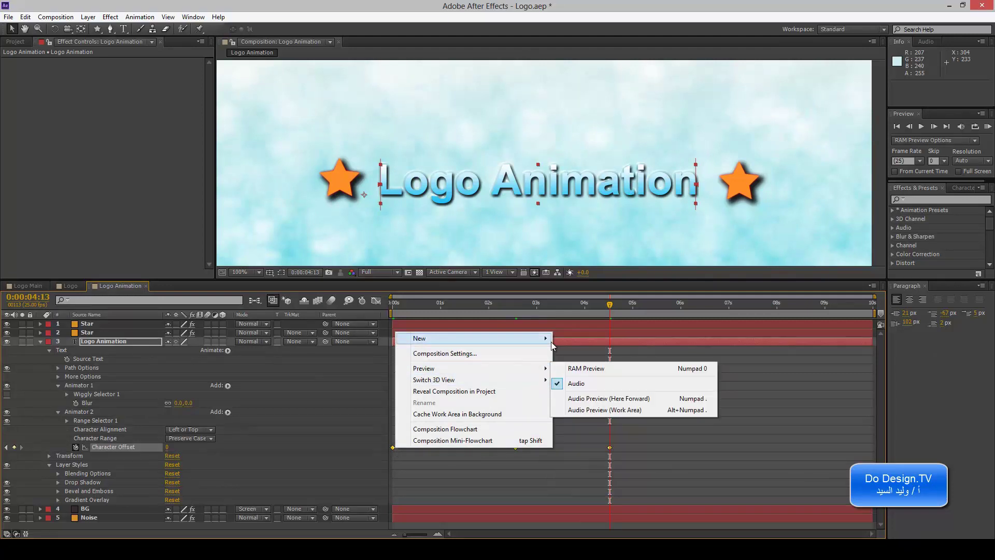
pyautogui.moveTo(539, 340)
pyautogui.press('Escape')
pyautogui.click(497, 484)
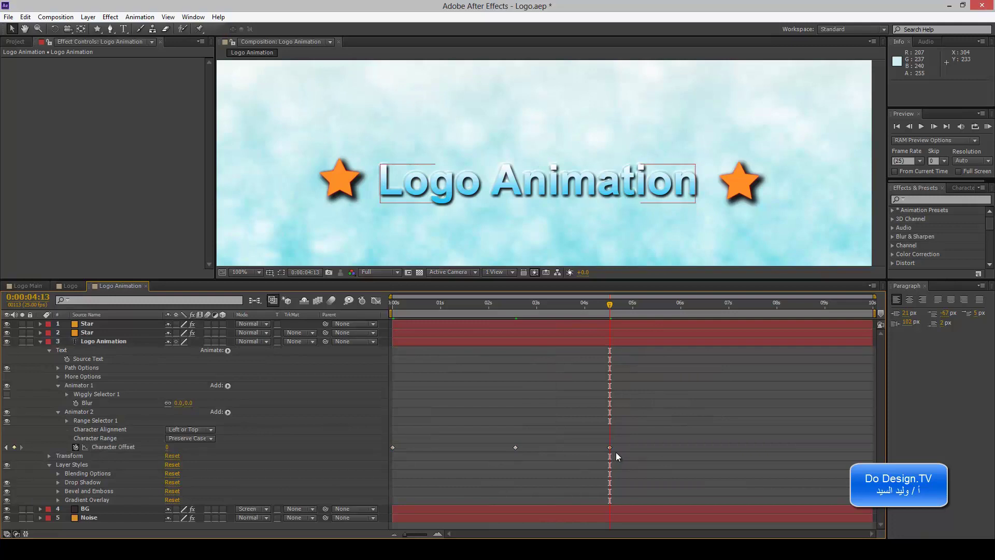
pyautogui.click(616, 448)
# Apply Exponential Scale to the keyframes by mistake, preview, and undo it
pyautogui.click(392, 446)
pyautogui.rightClick(392, 446)
pyautogui.moveTo(471, 441)
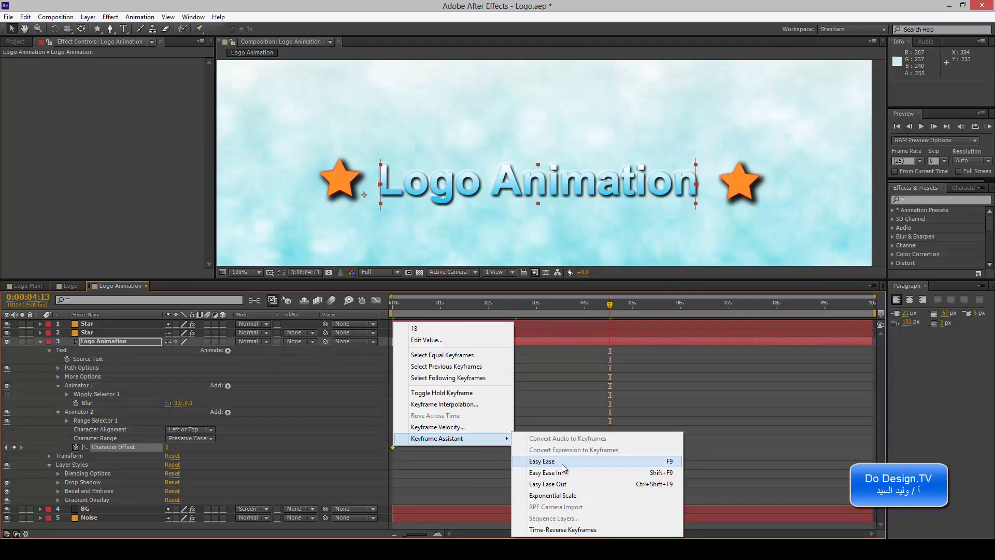
pyautogui.click(576, 495)
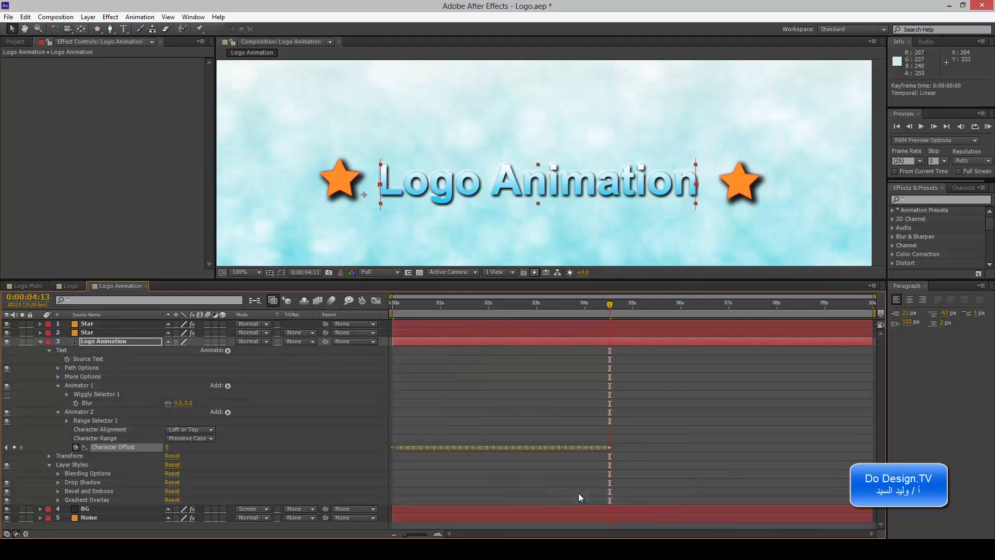
pyautogui.moveTo(605, 310); pyautogui.dragTo(584, 310)
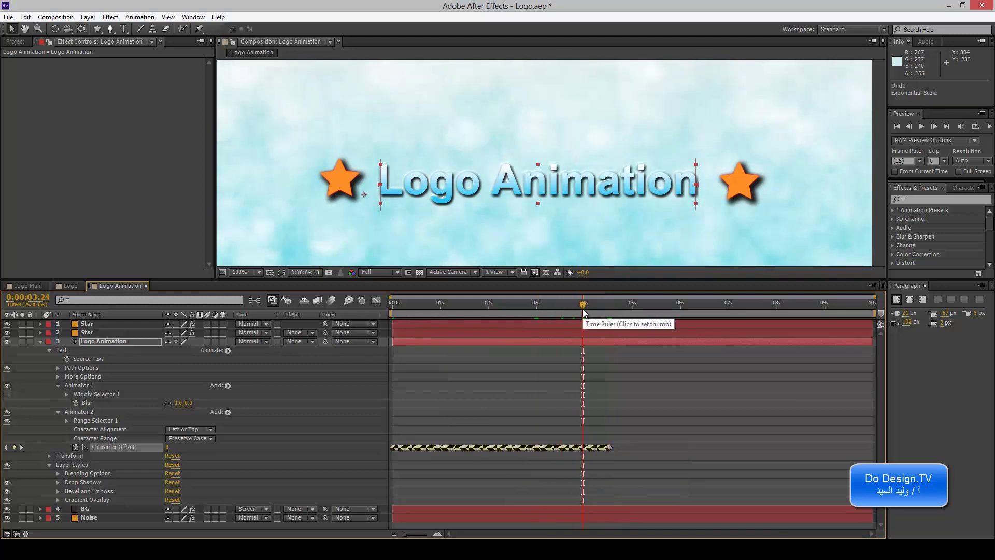
pyautogui.hotkey('ctrl', 'z')
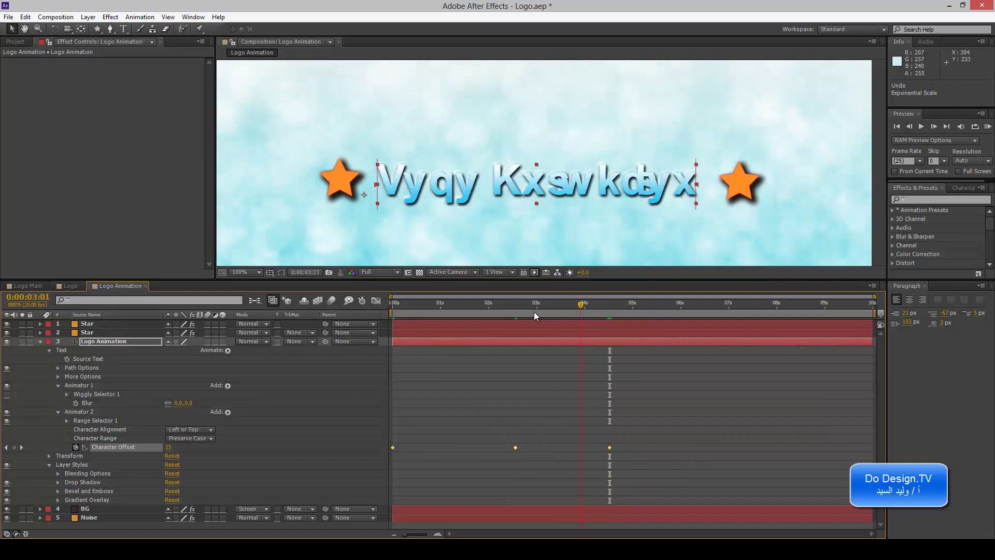
# Apply Easy Ease to all Character Offset keyframes and preview the eased scramble
pyautogui.moveTo(610, 308); pyautogui.dragTo(467, 313)
pyautogui.click(569, 451)
pyautogui.moveTo(616, 446); pyautogui.dragTo(424, 448)
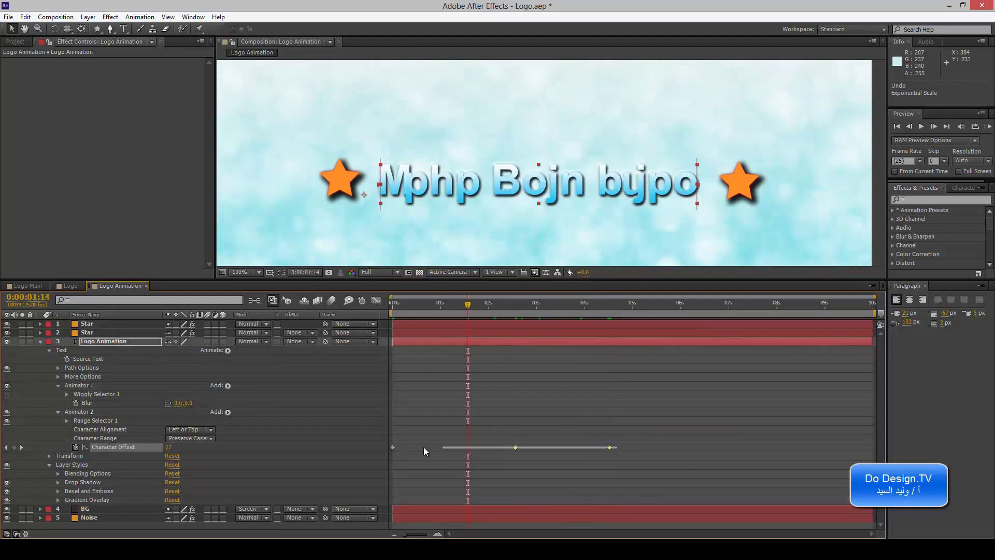
pyautogui.keyDown('shift'); pyautogui.click(393, 447); pyautogui.keyUp('shift')
pyautogui.rightClick(393, 447)
pyautogui.moveTo(496, 441)
pyautogui.click(539, 461)
pyautogui.moveTo(455, 309)
pyautogui.mouseDown()
pyautogui.moveTo(381, 309)
pyautogui.moveTo(605, 316)
pyautogui.mouseUp()
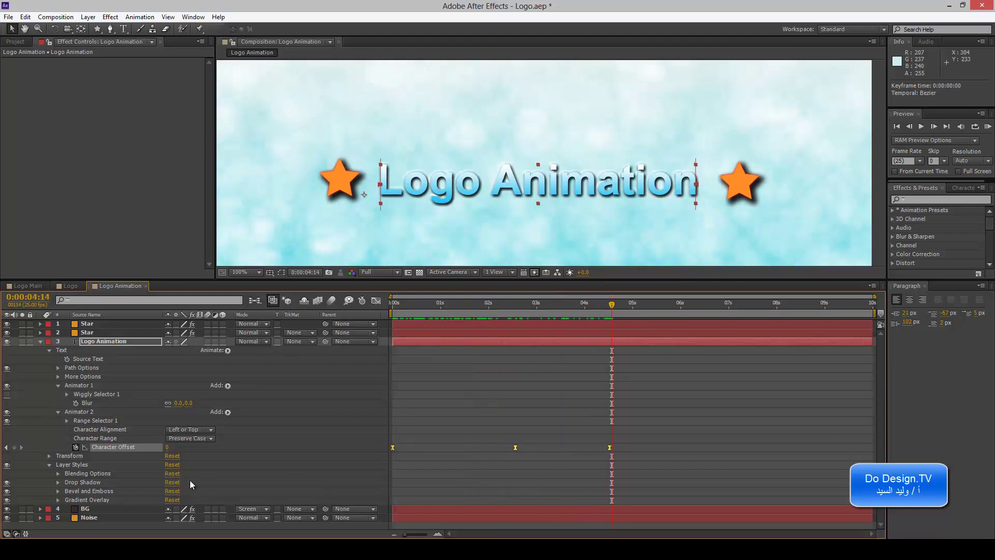
# Delete the Character Offset keyframes and switch Animator 2 off
pyautogui.press('Delete')
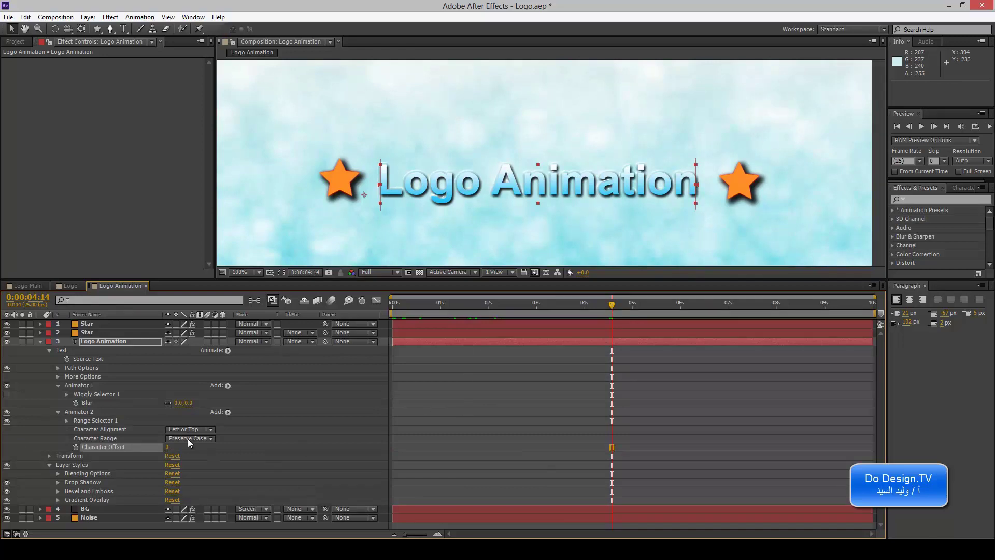
pyautogui.click(58, 412)
pyautogui.click(7, 412)
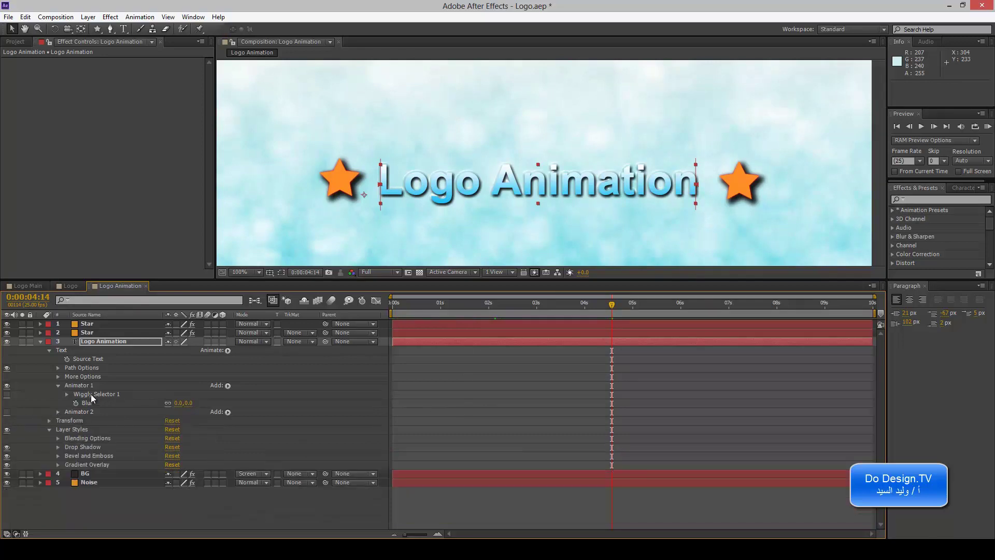
# Add a Character Value animator and set its Range Selector Start to 36%
pyautogui.click(118, 351)
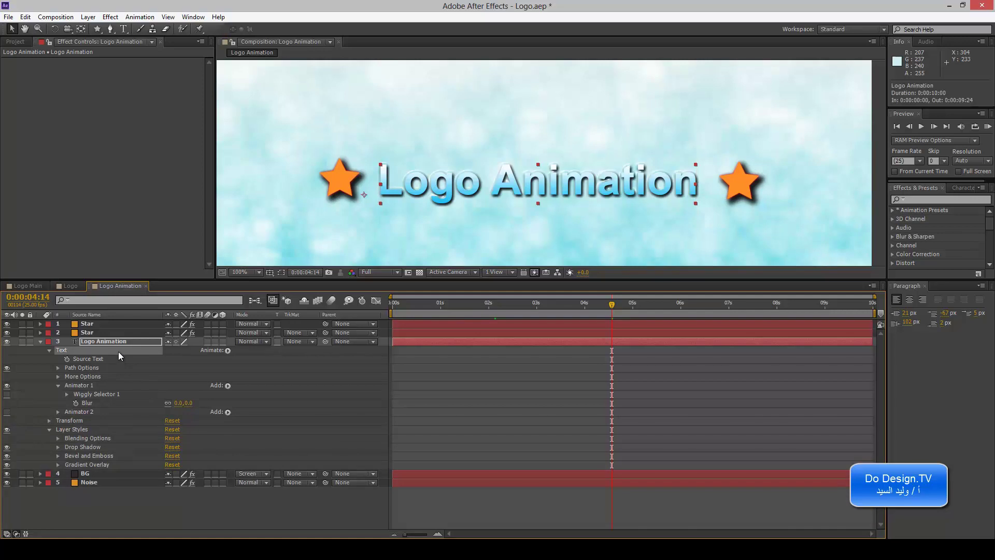
pyautogui.click(229, 351)
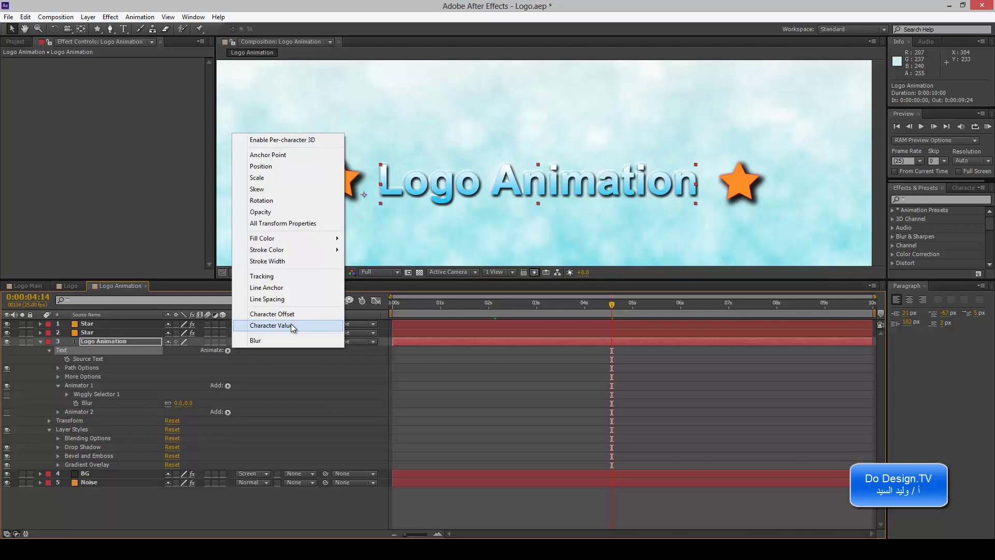
pyautogui.click(293, 325)
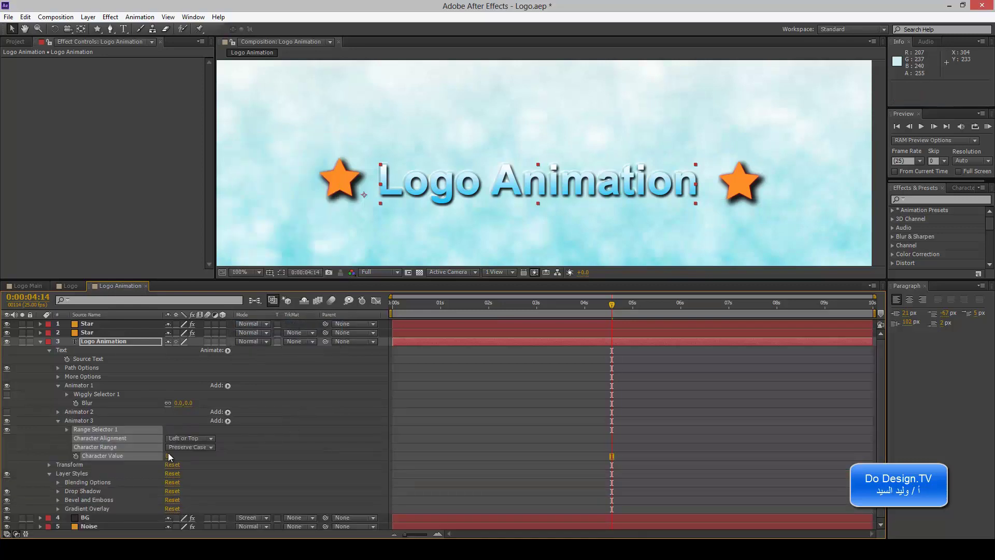
pyautogui.click(88, 421)
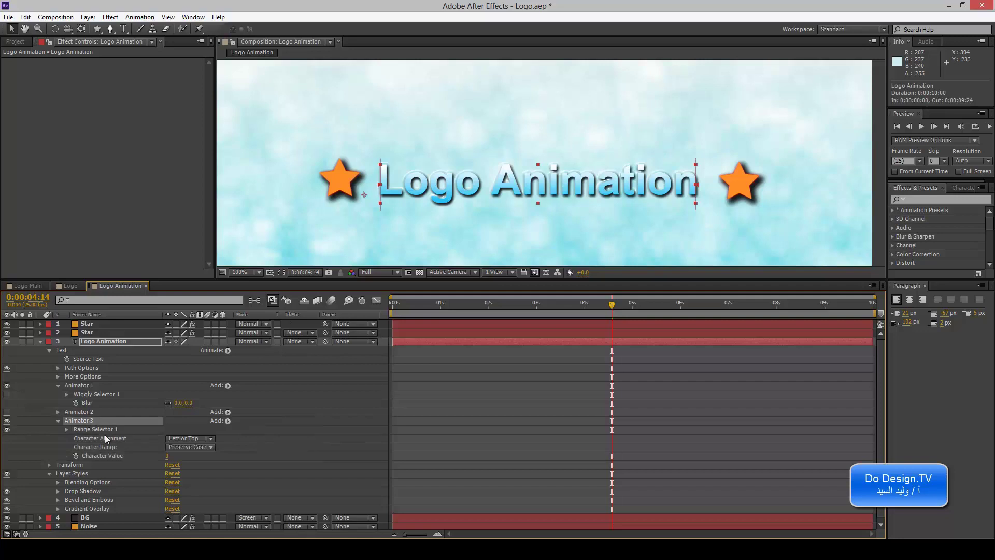
pyautogui.click(126, 456)
pyautogui.moveTo(167, 456); pyautogui.dragTo(165, 457)
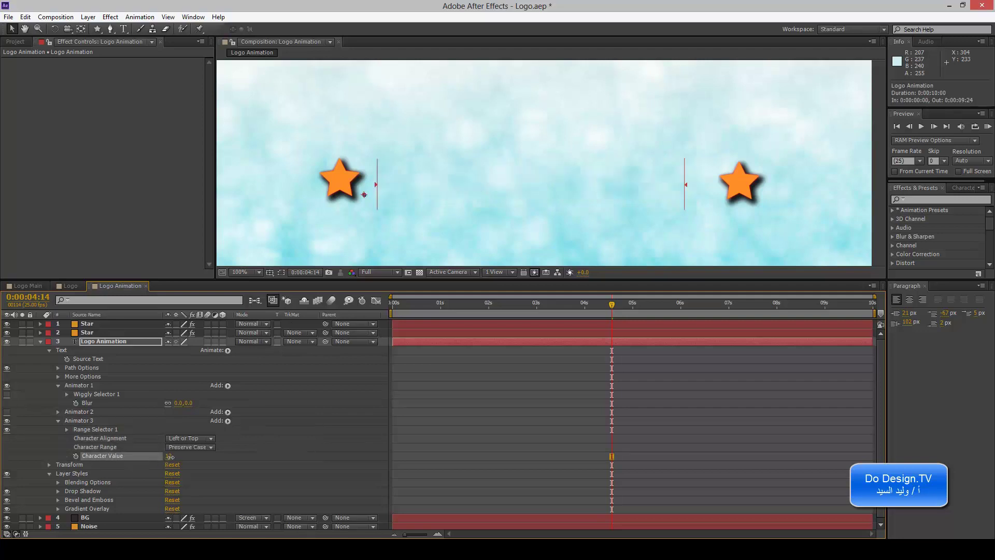
pyautogui.click(65, 430)
pyautogui.moveTo(169, 438)
pyautogui.mouseDown()
pyautogui.moveTo(188, 438)
pyautogui.moveTo(129, 453)
pyautogui.mouseUp()
pyautogui.scroll(-3, 129, 453)
# Set Animator 3 to Center alignment and Full Unicode range, leaving Character Value at 0
pyautogui.click(189, 435)
pyautogui.click(196, 457)
pyautogui.click(195, 445)
pyautogui.click(195, 462)
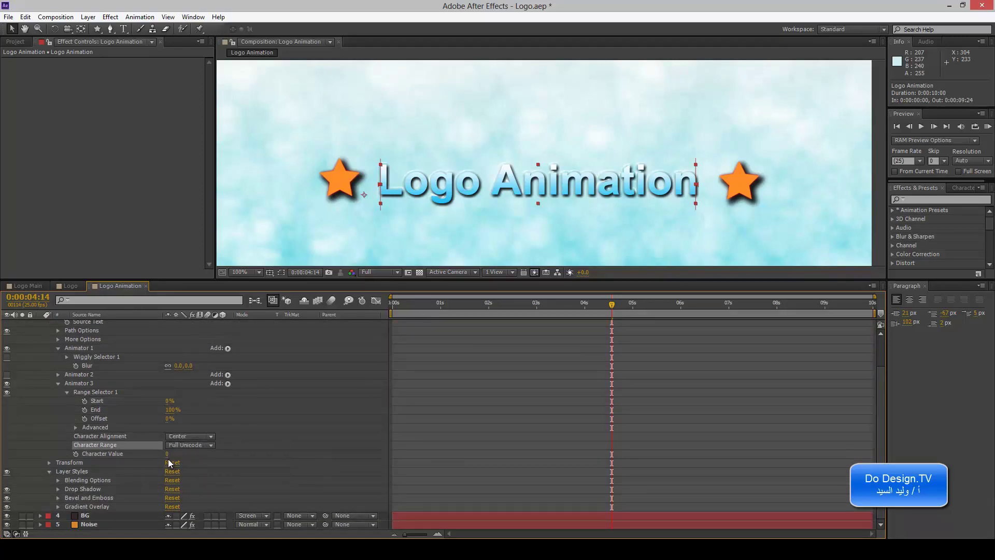
pyautogui.moveTo(169, 455); pyautogui.dragTo(170, 455)
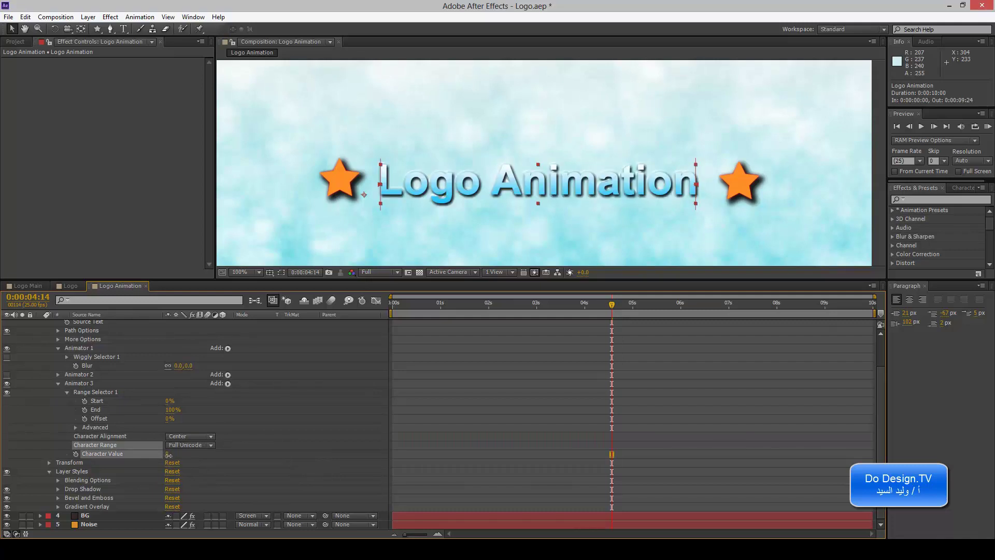
pyautogui.moveTo(171, 456); pyautogui.dragTo(169, 454)
pyautogui.click(88, 385)
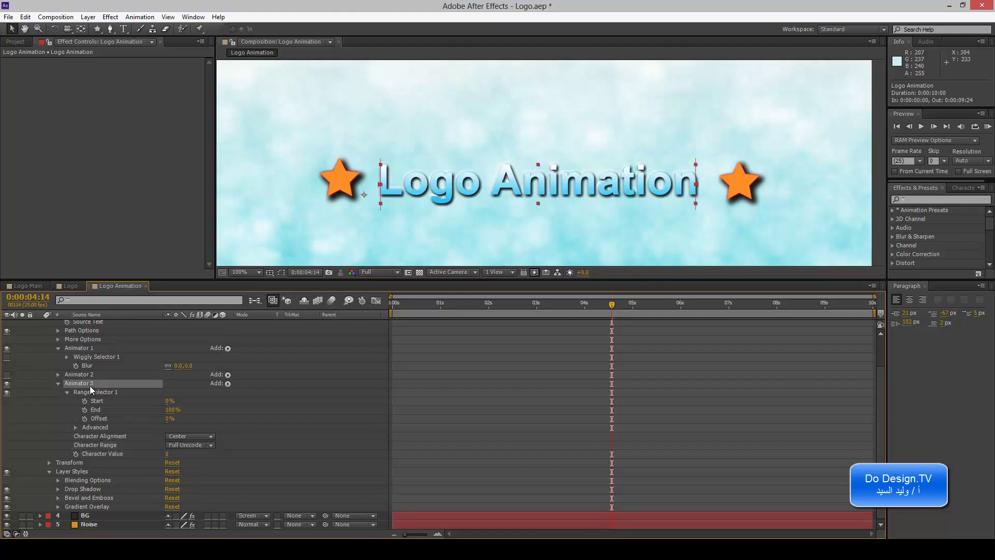
# Delete Animator 3, add a Line Anchor animator, and nudge it to 52%
pyautogui.press('Delete')
pyautogui.click(120, 351)
pyautogui.click(228, 351)
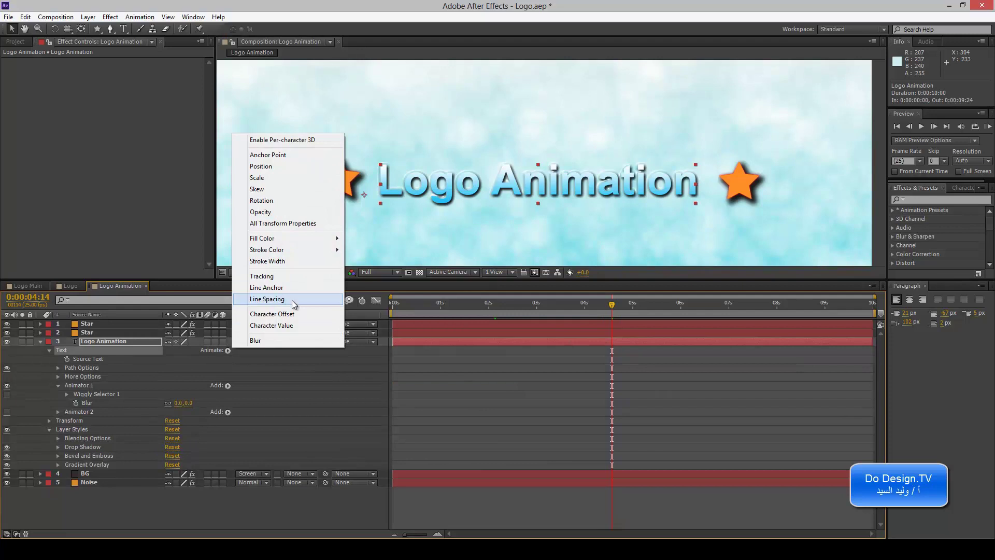
pyautogui.click(292, 287)
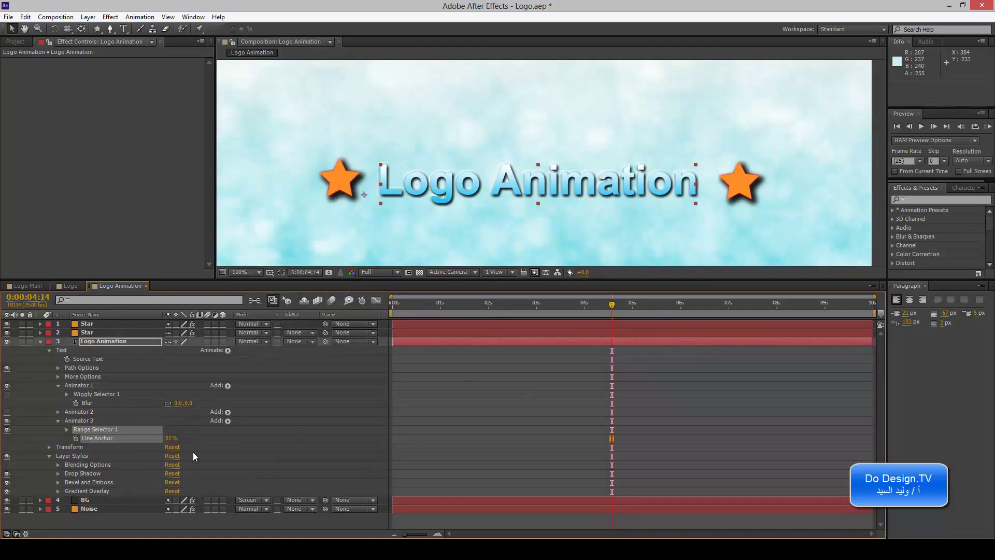
pyautogui.moveTo(171, 439); pyautogui.dragTo(177, 439)
pyautogui.moveTo(475, 311); pyautogui.dragTo(430, 311)
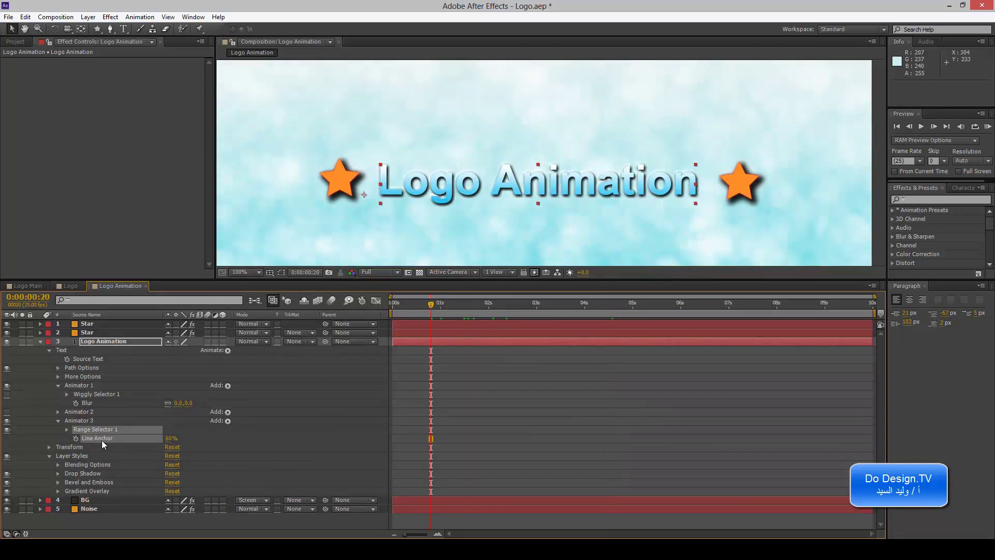
# Inspect the Line Anchor range Start, then delete this Animator 3 as well
pyautogui.click(67, 430)
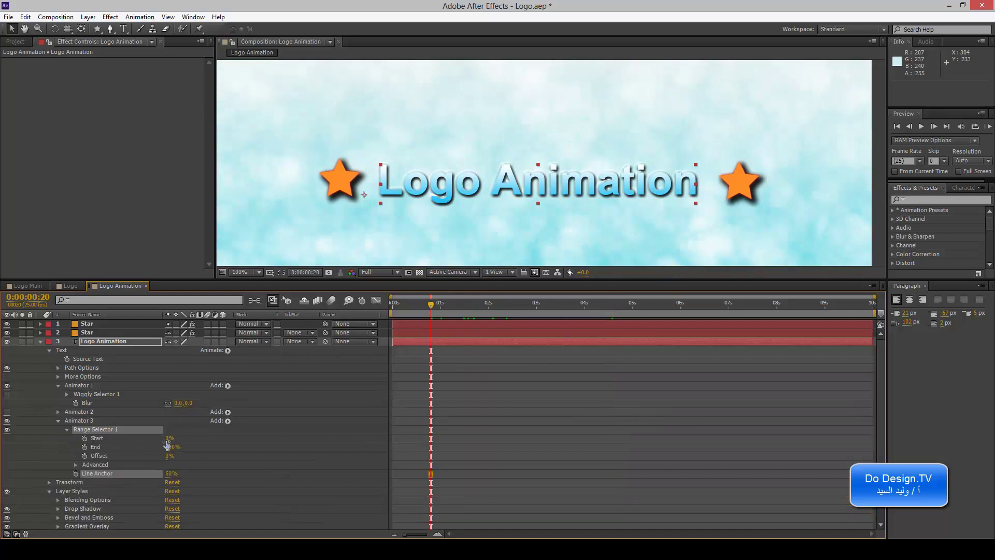
pyautogui.click(158, 439)
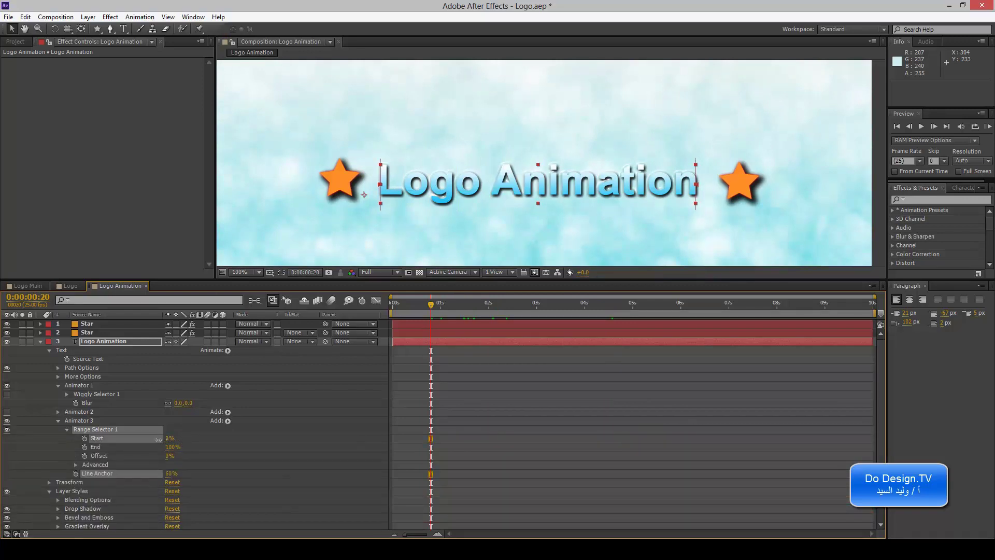
pyautogui.click(158, 439)
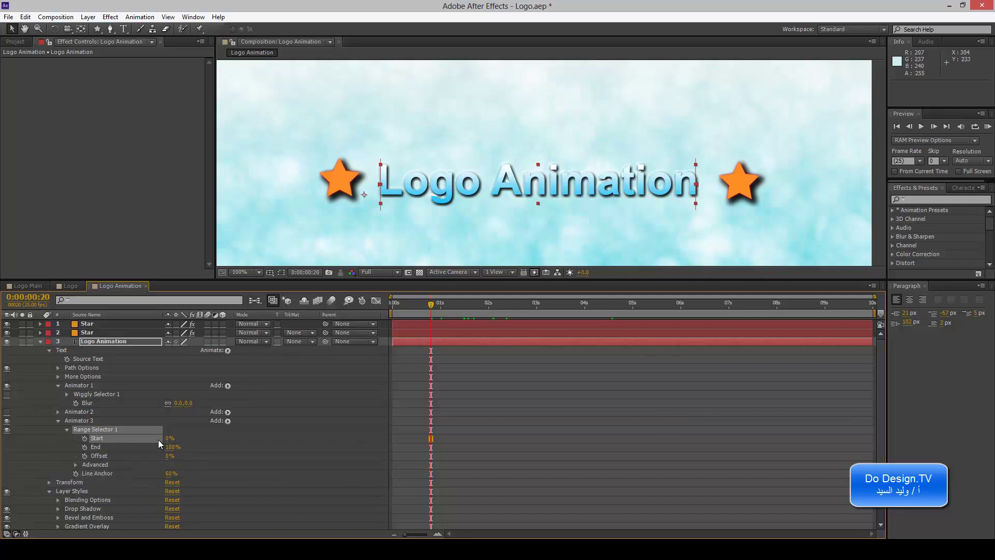
pyautogui.scroll(-2, 157, 464)
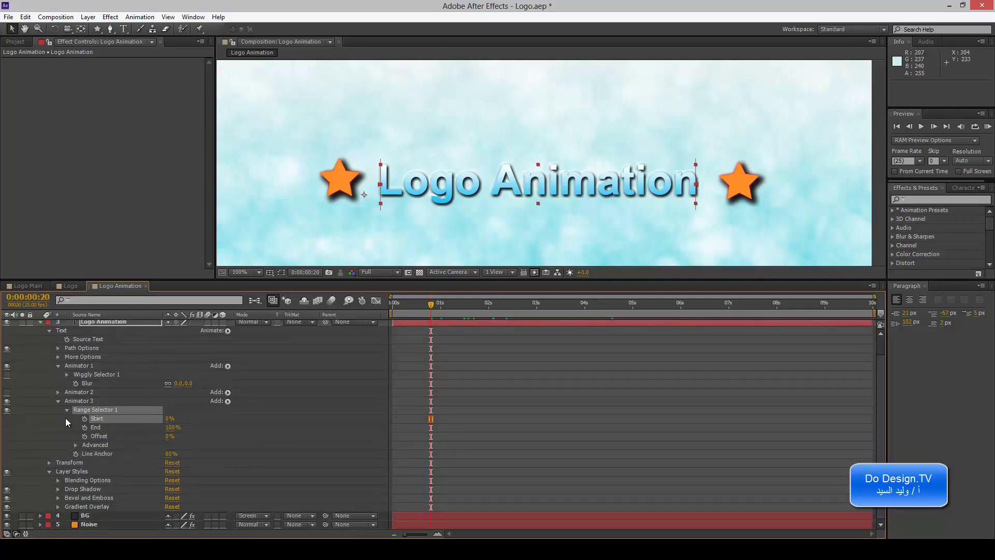
pyautogui.click(91, 401)
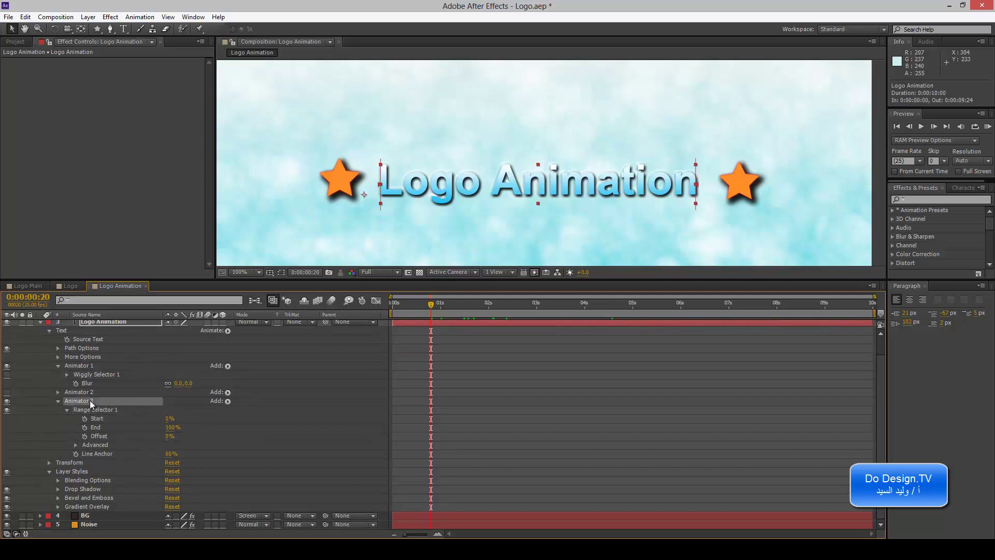
pyautogui.press('Delete')
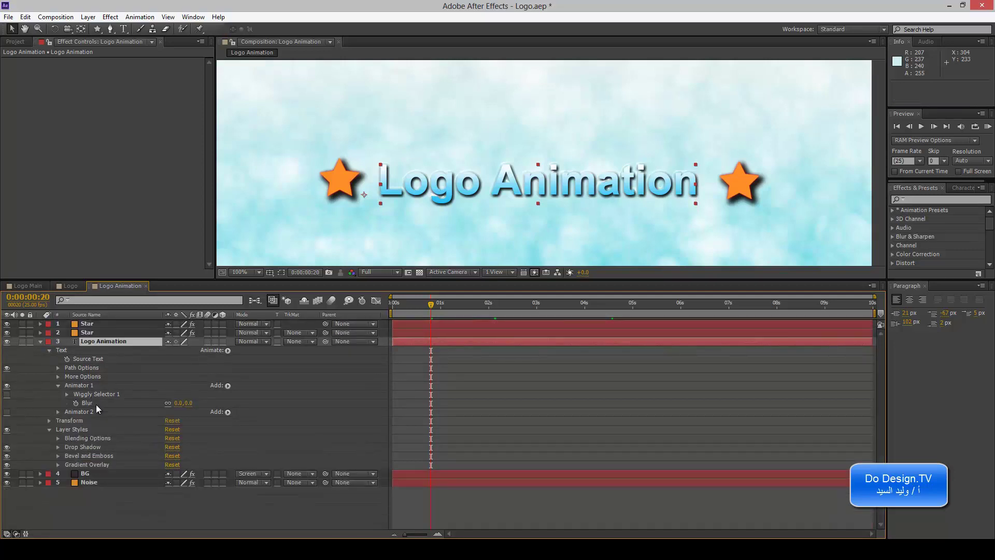
# Try a Position animator that nudges the letters right, then delete it again
pyautogui.click(114, 352)
pyautogui.click(226, 350)
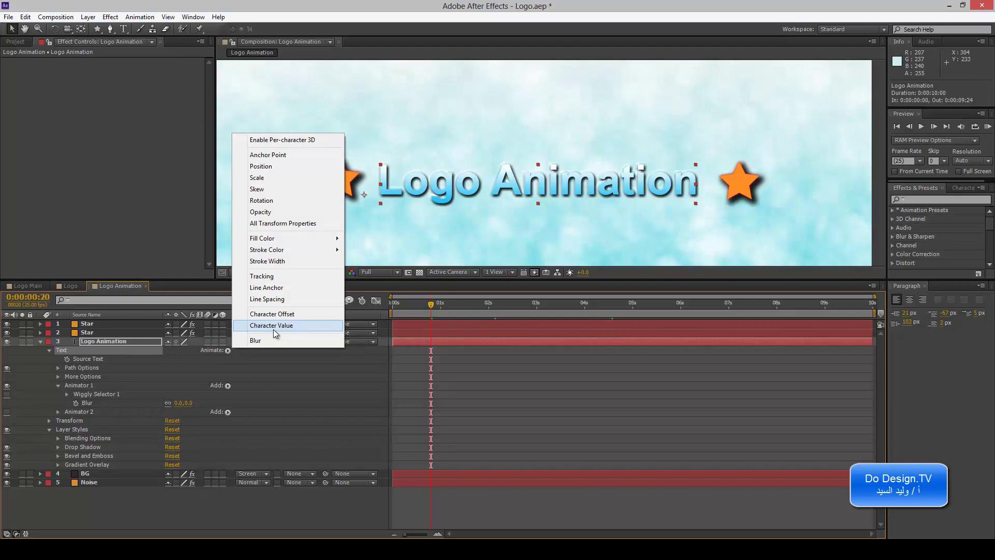
pyautogui.click(290, 164)
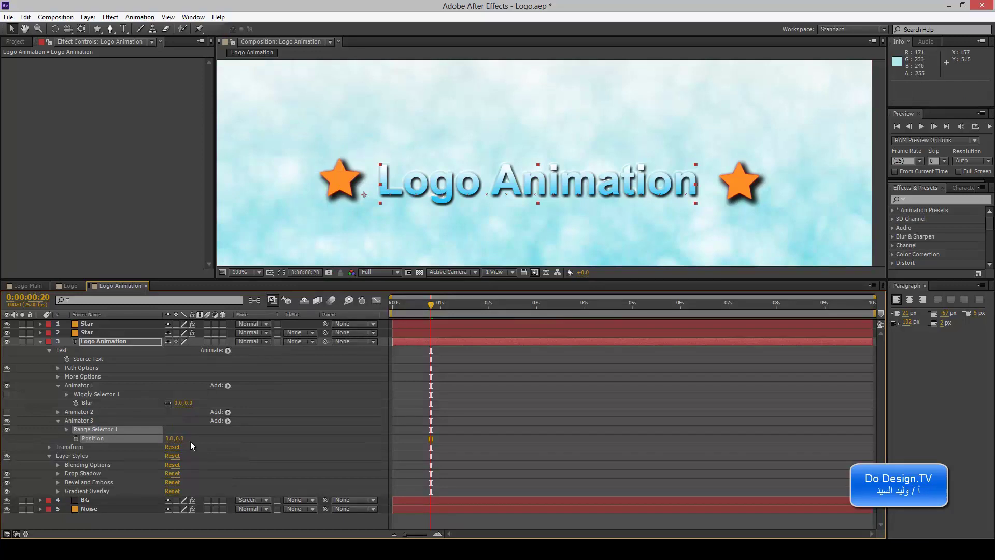
pyautogui.moveTo(169, 439); pyautogui.dragTo(178, 444)
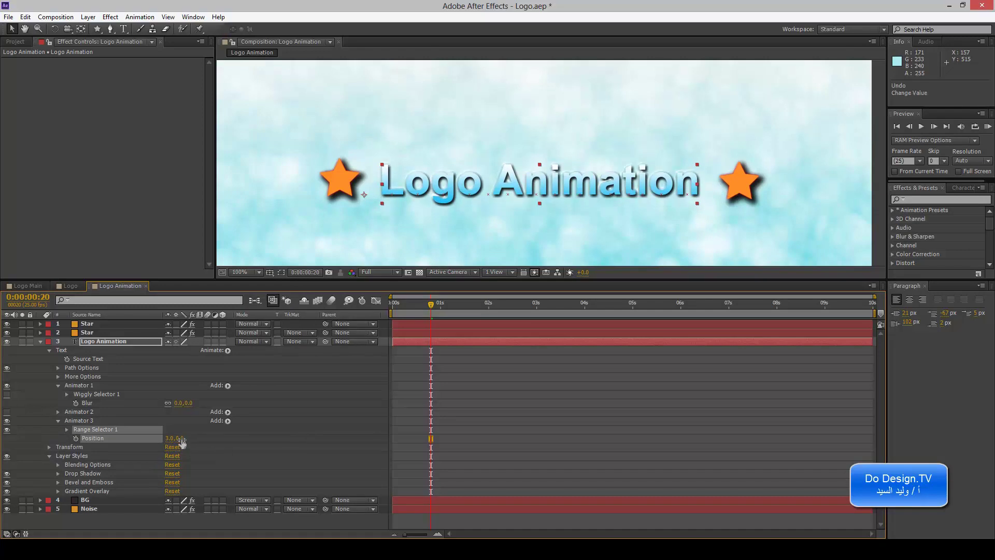
pyautogui.click(95, 421)
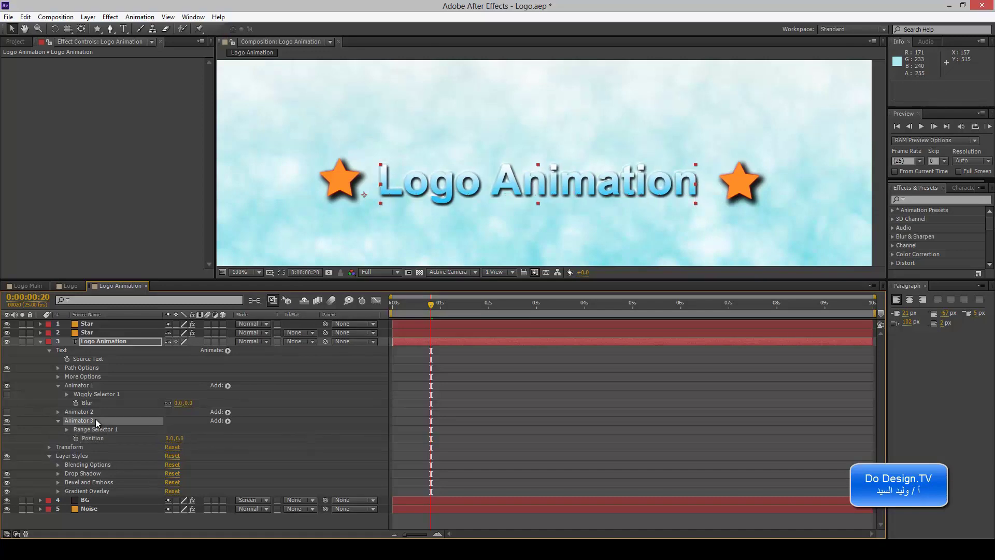
pyautogui.press('Delete')
pyautogui.click(159, 351)
pyautogui.click(228, 350)
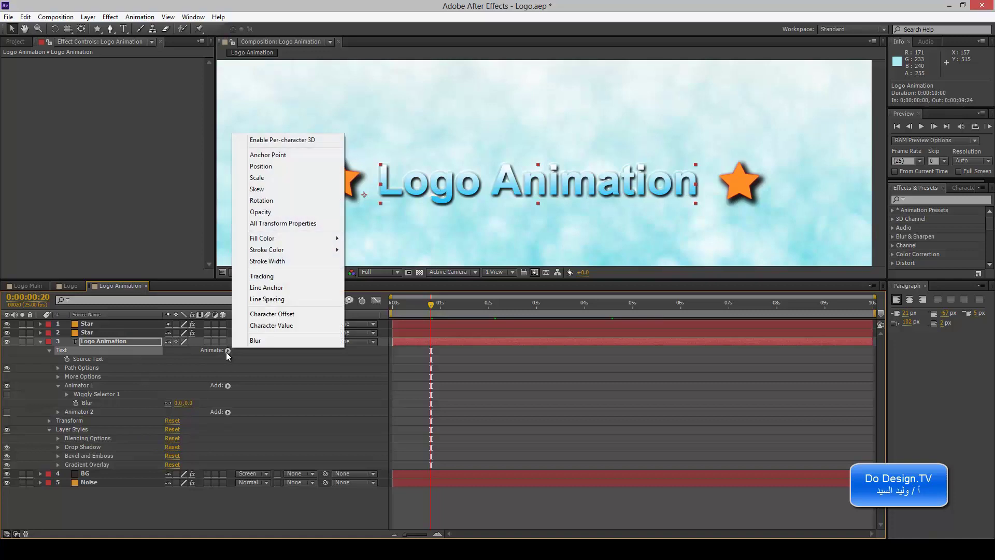
pyautogui.click(266, 188)
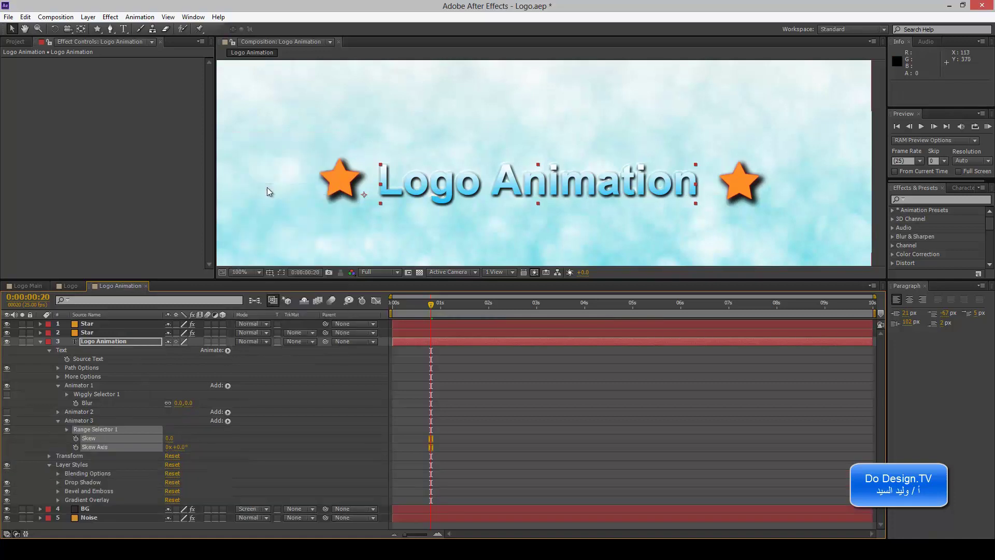
pyautogui.moveTo(169, 439); pyautogui.dragTo(268, 447)
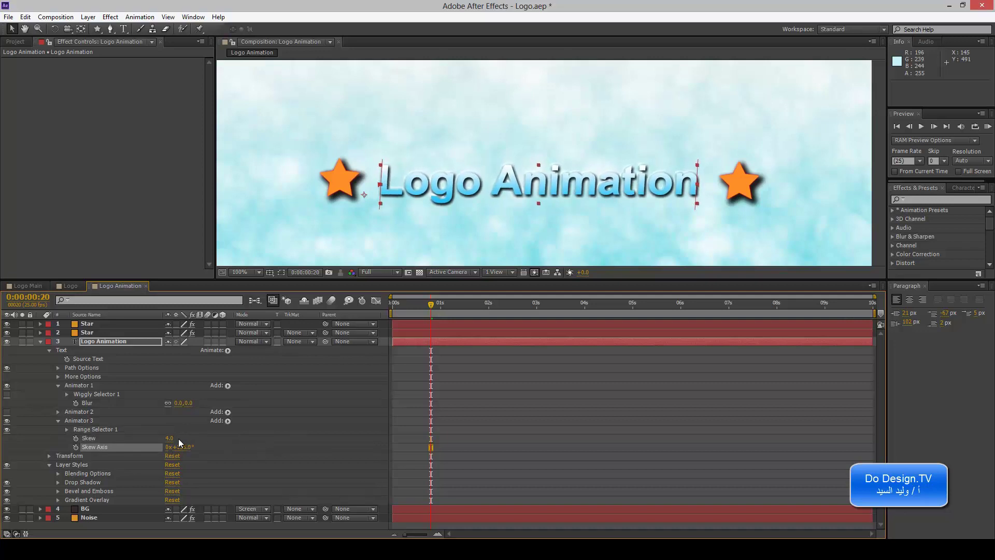
pyautogui.moveTo(170, 439)
pyautogui.mouseDown()
pyautogui.moveTo(187, 438)
pyautogui.moveTo(133, 447)
pyautogui.moveTo(161, 456)
pyautogui.moveTo(222, 440)
pyautogui.moveTo(167, 439)
pyautogui.mouseUp()
pyautogui.click(67, 429)
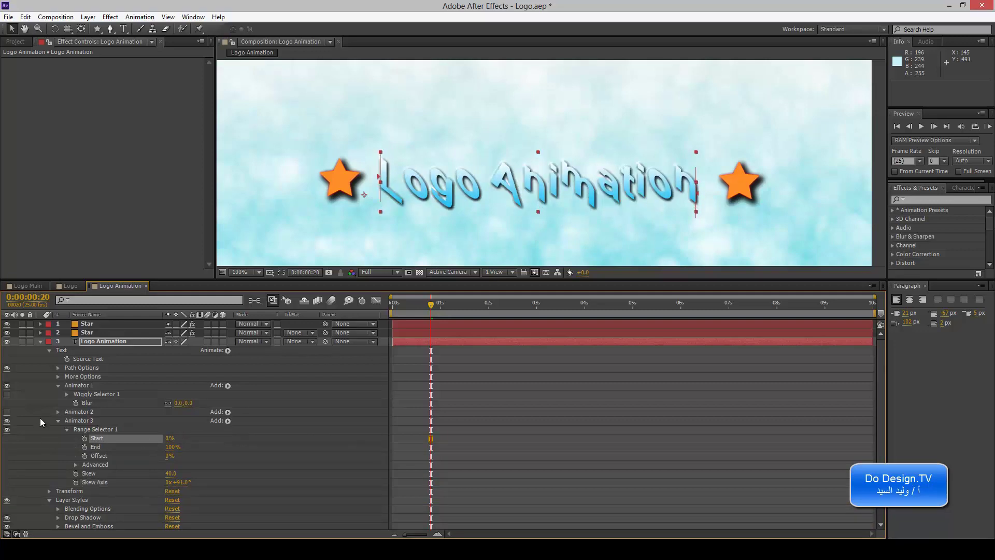
pyautogui.click(58, 420)
pyautogui.click(93, 421)
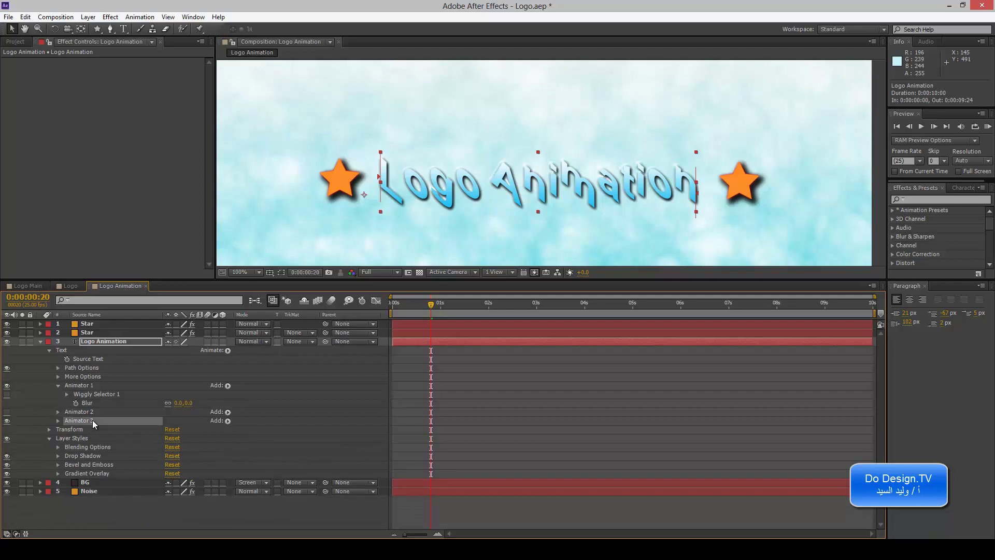
pyautogui.press('Delete')
pyautogui.click(139, 350)
pyautogui.click(228, 350)
pyautogui.click(297, 179)
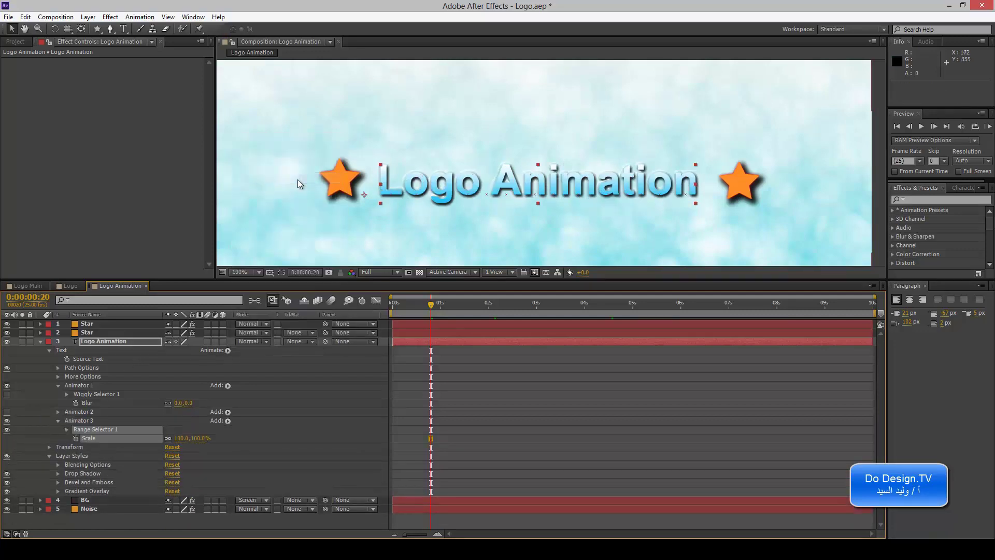
pyautogui.click(91, 420)
pyautogui.press('Delete')
# Scrub Animator 1's wiggly Blur up to 36,36 and move the playhead later to preview
pyautogui.click(170, 351)
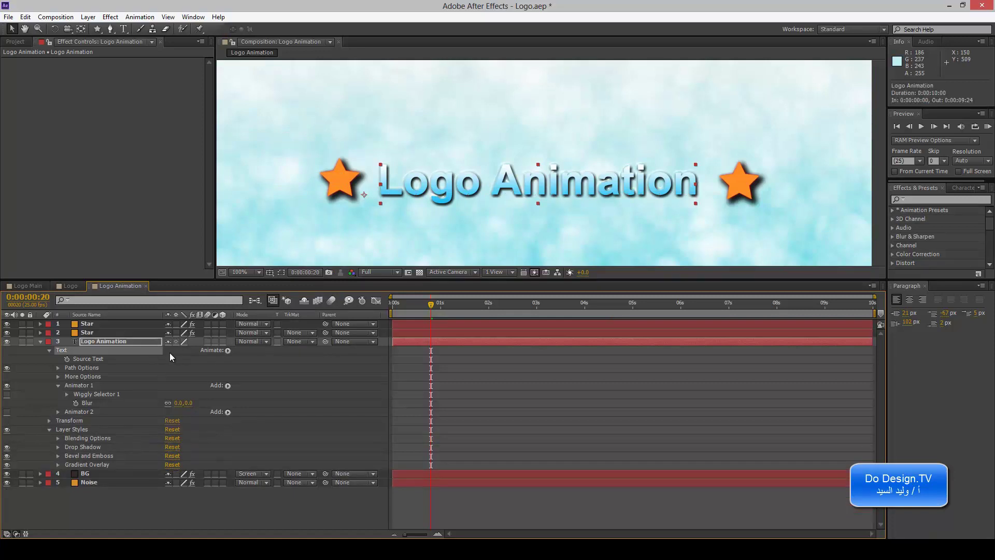
pyautogui.click(228, 351)
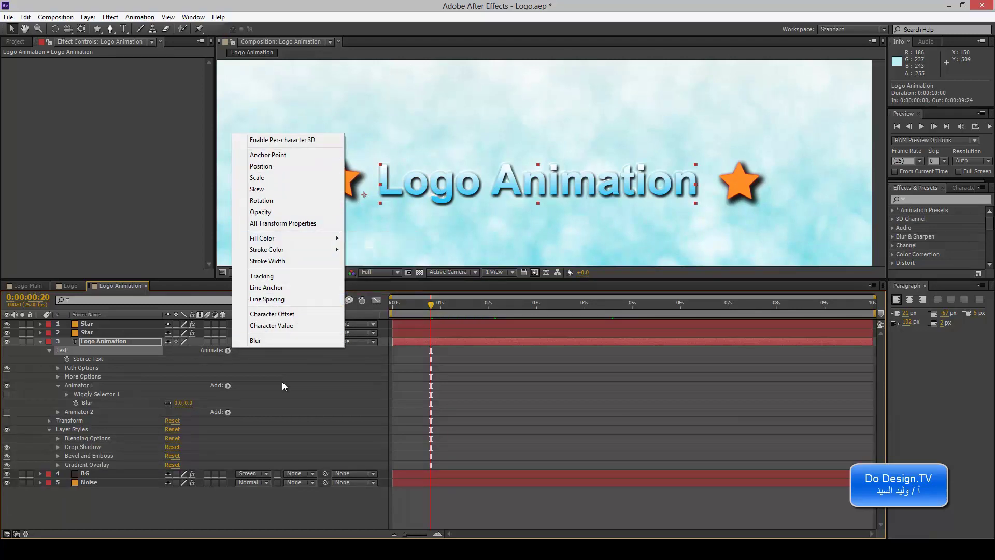
pyautogui.click(102, 395)
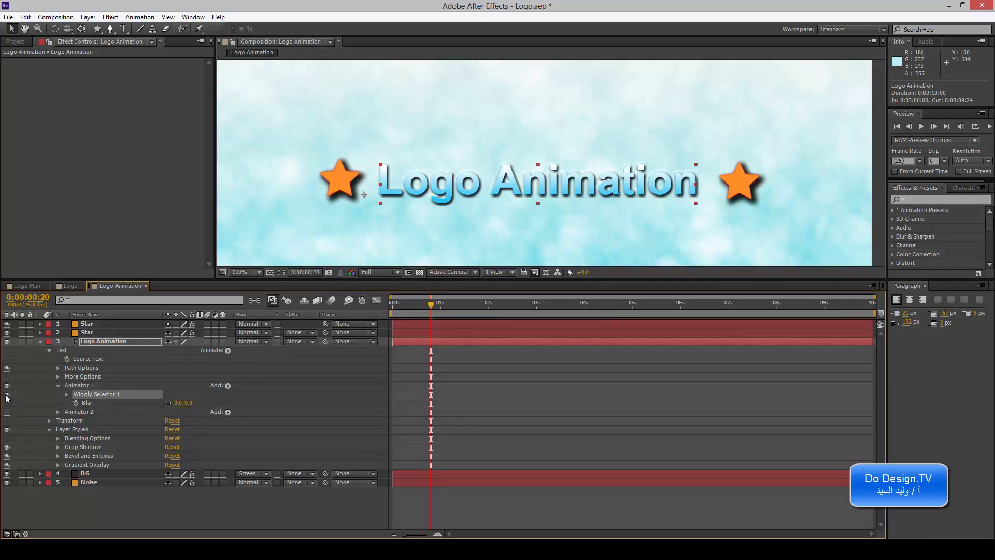
pyautogui.moveTo(180, 403); pyautogui.dragTo(191, 403)
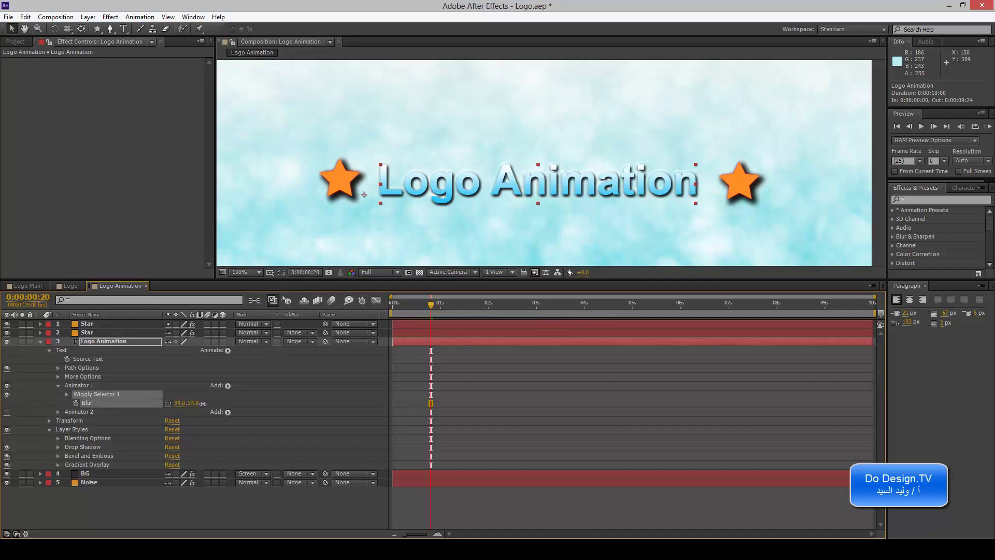
pyautogui.moveTo(415, 306); pyautogui.dragTo(468, 305)
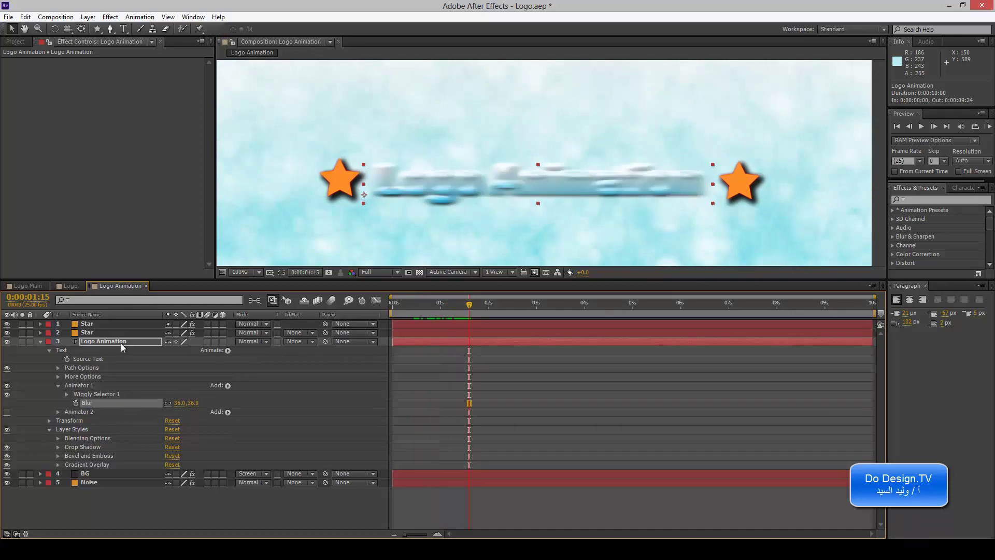
# Keyframe Blur at 0,0 at 0:00:01:03 so the letters sharpen, then collapse Layer Styles
pyautogui.click(123, 342)
pyautogui.scroll(-2, 280, 184)
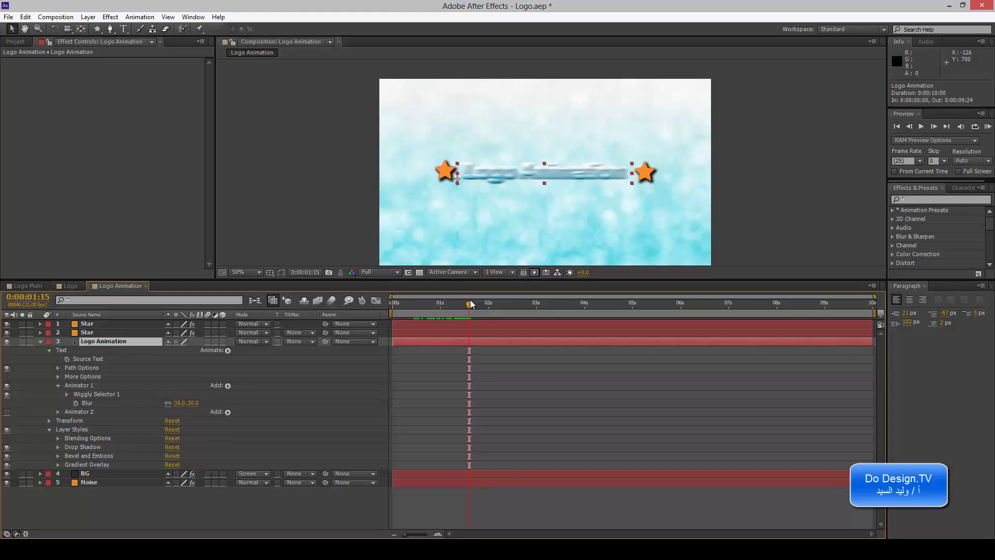
pyautogui.moveTo(469, 305)
pyautogui.mouseDown()
pyautogui.moveTo(447, 310)
pyautogui.moveTo(458, 312)
pyautogui.mouseUp()
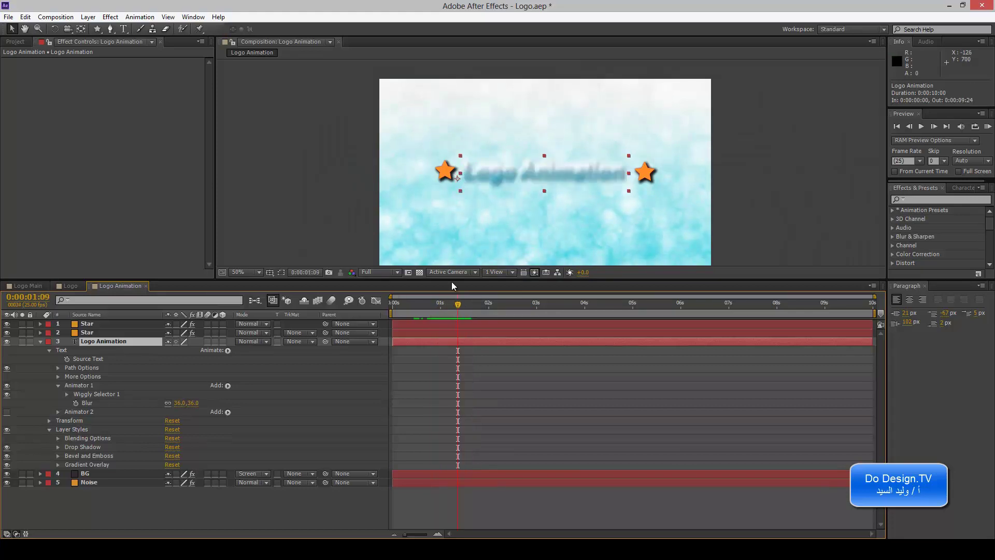
pyautogui.moveTo(414, 280); pyautogui.dragTo(415, 304)
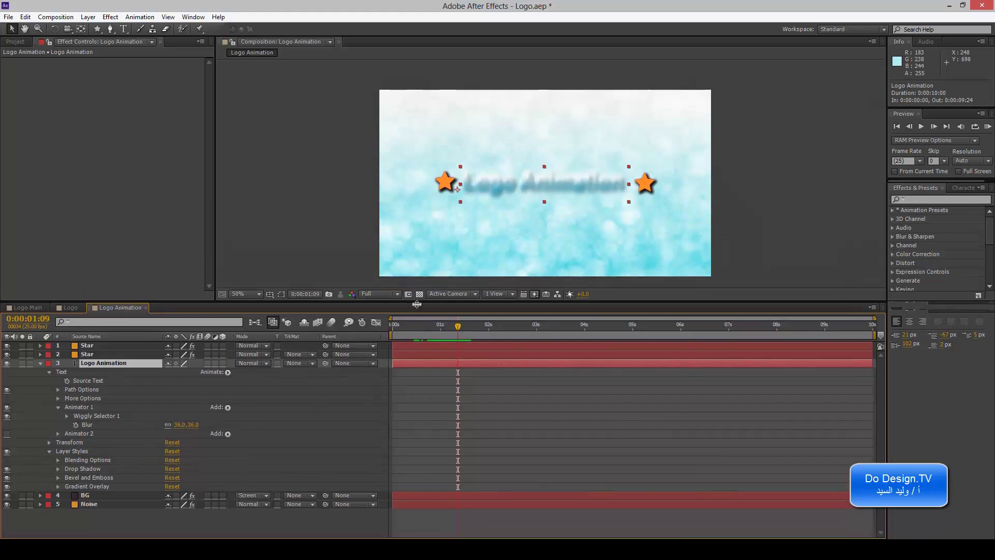
pyautogui.scroll(2, 410, 232)
pyautogui.scroll(-2, 390, 216)
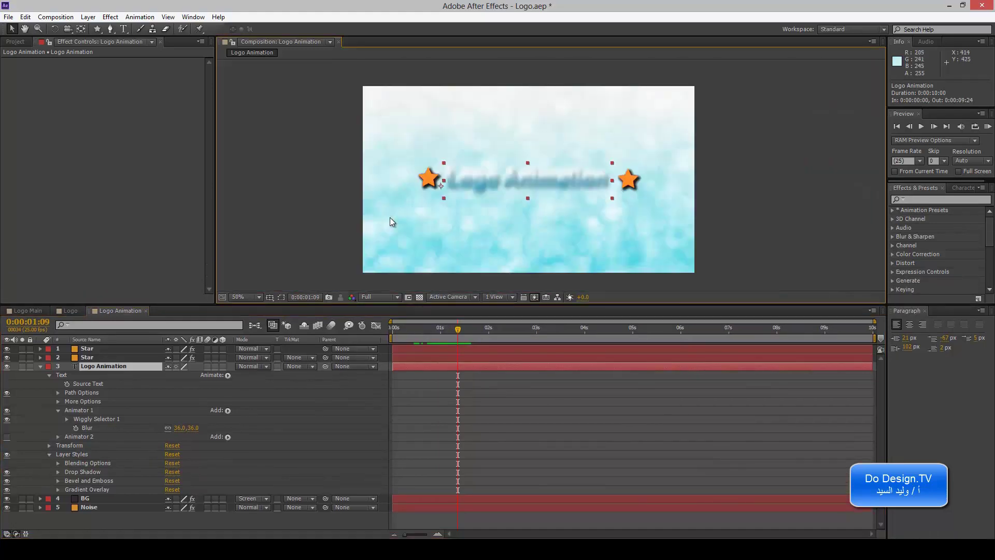
pyautogui.moveTo(455, 330)
pyautogui.mouseDown()
pyautogui.moveTo(436, 330)
pyautogui.moveTo(459, 333)
pyautogui.moveTo(450, 332)
pyautogui.mouseUp()
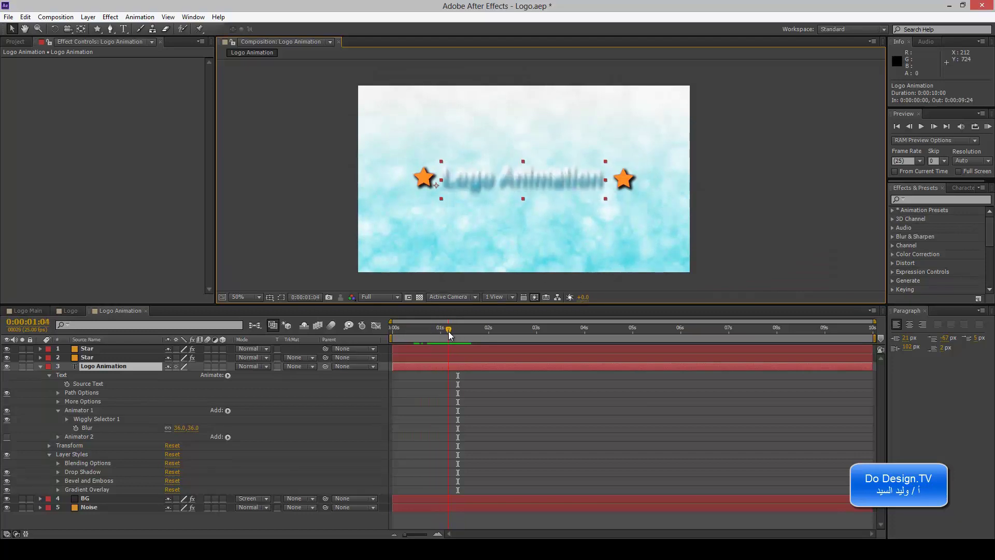
pyautogui.moveTo(449, 334); pyautogui.dragTo(446, 332)
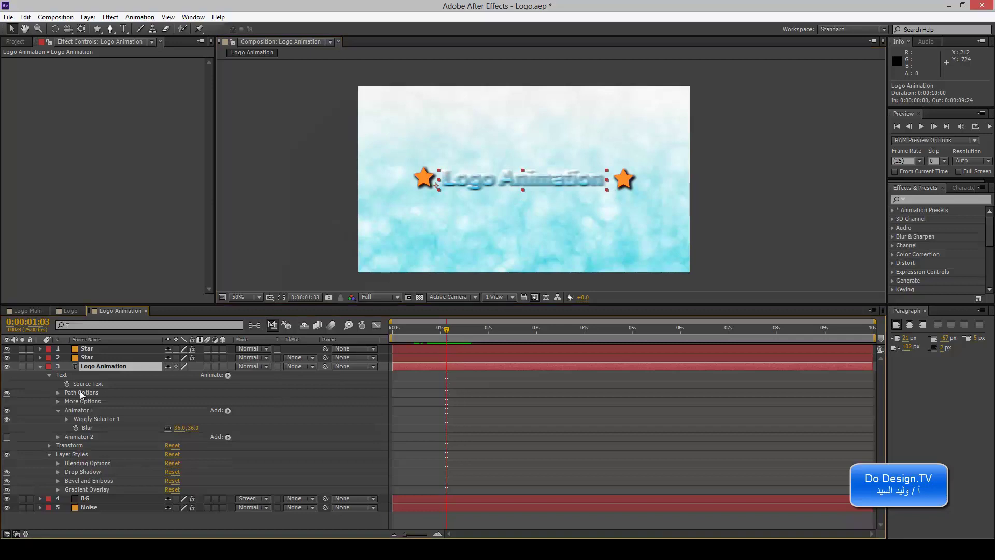
pyautogui.moveTo(178, 428); pyautogui.dragTo(139, 429)
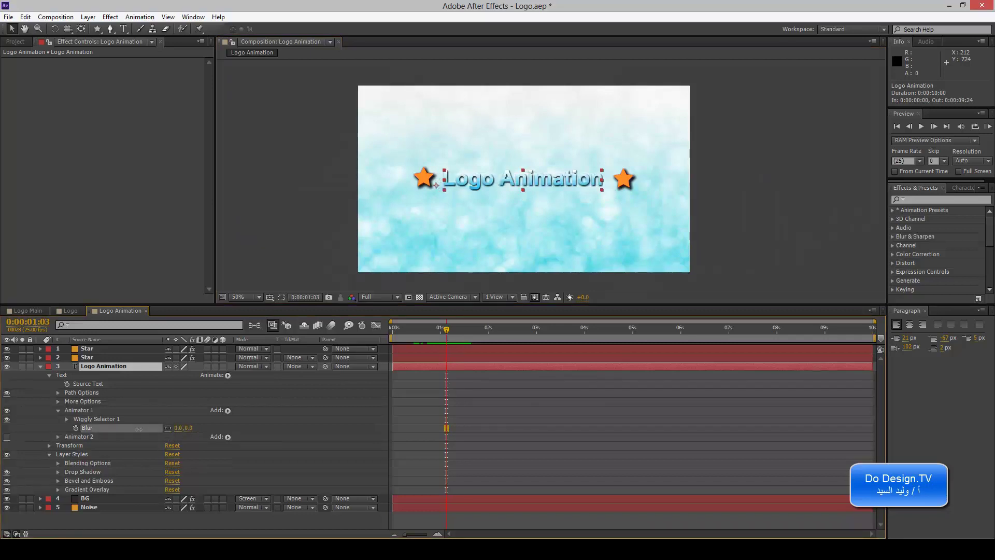
pyautogui.moveTo(446, 332); pyautogui.dragTo(450, 334)
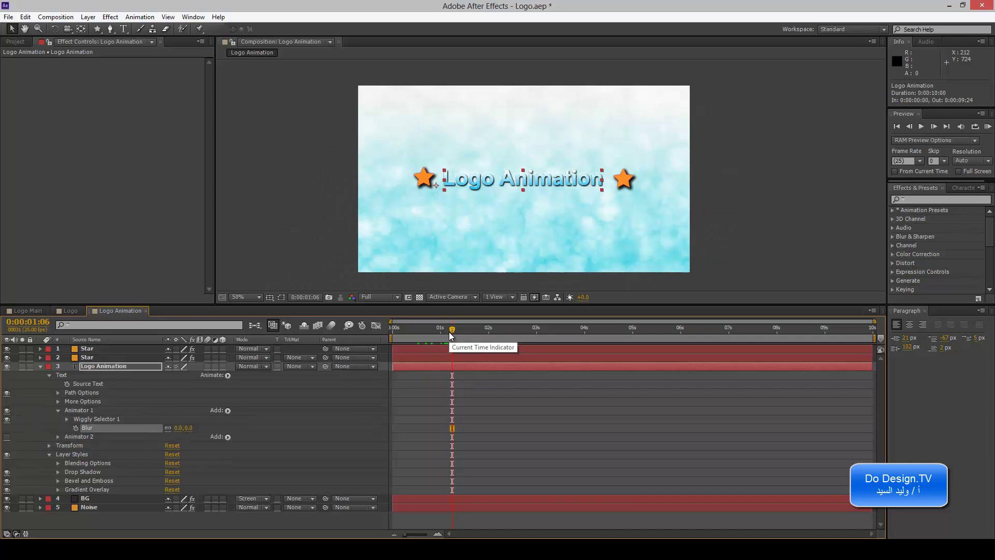
pyautogui.click(50, 455)
pyautogui.moveTo(452, 330)
pyautogui.mouseDown()
pyautogui.moveTo(430, 337)
pyautogui.moveTo(449, 337)
pyautogui.mouseUp()
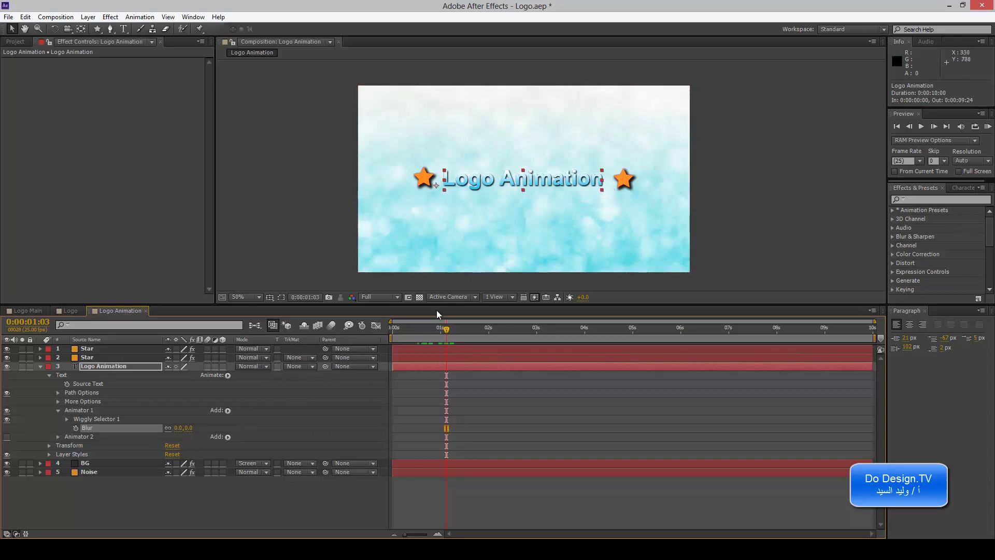
# Make Logo Animation 3D and drag it off-canvas right to Position 1308,384,0
pyautogui.click(132, 367)
pyautogui.click(223, 367)
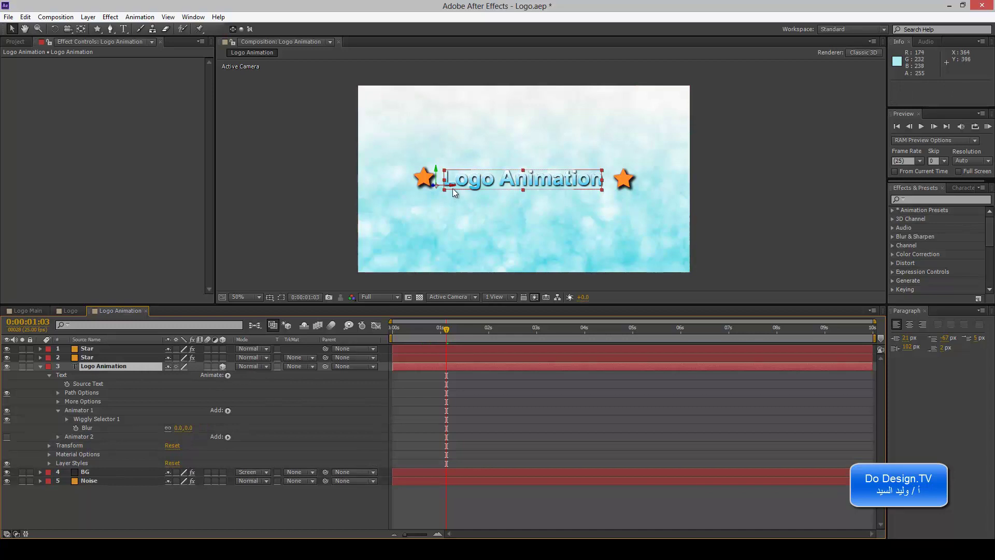
pyautogui.moveTo(452, 189); pyautogui.dragTo(704, 217)
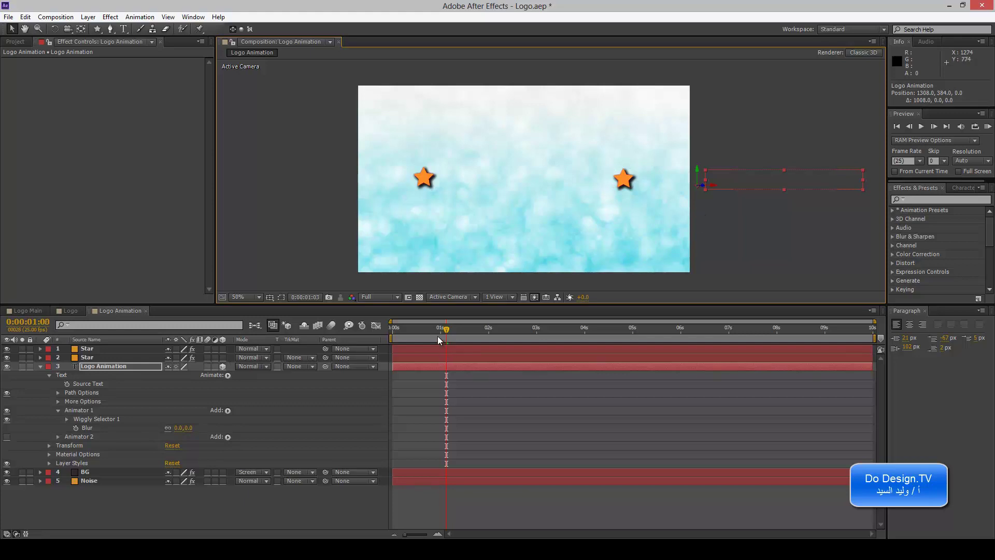
pyautogui.moveTo(445, 332); pyautogui.dragTo(383, 336)
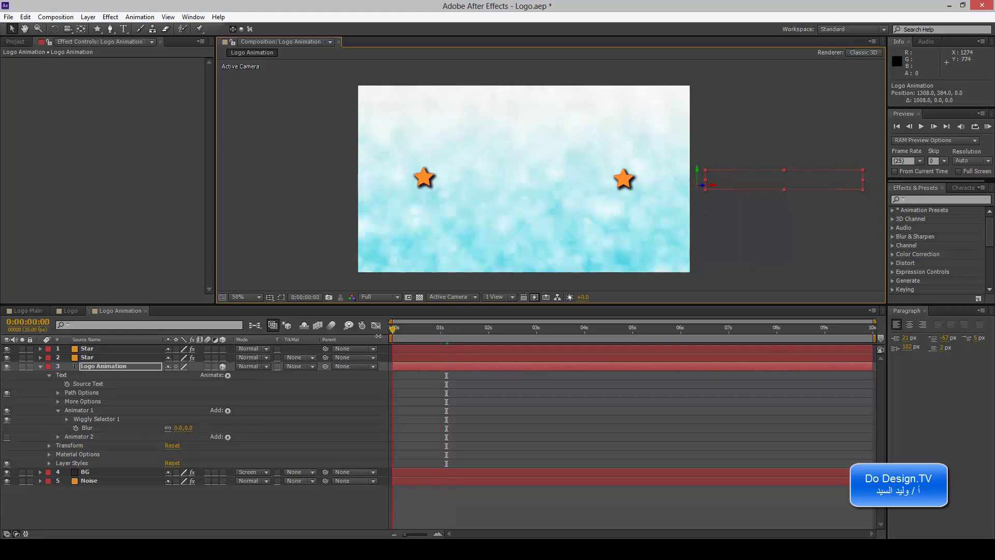
pyautogui.click(110, 368)
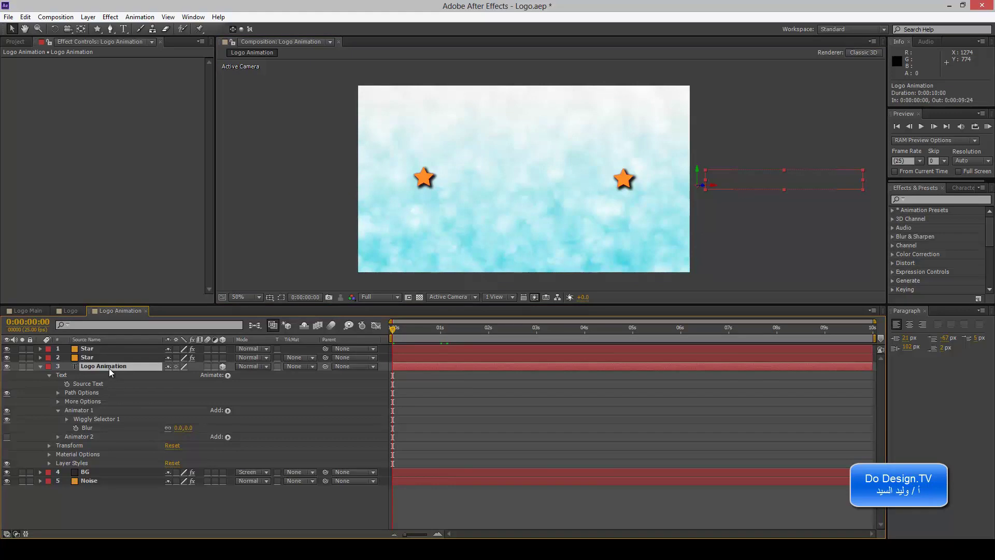
pyautogui.click(49, 445)
pyautogui.scroll(-1, 46, 451)
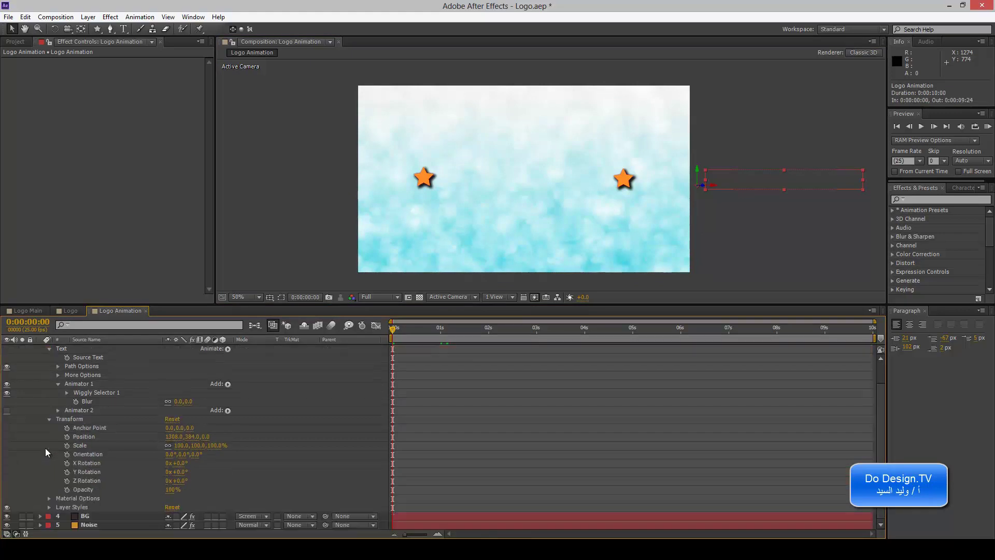
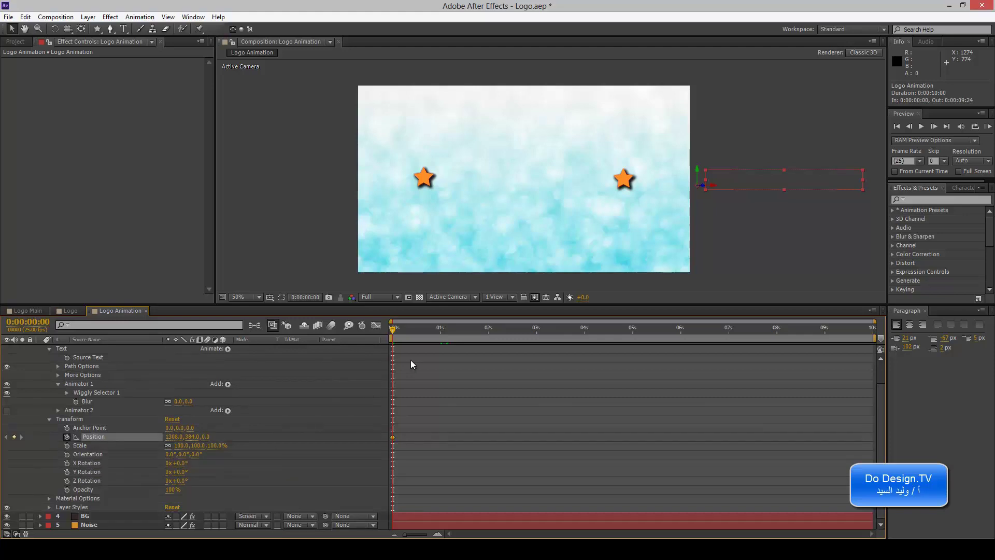
# Set text Position keyframes: 0:06 near the right star, 0:11 off left, 0:18 off right, 1:01 between stars
pyautogui.moveTo(394, 330); pyautogui.dragTo(405, 331)
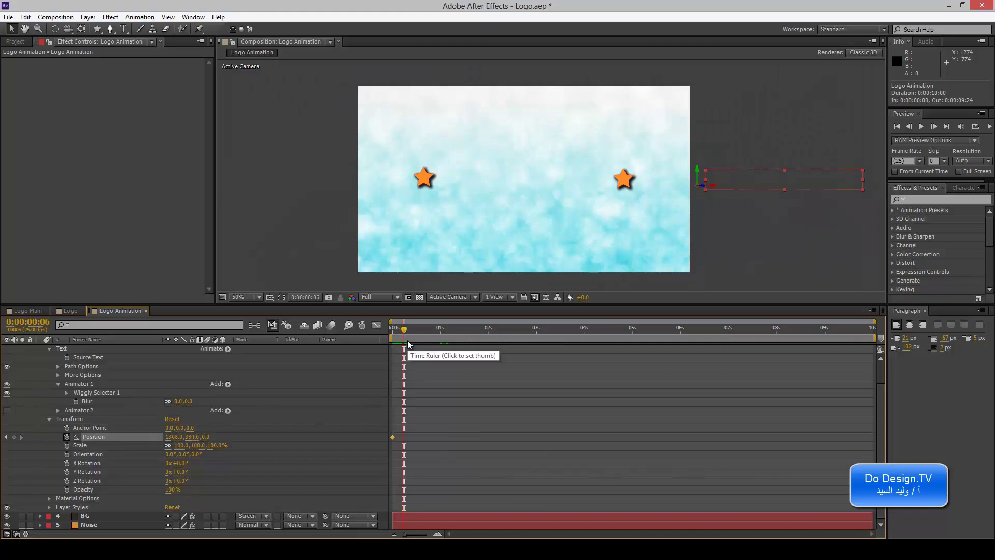
pyautogui.moveTo(714, 187); pyautogui.dragTo(472, 180)
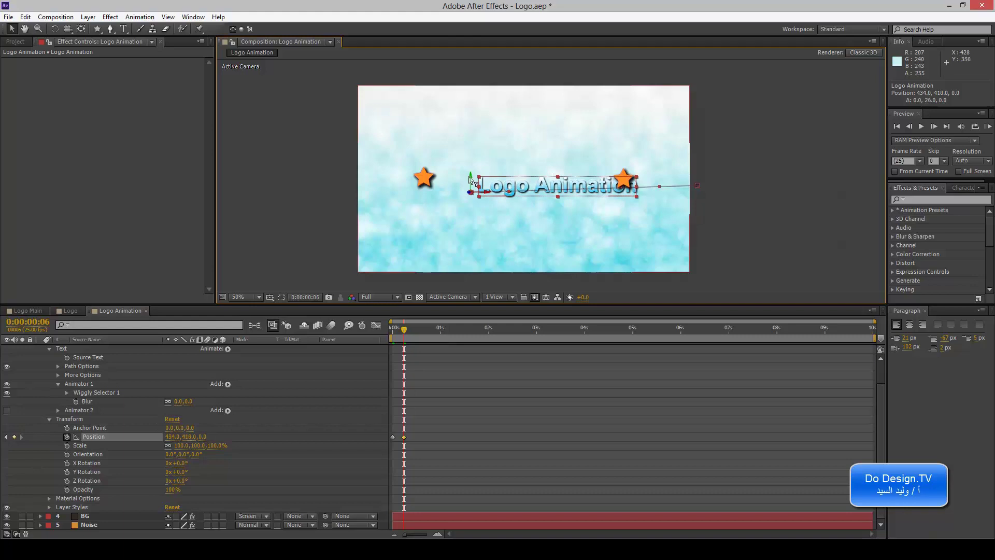
pyautogui.moveTo(406, 336); pyautogui.dragTo(416, 337)
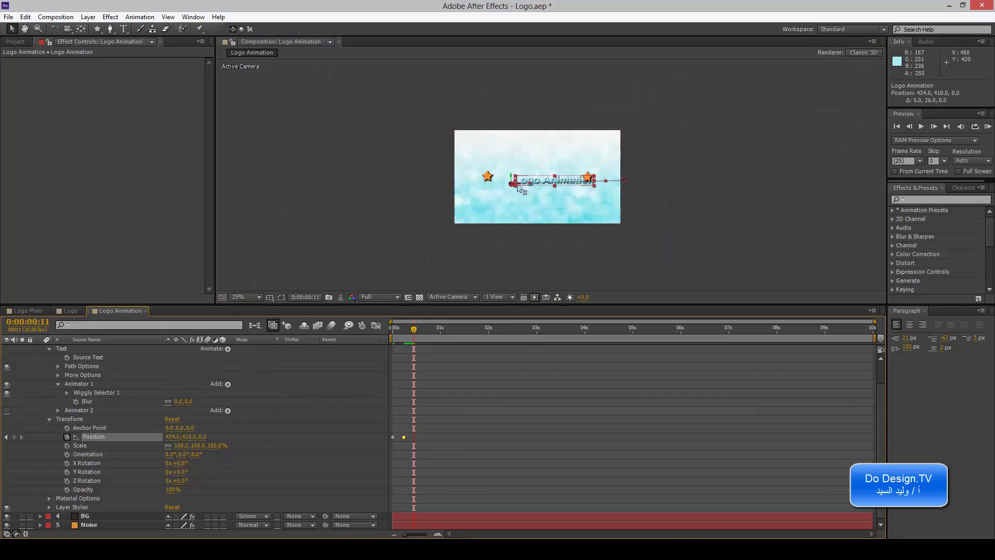
pyautogui.moveTo(520, 186)
pyautogui.mouseDown()
pyautogui.moveTo(319, 194)
pyautogui.moveTo(313, 156)
pyautogui.mouseUp()
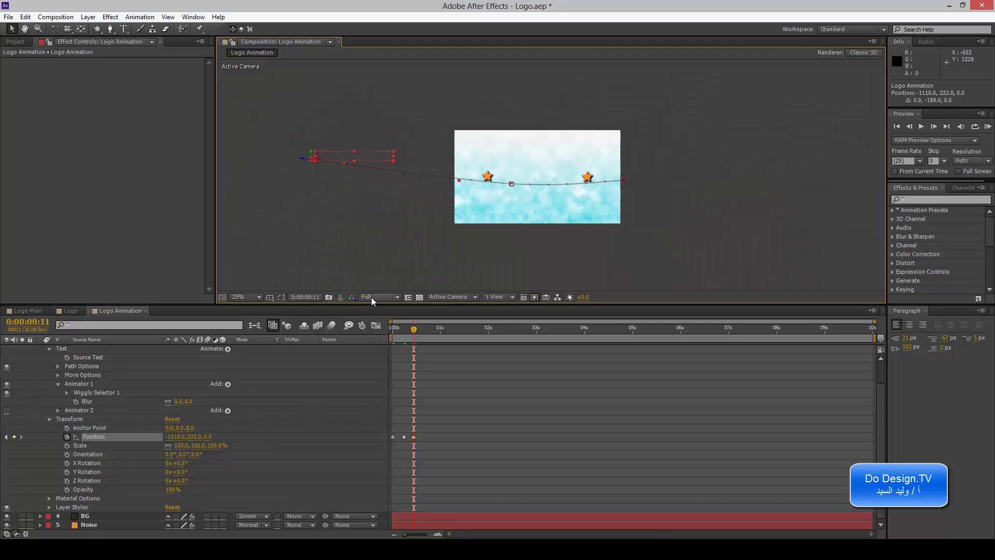
pyautogui.click(427, 331)
pyautogui.moveTo(321, 166); pyautogui.dragTo(641, 170)
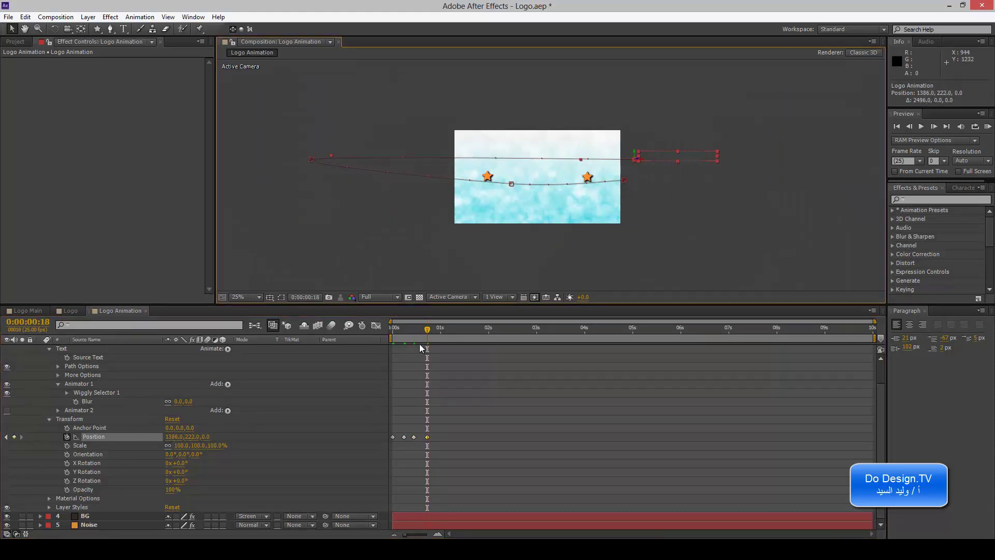
pyautogui.click(445, 331)
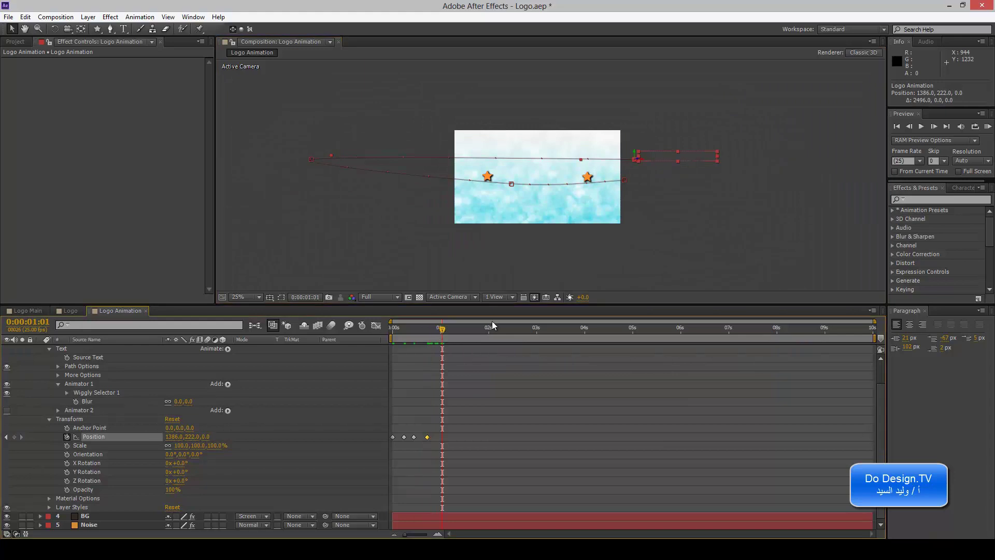
pyautogui.moveTo(637, 155)
pyautogui.mouseDown()
pyautogui.moveTo(630, 177)
pyautogui.moveTo(507, 181)
pyautogui.mouseUp()
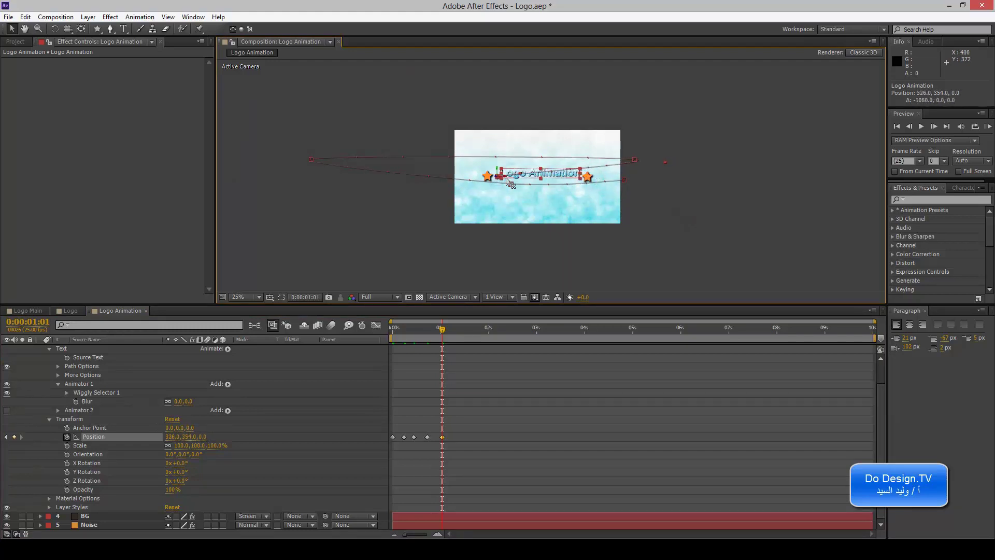
# At 50% zoom, fine-tune the final keyframe to 326, 382, 0, centred between the stars
pyautogui.press('.')
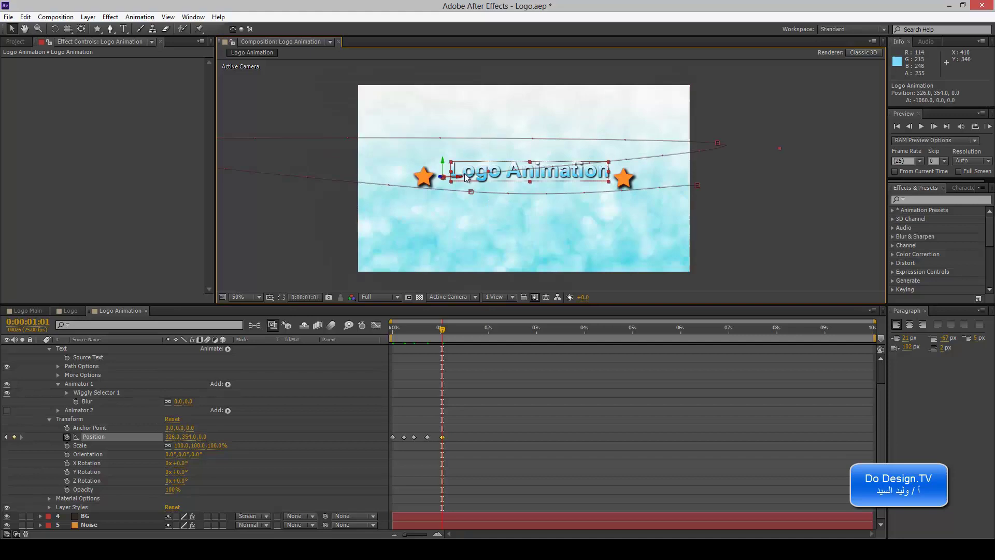
pyautogui.moveTo(445, 166); pyautogui.dragTo(444, 173)
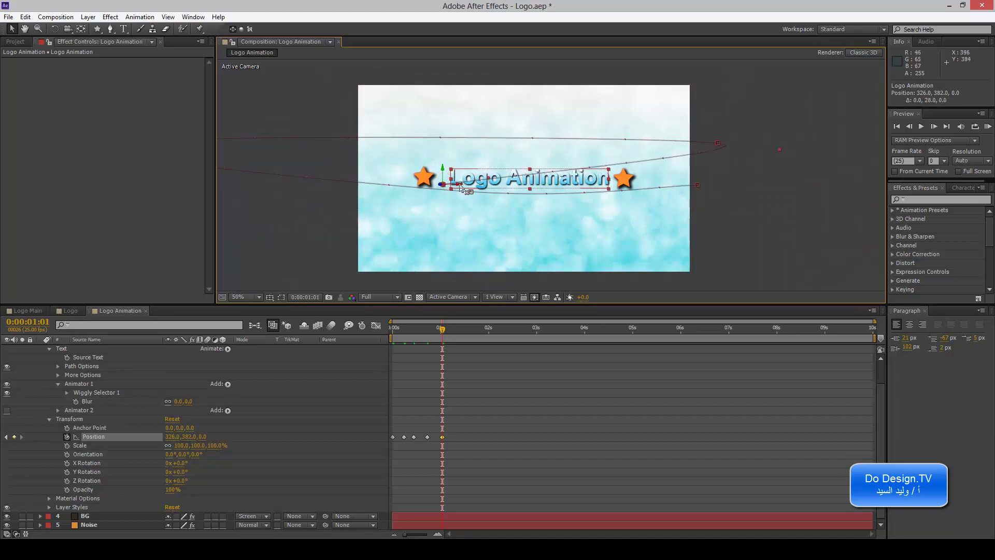
pyautogui.moveTo(460, 187); pyautogui.dragTo(458, 186)
pyautogui.moveTo(445, 336)
pyautogui.mouseDown()
pyautogui.moveTo(390, 335)
pyautogui.moveTo(433, 336)
pyautogui.moveTo(415, 337)
pyautogui.mouseUp()
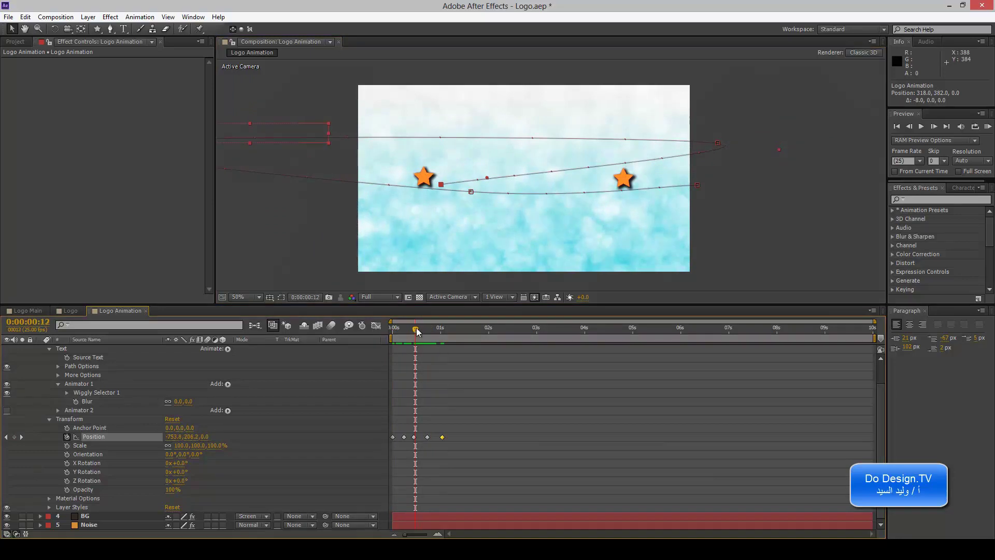
# Inspect the text's motion speed curve in the Graph Editor
pyautogui.click(376, 325)
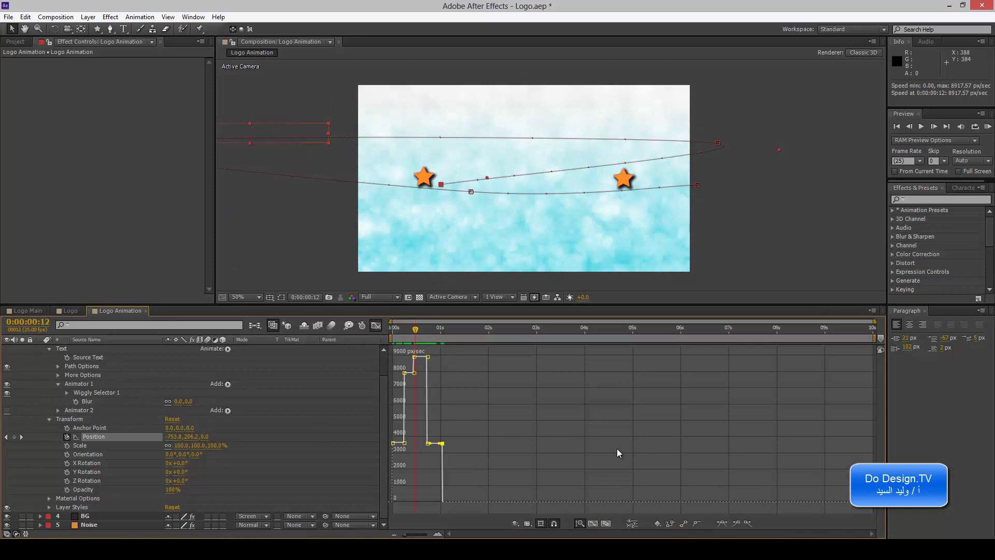
pyautogui.click(464, 390)
pyautogui.moveTo(428, 359)
pyautogui.click(377, 325)
# Retime the text's Position keyframes so the fly-in finishes by frame 12, back at 0:00
pyautogui.click(454, 439)
pyautogui.click(404, 437)
pyautogui.moveTo(403, 440); pyautogui.dragTo(415, 437)
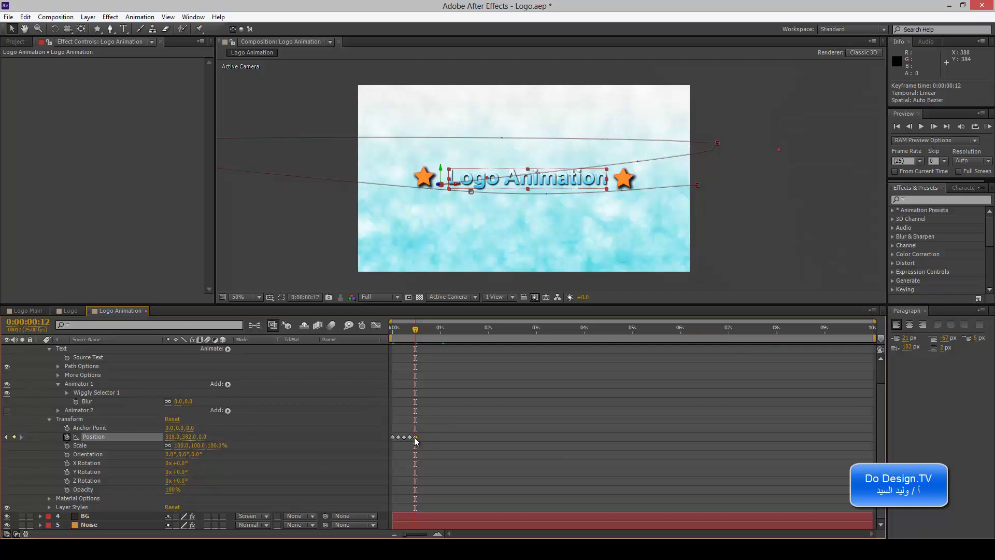
pyautogui.moveTo(415, 329)
pyautogui.mouseDown()
pyautogui.moveTo(381, 329)
pyautogui.moveTo(419, 329)
pyautogui.moveTo(390, 328)
pyautogui.mouseUp()
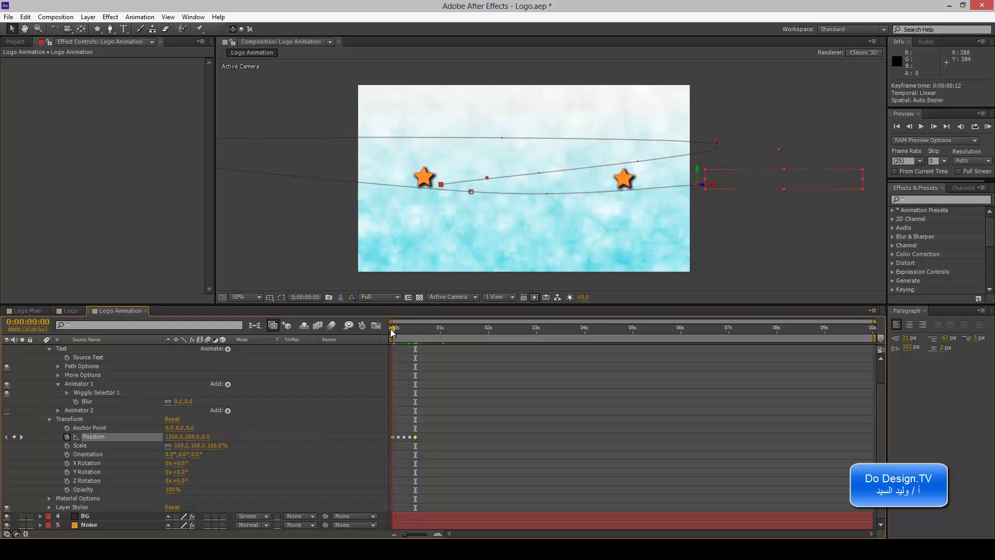
# Limit the work area to the first second and RAM Preview the fly-in
pyautogui.moveTo(875, 338); pyautogui.dragTo(446, 337)
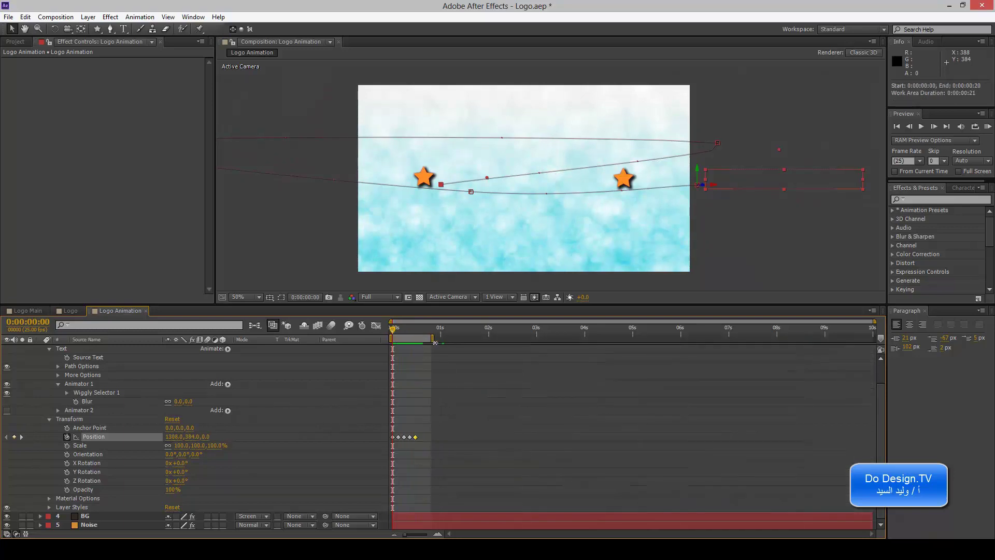
pyautogui.click(988, 125)
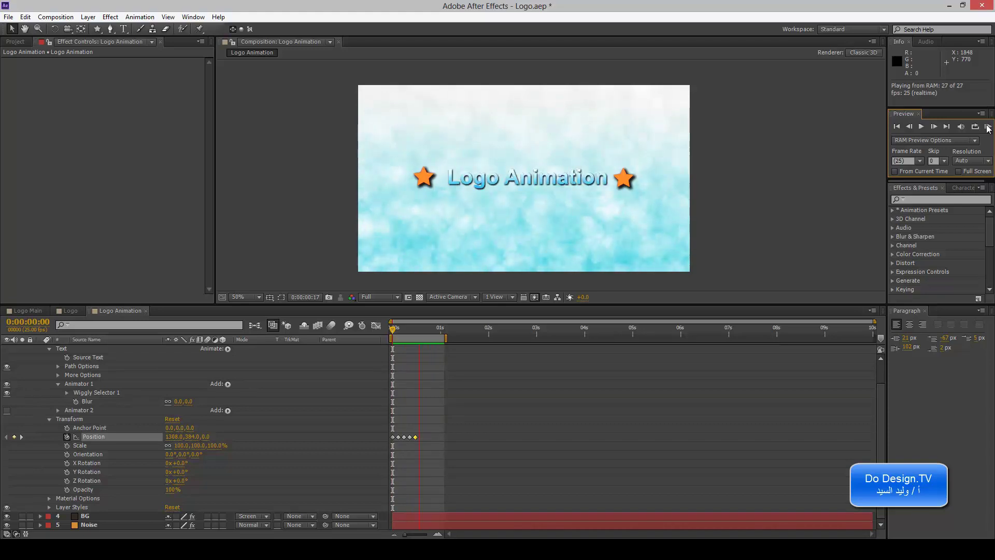
pyautogui.press('space')
pyautogui.moveTo(394, 329); pyautogui.dragTo(402, 334)
pyautogui.press('pageup')
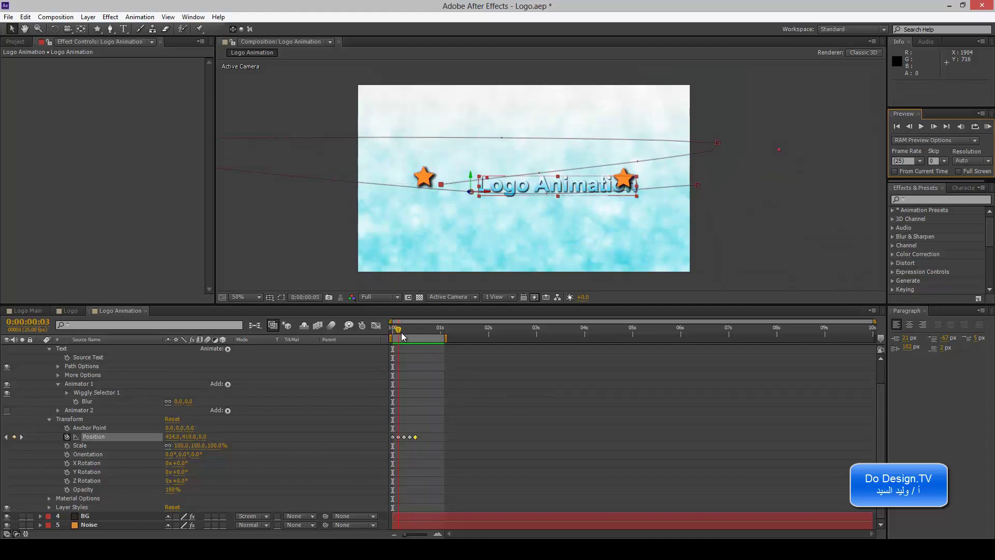
pyautogui.moveTo(402, 335); pyautogui.dragTo(397, 336)
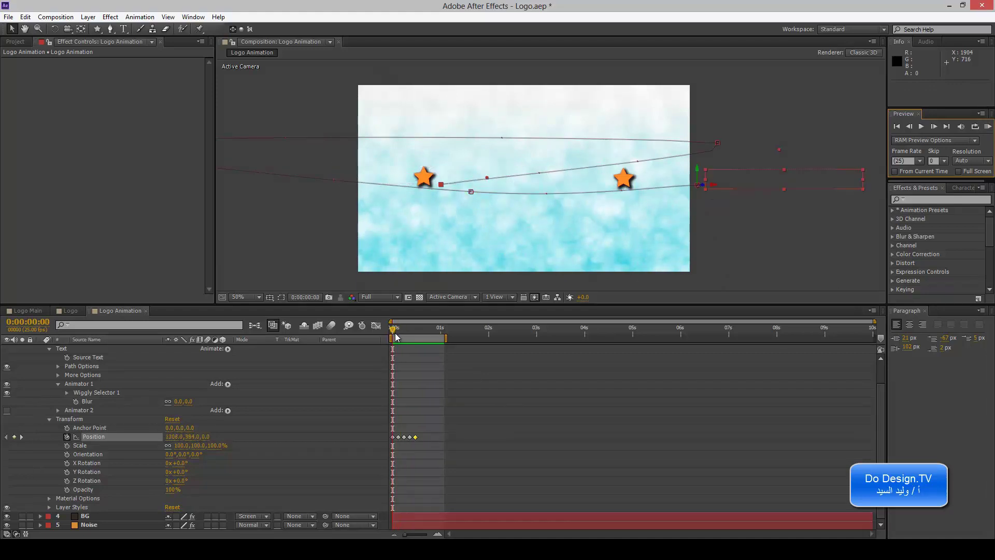
# Push the text's 0:00 start and 0:09 turning point farther right off-frame
pyautogui.scroll(-1, 480, 203)
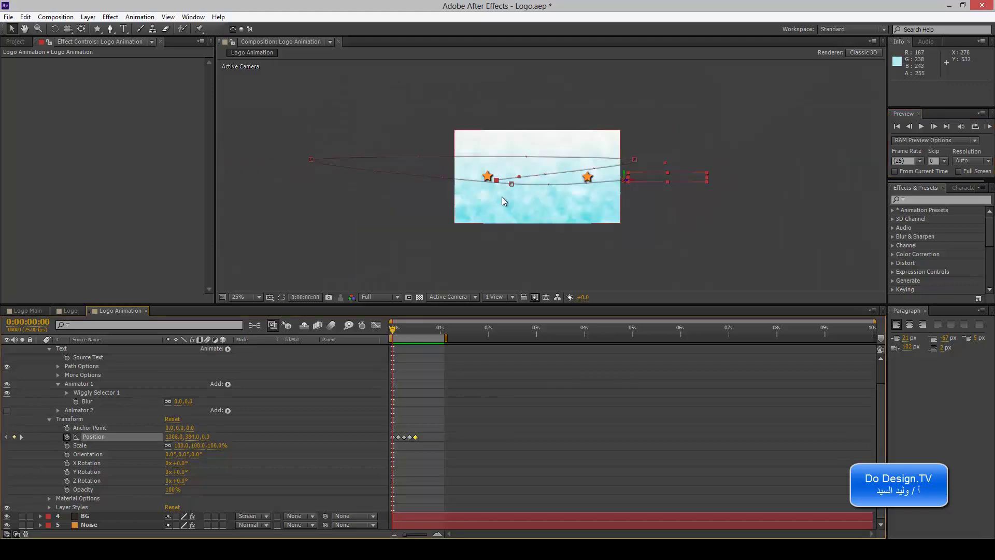
pyautogui.moveTo(539, 186); pyautogui.dragTo(667, 187)
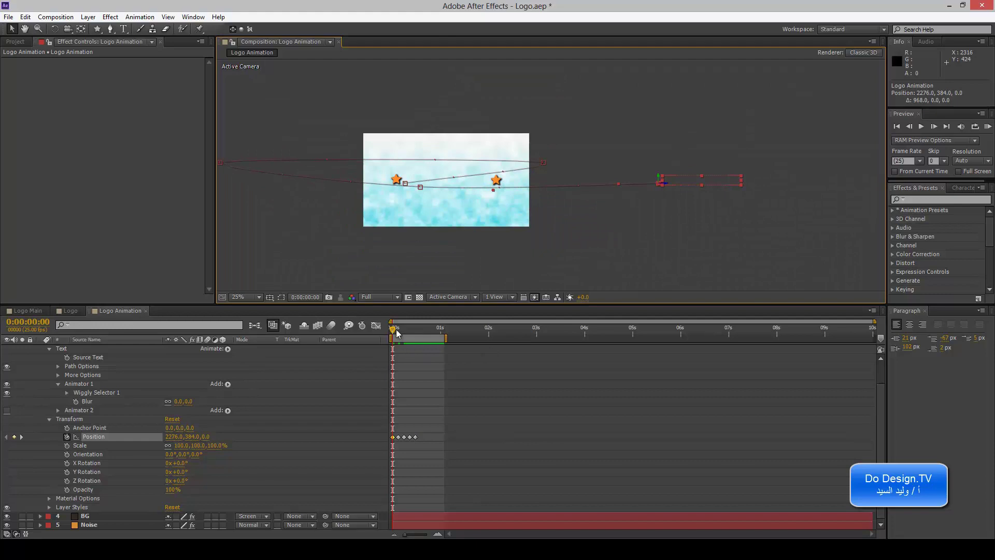
pyautogui.moveTo(395, 329); pyautogui.dragTo(411, 332)
pyautogui.moveTo(551, 164); pyautogui.dragTo(670, 165)
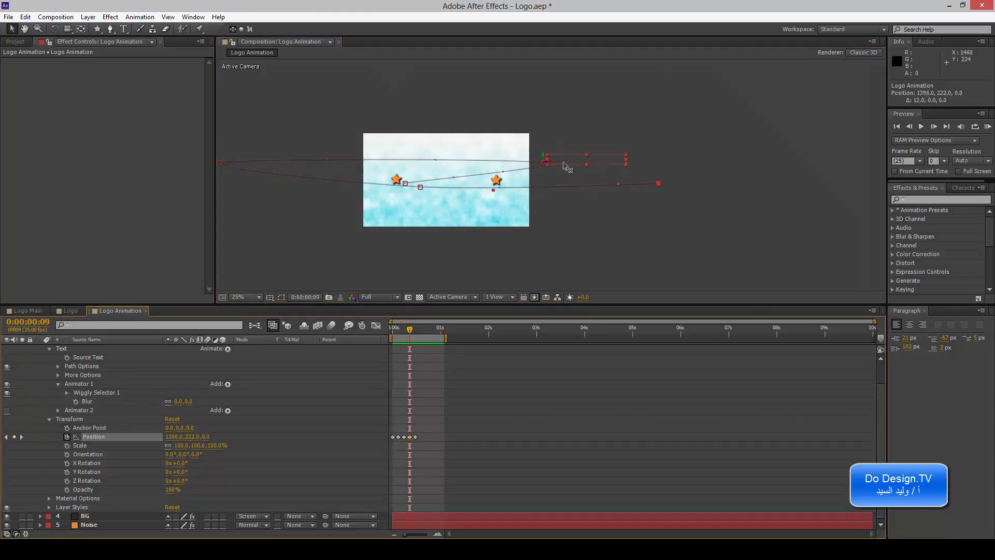
pyautogui.moveTo(410, 333); pyautogui.dragTo(392, 334)
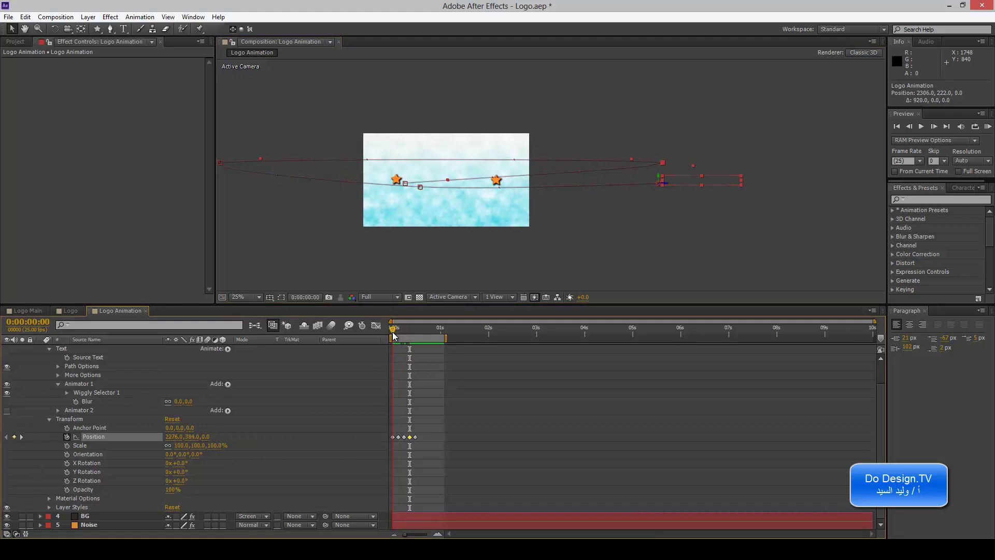
pyautogui.moveTo(390, 248); pyautogui.dragTo(456, 256)
pyautogui.press('.')
pyautogui.moveTo(393, 334); pyautogui.dragTo(424, 334)
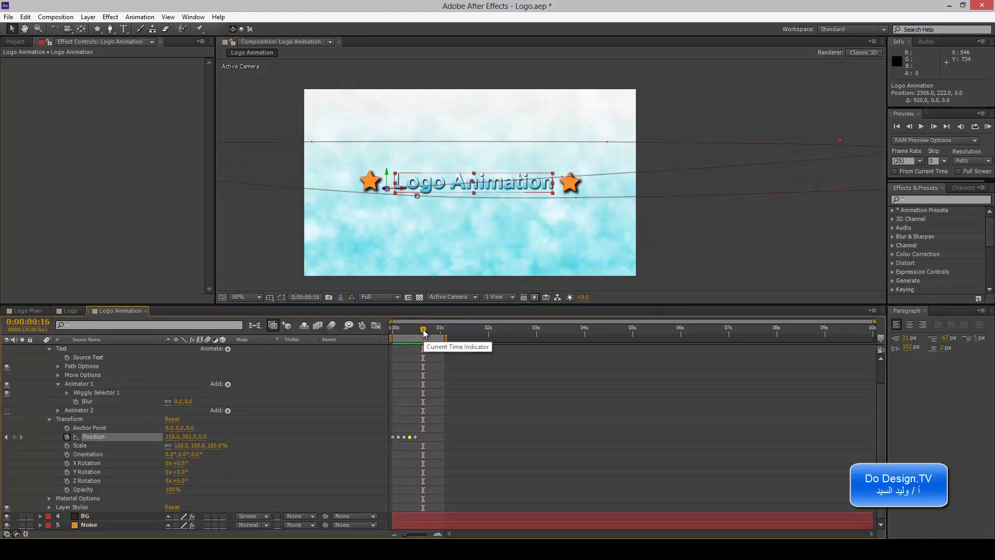
# Turn on motion blur for the Logo Animation layer and the composition
pyautogui.scroll(1, 157, 434)
pyautogui.scroll(-1, 156, 434)
pyautogui.scroll(1, 59, 377)
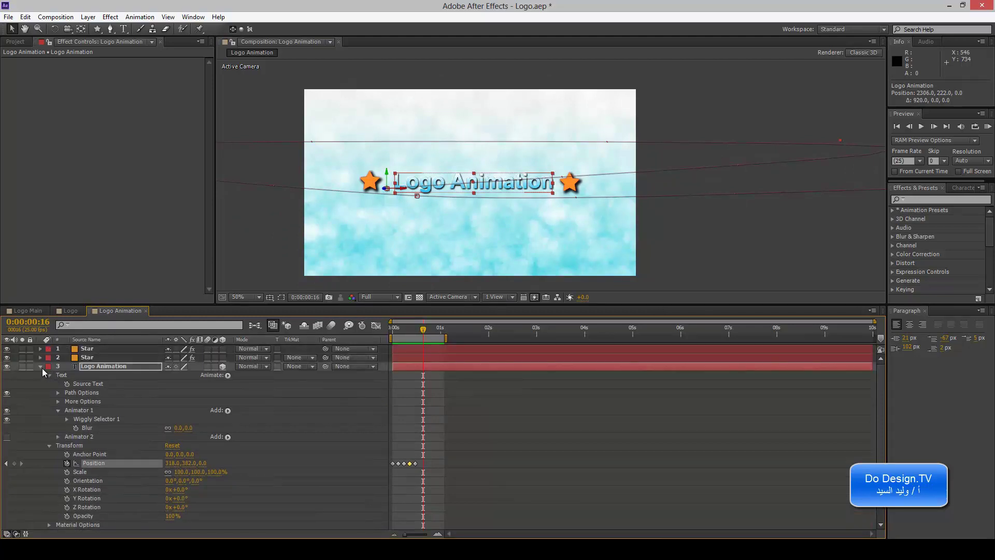
pyautogui.click(40, 366)
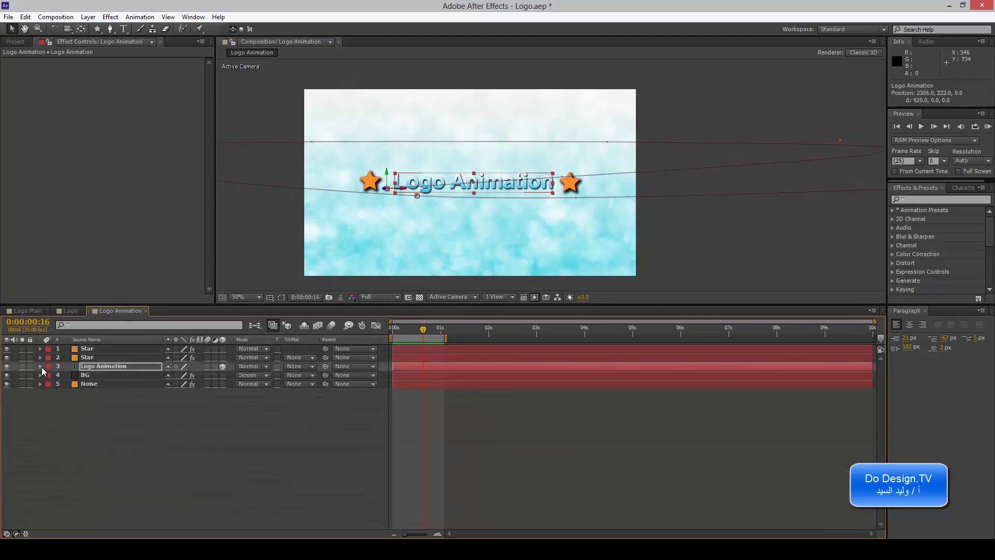
pyautogui.click(126, 367)
pyautogui.moveTo(423, 329); pyautogui.dragTo(420, 334)
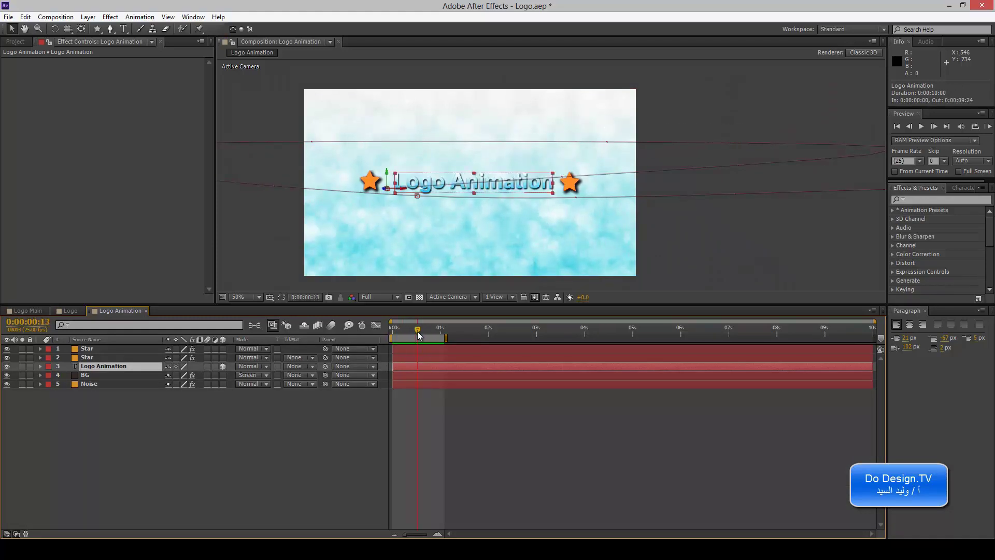
pyautogui.click(208, 366)
pyautogui.moveTo(419, 334); pyautogui.dragTo(417, 334)
pyautogui.click(332, 326)
pyautogui.moveTo(420, 333); pyautogui.dragTo(392, 328)
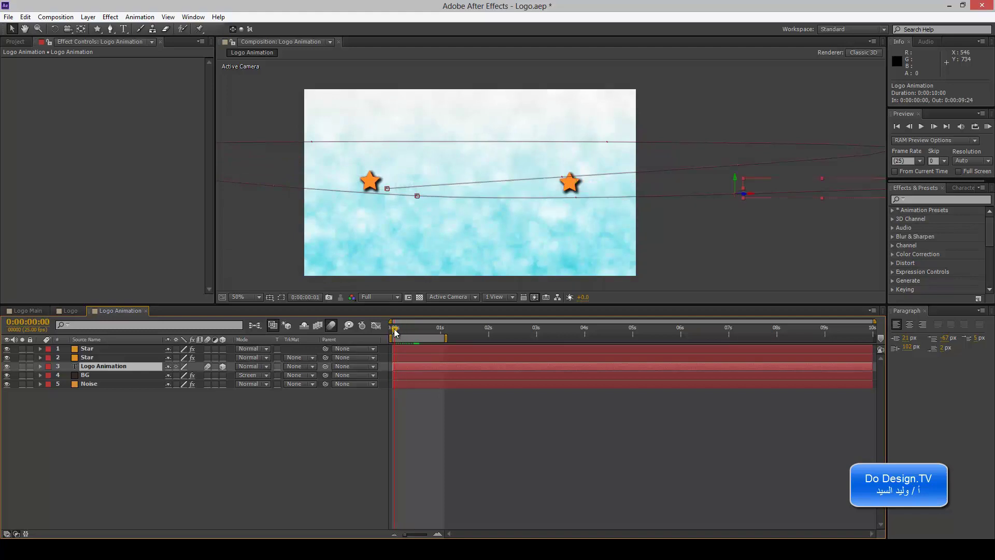
# RAM Preview the blurred fly-in, then extend the work area back to 10 seconds
pyautogui.click(987, 126)
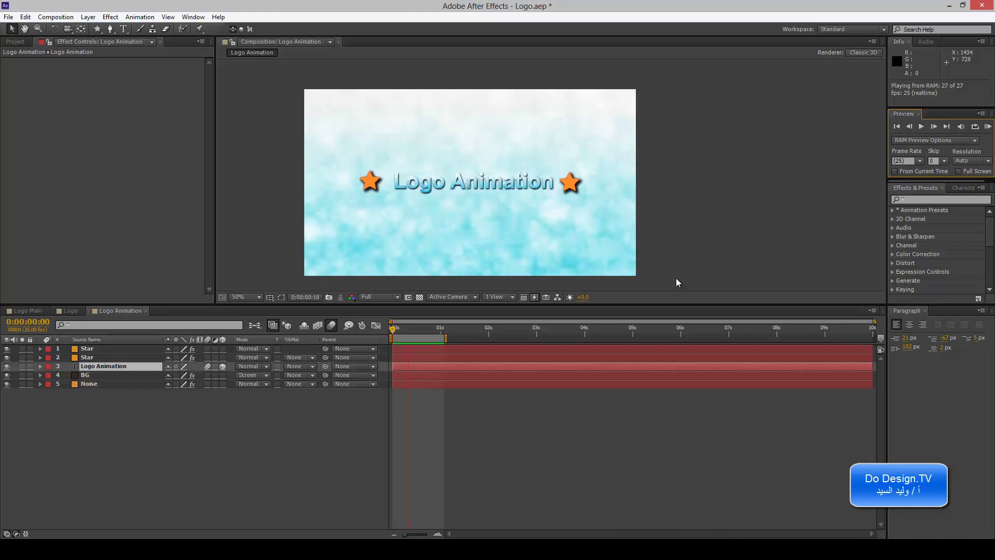
pyautogui.click(404, 329)
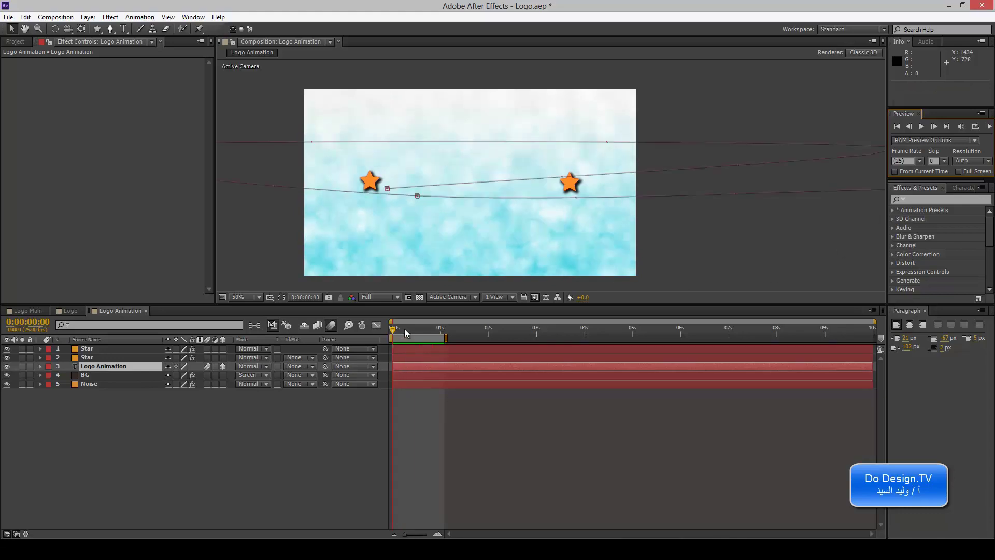
pyautogui.moveTo(444, 338); pyautogui.dragTo(883, 346)
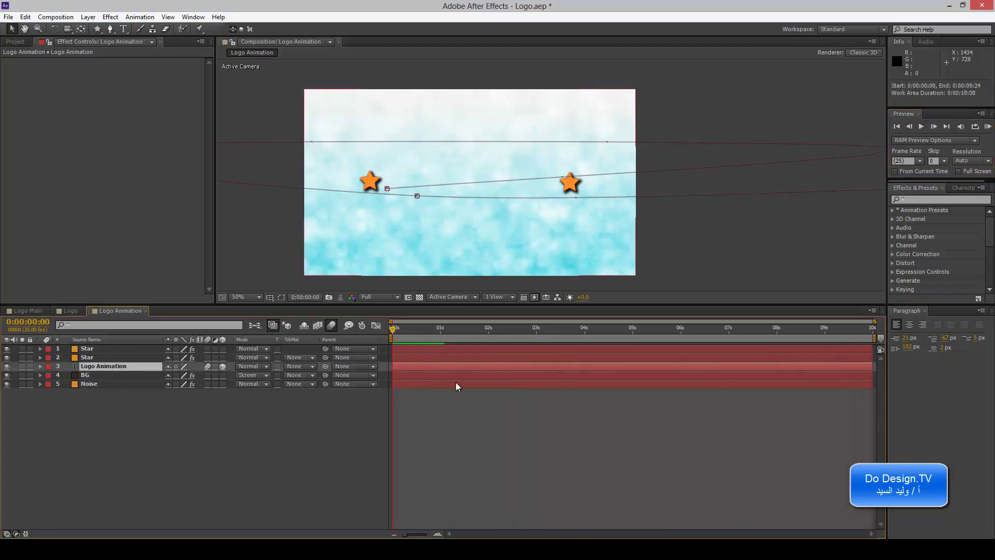
pyautogui.moveTo(399, 329); pyautogui.dragTo(416, 330)
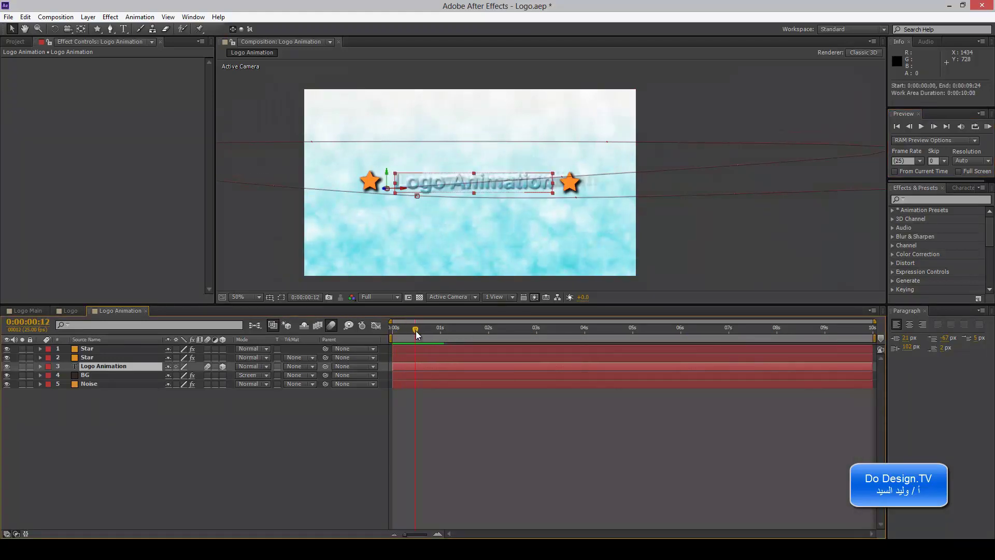
pyautogui.click(40, 367)
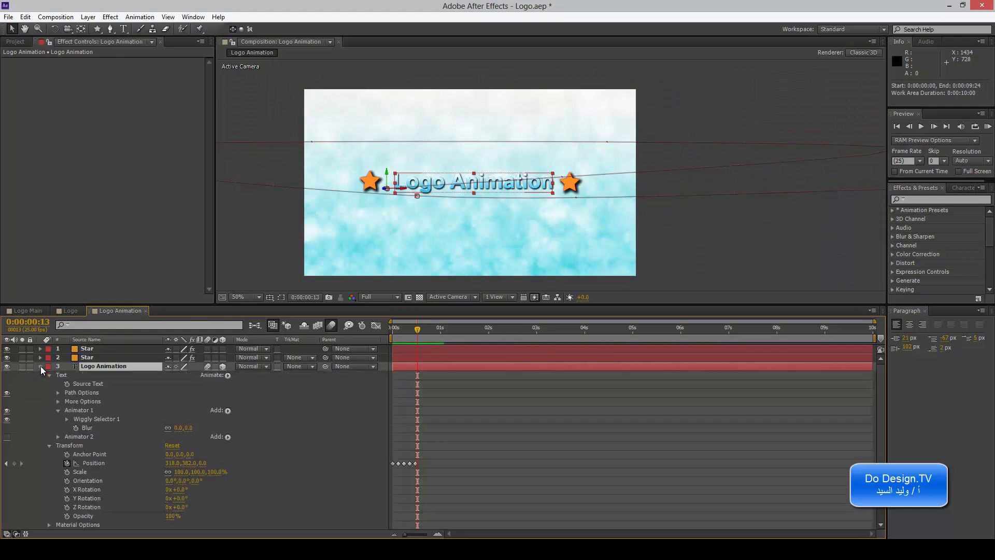
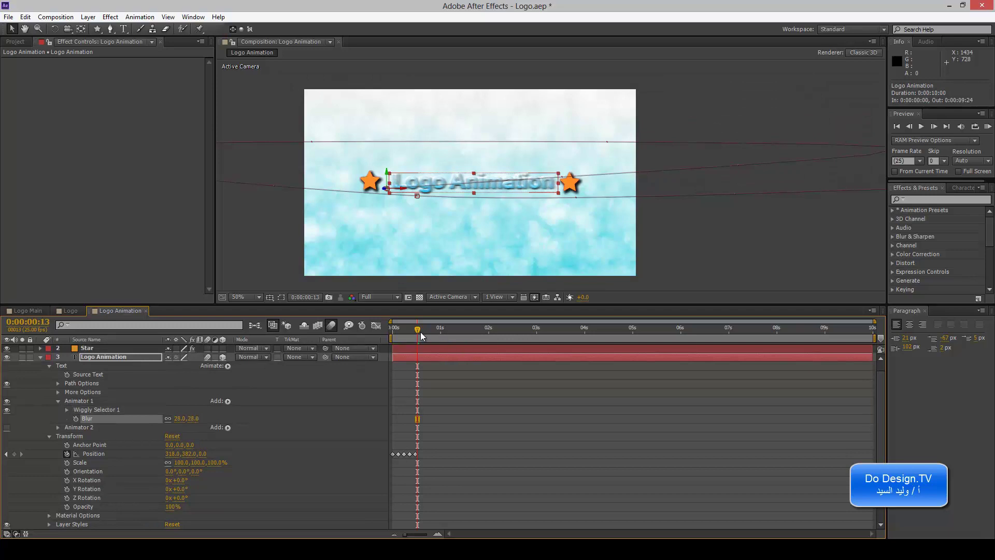
# Expand Wiggly Selector 1 and keyframe Max Amount at 100% on the first frame
pyautogui.moveTo(419, 333)
pyautogui.mouseDown()
pyautogui.moveTo(398, 336)
pyautogui.moveTo(437, 335)
pyautogui.mouseUp()
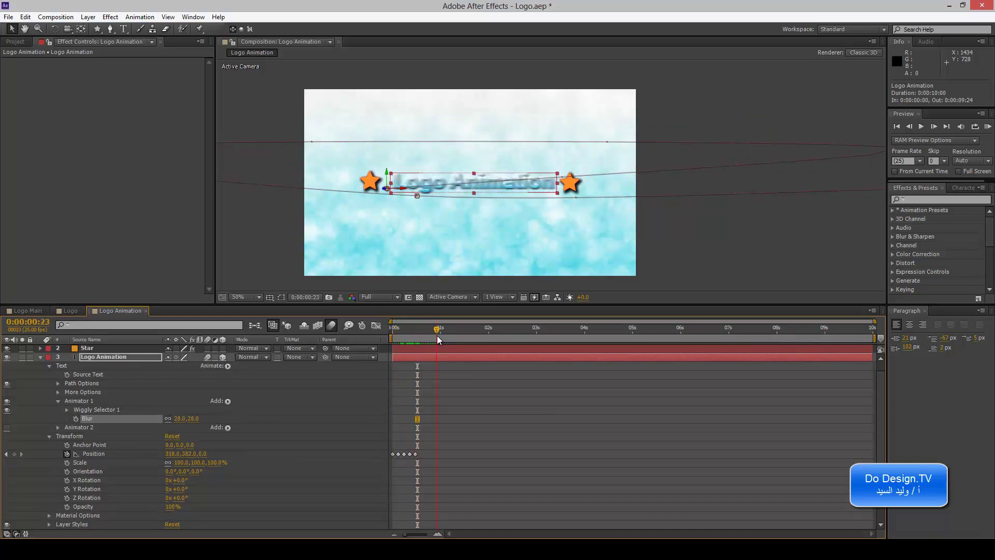
pyautogui.moveTo(437, 335); pyautogui.dragTo(391, 336)
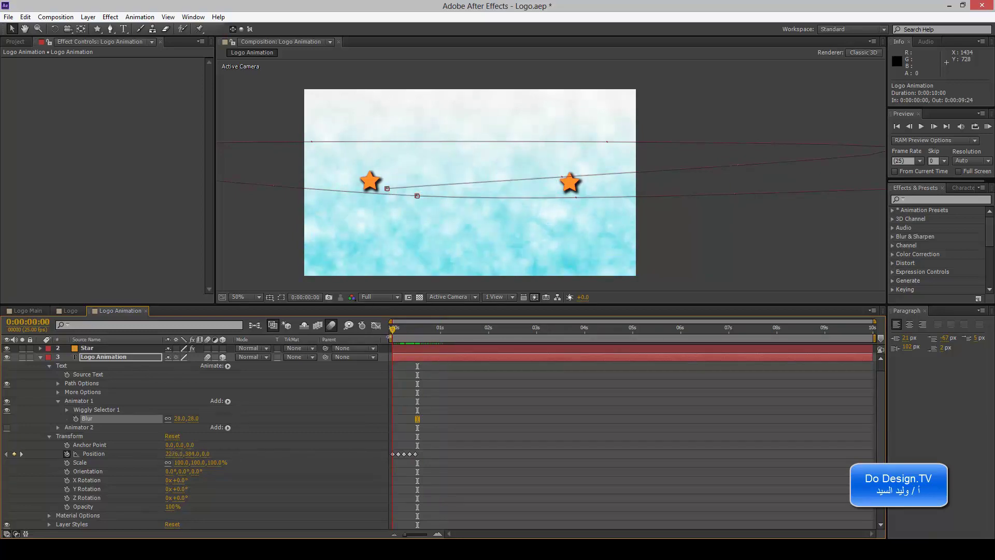
pyautogui.click(68, 409)
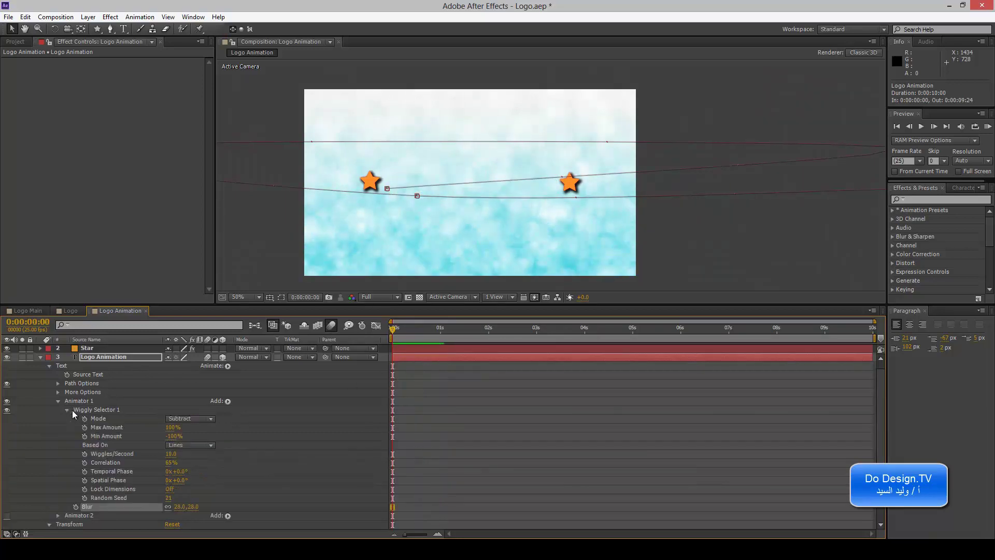
pyautogui.click(115, 427)
pyautogui.click(84, 428)
# Key Max Amount to -100% at frame 23, then shift that keyframe to about one second
pyautogui.moveTo(393, 331); pyautogui.dragTo(429, 331)
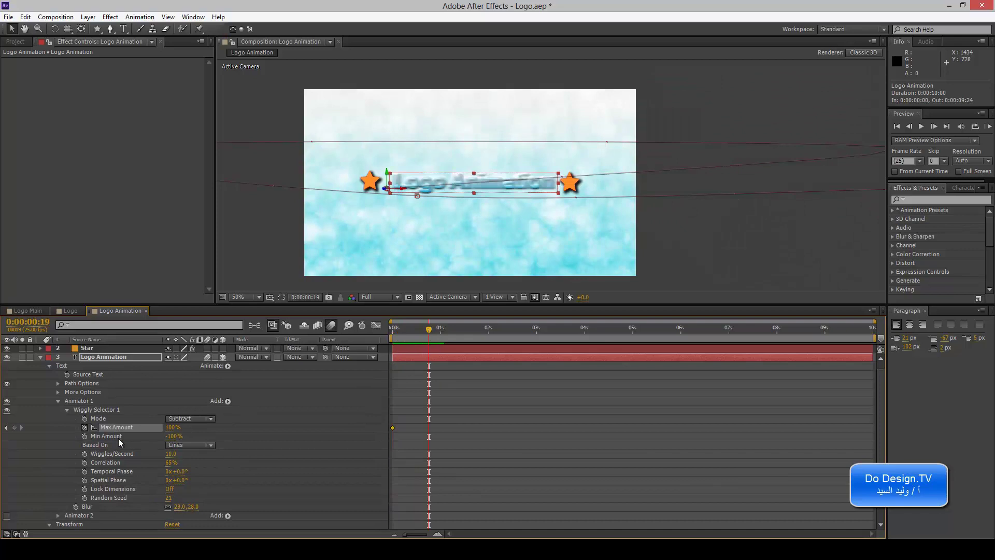
pyautogui.moveTo(428, 331); pyautogui.dragTo(437, 330)
pyautogui.moveTo(173, 427); pyautogui.dragTo(2, 429)
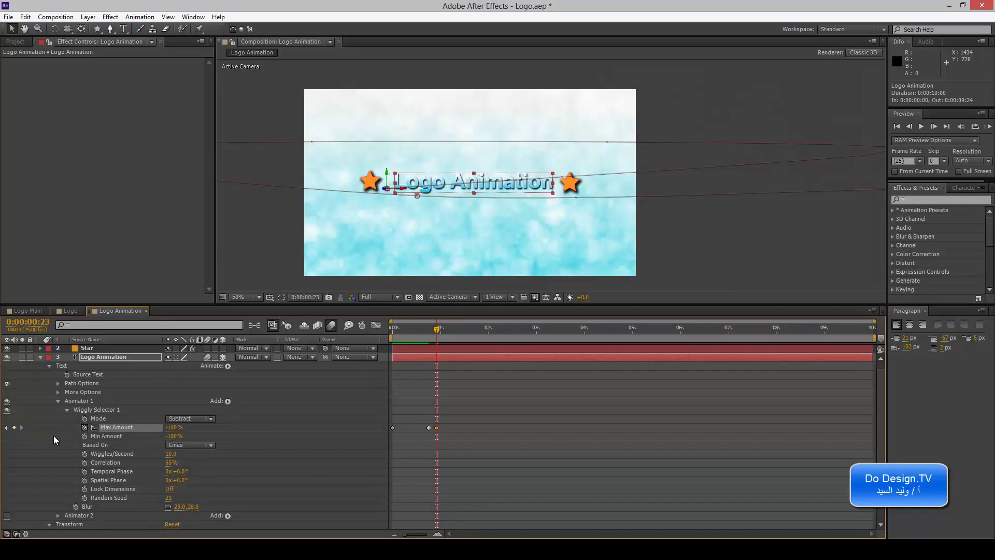
pyautogui.moveTo(438, 328)
pyautogui.mouseDown()
pyautogui.moveTo(373, 329)
pyautogui.moveTo(425, 341)
pyautogui.mouseUp()
pyautogui.moveTo(429, 428); pyautogui.dragTo(444, 428)
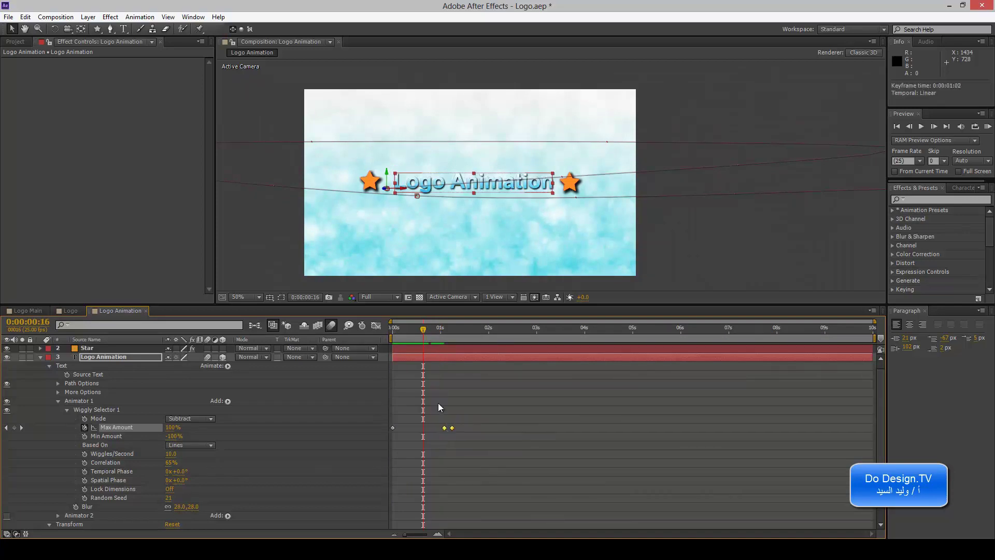
pyautogui.moveTo(424, 327)
pyautogui.mouseDown()
pyautogui.moveTo(456, 333)
pyautogui.moveTo(431, 336)
pyautogui.mouseUp()
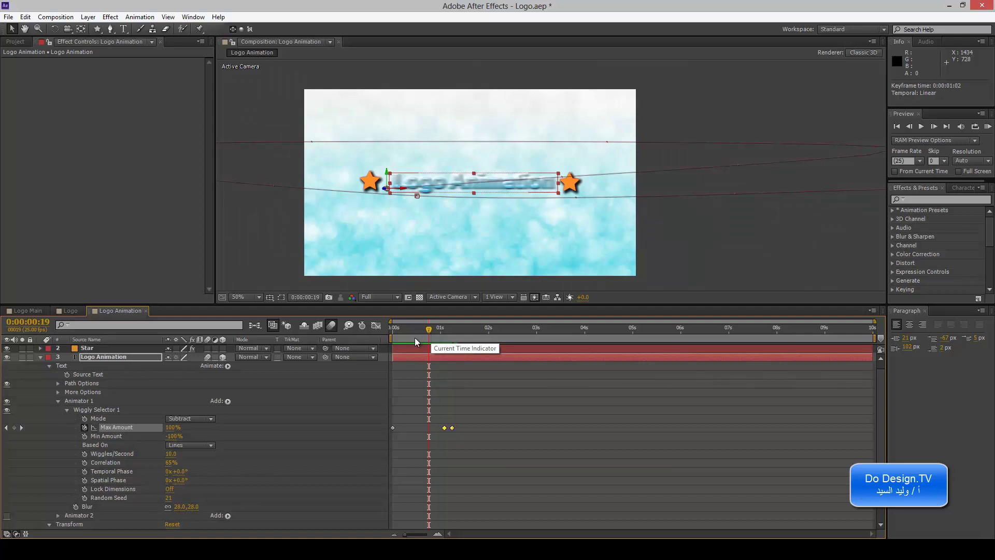
pyautogui.click(41, 357)
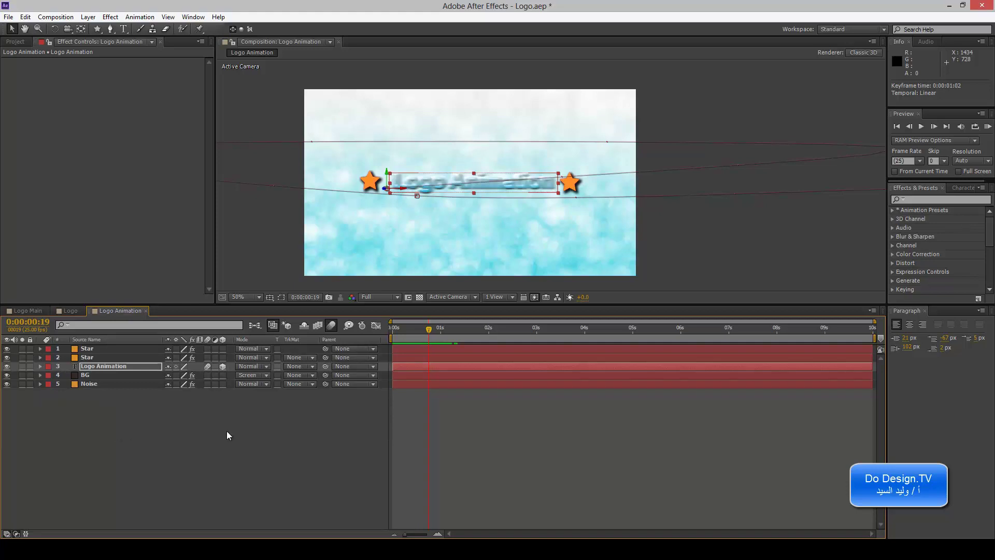
# Save the project as Logo_2.aep by appending _2 to the Logo file name
pyautogui.moveTo(428, 330)
pyautogui.mouseDown()
pyautogui.moveTo(636, 333)
pyautogui.moveTo(401, 341)
pyautogui.moveTo(412, 343)
pyautogui.mouseUp()
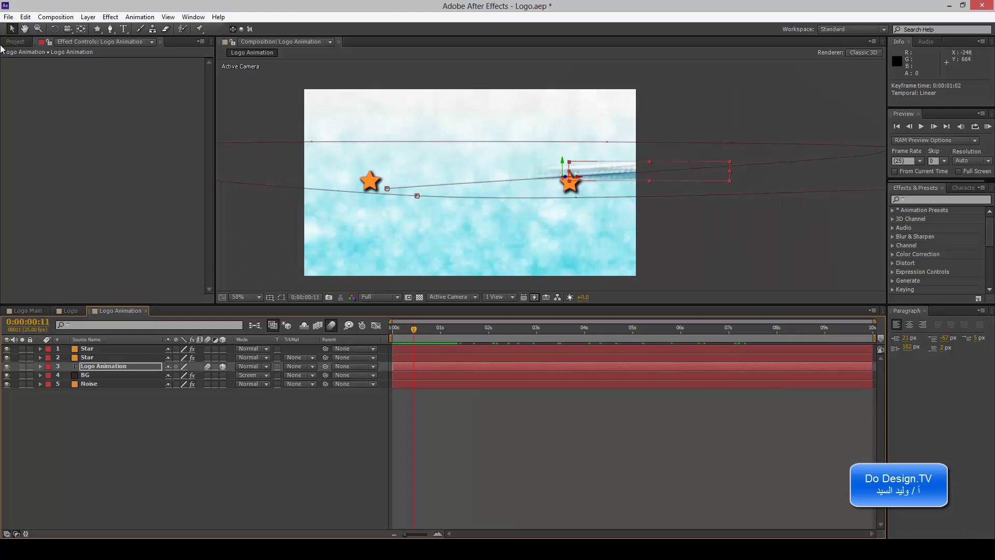
pyautogui.click(8, 16)
pyautogui.moveTo(74, 116)
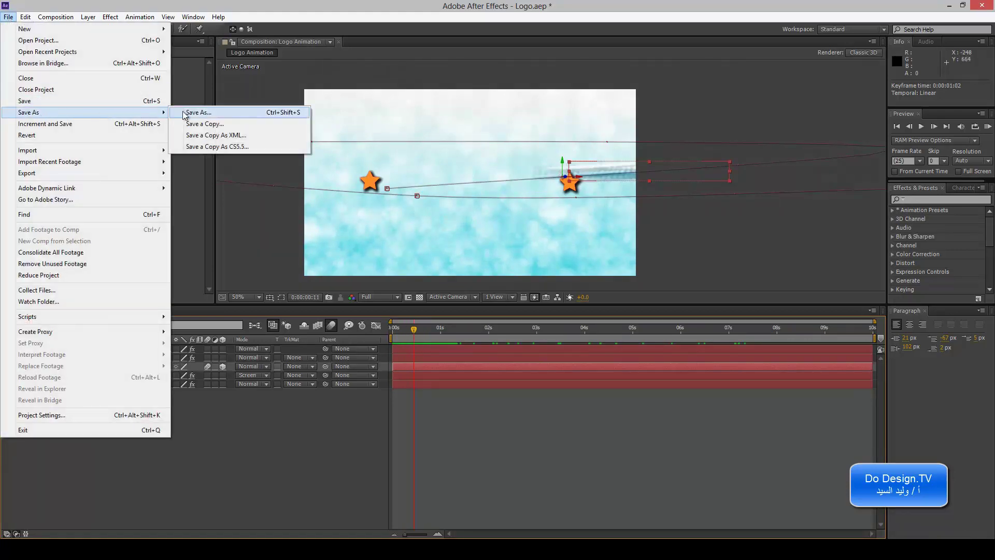
pyautogui.click(186, 114)
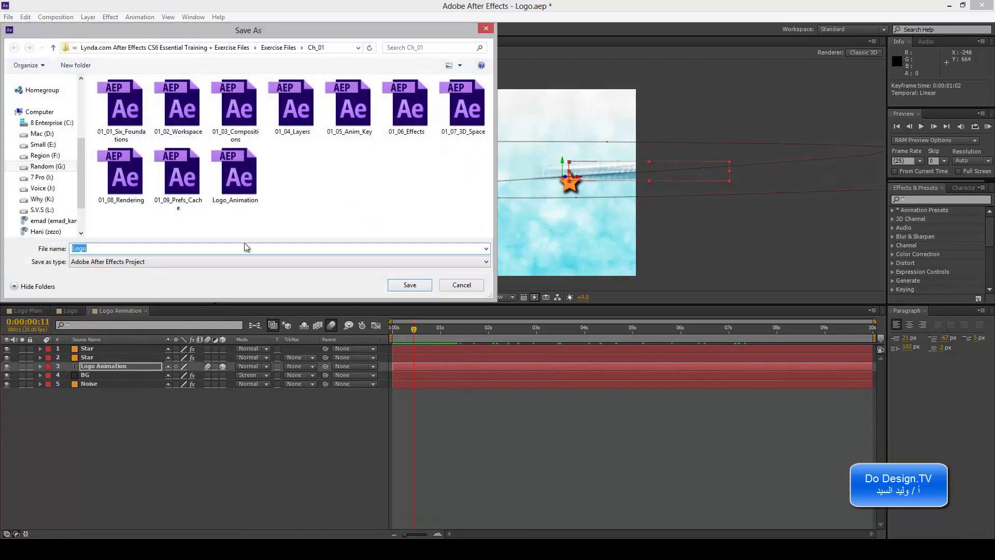
pyautogui.click(322, 247)
pyautogui.write('_2')
pyautogui.click(427, 285)
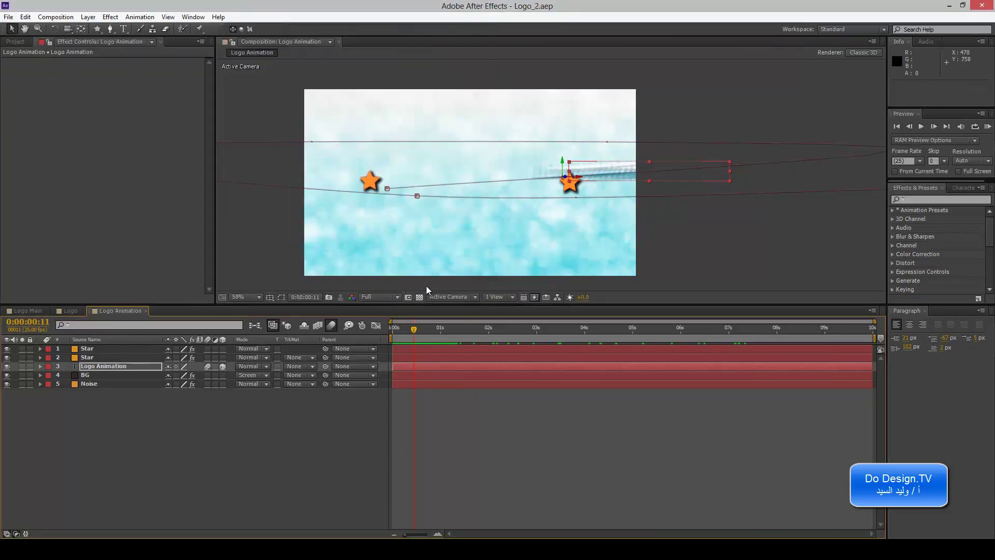
# Delete Animator 1 from the Logo Animation text layer
pyautogui.moveTo(413, 331); pyautogui.dragTo(432, 331)
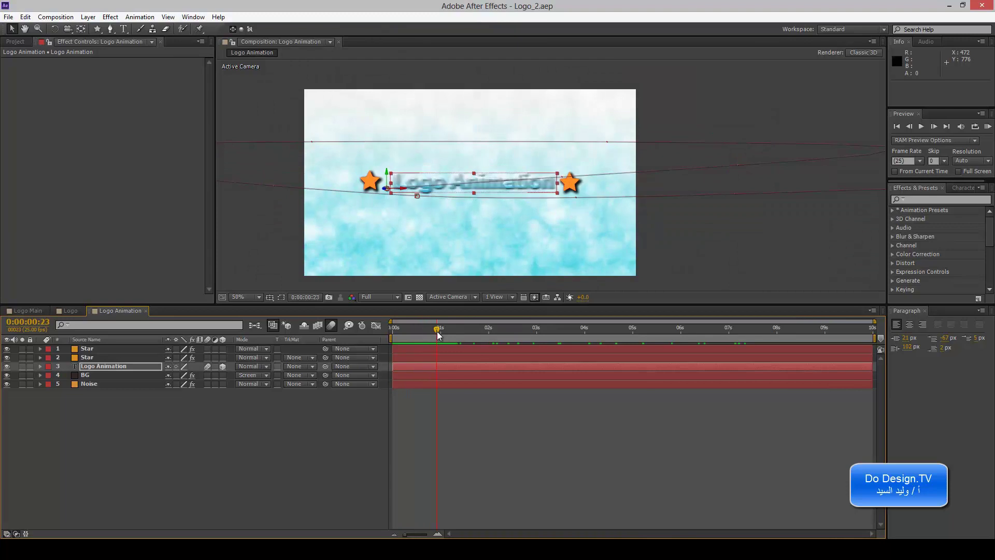
pyautogui.click(39, 366)
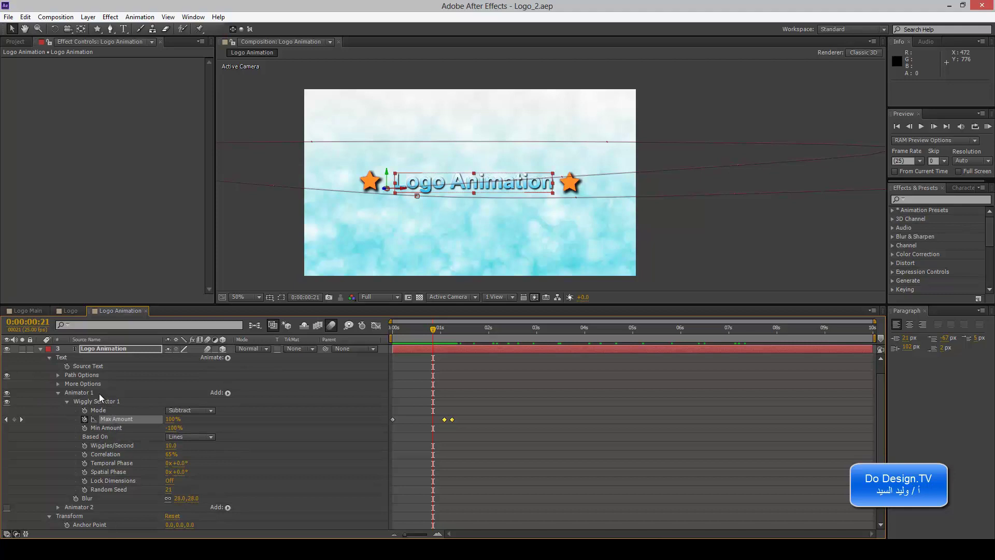
pyautogui.click(78, 393)
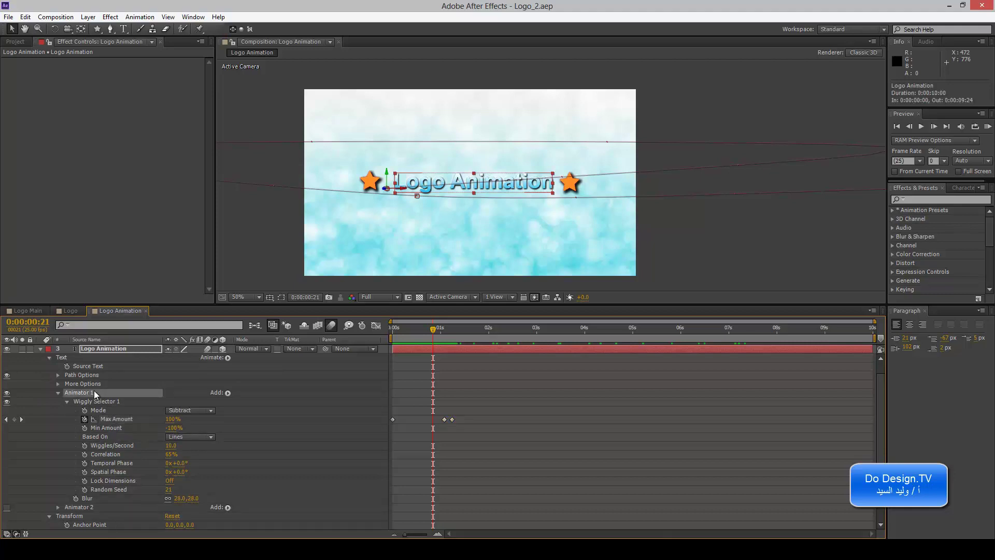
pyautogui.press('Delete')
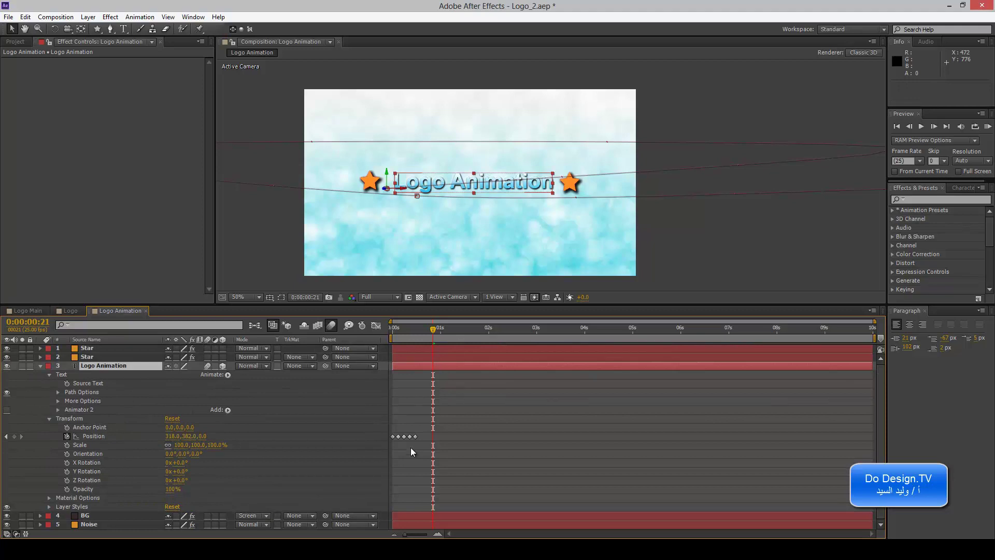
# Delete the five Position keyframes from the Logo Animation layer
pyautogui.moveTo(420, 441); pyautogui.dragTo(388, 432)
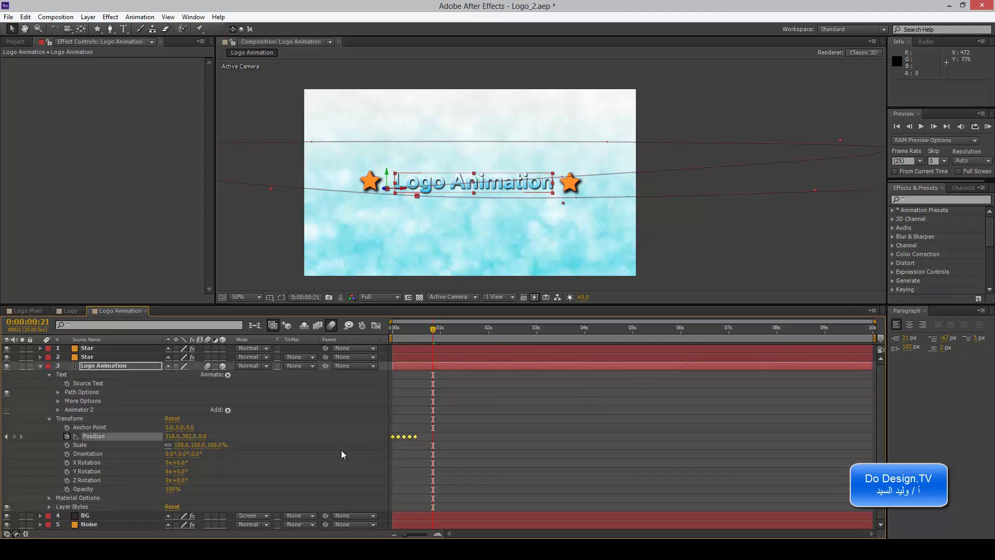
pyautogui.press('Delete')
pyautogui.moveTo(432, 331)
pyautogui.mouseDown()
pyautogui.moveTo(390, 336)
pyautogui.moveTo(436, 336)
pyautogui.mouseUp()
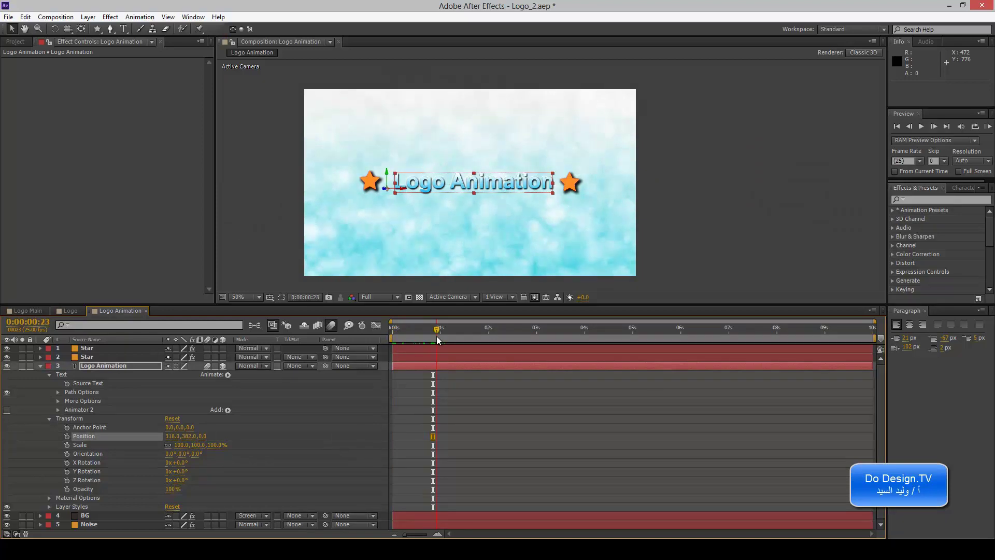
pyautogui.click(110, 375)
pyautogui.click(41, 366)
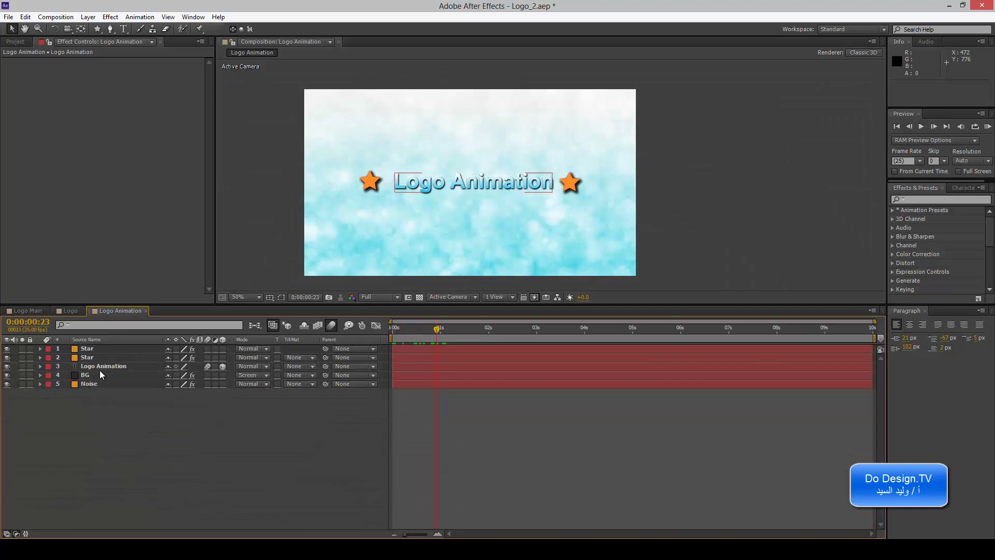
pyautogui.click(104, 367)
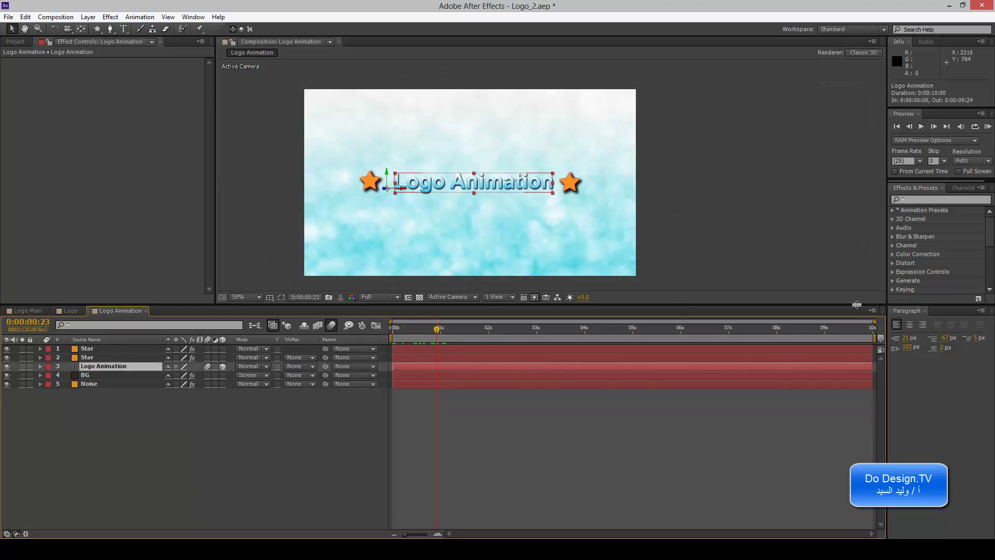
# Browse Effects & Presets to Animation Presets > Text > Scale and select Let's Dance
pyautogui.moveTo(857, 304); pyautogui.dragTo(859, 347)
pyautogui.click(907, 189)
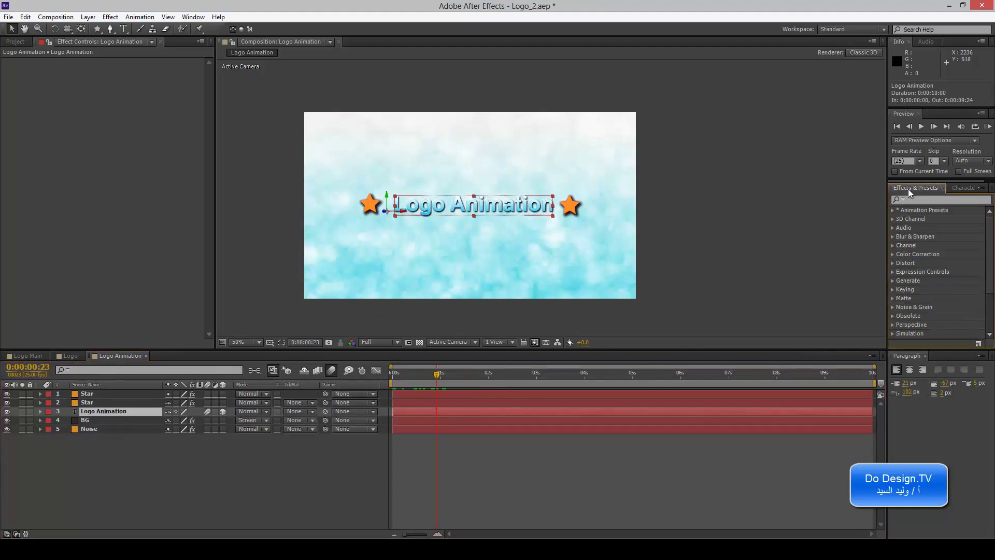
pyautogui.click(893, 211)
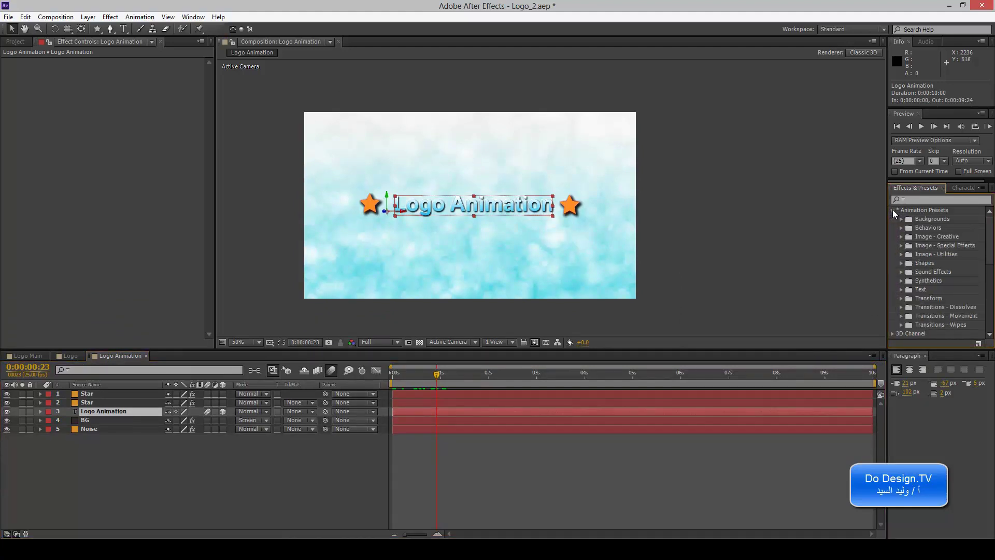
pyautogui.scroll(-3, 896, 250)
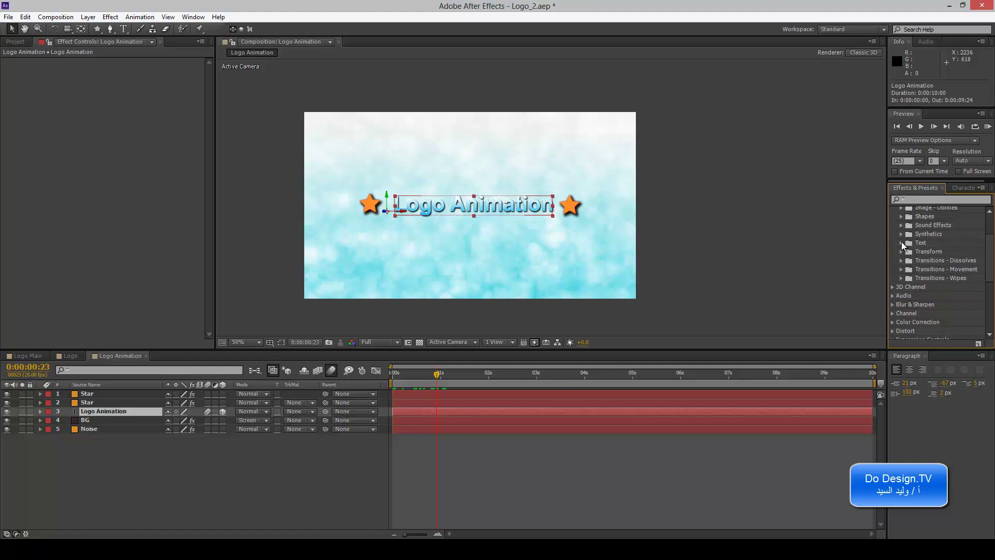
pyautogui.click(901, 242)
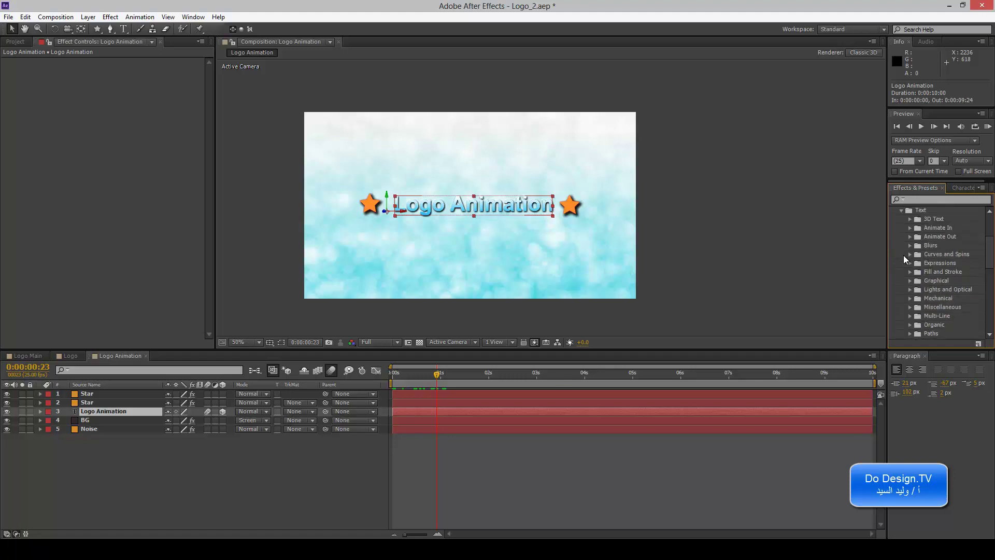
pyautogui.scroll(-2, 903, 255)
pyautogui.scroll(-1, 904, 257)
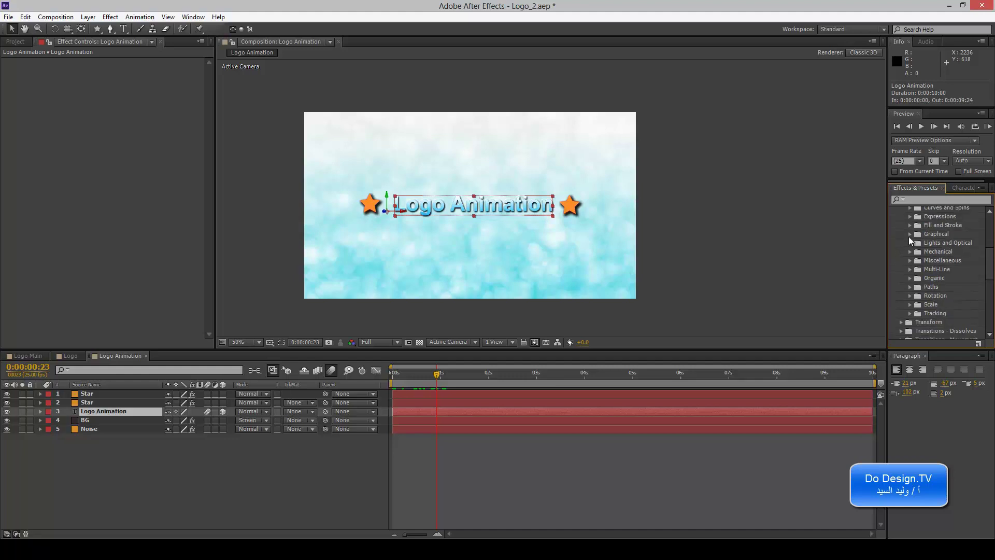
pyautogui.click(909, 269)
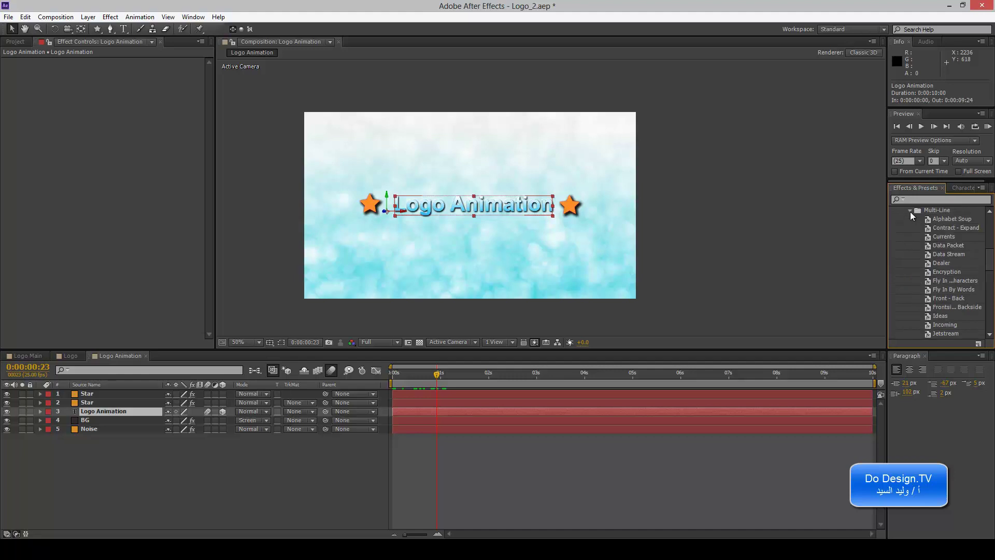
pyautogui.click(910, 211)
pyautogui.click(909, 246)
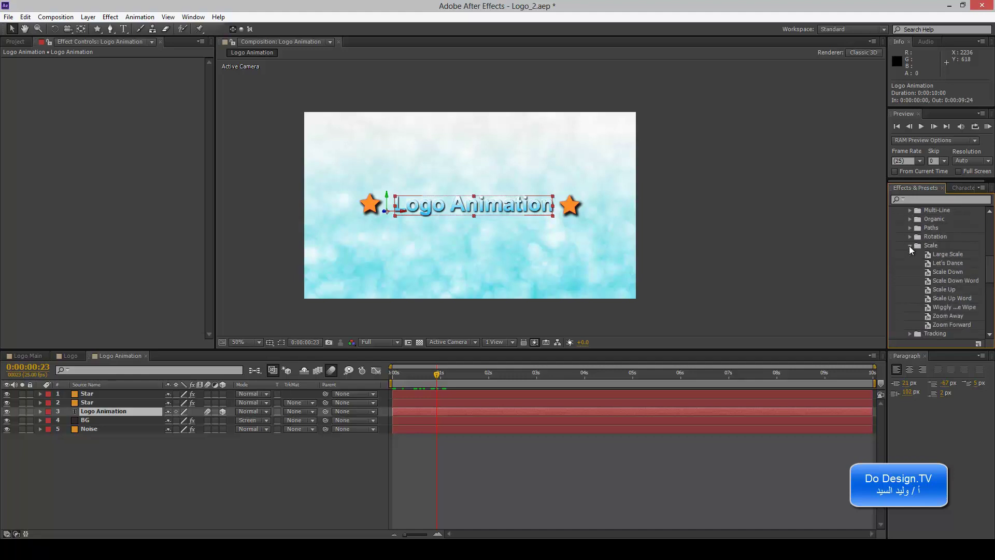
pyautogui.click(932, 263)
# Apply Let's Dance to the Logo Animation text and inspect its first animator while previewing
pyautogui.moveTo(937, 263); pyautogui.dragTo(135, 409)
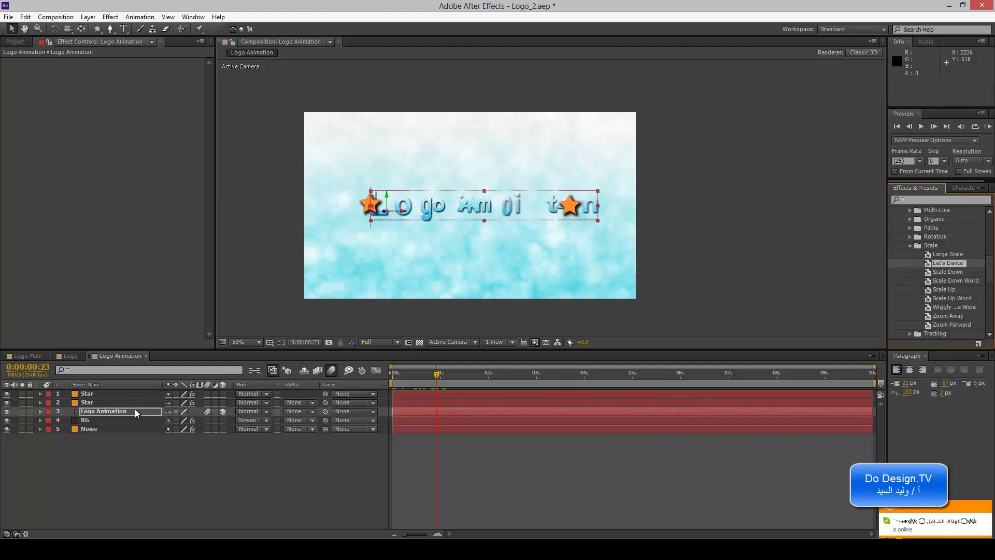
pyautogui.moveTo(439, 376)
pyautogui.mouseDown()
pyautogui.moveTo(399, 379)
pyautogui.moveTo(555, 386)
pyautogui.moveTo(416, 385)
pyautogui.mouseUp()
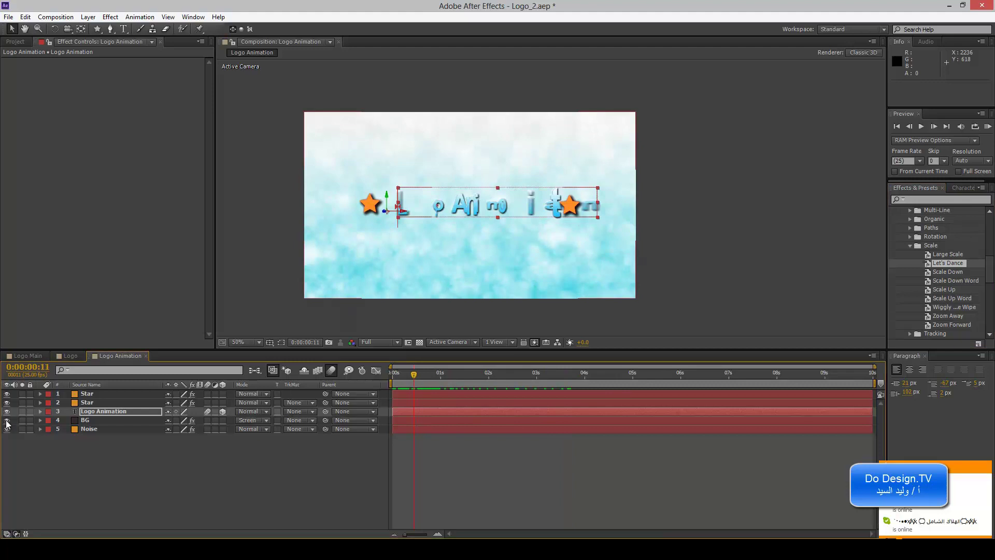
pyautogui.click(40, 411)
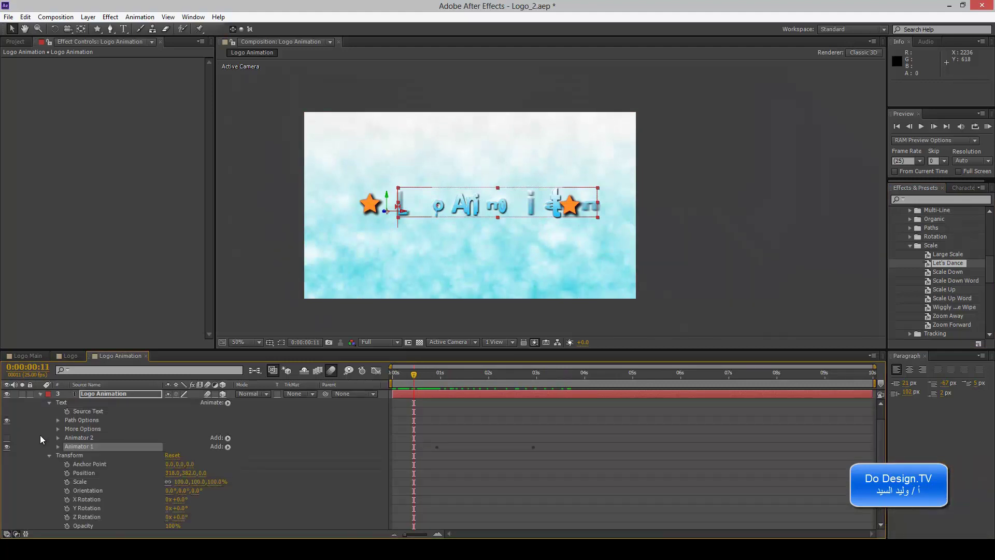
pyautogui.scroll(-1, 39, 434)
pyautogui.click(58, 420)
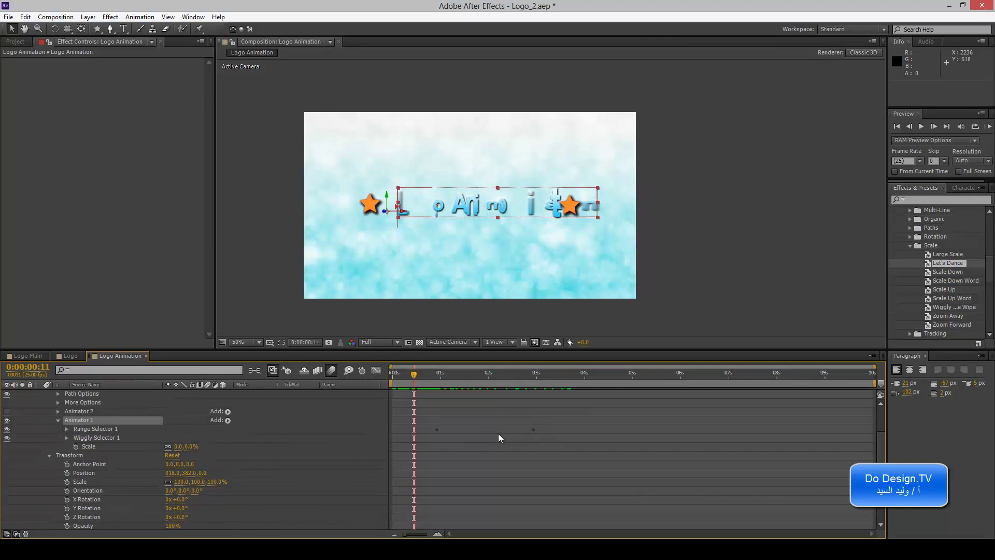
pyautogui.moveTo(413, 375); pyautogui.dragTo(556, 387)
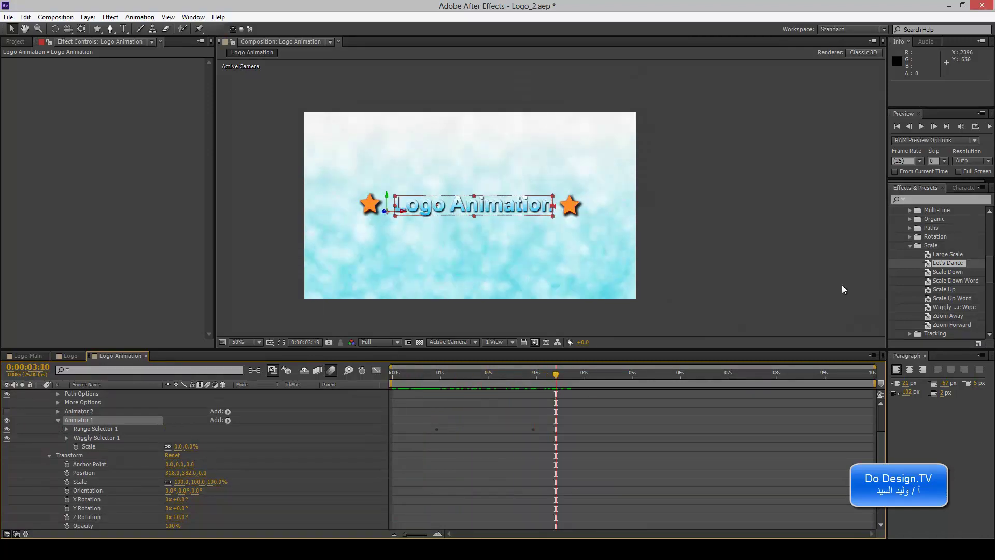
# Collapse the Scale presets and show the Multi-Line text presets
pyautogui.click(910, 246)
pyautogui.scroll(1, 910, 244)
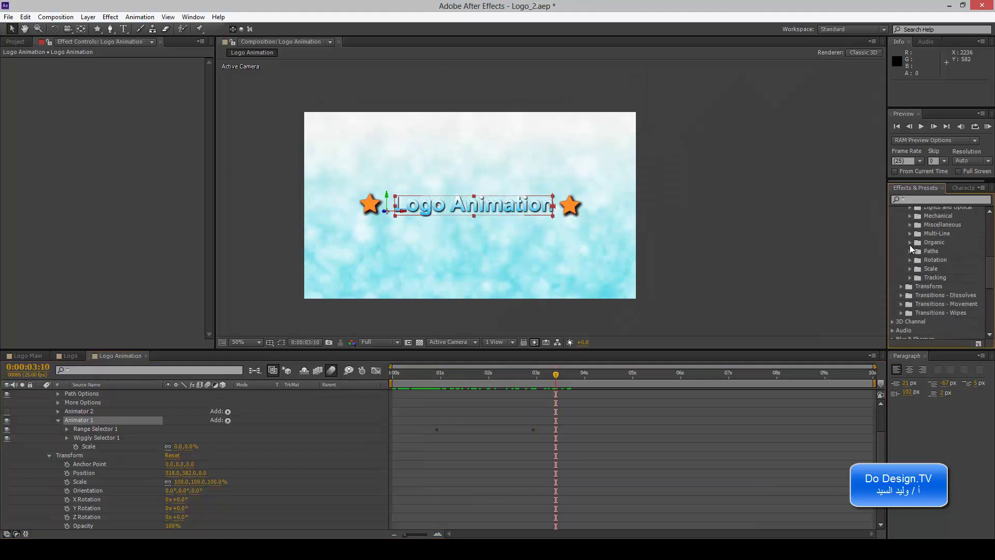
pyautogui.click(912, 234)
# Try the Data Packet preset on the Logo Animation text, then undo it
pyautogui.moveTo(930, 245)
pyautogui.mouseDown()
pyautogui.moveTo(85, 398)
pyautogui.moveTo(94, 409)
pyautogui.mouseUp()
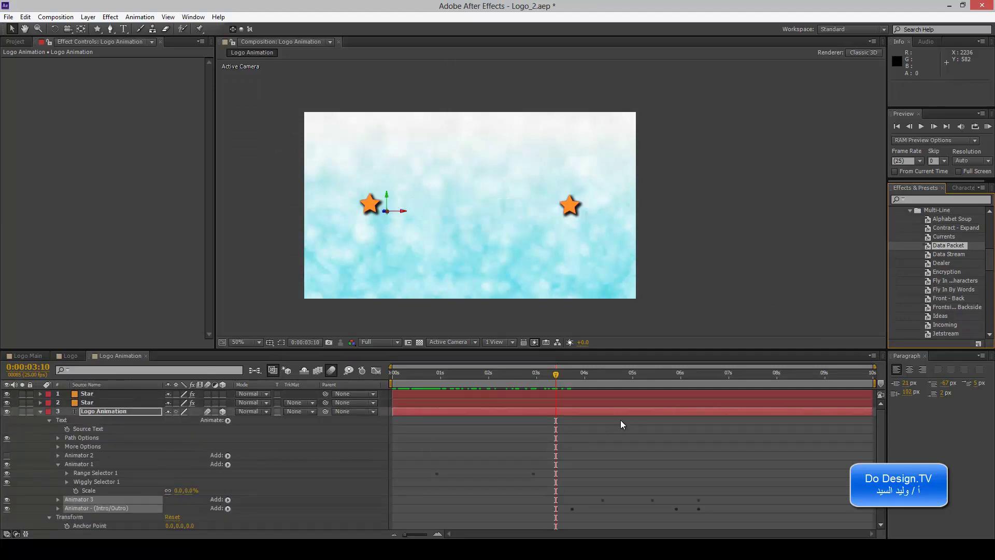
pyautogui.moveTo(556, 377)
pyautogui.mouseDown()
pyautogui.moveTo(699, 379)
pyautogui.moveTo(565, 398)
pyautogui.moveTo(514, 394)
pyautogui.moveTo(615, 396)
pyautogui.mouseUp()
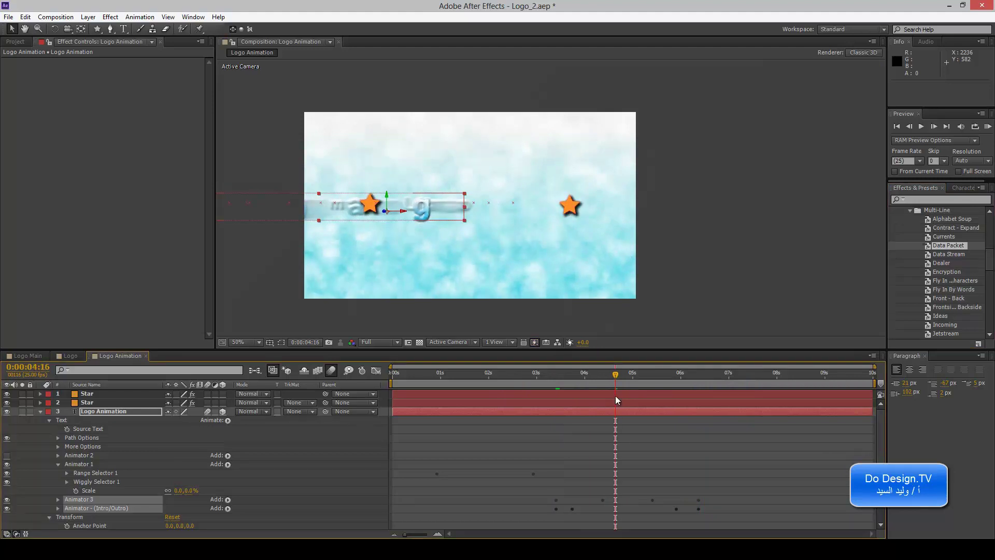
pyautogui.hotkey('ctrl', 'z')
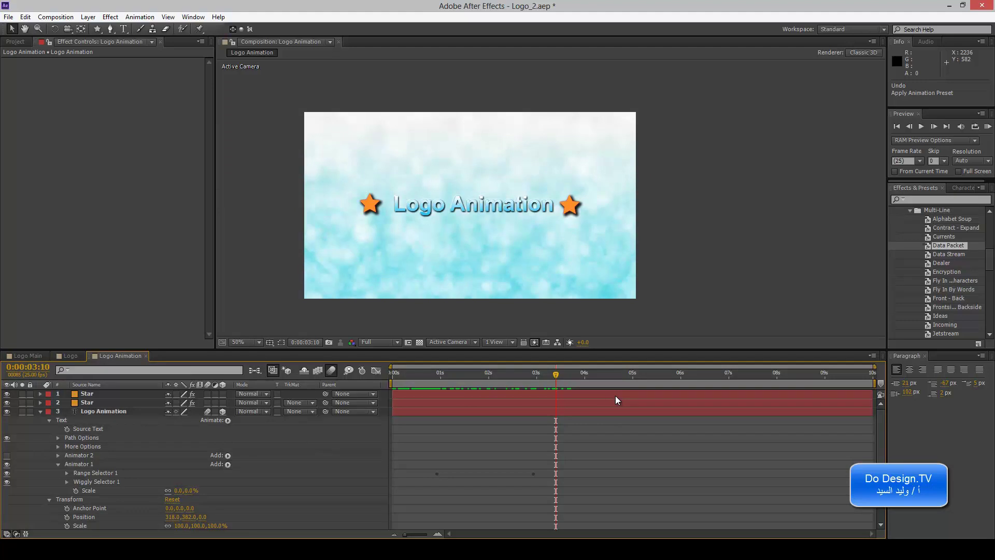
# Apply Fly In By Characters to the Logo Animation text and preview it
pyautogui.click(949, 282)
pyautogui.moveTo(949, 281); pyautogui.dragTo(537, 411)
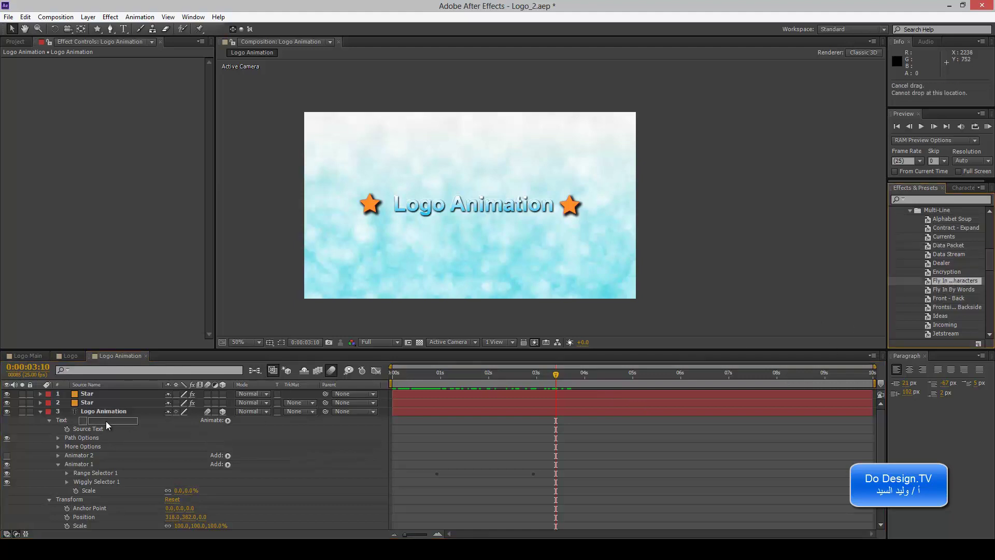
pyautogui.moveTo(556, 375)
pyautogui.mouseDown()
pyautogui.moveTo(527, 375)
pyautogui.moveTo(673, 381)
pyautogui.mouseUp()
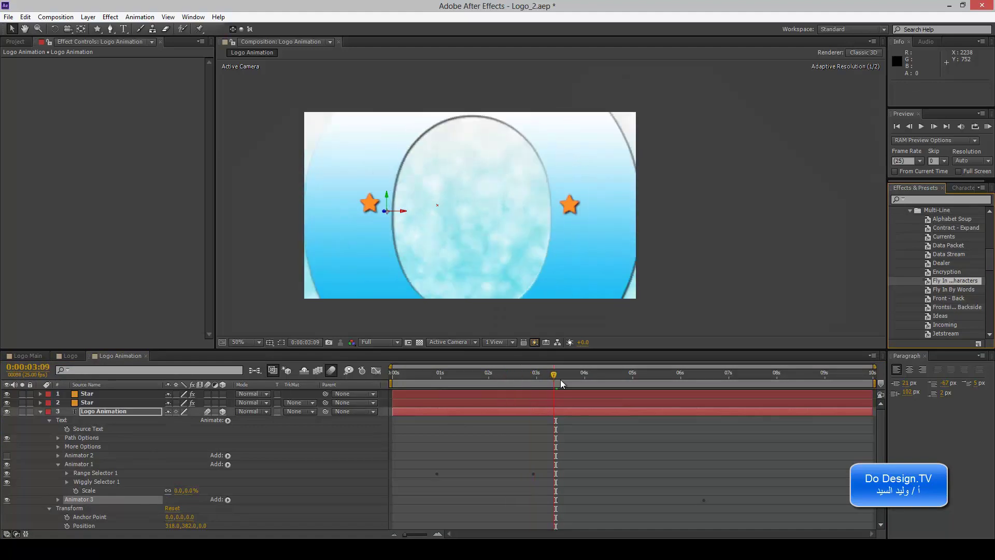
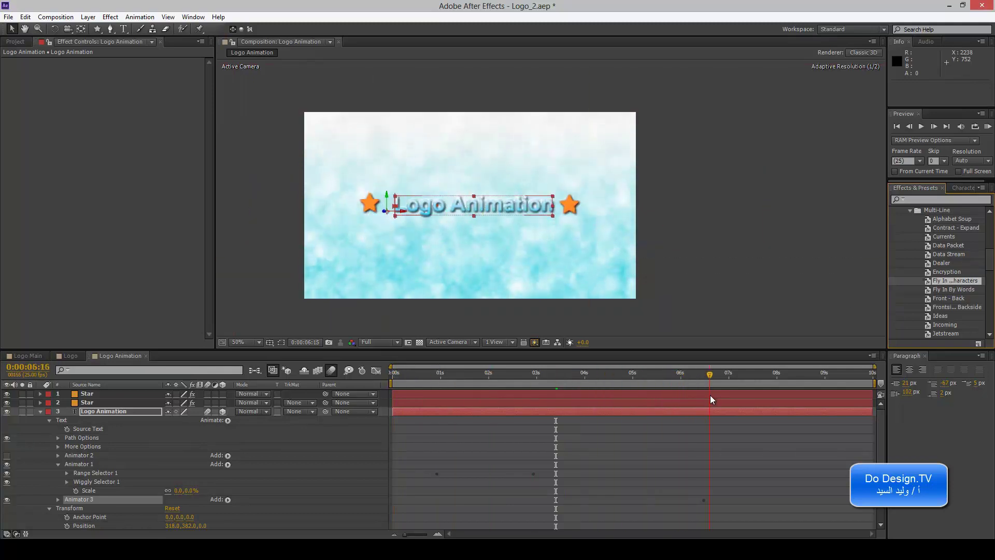
# Preview the text animation, then delete and restore the Logo Animation text layer
pyautogui.moveTo(709, 396); pyautogui.dragTo(707, 396)
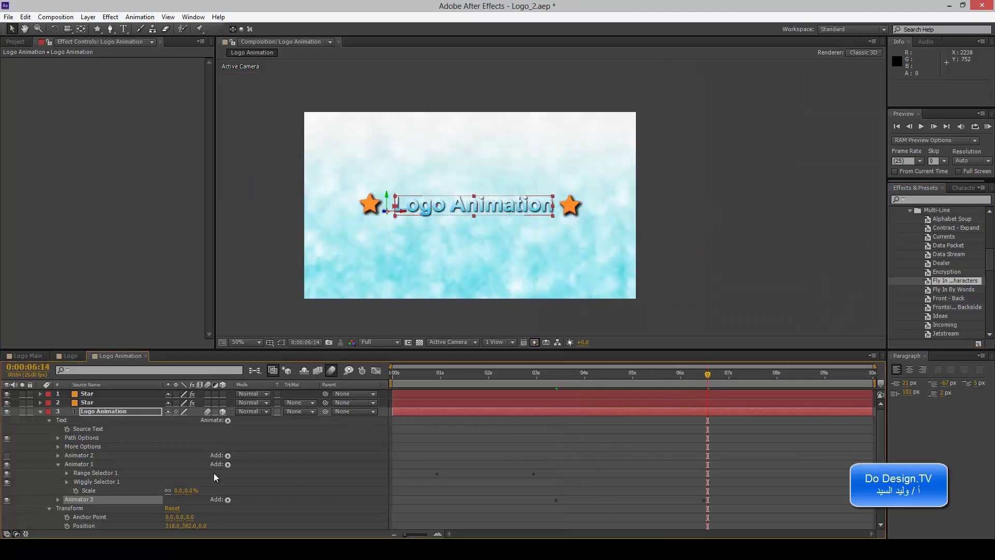
pyautogui.click(85, 499)
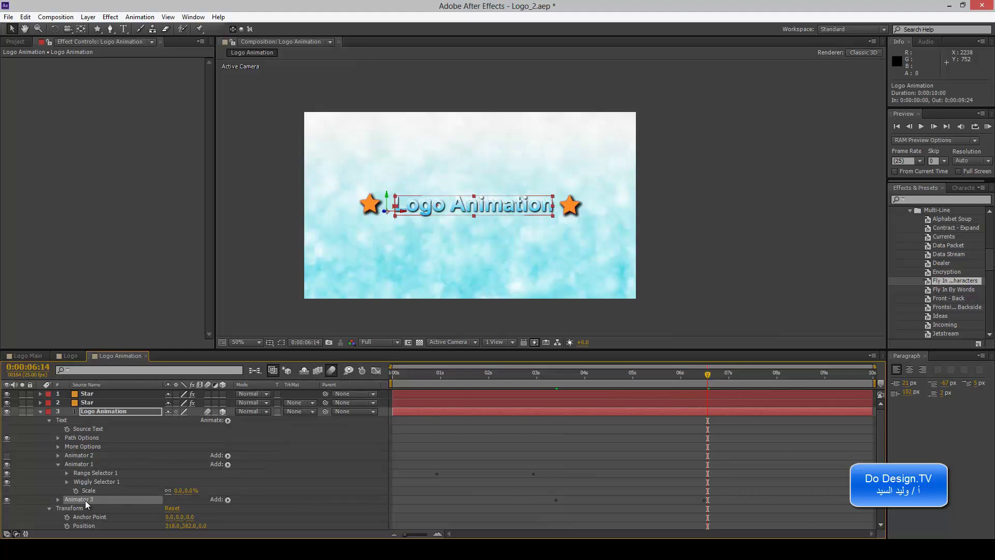
pyautogui.press('Delete')
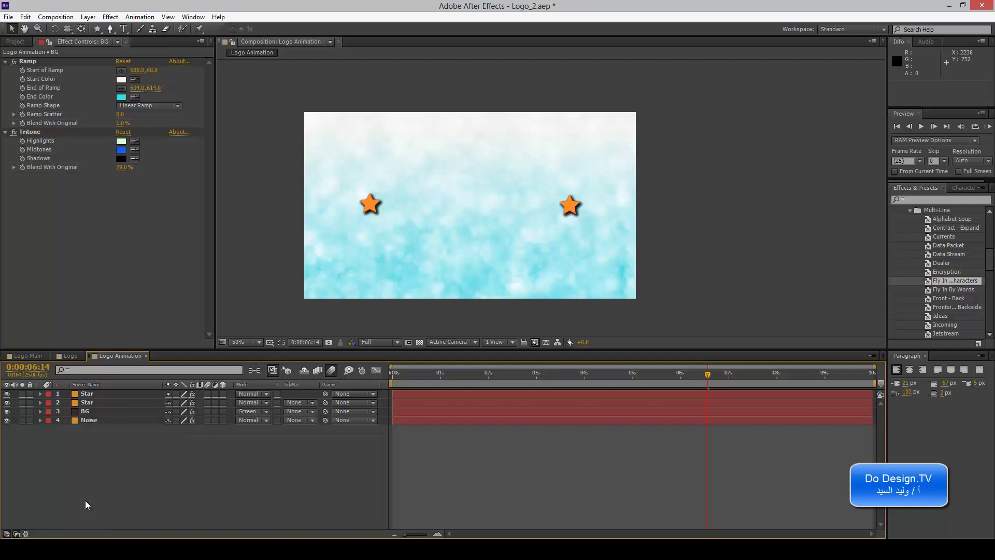
pyautogui.hotkey('ctrl', 'z')
# Expand the Logo Animation layer to reveal its text properties and animators
pyautogui.click(40, 412)
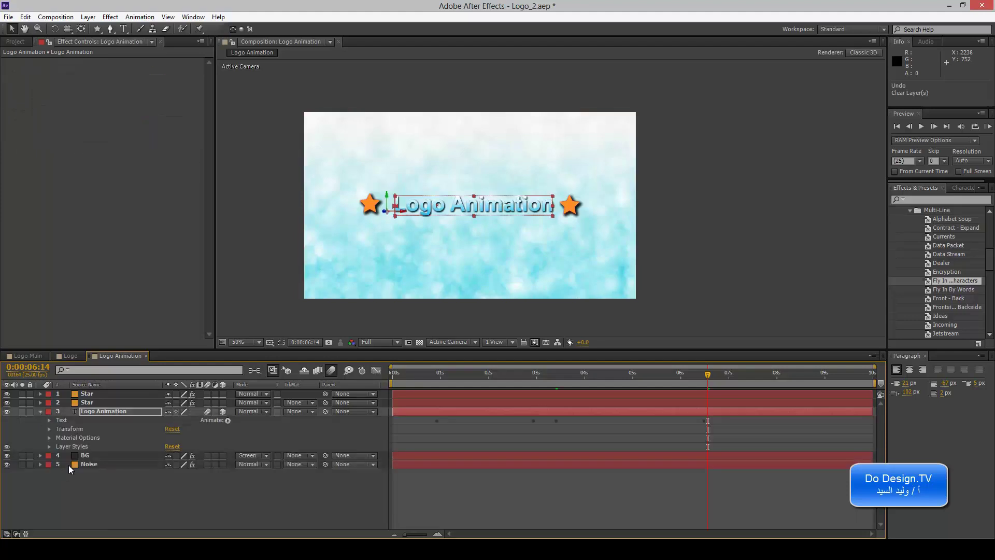
pyautogui.click(50, 428)
pyautogui.click(49, 429)
pyautogui.click(49, 420)
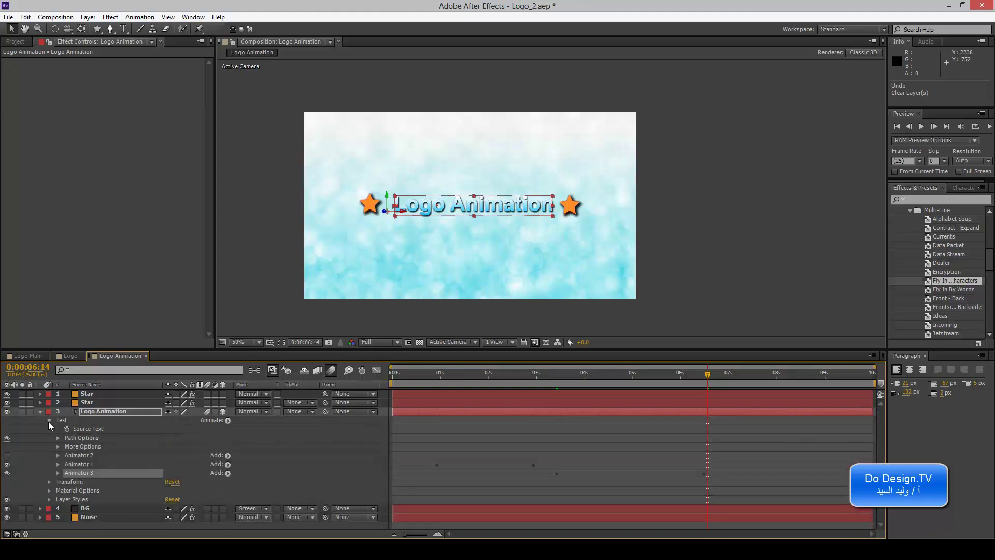
pyautogui.rightClick(83, 471)
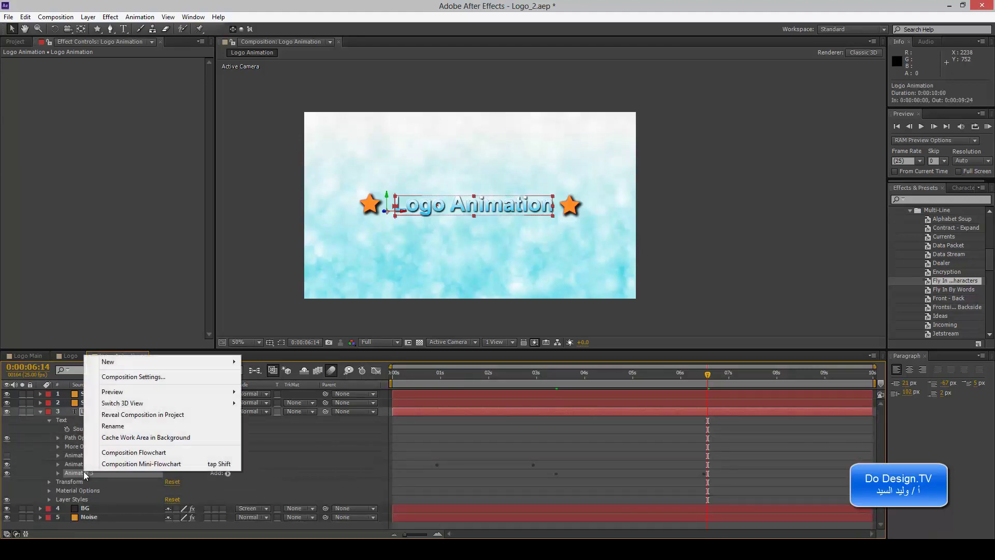
pyautogui.press('Escape')
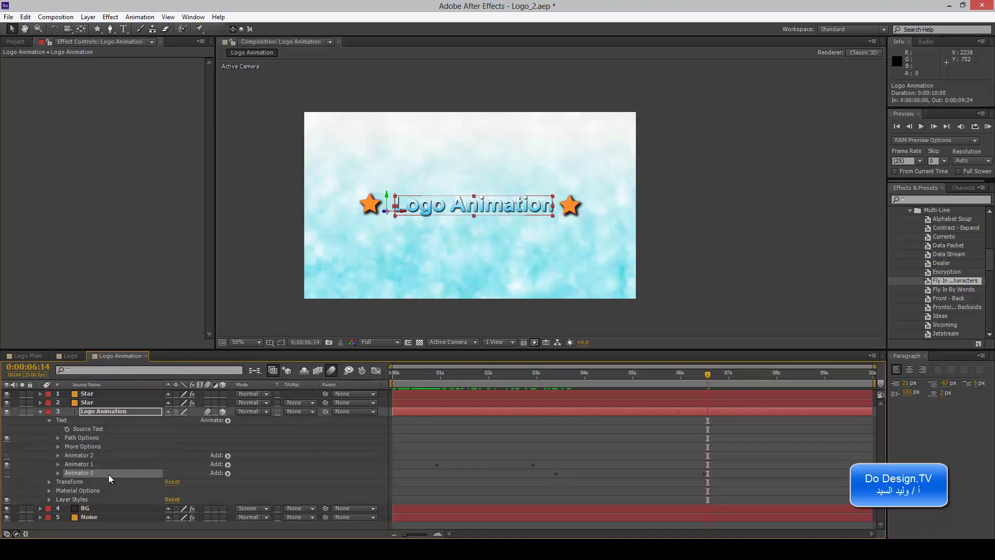
# Scrub the animation to about 3 seconds and collapse the Multi-Line presets folder
pyautogui.moveTo(615, 375)
pyautogui.mouseDown()
pyautogui.moveTo(536, 377)
pyautogui.moveTo(692, 381)
pyautogui.moveTo(411, 384)
pyautogui.moveTo(547, 384)
pyautogui.mouseUp()
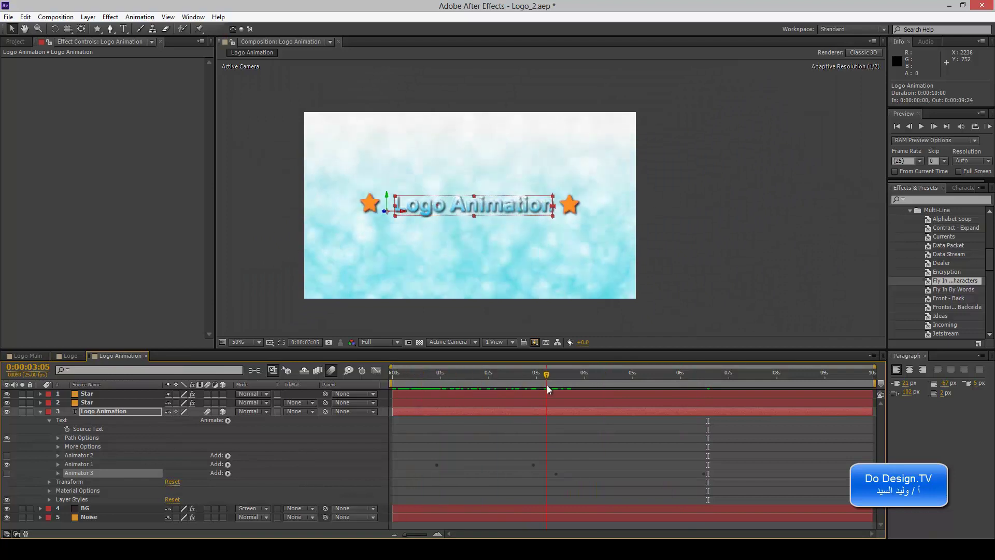
pyautogui.scroll(1, 947, 270)
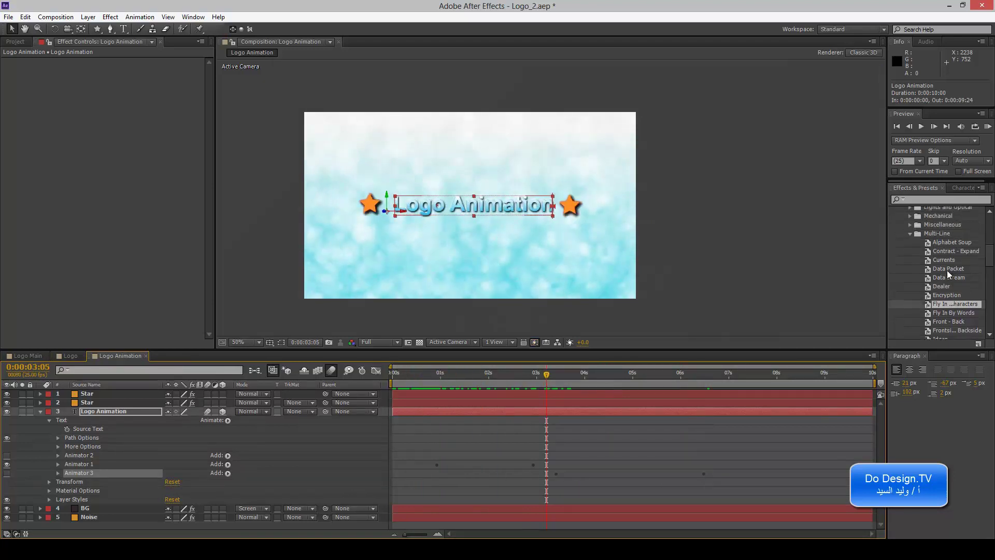
pyautogui.click(910, 234)
pyautogui.scroll(3, 921, 267)
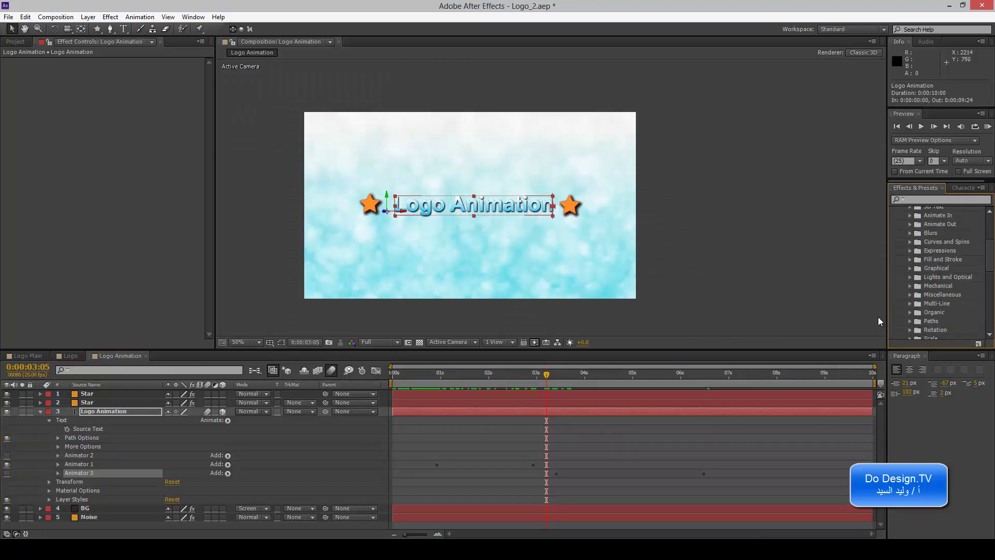
# Reopen Logo_2.aep from recent projects without saving, then scrub to about 1 second
pyautogui.click(13, 20)
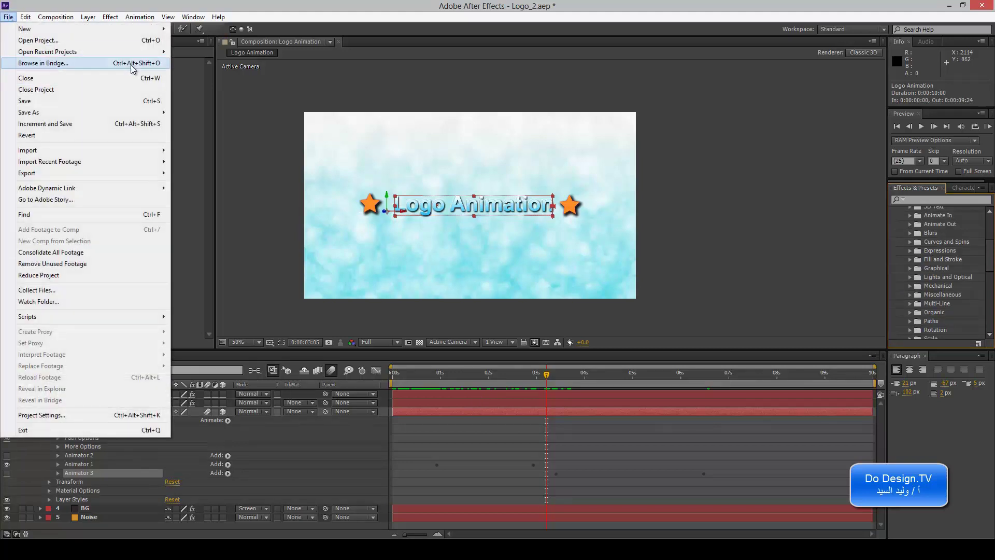
pyautogui.moveTo(147, 53)
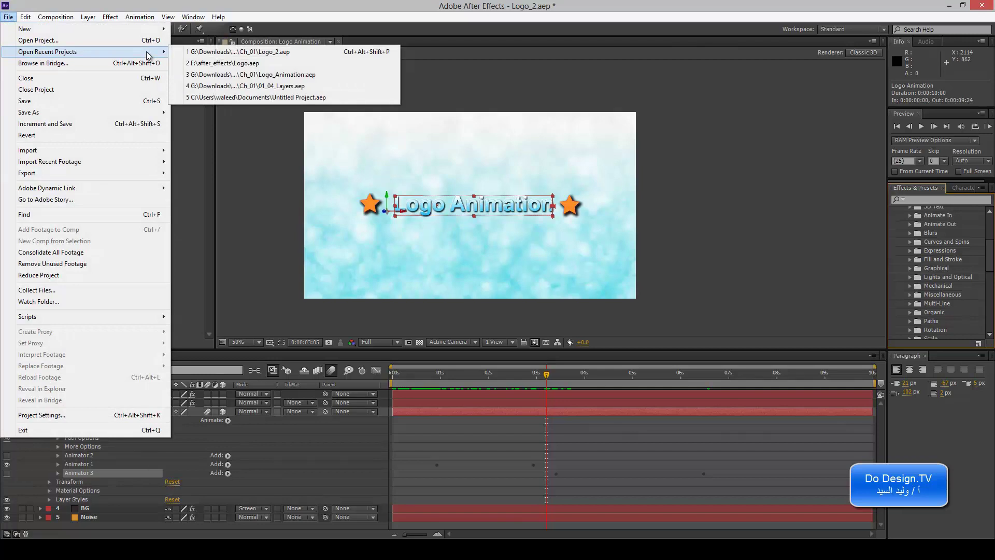
pyautogui.click(205, 52)
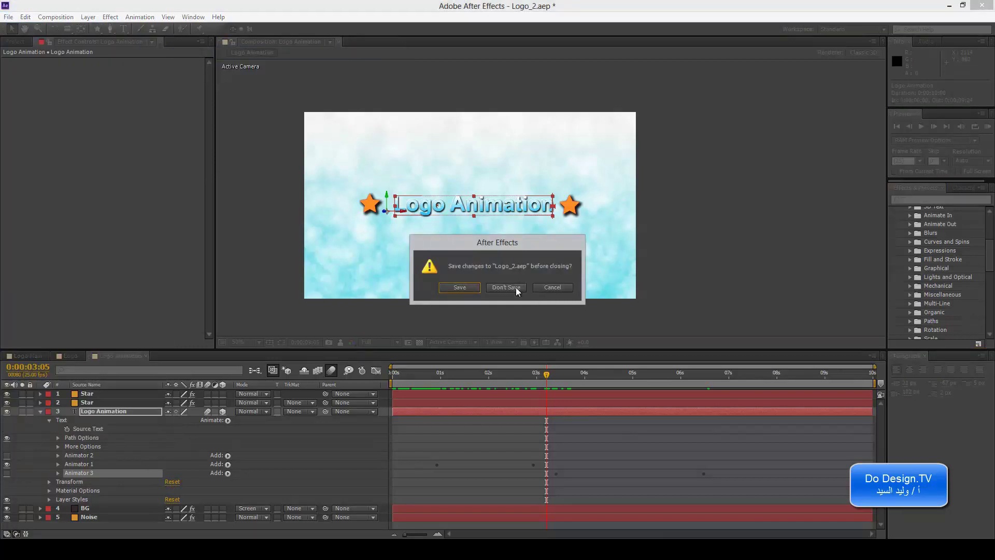
pyautogui.click(516, 288)
pyautogui.moveTo(418, 373); pyautogui.dragTo(477, 374)
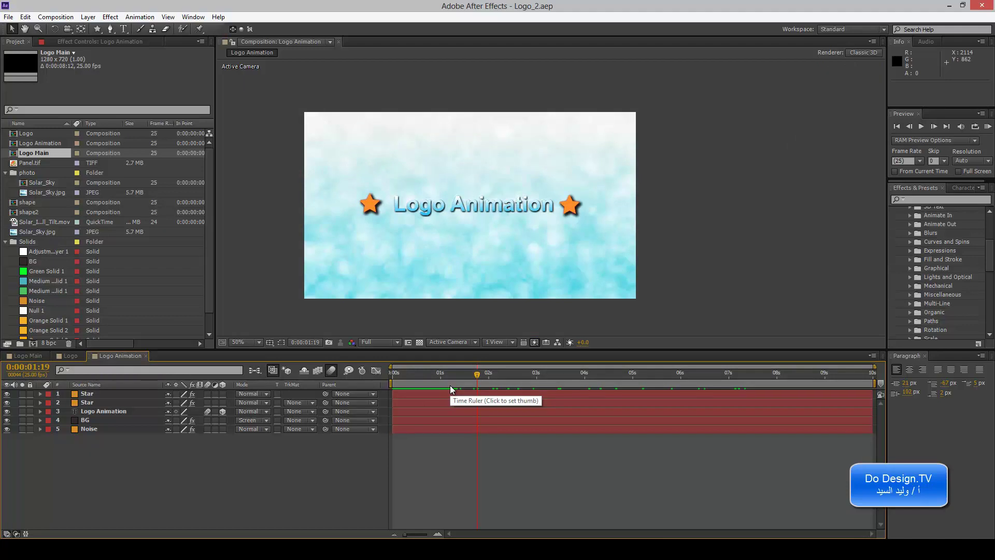
# Select the Logo Animation text layer in the timeline
pyautogui.click(113, 415)
pyautogui.click(118, 418)
pyautogui.click(117, 412)
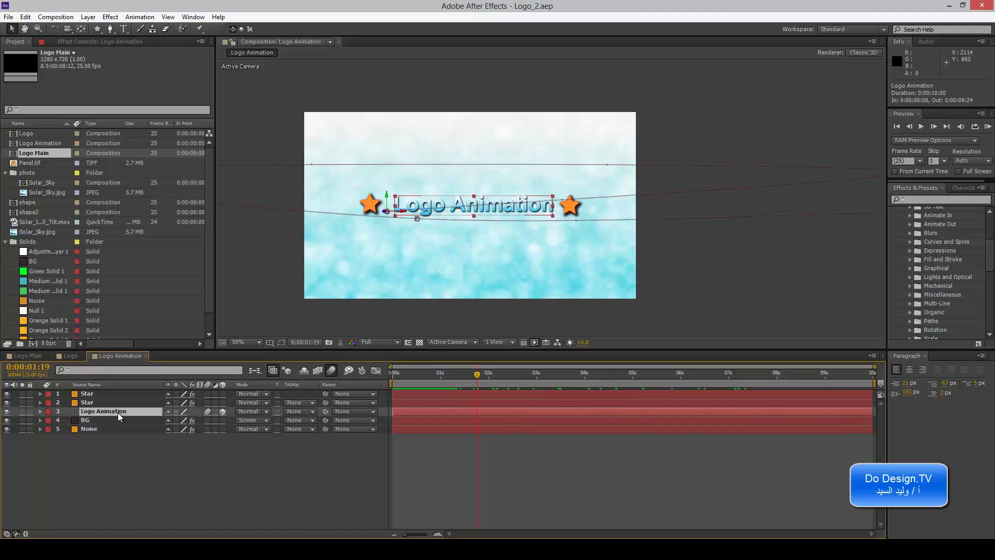
pyautogui.click(118, 420)
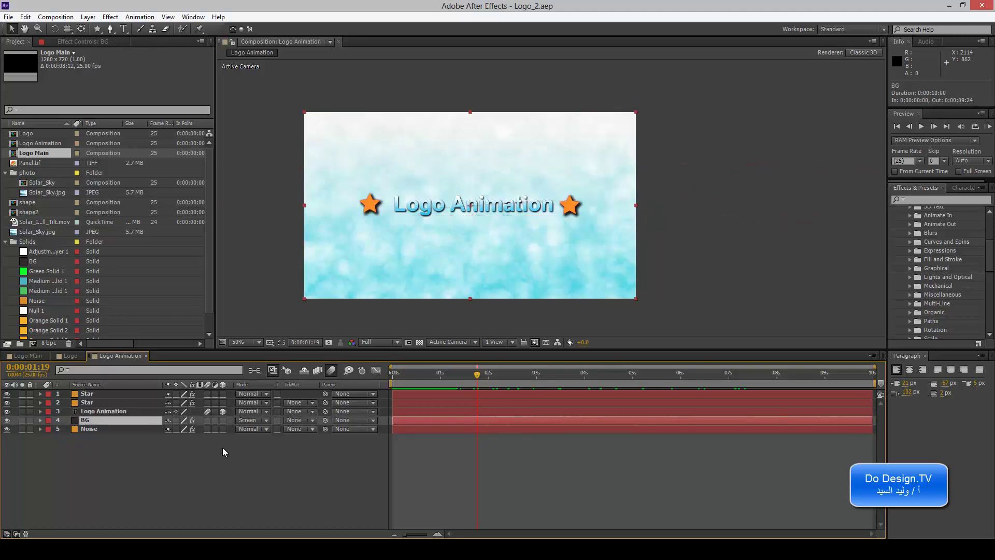
pyautogui.click(125, 413)
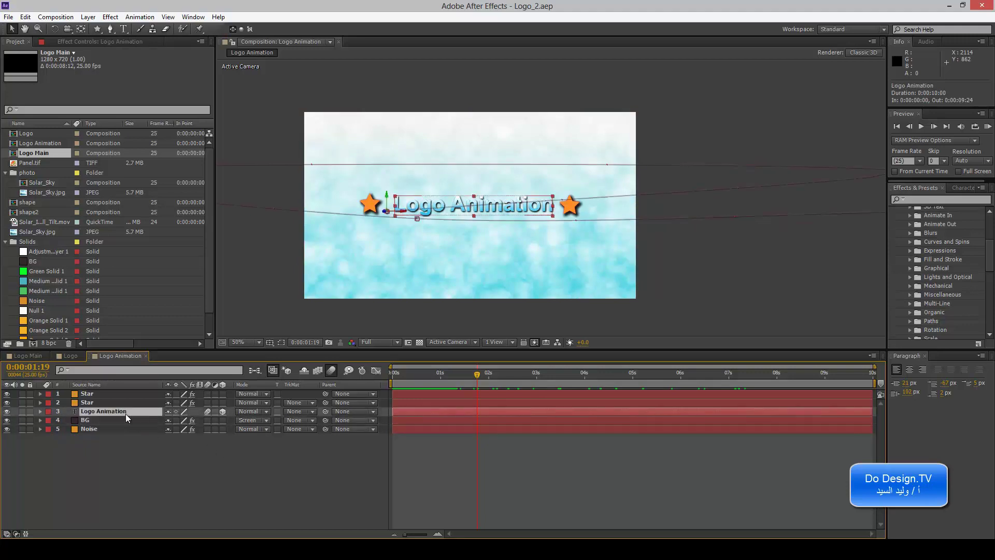
# Add a shadow-casting Point light as Light 1, after trying Parallel and Spot types
pyautogui.click(88, 17)
pyautogui.moveTo(176, 29)
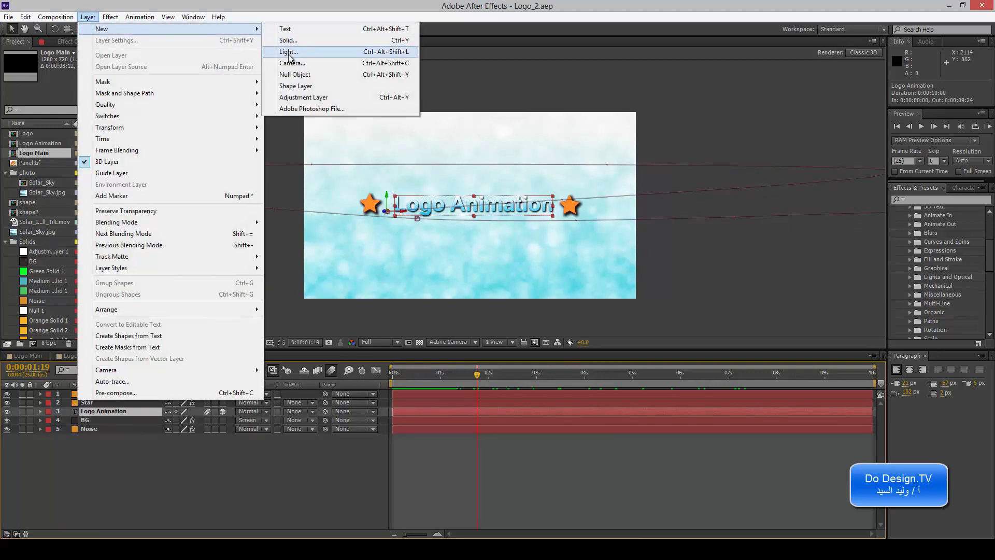
pyautogui.click(288, 52)
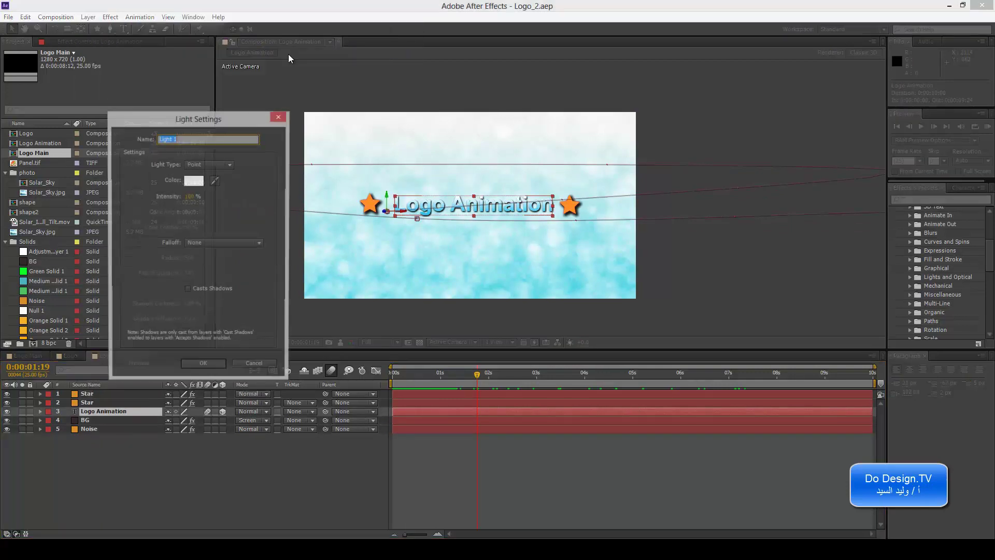
pyautogui.click(202, 163)
pyautogui.click(206, 175)
pyautogui.click(207, 164)
pyautogui.click(207, 188)
pyautogui.click(207, 164)
pyautogui.click(207, 200)
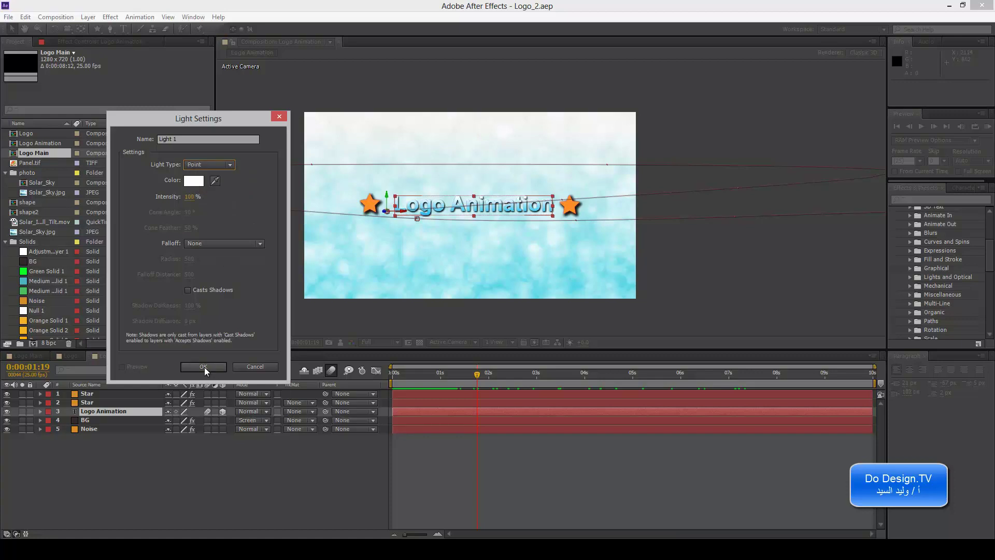
pyautogui.click(188, 289)
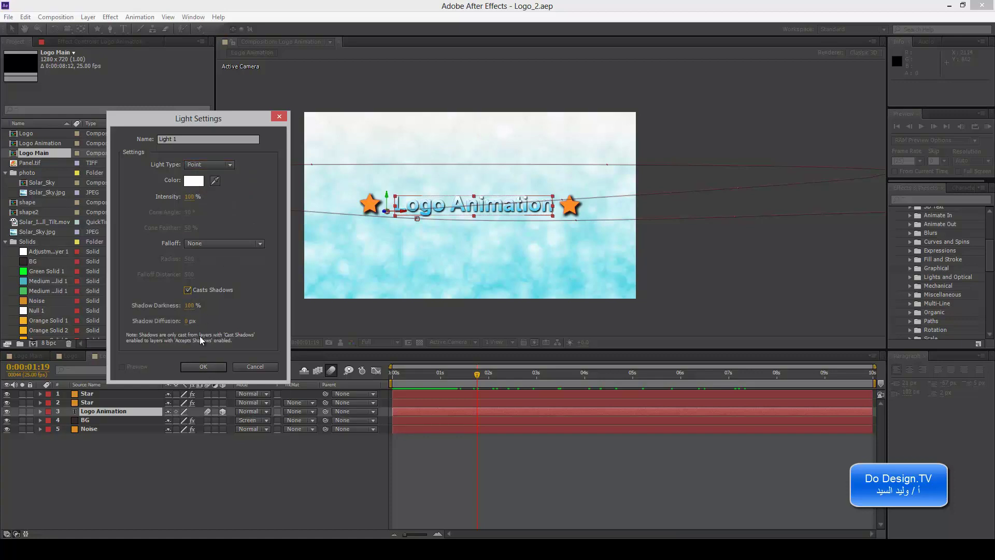
pyautogui.click(207, 365)
# Make the Logo Animation, BG and Noise layers 3D and move the light toward the upper right
pyautogui.click(223, 420)
pyautogui.moveTo(492, 191)
pyautogui.mouseDown()
pyautogui.moveTo(453, 244)
pyautogui.moveTo(562, 179)
pyautogui.mouseUp()
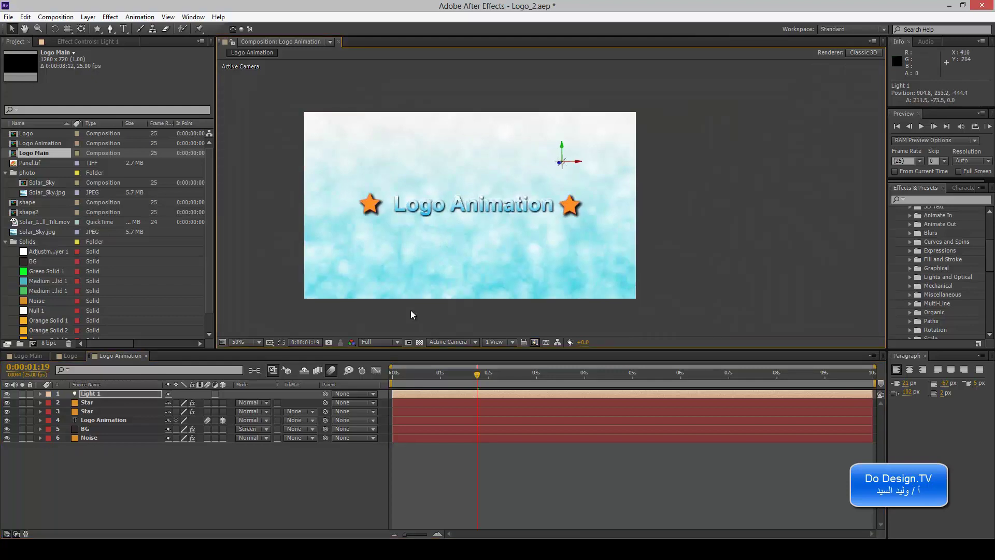
pyautogui.click(222, 429)
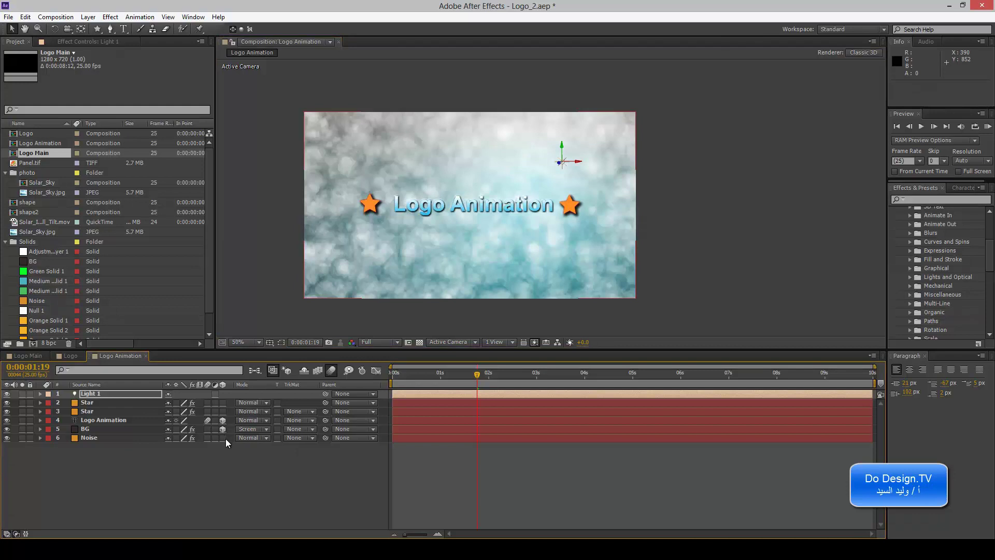
pyautogui.click(223, 438)
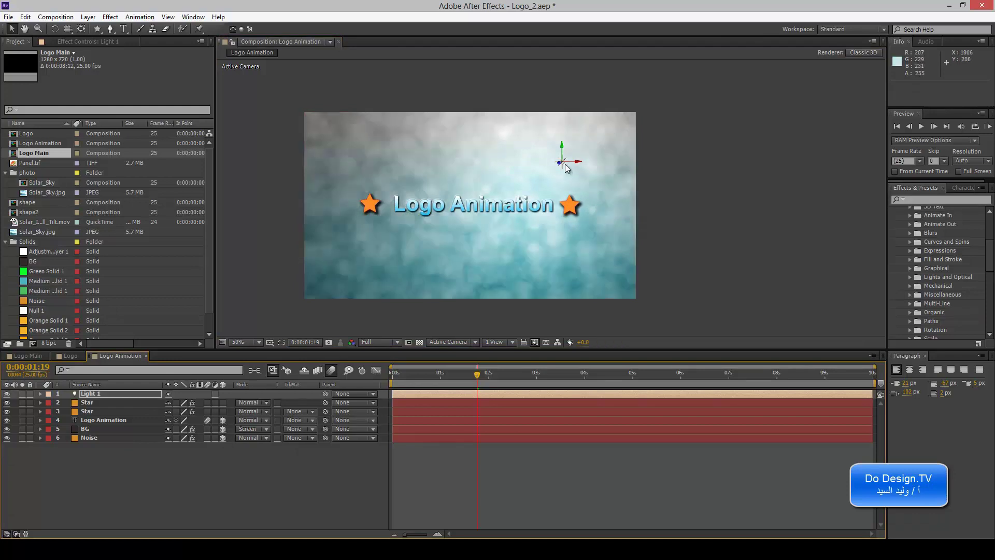
pyautogui.moveTo(565, 166); pyautogui.dragTo(366, 208)
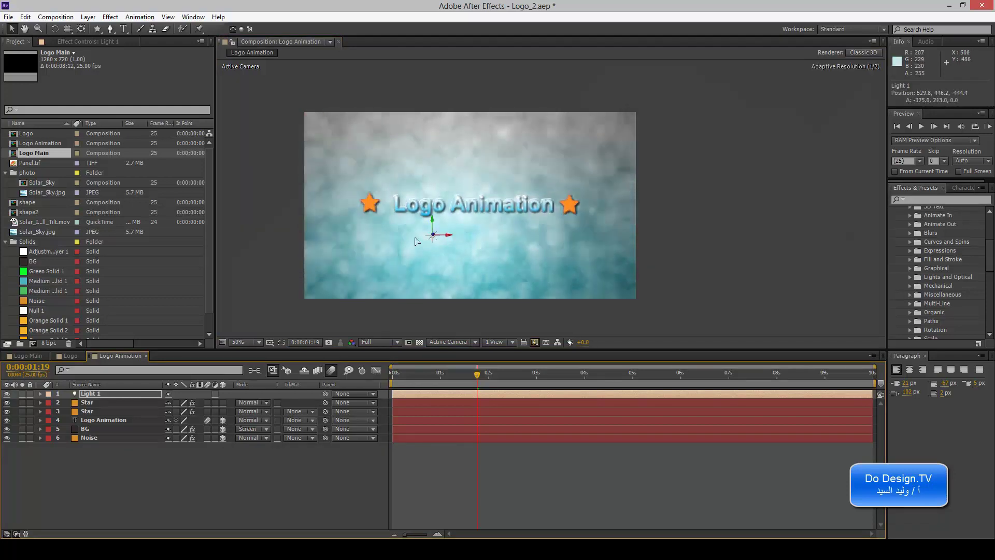
pyautogui.moveTo(366, 208)
pyautogui.mouseDown()
pyautogui.moveTo(361, 238)
pyautogui.moveTo(611, 123)
pyautogui.mouseUp()
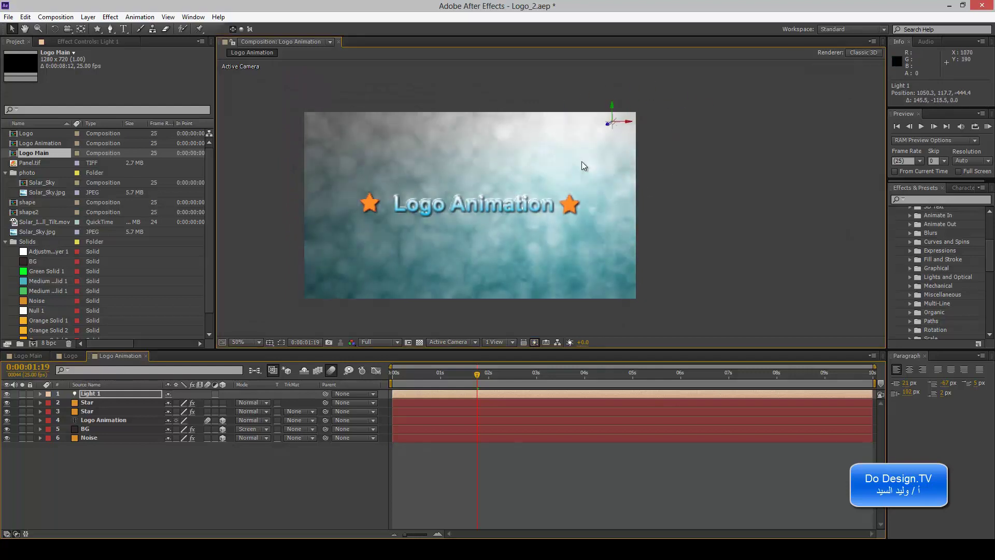
# Try Parallel, Spot and Ambient types in Light 1's settings, keeping Point
pyautogui.doubleClick(143, 394)
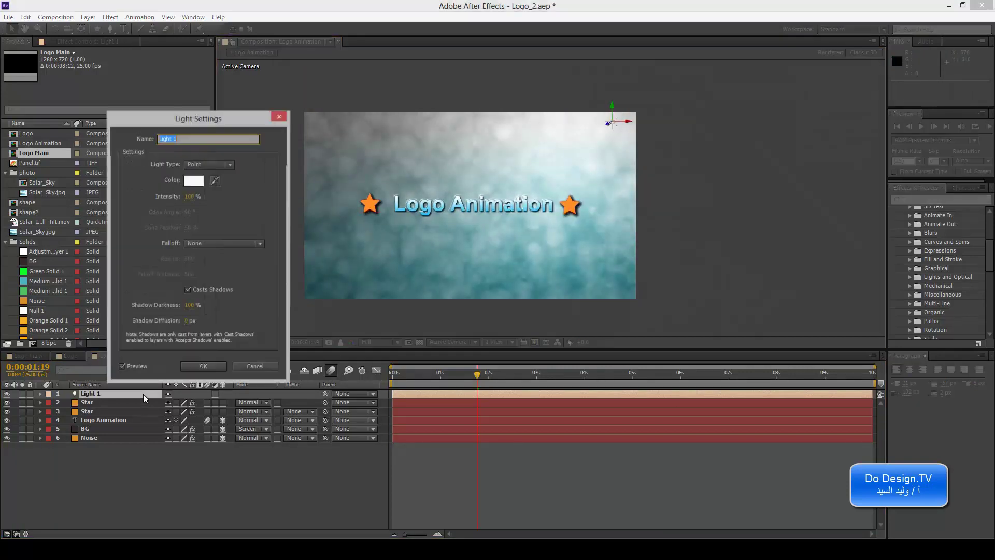
pyautogui.click(204, 164)
pyautogui.click(208, 175)
pyautogui.click(208, 165)
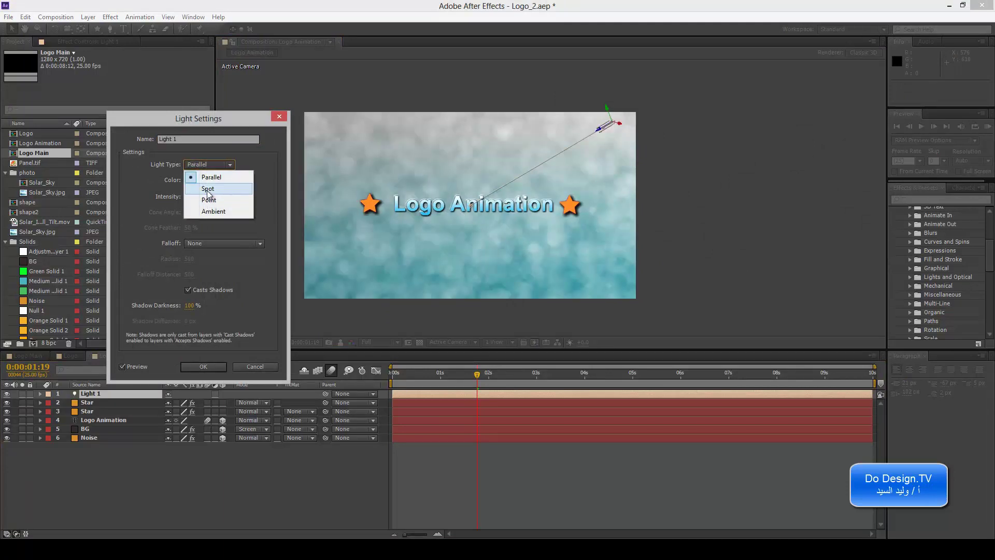
pyautogui.click(209, 184)
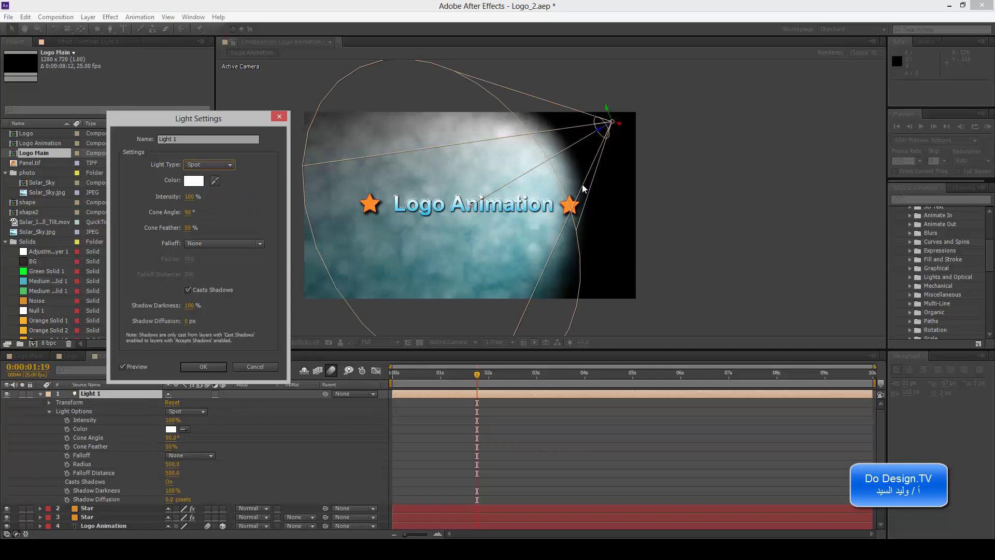
pyautogui.click(205, 165)
pyautogui.click(204, 211)
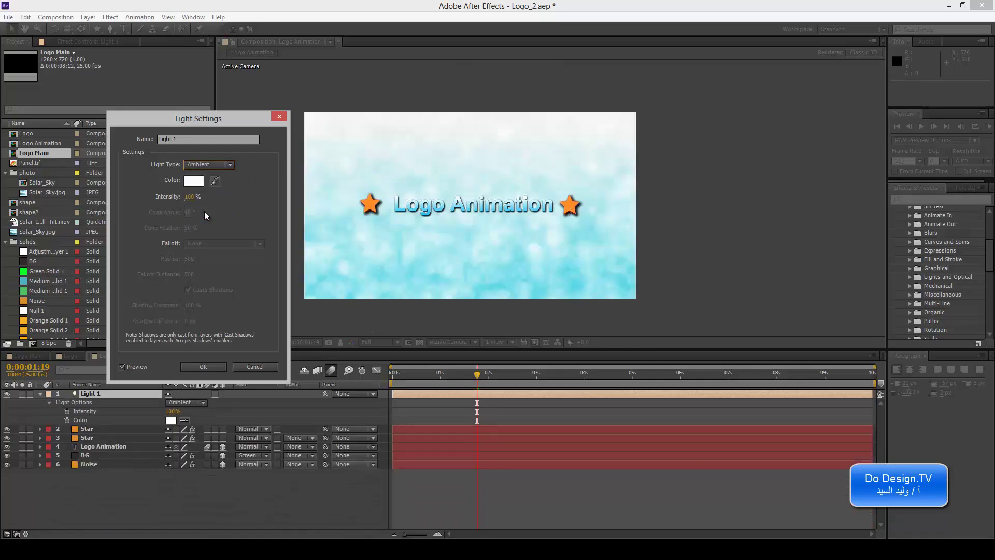
pyautogui.click(204, 165)
pyautogui.click(206, 200)
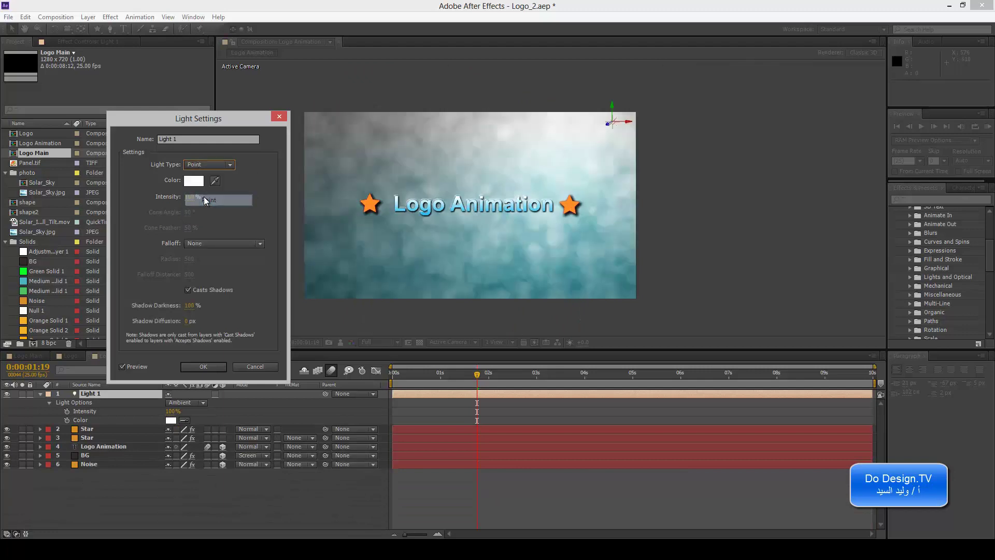
pyautogui.click(206, 164)
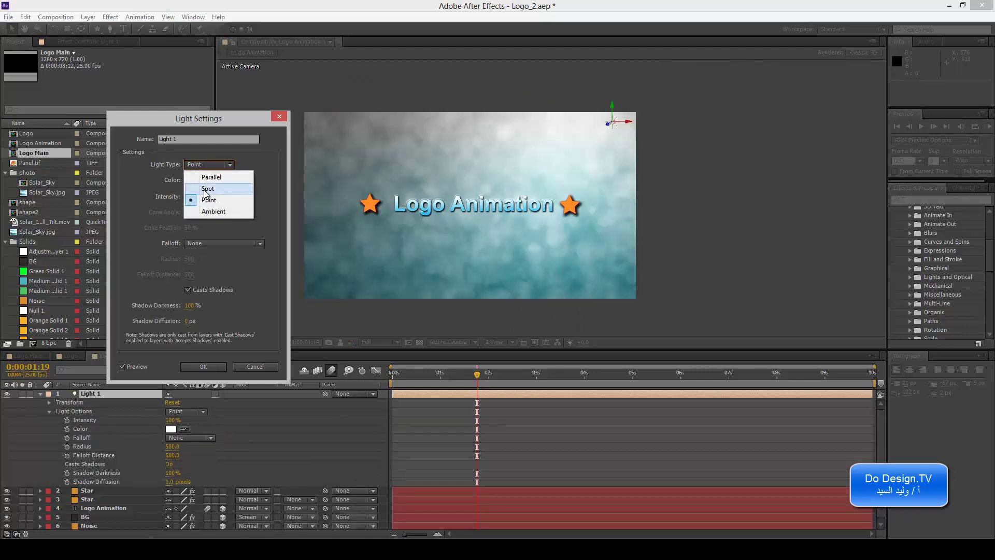
pyautogui.click(259, 236)
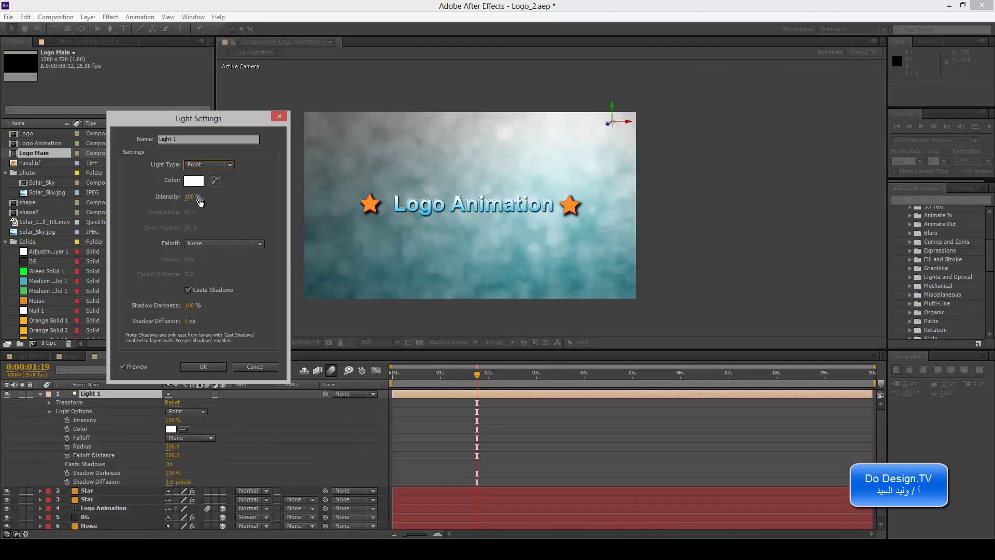
# Raise the light's intensity, try Smooth and Inverse Square Clamped falloff, settle on None, and apply
pyautogui.moveTo(200, 204)
pyautogui.mouseDown()
pyautogui.moveTo(257, 201)
pyautogui.moveTo(198, 201)
pyautogui.mouseUp()
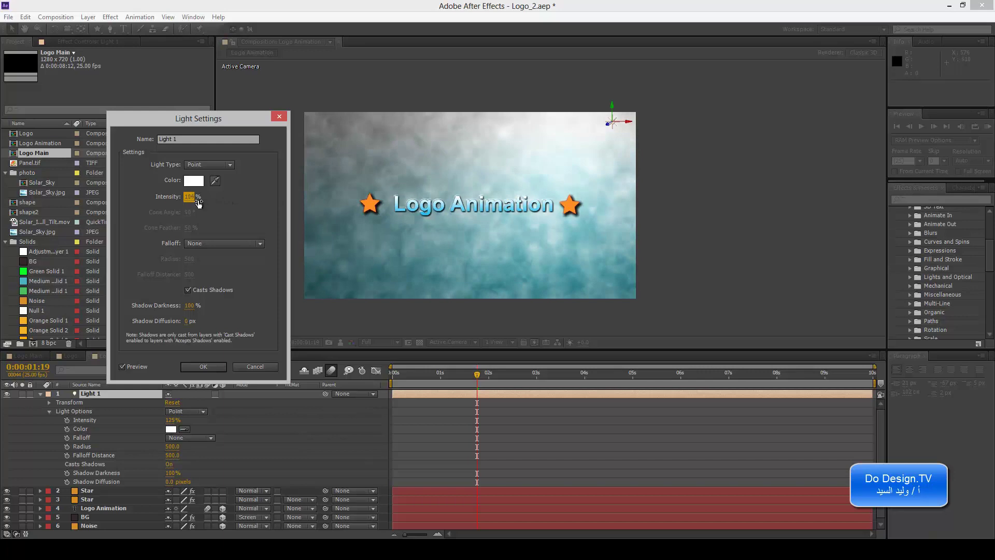
pyautogui.write('104')
pyautogui.click(225, 244)
pyautogui.click(227, 268)
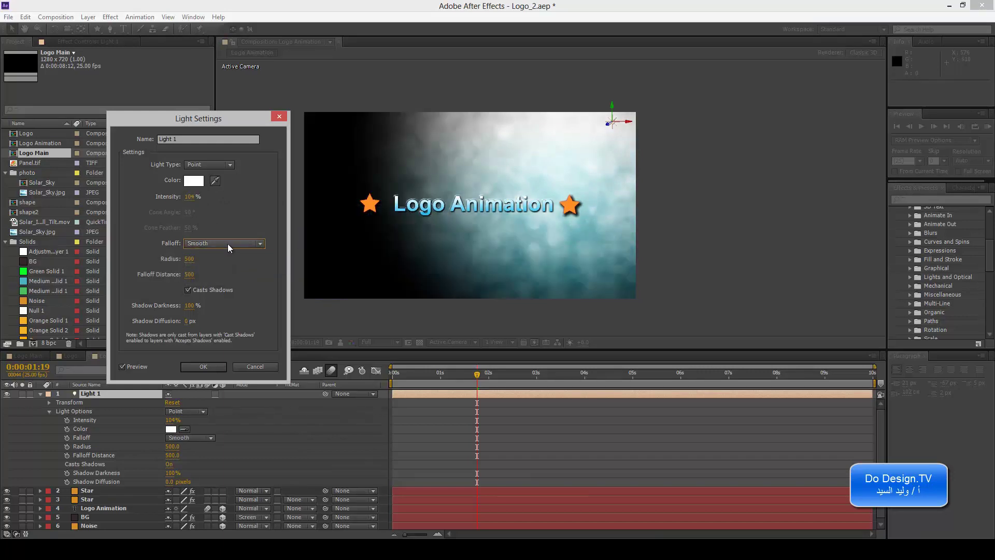
pyautogui.click(228, 243)
pyautogui.click(227, 275)
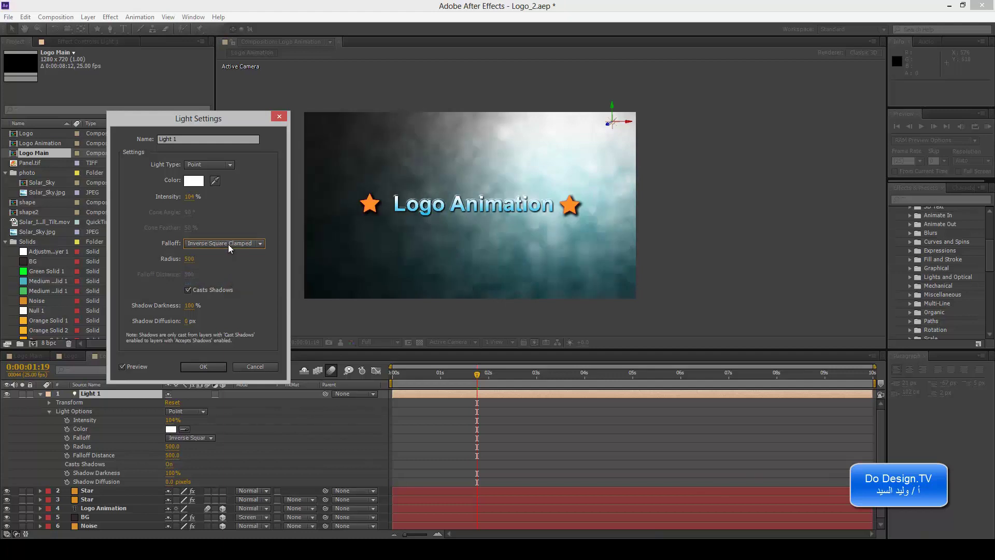
pyautogui.click(228, 243)
pyautogui.click(228, 254)
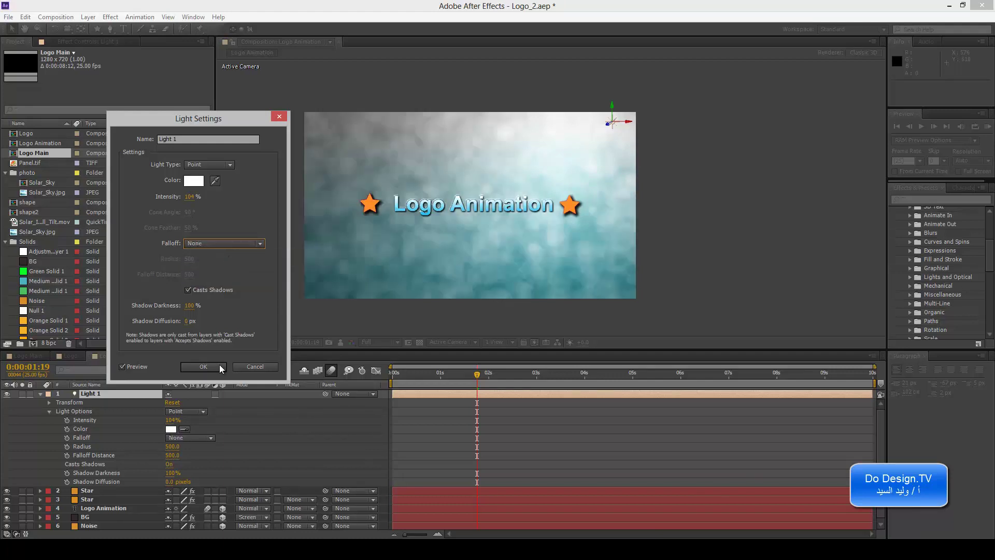
pyautogui.click(203, 367)
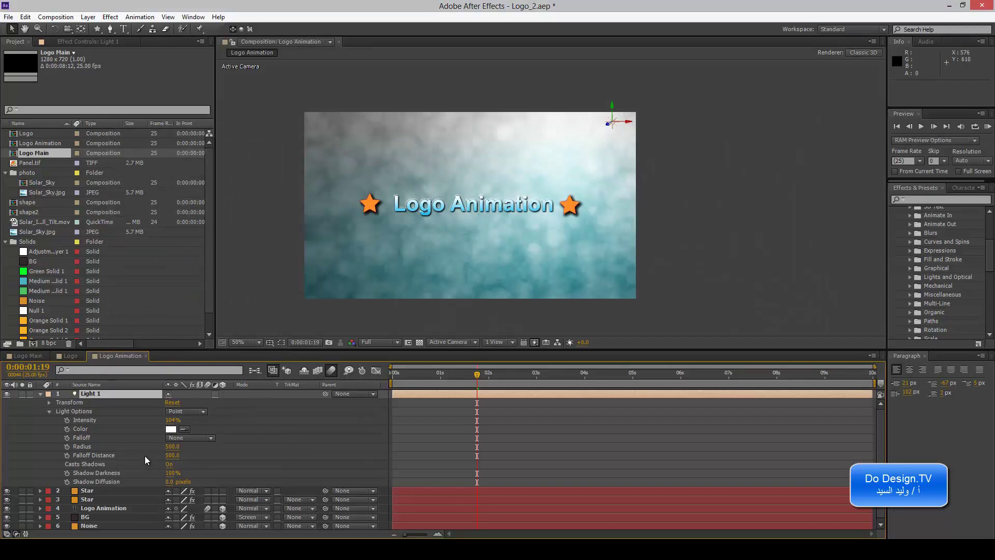
# At 0:00:02:08, turn Casts Shadows On for the Logo Animation text, keeping Accepts Lights On
pyautogui.click(40, 394)
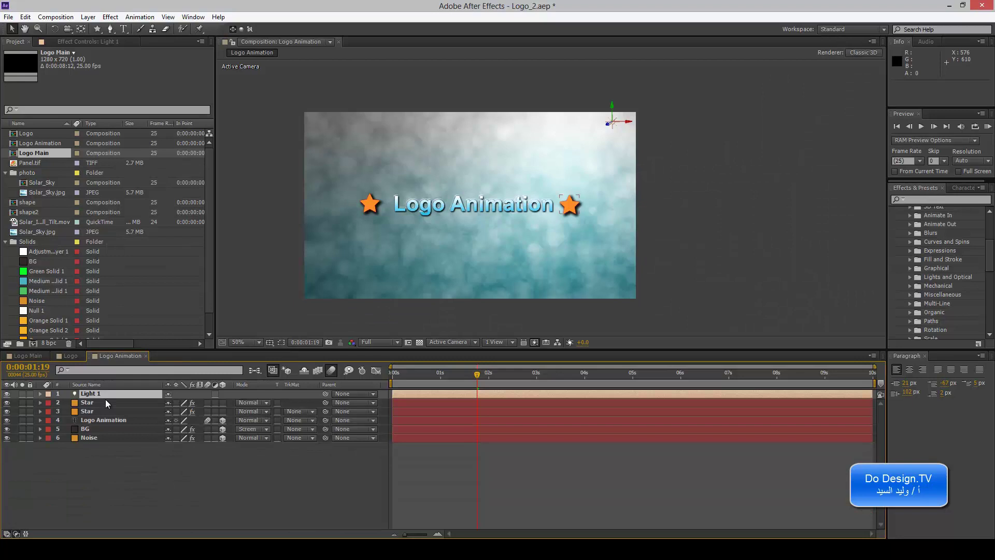
pyautogui.click(109, 422)
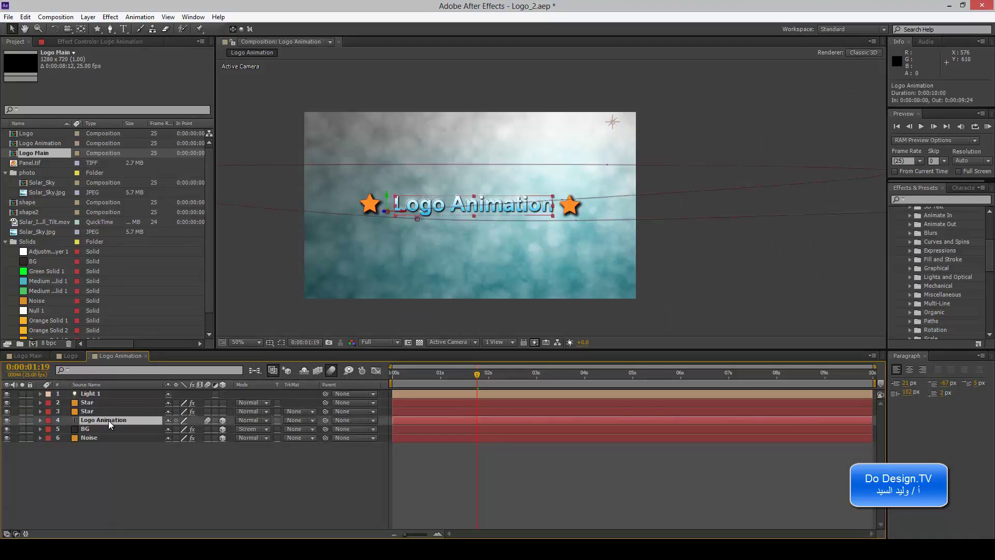
pyautogui.moveTo(467, 371); pyautogui.dragTo(504, 373)
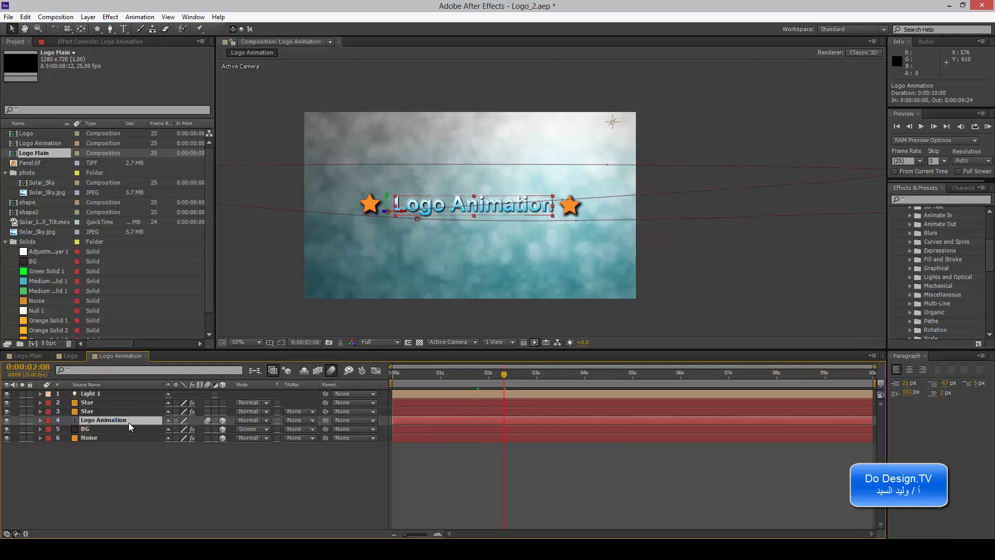
pyautogui.press('a')
pyautogui.press('a')
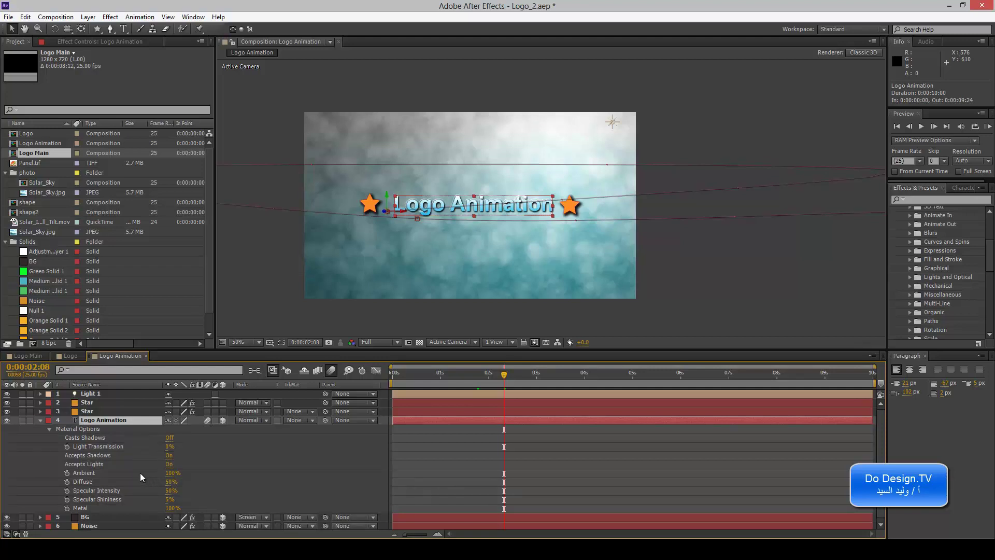
pyautogui.click(169, 464)
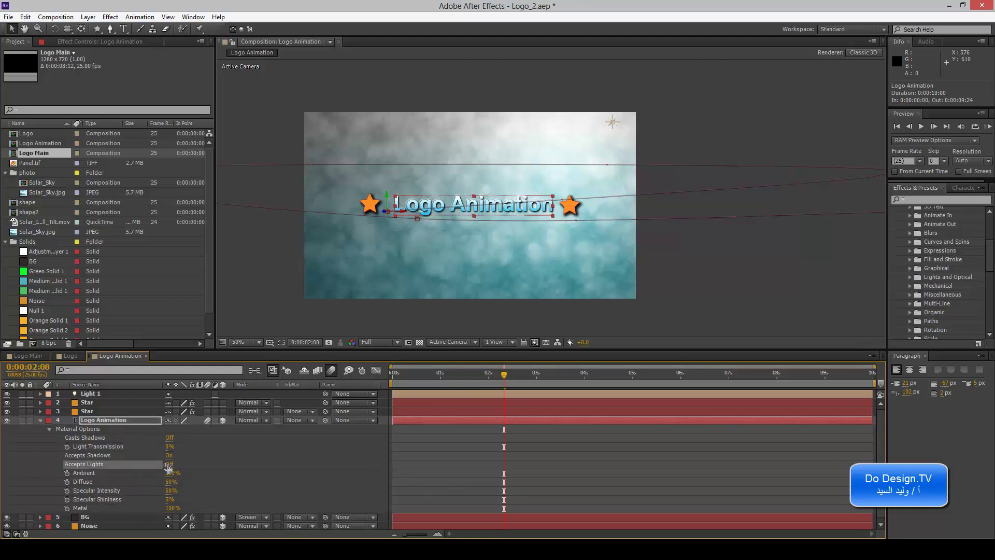
pyautogui.click(169, 464)
pyautogui.click(169, 438)
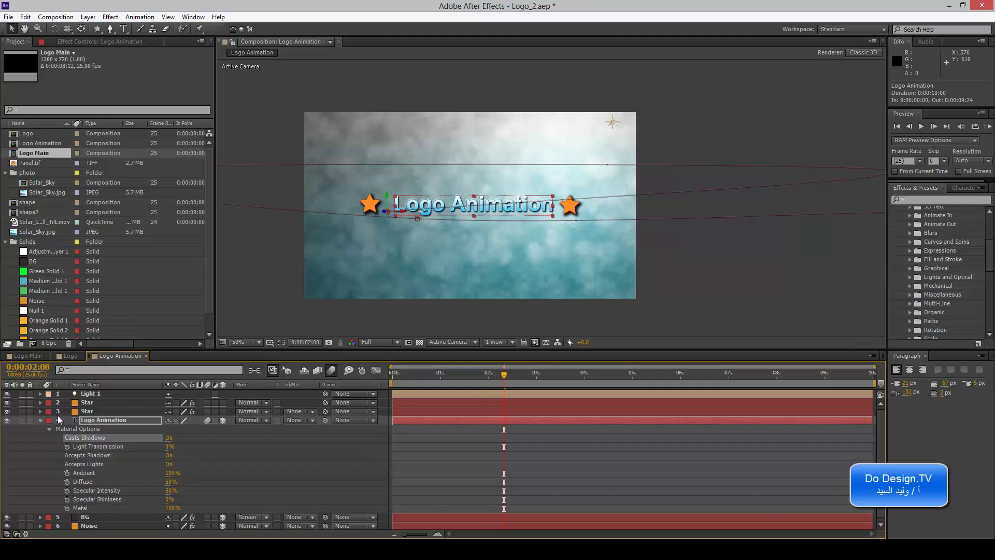
# Toggle Light 1's visibility to compare lit and unlit text, select Diffuse, and view at 100%
pyautogui.click(7, 393)
pyautogui.click(6, 393)
pyautogui.click(6, 394)
pyautogui.click(6, 393)
pyautogui.click(7, 394)
pyautogui.click(6, 394)
pyautogui.click(6, 394)
pyautogui.click(6, 394)
pyautogui.click(133, 463)
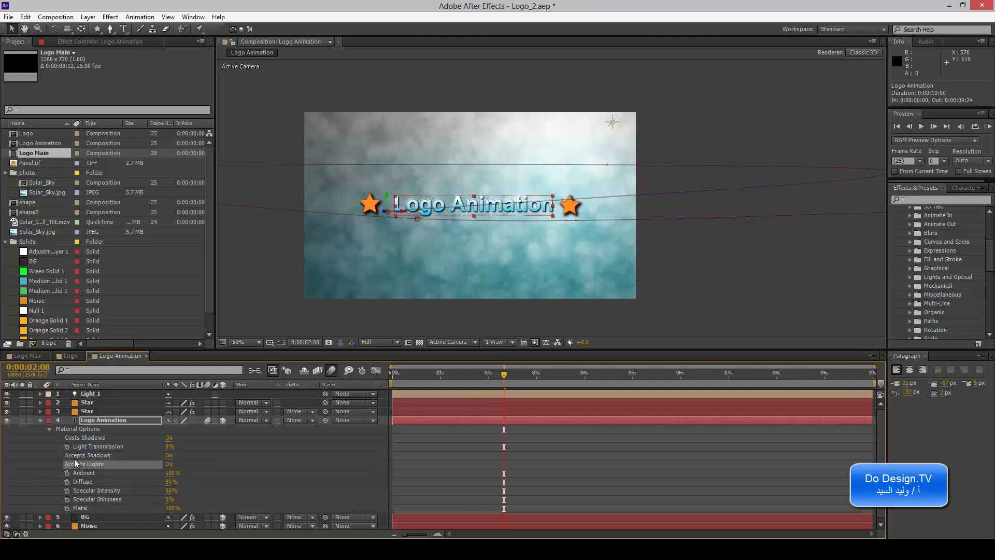
pyautogui.click(107, 482)
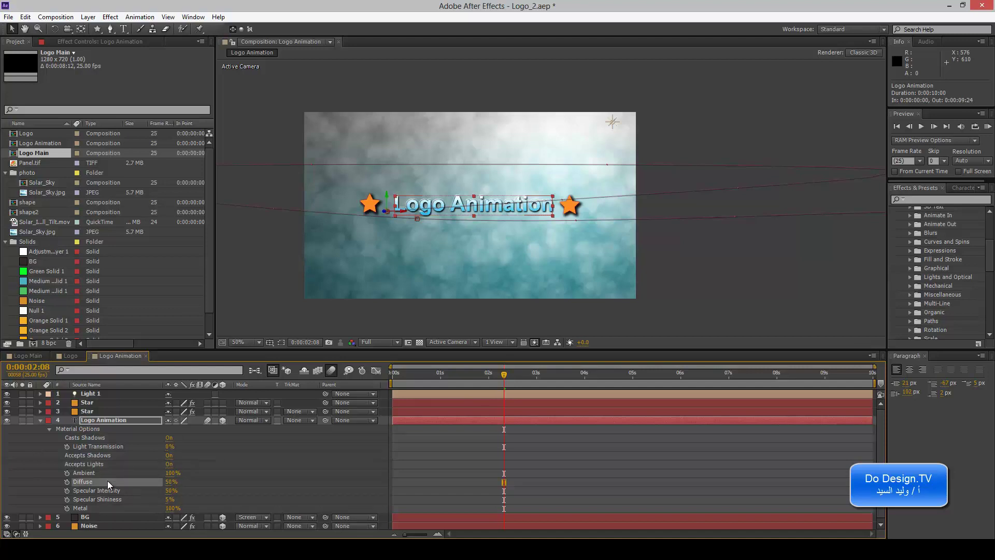
pyautogui.press('/')
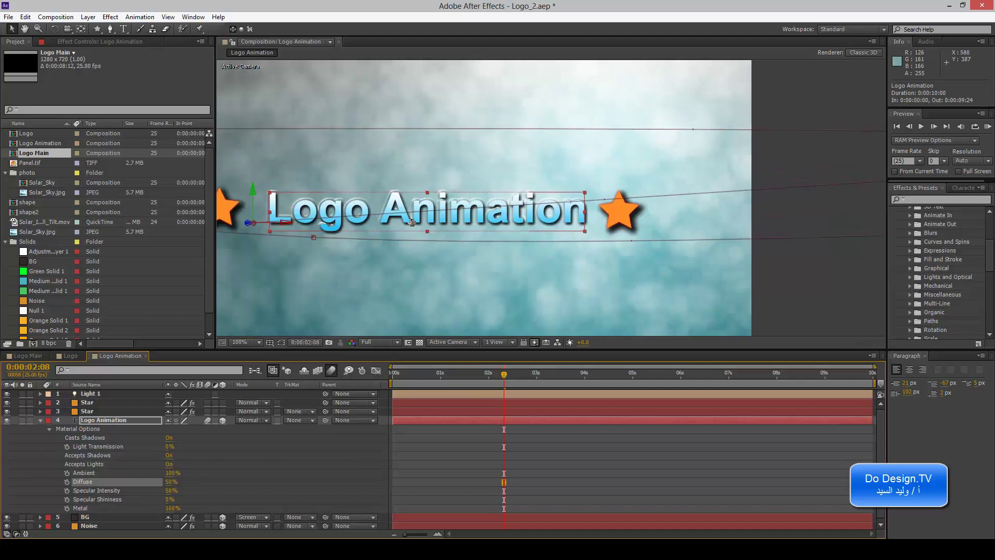
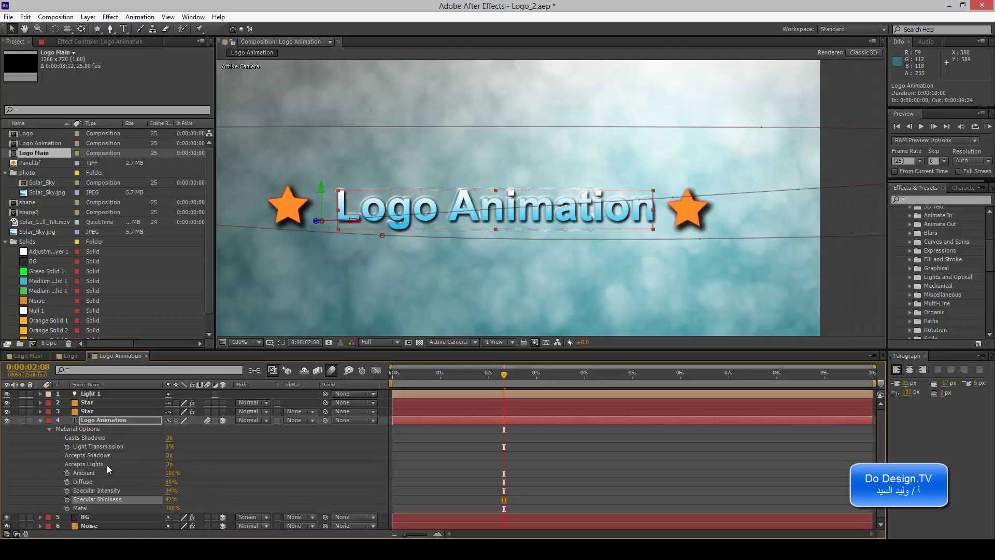
# Collapse the Logo Animation layer's Material Options and show its effect controls
pyautogui.click(40, 420)
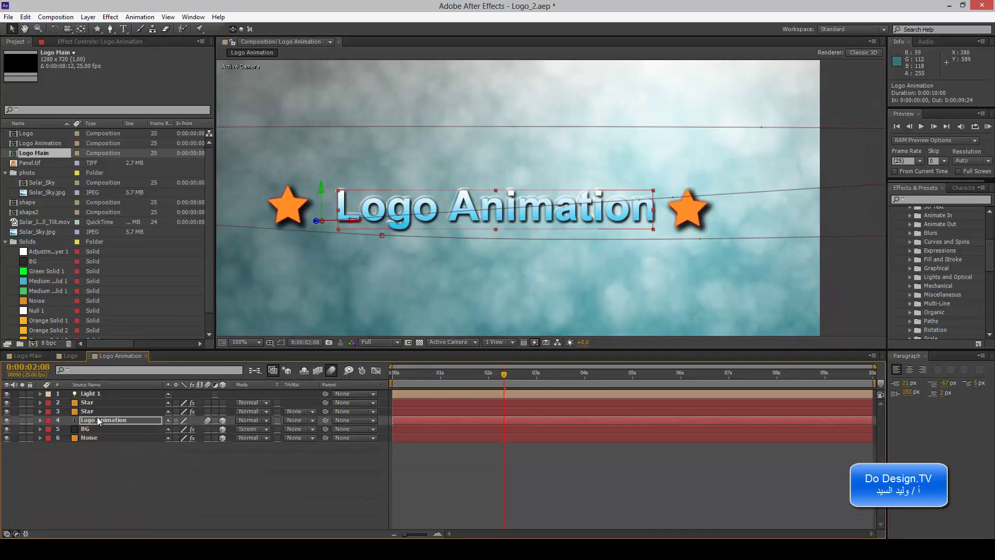
pyautogui.click(110, 18)
pyautogui.moveTo(233, 228)
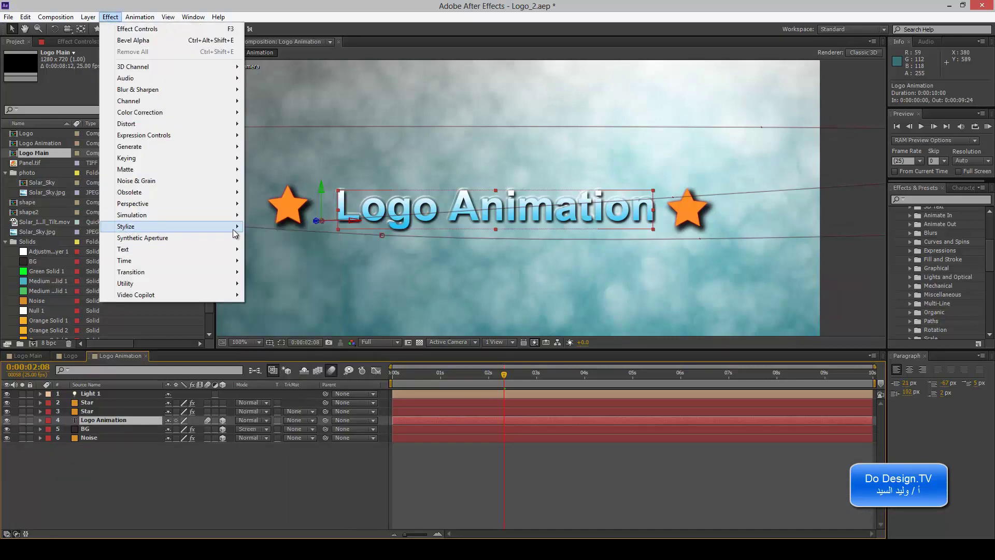
pyautogui.click(94, 44)
pyautogui.click(95, 43)
# Apply a Stylize > Glow effect, raise its threshold, then delete the Glow
pyautogui.click(110, 17)
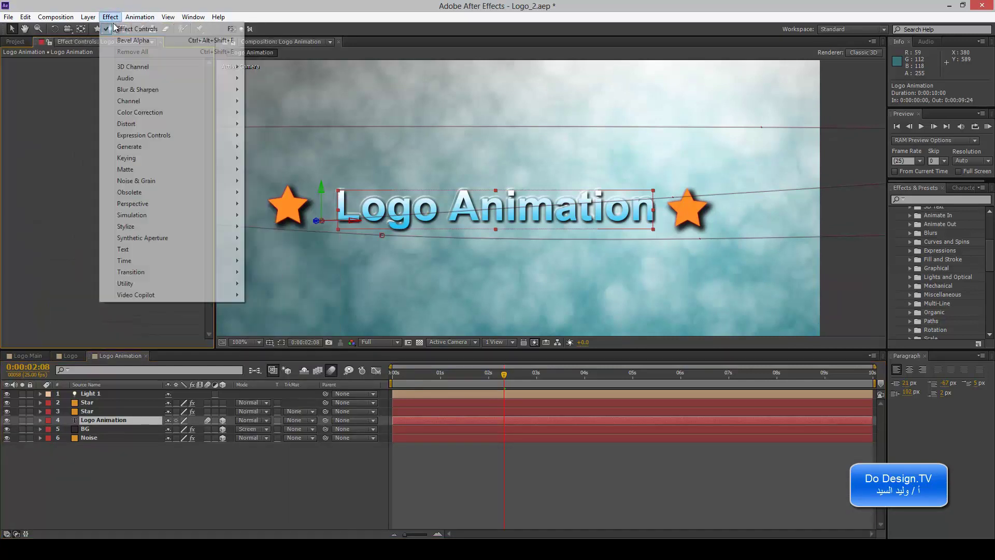
pyautogui.moveTo(231, 227)
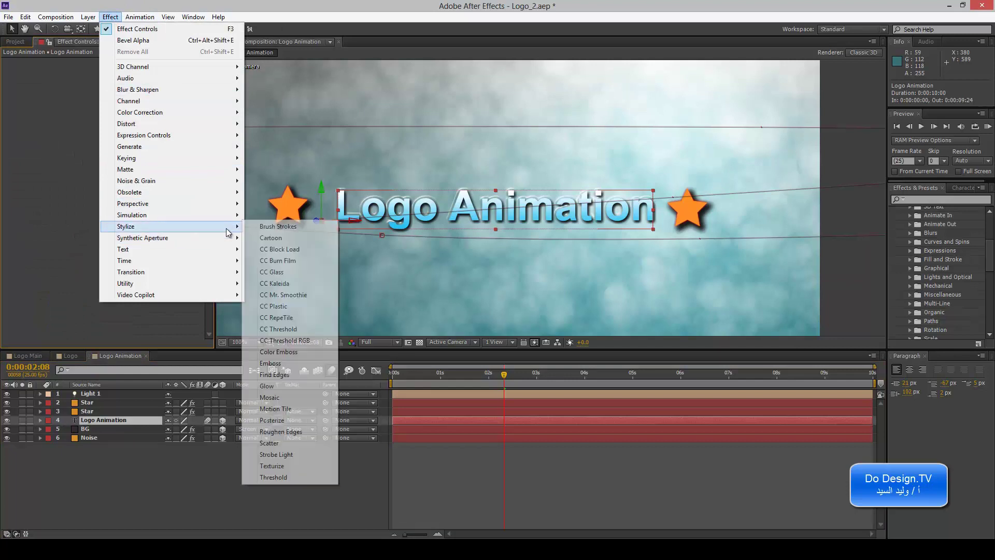
pyautogui.click(276, 388)
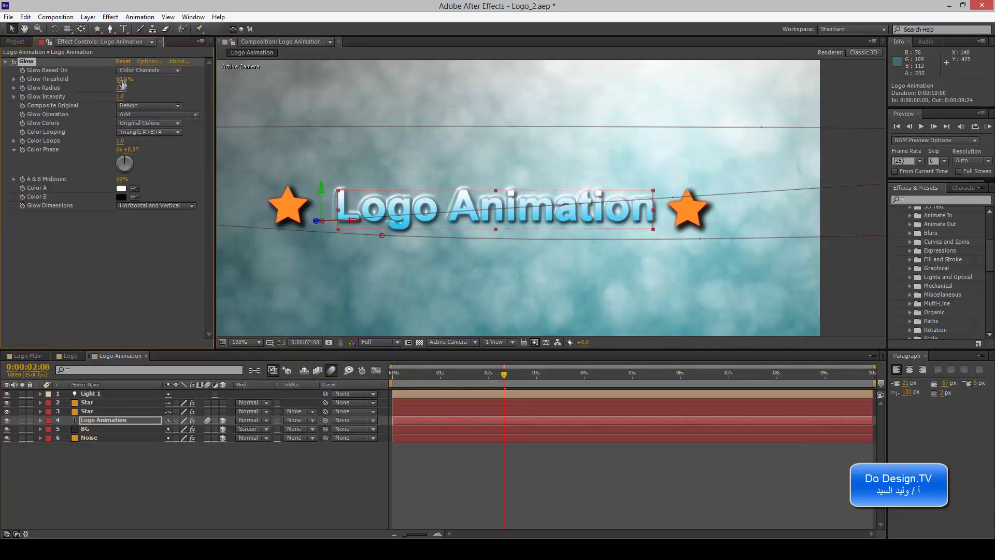
pyautogui.moveTo(125, 79)
pyautogui.mouseDown()
pyautogui.moveTo(164, 80)
pyautogui.moveTo(149, 97)
pyautogui.moveTo(106, 88)
pyautogui.moveTo(127, 88)
pyautogui.mouseUp()
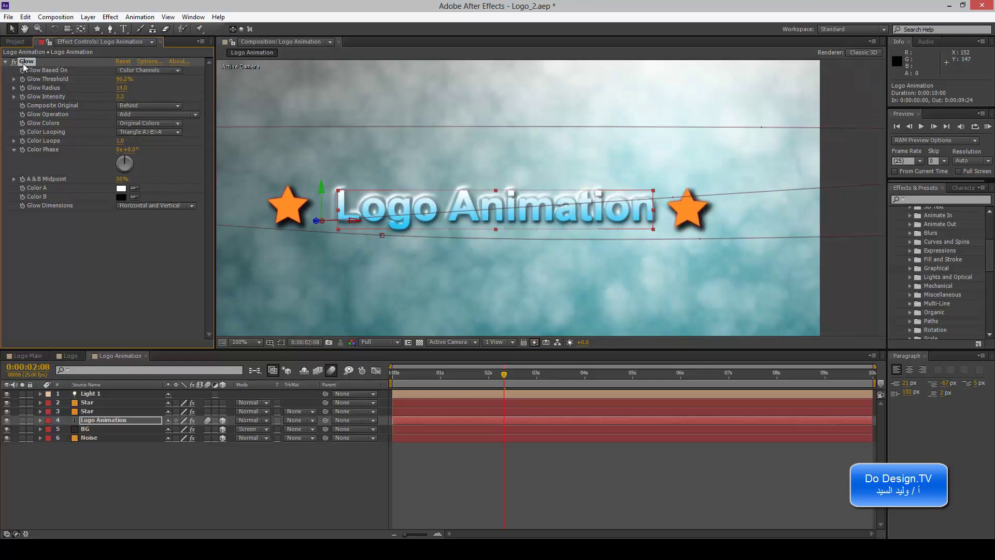
pyautogui.press('Delete')
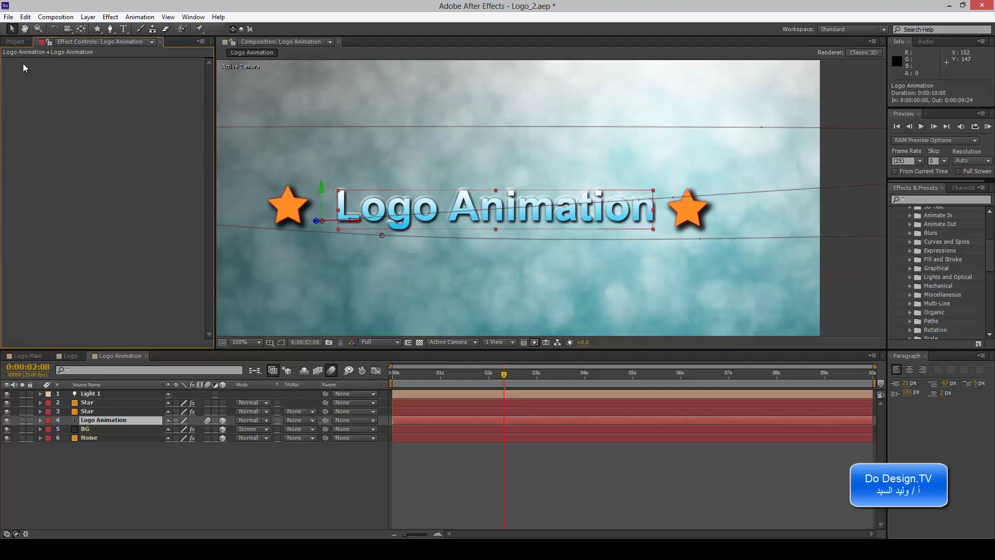
# Toggle both Star layers to 3D and back to 2D, return to 0:00:01:24, and select Light 1
pyautogui.click(223, 402)
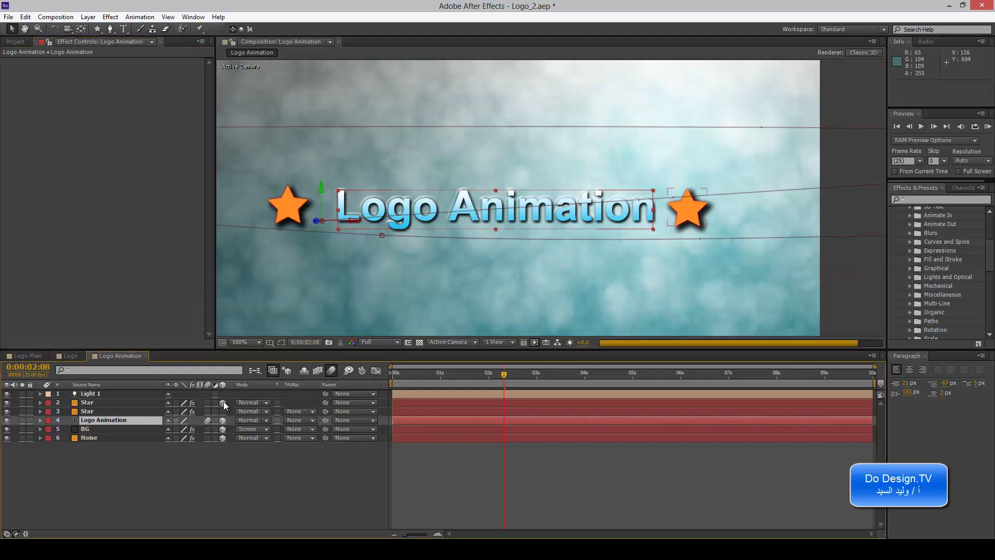
pyautogui.click(224, 412)
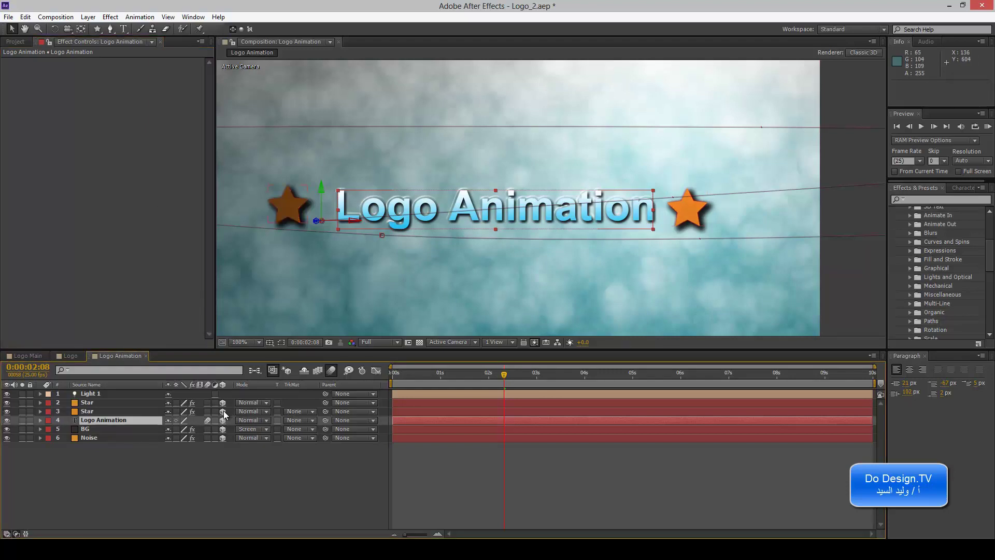
pyautogui.click(223, 411)
pyautogui.click(222, 403)
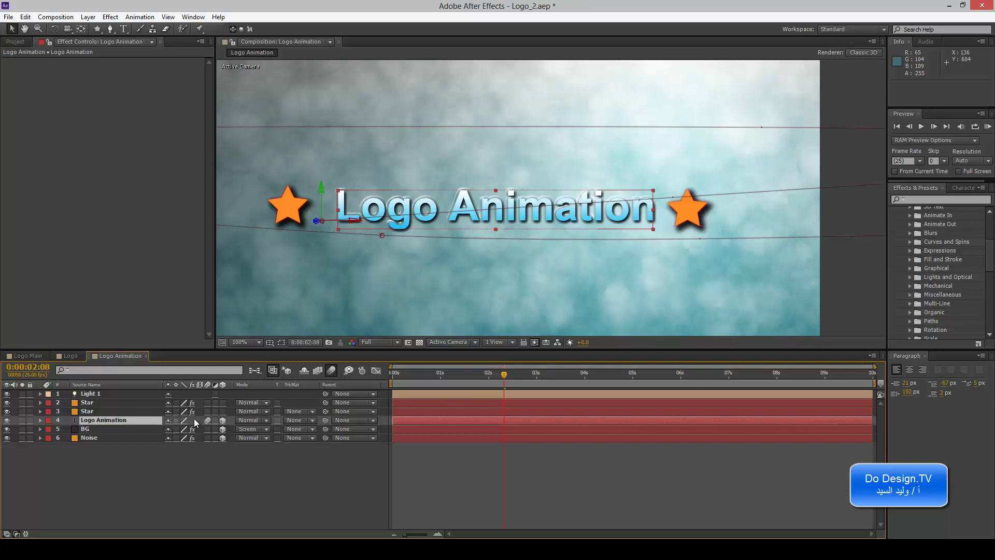
pyautogui.moveTo(501, 378)
pyautogui.mouseDown()
pyautogui.moveTo(419, 380)
pyautogui.moveTo(487, 379)
pyautogui.mouseUp()
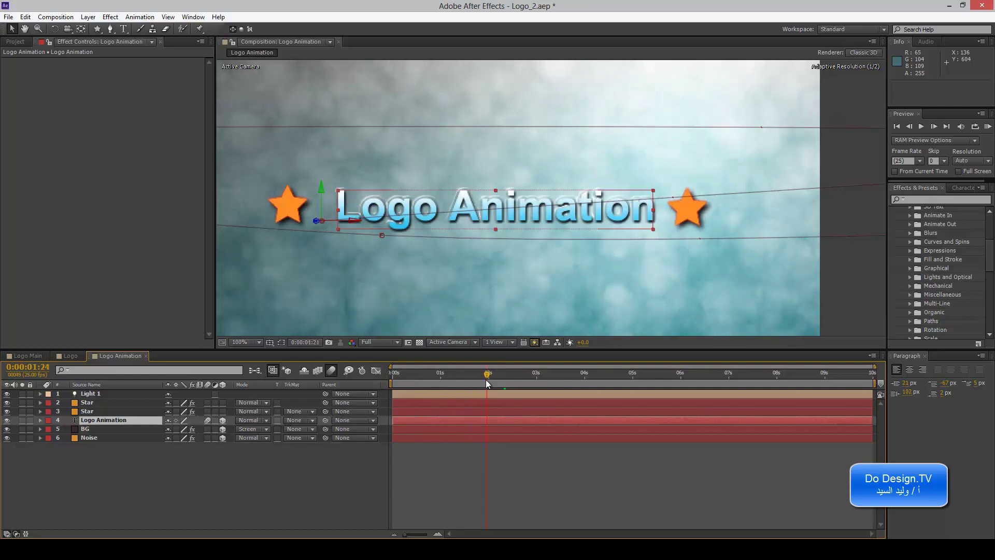
pyautogui.click(121, 397)
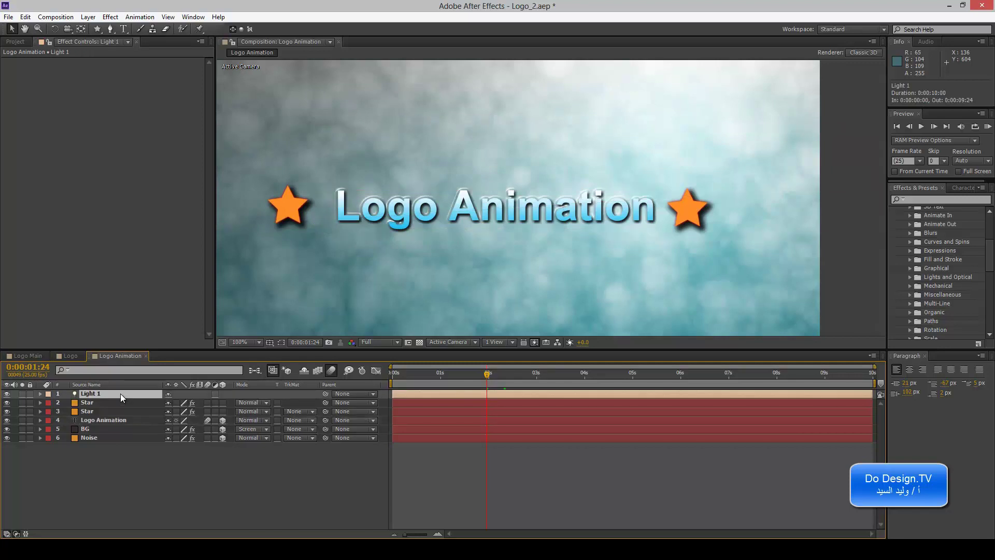
# Create a new black solid layer, Black Solid 1, in the composition
pyautogui.click(88, 16)
pyautogui.moveTo(177, 29)
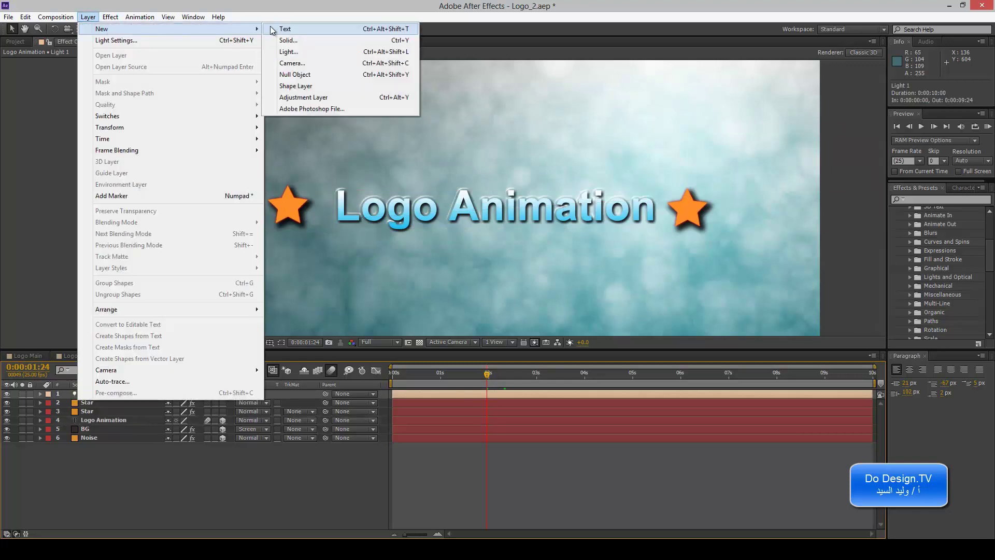
pyautogui.click(285, 40)
pyautogui.click(489, 338)
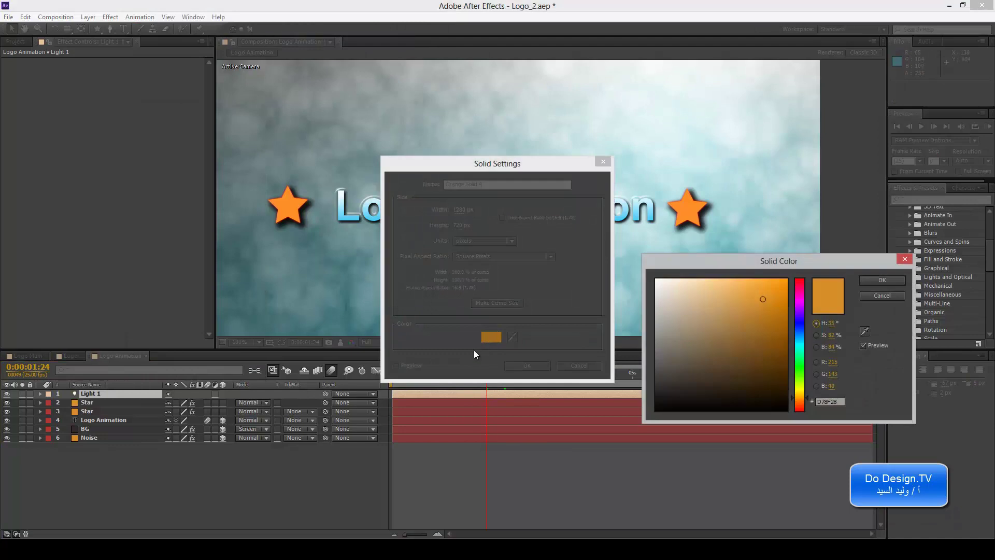
pyautogui.moveTo(702, 379); pyautogui.dragTo(733, 411)
pyautogui.click(882, 280)
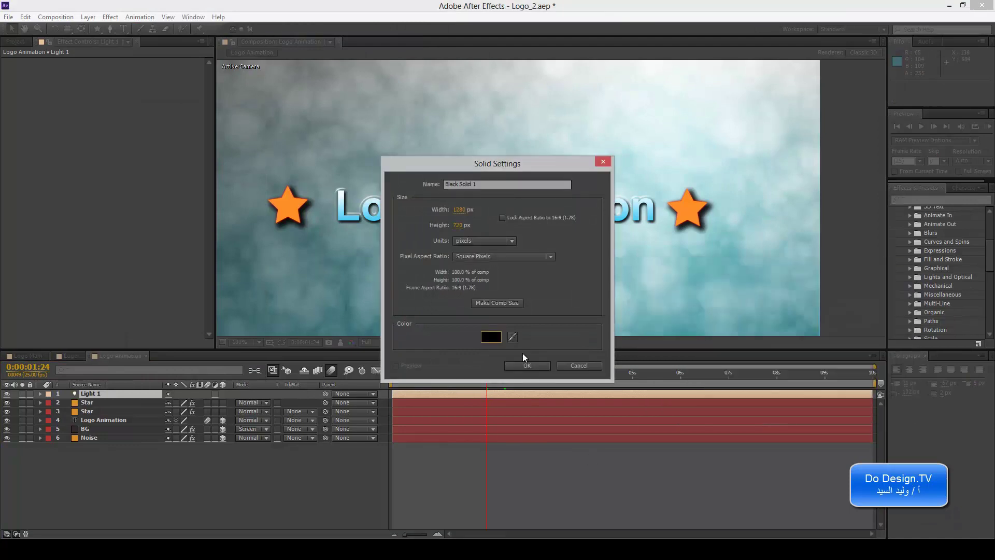
pyautogui.click(526, 366)
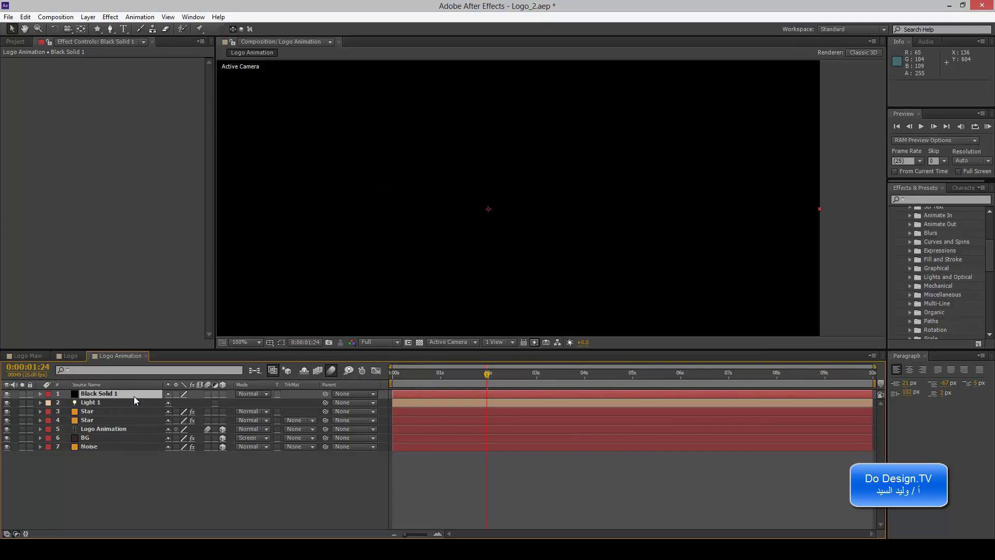
# Apply a Lens Flare effect to Black Solid 1 and reposition the flare centre
pyautogui.click(110, 16)
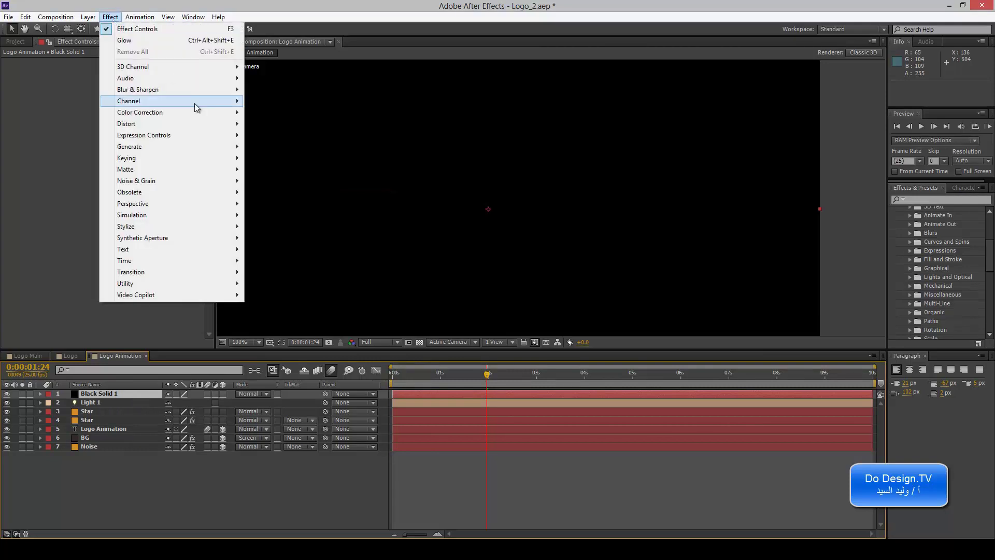
pyautogui.moveTo(209, 151)
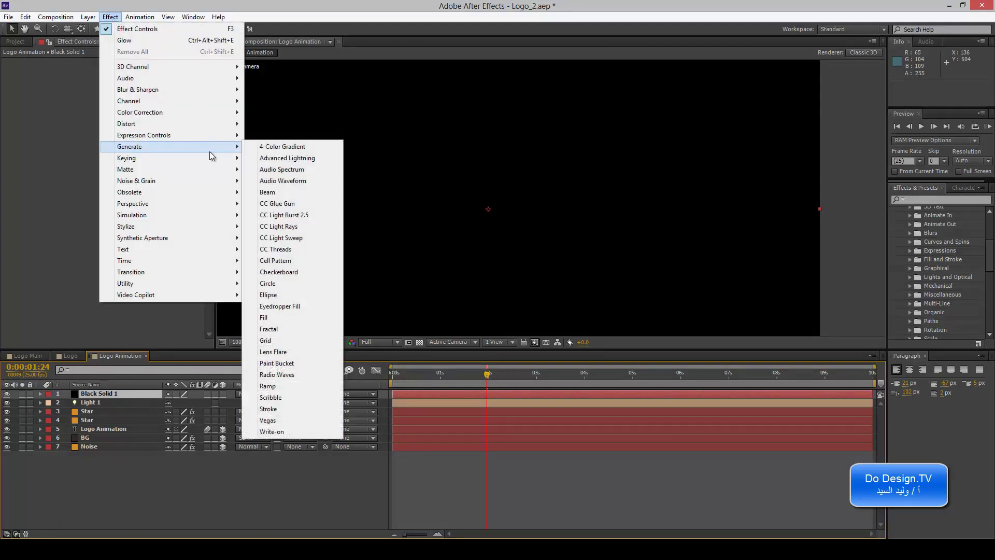
pyautogui.click(288, 355)
pyautogui.press(',')
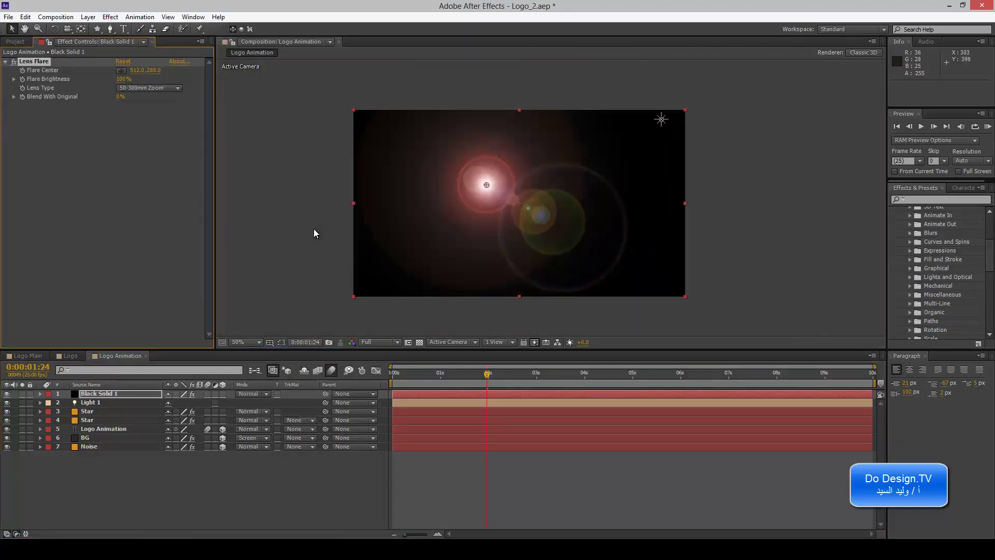
pyautogui.press('.')
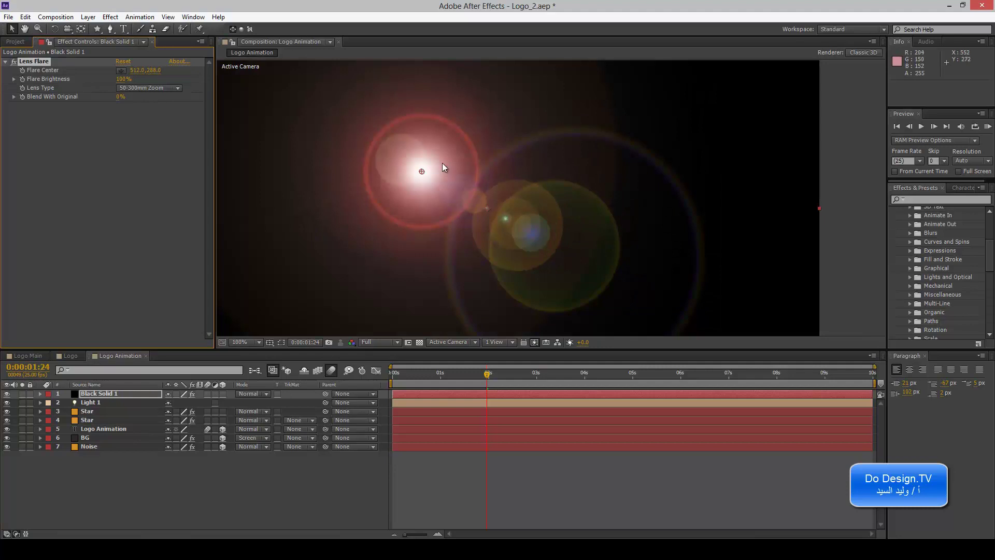
pyautogui.moveTo(423, 174); pyautogui.dragTo(741, 260)
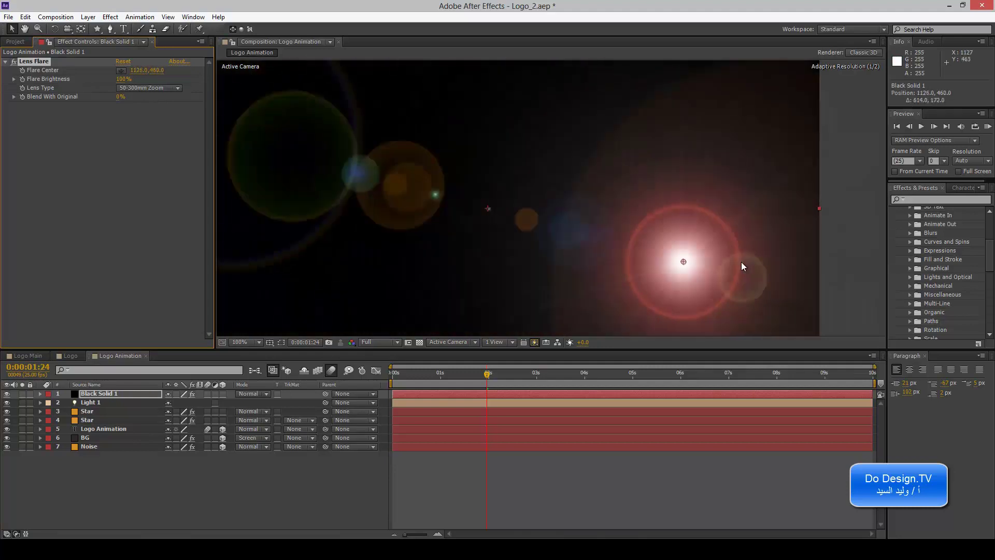
pyautogui.moveTo(626, 267)
pyautogui.mouseDown()
pyautogui.moveTo(602, 237)
pyautogui.moveTo(332, 209)
pyautogui.mouseUp()
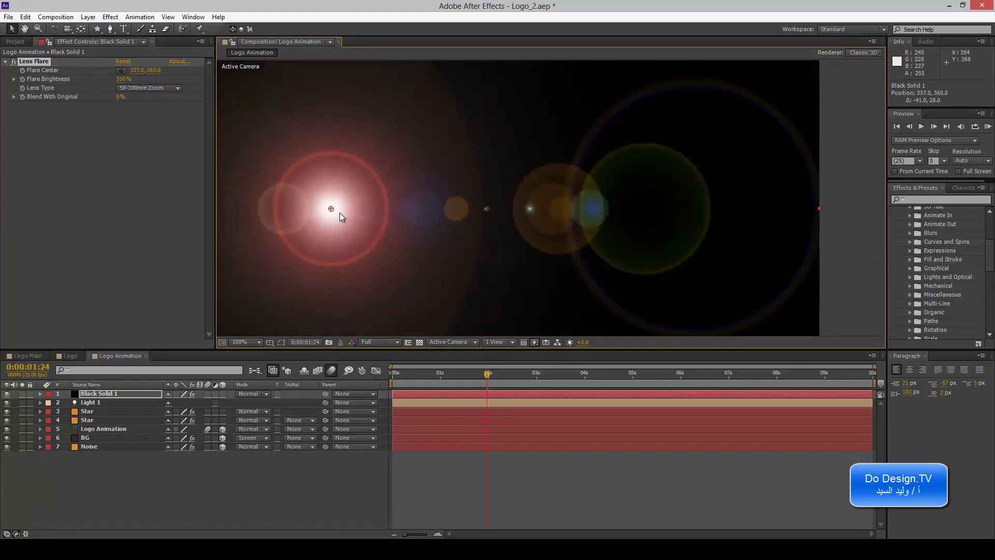
pyautogui.moveTo(136, 70)
pyautogui.mouseDown()
pyautogui.moveTo(148, 80)
pyautogui.moveTo(92, 100)
pyautogui.mouseUp()
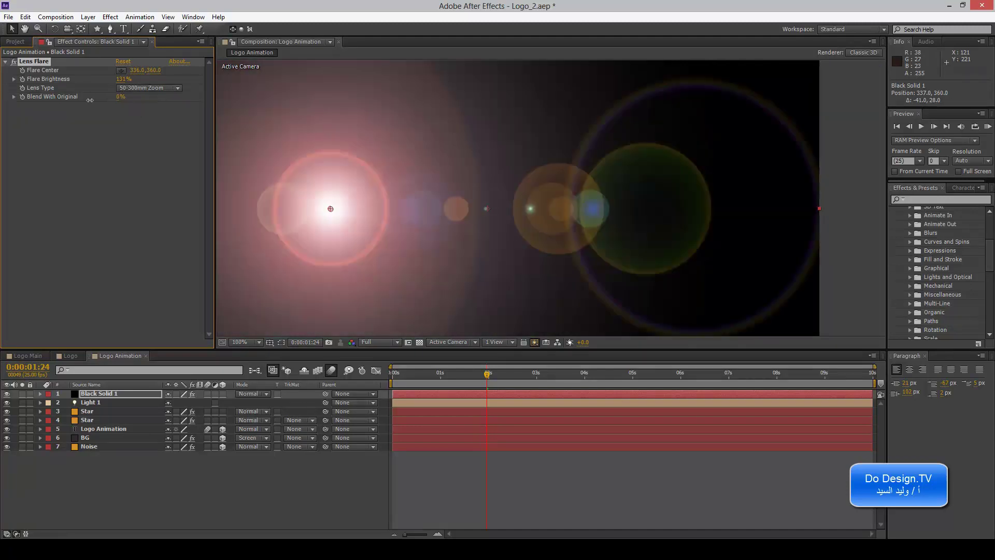
# Try the 35mm Prime and 105mm Prime lens types, then return to 50-300mm Zoom
pyautogui.click(137, 89)
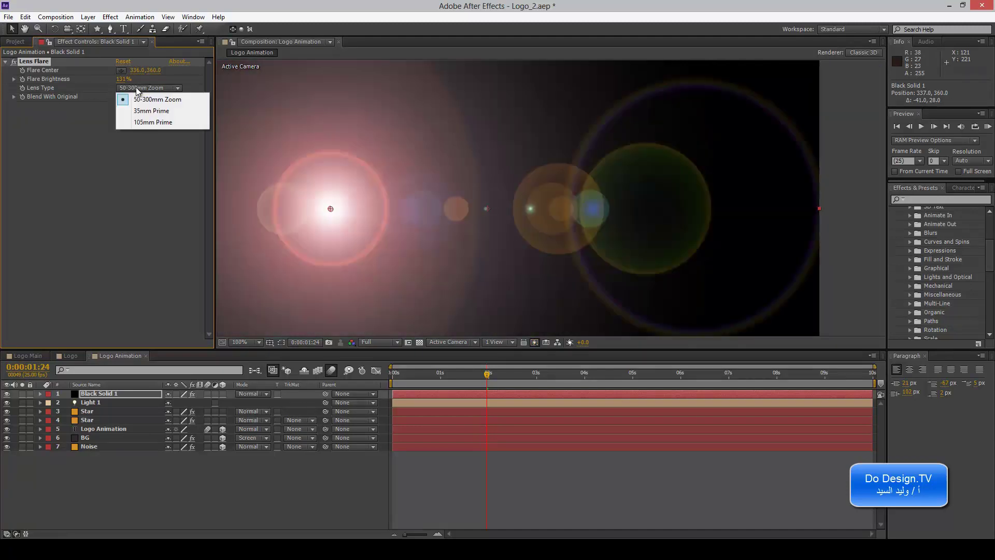
pyautogui.click(158, 114)
pyautogui.click(158, 89)
pyautogui.click(163, 123)
pyautogui.moveTo(332, 210)
pyautogui.mouseDown()
pyautogui.moveTo(714, 228)
pyautogui.moveTo(296, 224)
pyautogui.mouseUp()
pyautogui.click(159, 88)
pyautogui.click(161, 98)
# Move Black Solid 1 below Light 1 in the timeline
pyautogui.scroll(-2, 347, 264)
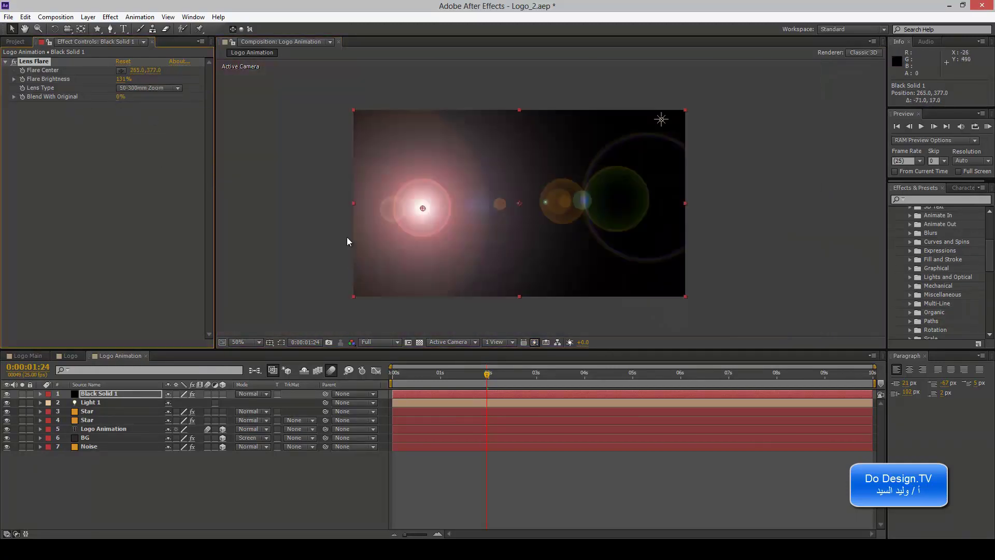
pyautogui.click(127, 397)
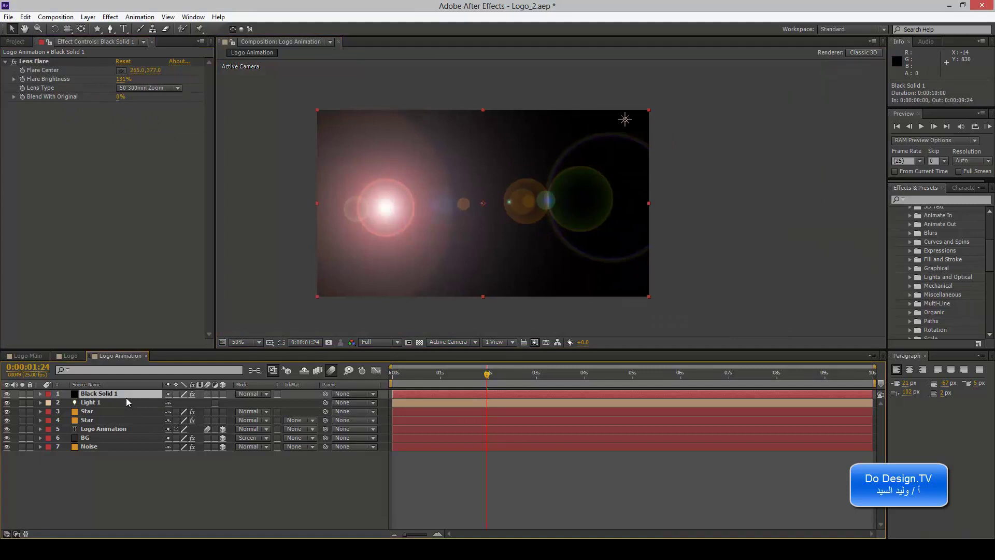
pyautogui.moveTo(127, 394); pyautogui.dragTo(134, 406)
# Set Black Solid 1's blending mode to Screen after trying Add
pyautogui.click(259, 404)
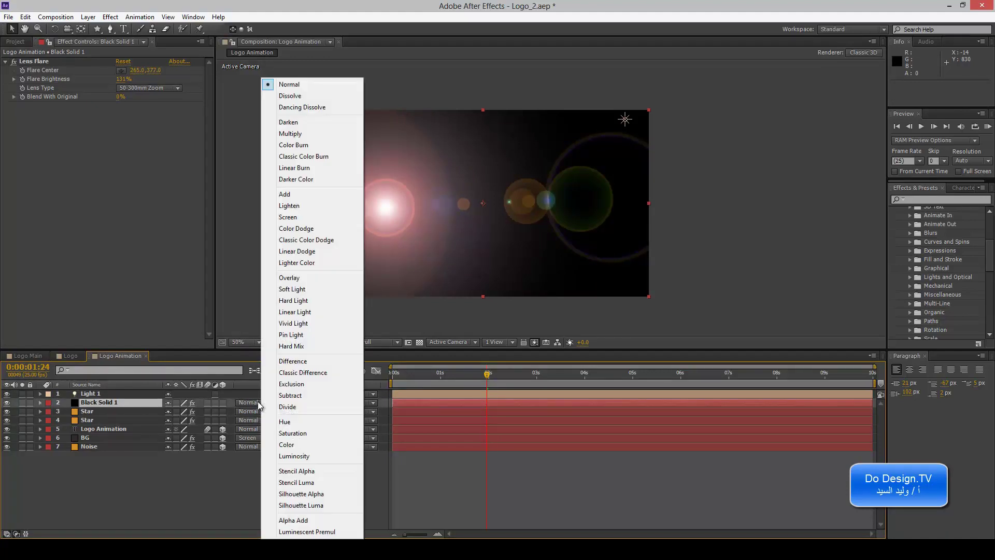
pyautogui.click(276, 194)
pyautogui.click(257, 399)
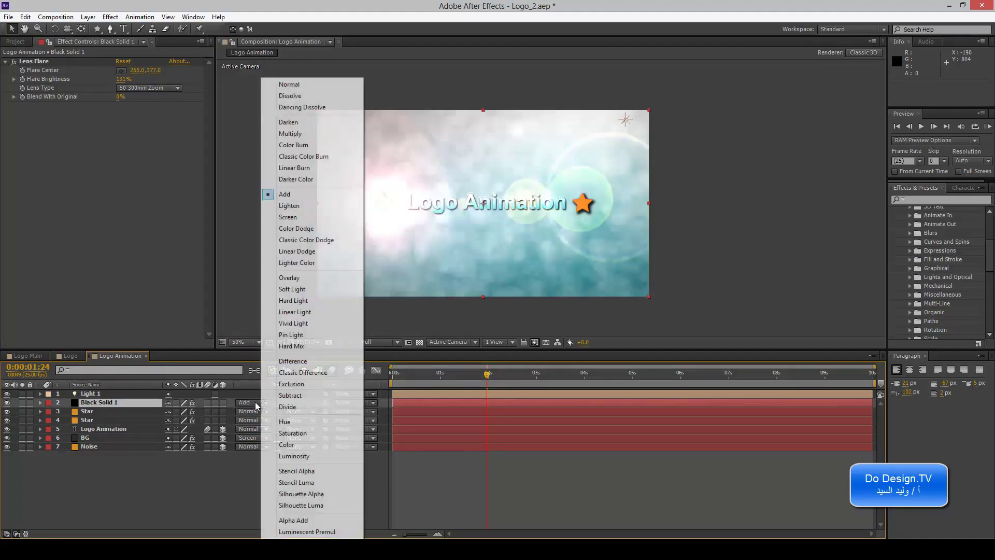
pyautogui.click(258, 219)
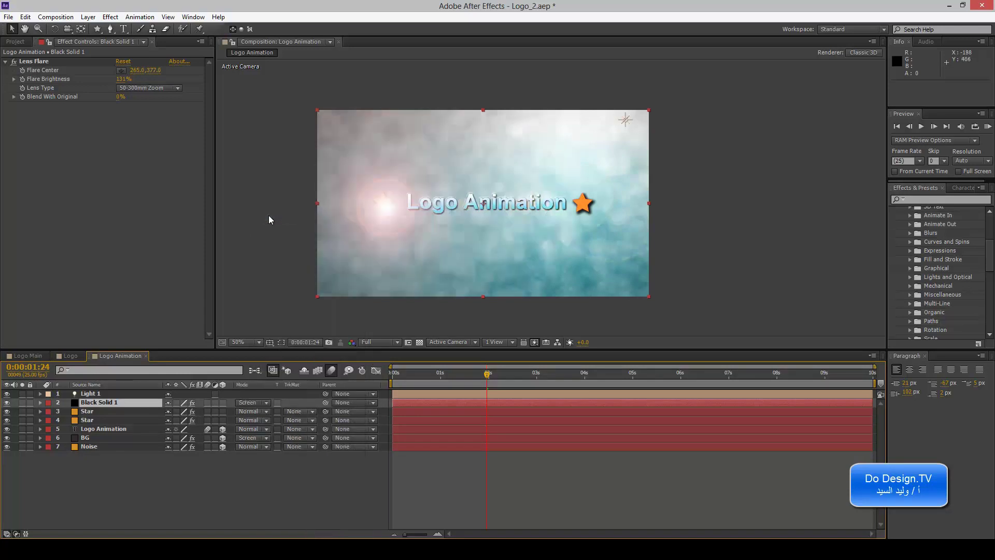
pyautogui.scroll(1, 280, 220)
pyautogui.scroll(1, 295, 220)
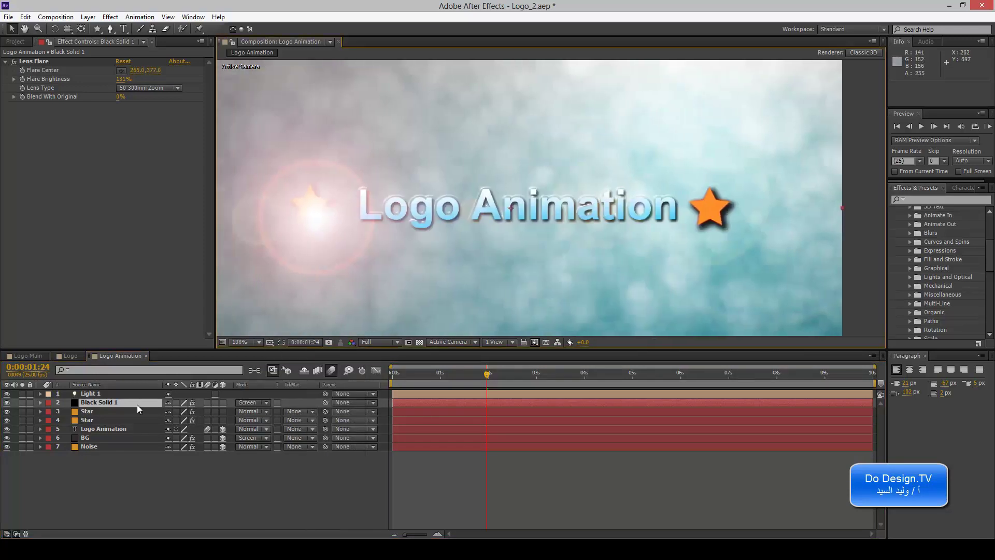
# Adjust the flare centre and brightness, and switch the lens type to 105mm Prime
pyautogui.click(35, 64)
pyautogui.moveTo(325, 217)
pyautogui.mouseDown()
pyautogui.moveTo(337, 208)
pyautogui.moveTo(728, 203)
pyautogui.moveTo(369, 201)
pyautogui.mouseUp()
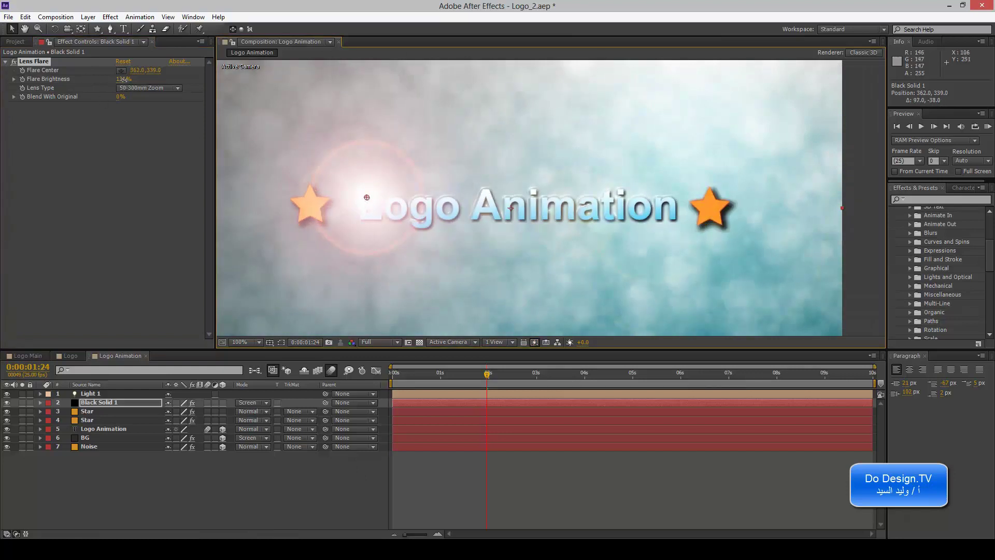
pyautogui.moveTo(125, 79); pyautogui.dragTo(103, 81)
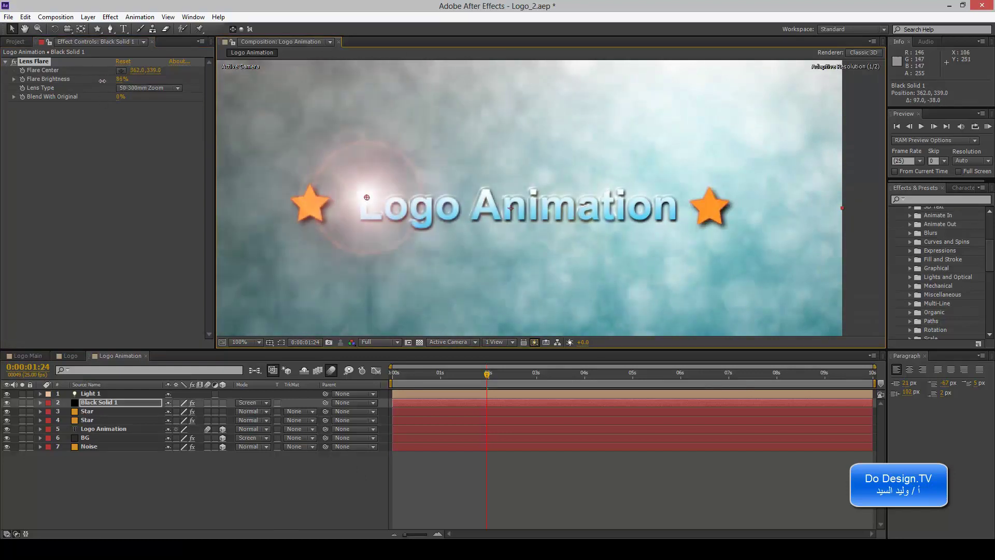
pyautogui.moveTo(106, 81); pyautogui.dragTo(108, 81)
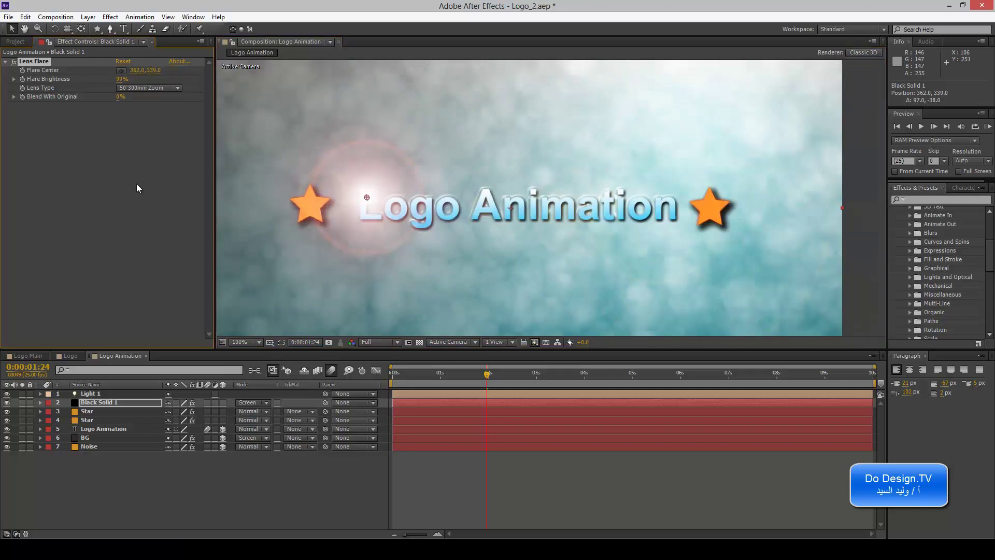
pyautogui.click(149, 88)
pyautogui.click(150, 113)
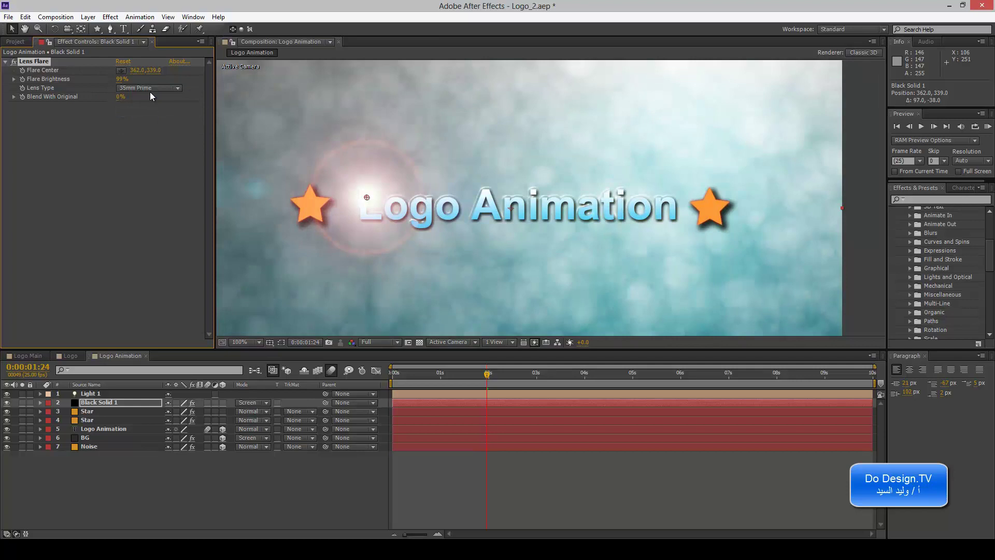
pyautogui.click(150, 88)
pyautogui.click(156, 124)
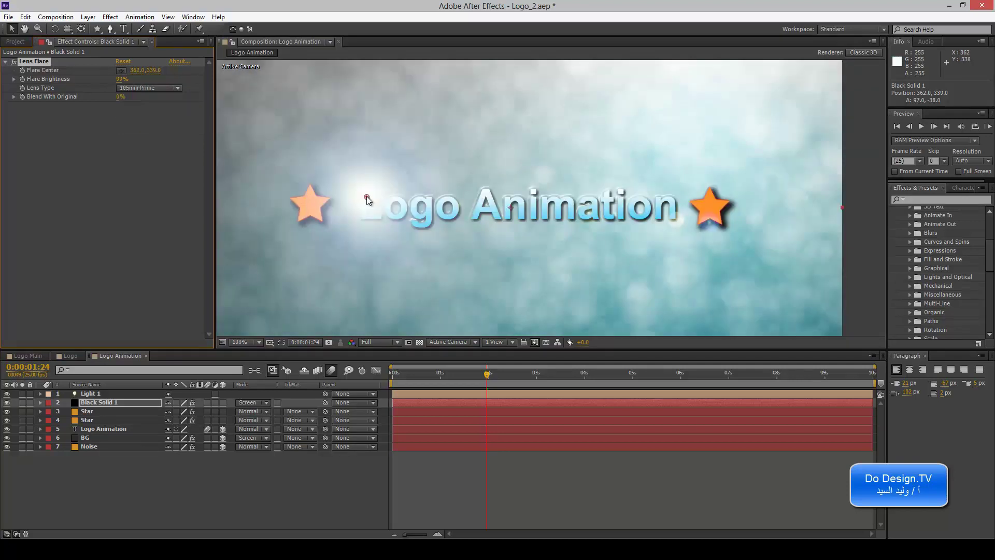
# Dim the flare brightness to 46% and park its centre off the left edge at -233, 302
pyautogui.moveTo(368, 199); pyautogui.dragTo(346, 196)
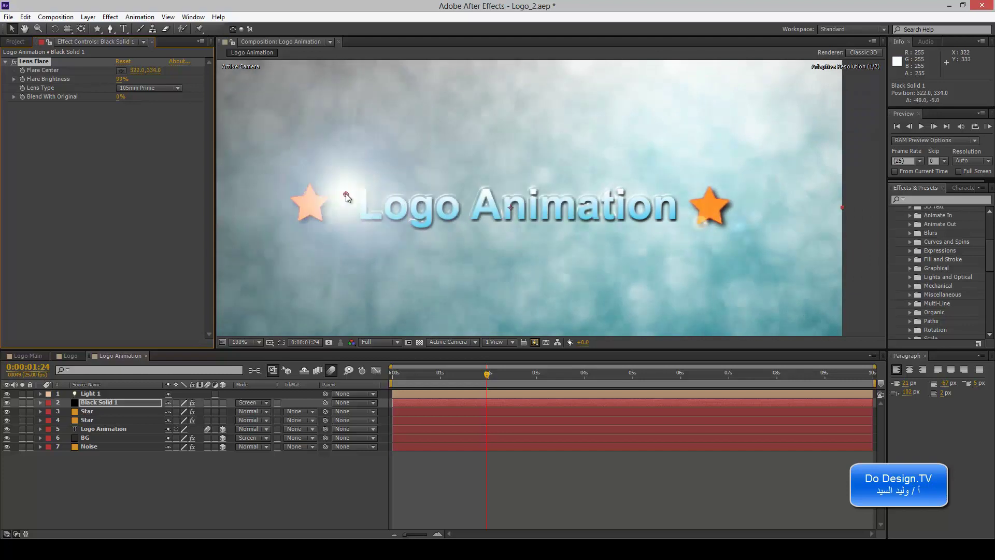
pyautogui.moveTo(118, 80); pyautogui.dragTo(91, 80)
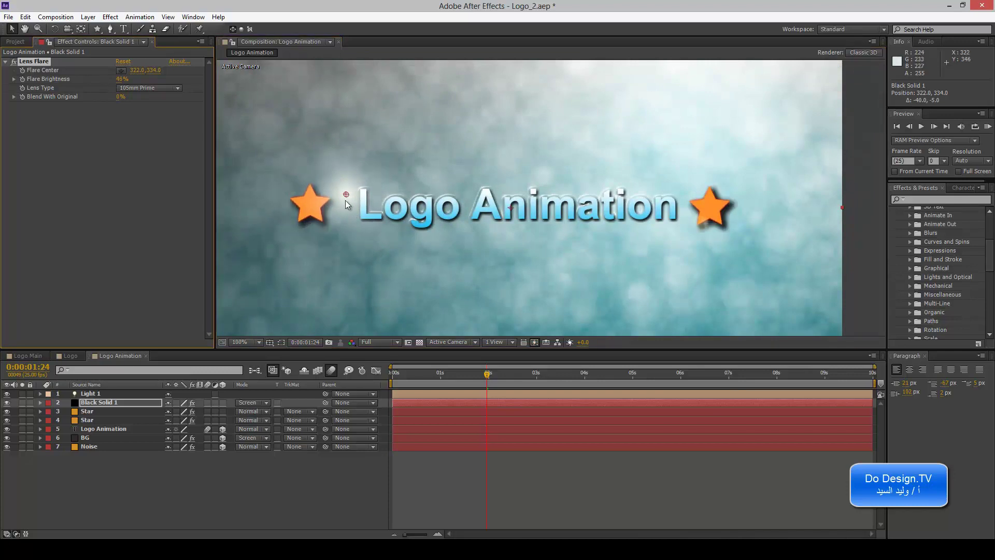
pyautogui.moveTo(346, 195); pyautogui.dragTo(747, 200)
pyautogui.press(',')
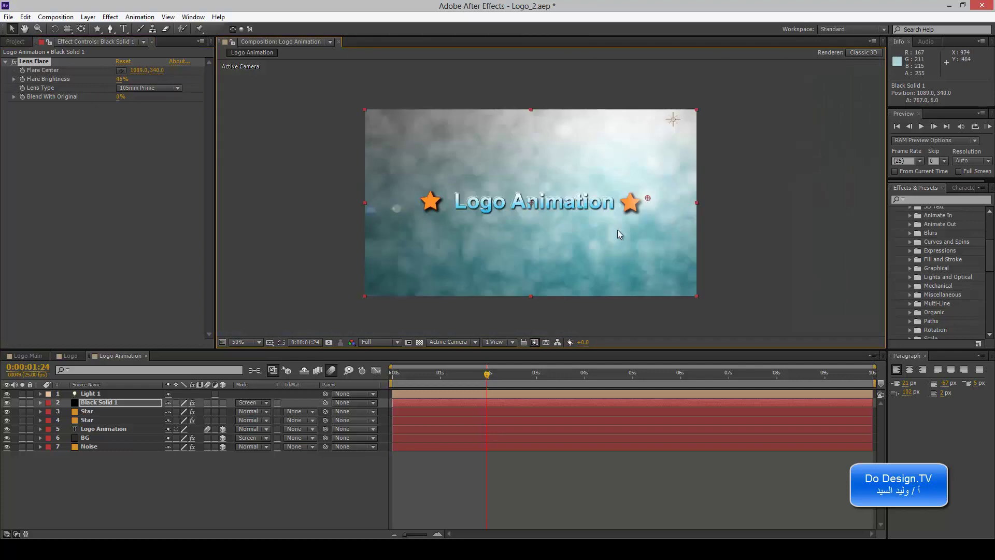
pyautogui.moveTo(521, 233); pyautogui.dragTo(499, 235)
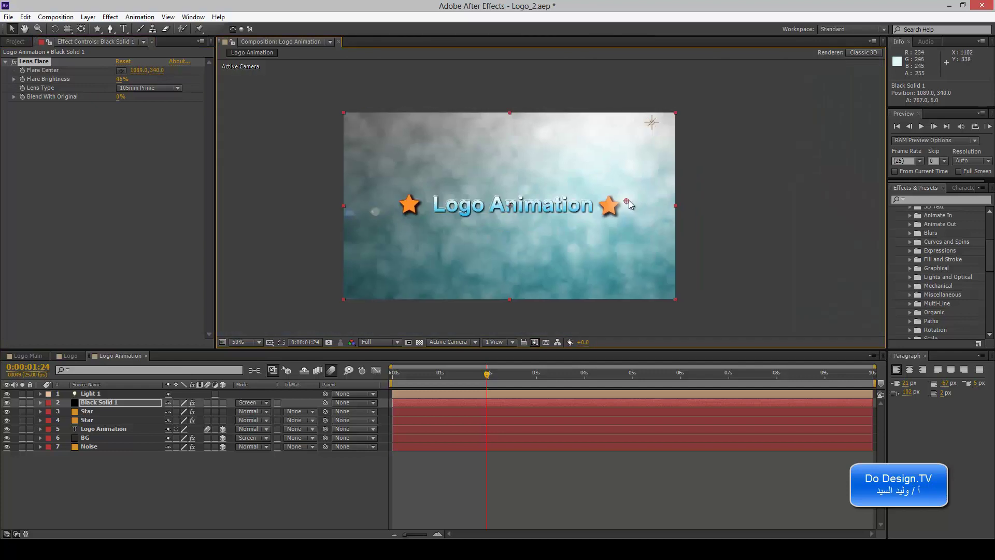
pyautogui.moveTo(629, 205); pyautogui.dragTo(285, 195)
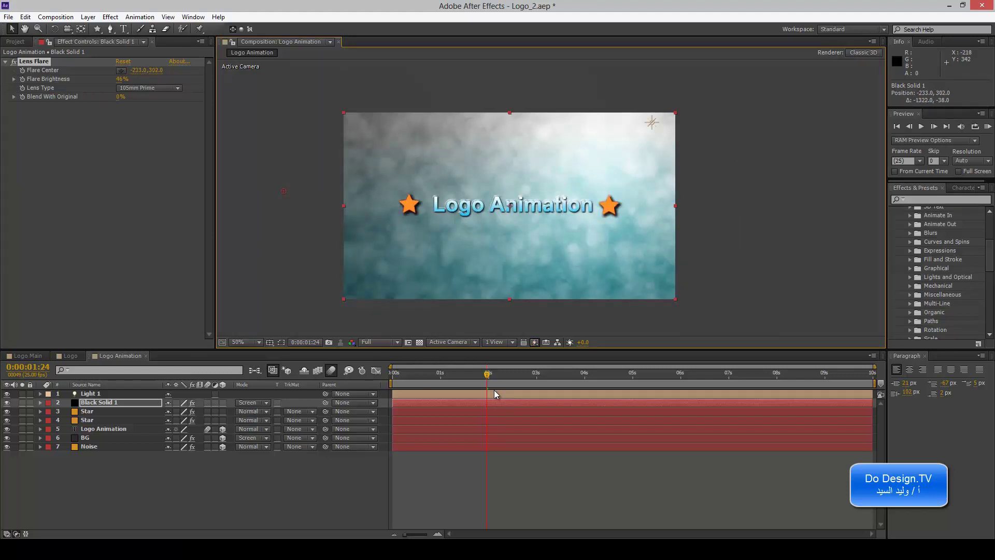
# Keyframe the flare centre from -233, 302 to 1365, 342 at 0:00:03:05
pyautogui.click(22, 71)
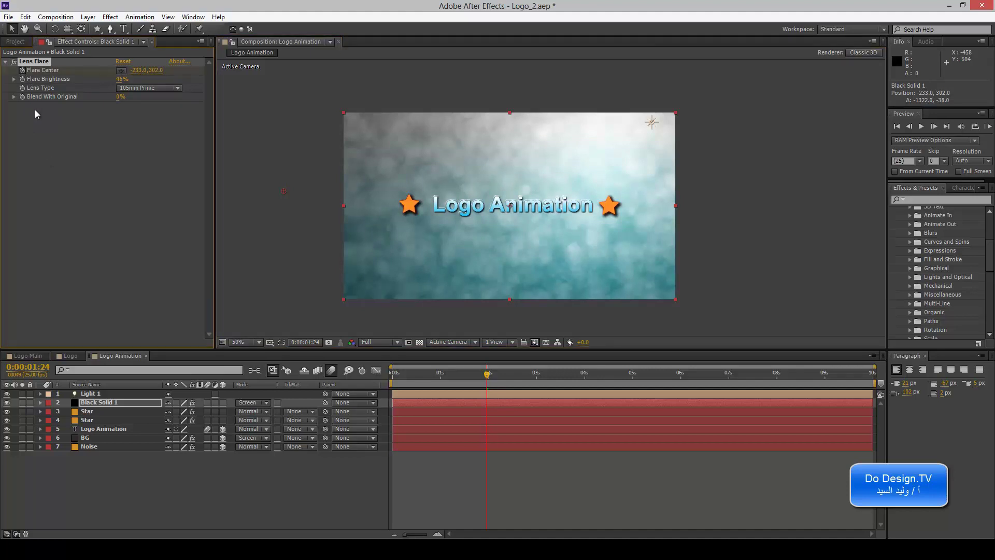
pyautogui.press('u')
pyautogui.moveTo(487, 373); pyautogui.dragTo(550, 380)
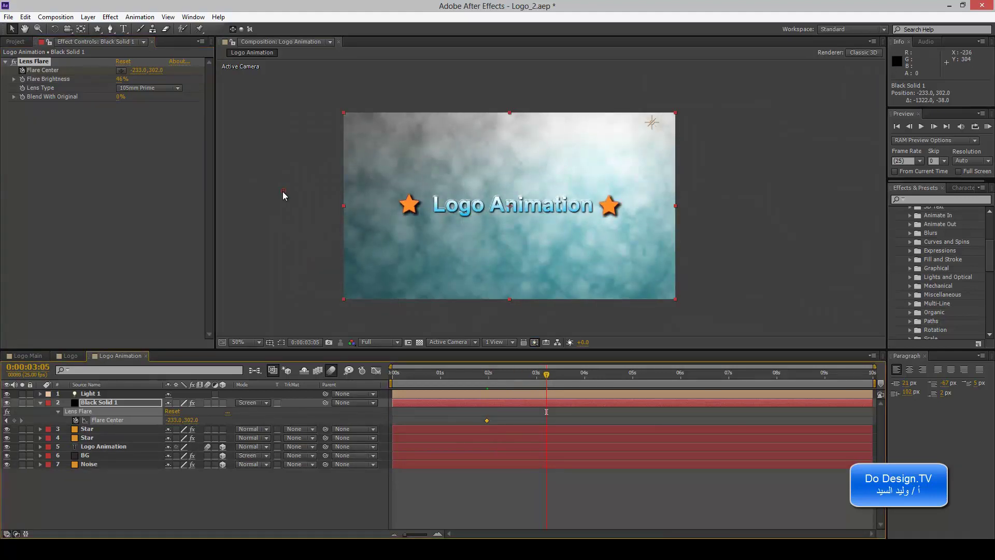
pyautogui.moveTo(283, 192); pyautogui.dragTo(695, 206)
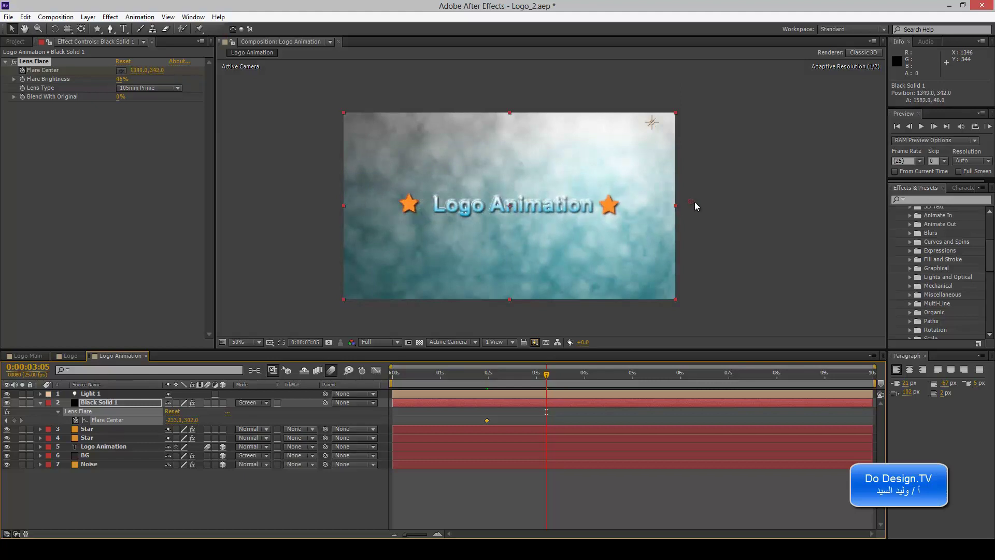
# Set the work area end near 4 seconds and play a RAM preview
pyautogui.moveTo(547, 374); pyautogui.dragTo(477, 378)
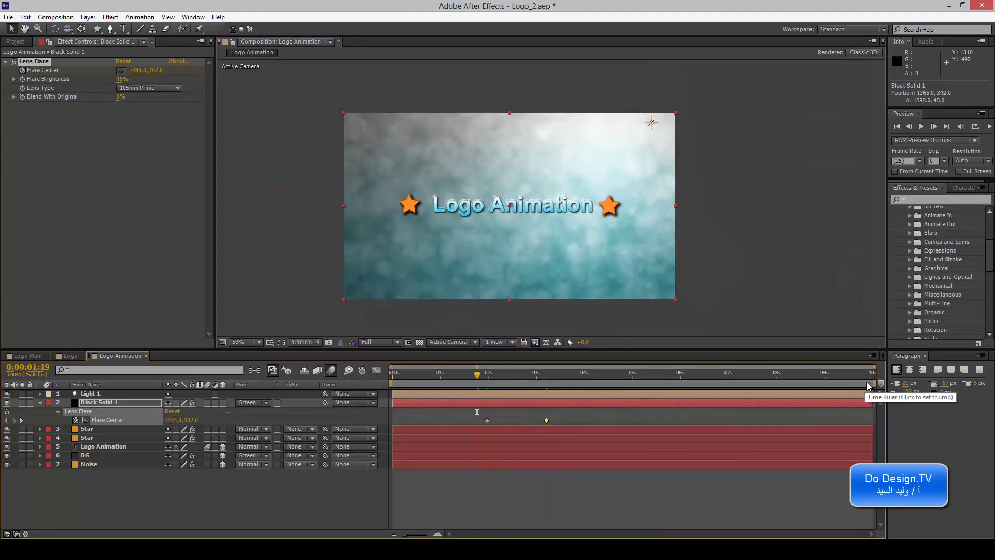
pyautogui.moveTo(874, 384); pyautogui.dragTo(571, 385)
pyautogui.click(990, 130)
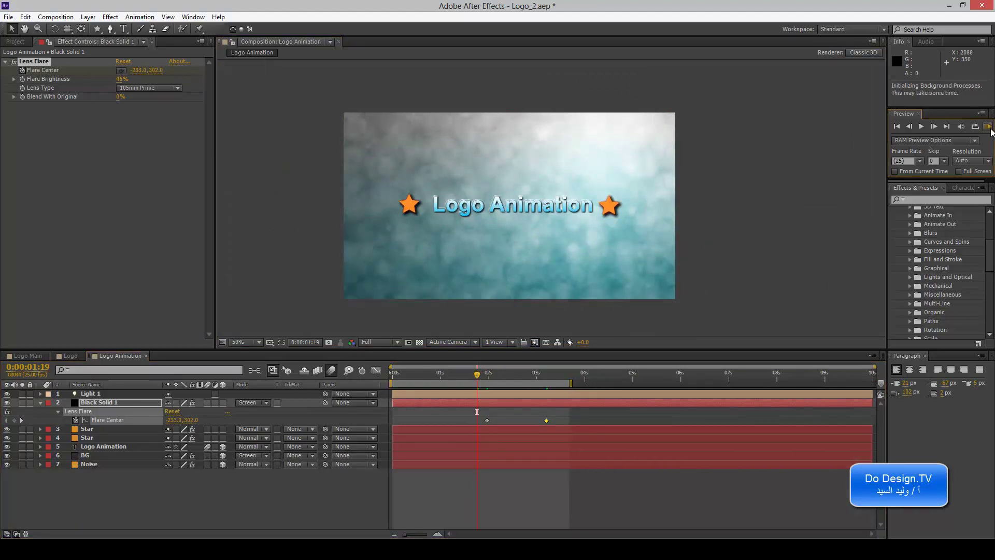
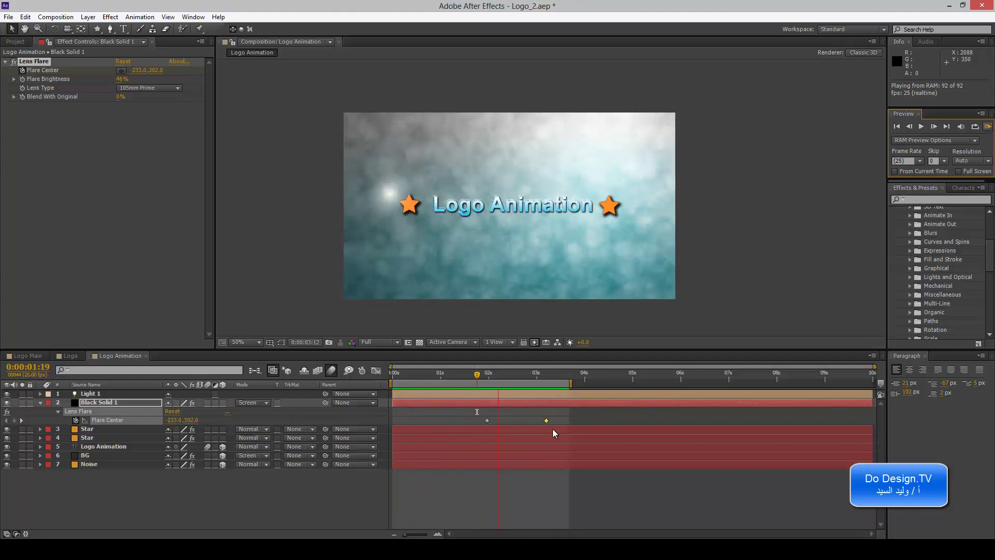
# Lower both Flare Center keyframes to about Y 360, from -233,350 to 1265,360
pyautogui.click(481, 380)
pyautogui.moveTo(482, 380); pyautogui.dragTo(488, 382)
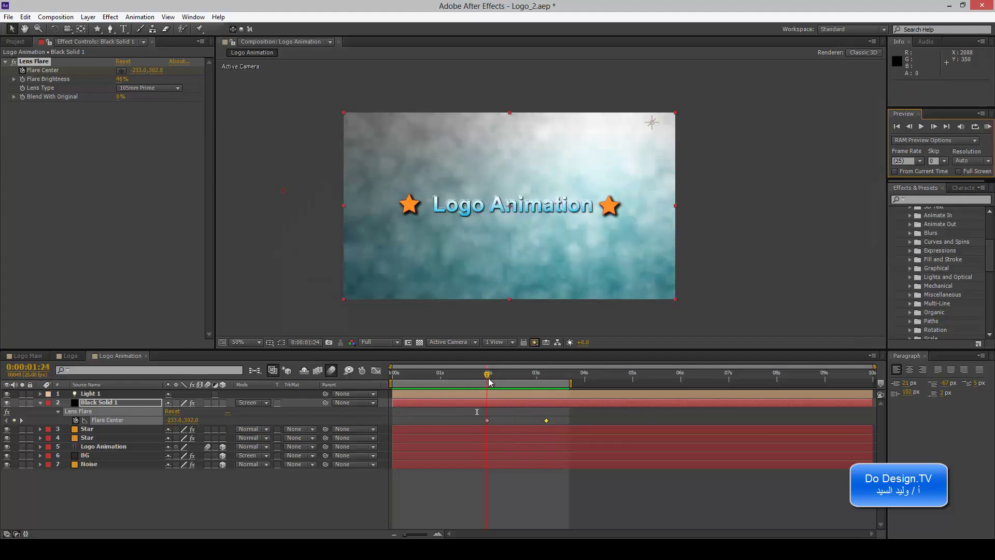
pyautogui.moveTo(283, 195); pyautogui.dragTo(285, 201)
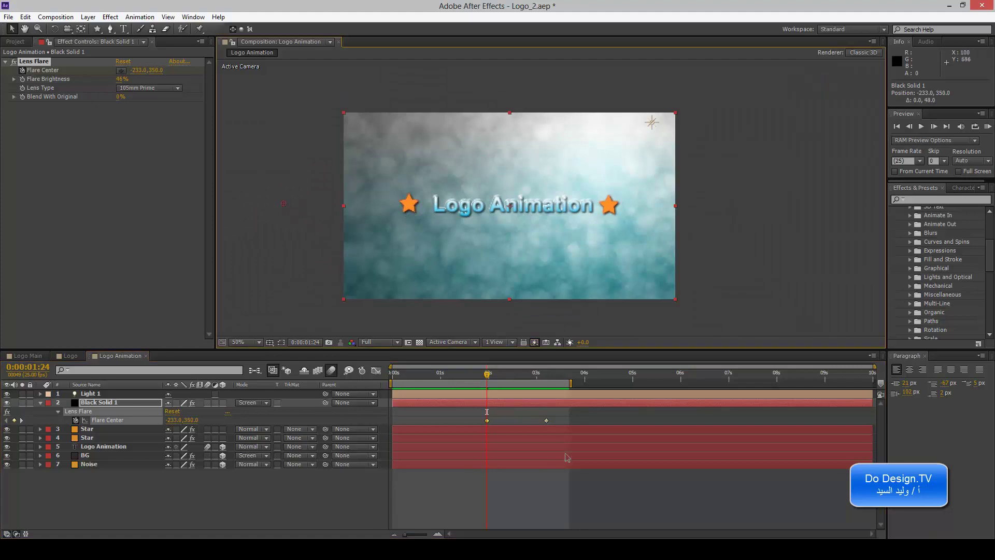
pyautogui.moveTo(488, 374); pyautogui.dragTo(544, 382)
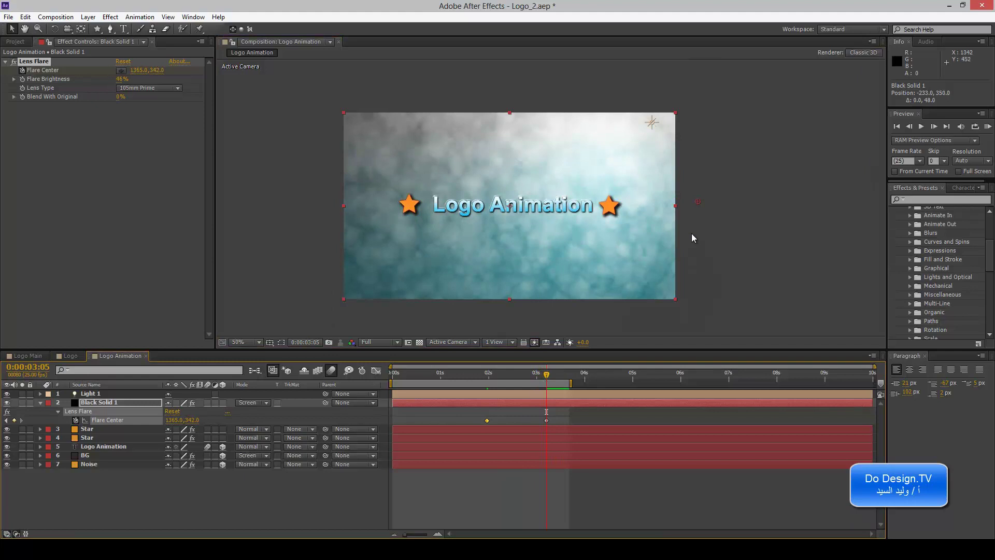
pyautogui.moveTo(697, 203); pyautogui.dragTo(698, 208)
pyautogui.moveTo(546, 374); pyautogui.dragTo(508, 379)
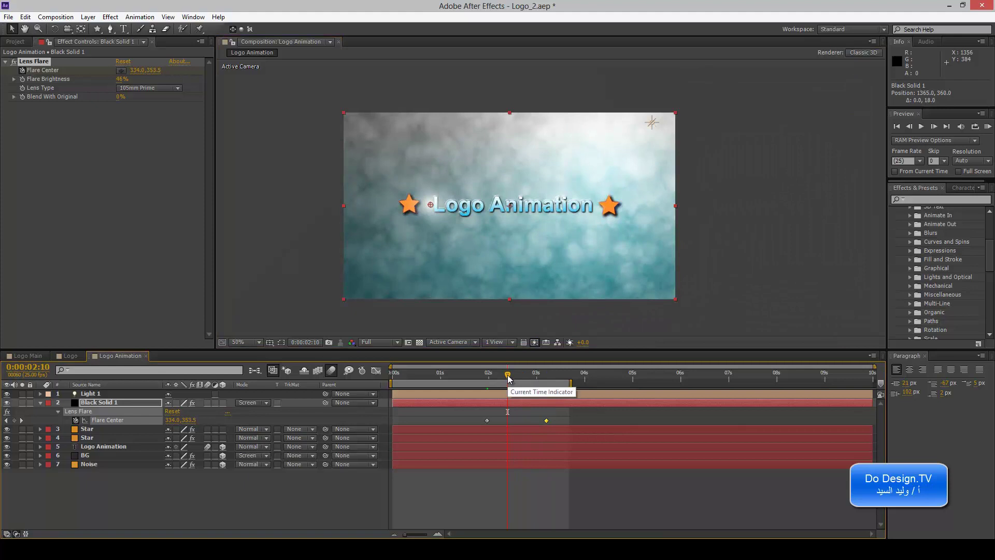
# Change Black Solid 1's blend mode from Screen to Add
pyautogui.click(239, 403)
pyautogui.click(272, 195)
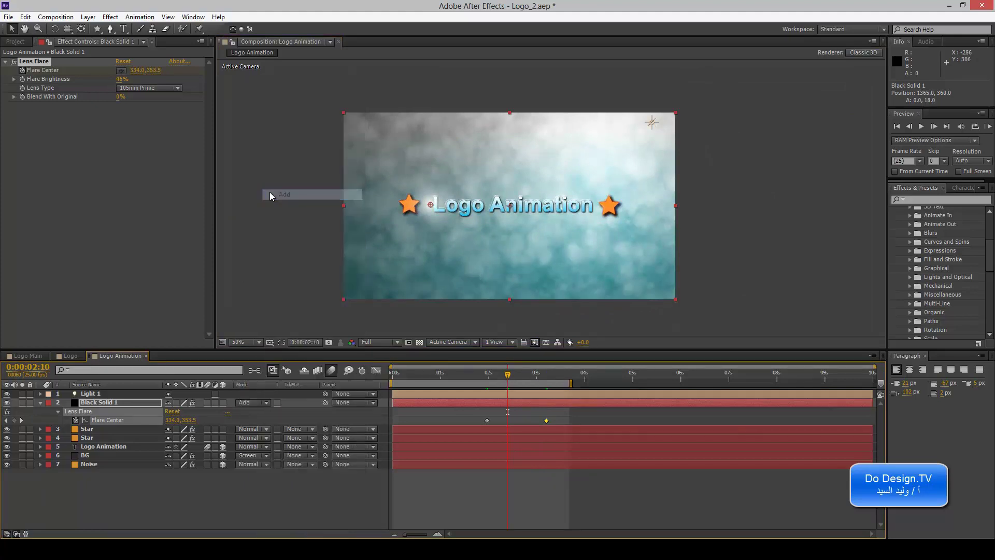
pyautogui.moveTo(508, 381); pyautogui.dragTo(514, 375)
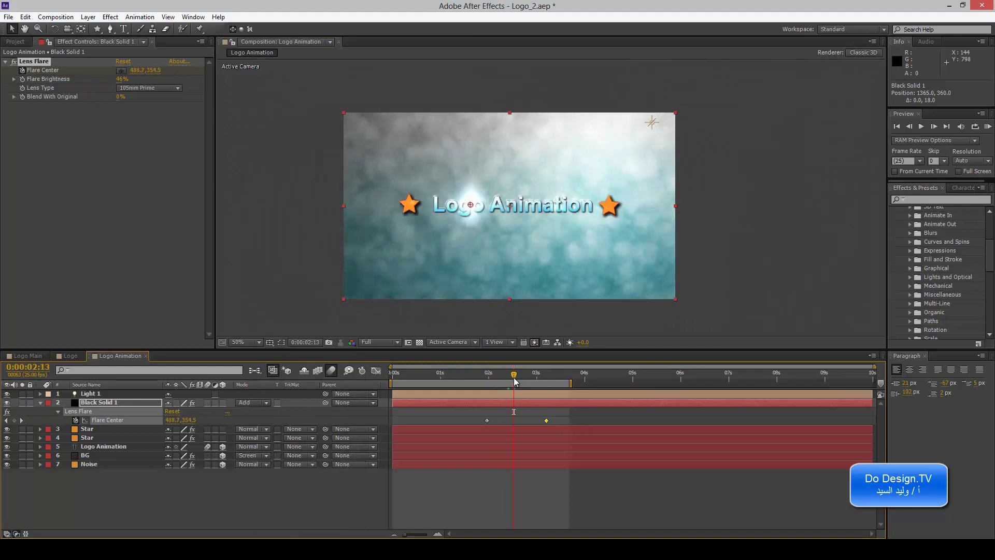
# Review the brighter flare's sweep at 100% and 50% viewer zoom
pyautogui.press('.')
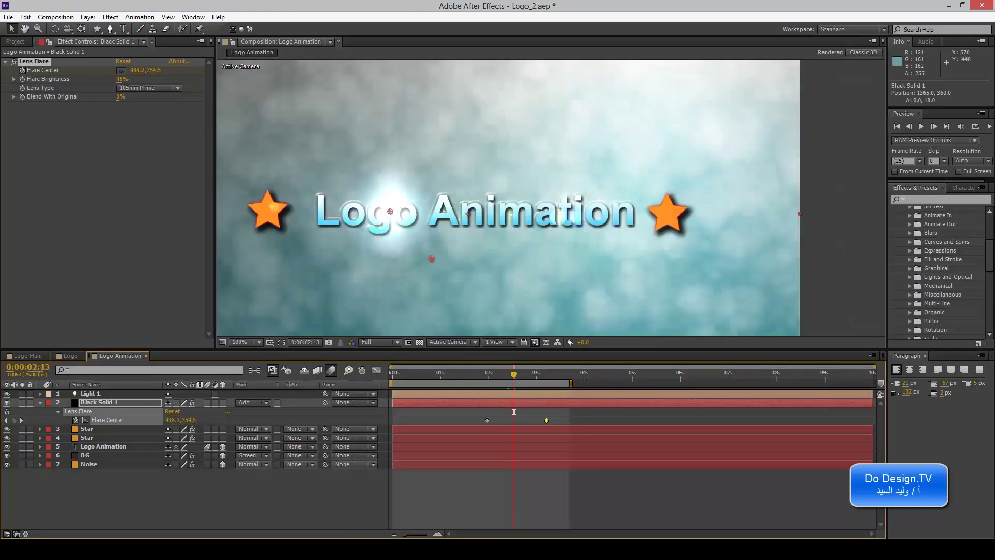
pyautogui.hscroll(-1, 466, 254)
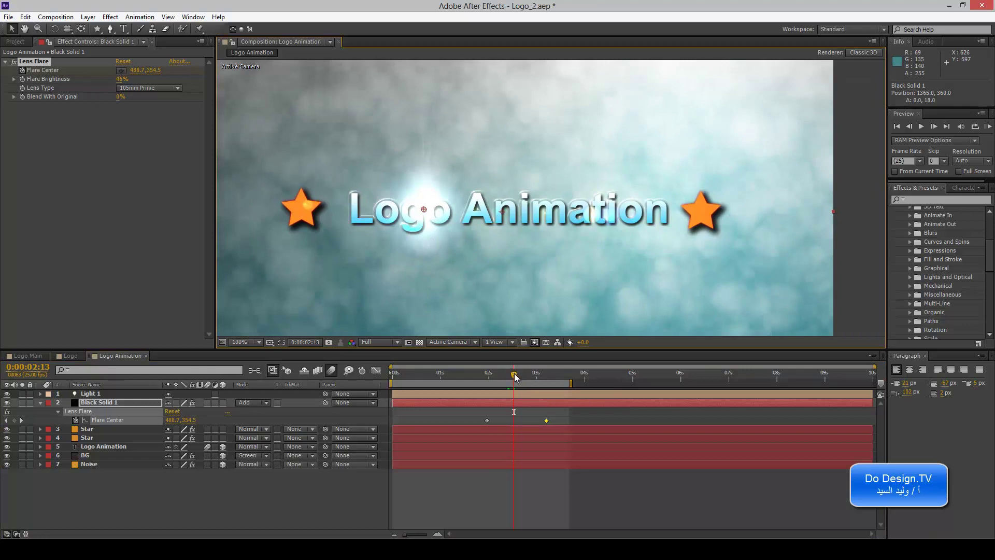
pyautogui.moveTo(516, 378); pyautogui.dragTo(546, 374)
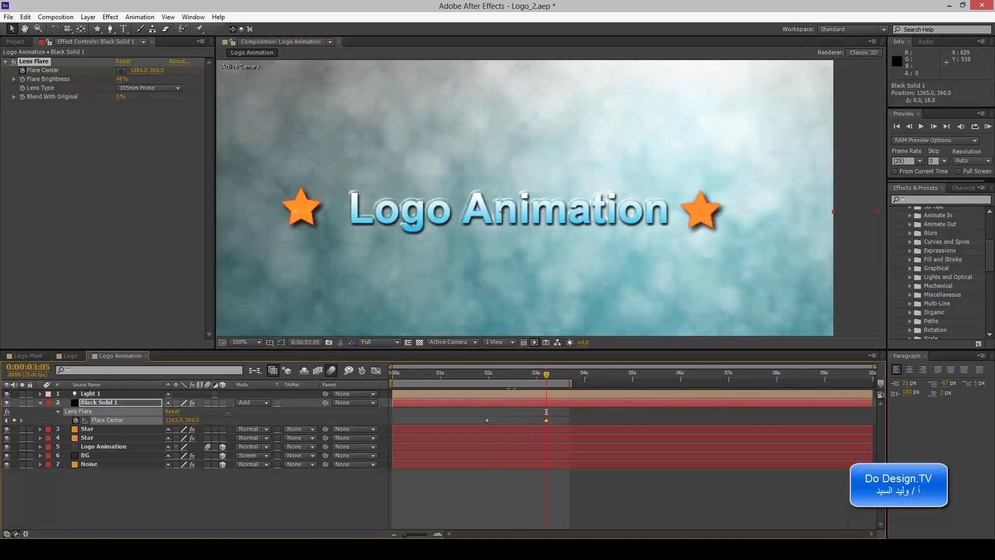
pyautogui.press(',')
pyautogui.moveTo(546, 374)
pyautogui.mouseDown()
pyautogui.moveTo(408, 380)
pyautogui.moveTo(524, 378)
pyautogui.mouseUp()
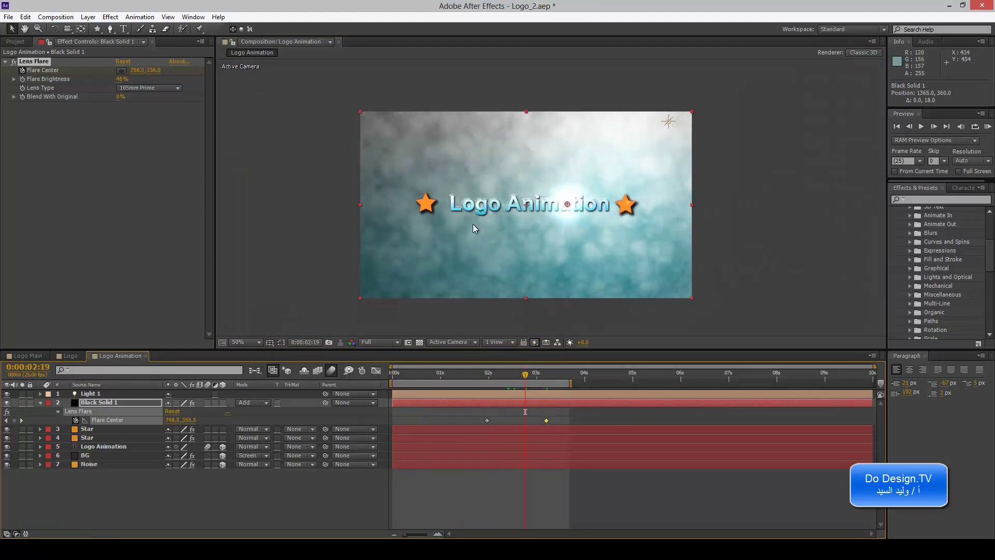
pyautogui.press('.')
pyautogui.press('.')
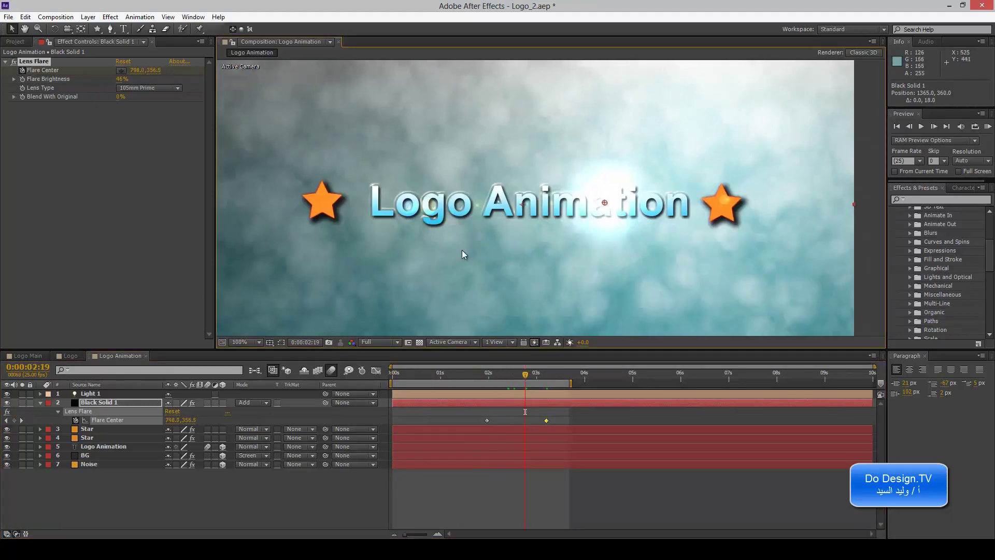
# Apply Fast Blur from Blur & Sharpen to the Noise layer with Blurriness 11.0
pyautogui.click(123, 455)
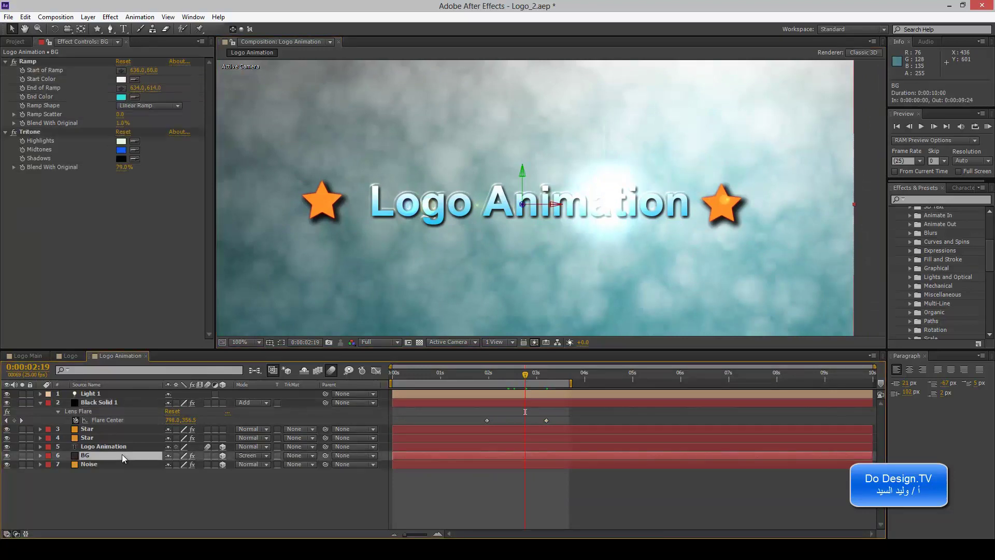
pyautogui.click(120, 462)
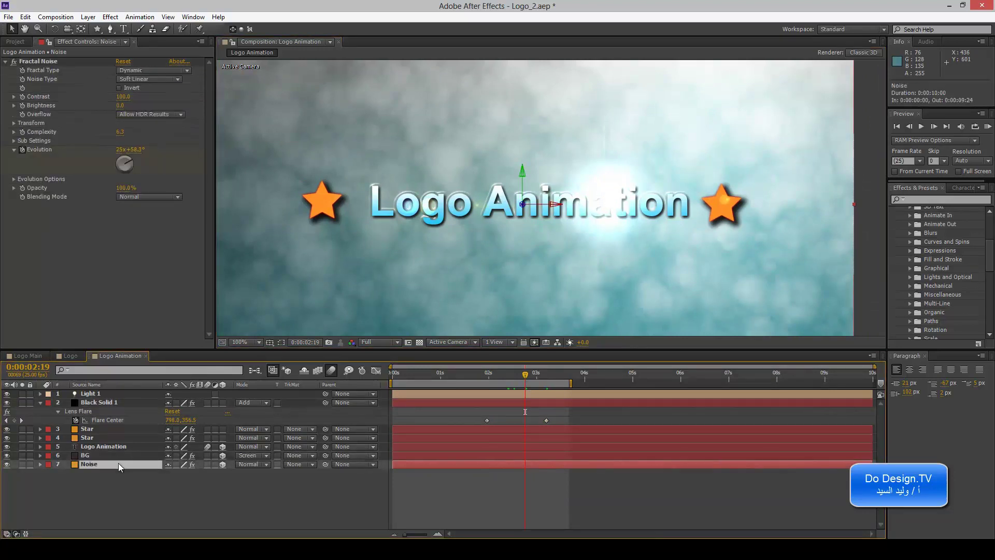
pyautogui.click(110, 17)
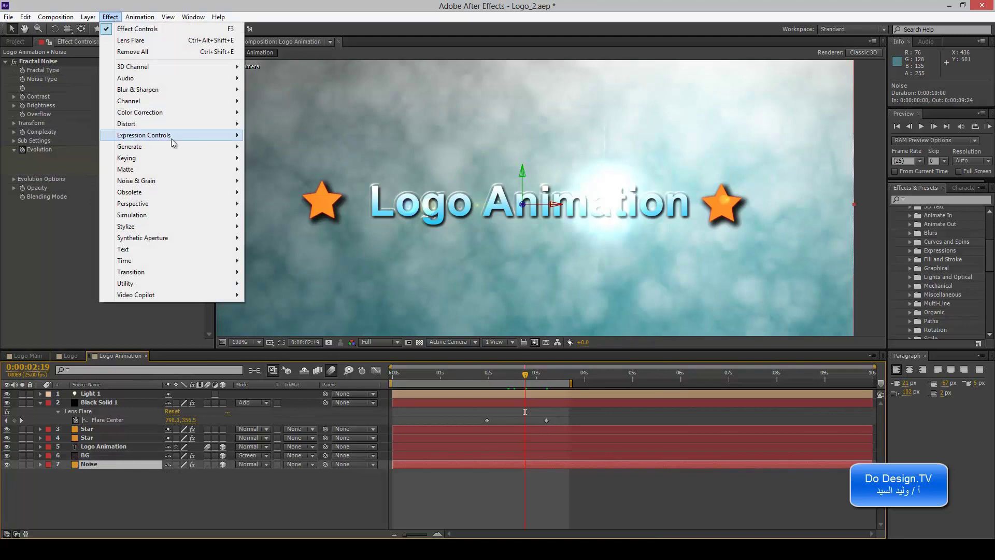
pyautogui.moveTo(228, 90)
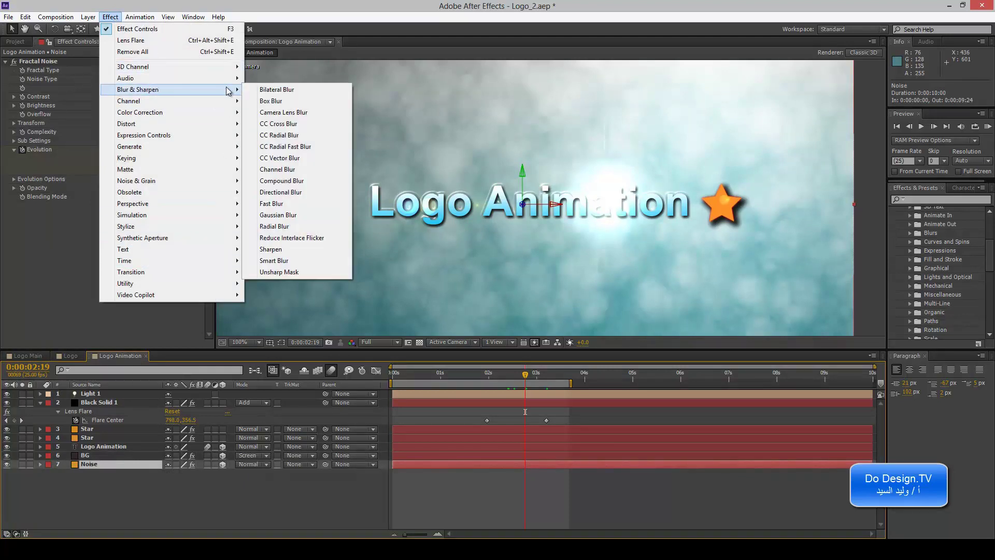
pyautogui.click(288, 203)
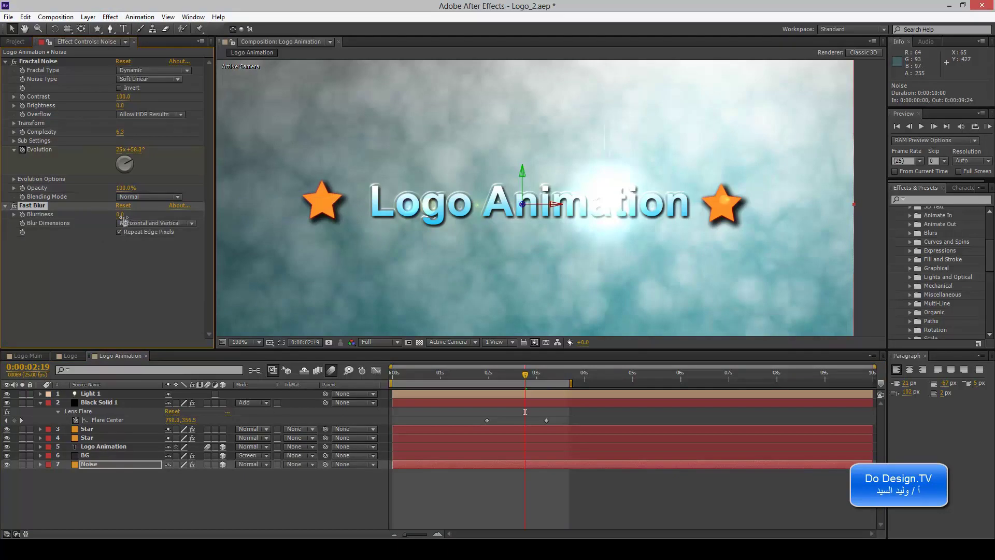
pyautogui.moveTo(121, 215); pyautogui.dragTo(124, 216)
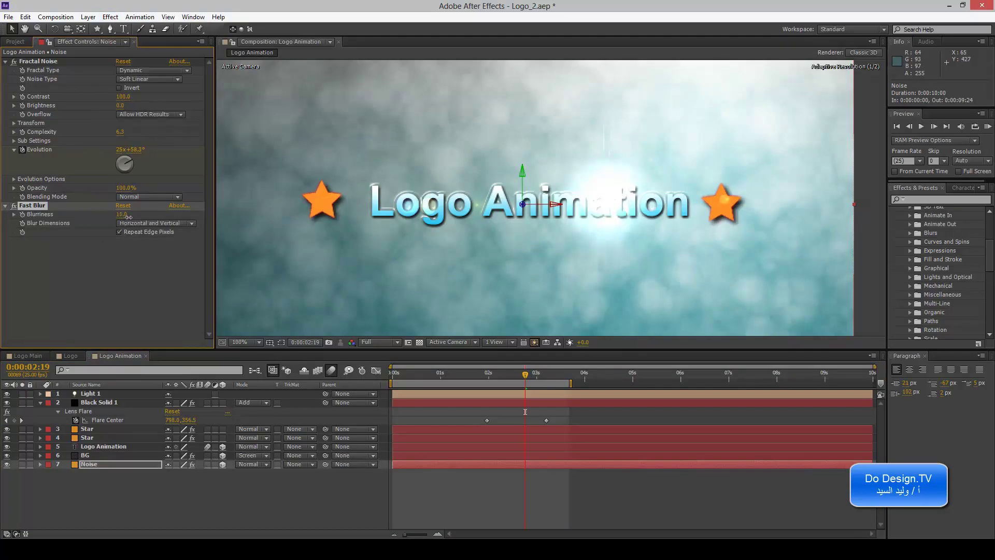
pyautogui.scroll(-2, 361, 288)
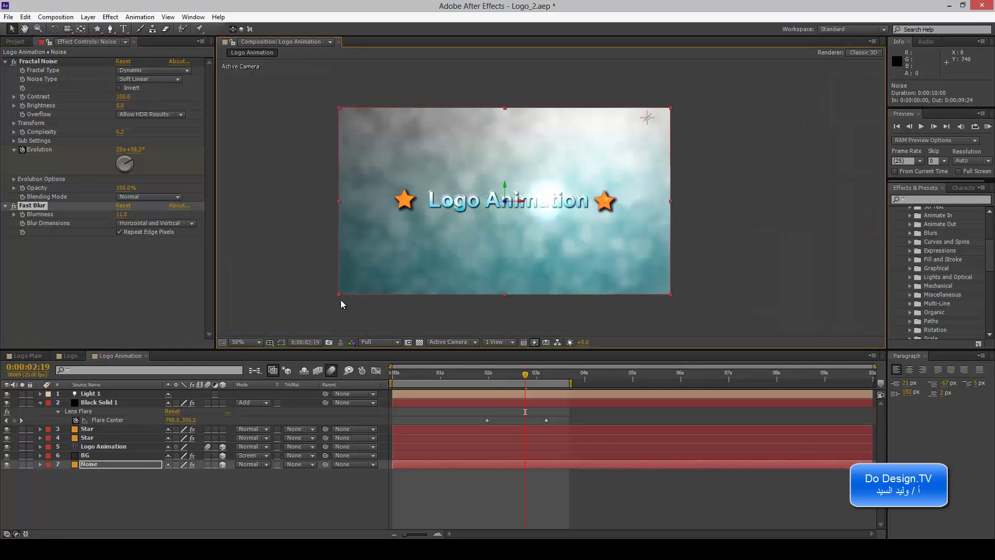
# Reduce the Noise layer's Fast Blur Blurriness so the background is fairly sharp early on
pyautogui.moveTo(512, 380); pyautogui.dragTo(460, 378)
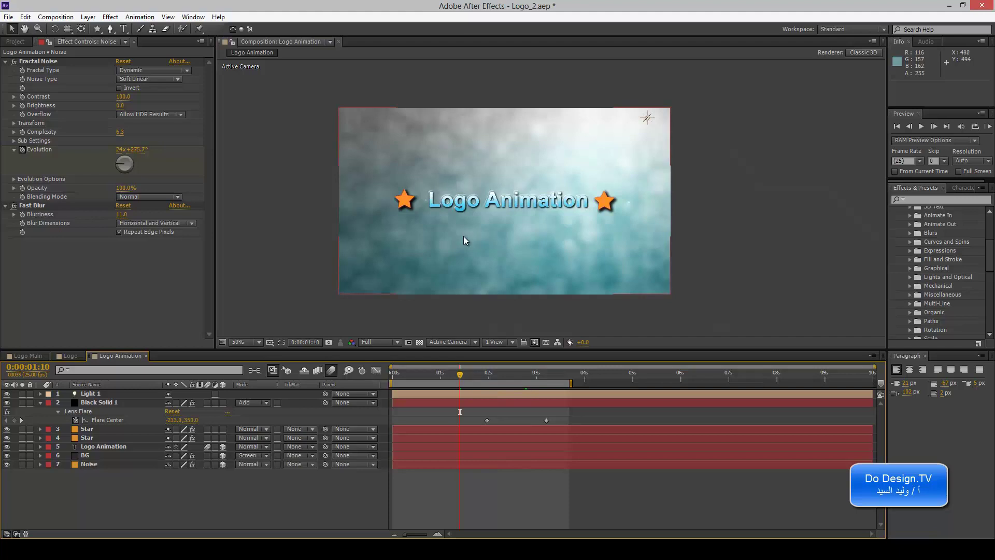
pyautogui.press('/')
pyautogui.moveTo(414, 255); pyautogui.dragTo(449, 255)
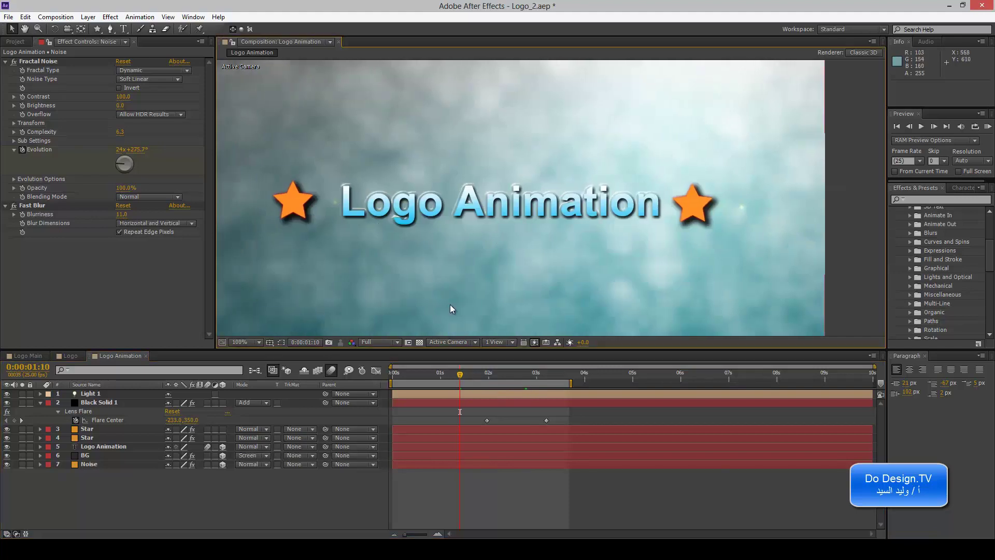
pyautogui.moveTo(460, 378)
pyautogui.mouseDown()
pyautogui.moveTo(440, 381)
pyautogui.moveTo(527, 385)
pyautogui.mouseUp()
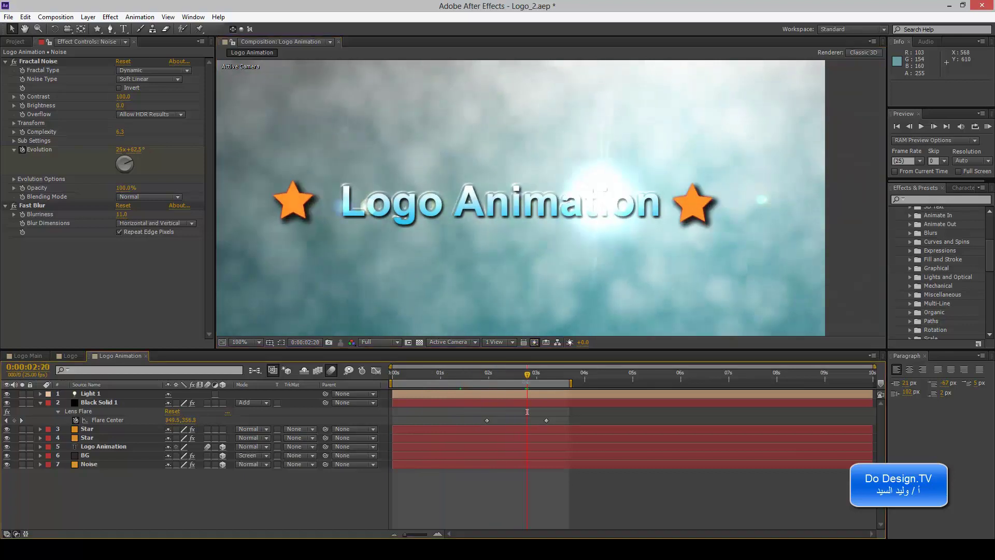
pyautogui.moveTo(122, 216); pyautogui.dragTo(160, 216)
pyautogui.press(',')
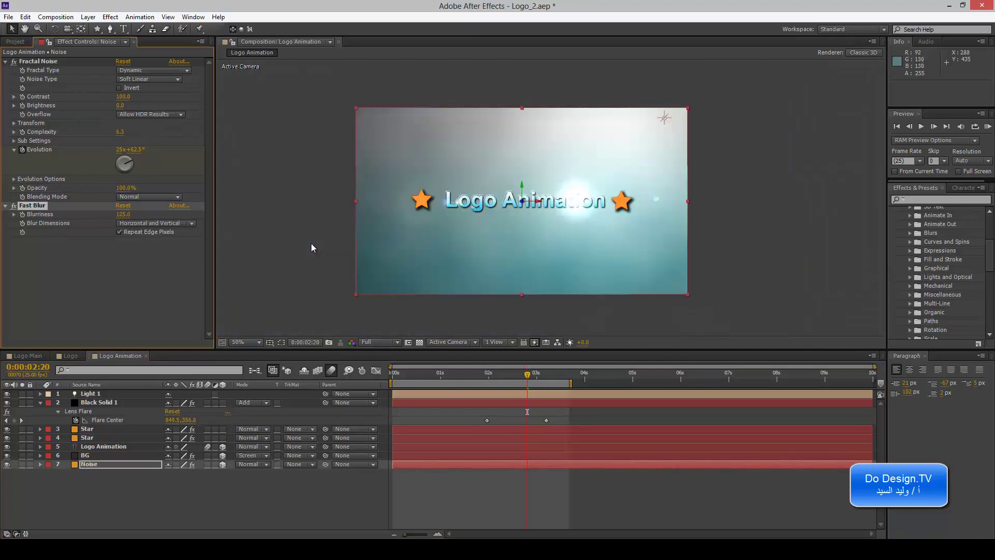
pyautogui.moveTo(123, 218); pyautogui.dragTo(47, 214)
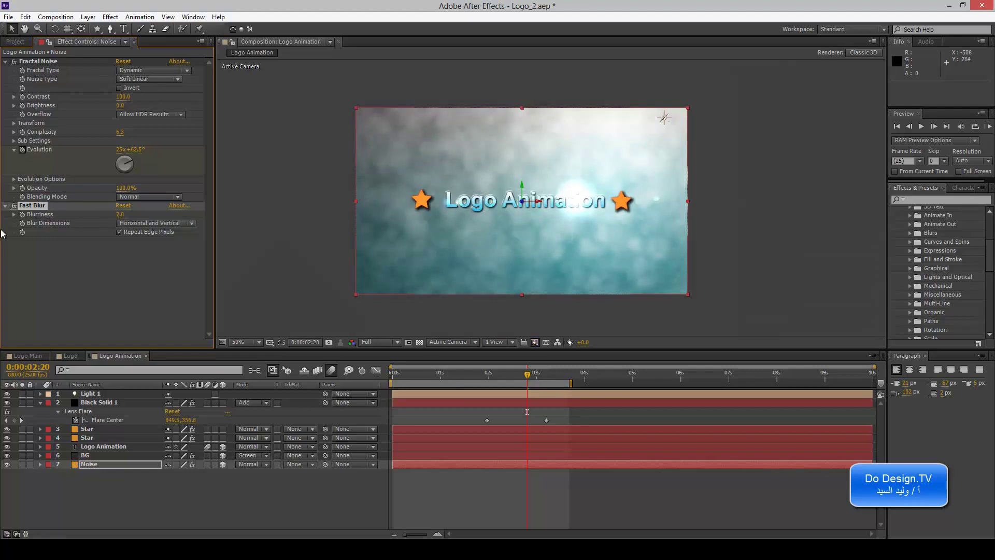
# Keyframe Blurriness at the earlier time, then raise it to 50.0 around three seconds
pyautogui.moveTo(504, 379); pyautogui.dragTo(468, 380)
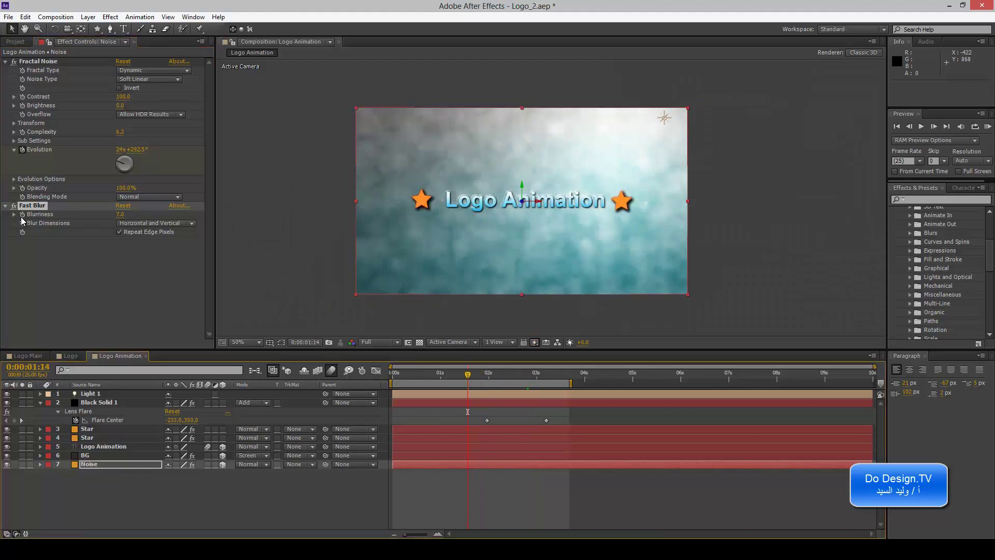
pyautogui.click(22, 214)
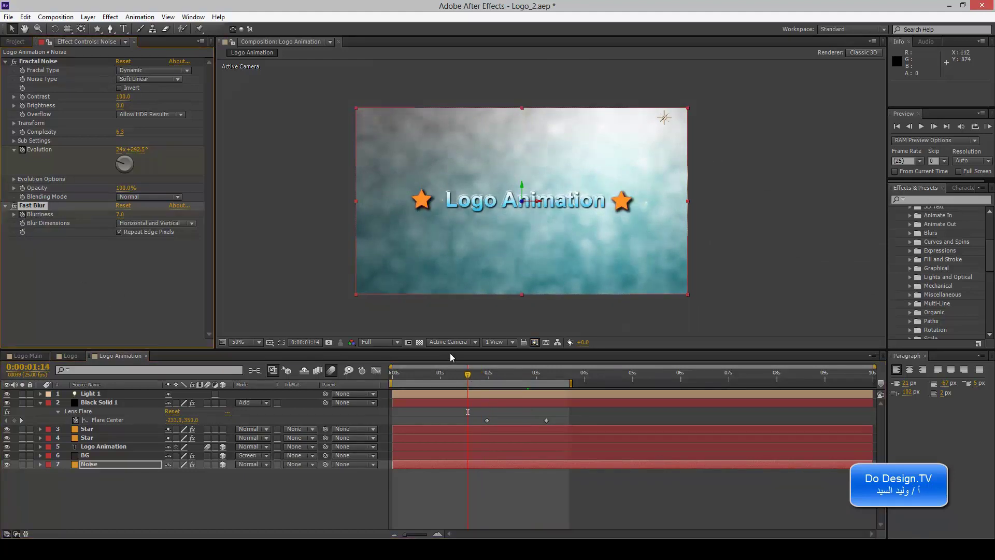
pyautogui.moveTo(468, 380); pyautogui.dragTo(546, 381)
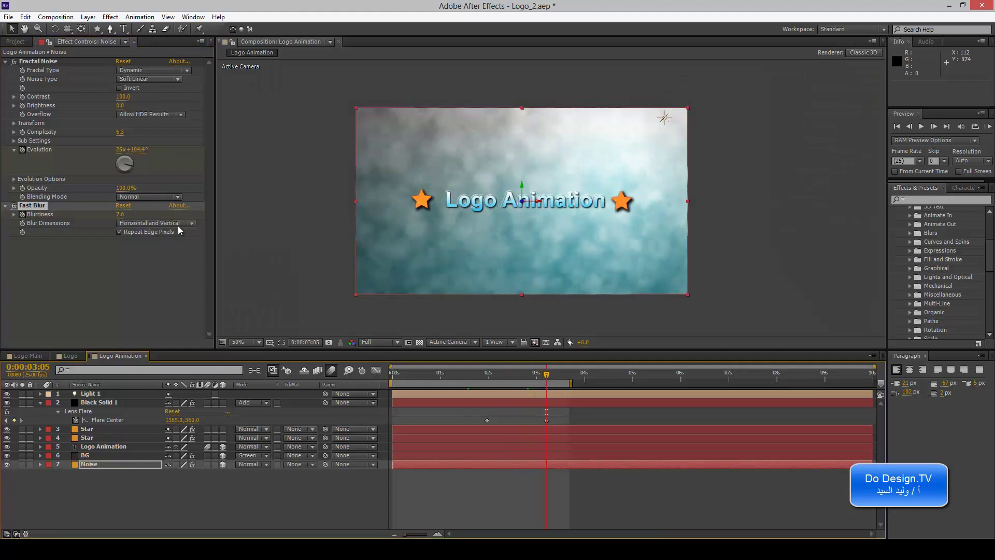
pyautogui.moveTo(121, 214); pyautogui.dragTo(148, 215)
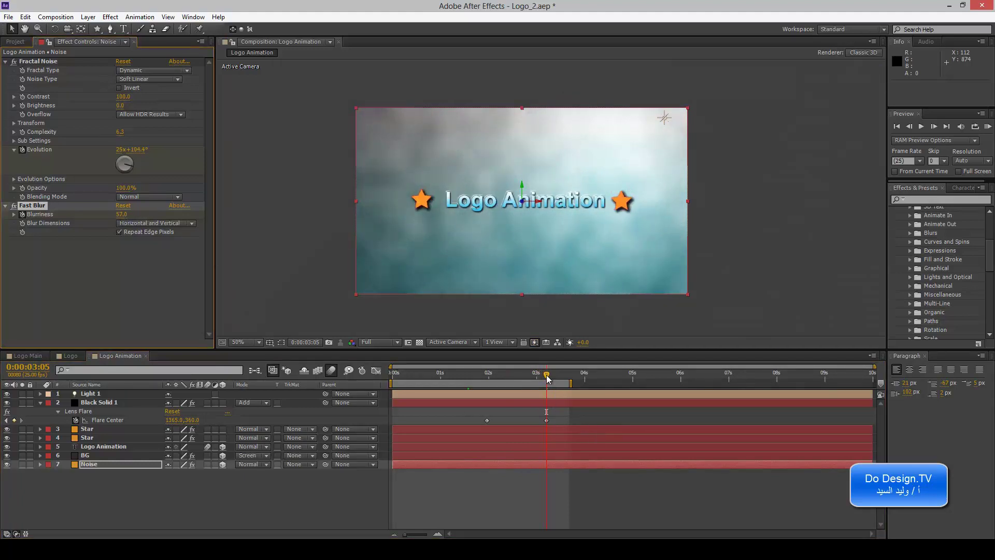
pyautogui.moveTo(546, 376)
pyautogui.mouseDown()
pyautogui.moveTo(380, 378)
pyautogui.moveTo(594, 383)
pyautogui.mouseUp()
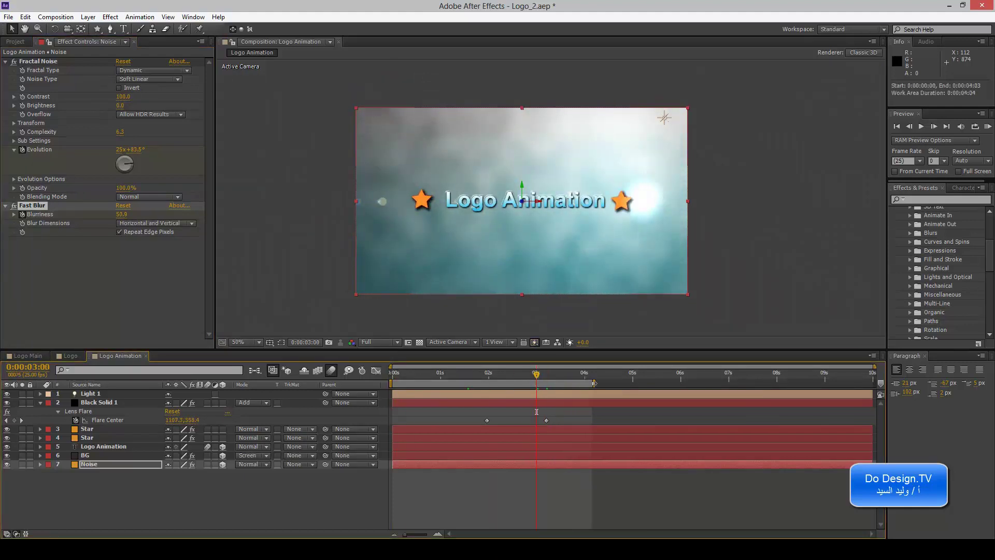
pyautogui.click(988, 128)
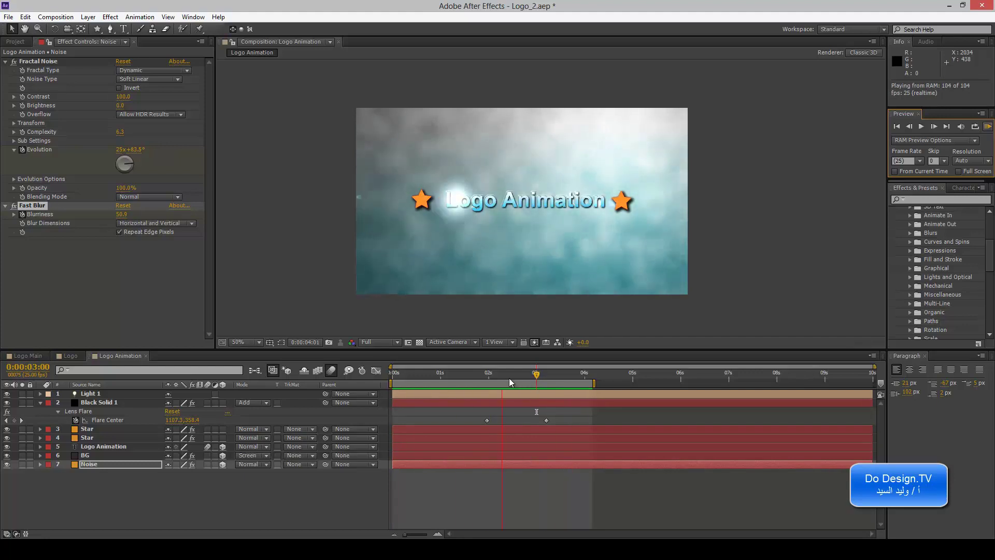
pyautogui.click(537, 380)
pyautogui.moveTo(537, 379); pyautogui.dragTo(540, 375)
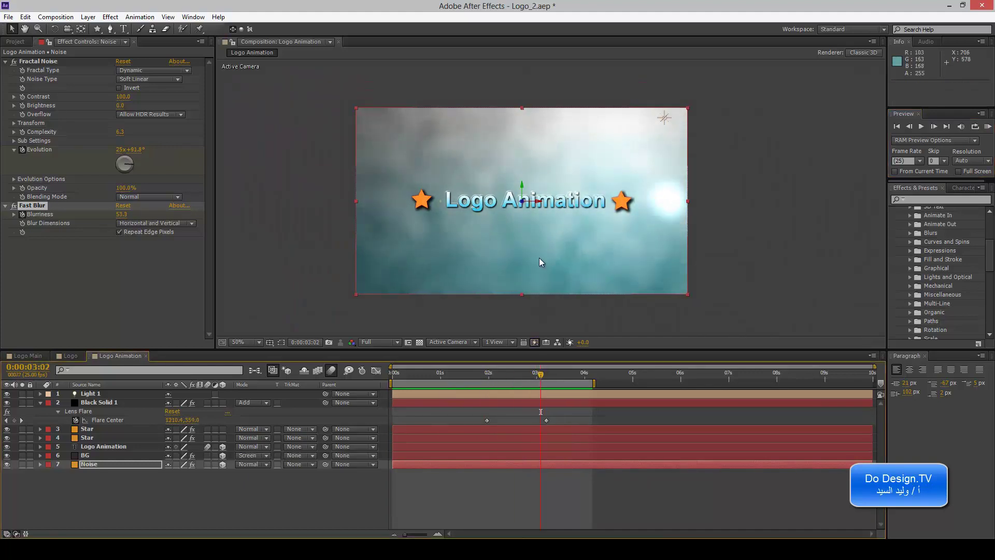
pyautogui.moveTo(541, 374)
pyautogui.mouseDown()
pyautogui.moveTo(534, 384)
pyautogui.moveTo(874, 383)
pyautogui.mouseUp()
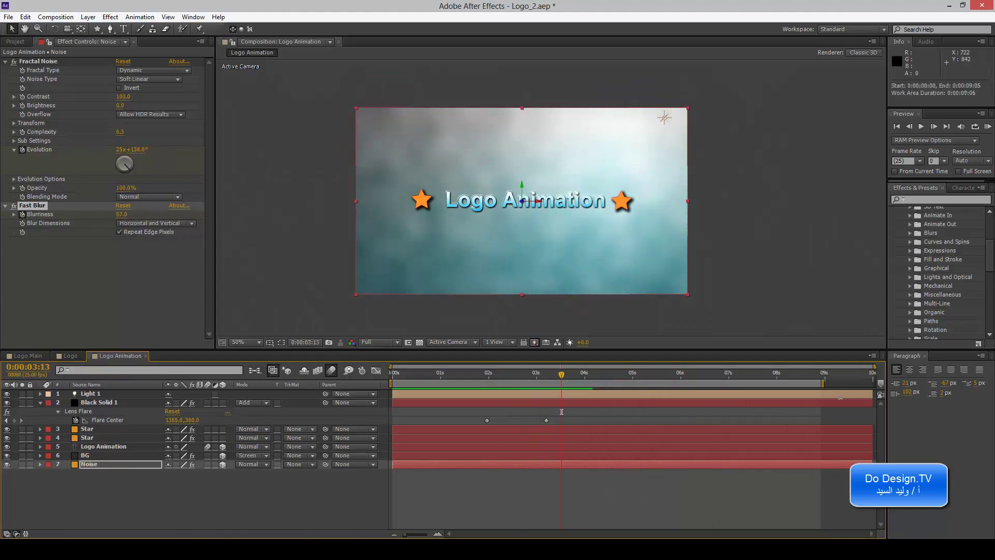
# Keyframe Light 1's Position at 0:00:03:14, then move it to 652.8, 362.2, -444.4 at 0:00:05:04
pyautogui.click(98, 394)
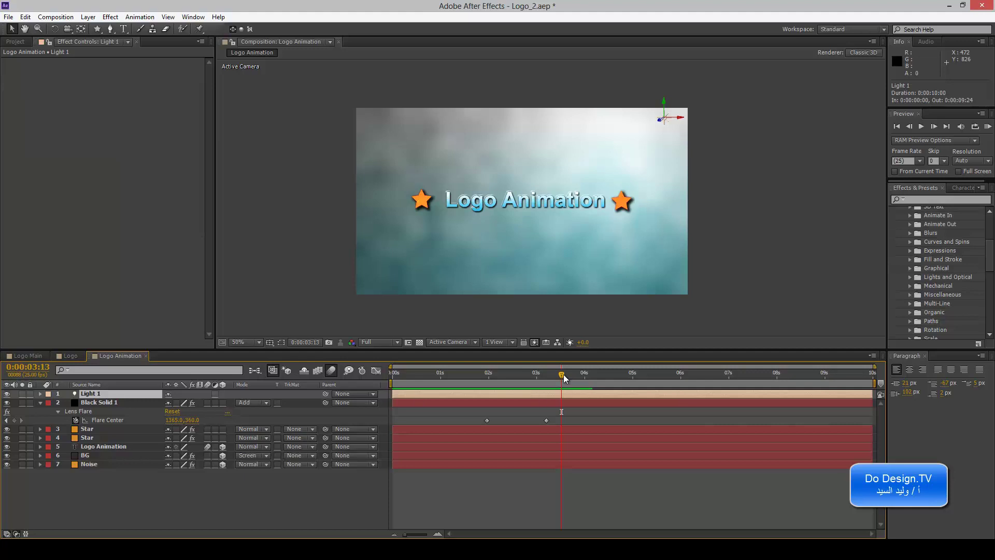
pyautogui.moveTo(560, 375); pyautogui.dragTo(565, 375)
pyautogui.hotkey('alt', 'shift', 'p')
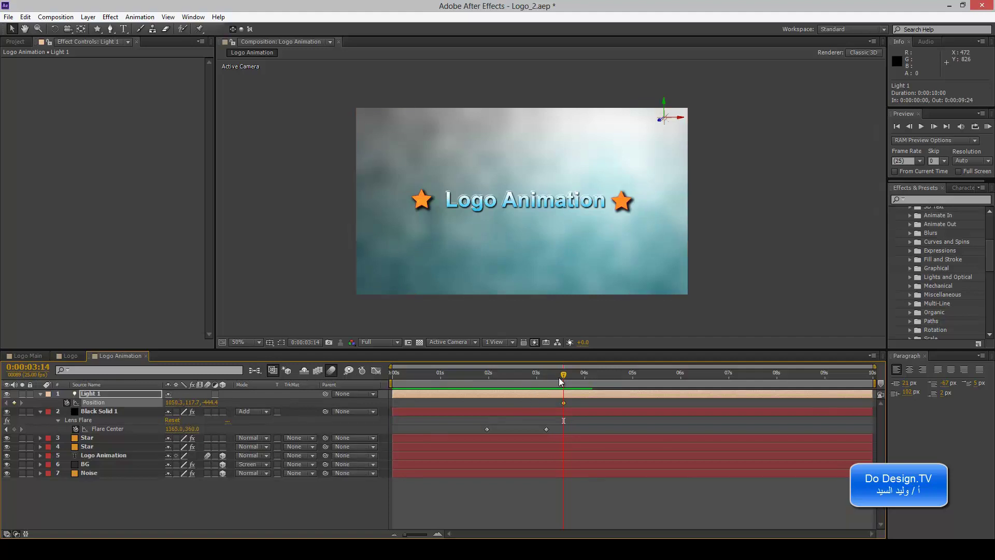
pyautogui.moveTo(565, 378); pyautogui.dragTo(643, 383)
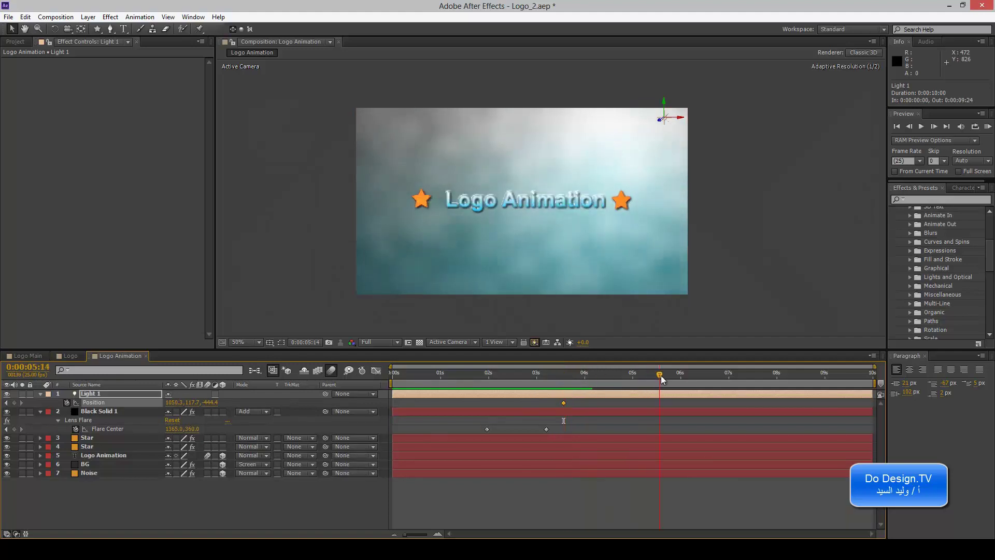
pyautogui.moveTo(664, 118)
pyautogui.mouseDown()
pyautogui.moveTo(459, 241)
pyautogui.moveTo(526, 207)
pyautogui.mouseUp()
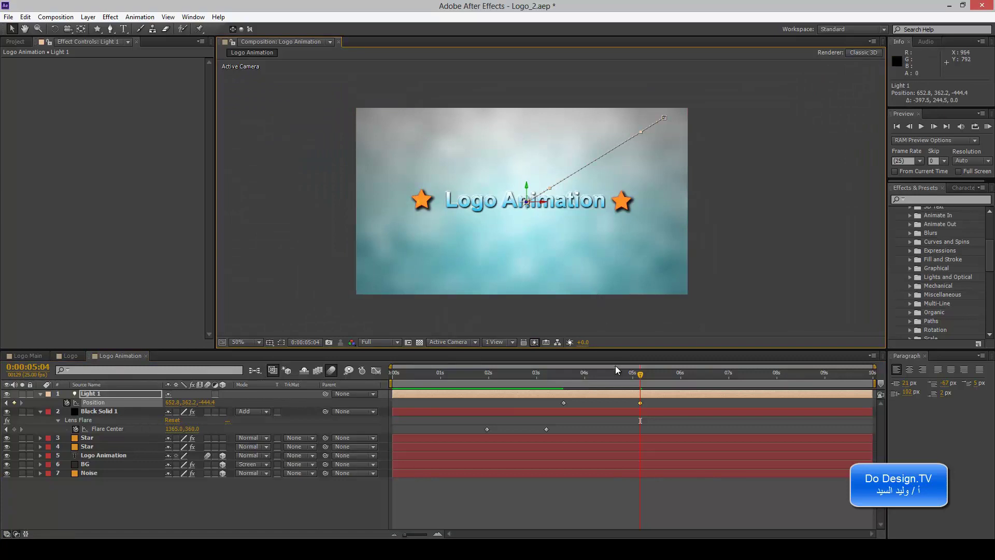
pyautogui.moveTo(641, 374)
pyautogui.mouseDown()
pyautogui.moveTo(550, 374)
pyautogui.moveTo(693, 376)
pyautogui.moveTo(640, 386)
pyautogui.mouseUp()
pyautogui.click(624, 336)
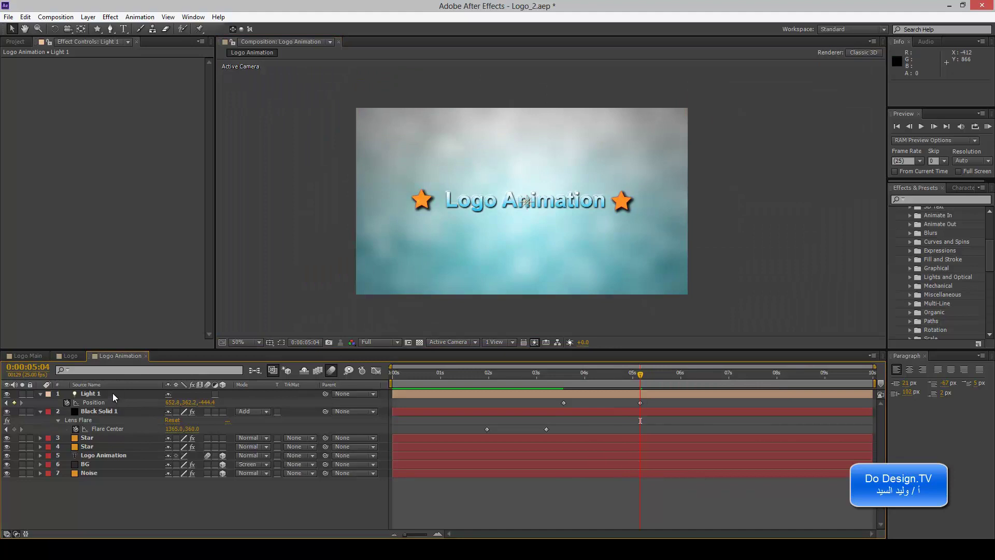
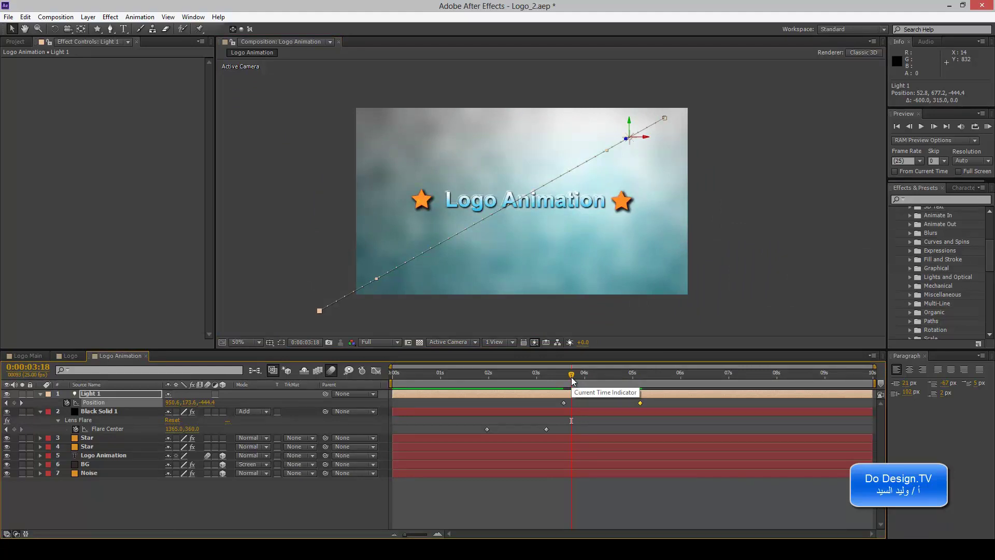
# Hide Light 1 and rename the Black Solid 1 lens flare layer to Lens
pyautogui.click(7, 393)
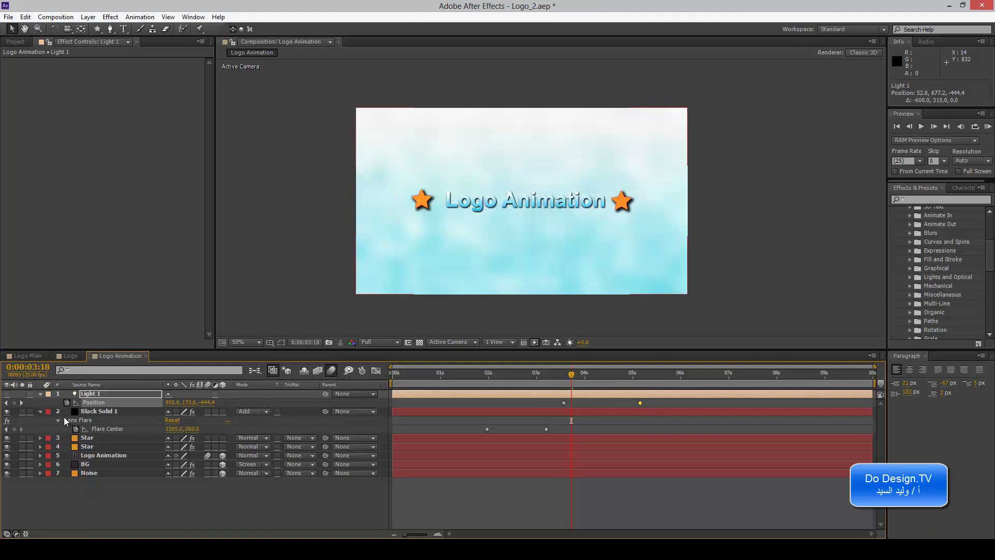
pyautogui.click(40, 394)
pyautogui.click(42, 403)
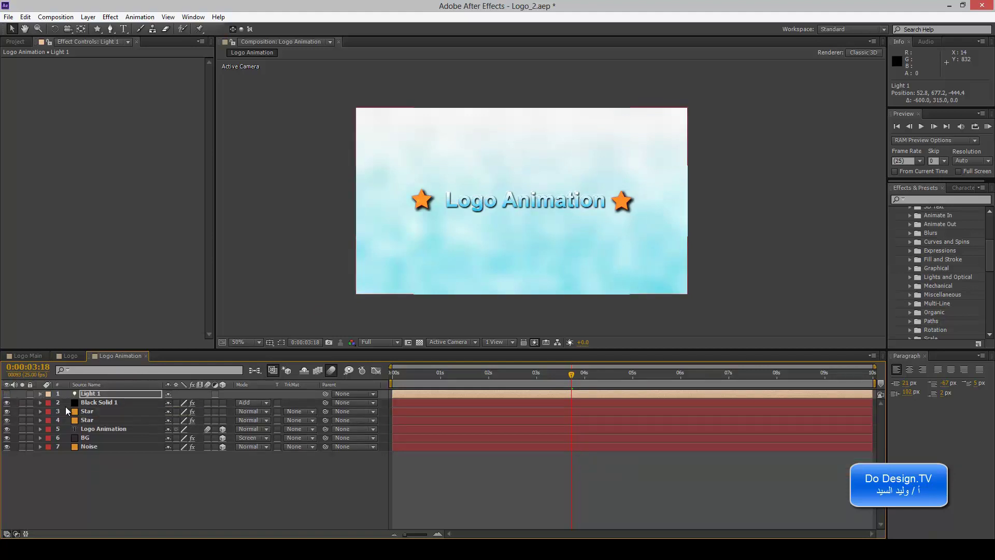
pyautogui.click(103, 403)
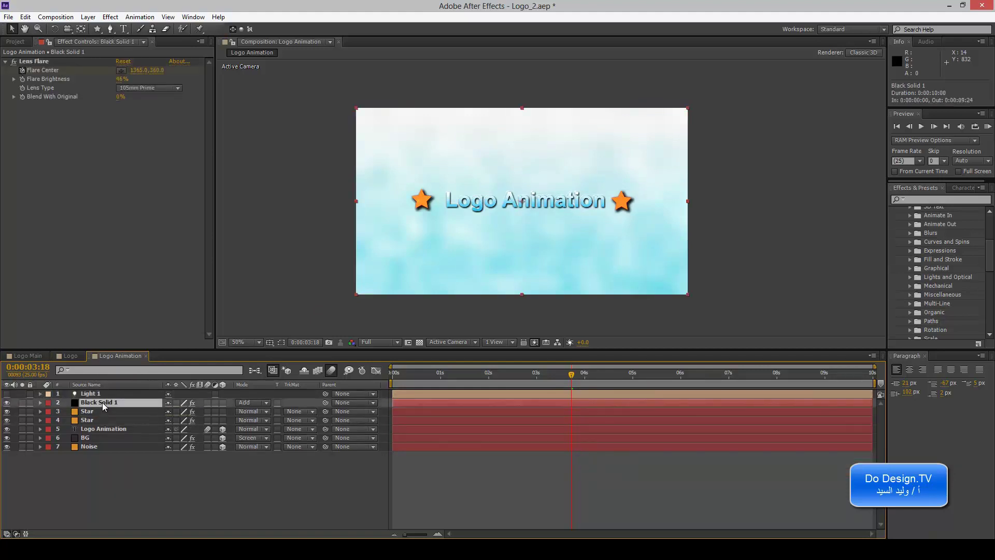
pyautogui.press('Return')
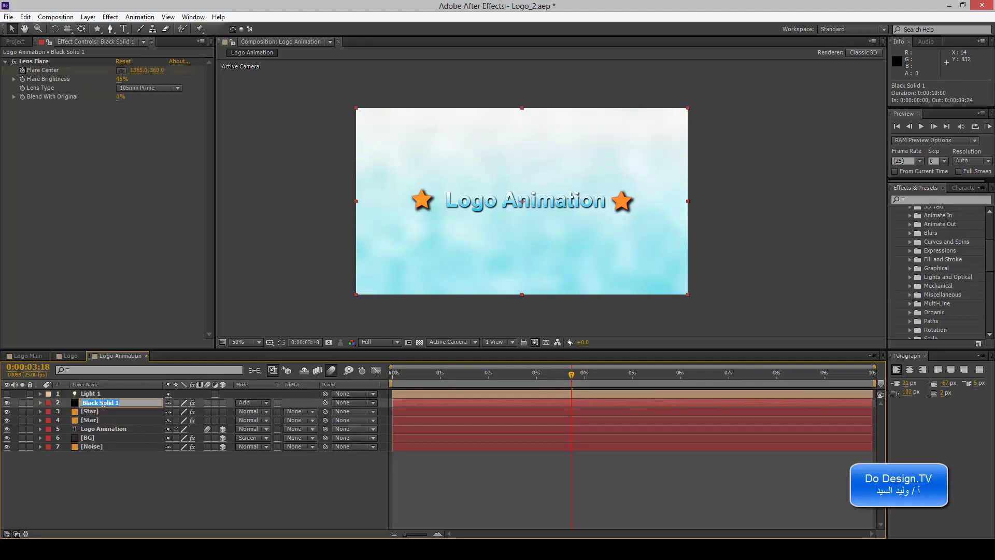
pyautogui.write('Lens')
pyautogui.press('Return')
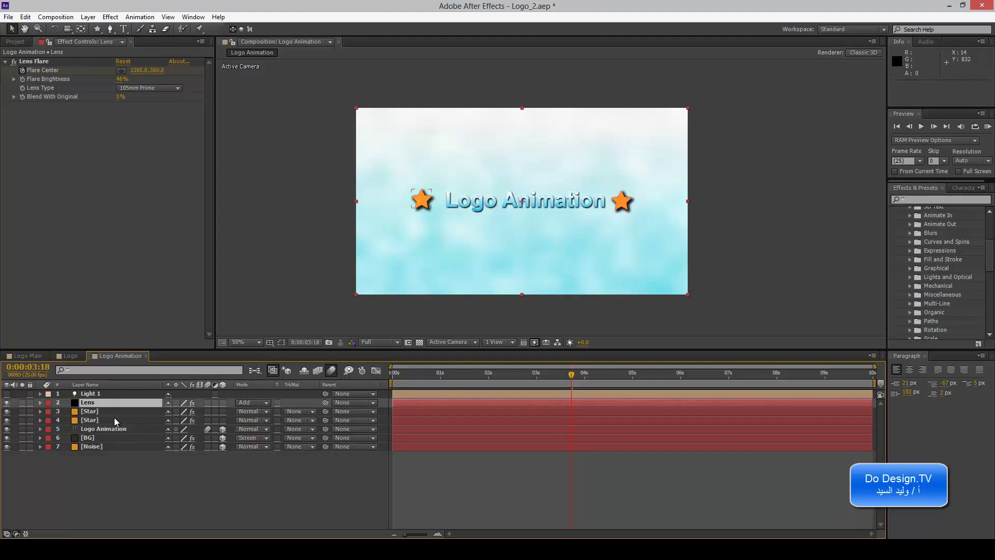
# Rename the second Star layer to Star_2
pyautogui.click(114, 418)
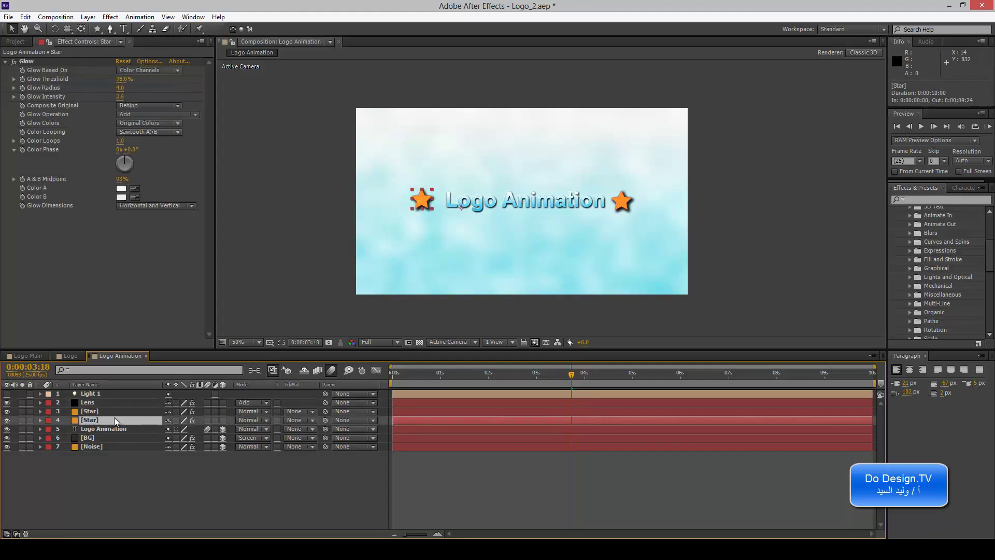
pyautogui.press('Return')
pyautogui.click(102, 420)
pyautogui.write('2')
pyautogui.press('Return')
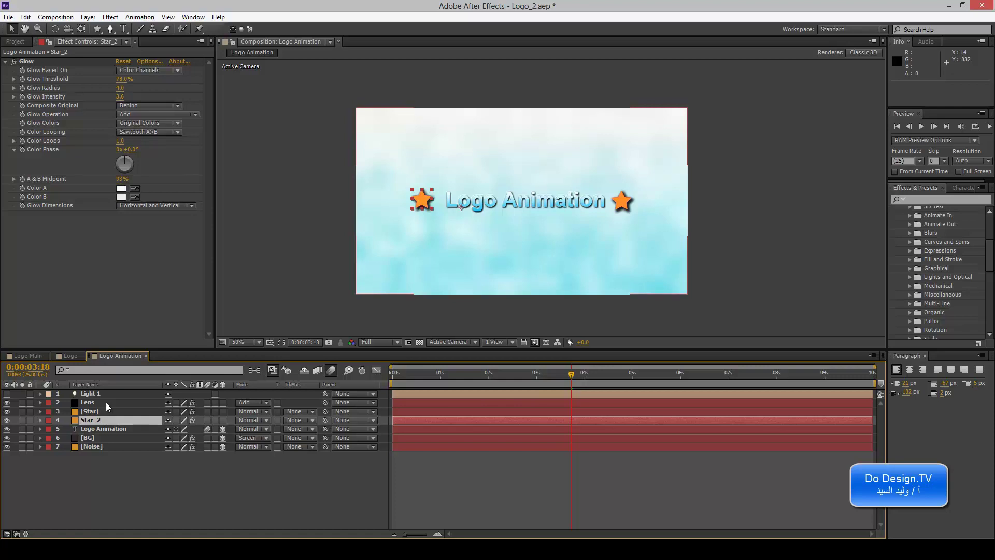
# Select the Noise layer, preview the noise animation, and turn Light 1 back on
pyautogui.click(105, 402)
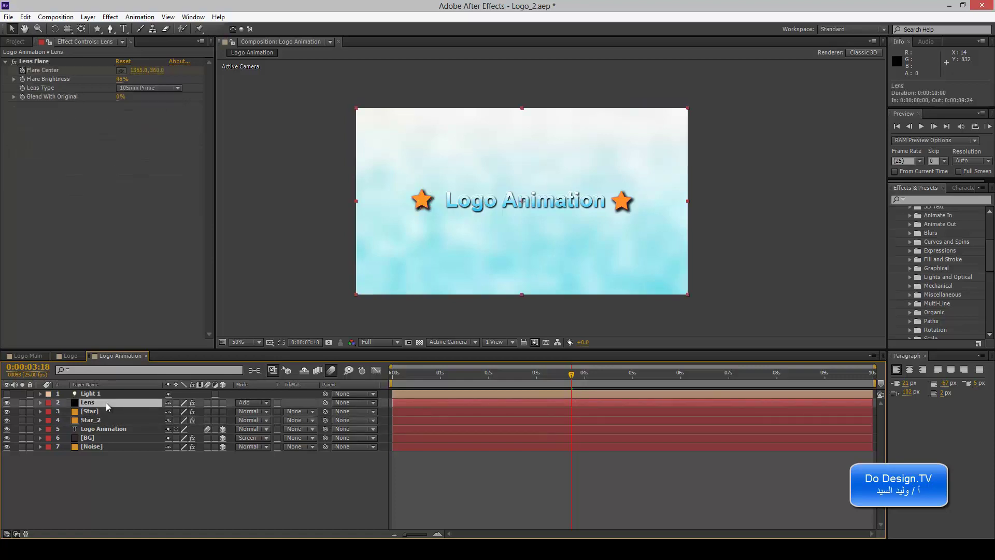
pyautogui.click(108, 447)
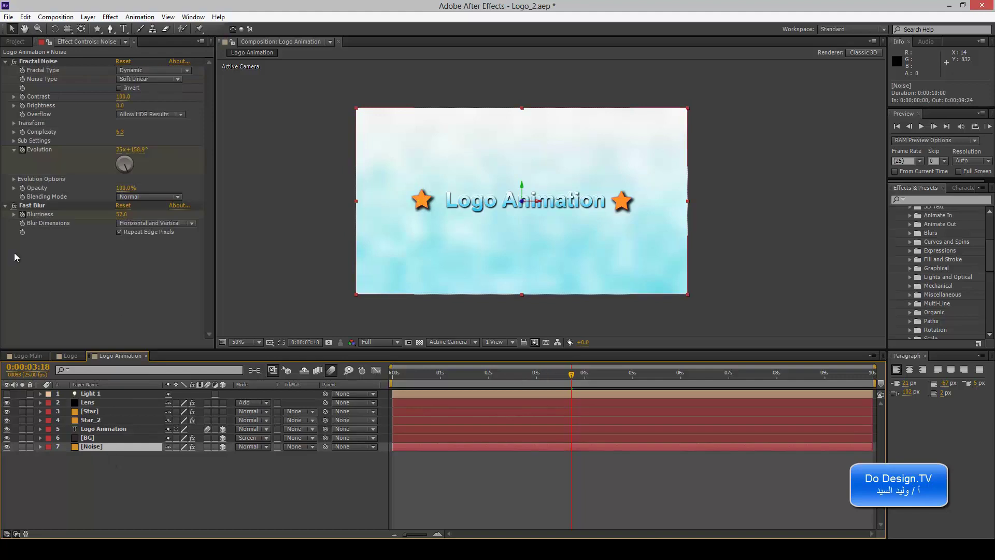
pyautogui.moveTo(508, 374); pyautogui.dragTo(437, 380)
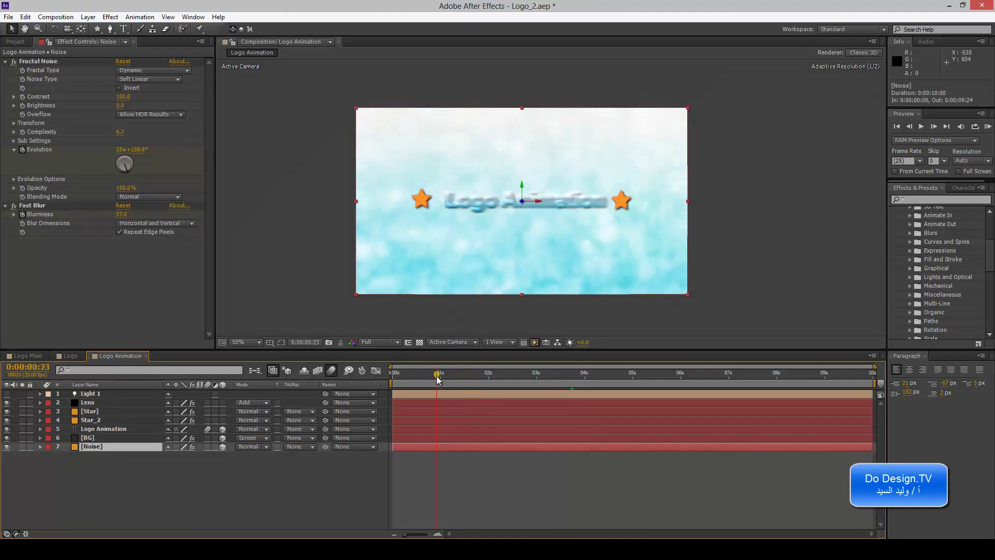
pyautogui.moveTo(437, 380); pyautogui.dragTo(508, 384)
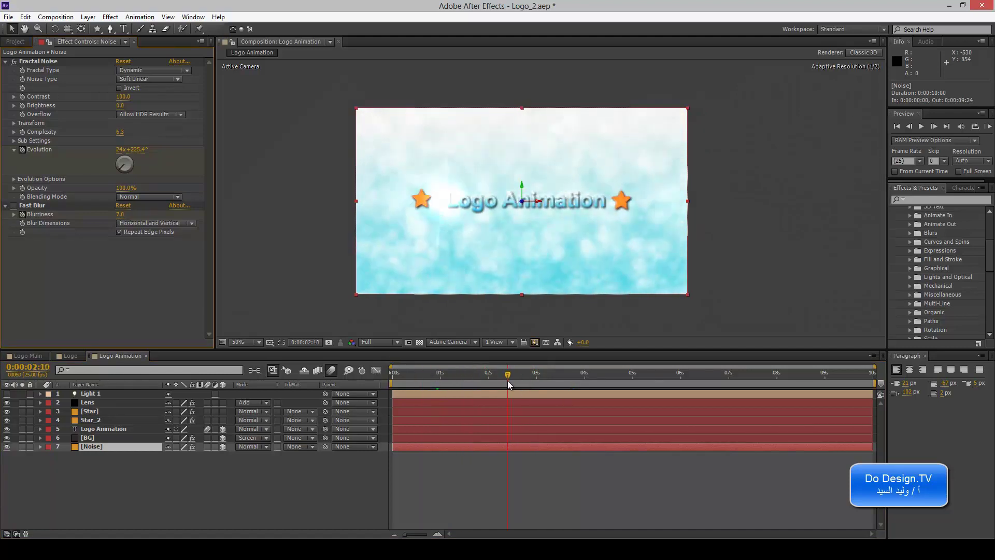
pyautogui.click(9, 397)
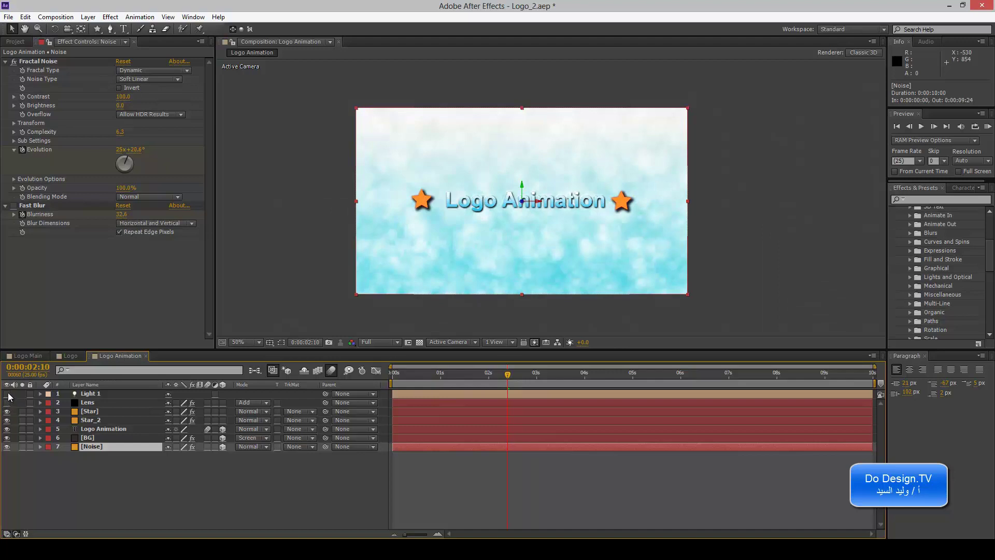
pyautogui.click(8, 394)
pyautogui.moveTo(510, 375)
pyautogui.mouseDown()
pyautogui.moveTo(425, 377)
pyautogui.moveTo(465, 377)
pyautogui.mouseUp()
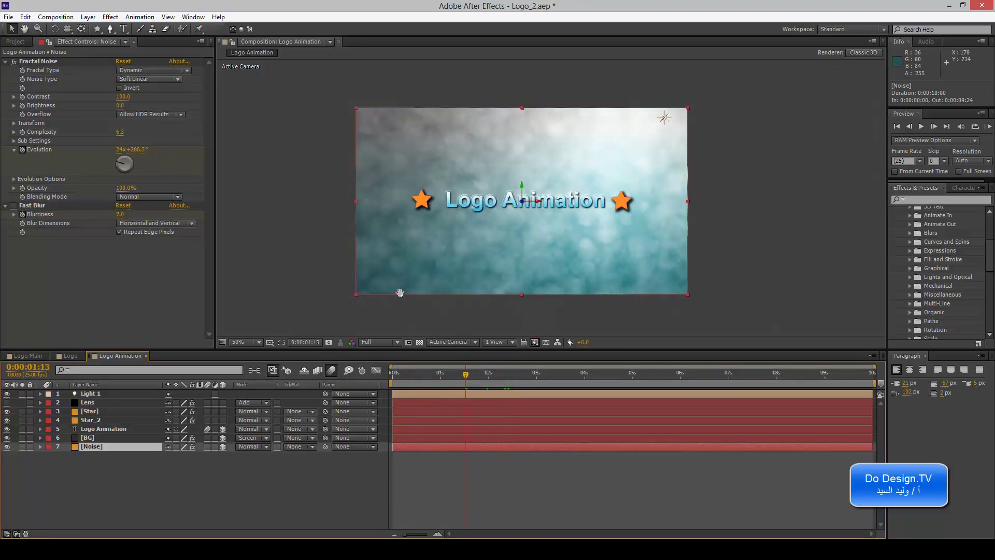
pyautogui.moveTo(400, 293); pyautogui.dragTo(395, 290)
# Set the Noise layer's Fractal Noise Brightness to -7.0
pyautogui.click(42, 62)
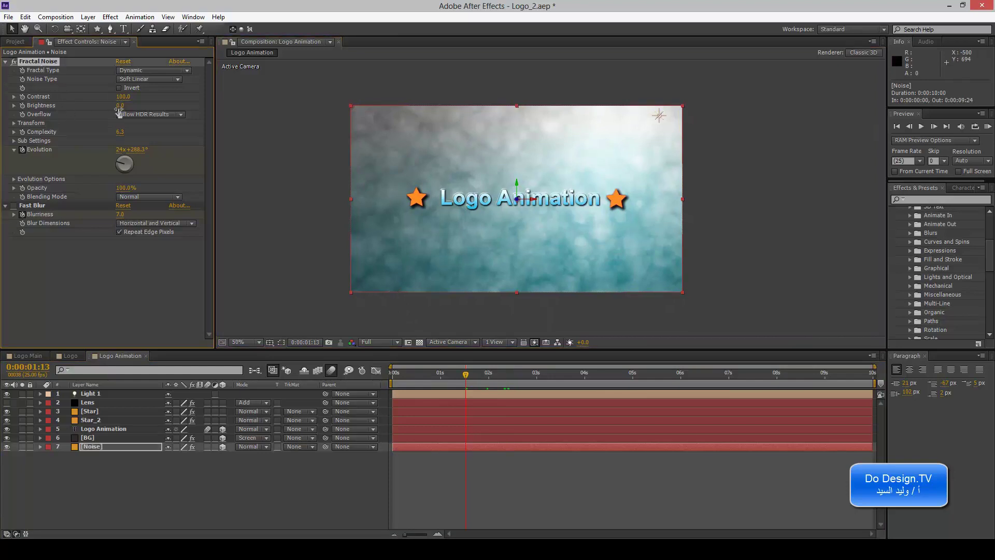
pyautogui.moveTo(120, 105)
pyautogui.mouseDown()
pyautogui.moveTo(166, 106)
pyautogui.moveTo(85, 109)
pyautogui.moveTo(134, 110)
pyautogui.moveTo(122, 111)
pyautogui.mouseUp()
pyautogui.click(40, 446)
pyautogui.click(40, 446)
pyautogui.click(95, 448)
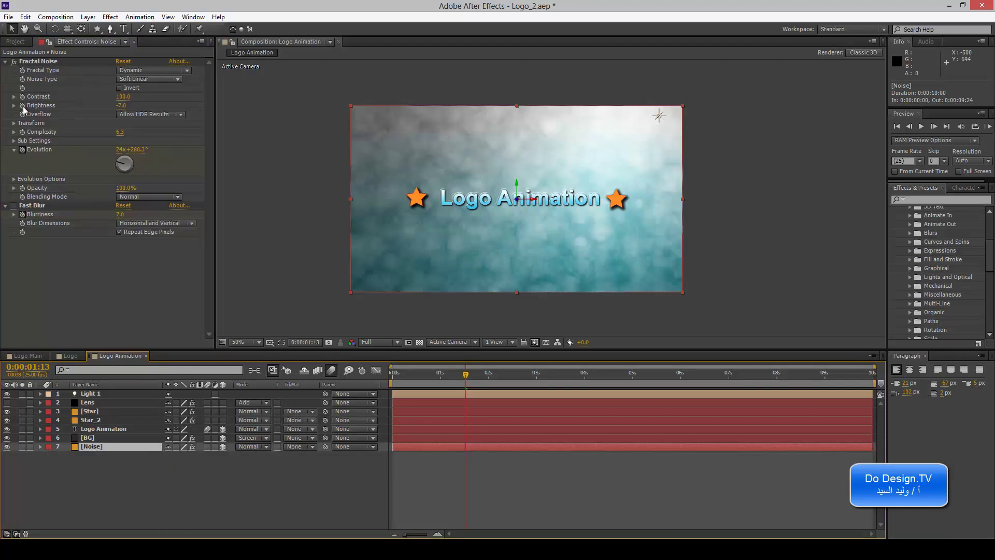
pyautogui.click(50, 108)
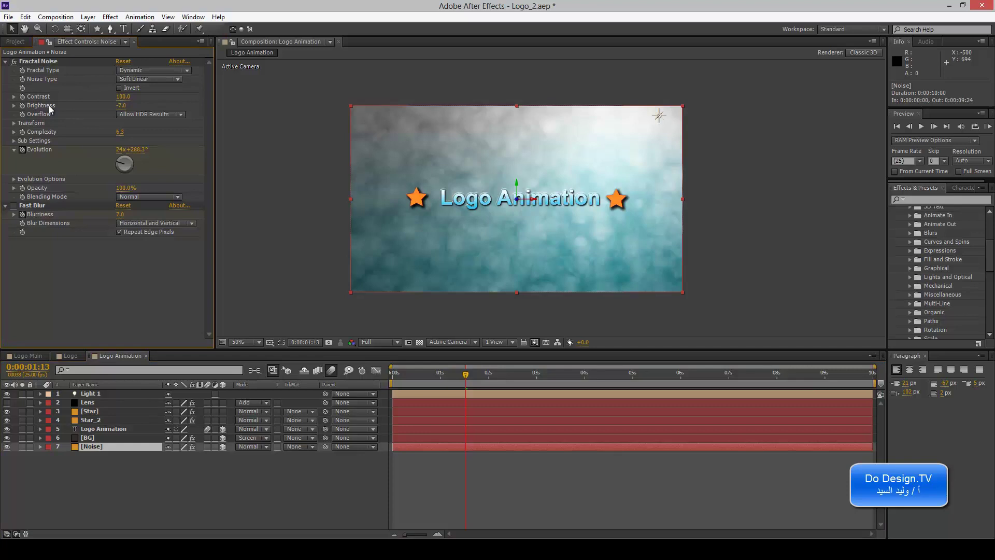
# Add a Brightness expression and replace its text with a wiggle at frequency 30
pyautogui.keyDown('alt'); pyautogui.click(23, 104); pyautogui.keyUp('alt')
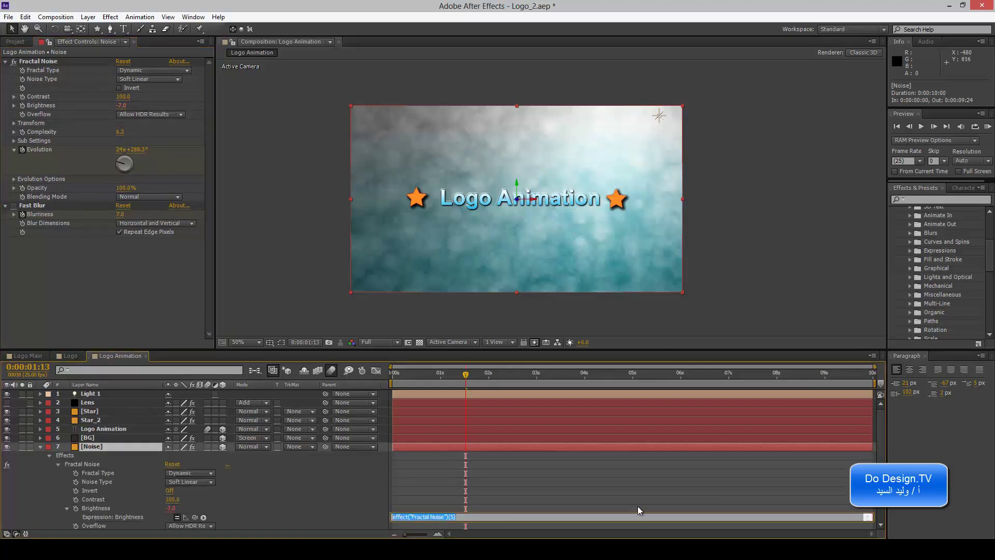
pyautogui.scroll(-3, 881, 461)
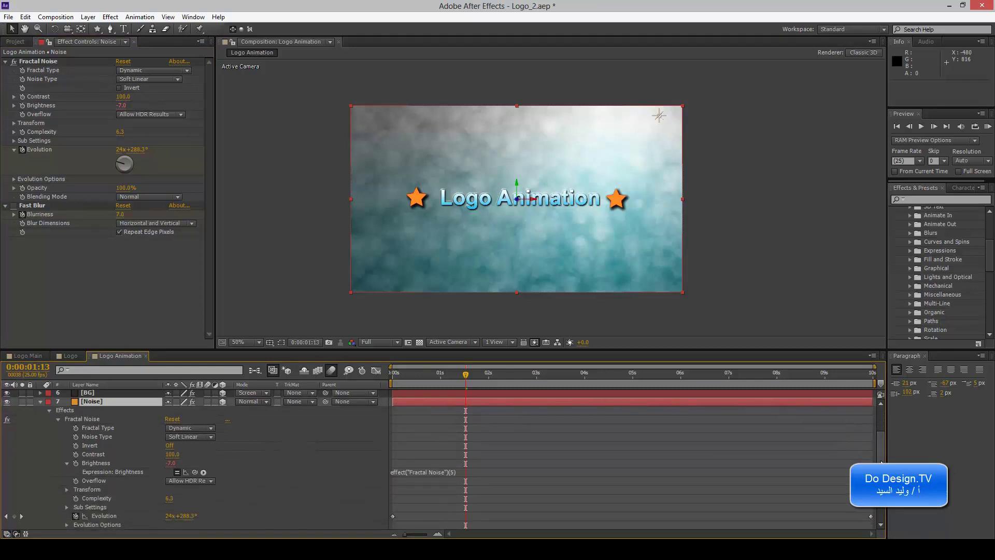
pyautogui.click(428, 472)
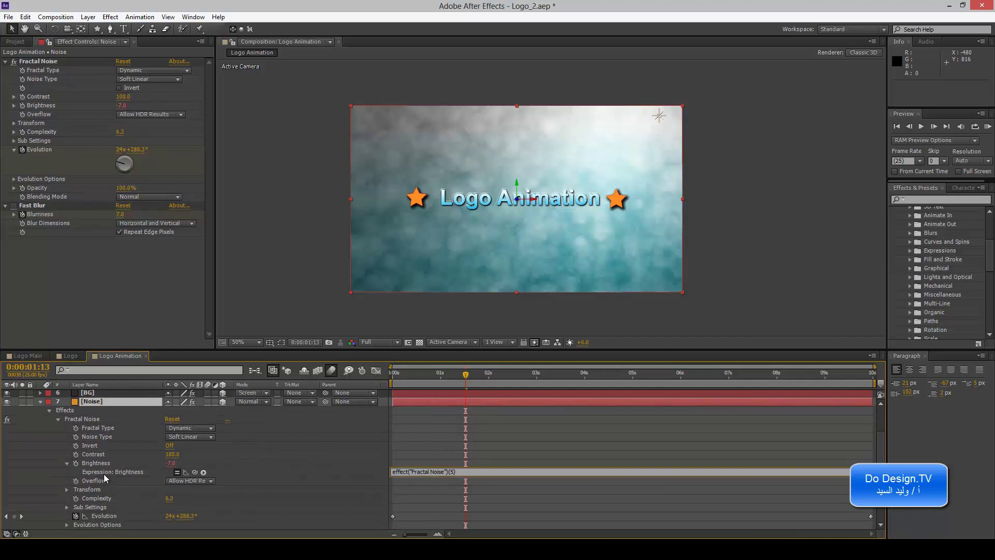
pyautogui.hotkey('ctrl', 'a')
pyautogui.write('wigg')
pyautogui.write('30')
pyautogui.click(415, 485)
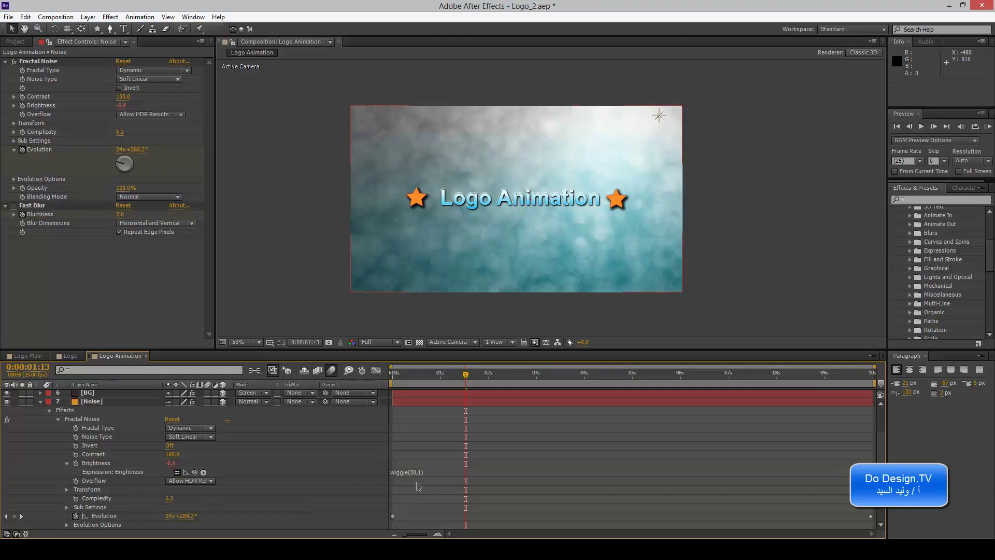
pyautogui.moveTo(459, 377)
pyautogui.mouseDown()
pyautogui.moveTo(400, 378)
pyautogui.moveTo(418, 379)
pyautogui.mouseUp()
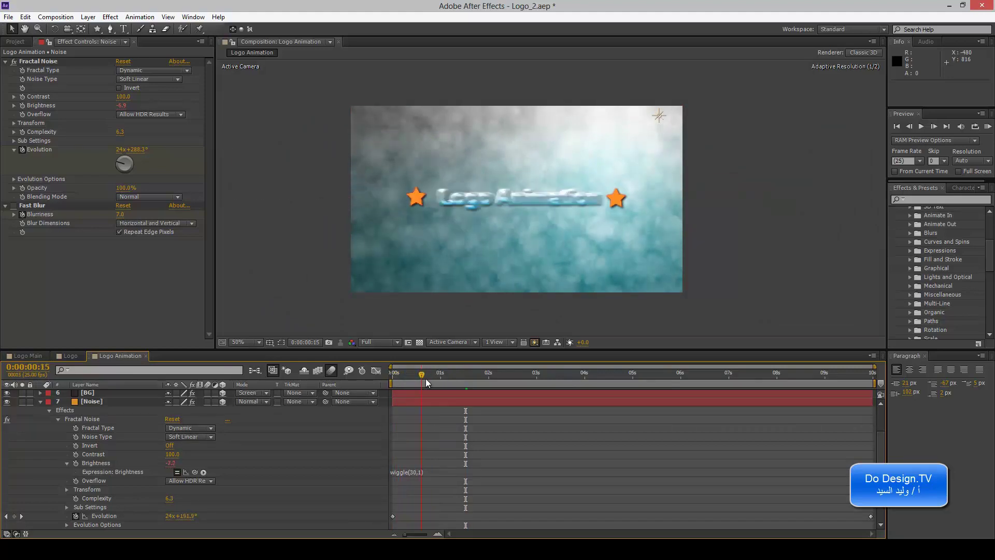
# Complete the expression as wiggle(30,20), preview the flicker, and collapse the Noise layer
pyautogui.click(422, 473)
pyautogui.click(422, 473)
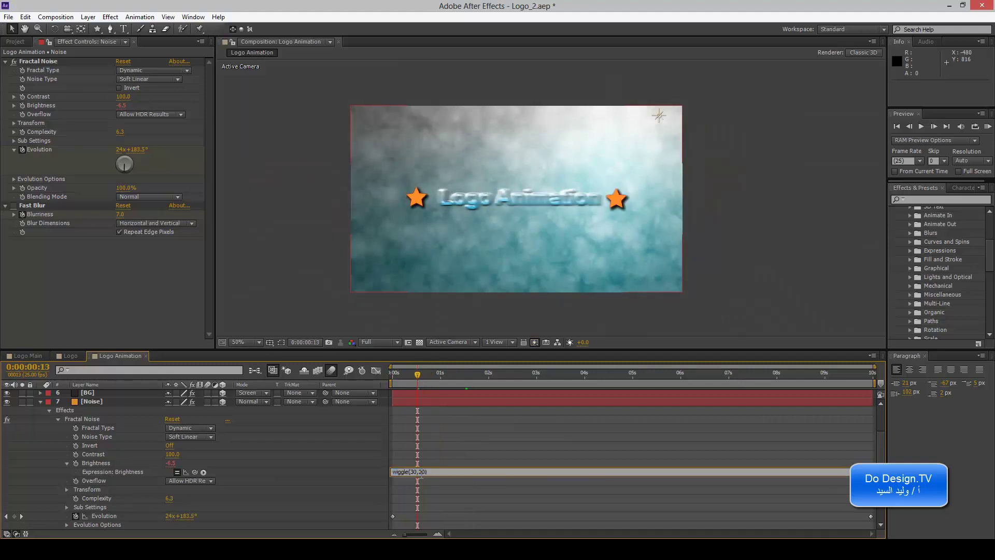
pyautogui.click(419, 490)
pyautogui.moveTo(417, 376)
pyautogui.mouseDown()
pyautogui.moveTo(428, 378)
pyautogui.moveTo(414, 377)
pyautogui.mouseUp()
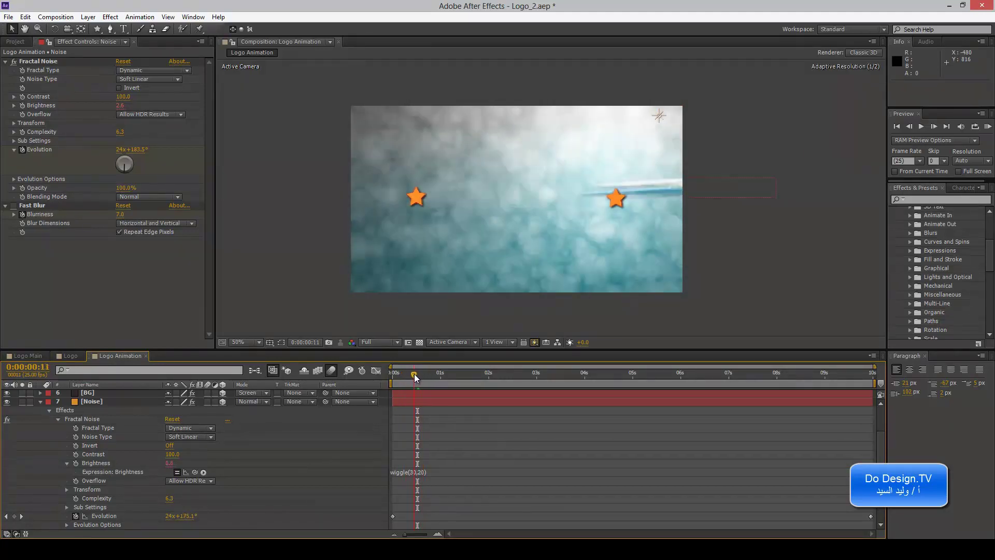
pyautogui.scroll(3, 20, 439)
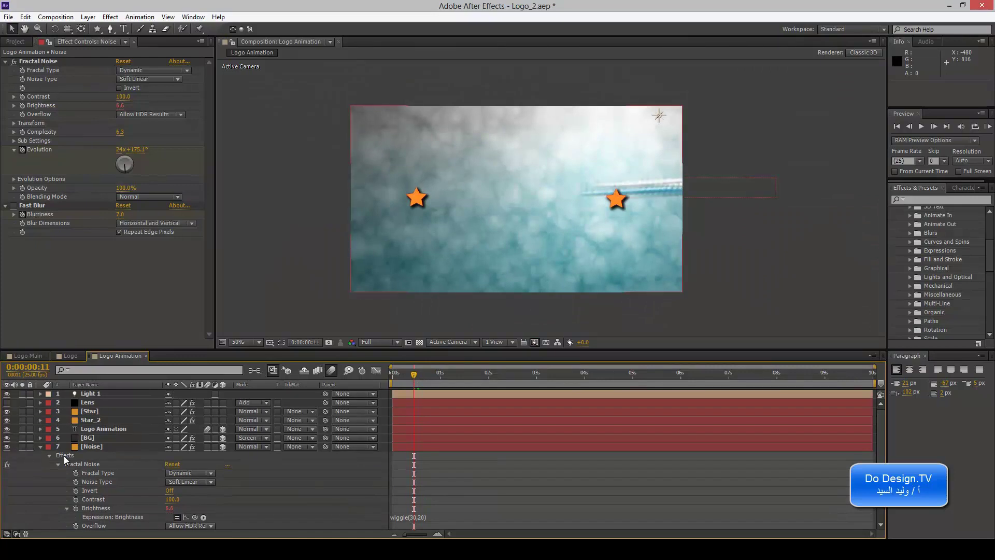
pyautogui.click(40, 447)
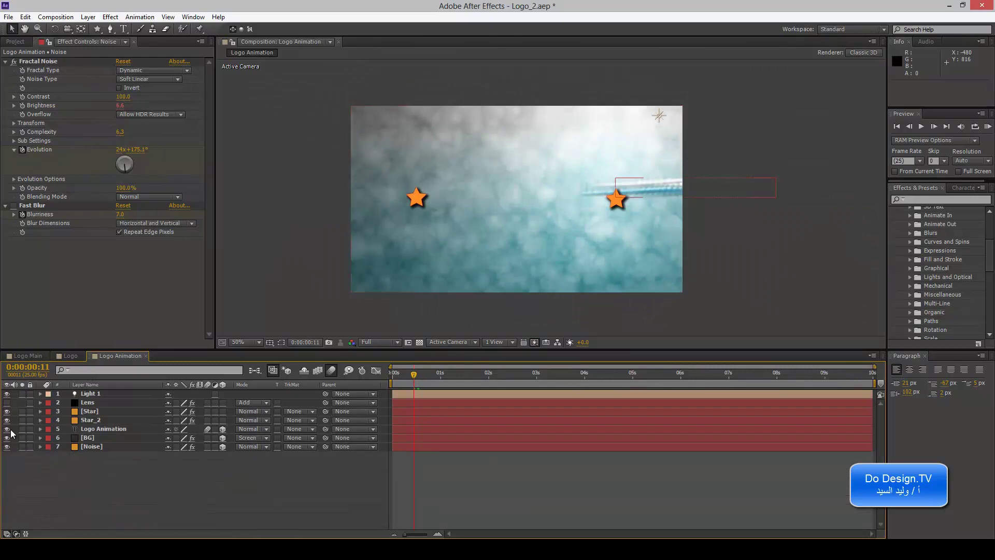
# Hide the star and Logo Animation layers and expand the Noise layer's properties
pyautogui.moveTo(7, 429); pyautogui.dragTo(7, 411)
pyautogui.moveTo(415, 377)
pyautogui.mouseDown()
pyautogui.moveTo(405, 378)
pyautogui.moveTo(781, 383)
pyautogui.moveTo(425, 383)
pyautogui.mouseUp()
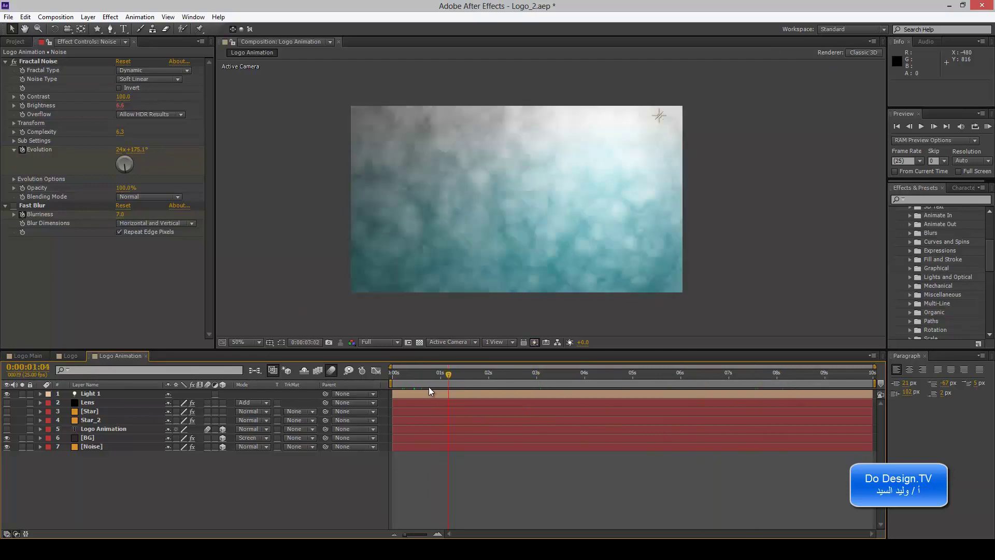
pyautogui.click(98, 446)
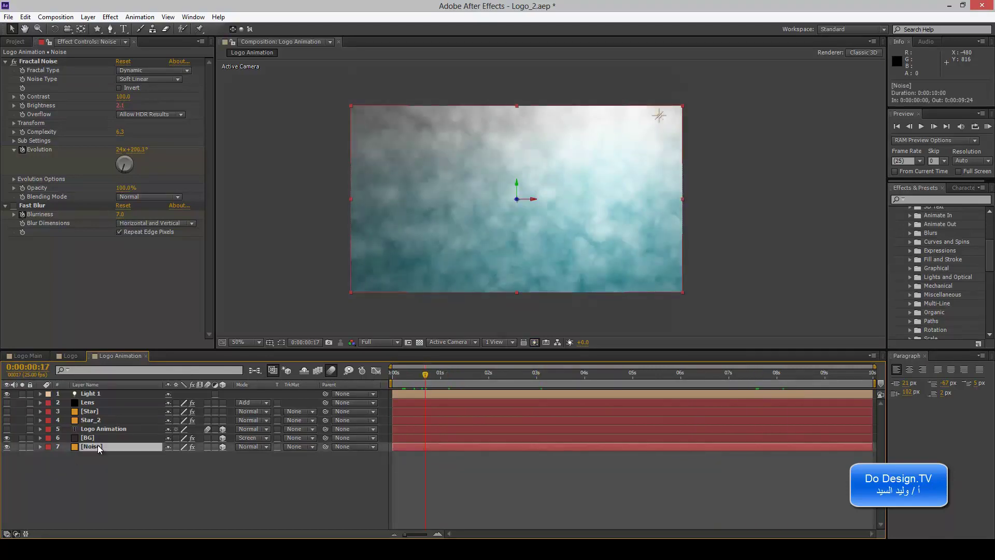
pyautogui.click(43, 451)
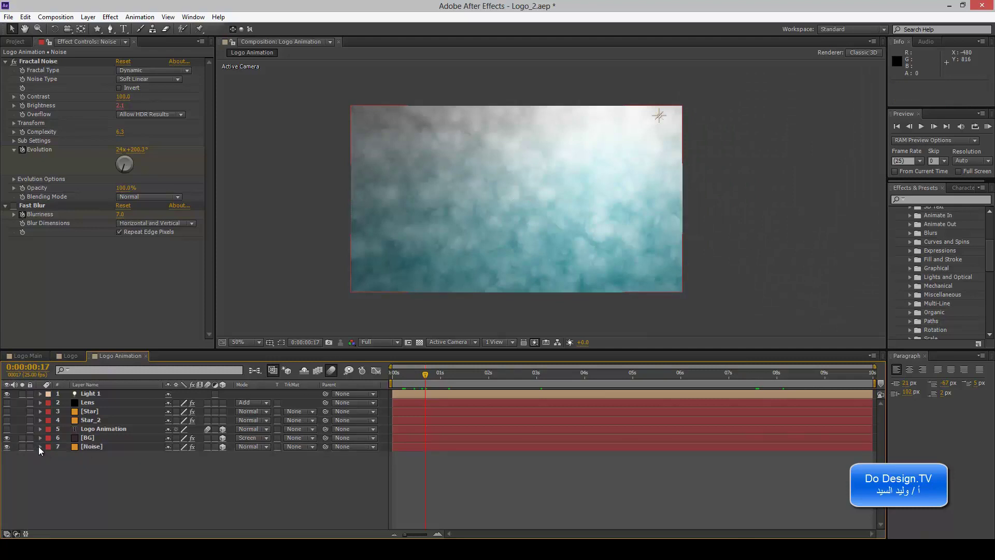
pyautogui.click(38, 446)
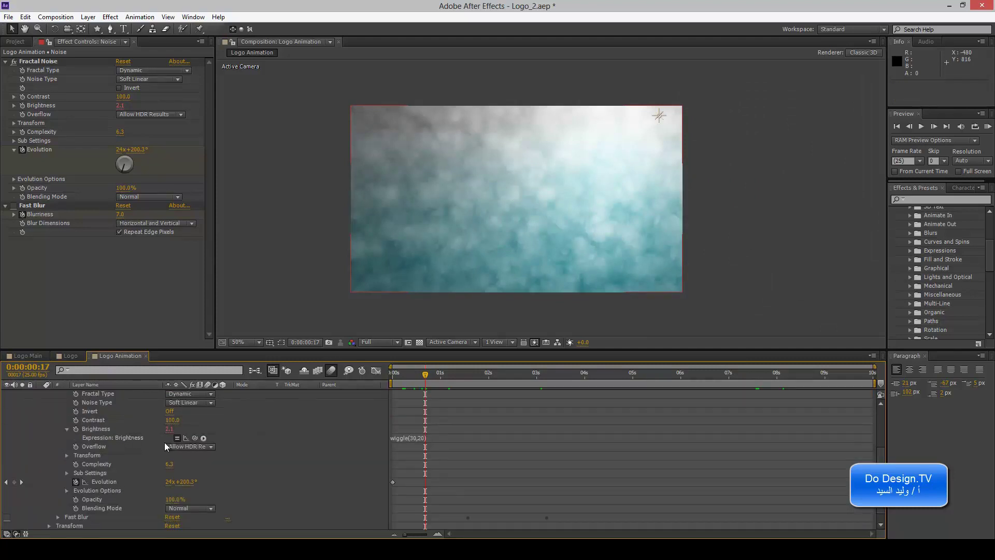
# Change the Brightness expression to wiggle(60,20), then raise the amplitude to wiggle(60,50)
pyautogui.click(428, 439)
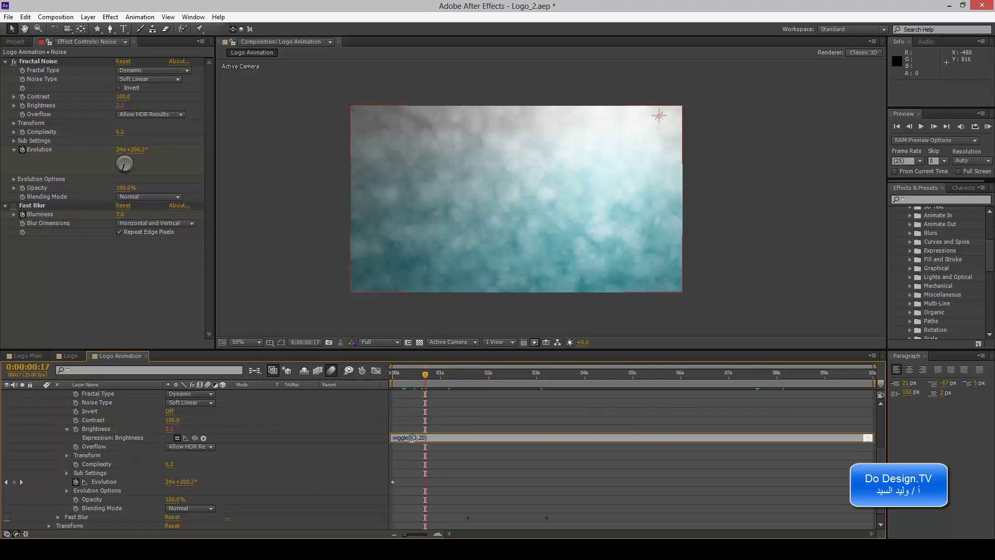
pyautogui.write('6')
pyautogui.write('0')
pyautogui.press('KP_Enter')
pyautogui.moveTo(424, 374)
pyautogui.mouseDown()
pyautogui.moveTo(404, 374)
pyautogui.moveTo(445, 374)
pyautogui.mouseUp()
pyautogui.click(422, 438)
pyautogui.doubleClick(421, 438)
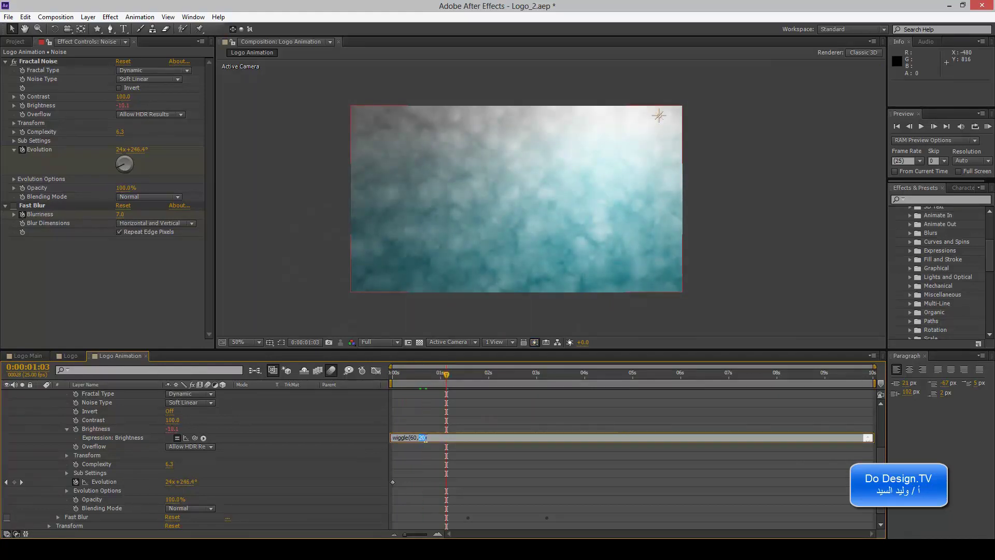
pyautogui.write('50')
pyautogui.press('KP_Enter')
pyautogui.moveTo(423, 374); pyautogui.dragTo(496, 377)
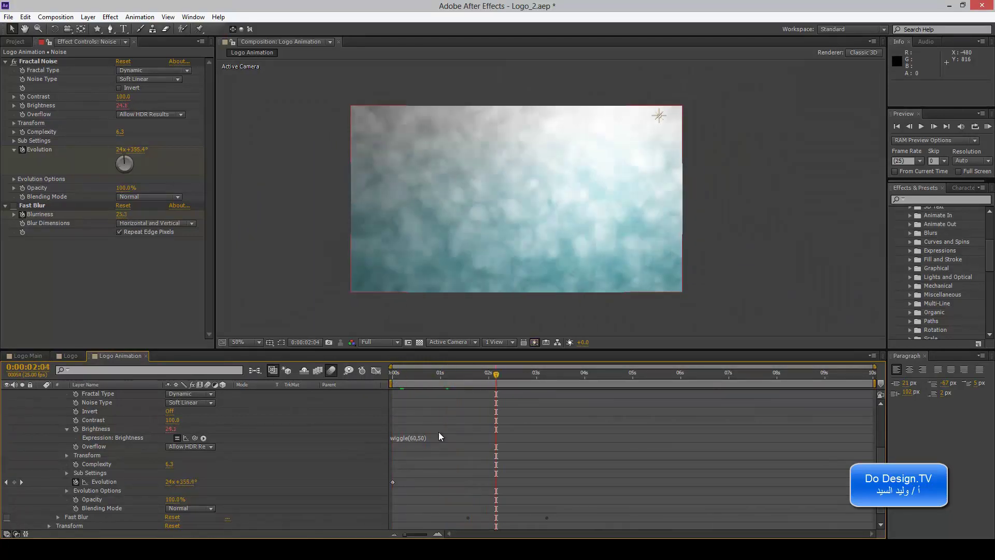
# Increase the amplitude to wiggle(60,90) and preview the stronger flicker
pyautogui.click(423, 438)
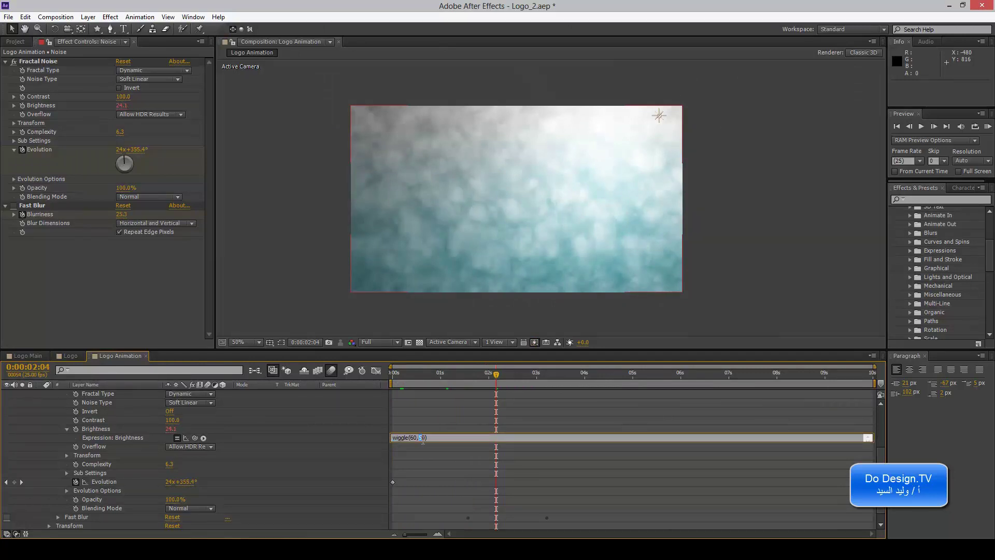
pyautogui.write('9')
pyautogui.press('KP_Enter')
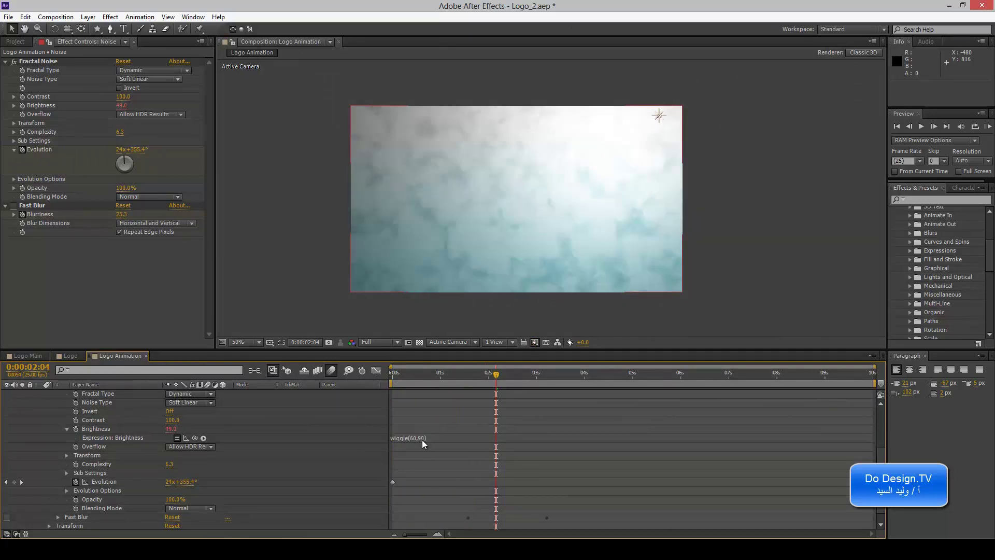
pyautogui.moveTo(430, 374)
pyautogui.mouseDown()
pyautogui.moveTo(406, 375)
pyautogui.moveTo(479, 376)
pyautogui.mouseUp()
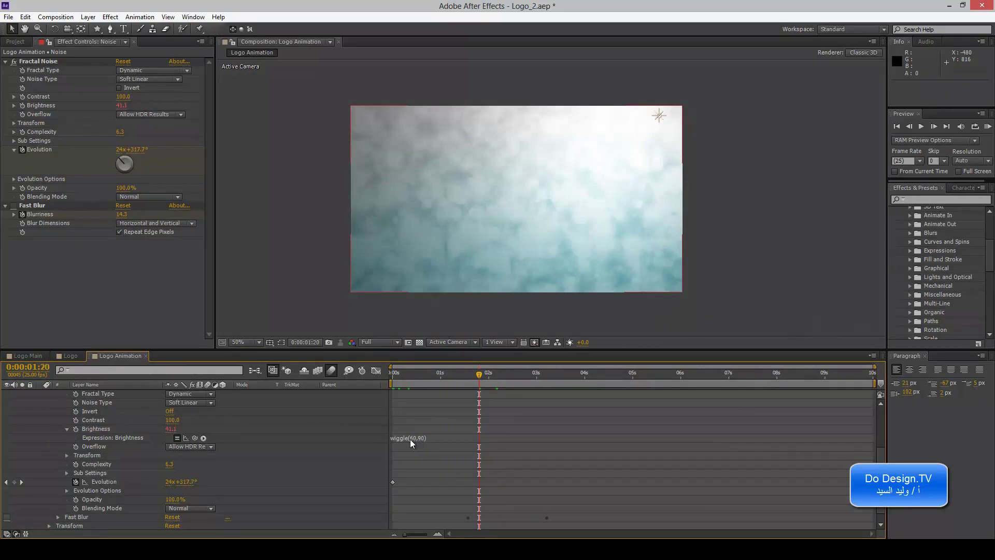
pyautogui.moveTo(443, 382)
pyautogui.mouseDown()
pyautogui.moveTo(435, 377)
pyautogui.moveTo(521, 374)
pyautogui.moveTo(407, 385)
pyautogui.moveTo(445, 383)
pyautogui.mouseUp()
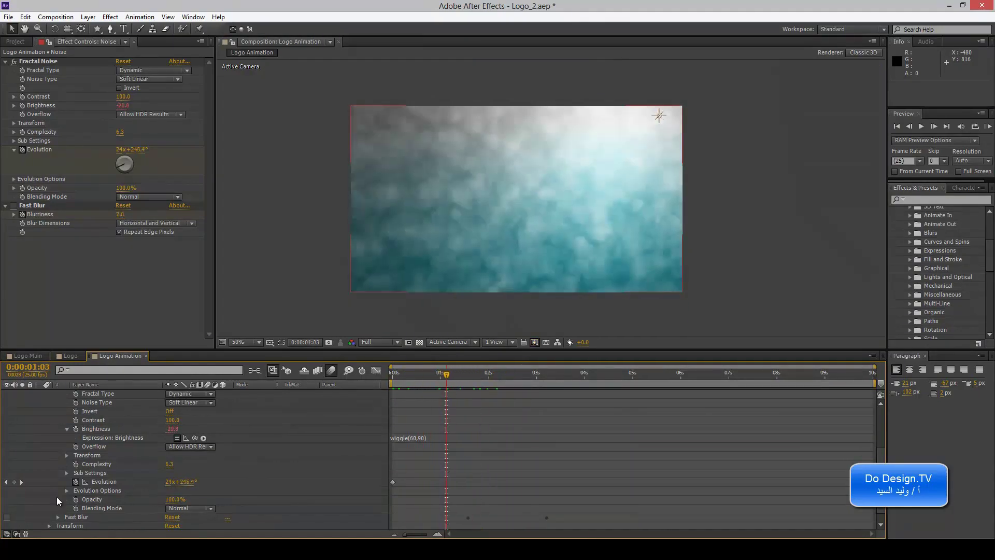
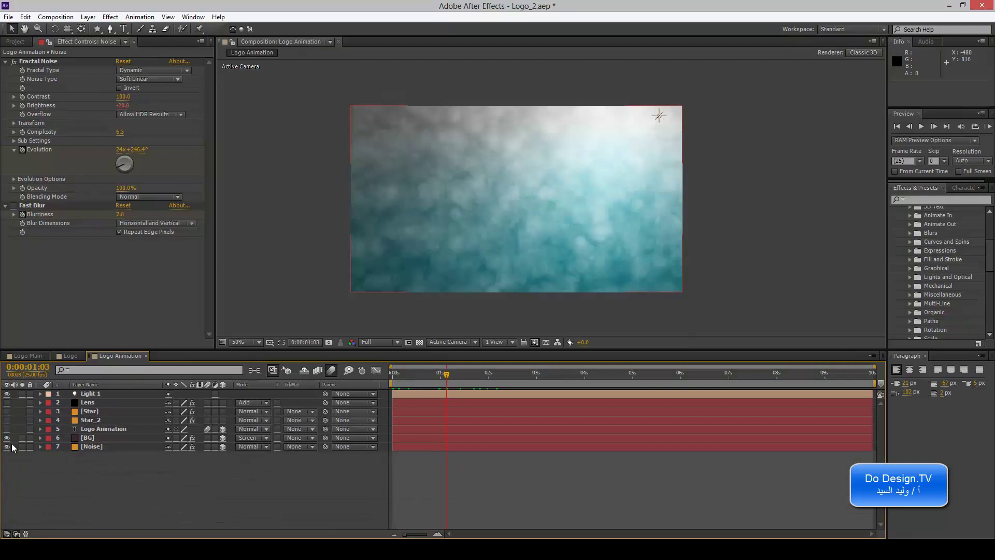
# Turn the star and Logo Animation text layers back on and preview the start
pyautogui.moveTo(7, 430); pyautogui.dragTo(7, 402)
pyautogui.moveTo(434, 380)
pyautogui.mouseDown()
pyautogui.moveTo(421, 376)
pyautogui.moveTo(689, 383)
pyautogui.moveTo(585, 378)
pyautogui.mouseUp()
pyautogui.click(104, 428)
pyautogui.click(104, 430)
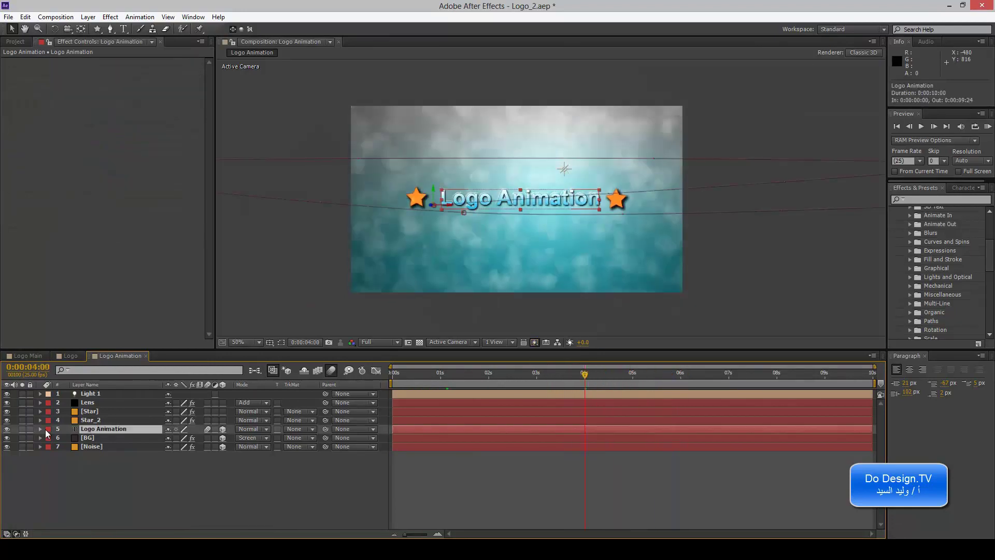
# Enable the wiggle(60,90) Brightness expression on the [Noise] layer's Fractal Noise and preview the flicker
pyautogui.click(59, 447)
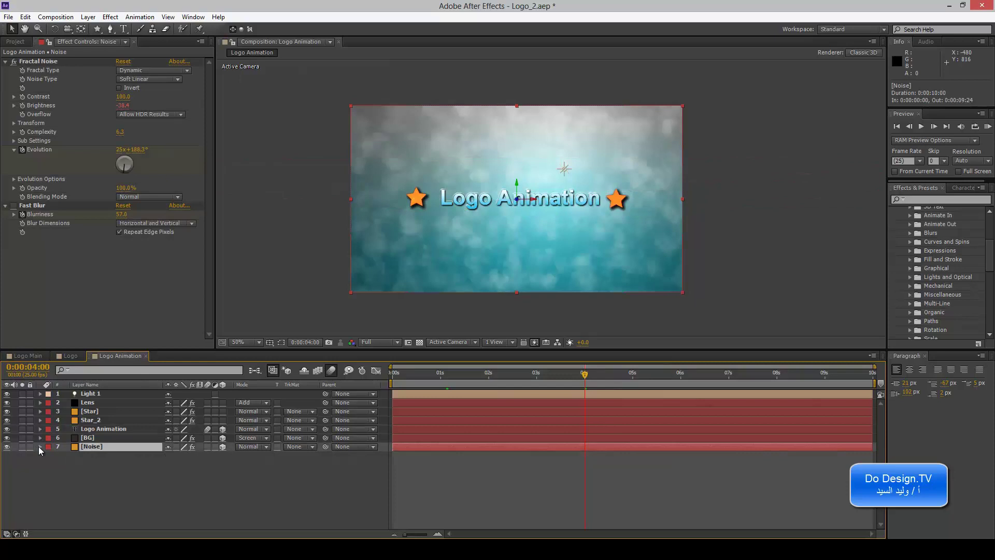
pyautogui.click(39, 447)
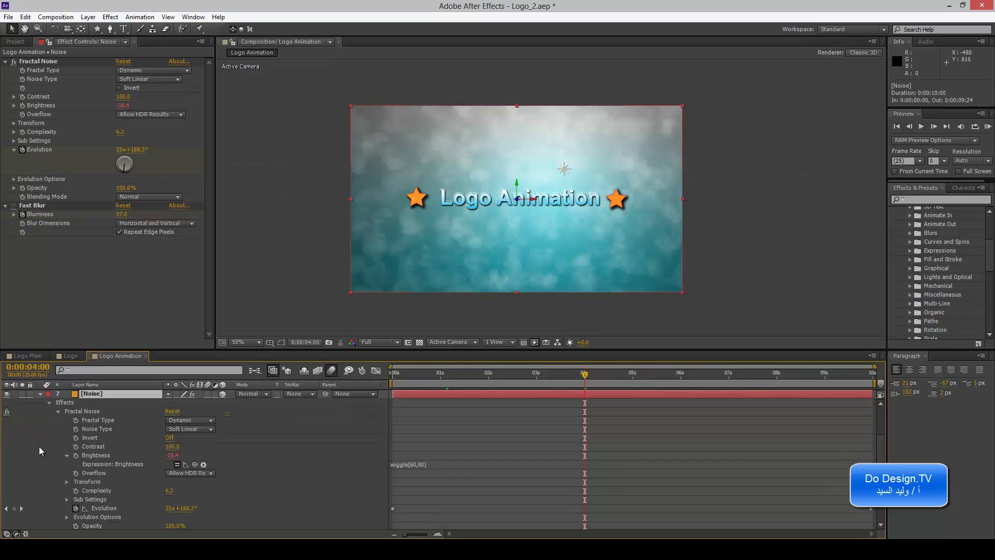
pyautogui.click(178, 464)
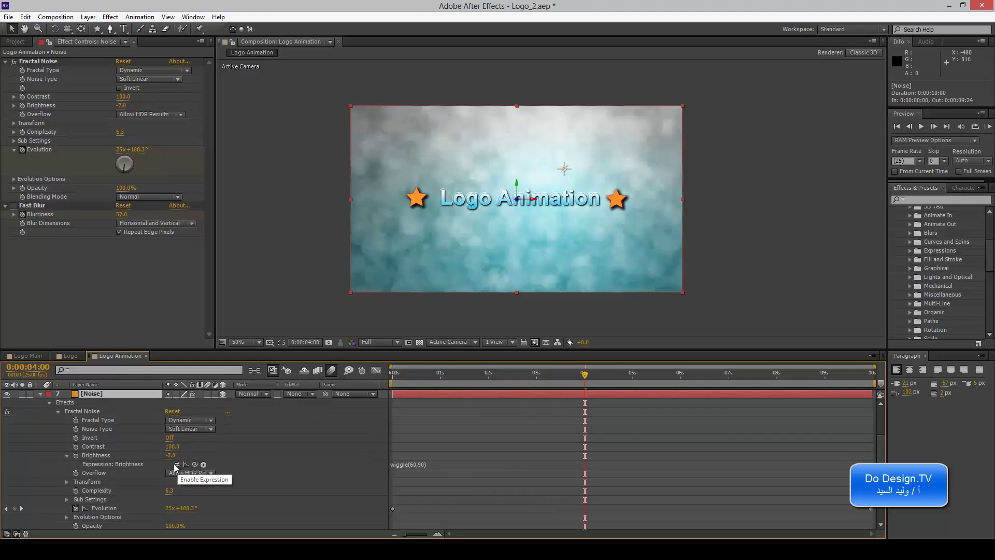
pyautogui.moveTo(539, 378)
pyautogui.mouseDown()
pyautogui.moveTo(409, 378)
pyautogui.moveTo(750, 375)
pyautogui.moveTo(552, 378)
pyautogui.mouseUp()
pyautogui.scroll(3, 64, 474)
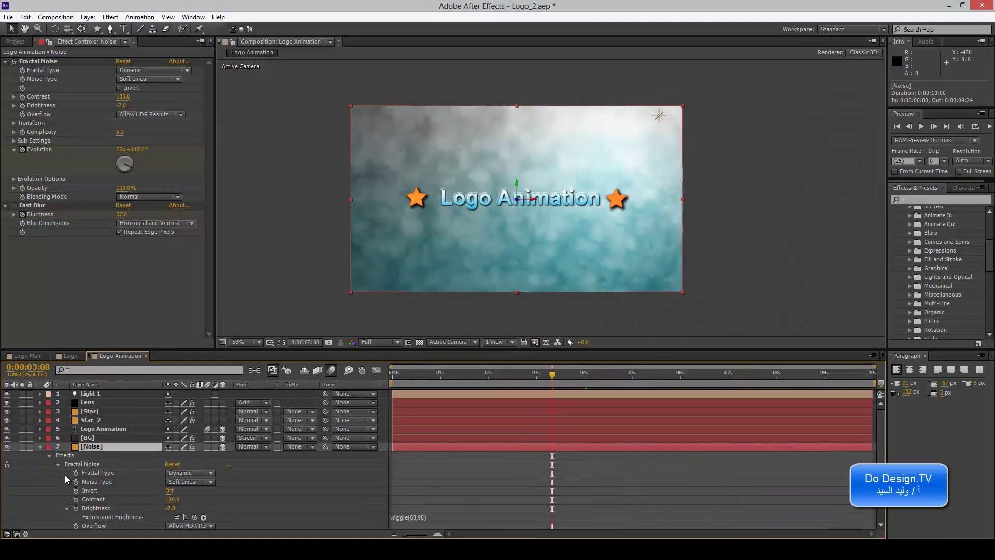
pyautogui.click(40, 447)
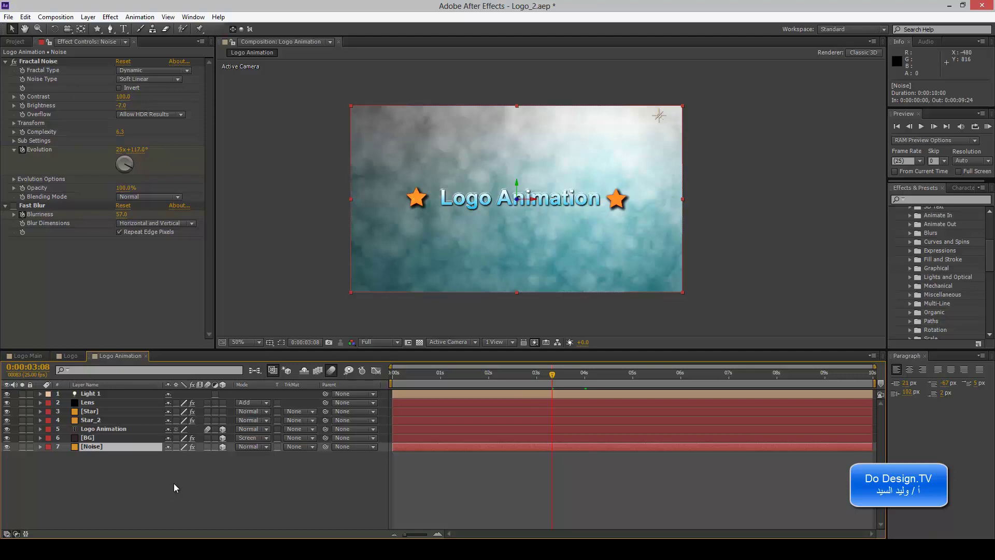
# With Light 1 selected, add a Null Object layer, Null 2, at the top of the comp
pyautogui.click(103, 394)
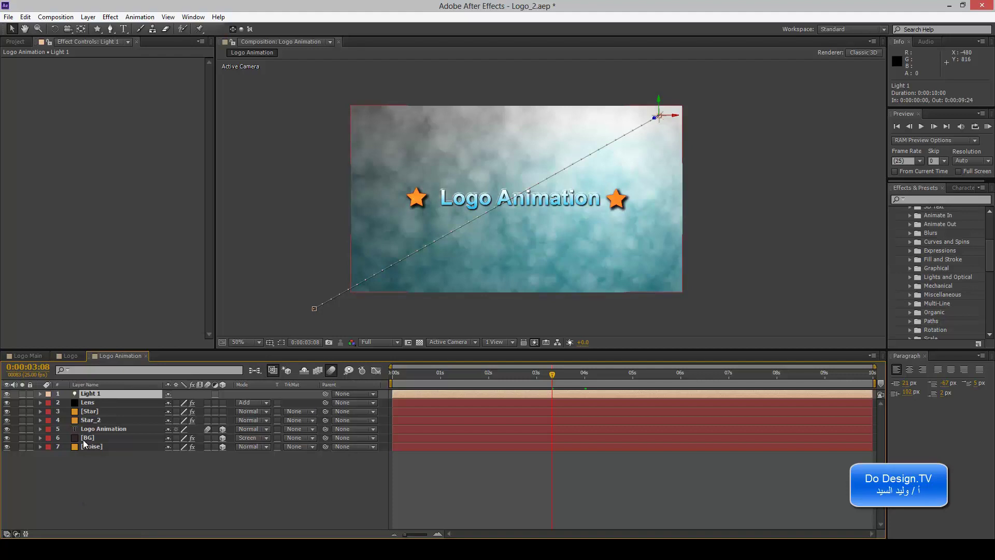
pyautogui.click(309, 265)
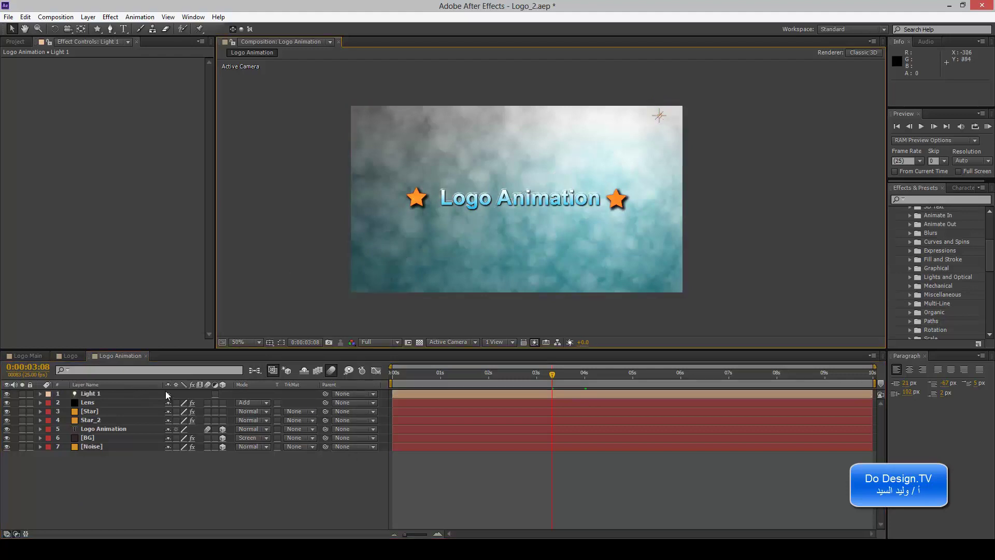
pyautogui.click(134, 396)
pyautogui.click(88, 17)
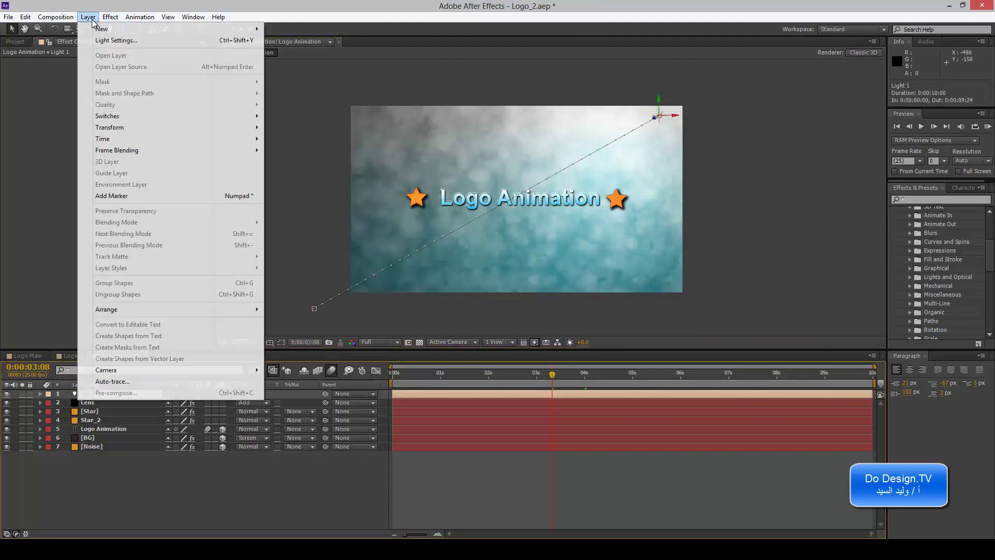
pyautogui.moveTo(150, 30)
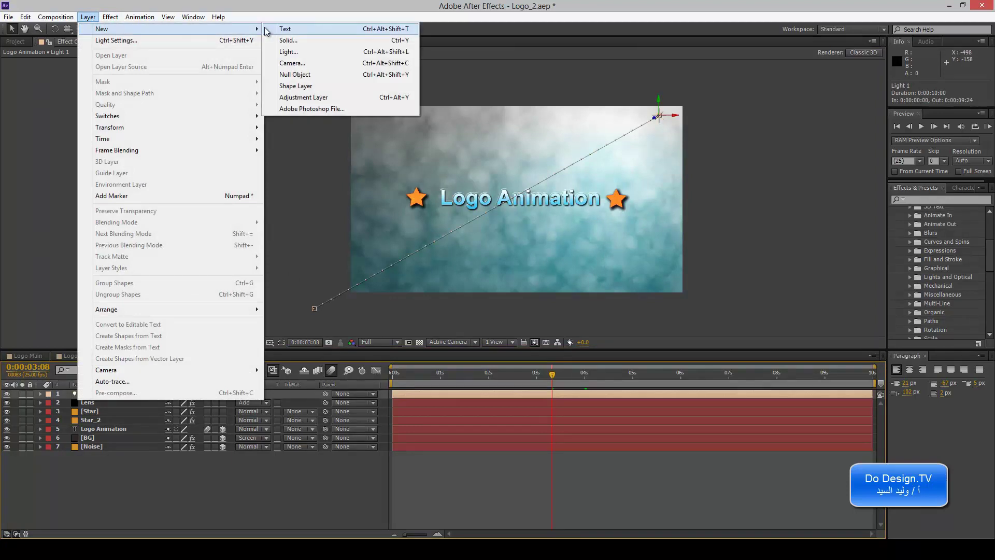
pyautogui.click(296, 76)
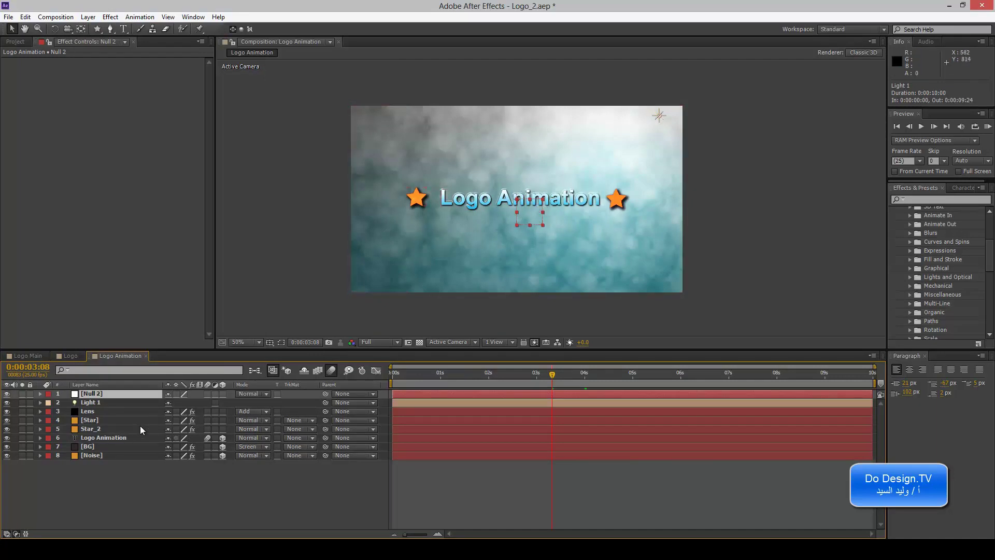
# Make Null 2 a 3D layer and place it above the frame's top edge at the first frame
pyautogui.click(222, 394)
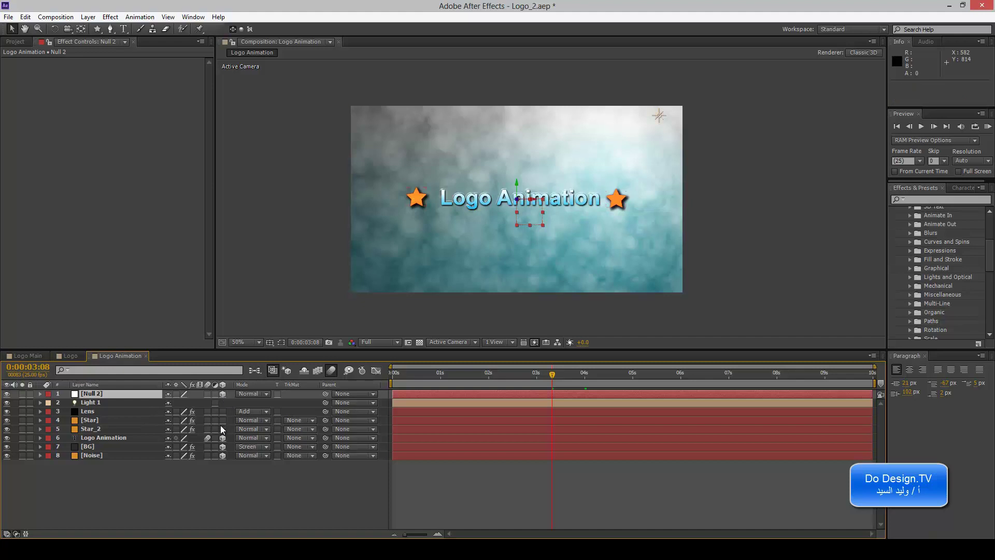
pyautogui.moveTo(534, 202)
pyautogui.mouseDown()
pyautogui.moveTo(417, 203)
pyautogui.moveTo(617, 211)
pyautogui.mouseUp()
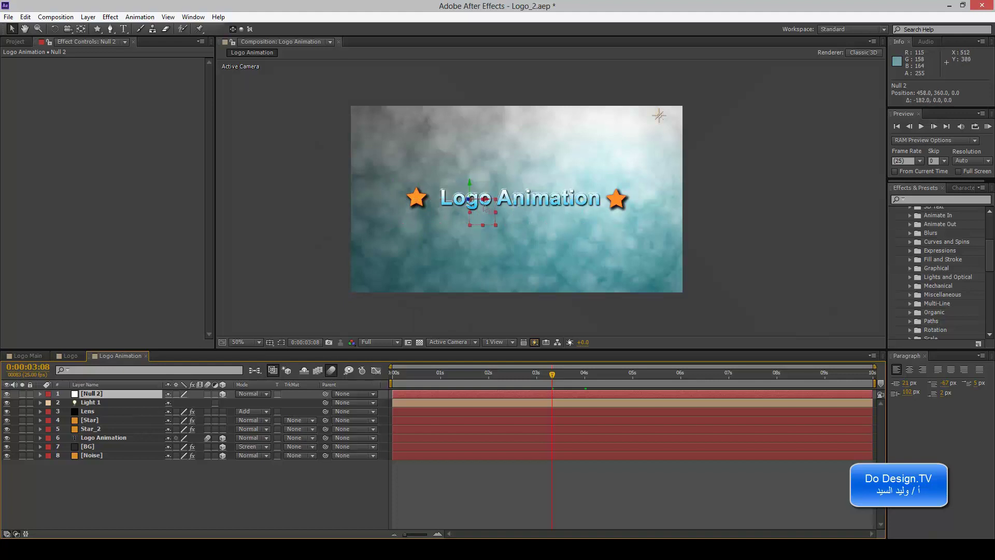
pyautogui.moveTo(599, 190); pyautogui.dragTo(599, 98)
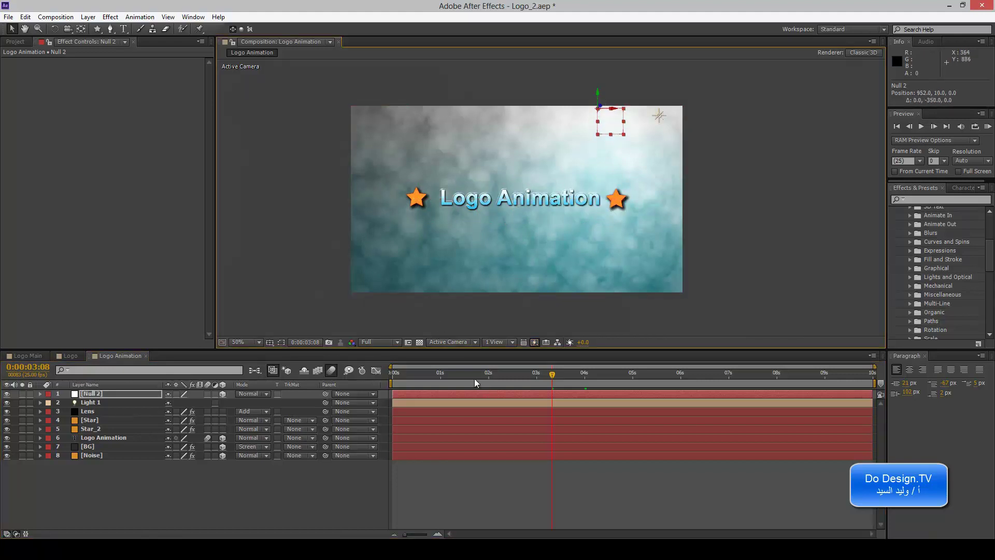
pyautogui.press('Home')
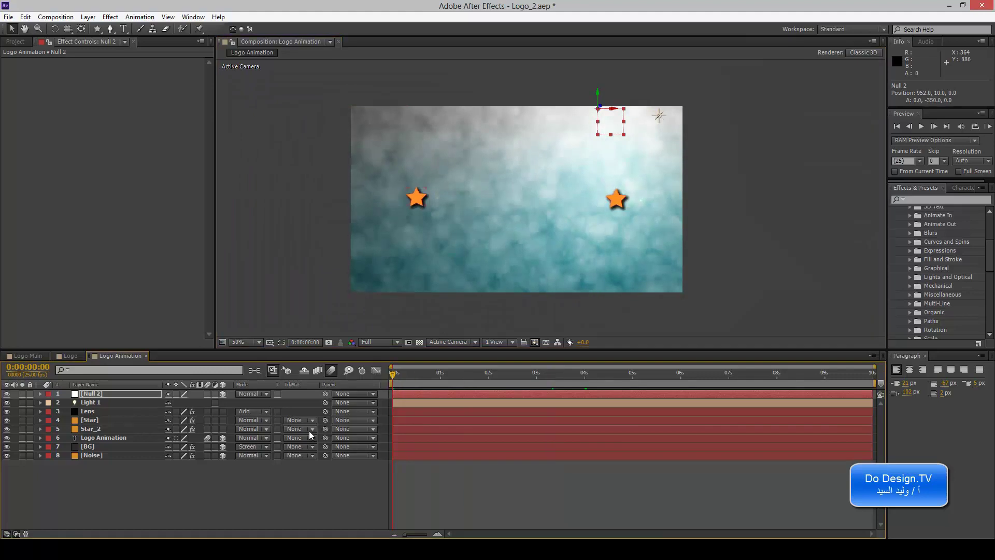
pyautogui.press('p')
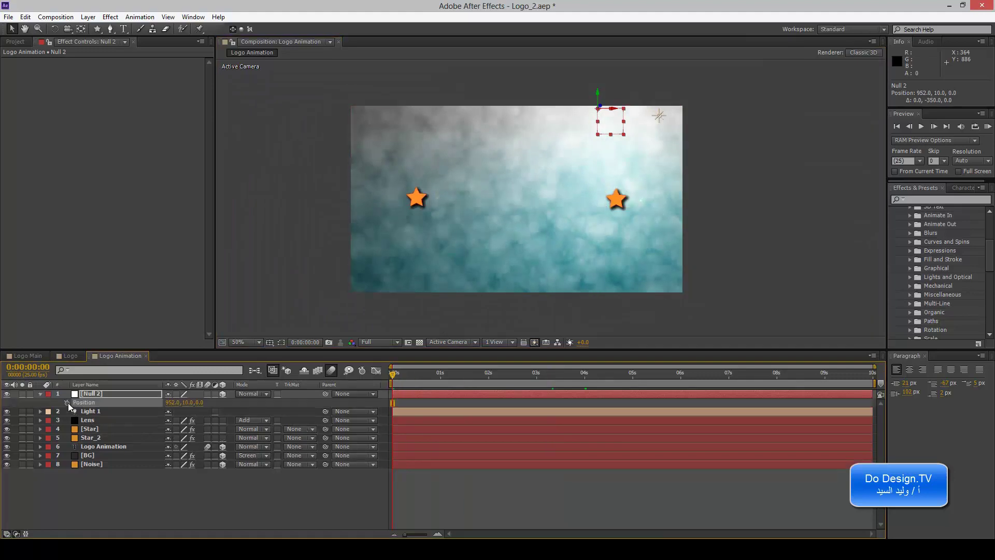
pyautogui.moveTo(393, 373)
pyautogui.mouseDown()
pyautogui.moveTo(460, 380)
pyautogui.moveTo(449, 379)
pyautogui.mouseUp()
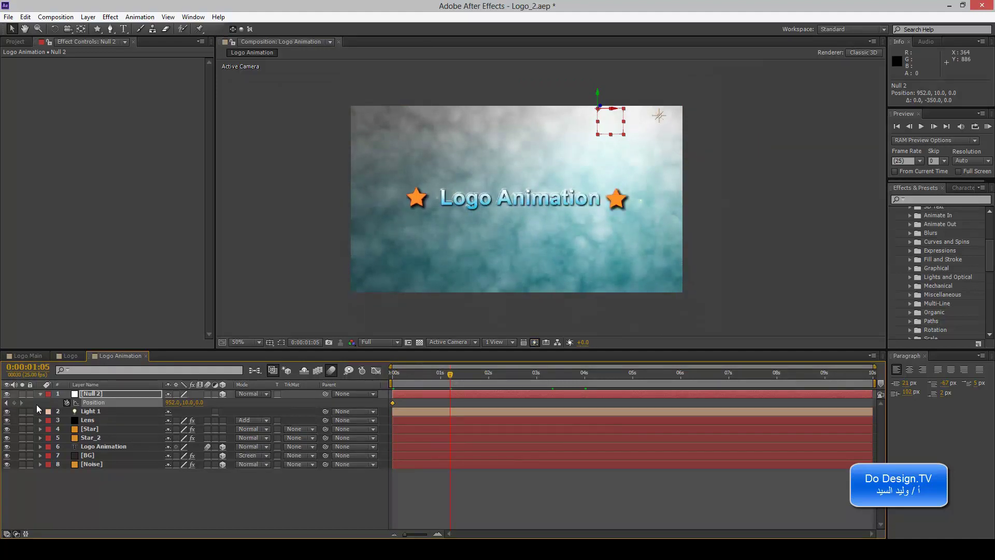
pyautogui.click(453, 375)
pyautogui.moveTo(599, 99); pyautogui.dragTo(600, 111)
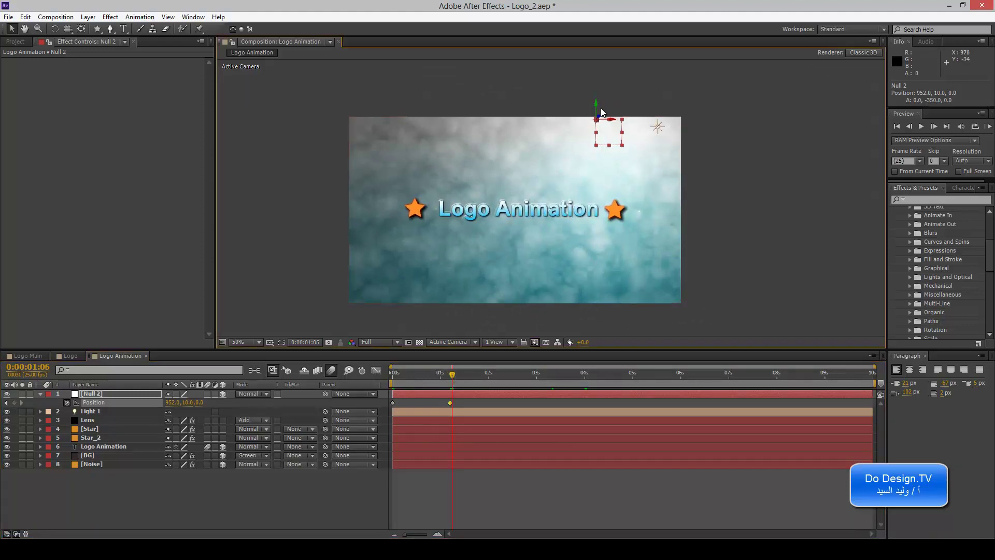
pyautogui.moveTo(452, 374); pyautogui.dragTo(394, 375)
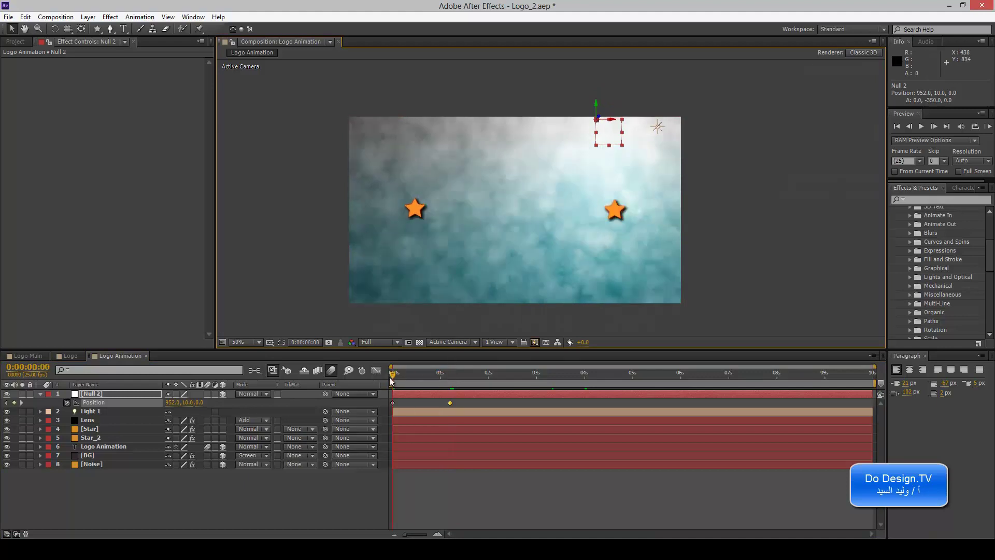
pyautogui.moveTo(596, 105); pyautogui.dragTo(603, 34)
# At about 0:00:01:09, drag Null 2 down to the stars' height (952,362,0) to keyframe Position
pyautogui.moveTo(393, 374); pyautogui.dragTo(450, 375)
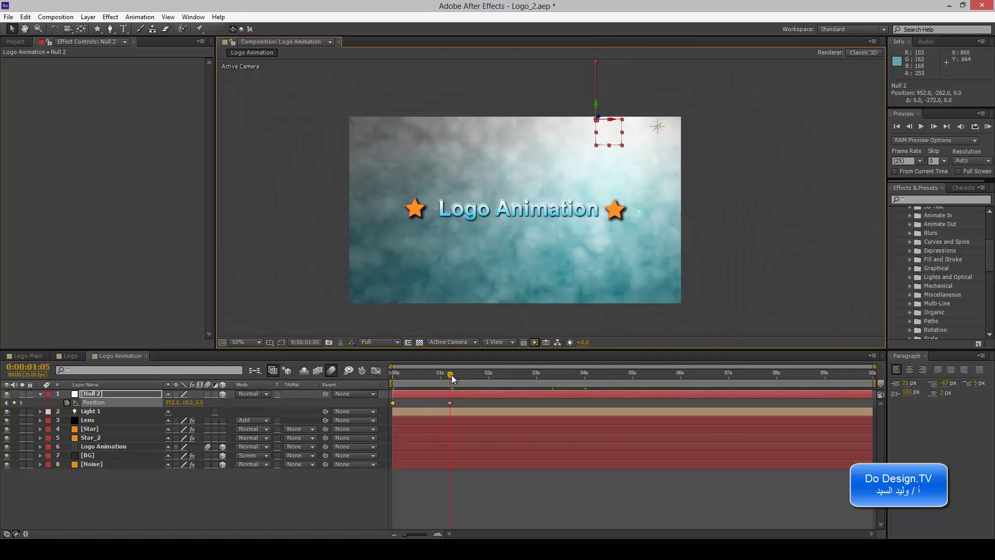
pyautogui.moveTo(598, 135)
pyautogui.mouseDown()
pyautogui.moveTo(569, 185)
pyautogui.moveTo(569, 94)
pyautogui.mouseUp()
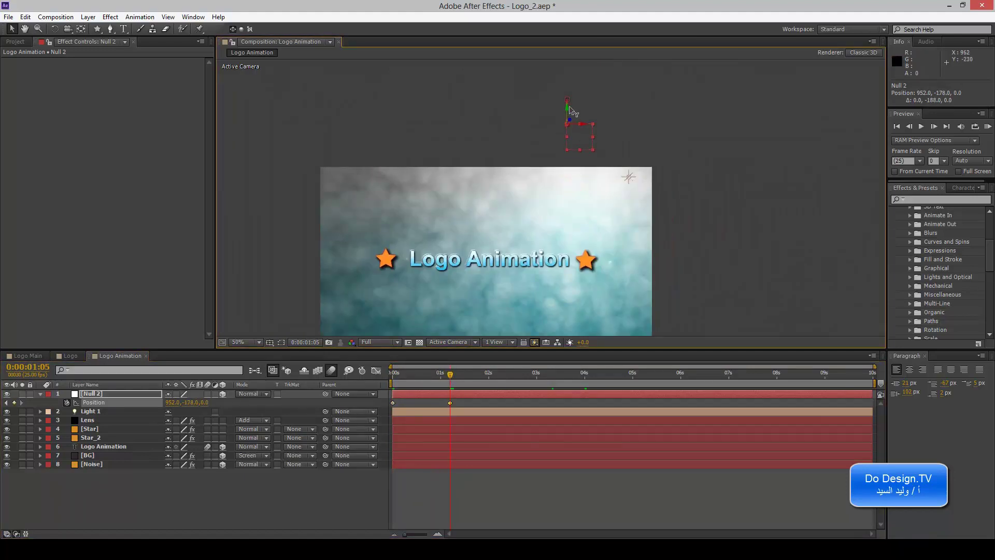
pyautogui.click(455, 377)
pyautogui.moveTo(455, 380); pyautogui.dragTo(458, 379)
pyautogui.moveTo(580, 77); pyautogui.dragTo(581, 234)
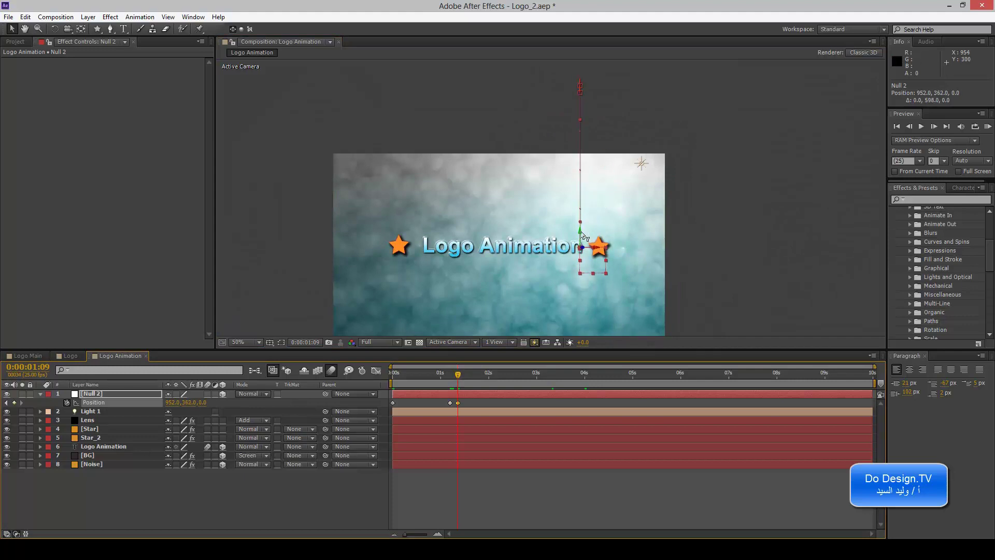
pyautogui.moveTo(458, 380); pyautogui.dragTo(379, 385)
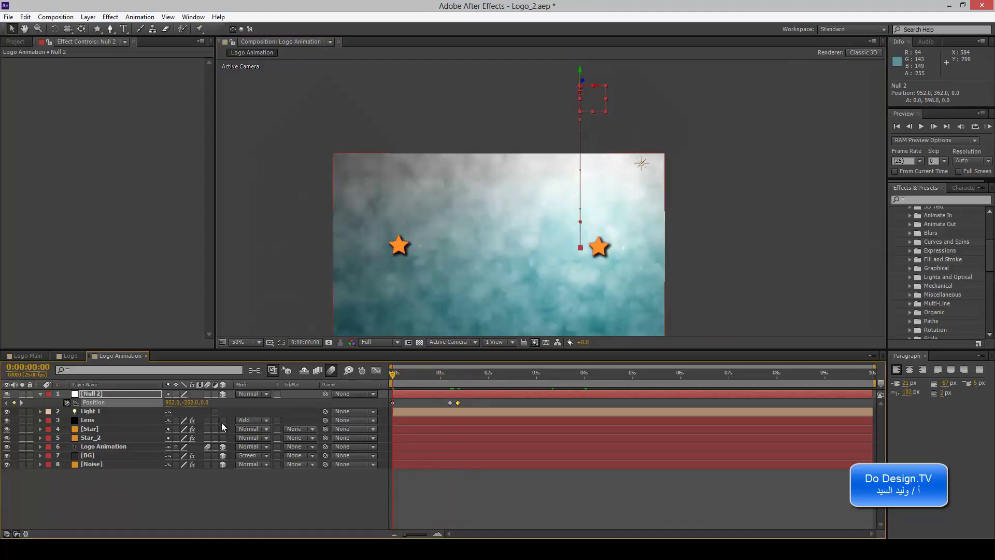
# Pick-whip Star_2's Parent to Null 2, then scrub the timeline to check the star drops
pyautogui.click(114, 428)
pyautogui.click(114, 436)
pyautogui.click(114, 429)
pyautogui.click(114, 436)
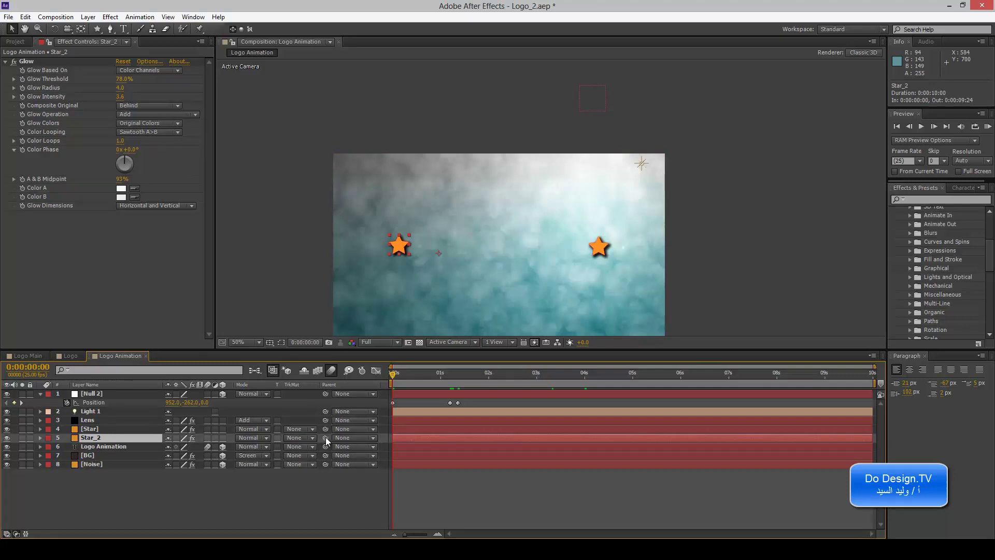
pyautogui.moveTo(326, 437); pyautogui.dragTo(64, 381)
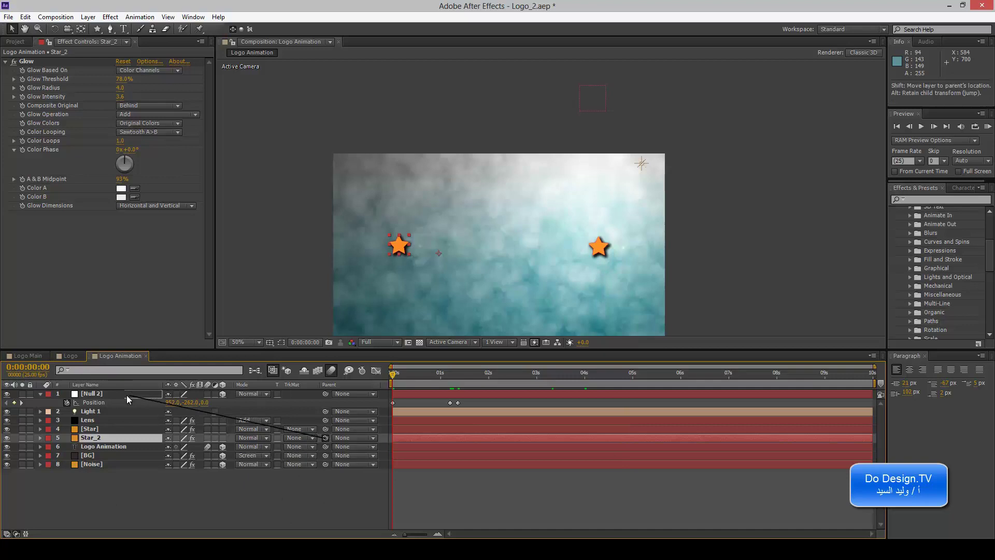
pyautogui.moveTo(64, 381); pyautogui.dragTo(87, 393)
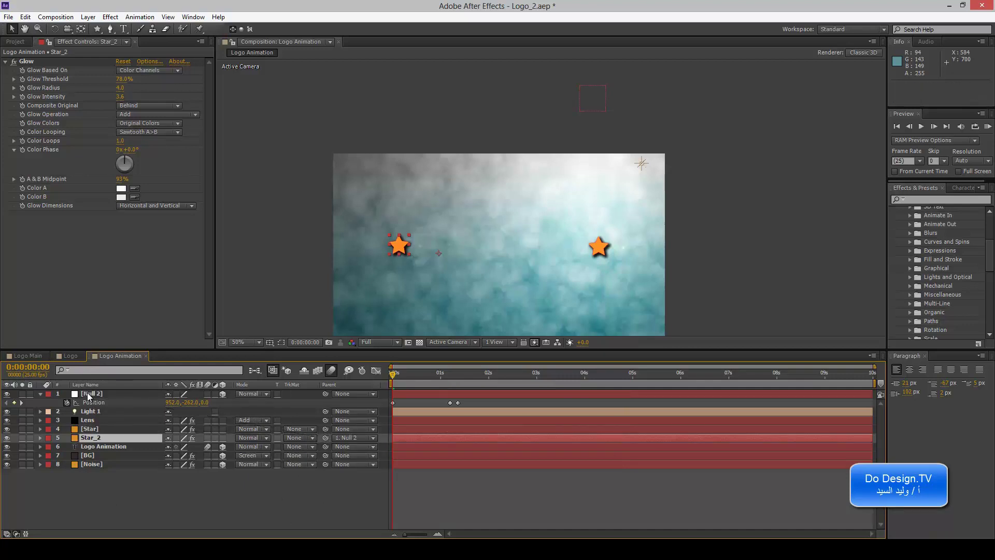
pyautogui.moveTo(395, 373); pyautogui.dragTo(448, 377)
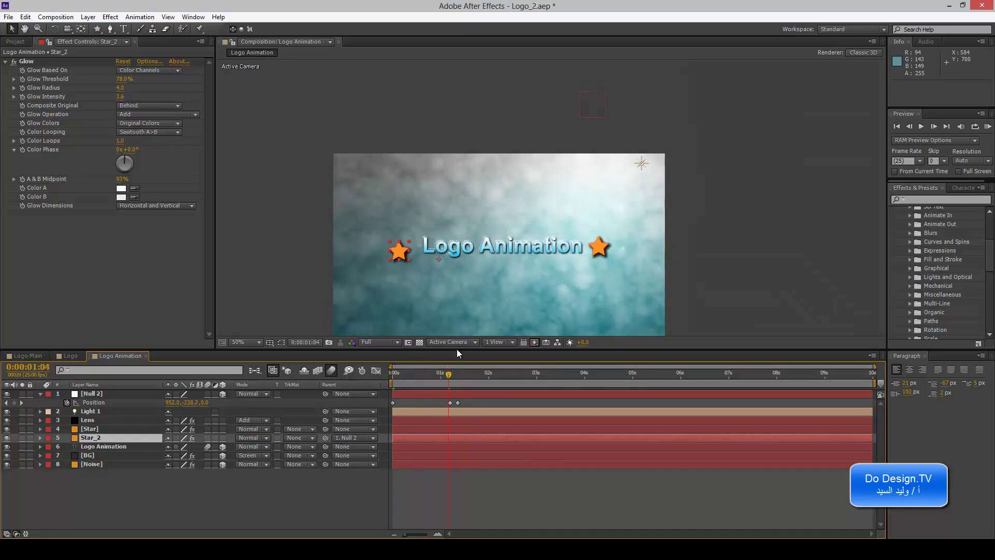
pyautogui.press(',')
pyautogui.press(',')
pyautogui.moveTo(449, 377)
pyautogui.mouseDown()
pyautogui.moveTo(428, 378)
pyautogui.moveTo(474, 378)
pyautogui.moveTo(381, 375)
pyautogui.mouseUp()
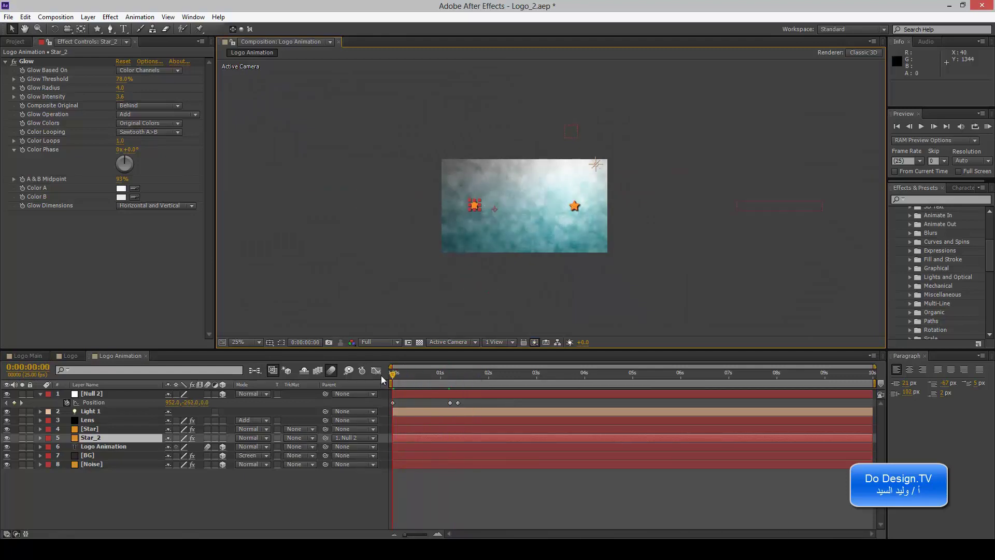
pyautogui.press('.')
pyautogui.press('.')
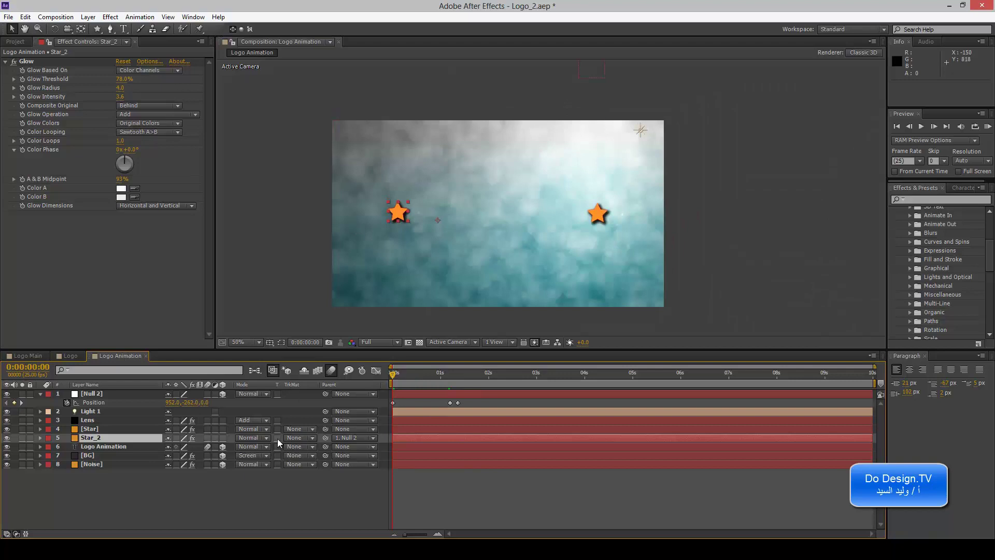
# Set Star_2's Parent to None so it is no longer attached to Null 2
pyautogui.click(352, 437)
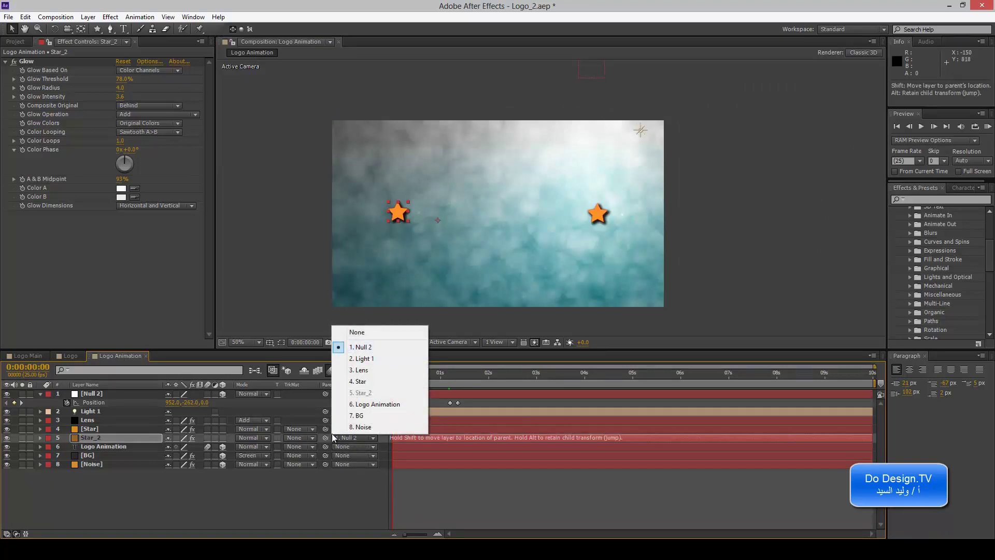
pyautogui.click(361, 337)
pyautogui.click(354, 439)
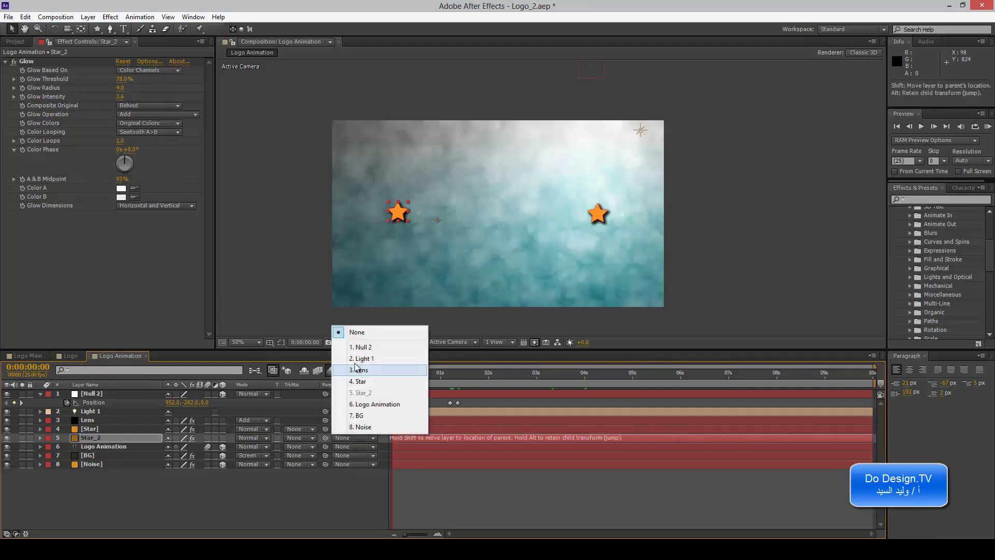
pyautogui.click(360, 347)
pyautogui.click(360, 439)
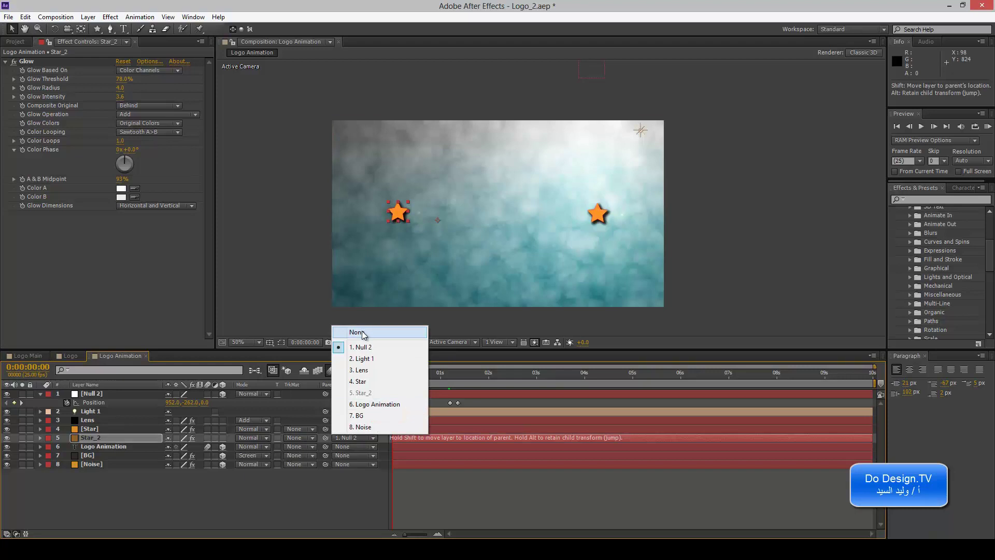
pyautogui.click(362, 333)
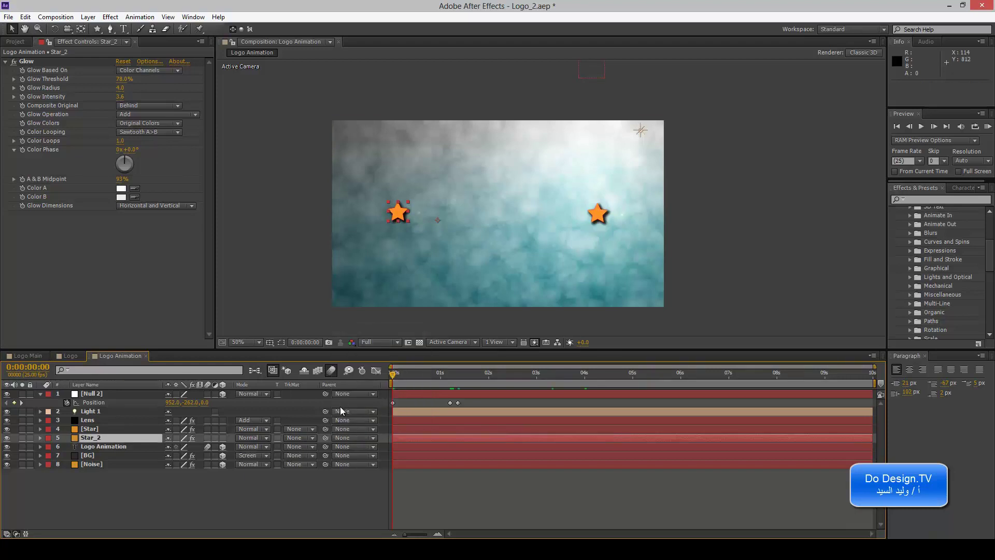
# Move both star layers up above the frame, then parent the Star layer to Null 2
pyautogui.keyDown('shift'); pyautogui.click(111, 427); pyautogui.keyUp('shift')
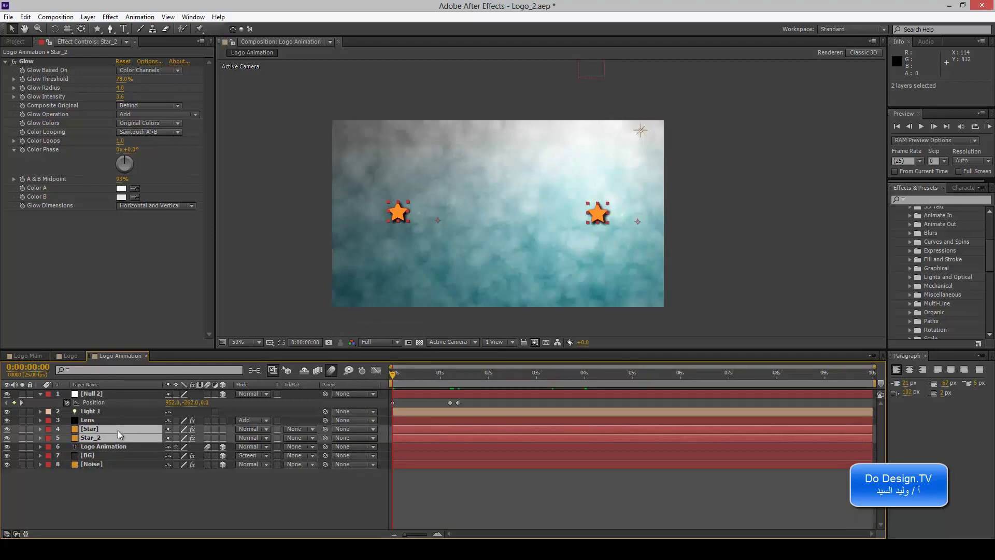
pyautogui.press(',')
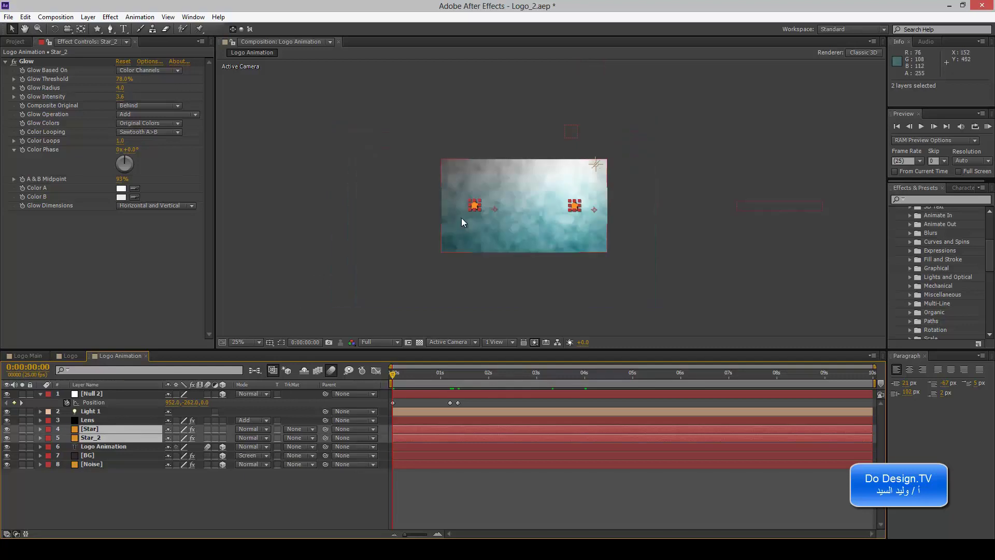
pyautogui.moveTo(472, 209); pyautogui.dragTo(477, 204)
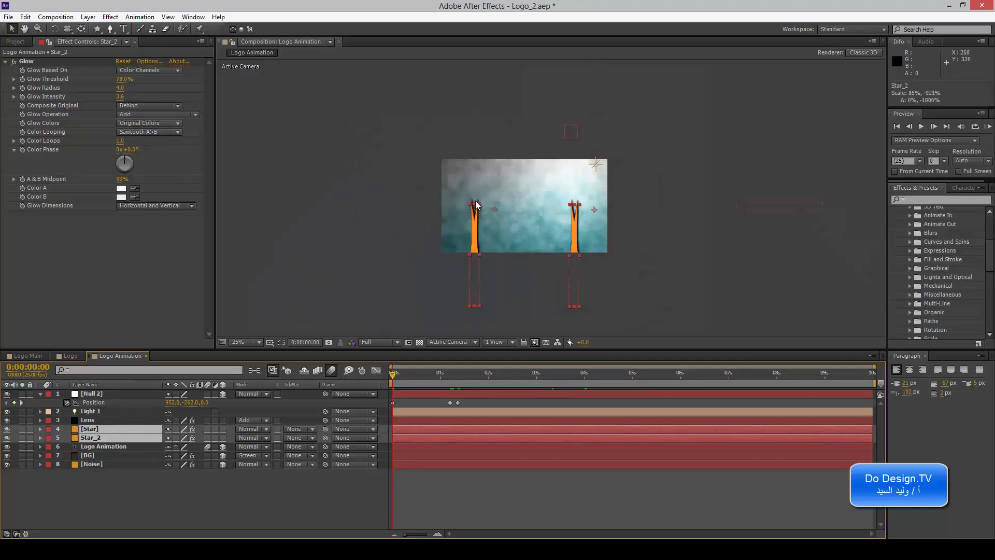
pyautogui.hotkey('ctrl', 'z')
pyautogui.press('.')
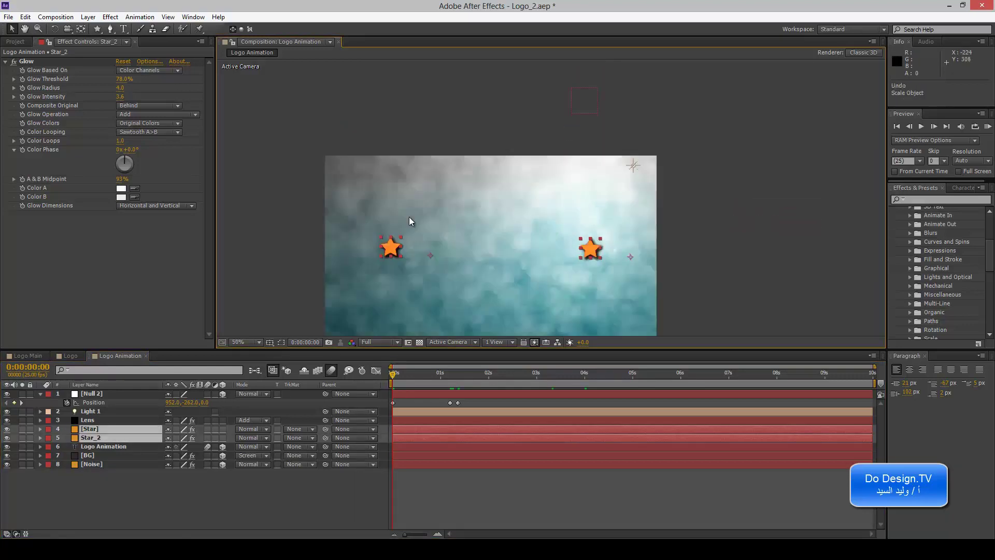
pyautogui.moveTo(392, 256); pyautogui.dragTo(406, 101)
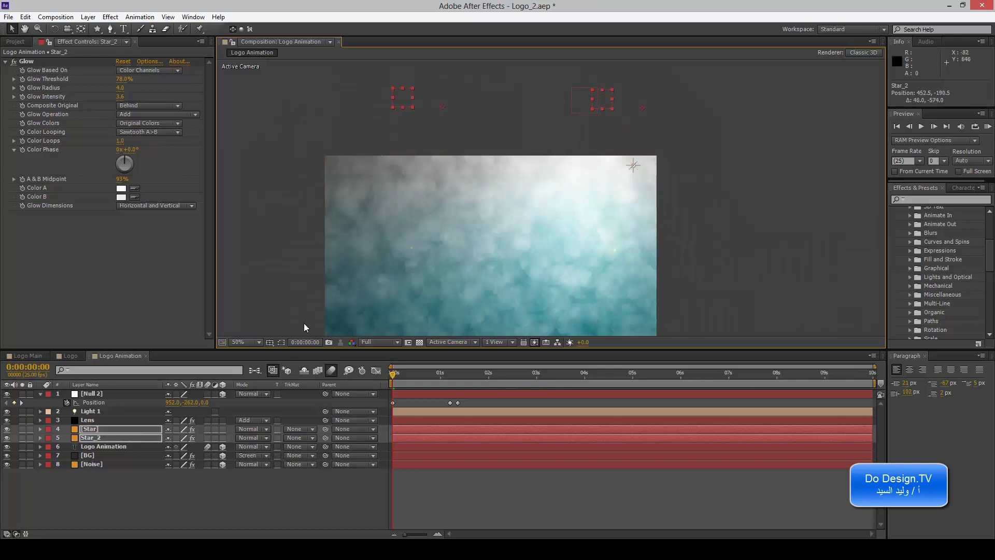
pyautogui.click(285, 285)
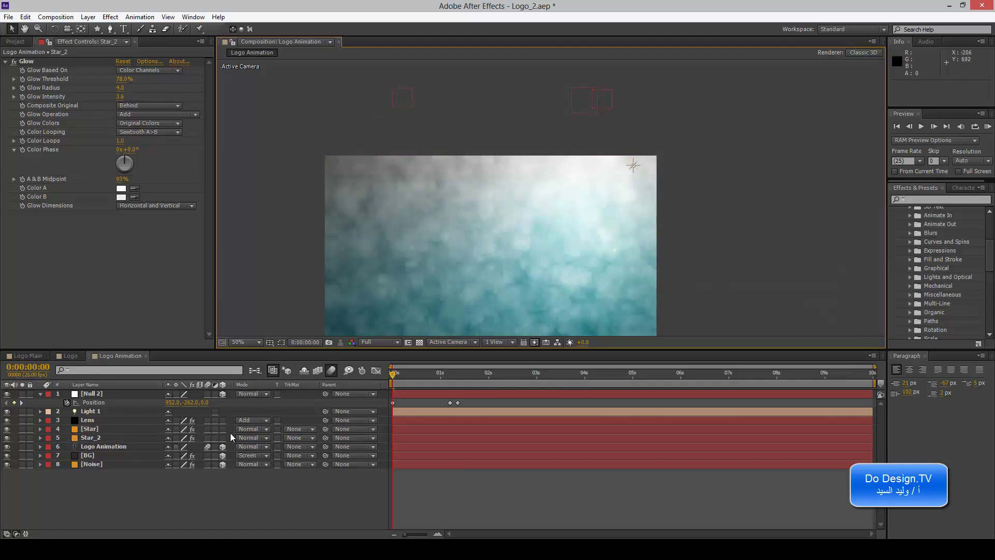
pyautogui.click(346, 429)
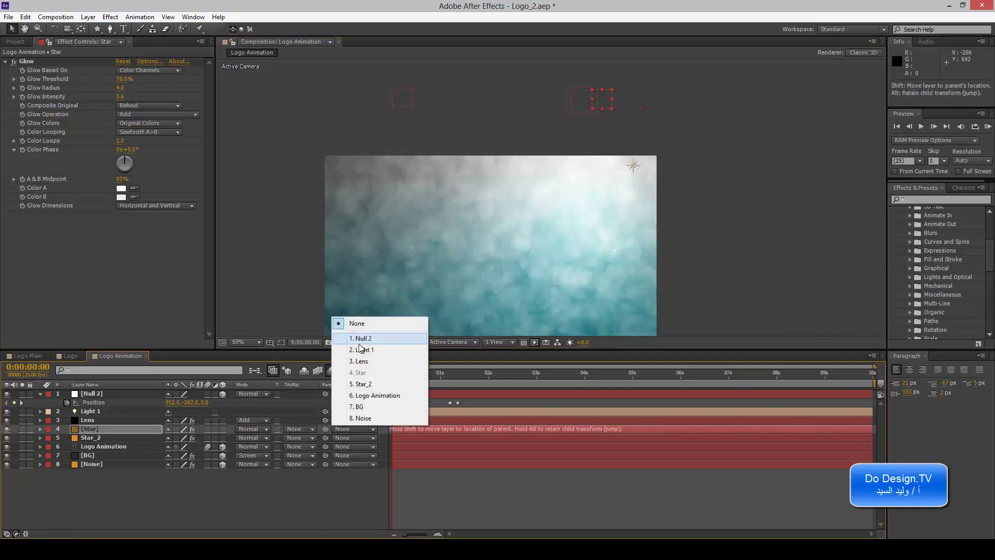
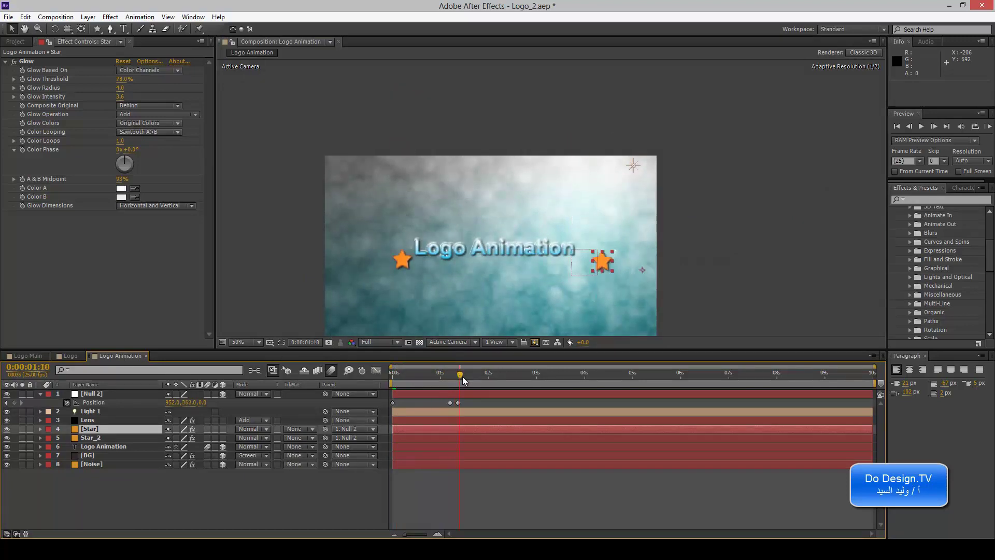
# At 0:00:01:09, move Null 2 up and left so the stars sit beside the title
pyautogui.moveTo(463, 376); pyautogui.dragTo(461, 375)
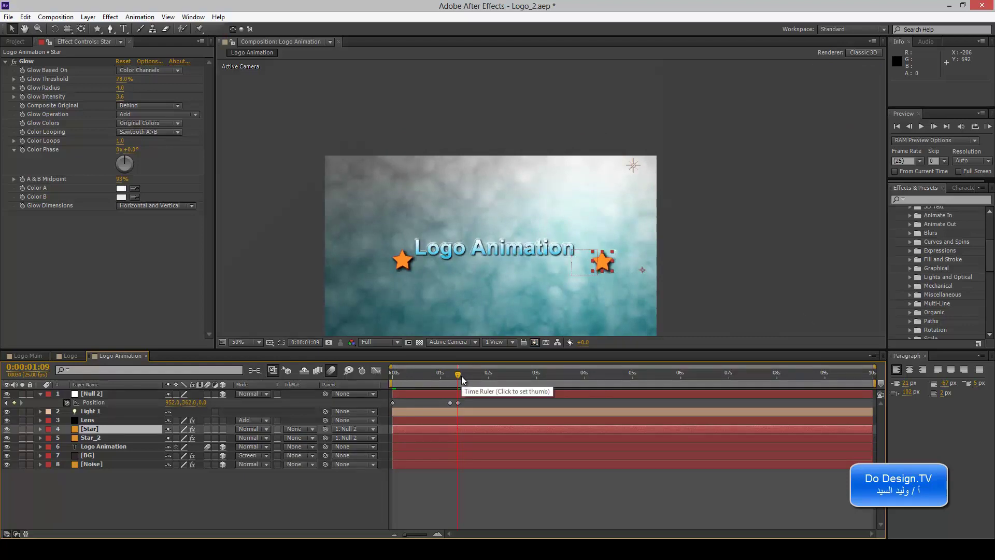
pyautogui.click(123, 393)
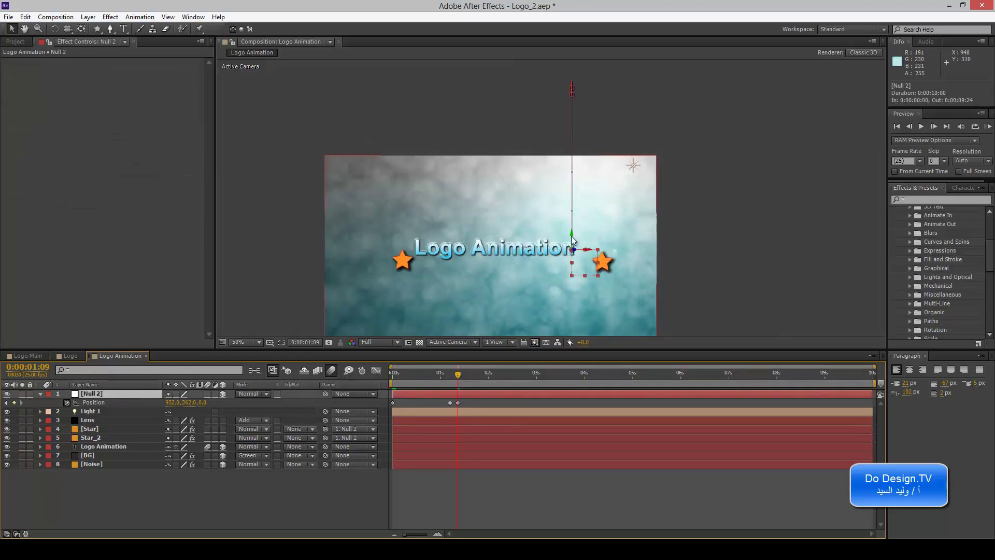
pyautogui.moveTo(575, 240); pyautogui.dragTo(576, 225)
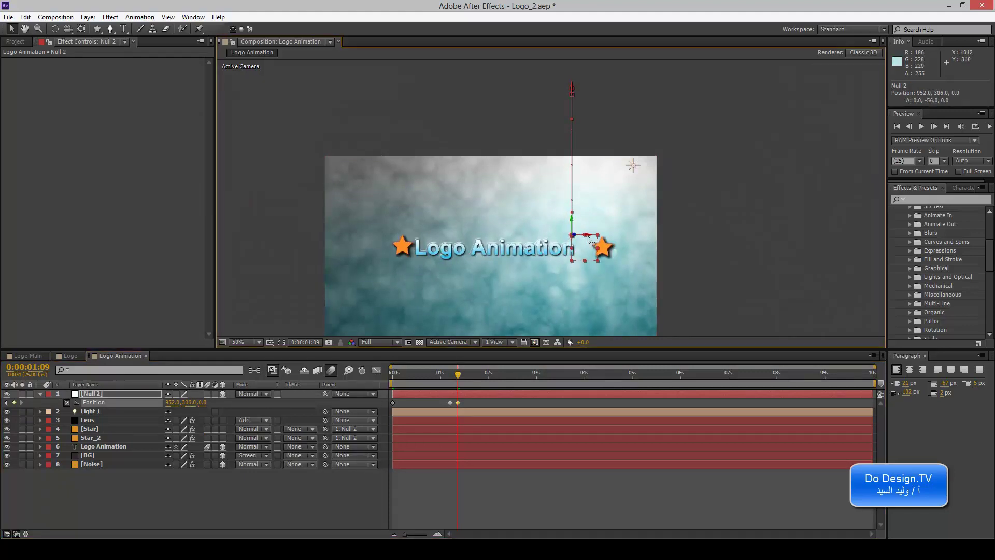
pyautogui.moveTo(589, 238); pyautogui.dragTo(579, 238)
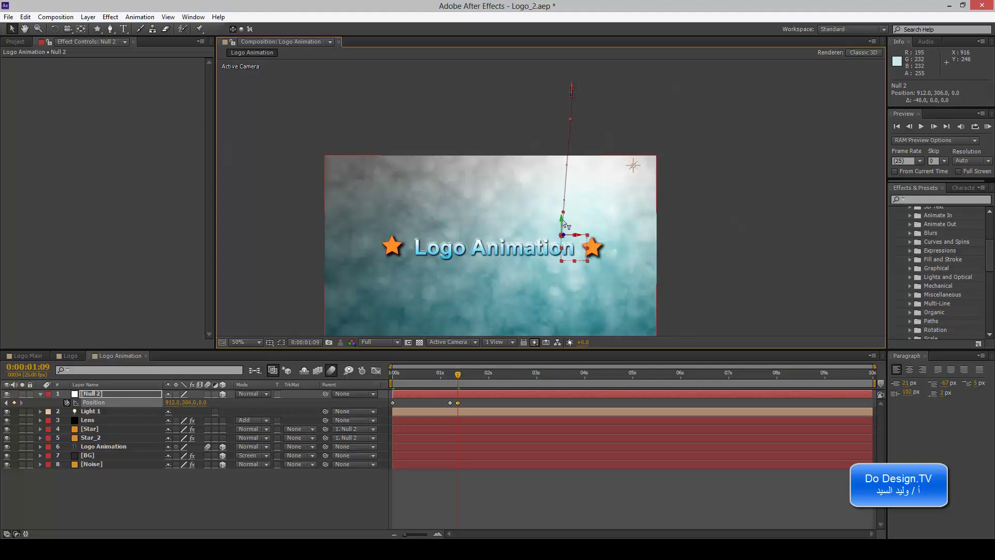
pyautogui.moveTo(565, 225); pyautogui.dragTo(565, 227)
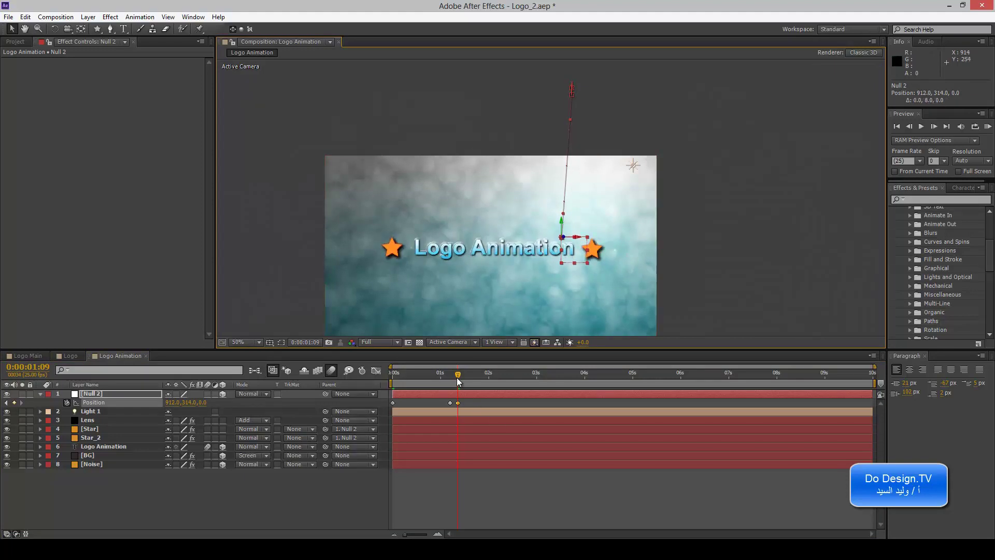
pyautogui.moveTo(458, 383); pyautogui.dragTo(454, 377)
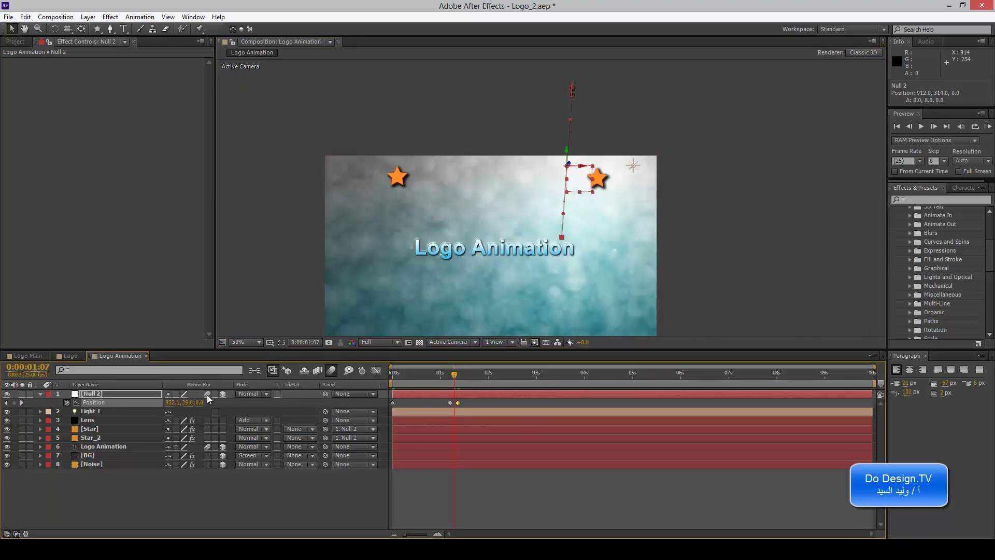
# Enable motion blur on the Star and Star_2 layers and preview the stars' movement
pyautogui.click(207, 428)
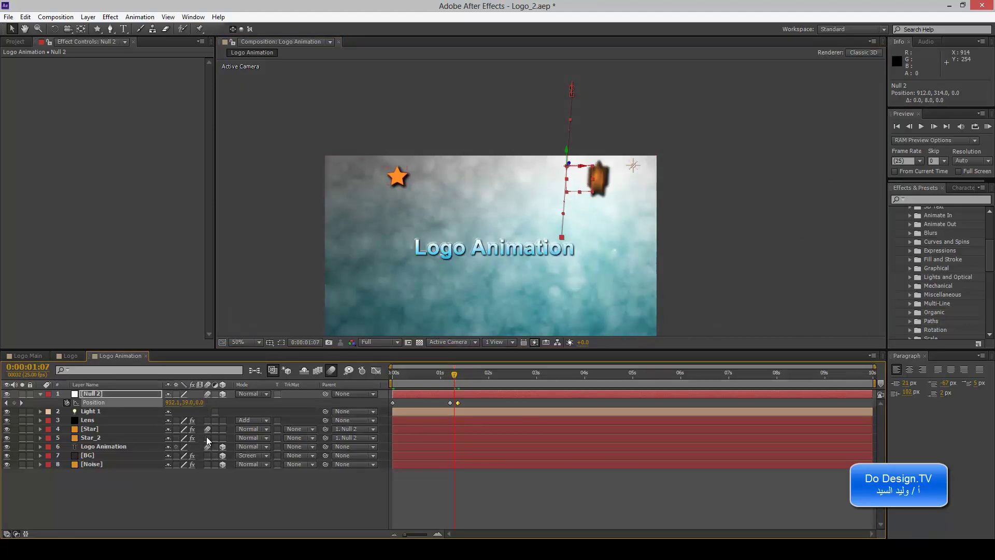
pyautogui.click(207, 438)
pyautogui.moveTo(454, 380); pyautogui.dragTo(462, 381)
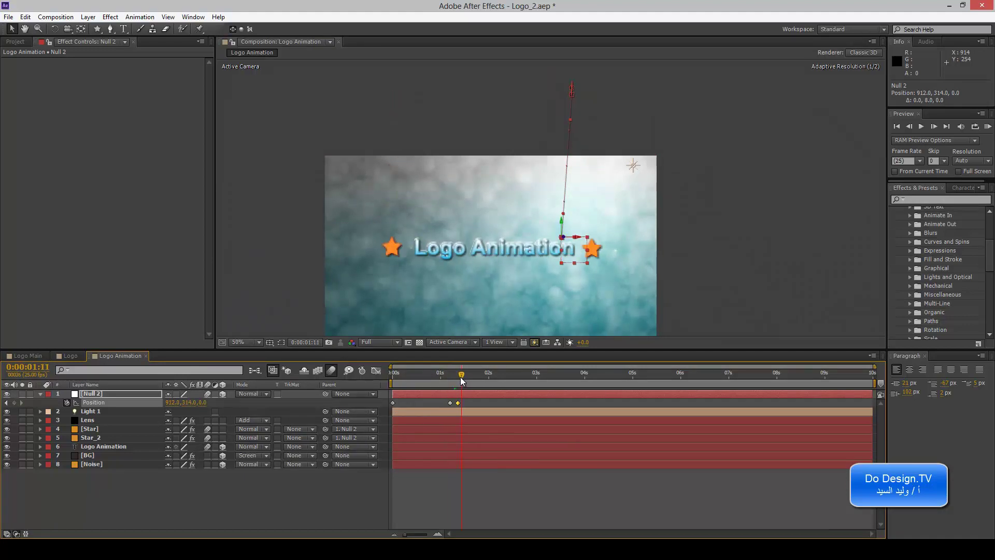
pyautogui.moveTo(468, 377)
pyautogui.mouseDown()
pyautogui.moveTo(449, 381)
pyautogui.moveTo(473, 381)
pyautogui.mouseUp()
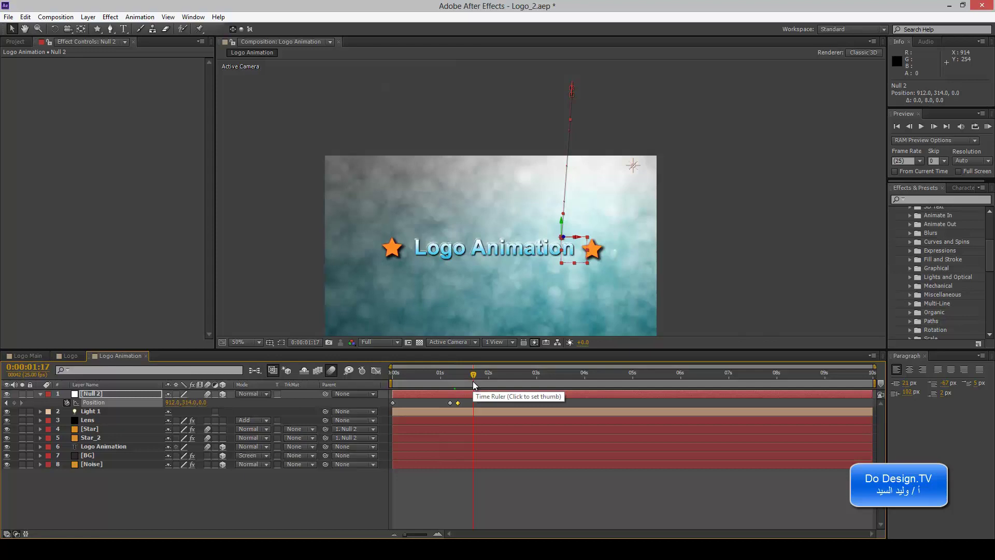
# Collapse Null 2's properties, recentre the composition, and select the Logo Animation text layer
pyautogui.click(39, 393)
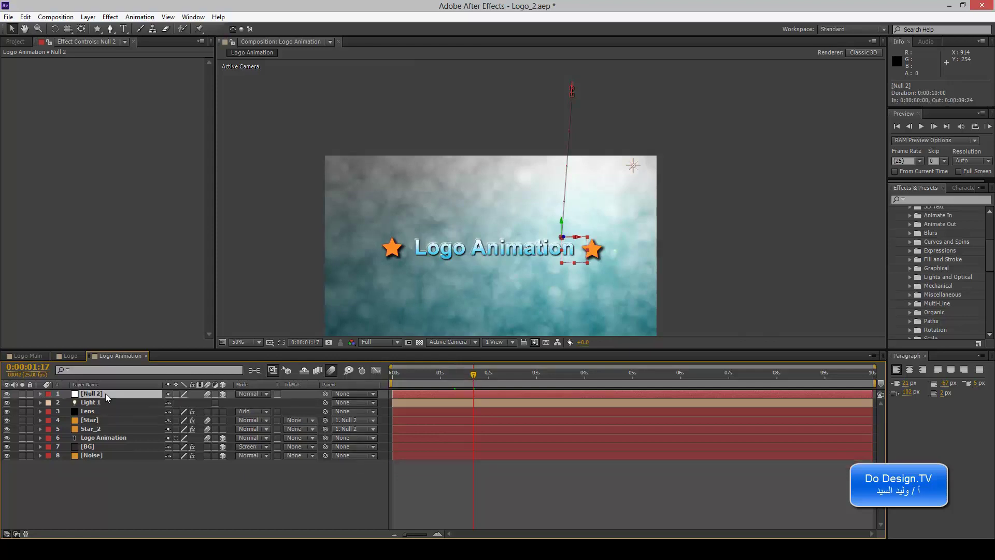
pyautogui.click(266, 279)
pyautogui.moveTo(297, 267); pyautogui.dragTo(305, 244)
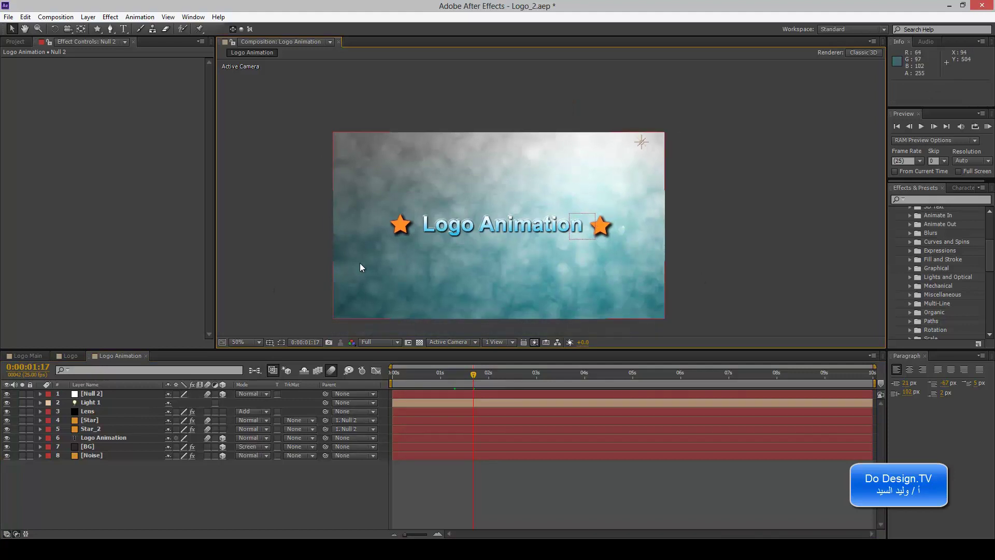
pyautogui.click(136, 393)
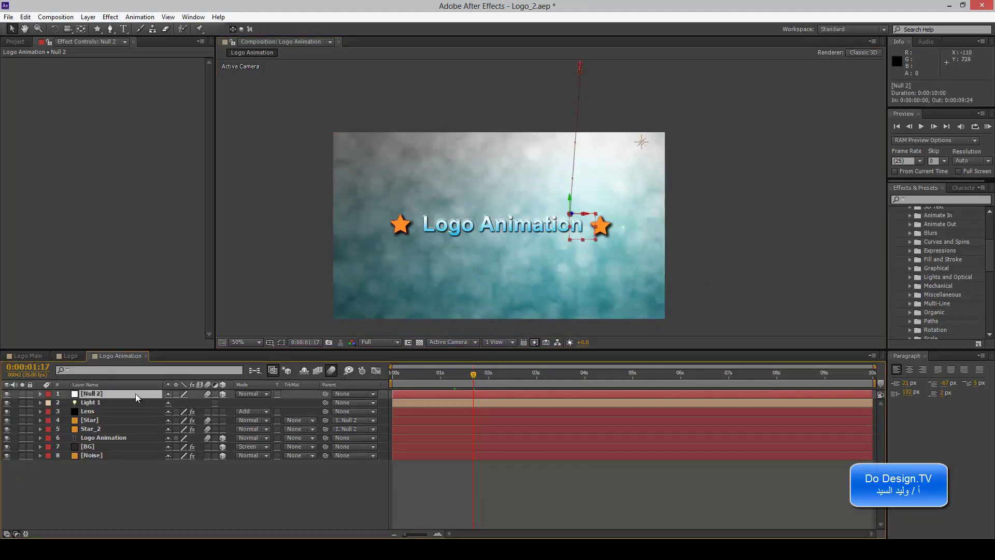
pyautogui.click(132, 437)
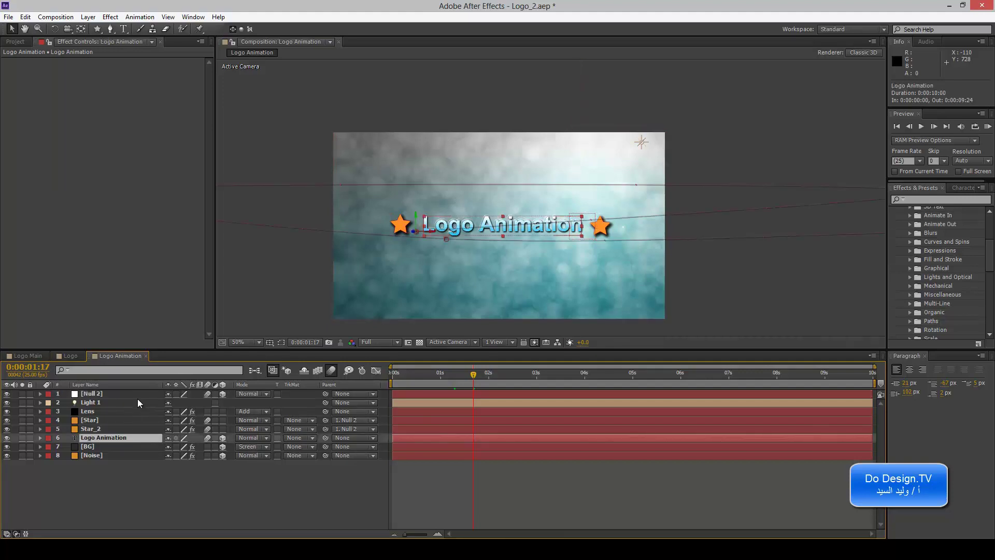
# Add a new adjustment layer to the composition and select it
pyautogui.click(88, 18)
pyautogui.moveTo(250, 29)
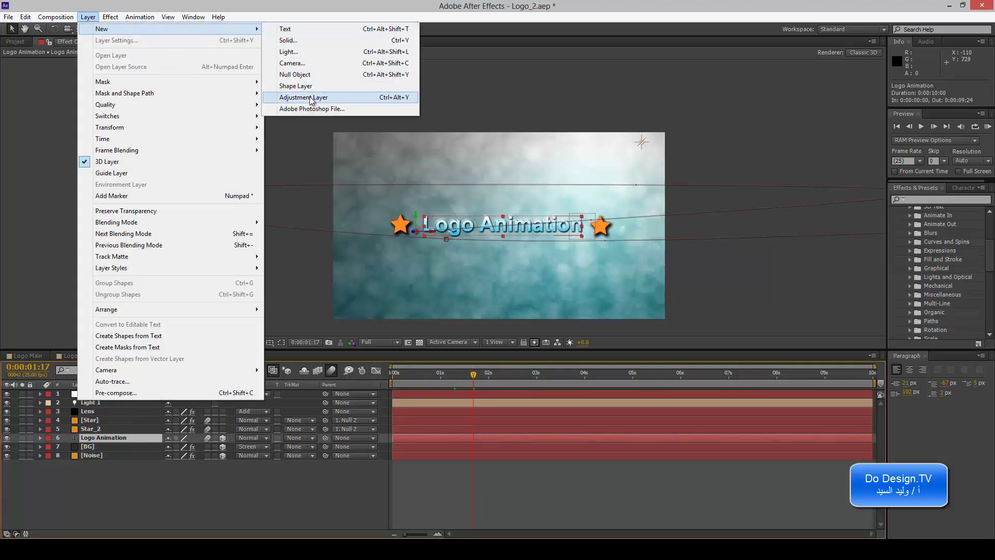
pyautogui.click(303, 97)
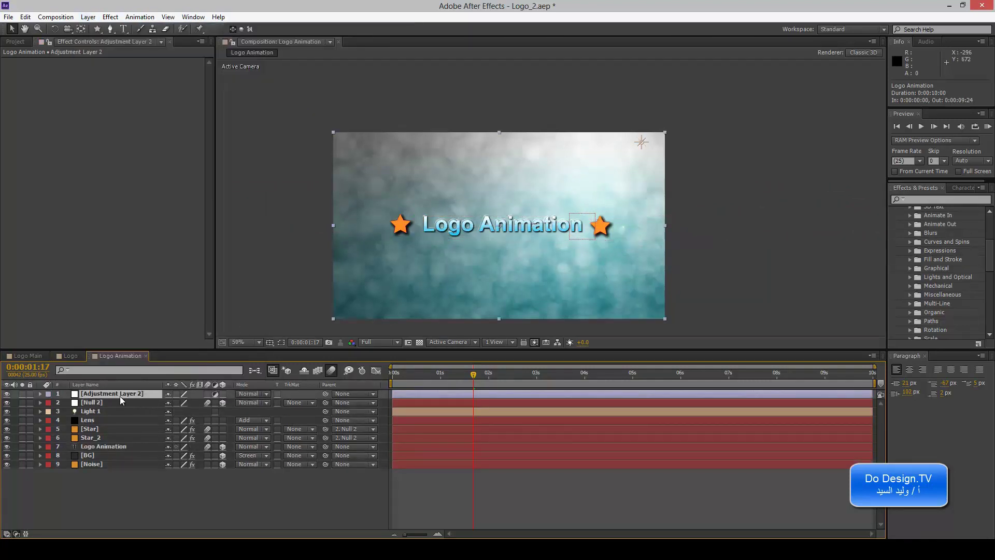
pyautogui.click(117, 393)
# Apply Curves to the adjustment layer, bow the curve up to brighten, then delete it
pyautogui.click(110, 17)
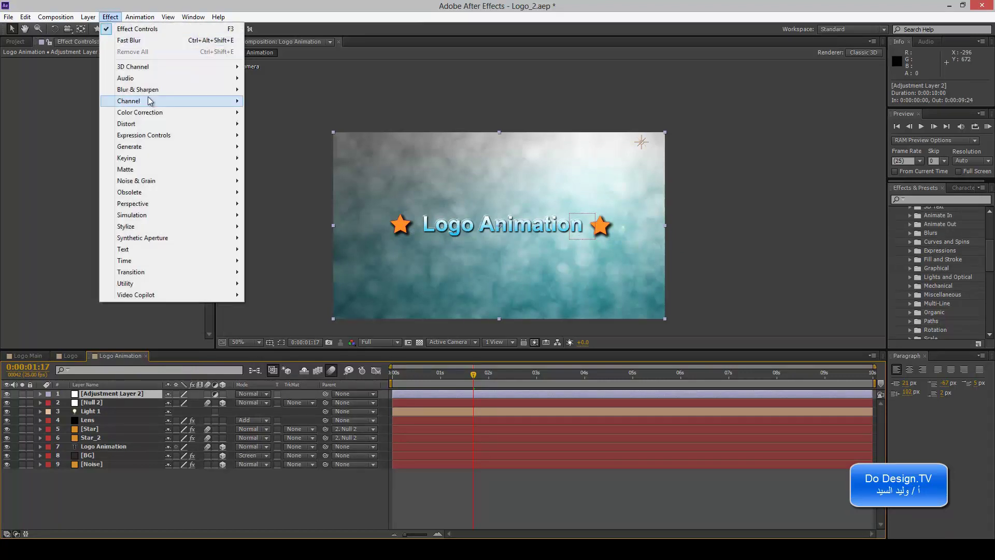
pyautogui.moveTo(235, 113)
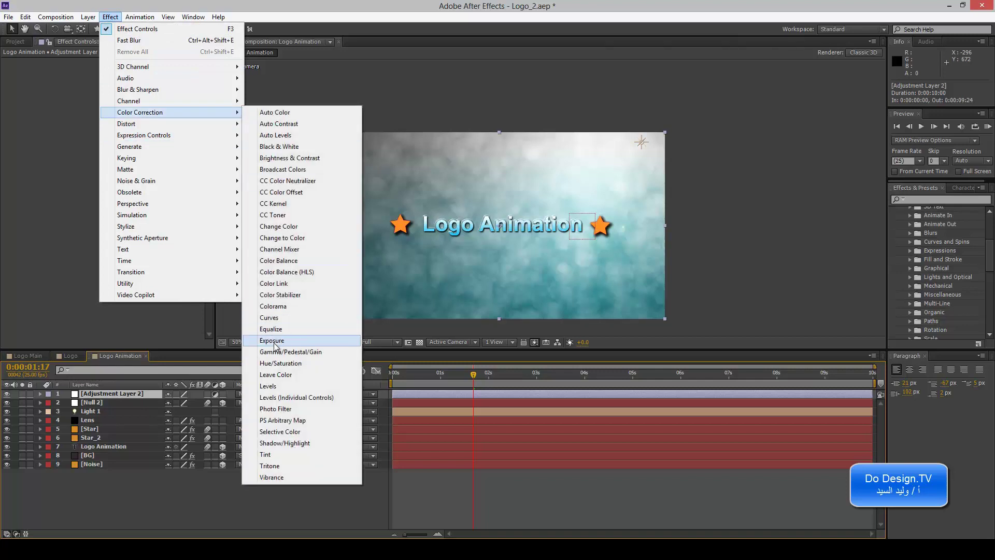
pyautogui.click(276, 317)
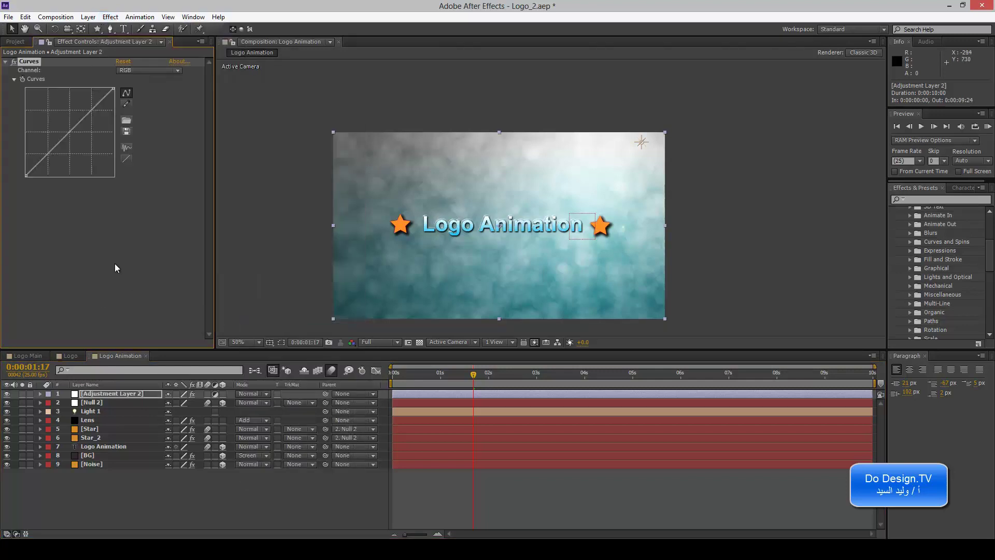
pyautogui.moveTo(42, 156); pyautogui.dragTo(58, 167)
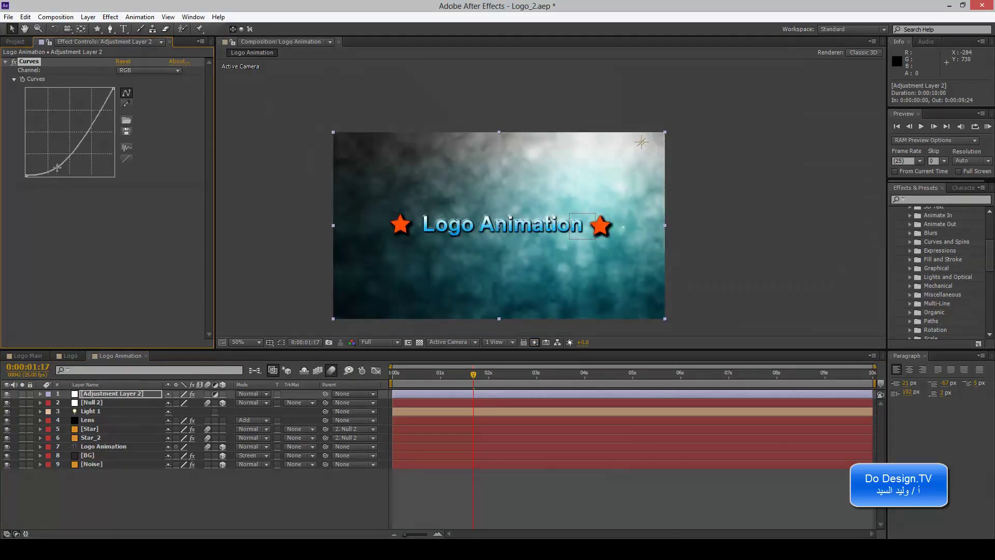
pyautogui.moveTo(58, 166); pyautogui.dragTo(44, 141)
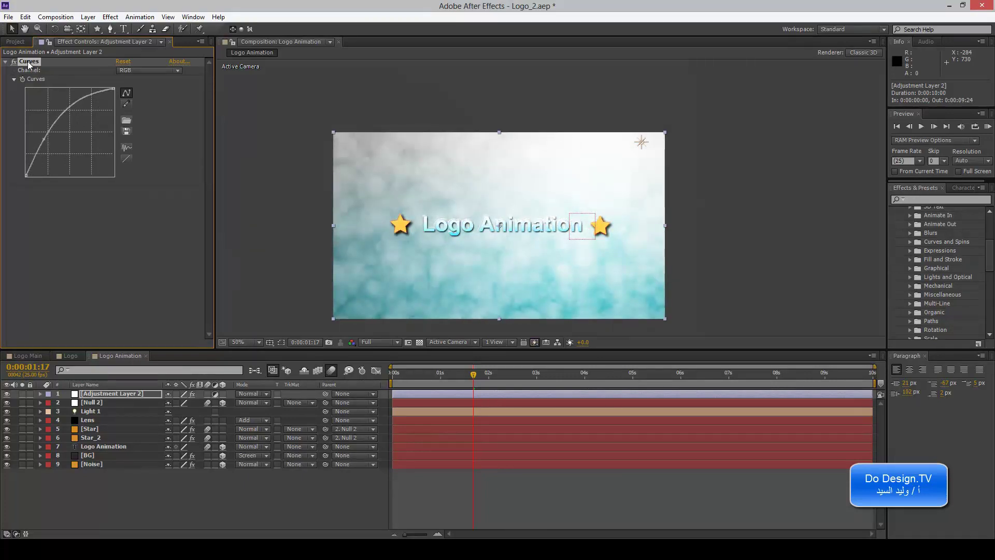
pyautogui.press('Delete')
# Apply a Levels effect to the adjustment layer and raise Input Black to 32
pyautogui.click(110, 17)
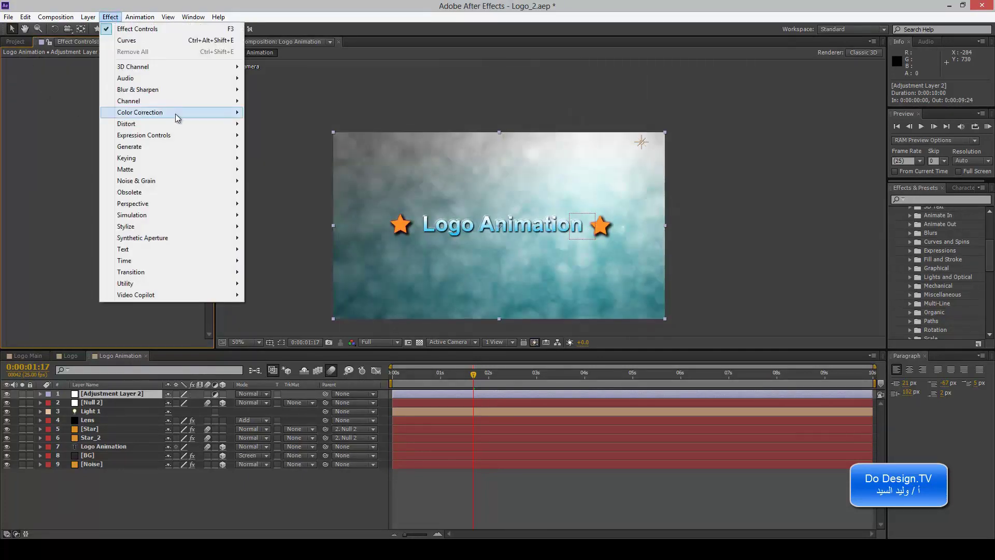
pyautogui.moveTo(236, 112)
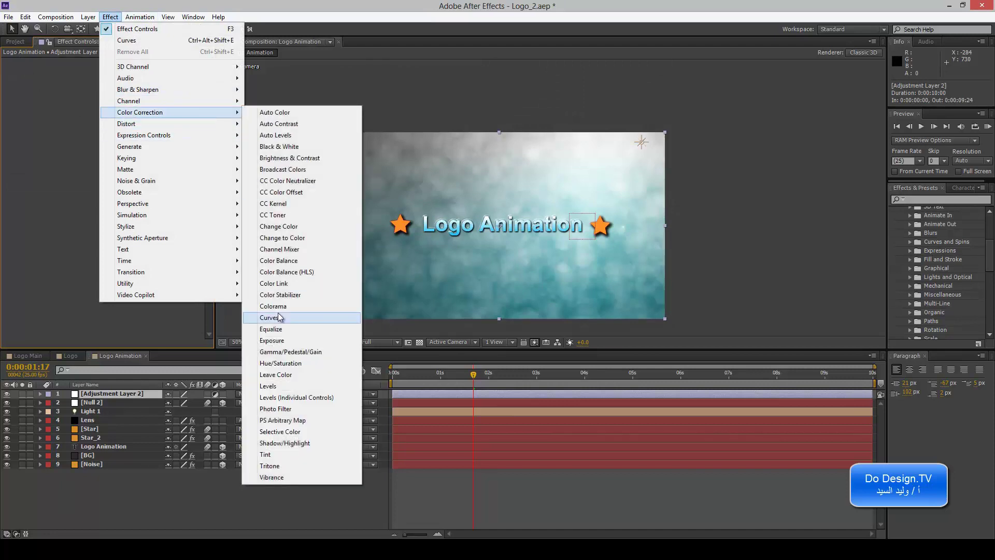
pyautogui.click(281, 386)
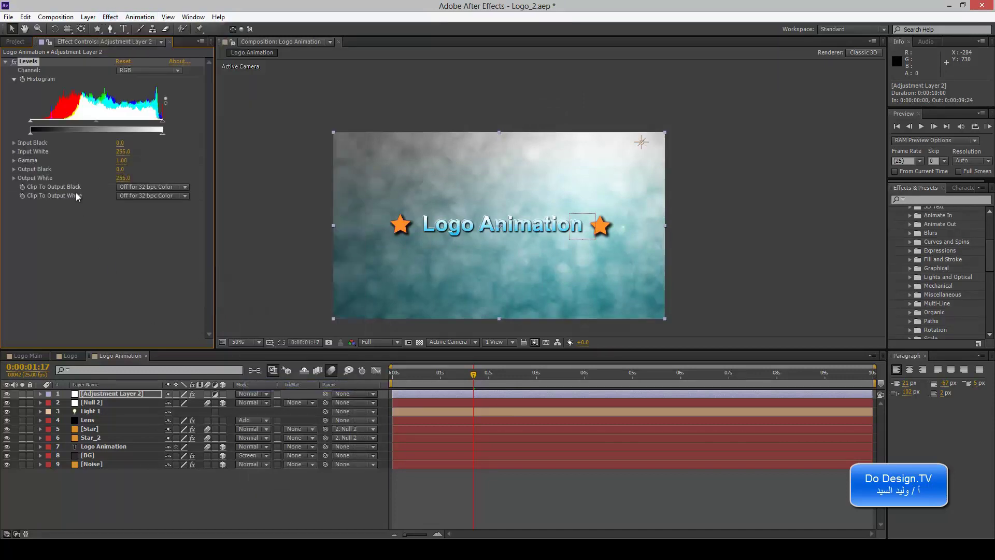
pyautogui.moveTo(30, 124); pyautogui.dragTo(46, 125)
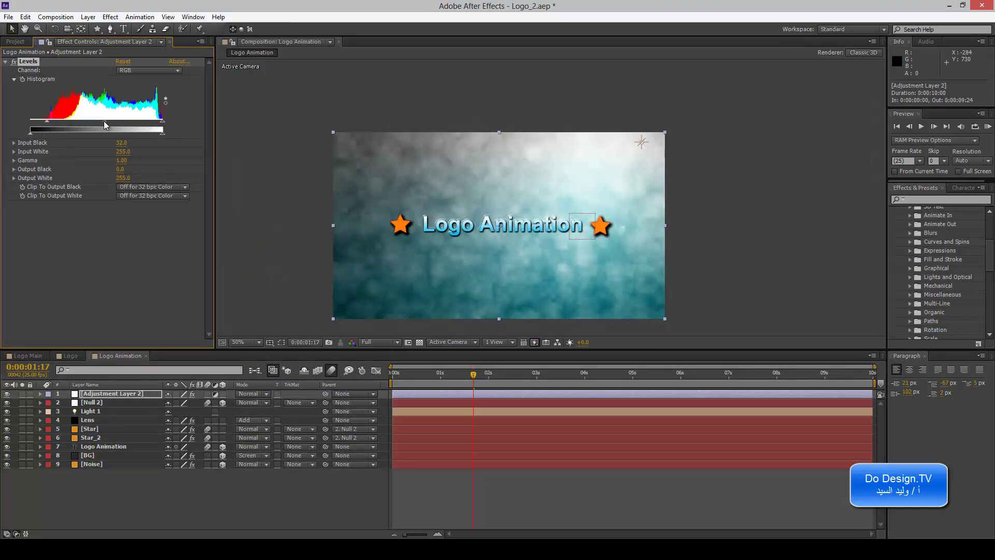
# View the composition at 100% and adjust the Levels gamma to 0.92
pyautogui.press('.')
pyautogui.moveTo(274, 247); pyautogui.dragTo(311, 188)
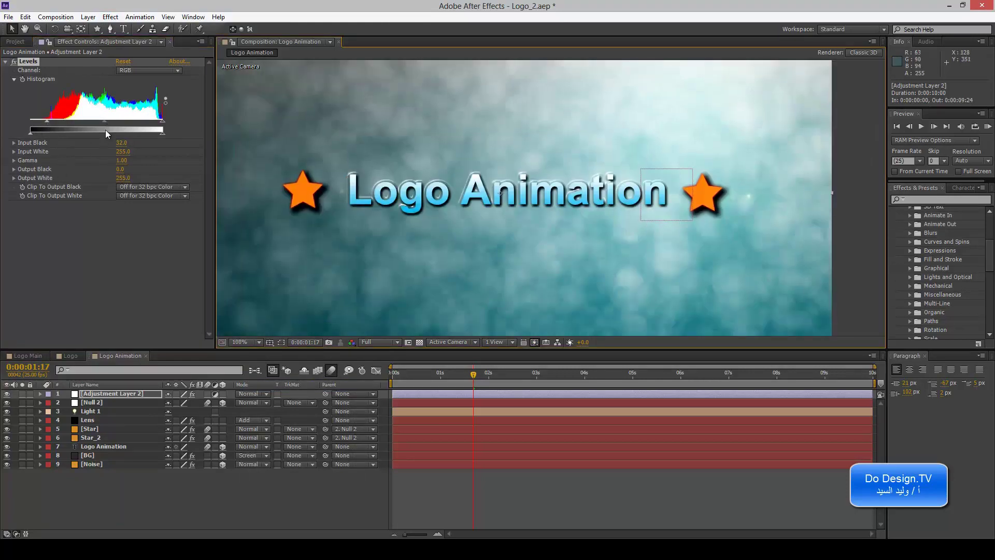
pyautogui.moveTo(103, 121); pyautogui.dragTo(144, 126)
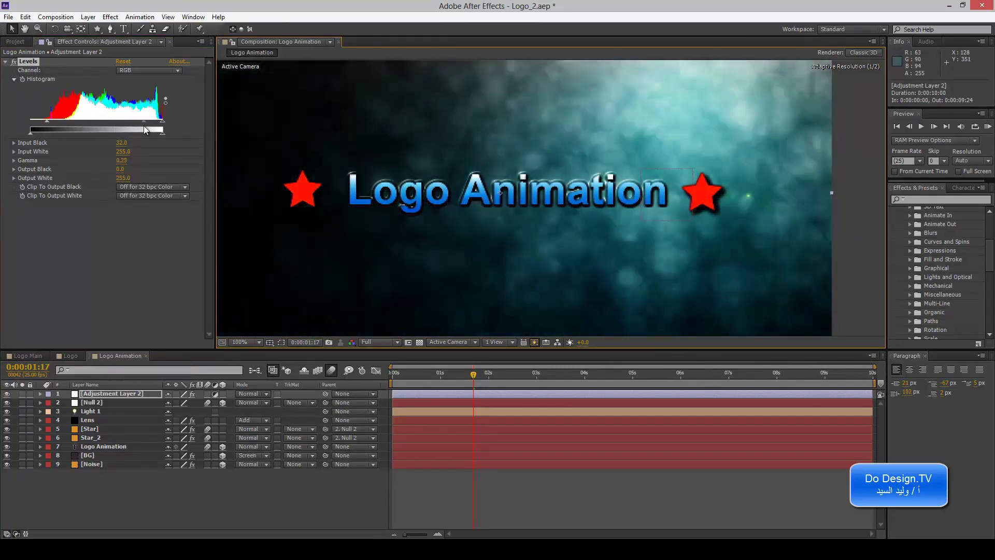
pyautogui.scroll(-2, 365, 300)
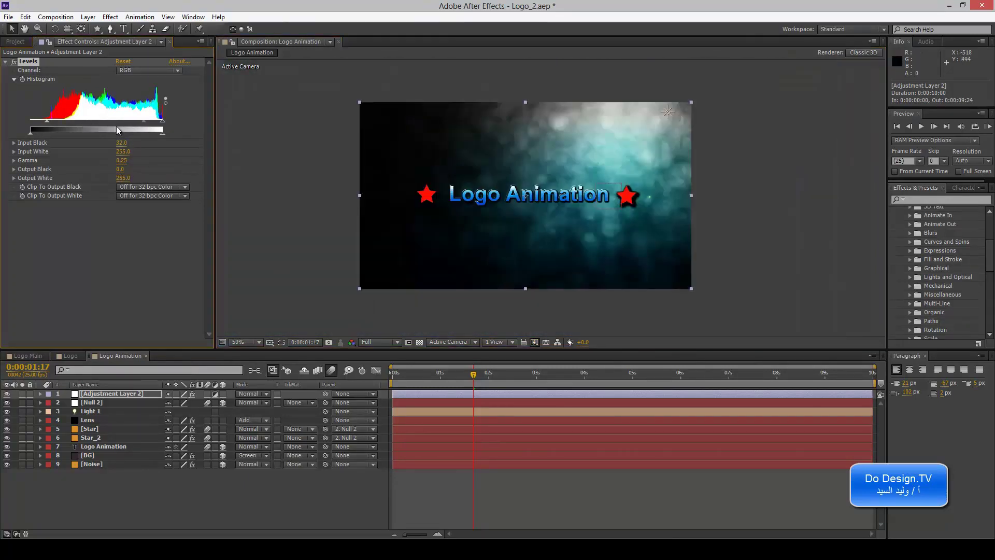
pyautogui.moveTo(145, 125)
pyautogui.mouseDown()
pyautogui.moveTo(30, 121)
pyautogui.moveTo(101, 122)
pyautogui.mouseUp()
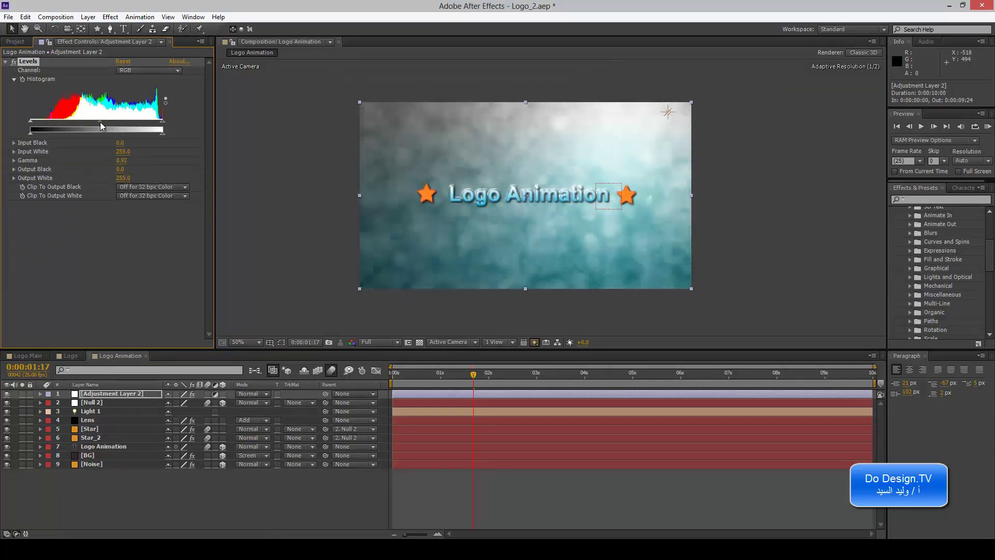
# Apply Hue/Saturation, switch Channel Control to Blues, and lower blue saturation to -35
pyautogui.click(110, 17)
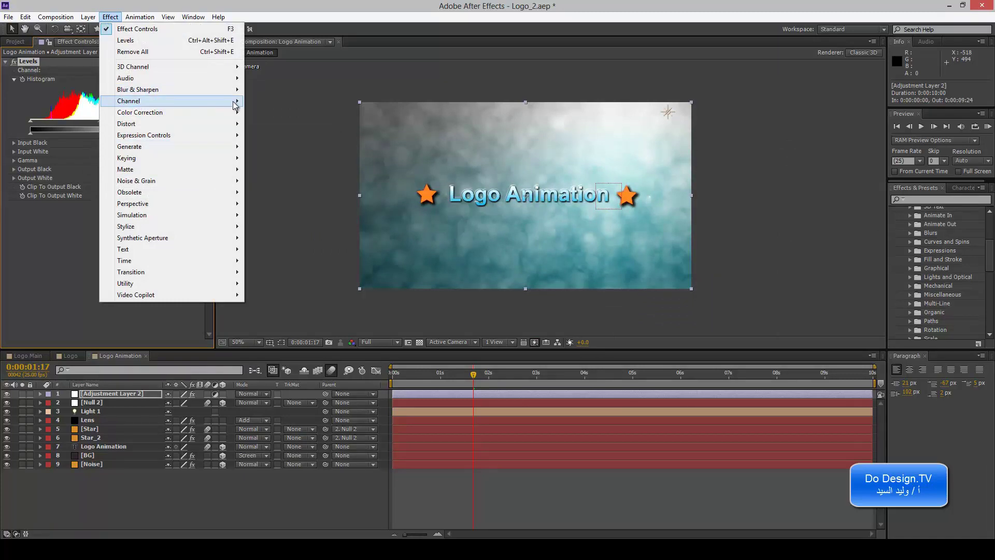
pyautogui.moveTo(237, 111)
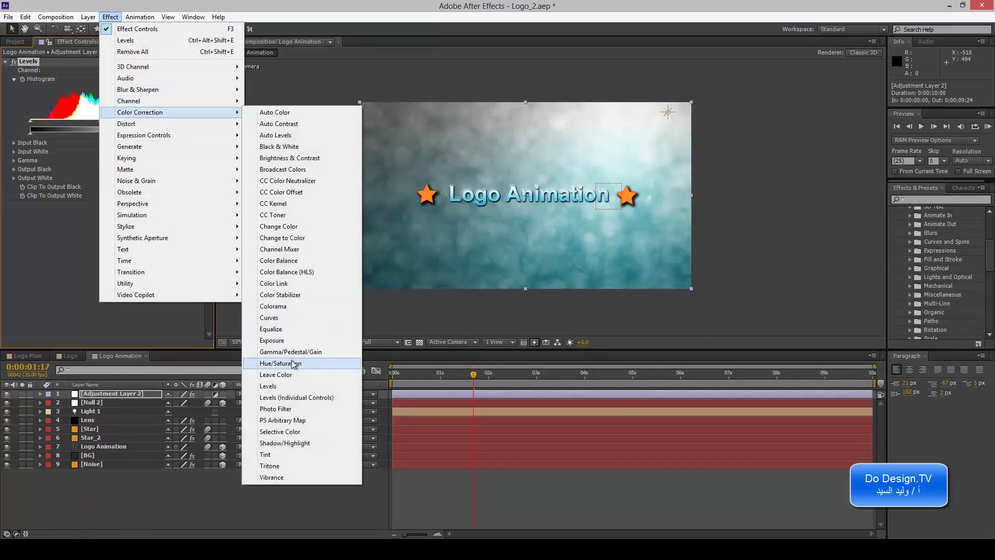
pyautogui.click(327, 364)
pyautogui.scroll(-1, 213, 261)
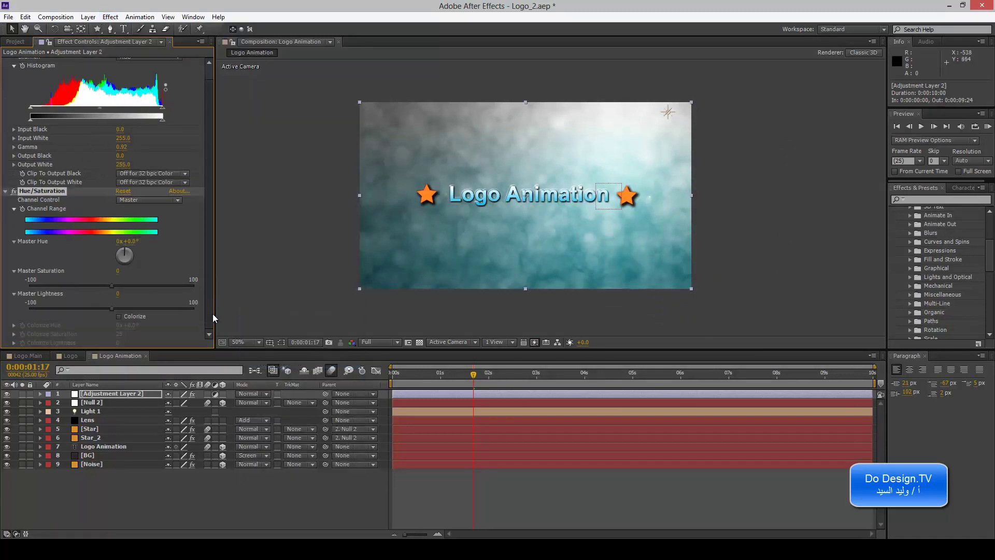
pyautogui.click(154, 199)
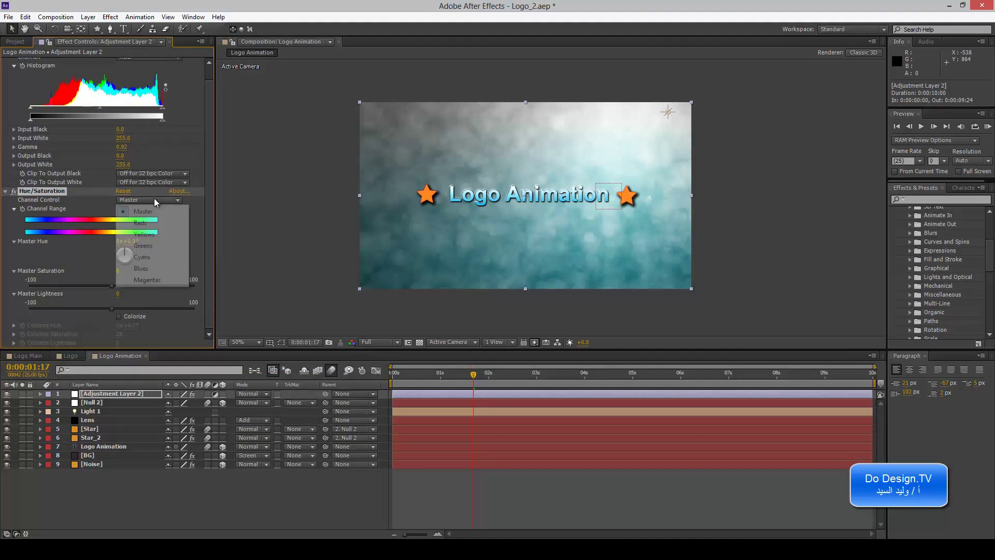
pyautogui.click(150, 268)
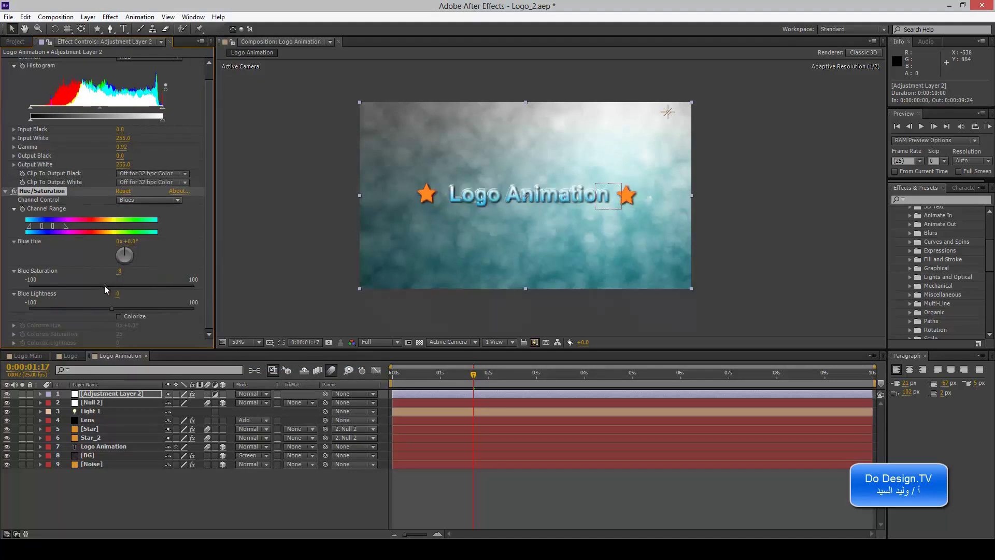
pyautogui.moveTo(112, 286); pyautogui.dragTo(83, 285)
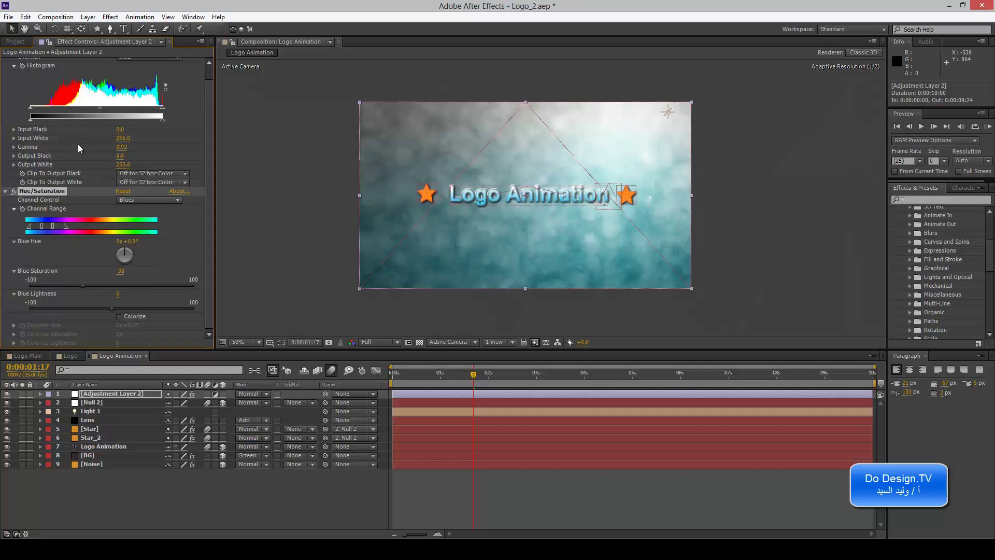
# Delete the Levels effect and rework the blues' saturation and lightness in Hue/Saturation
pyautogui.scroll(1, 55, 110)
pyautogui.click(28, 63)
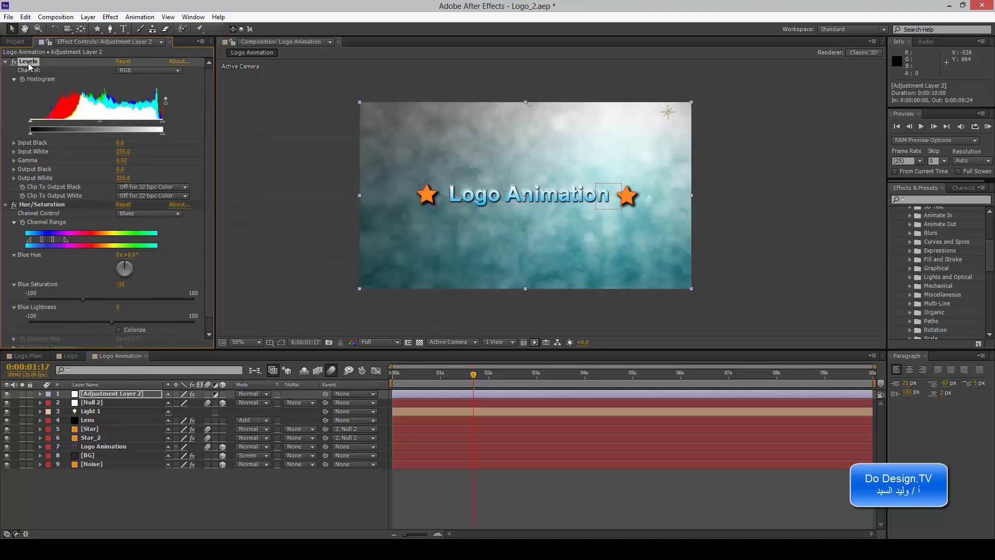
pyautogui.press('Delete')
pyautogui.click(35, 65)
pyautogui.moveTo(104, 158); pyautogui.dragTo(191, 157)
pyautogui.moveTo(126, 163)
pyautogui.mouseDown()
pyautogui.moveTo(114, 166)
pyautogui.moveTo(136, 179)
pyautogui.moveTo(117, 183)
pyautogui.mouseUp()
# Switch Channel Control back to Master, desaturate the image and darken it slightly
pyautogui.click(151, 71)
pyautogui.click(137, 80)
pyautogui.moveTo(111, 156)
pyautogui.mouseDown()
pyautogui.moveTo(43, 156)
pyautogui.moveTo(189, 164)
pyautogui.moveTo(120, 167)
pyautogui.mouseUp()
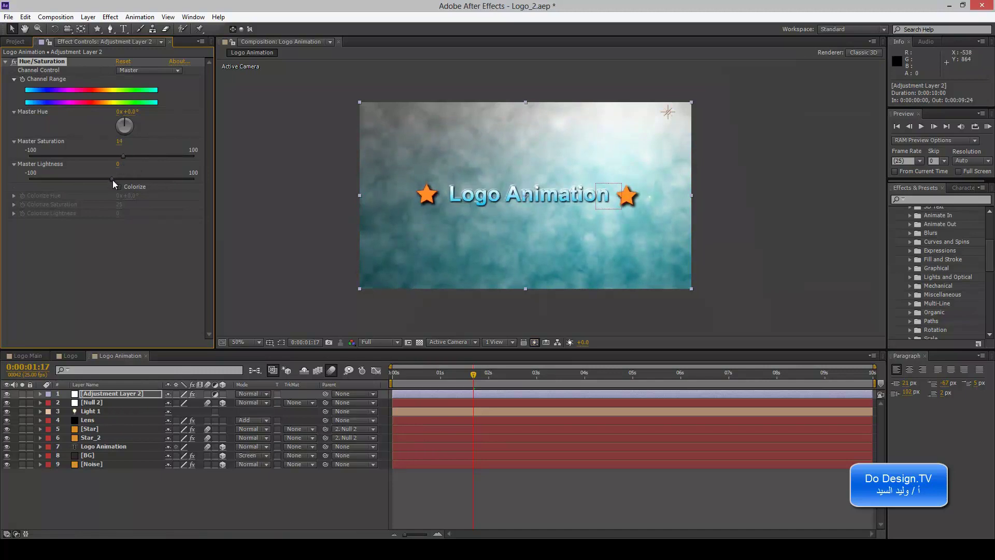
pyautogui.moveTo(110, 179)
pyautogui.mouseDown()
pyautogui.moveTo(96, 178)
pyautogui.moveTo(117, 178)
pyautogui.mouseUp()
pyautogui.click(119, 187)
pyautogui.press('.')
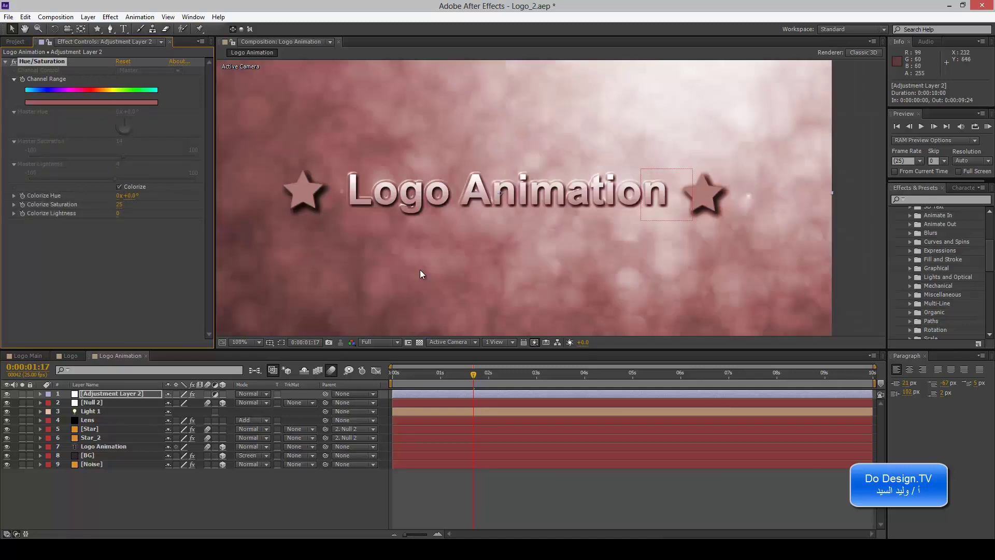
pyautogui.press(',')
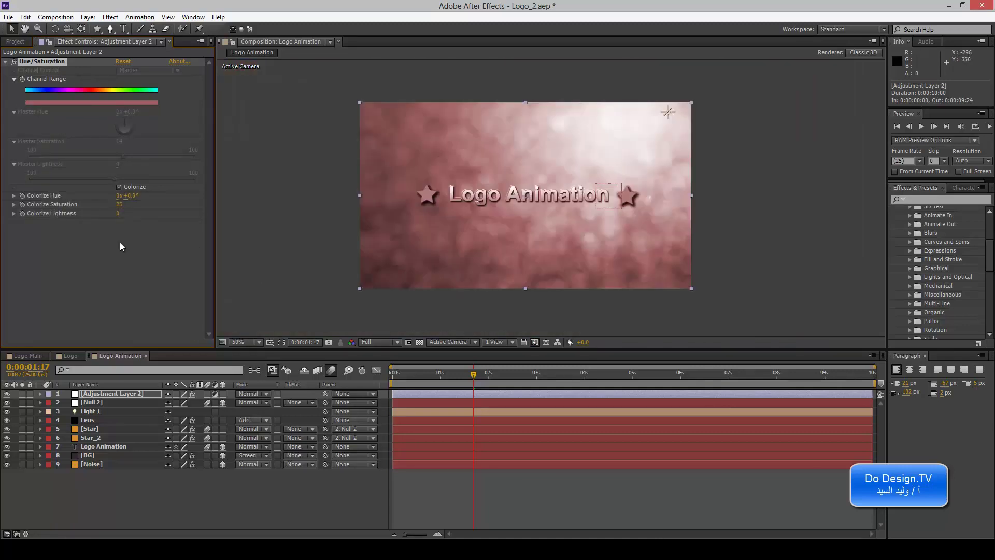
pyautogui.click(120, 187)
pyautogui.moveTo(264, 217); pyautogui.dragTo(256, 216)
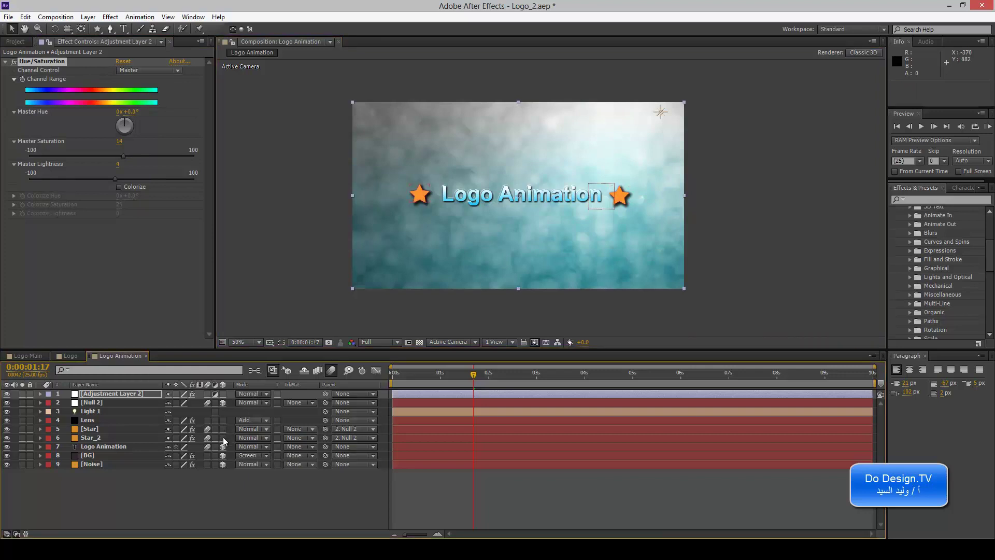
pyautogui.moveTo(313, 248); pyautogui.dragTo(322, 251)
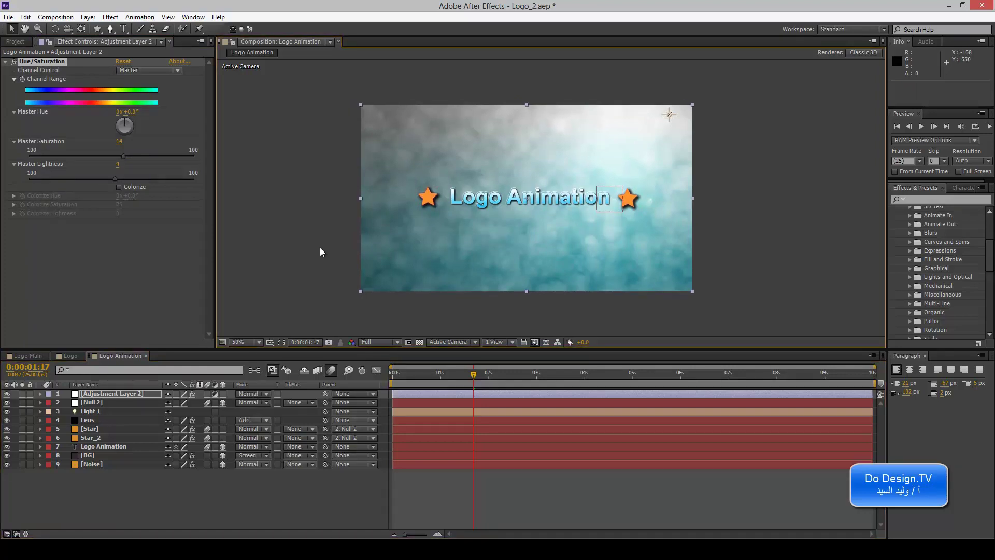
# Apply a Tritone effect and try a dark red highlight, keeping white
pyautogui.click(110, 17)
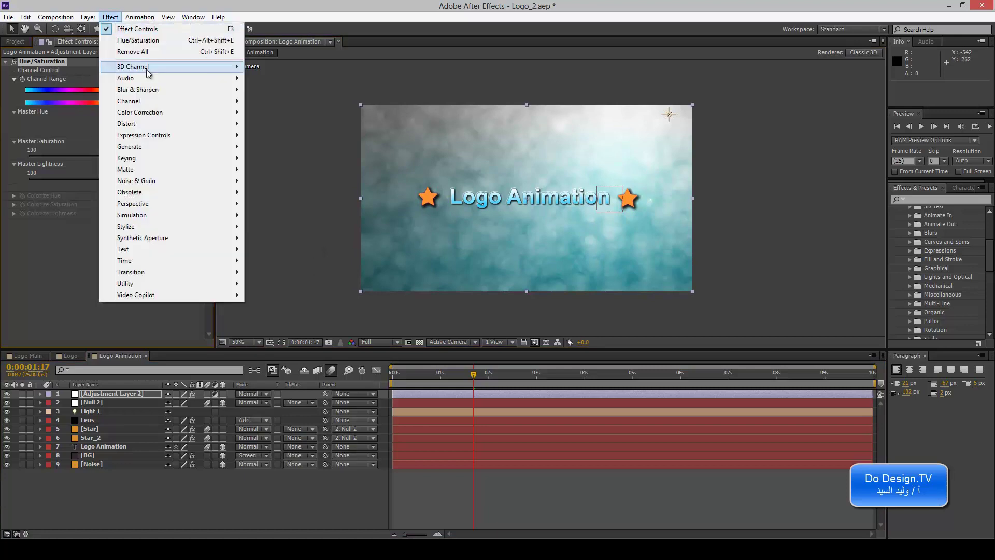
pyautogui.moveTo(231, 113)
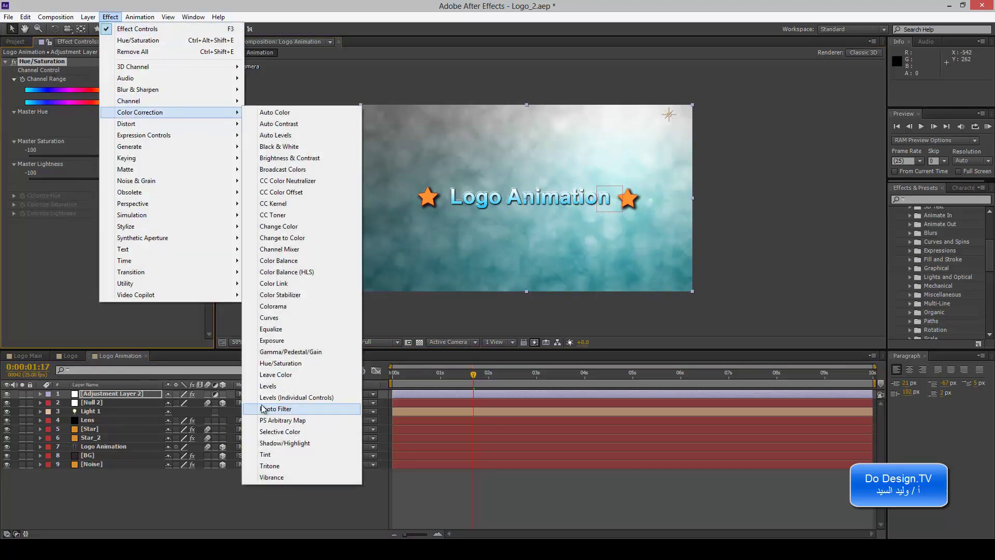
pyautogui.click(298, 465)
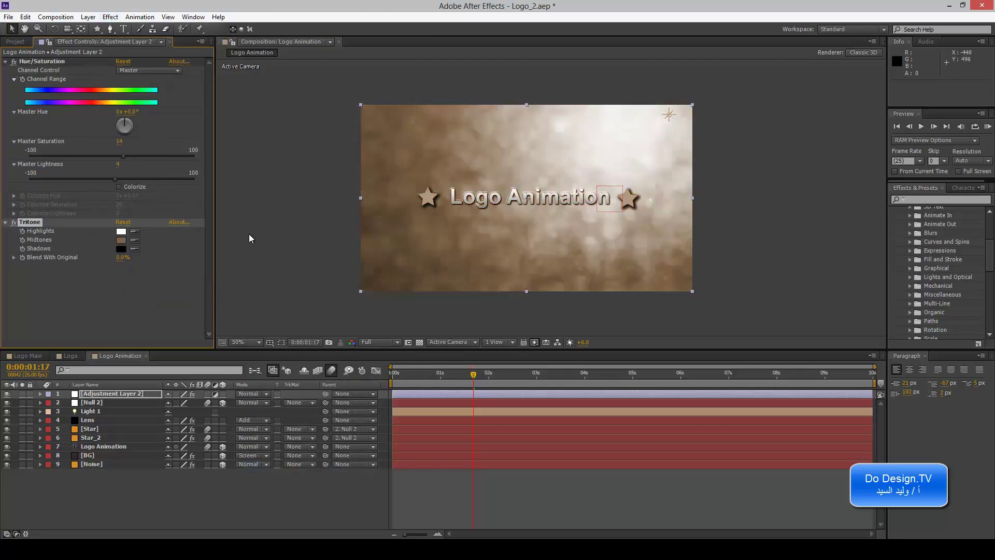
pyautogui.click(121, 232)
pyautogui.moveTo(759, 325)
pyautogui.mouseDown()
pyautogui.moveTo(756, 374)
pyautogui.moveTo(623, 263)
pyautogui.mouseUp()
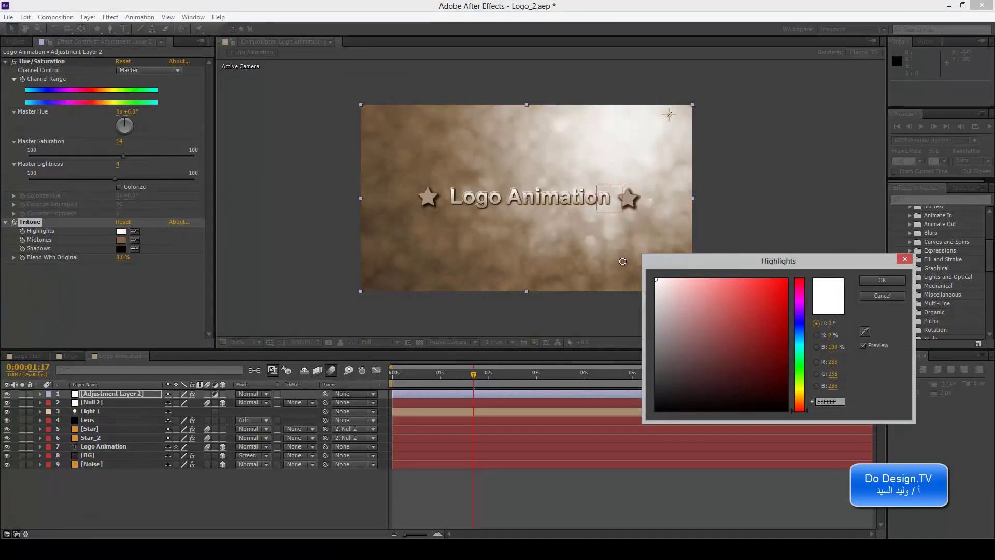
pyautogui.click(882, 279)
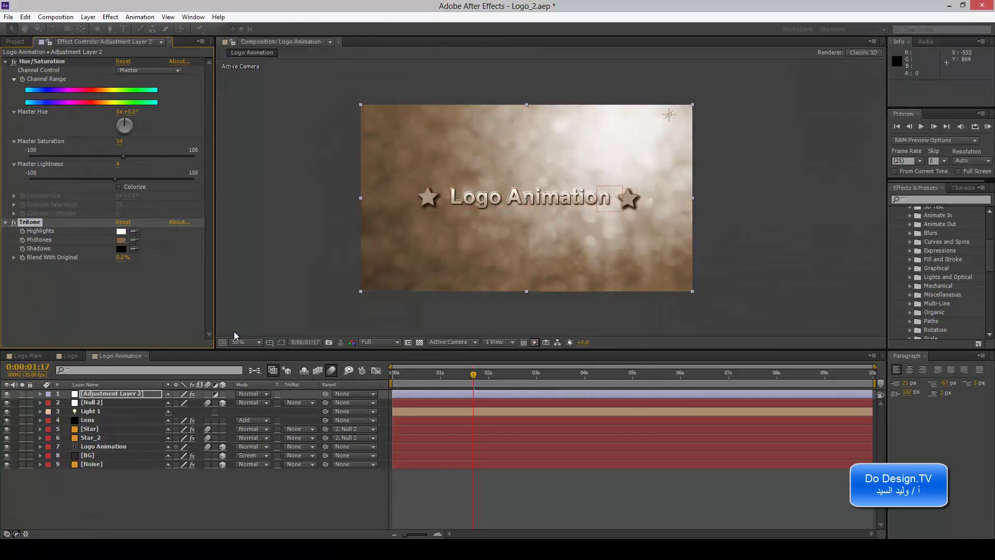
# Experiment with teal and red-brown midtone colours, then keep the default sepia midtones
pyautogui.click(121, 240)
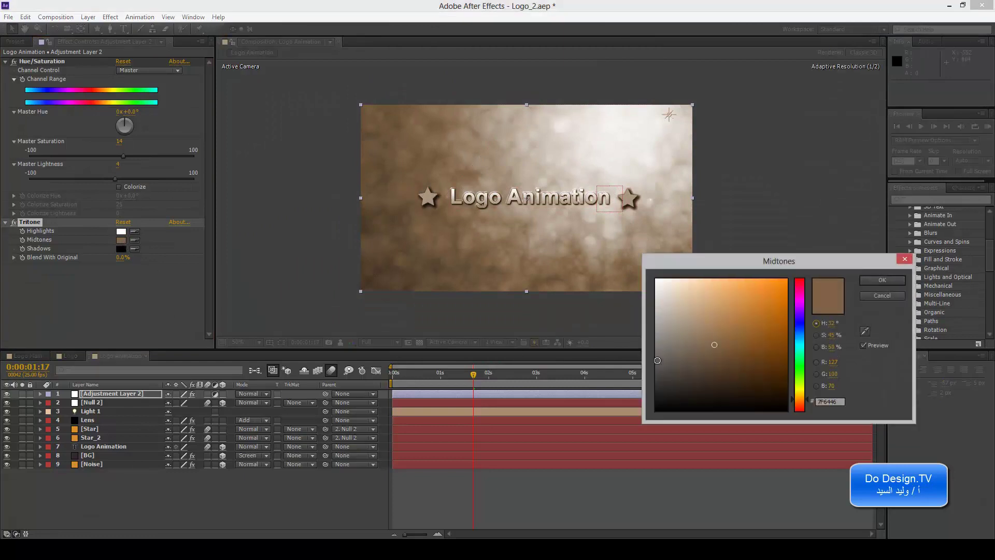
pyautogui.moveTo(716, 346); pyautogui.dragTo(710, 332)
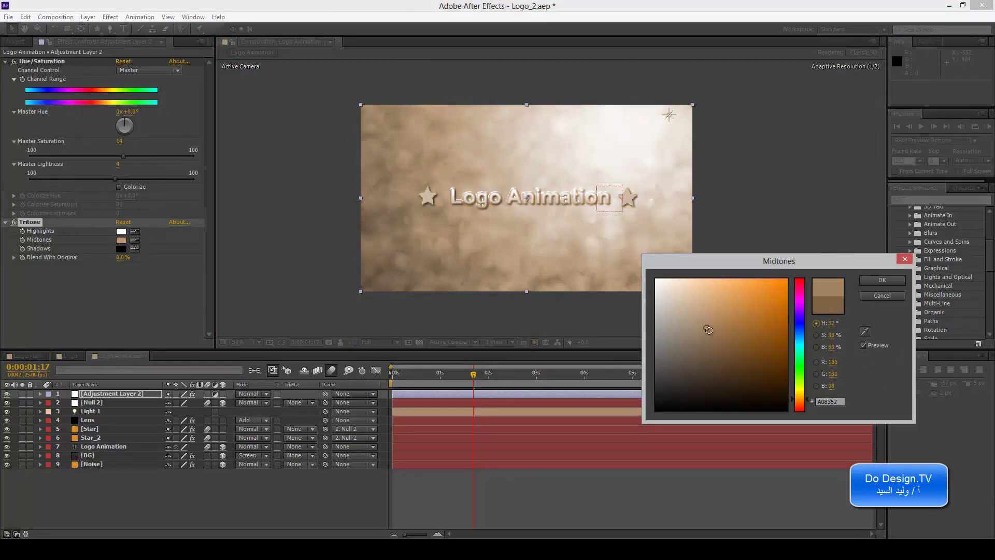
pyautogui.click(801, 345)
pyautogui.moveTo(800, 342); pyautogui.dragTo(804, 403)
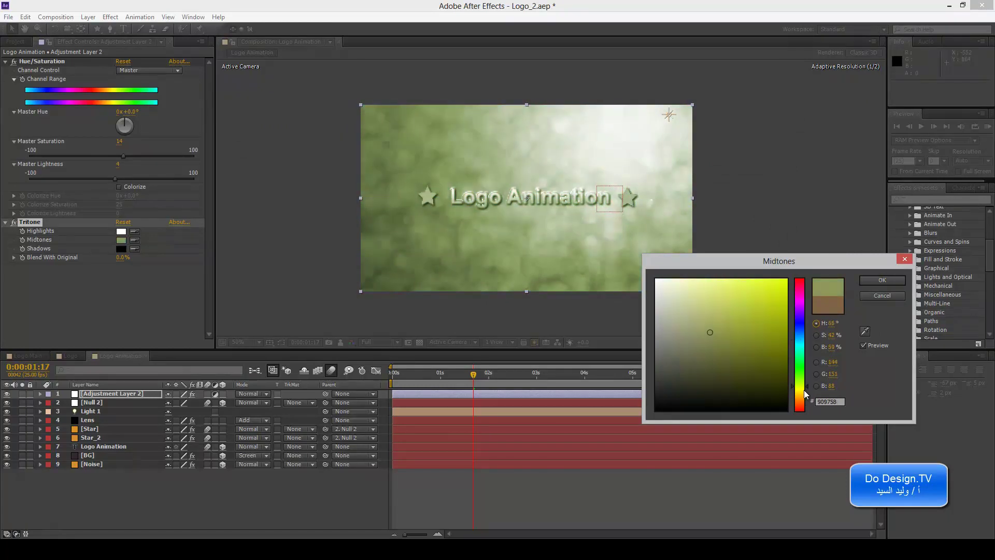
pyautogui.moveTo(726, 361); pyautogui.dragTo(744, 324)
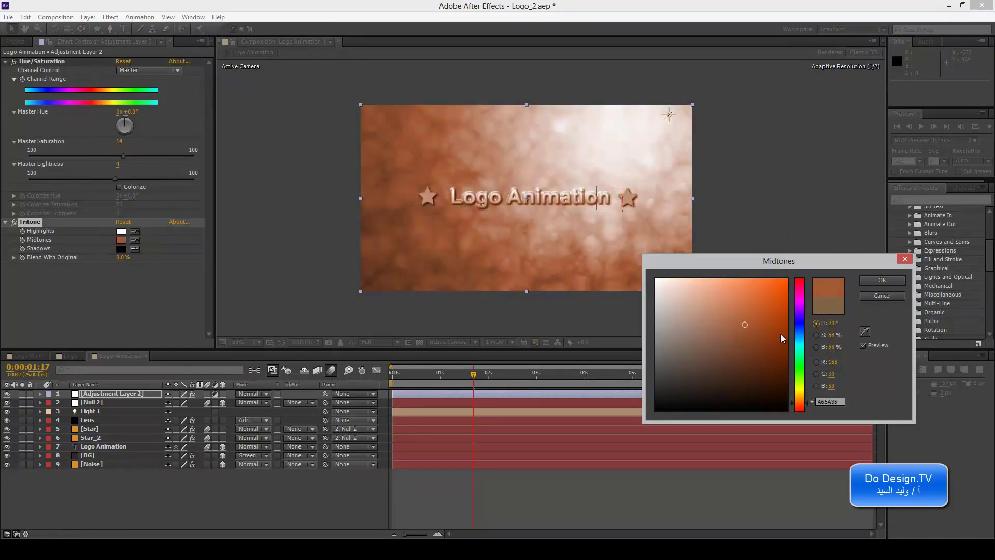
pyautogui.click(883, 296)
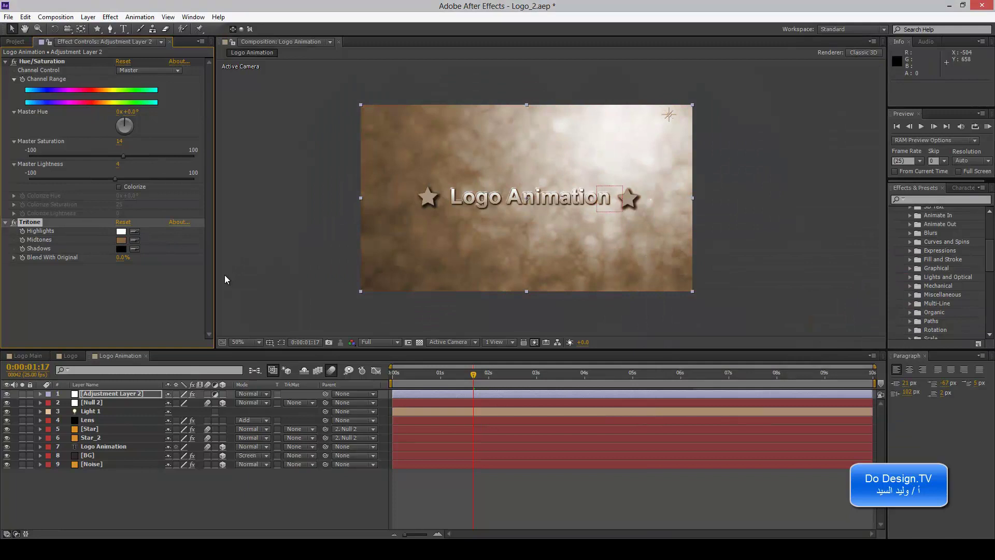
pyautogui.click(120, 249)
pyautogui.moveTo(694, 317)
pyautogui.mouseDown()
pyautogui.moveTo(659, 282)
pyautogui.moveTo(723, 284)
pyautogui.moveTo(618, 430)
pyautogui.moveTo(757, 335)
pyautogui.mouseUp()
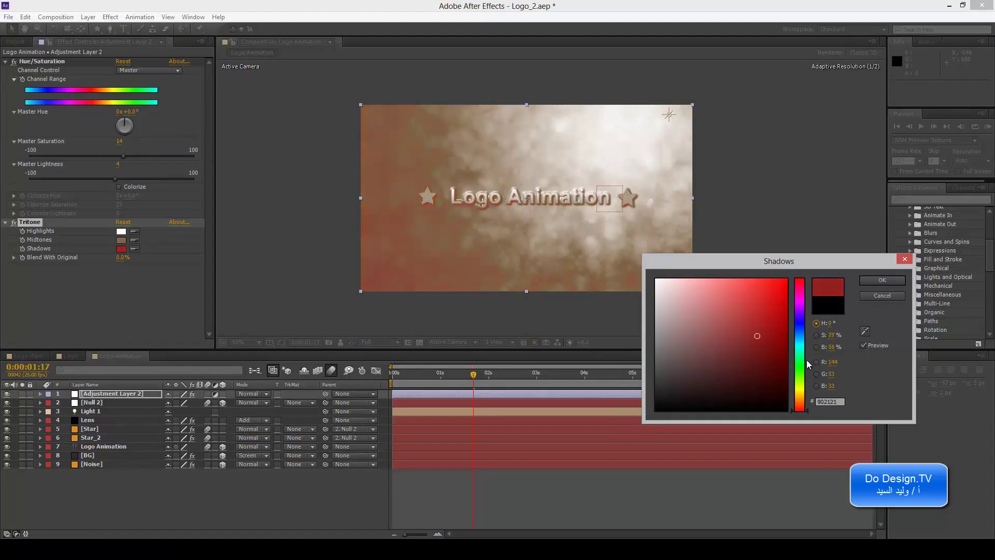
pyautogui.moveTo(807, 364); pyautogui.dragTo(807, 334)
pyautogui.click(674, 390)
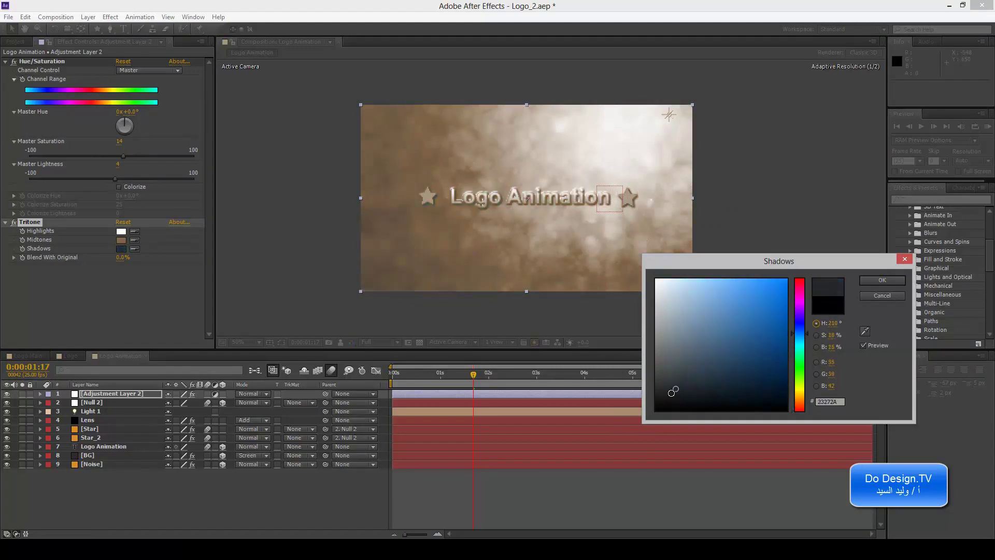
pyautogui.moveTo(674, 390); pyautogui.dragTo(656, 409)
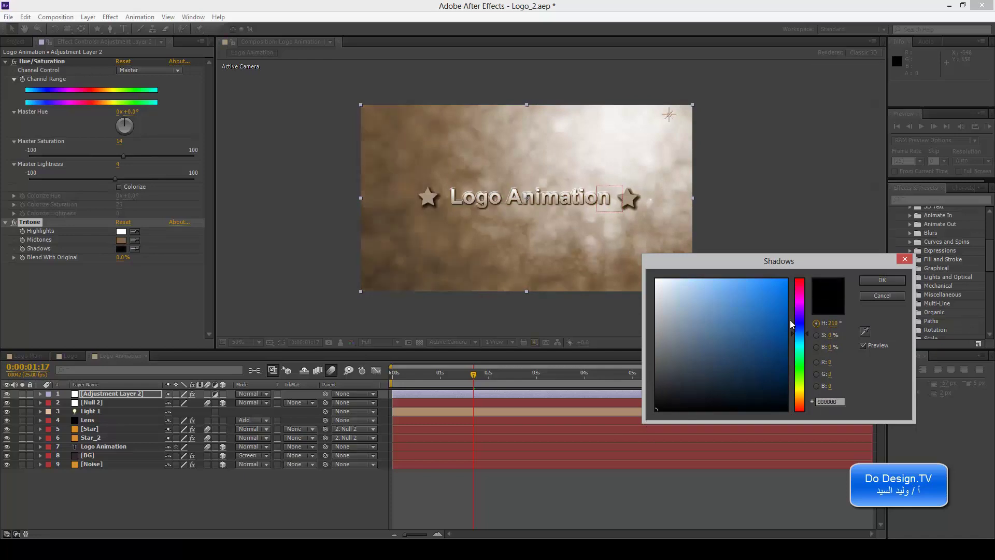
pyautogui.click(888, 295)
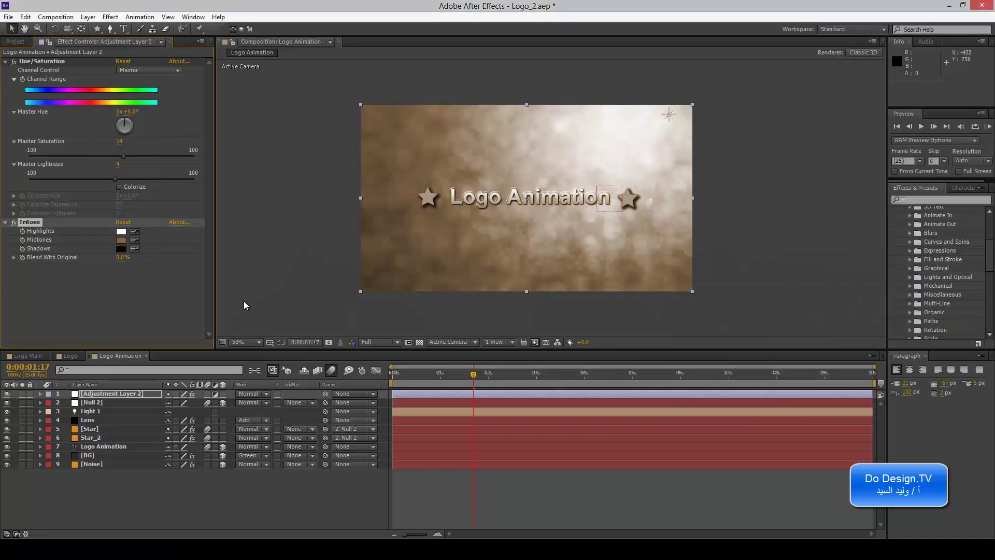
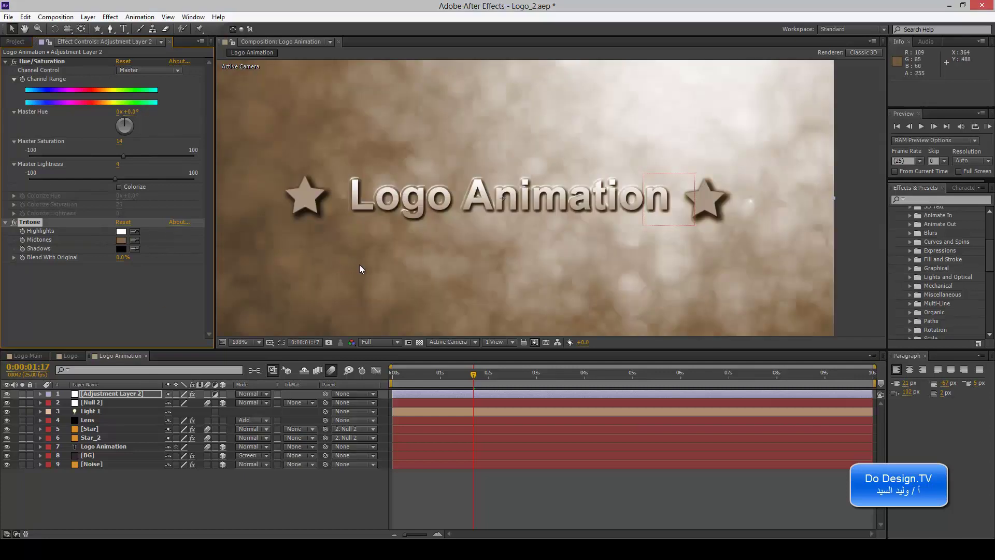
# Adjust the Tritone effect's blend with the original so the sepia tint partly shows the original colours
pyautogui.moveTo(113, 259); pyautogui.dragTo(189, 260)
pyautogui.press(',')
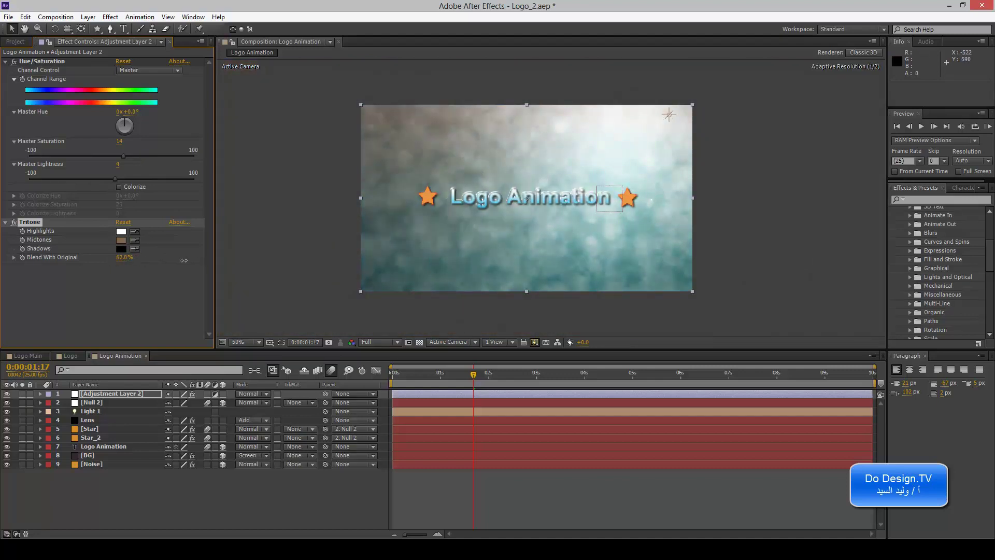
pyautogui.press('.')
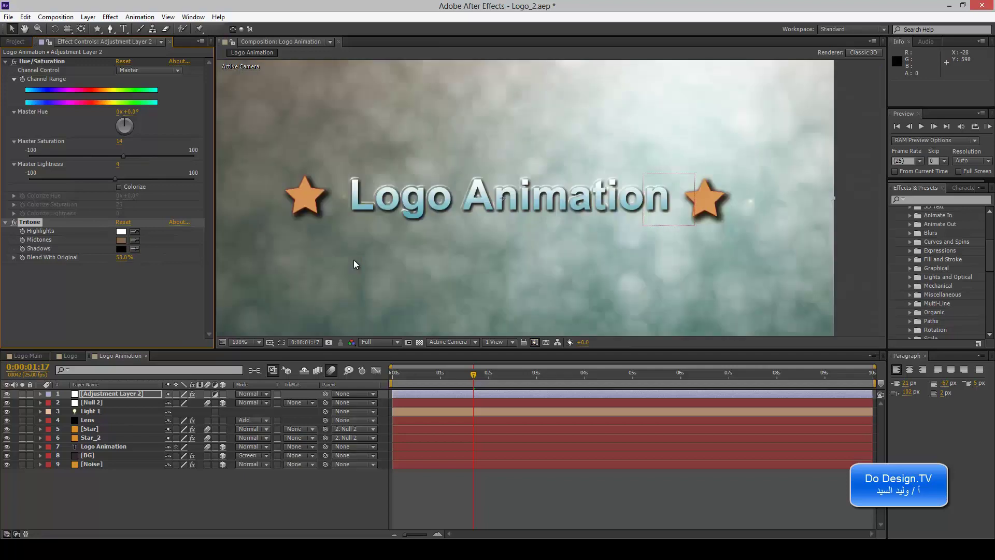
pyautogui.moveTo(134, 259); pyautogui.dragTo(88, 260)
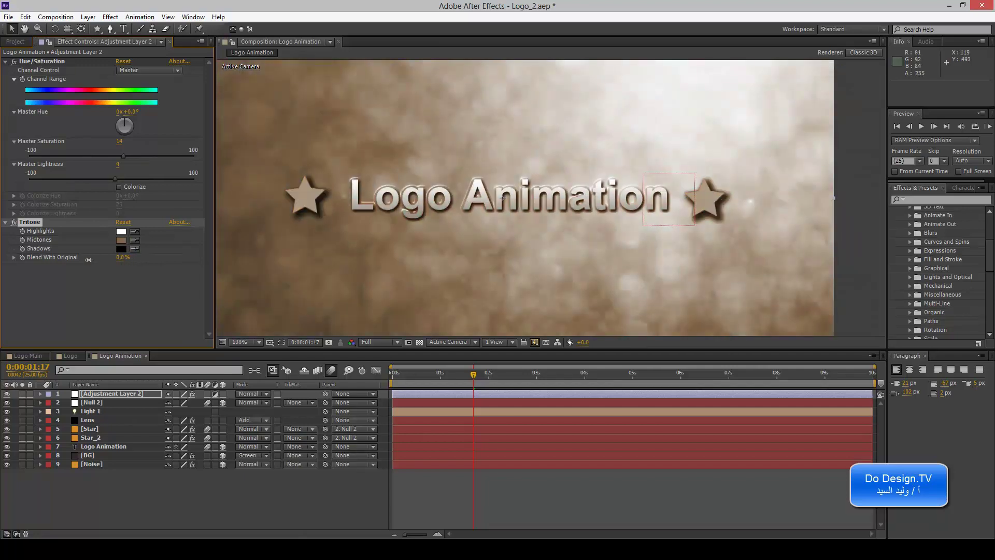
pyautogui.press(',')
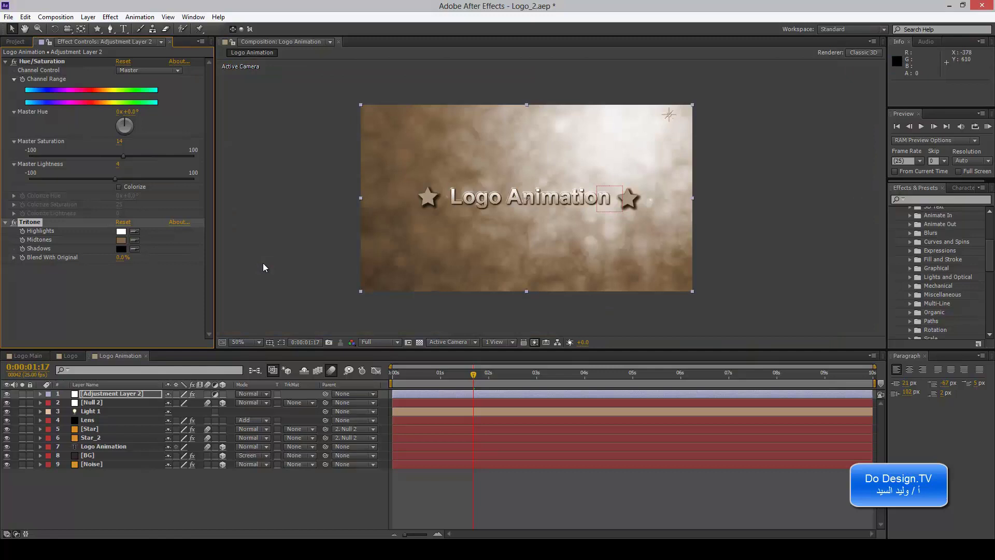
pyautogui.moveTo(449, 379)
pyautogui.mouseDown()
pyautogui.moveTo(432, 380)
pyautogui.moveTo(806, 382)
pyautogui.moveTo(367, 380)
pyautogui.moveTo(797, 393)
pyautogui.moveTo(139, 412)
pyautogui.mouseUp()
# Nest the Logo Animation comp in a new composition, Logo Animation 2
pyautogui.click(23, 356)
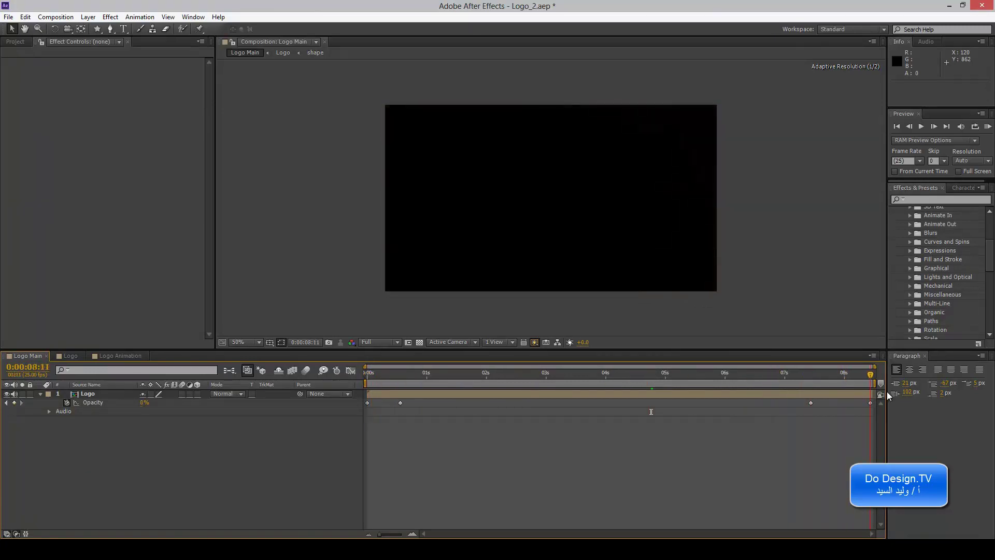
pyautogui.click(105, 357)
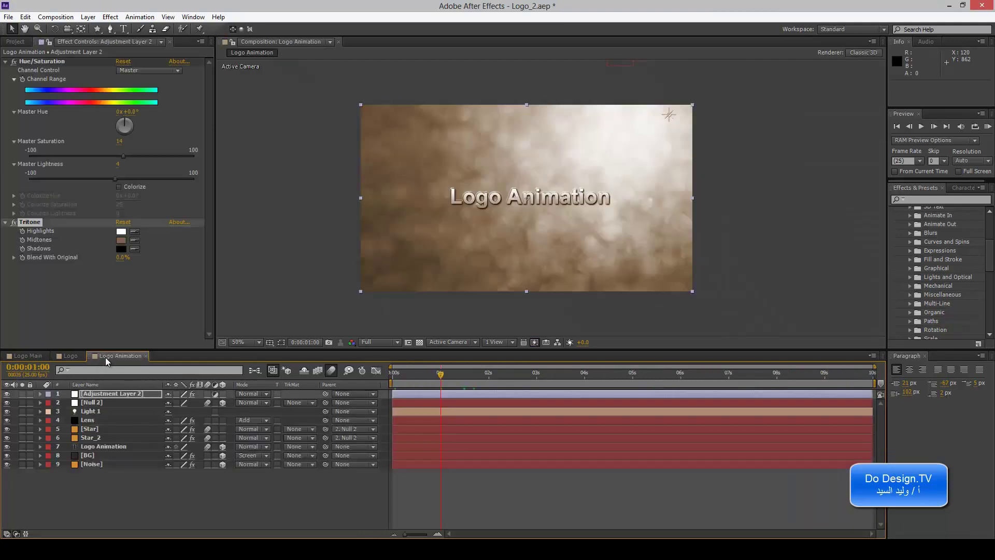
pyautogui.moveTo(479, 381)
pyautogui.mouseDown()
pyautogui.moveTo(437, 380)
pyautogui.moveTo(450, 381)
pyautogui.mouseUp()
pyautogui.click(16, 42)
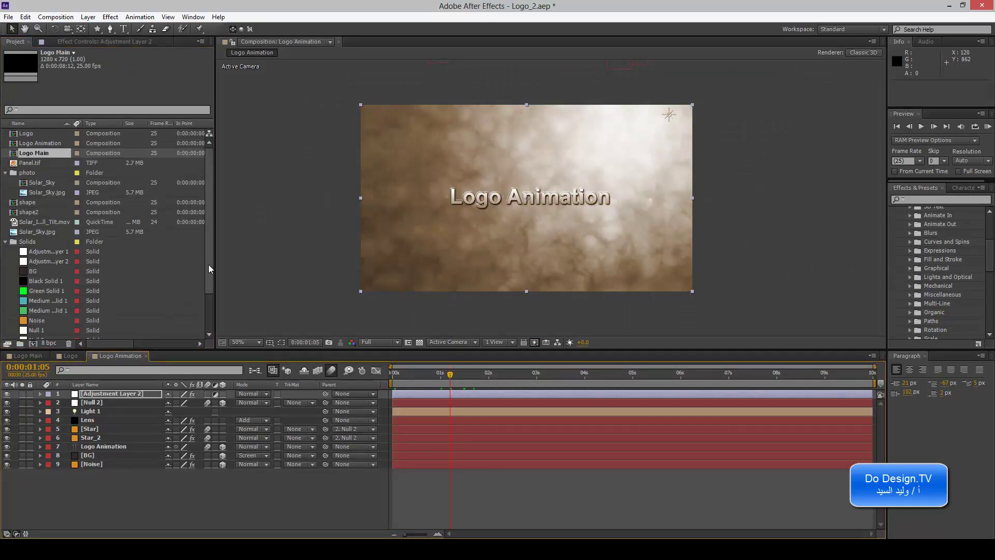
pyautogui.click(46, 144)
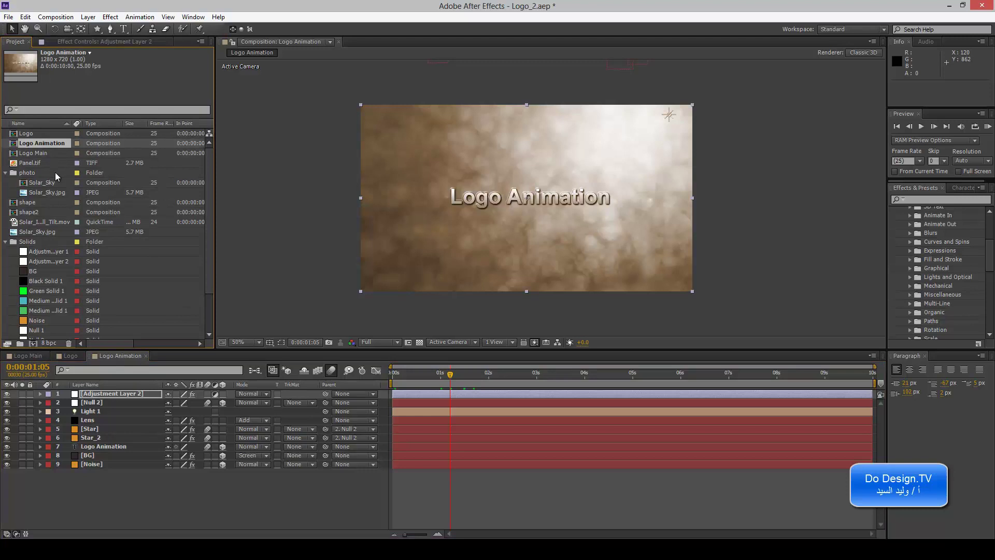
pyautogui.moveTo(23, 146); pyautogui.dragTo(33, 342)
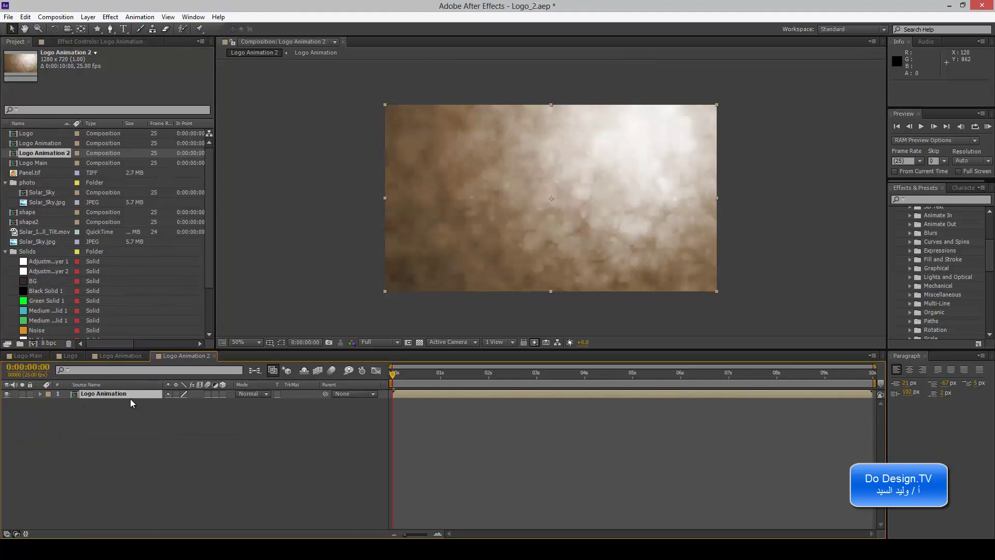
# Scrub the nested comp until the stars sit beside the text, showing only the Opacity property
pyautogui.moveTo(404, 377)
pyautogui.mouseDown()
pyautogui.moveTo(495, 376)
pyautogui.moveTo(442, 376)
pyautogui.mouseUp()
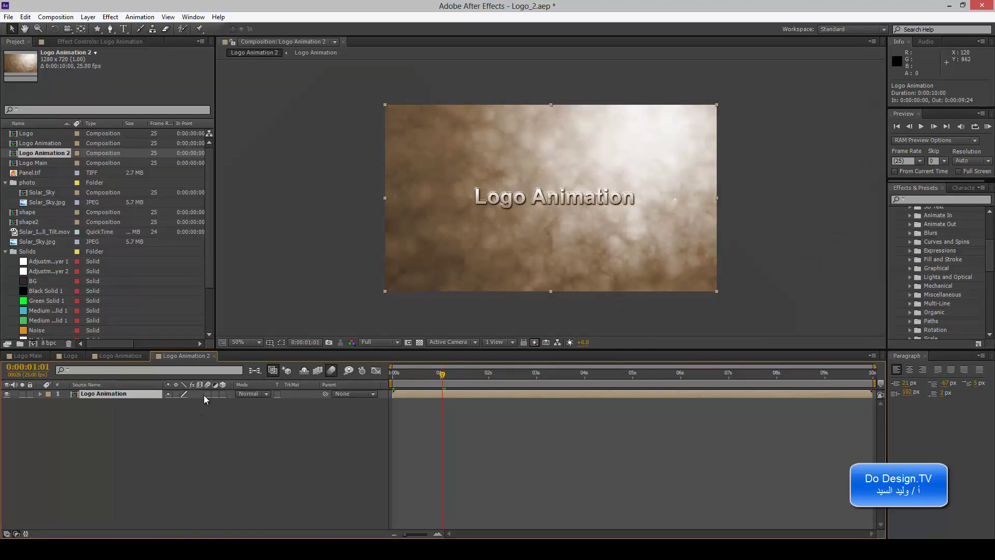
pyautogui.moveTo(442, 373)
pyautogui.mouseDown()
pyautogui.moveTo(473, 378)
pyautogui.moveTo(454, 377)
pyautogui.mouseUp()
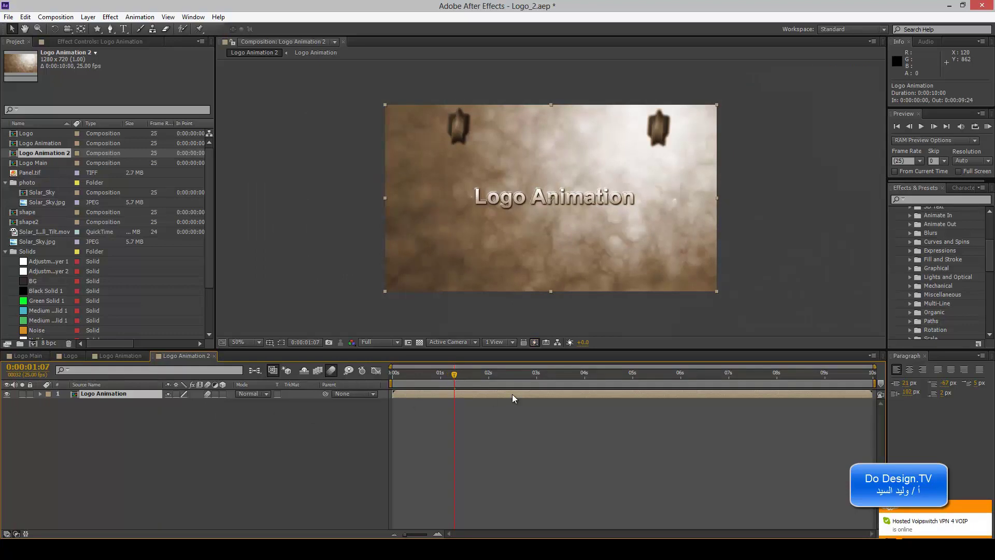
pyautogui.moveTo(459, 373); pyautogui.dragTo(485, 377)
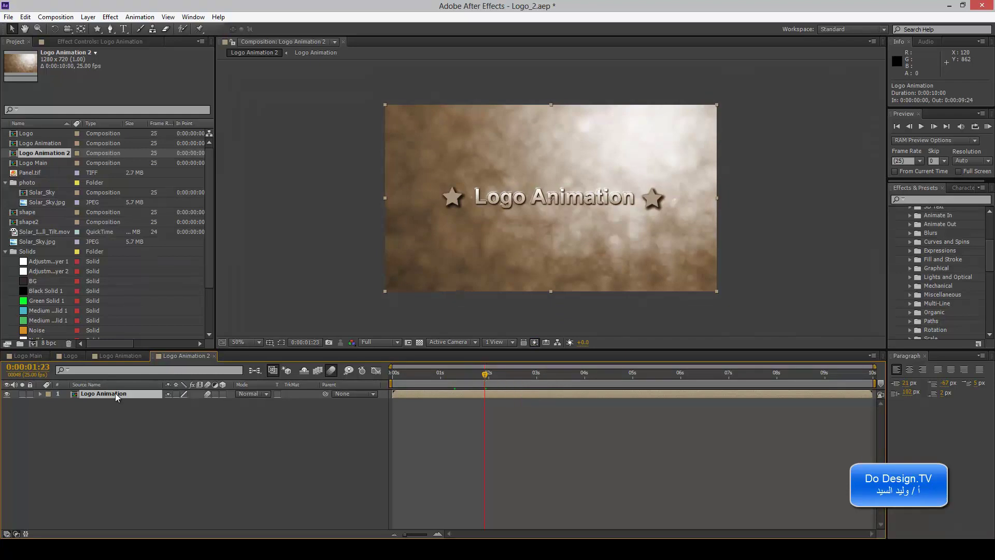
pyautogui.press('t')
# Keyframe the layer's Opacity from 0% at the first frame to 100% a few frames in
pyautogui.click(171, 403)
pyautogui.write('00')
pyautogui.press('Return')
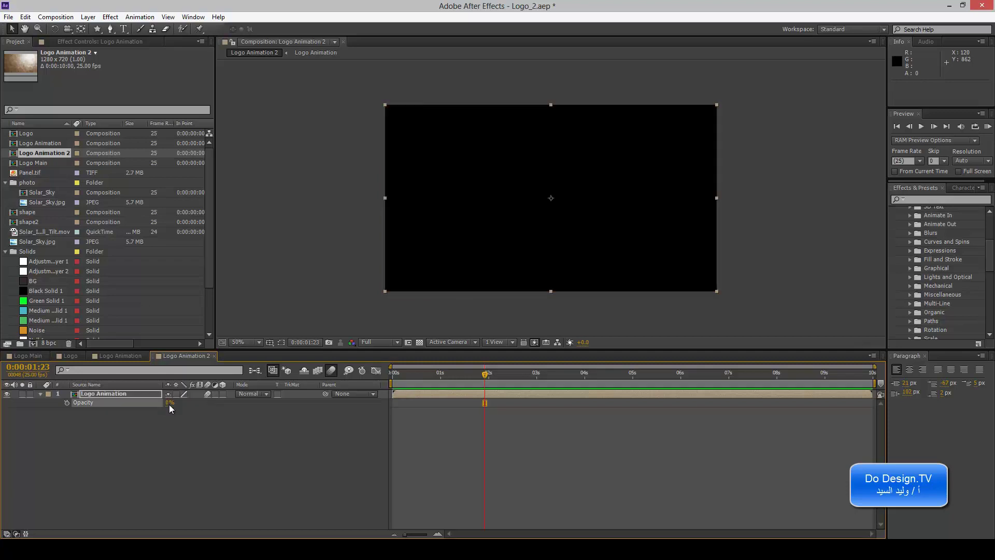
pyautogui.click(386, 374)
pyautogui.click(67, 403)
pyautogui.click(396, 373)
pyautogui.moveTo(396, 375); pyautogui.dragTo(402, 375)
pyautogui.moveTo(170, 403); pyautogui.dragTo(577, 407)
pyautogui.moveTo(403, 376)
pyautogui.mouseDown()
pyautogui.moveTo(395, 377)
pyautogui.moveTo(836, 383)
pyautogui.mouseUp()
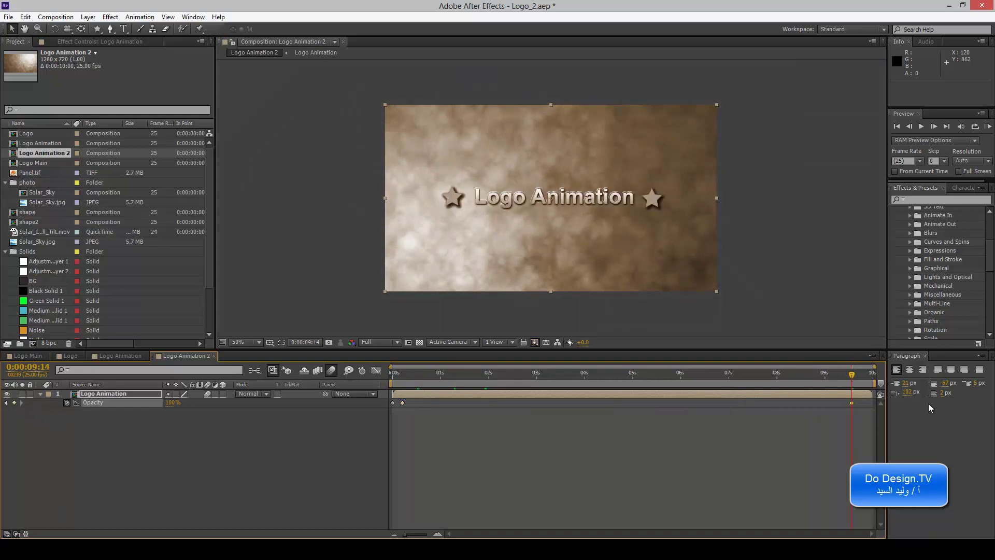
# Add a 0% Opacity keyframe at the comp's last frame so the layer fades out
pyautogui.moveTo(852, 374); pyautogui.dragTo(884, 376)
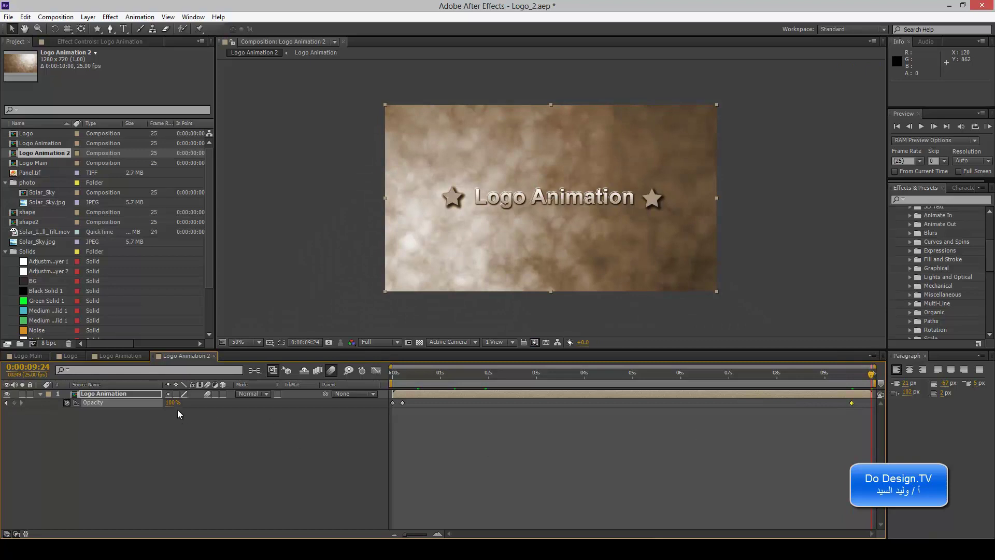
pyautogui.write('0')
pyautogui.press('Return')
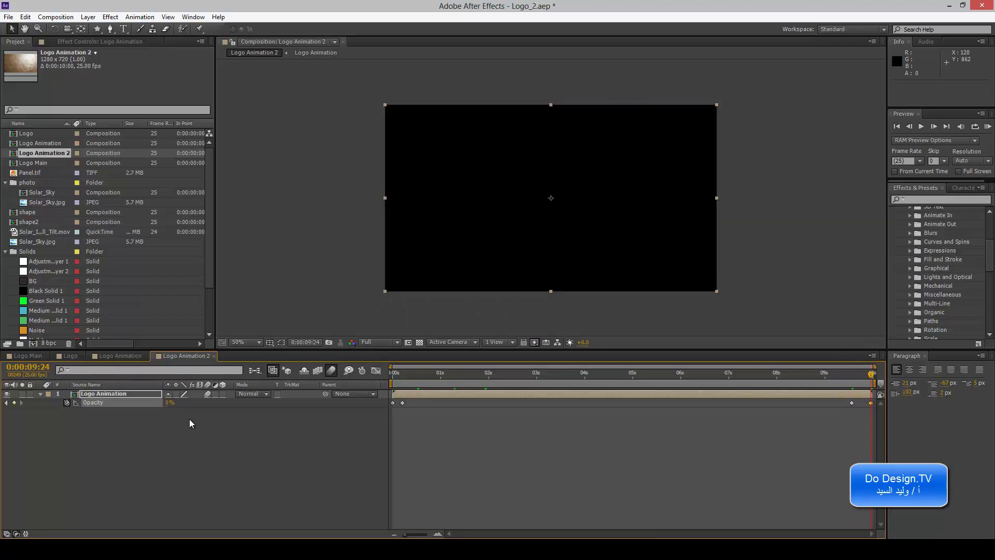
pyautogui.moveTo(872, 374)
pyautogui.mouseDown()
pyautogui.moveTo(389, 381)
pyautogui.moveTo(872, 388)
pyautogui.moveTo(390, 392)
pyautogui.mouseUp()
# Collapse the Solids folder in the project list and preview the fade-in from the start
pyautogui.moveTo(209, 260); pyautogui.dragTo(210, 305)
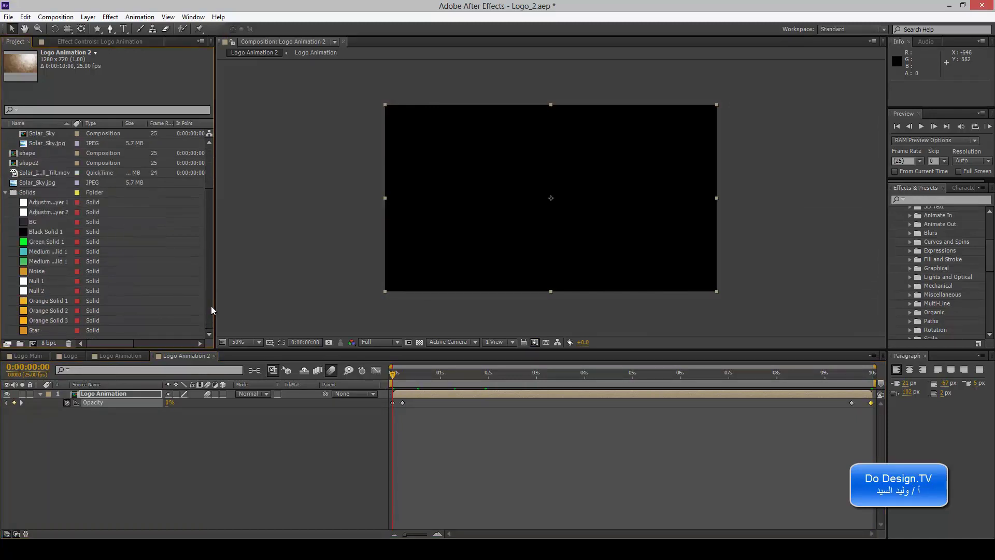
pyautogui.click(5, 193)
pyautogui.moveTo(403, 384); pyautogui.dragTo(466, 382)
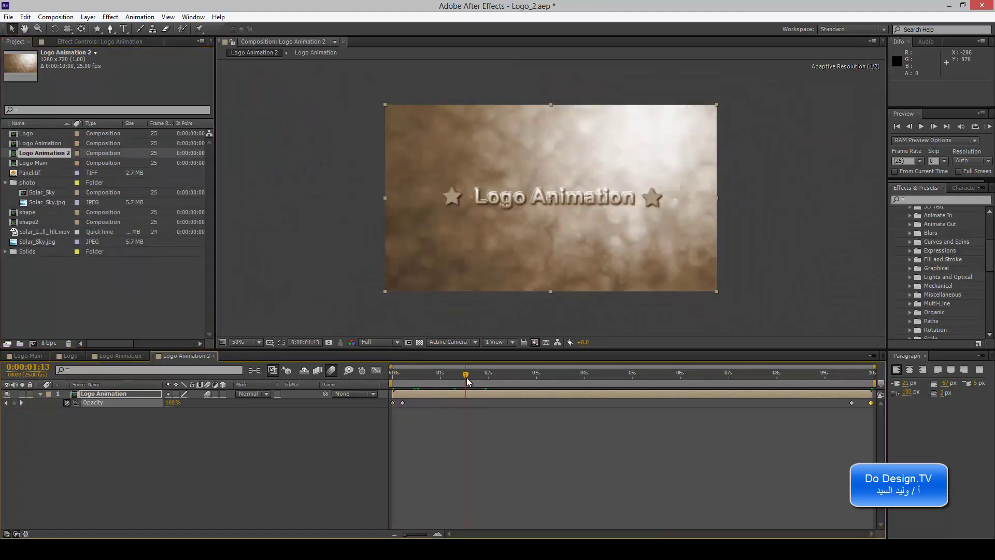